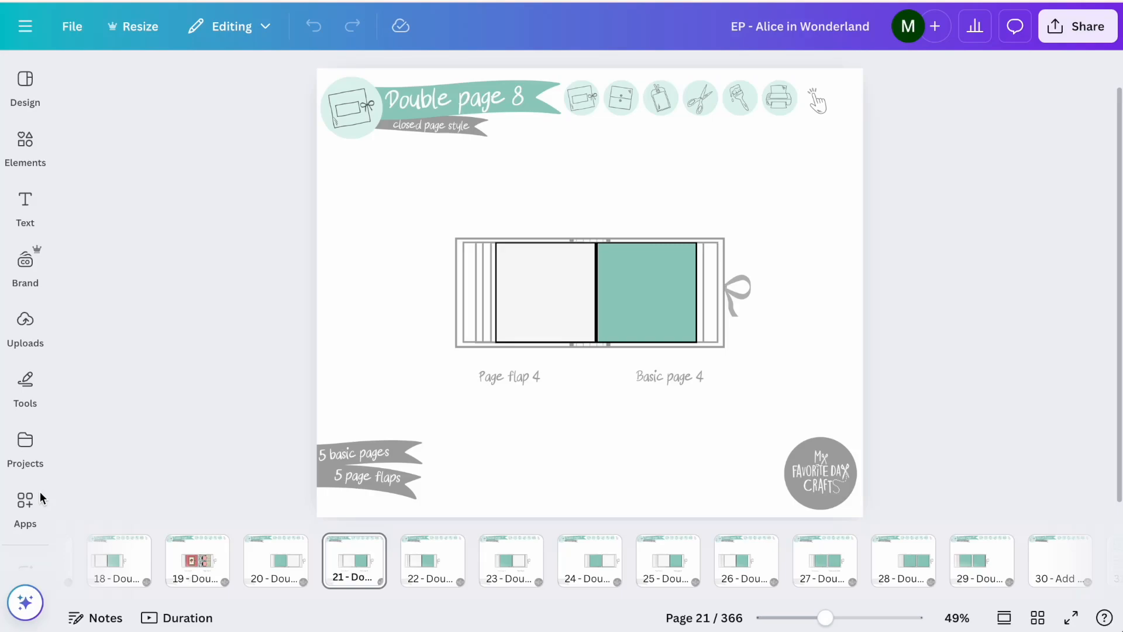
# Go to Page Style 6, Option 2, and select its closed page style drawing for copying.
pyautogui.scroll(-5, 40, 493)
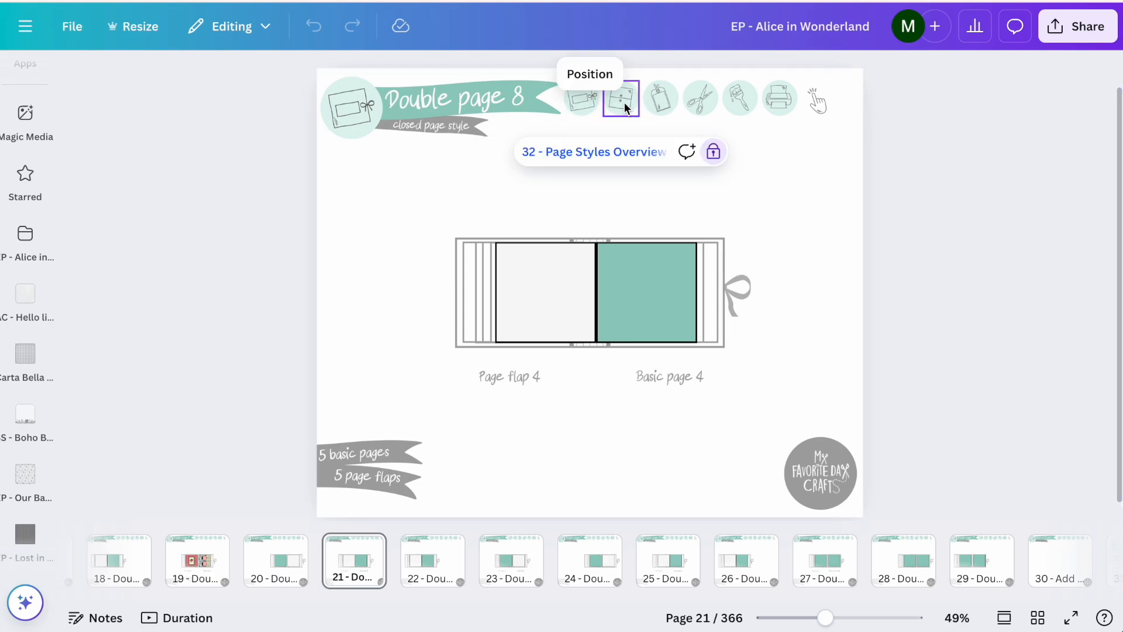
pyautogui.click(587, 150)
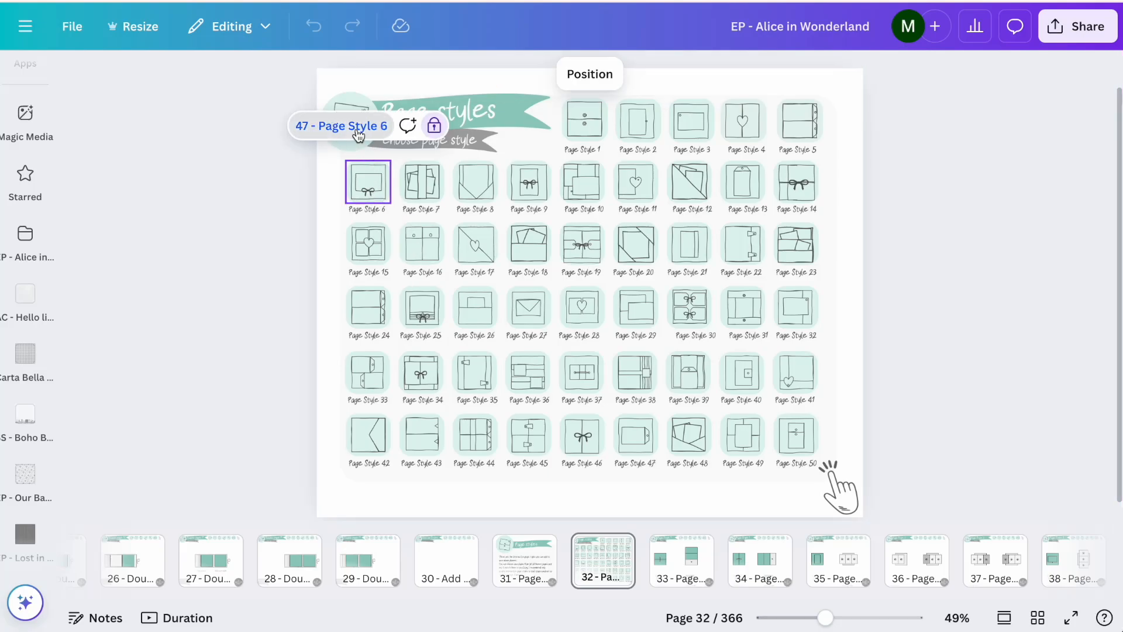
pyautogui.click(368, 188)
pyautogui.click(686, 570)
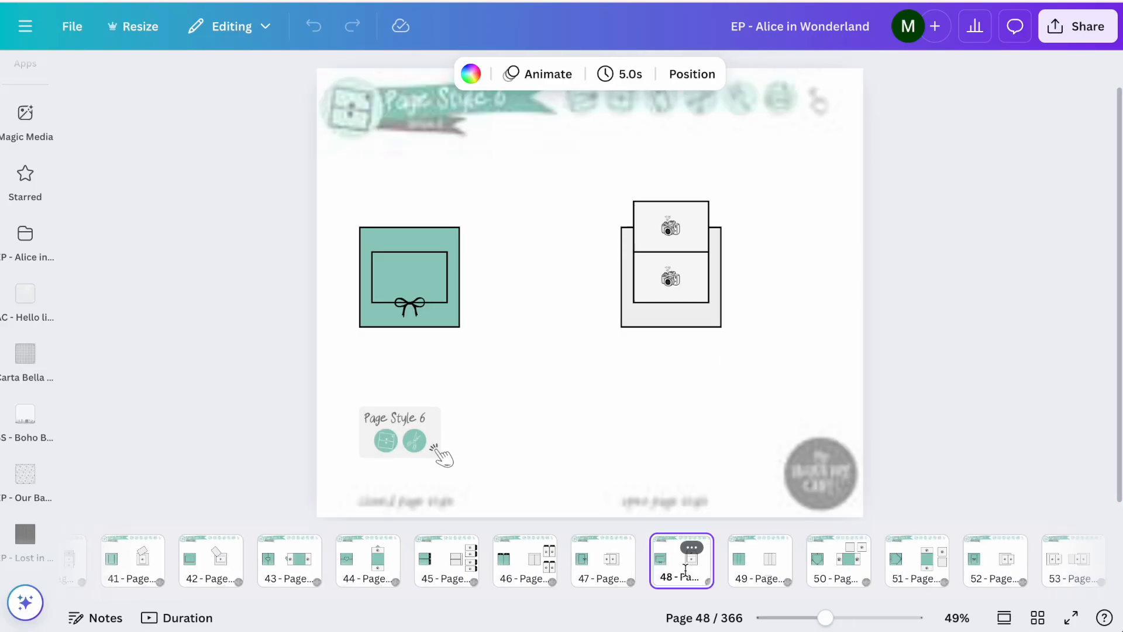
pyautogui.moveTo(345, 180); pyautogui.dragTo(481, 394)
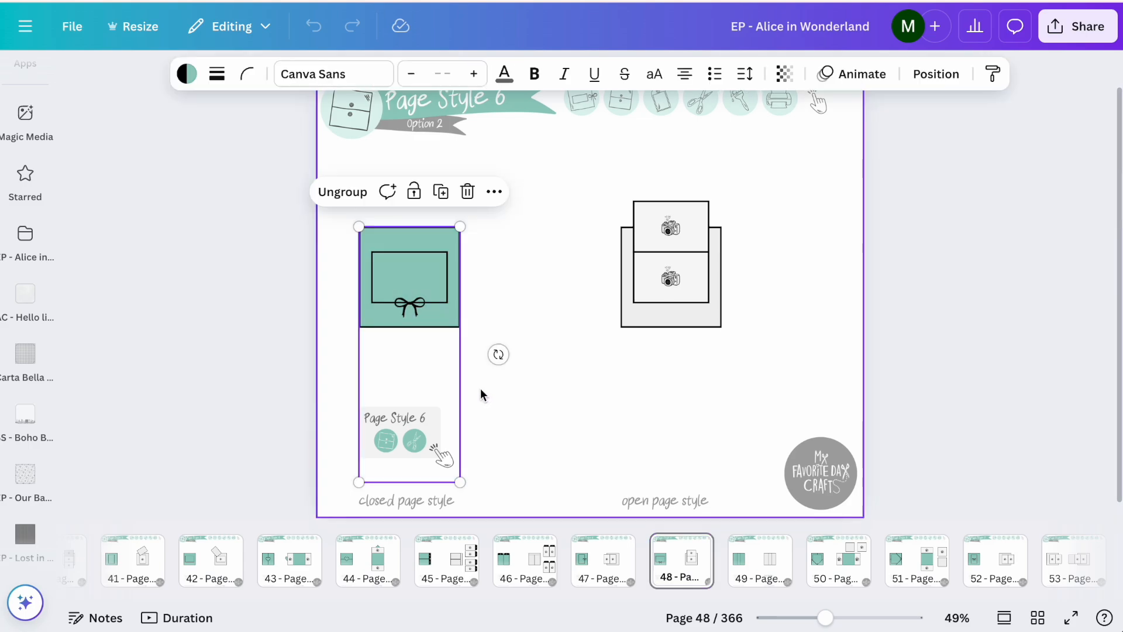
# Paste the Page Style 6 drawing on the Double page 8 closed page and align it over the Basic page 4 square.
pyautogui.click(584, 94)
pyautogui.click(549, 155)
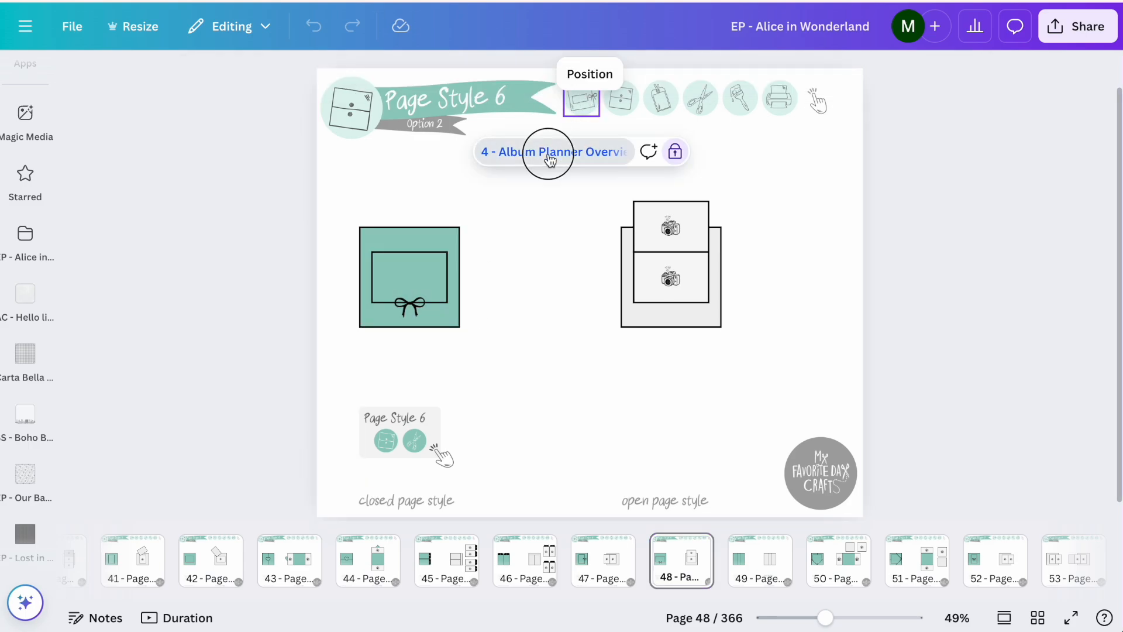
pyautogui.click(408, 422)
pyautogui.click(404, 334)
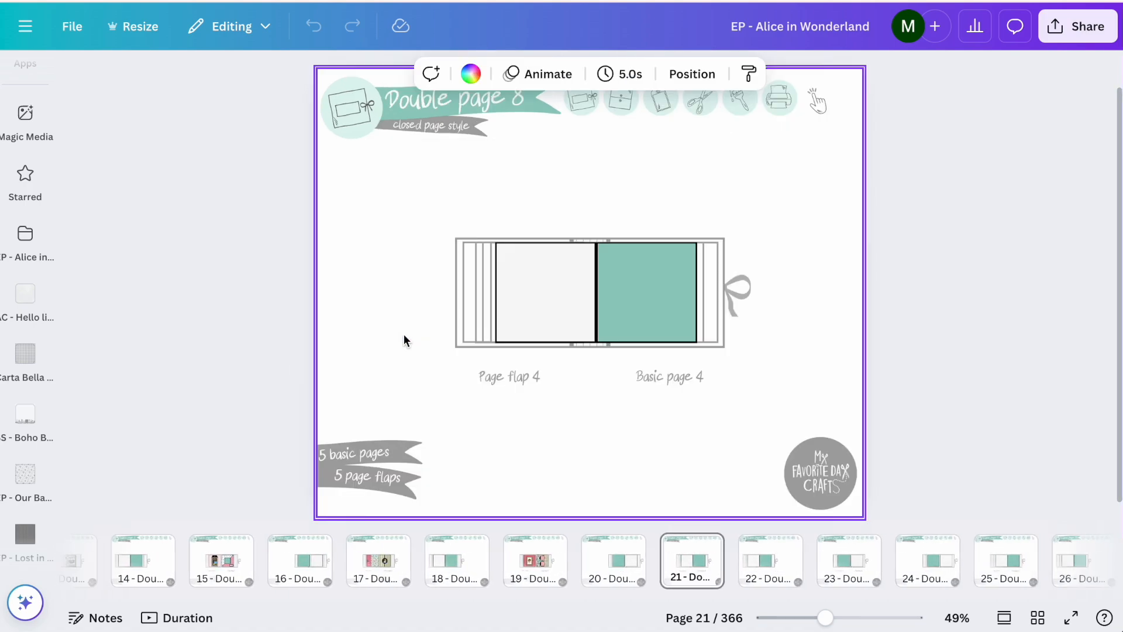
pyautogui.hotkey('ctrl', 'v')
pyautogui.moveTo(387, 257); pyautogui.dragTo(621, 275)
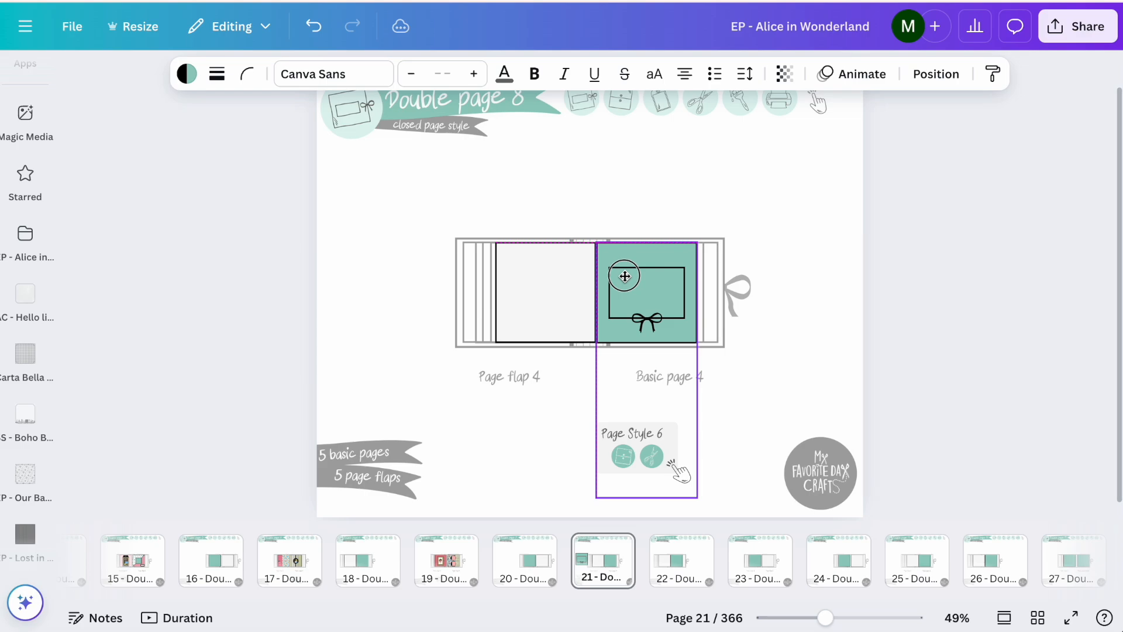
pyautogui.click(785, 280)
# Open the papers folder of the Echo Park - Alice in Wonderland 2 collection.
pyautogui.scroll(5, 785, 275)
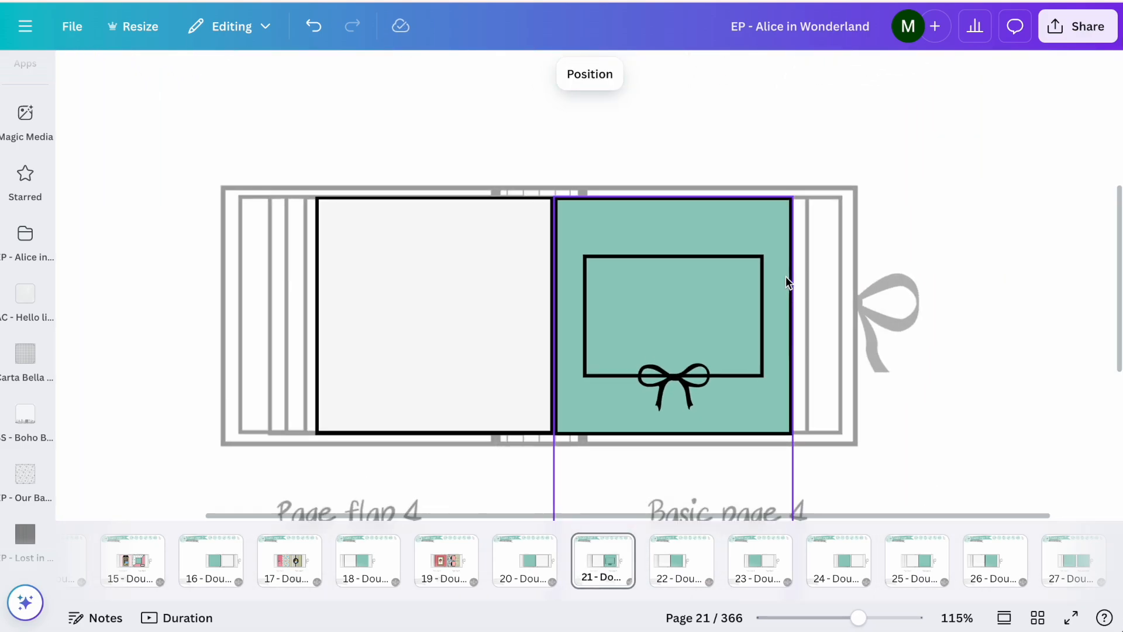
pyautogui.scroll(-1, 785, 276)
pyautogui.click(29, 241)
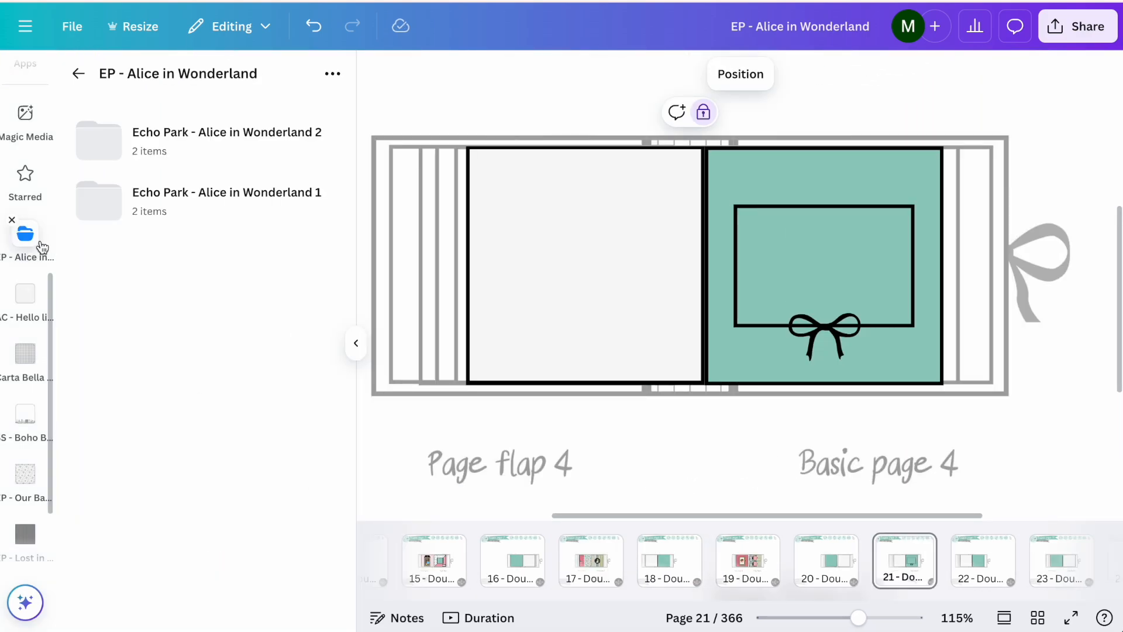
pyautogui.click(151, 210)
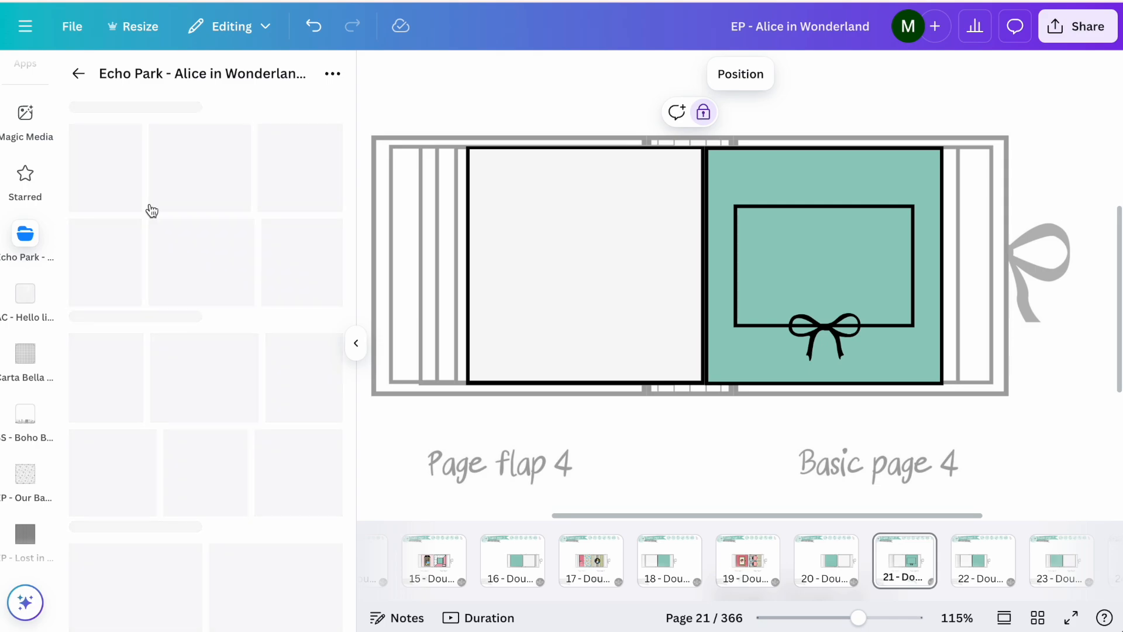
pyautogui.click(80, 73)
pyautogui.click(134, 134)
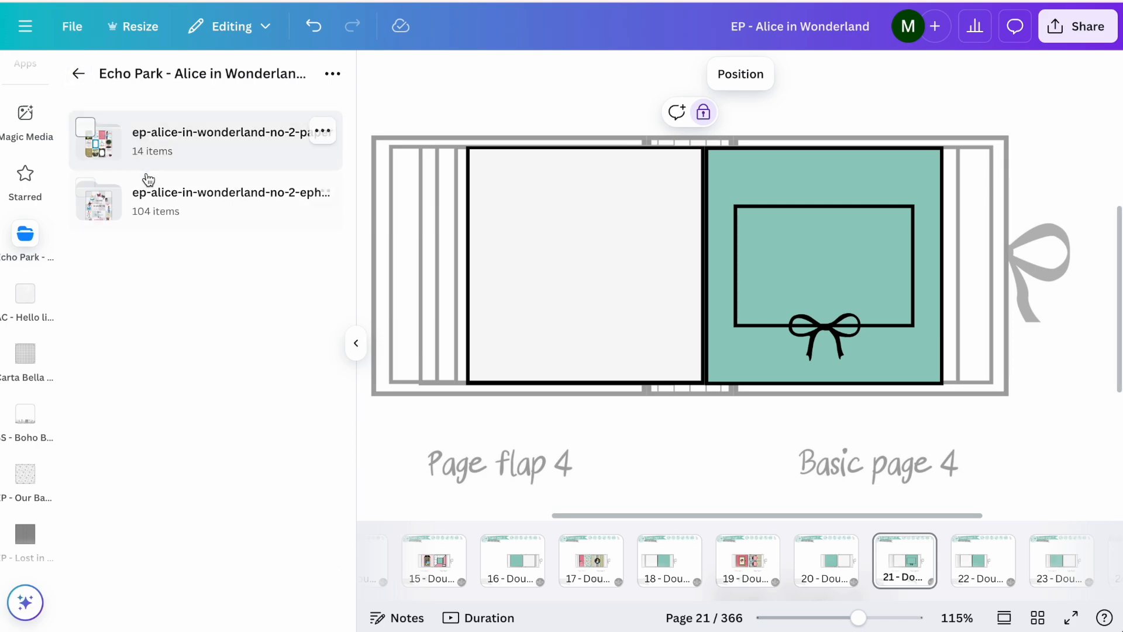
pyautogui.click(149, 182)
pyautogui.click(78, 73)
pyautogui.click(140, 126)
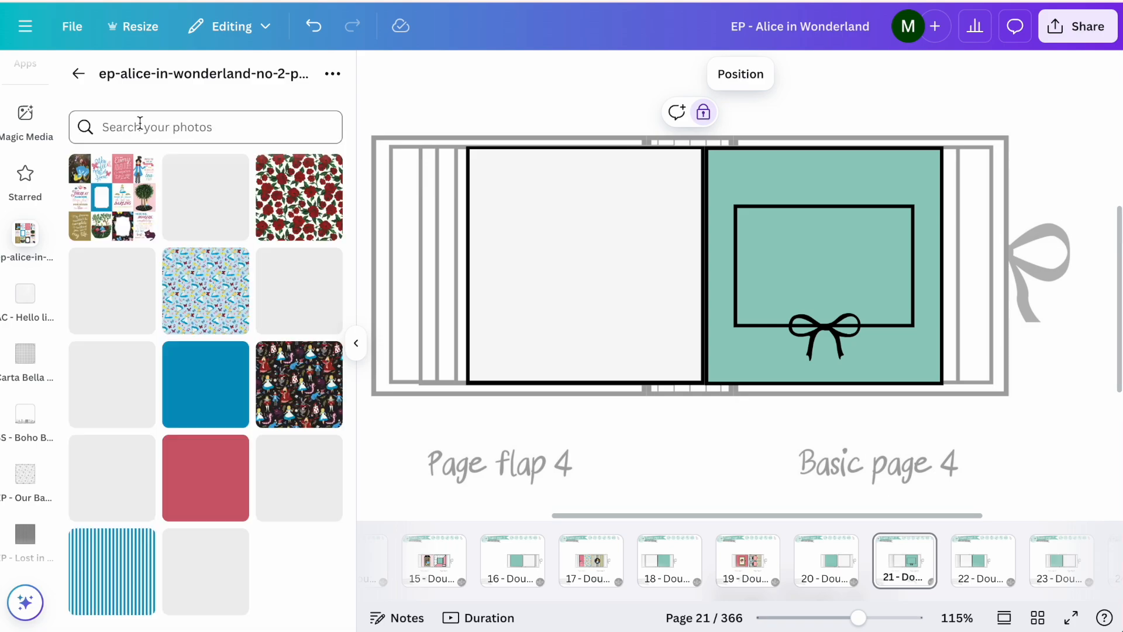
# Fill Page flap 4 with the black Alice character paper and enlarge the pattern within its crop.
pyautogui.moveTo(299, 384); pyautogui.dragTo(598, 333)
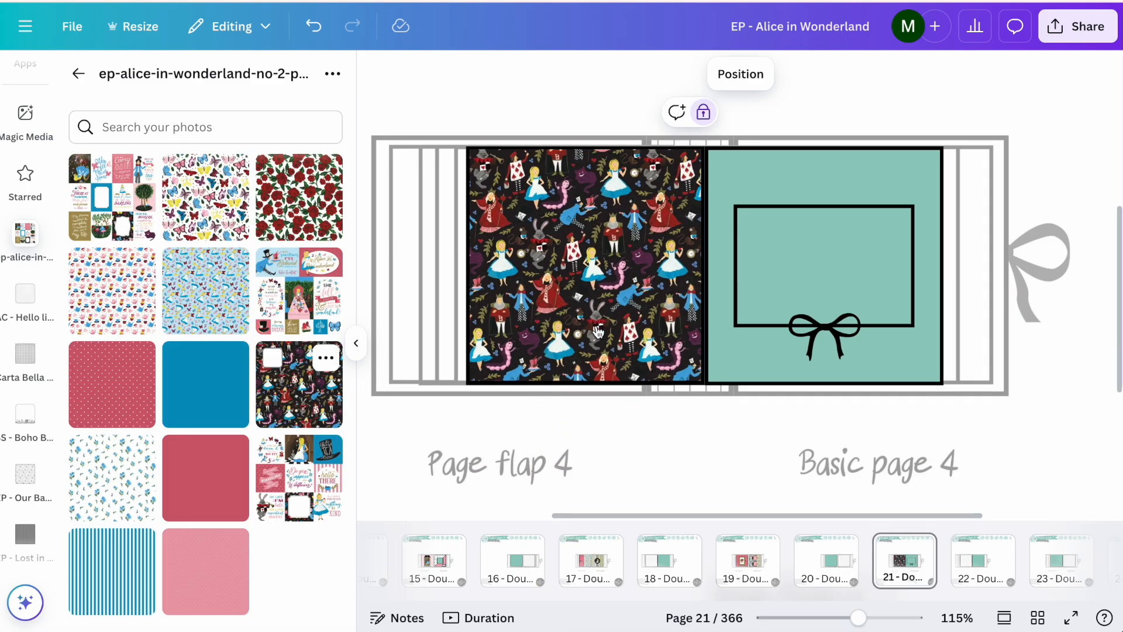
pyautogui.doubleClick(610, 339)
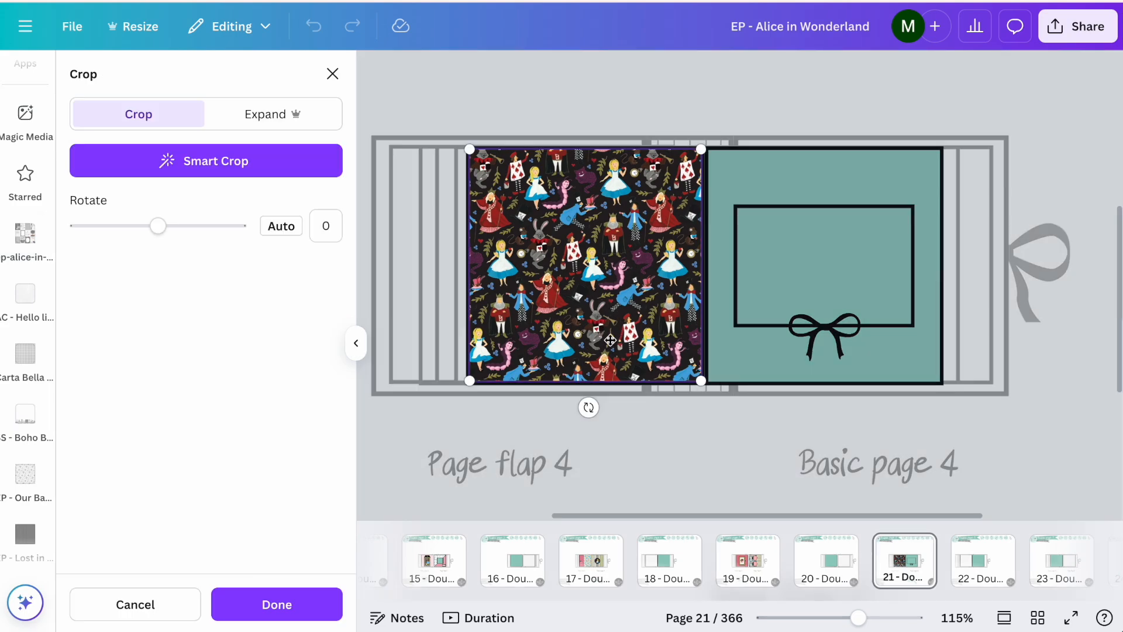
pyautogui.moveTo(701, 386); pyautogui.dragTo(765, 434)
pyautogui.click(848, 431)
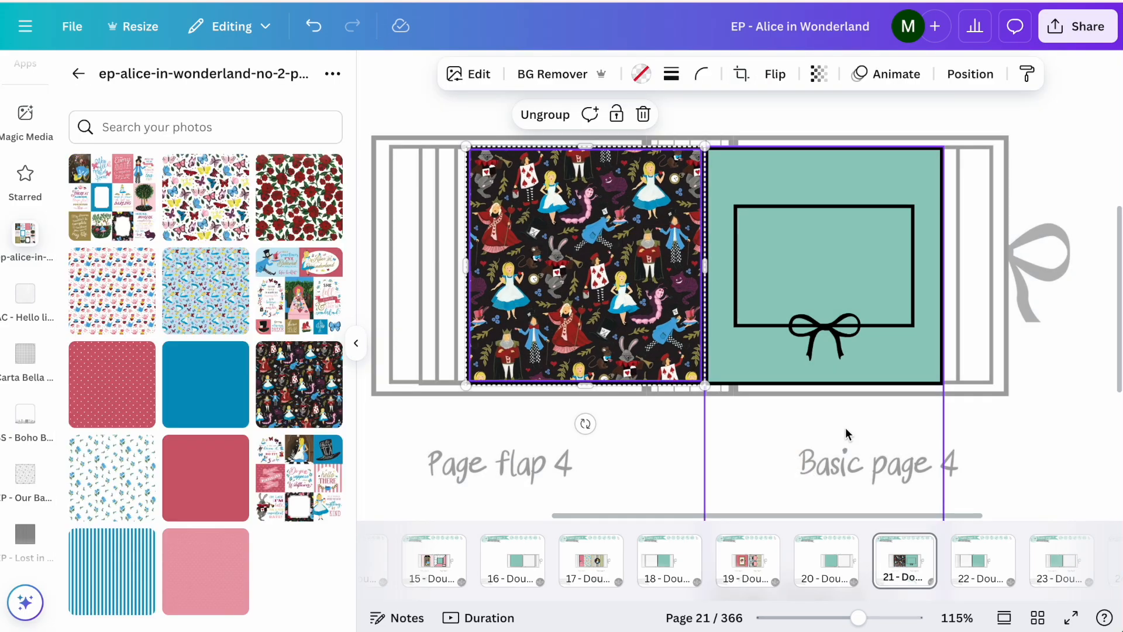
pyautogui.click(640, 443)
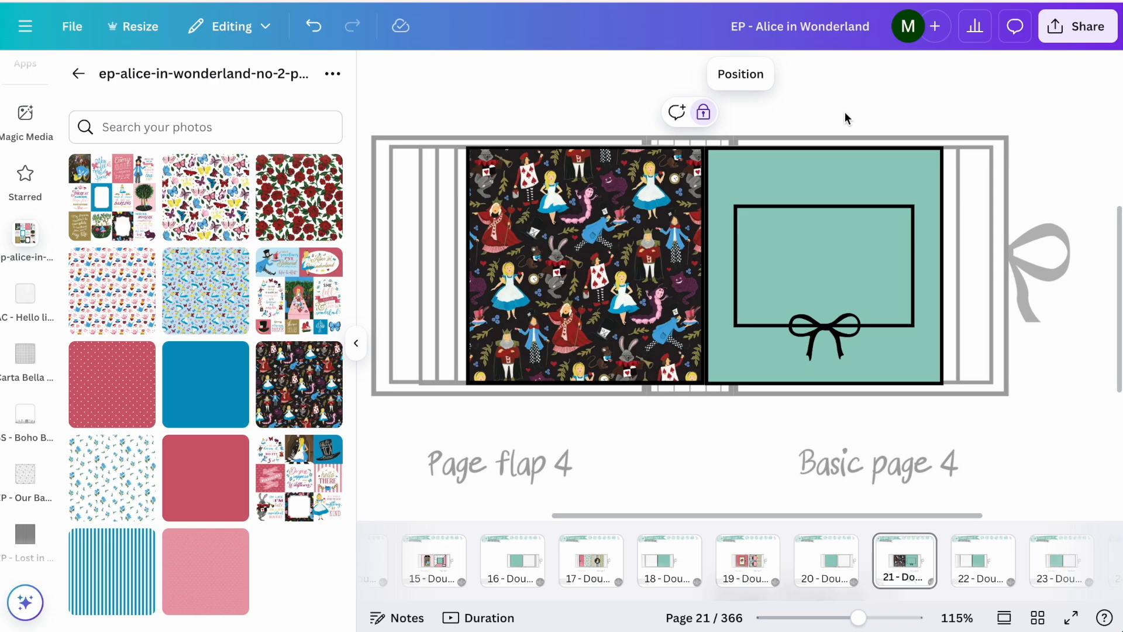
# Try the plain red and the pink papers as the Basic page 4 background.
pyautogui.moveTo(227, 456)
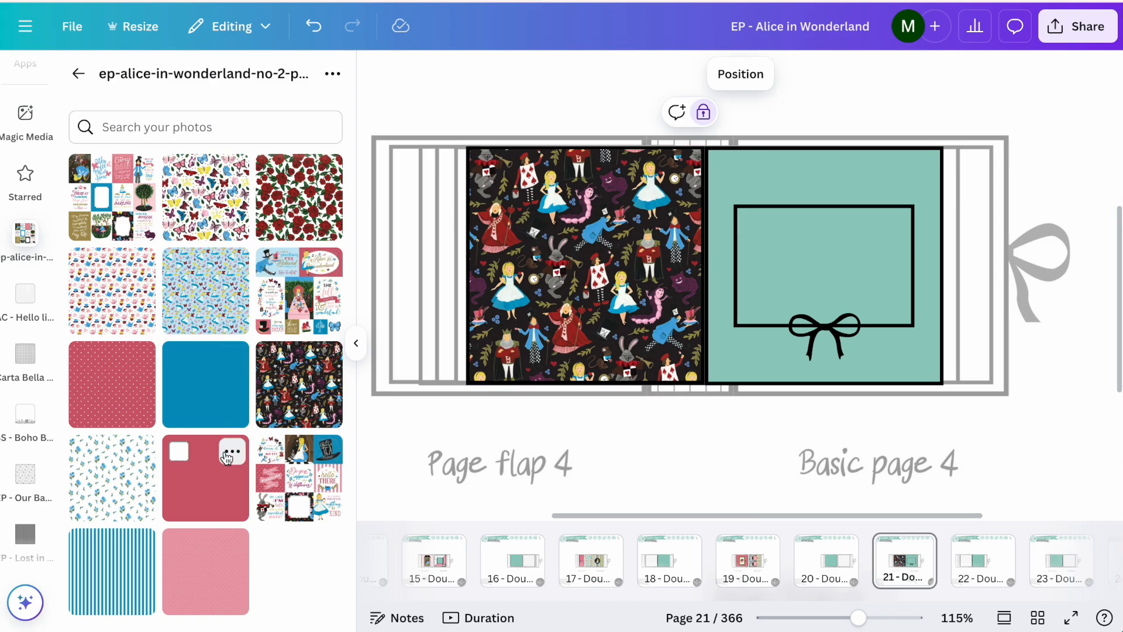
pyautogui.moveTo(216, 496); pyautogui.dragTo(777, 173)
pyautogui.moveTo(220, 397)
pyautogui.moveTo(213, 589); pyautogui.dragTo(762, 358)
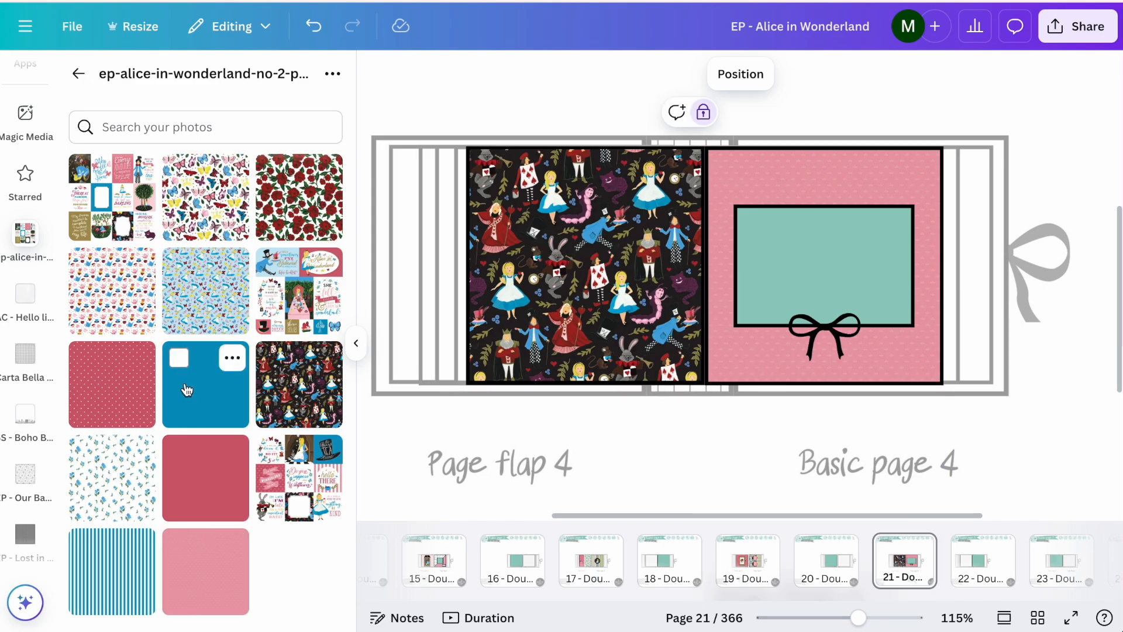
# Fill the Basic page 4 background with the red white-dotted paper and colour its inner rectangle cream.
pyautogui.moveTo(114, 386); pyautogui.dragTo(742, 345)
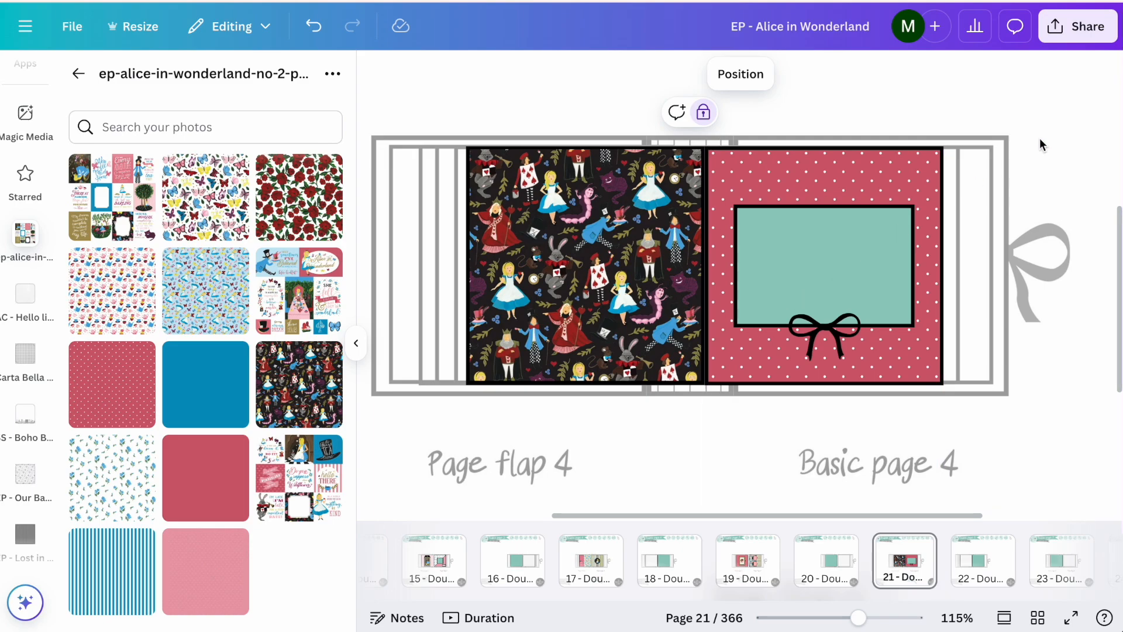
pyautogui.click(860, 250)
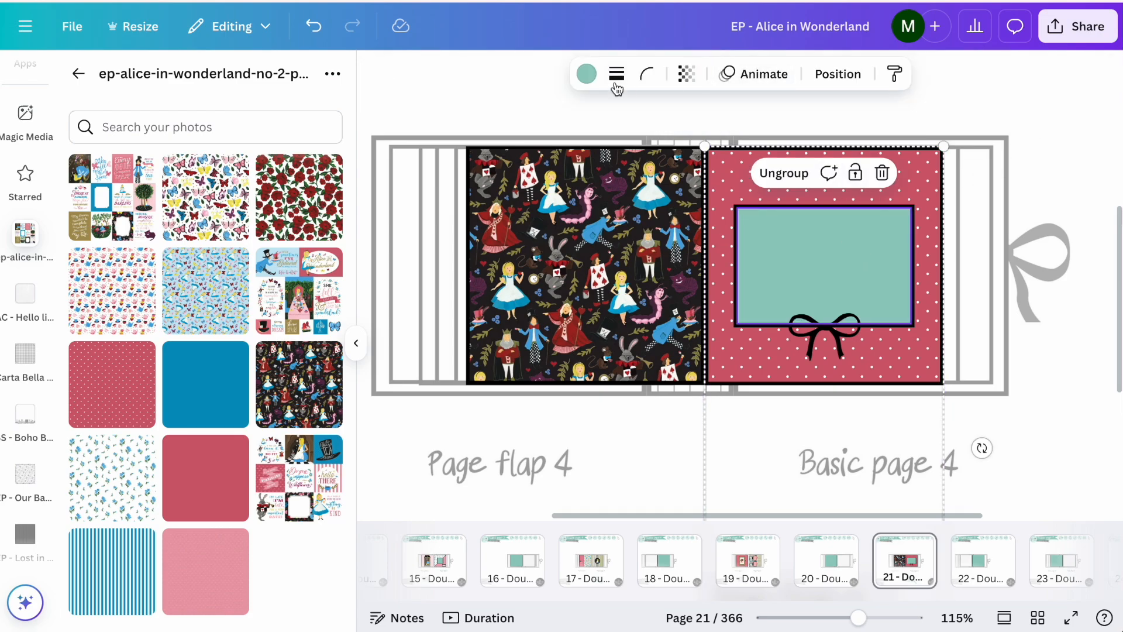
pyautogui.click(586, 73)
pyautogui.click(274, 388)
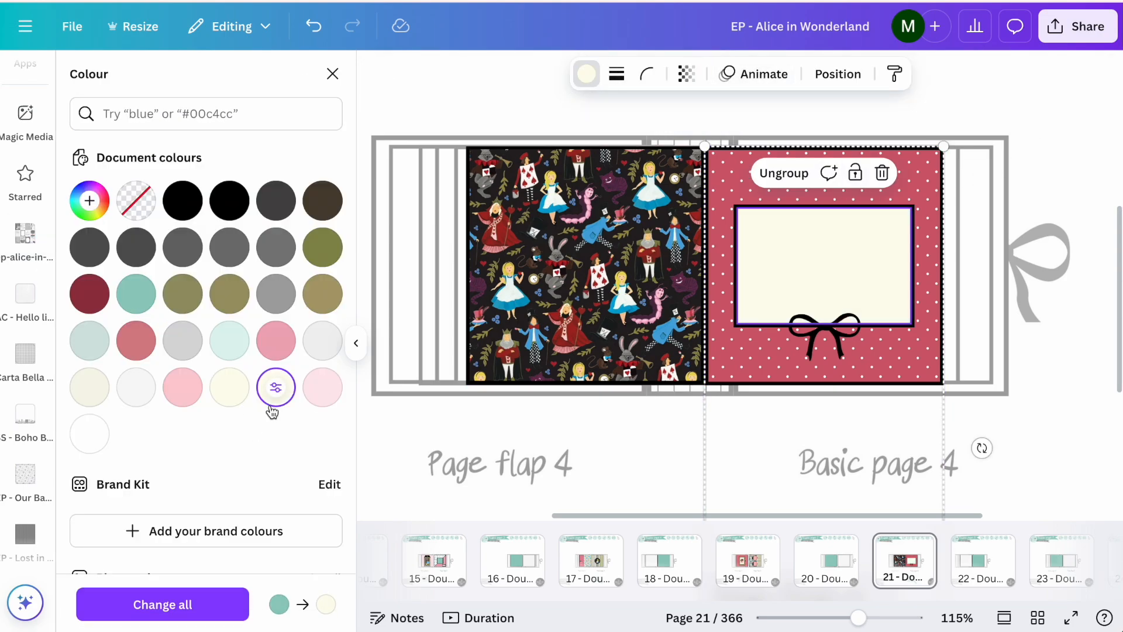
pyautogui.click(1055, 154)
# Go to the Scallop Frames page in the Decoration section and select the landscape 3x4" frame for copying.
pyautogui.hotkey('ctrl', '-')
pyautogui.hotkey('ctrl', '-')
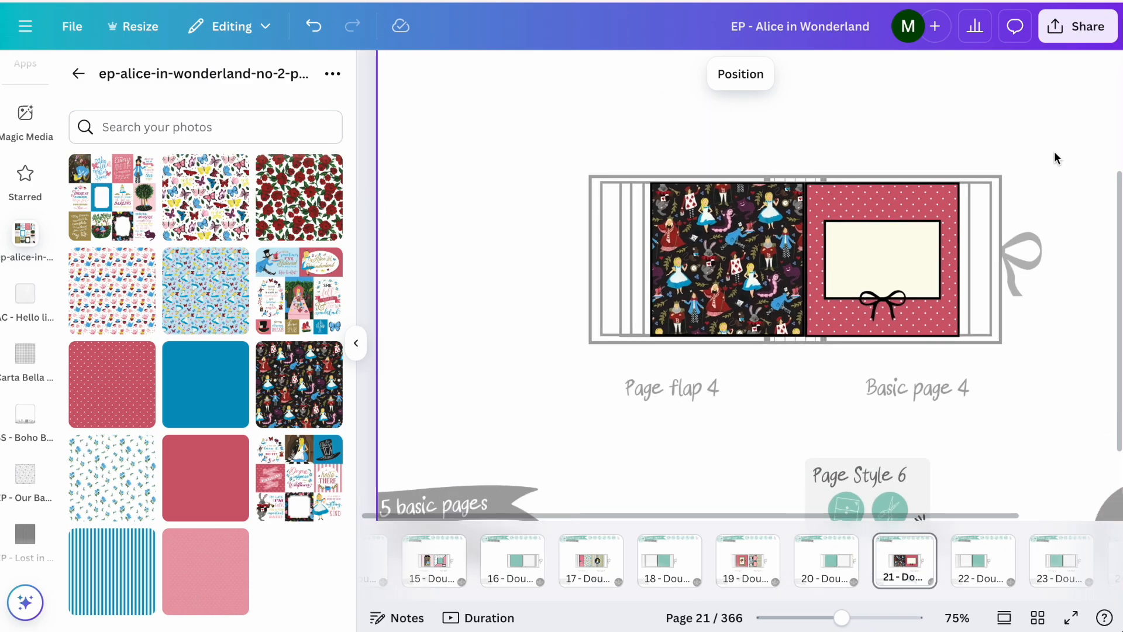
pyautogui.click(356, 343)
pyautogui.scroll(3, 620, 223)
pyautogui.click(817, 147)
pyautogui.click(780, 208)
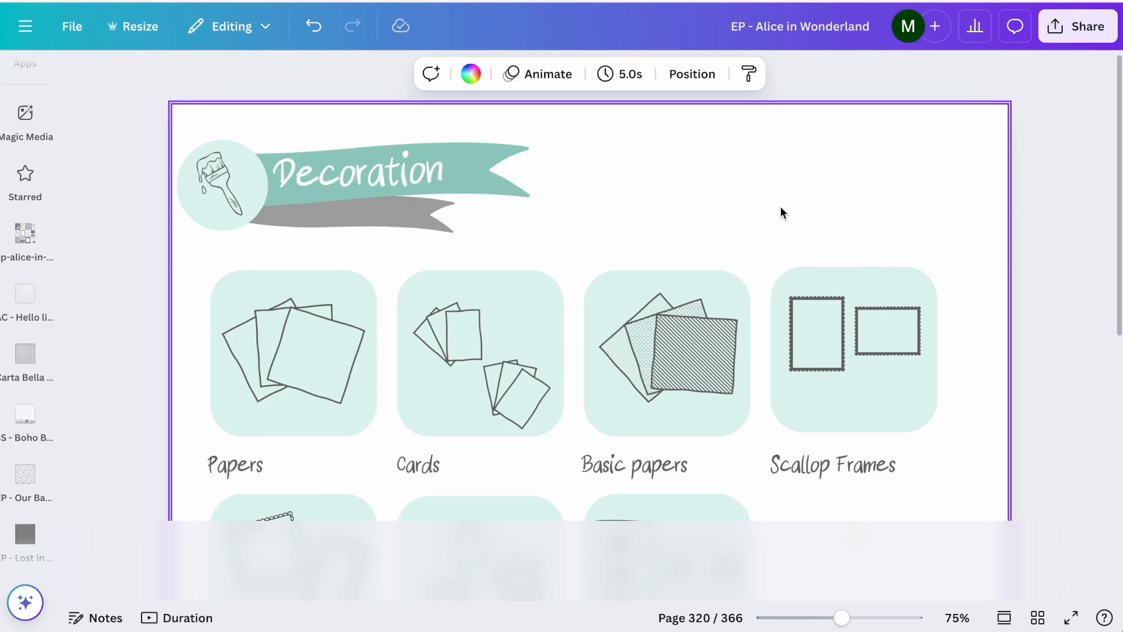
pyautogui.scroll(-2, 719, 342)
pyautogui.click(881, 224)
pyautogui.click(858, 122)
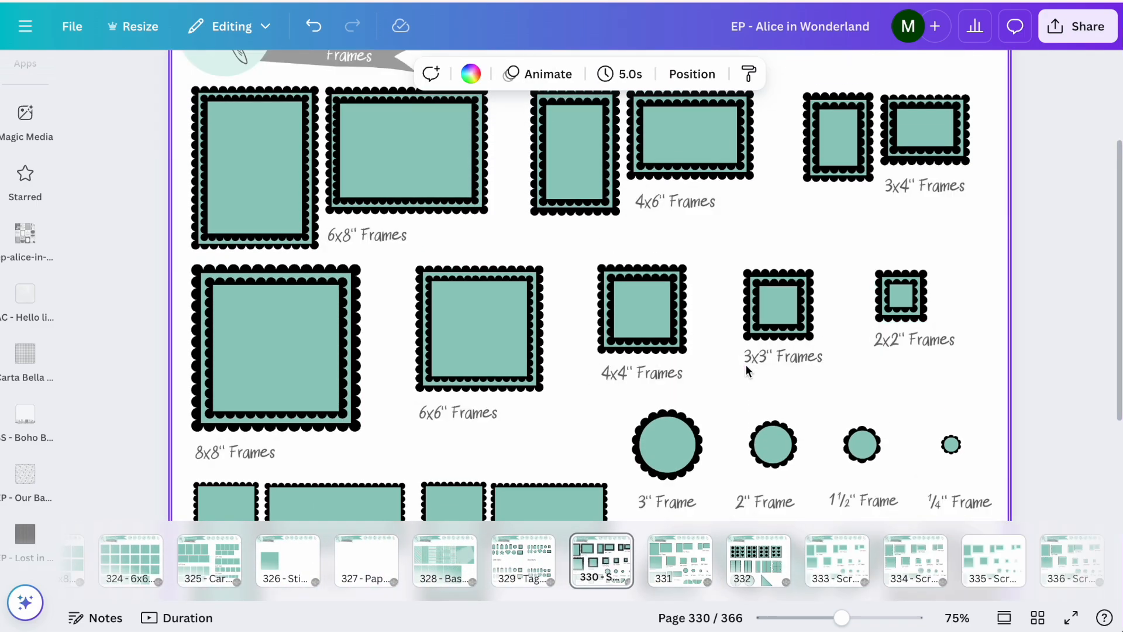
pyautogui.scroll(-3, 745, 364)
pyautogui.click(842, 211)
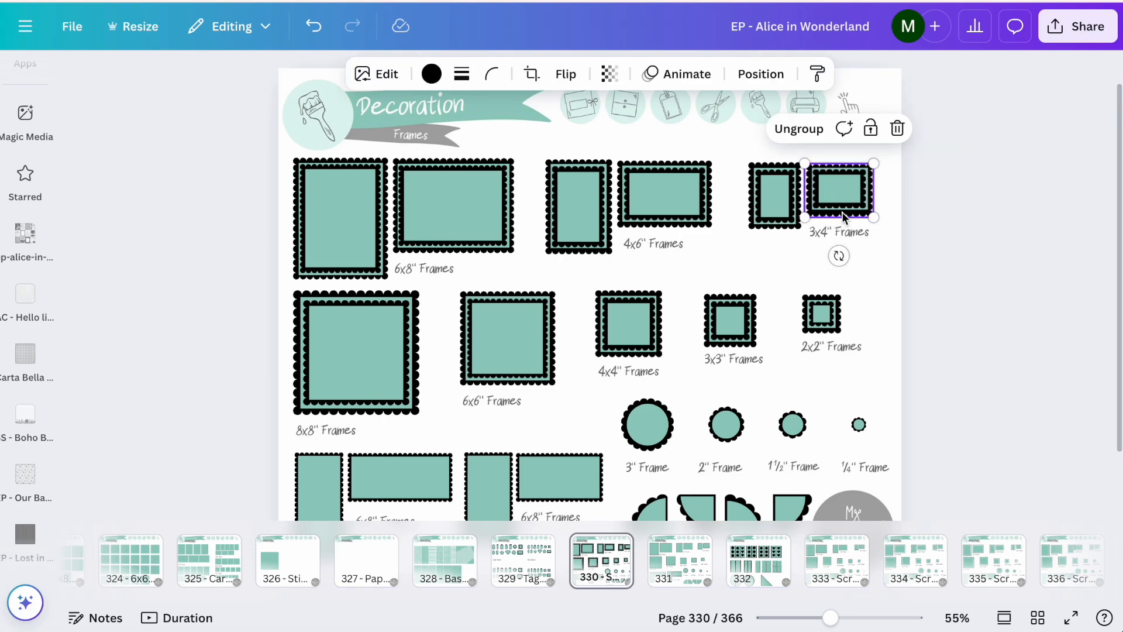
# Paste the scallop frame on Double page 8, shrink it and centre it on the cream rectangle of Basic page 4.
pyautogui.click(582, 106)
pyautogui.click(529, 158)
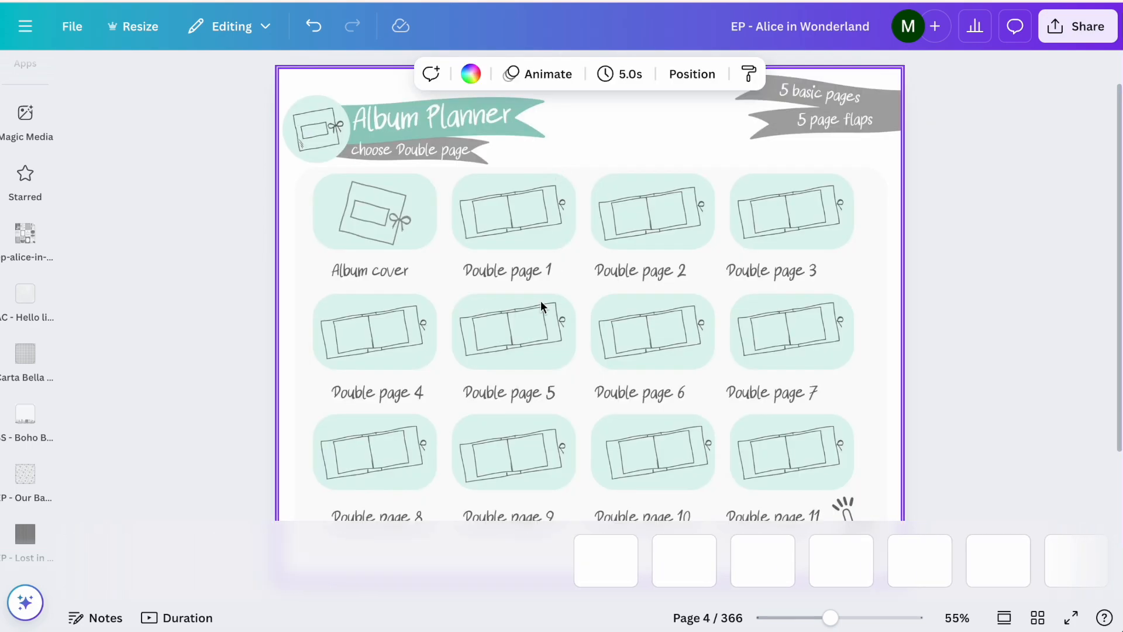
pyautogui.click(405, 378)
pyautogui.scroll(5, 405, 378)
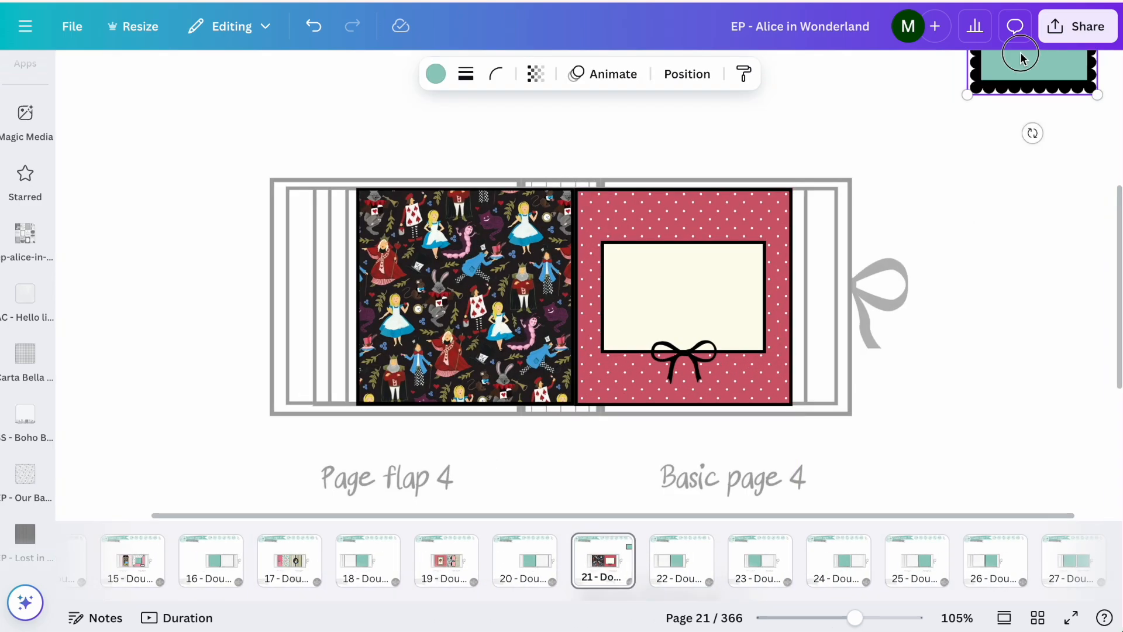
pyautogui.click(702, 341)
pyautogui.moveTo(748, 347); pyautogui.dragTo(722, 328)
pyautogui.moveTo(686, 283)
pyautogui.mouseDown()
pyautogui.moveTo(702, 288)
pyautogui.moveTo(691, 293)
pyautogui.mouseUp()
pyautogui.click(676, 299)
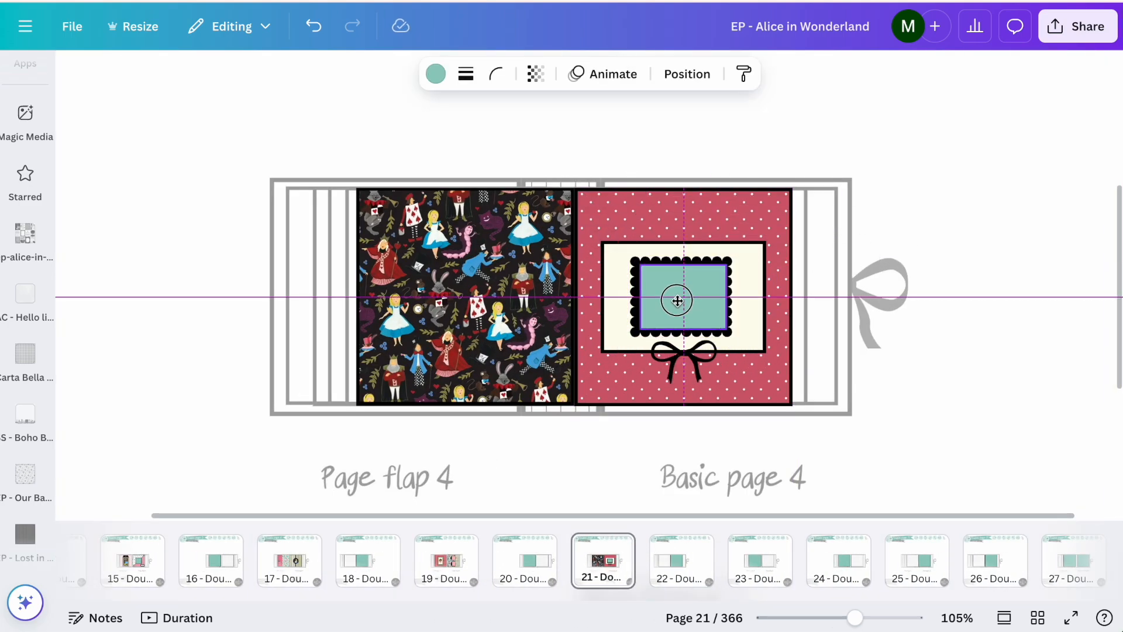
# Fine-tune the scallop frame's position and add the Alice quote card sheet from the papers folder to the page.
pyautogui.click(1010, 247)
pyautogui.scroll(5, 1010, 248)
pyautogui.scroll(-1, 1010, 248)
pyautogui.moveTo(700, 276); pyautogui.dragTo(704, 276)
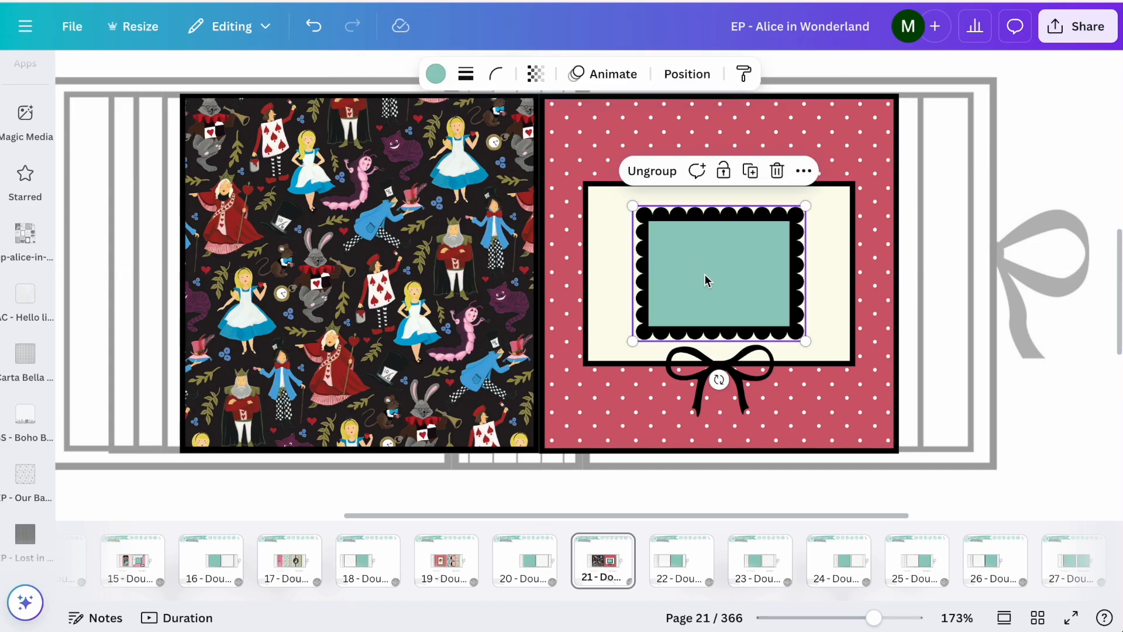
pyautogui.click(958, 368)
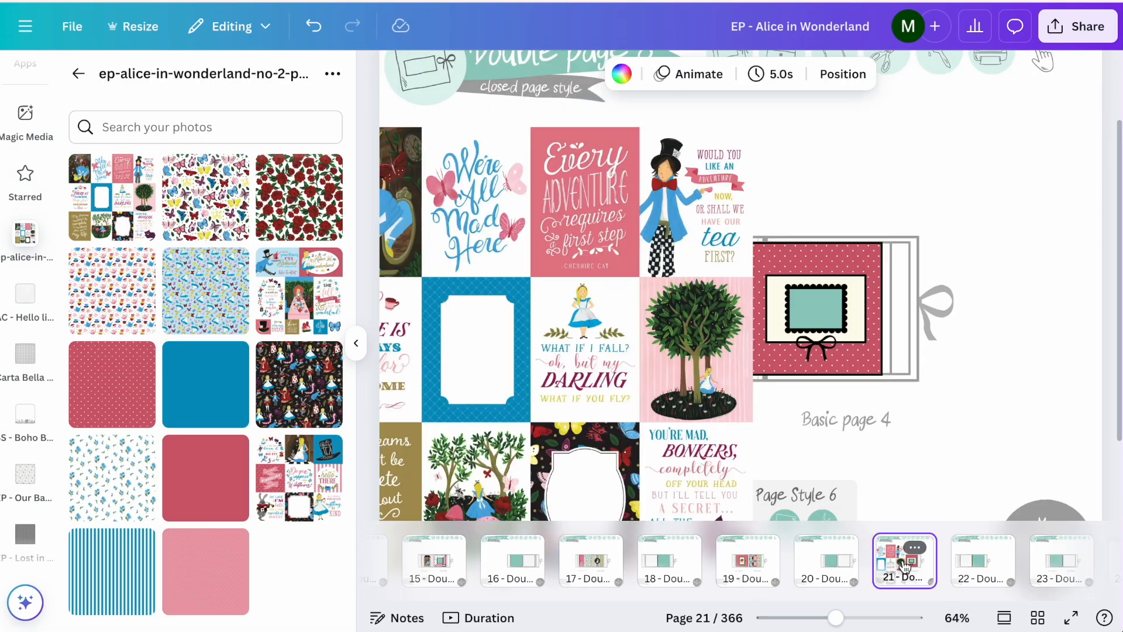
# Place the quote text box over the scallop frame and replace its opening line with "WE ARE ALL".
pyautogui.click(631, 322)
pyautogui.moveTo(631, 322); pyautogui.dragTo(830, 323)
pyautogui.scroll(10, 830, 323)
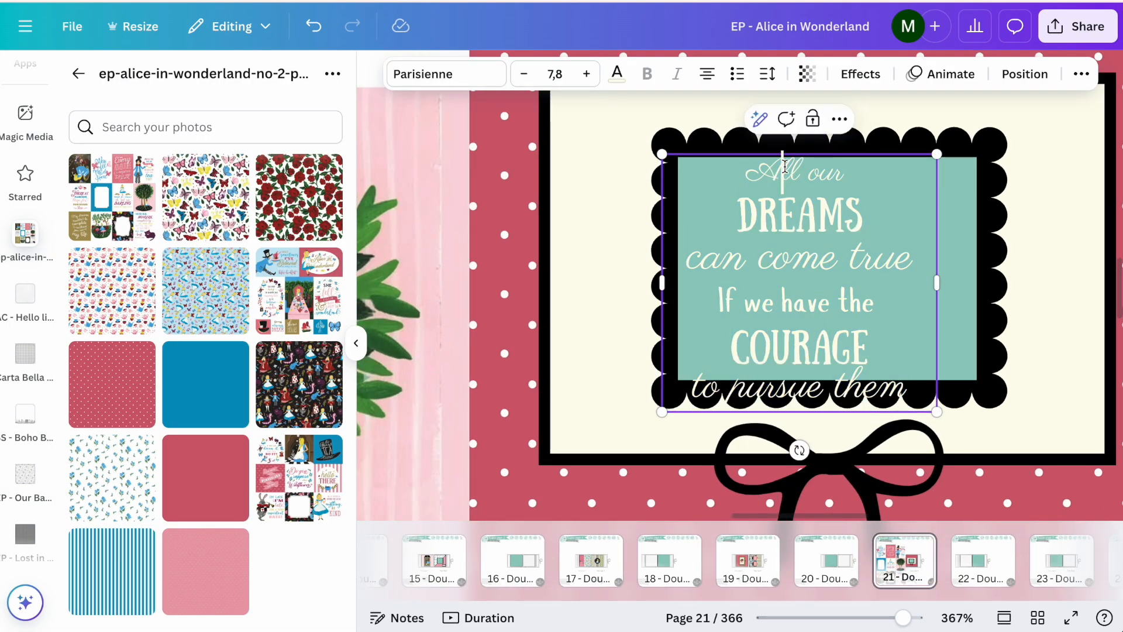
pyautogui.click(729, 165)
pyautogui.write('WE ARE ALL')
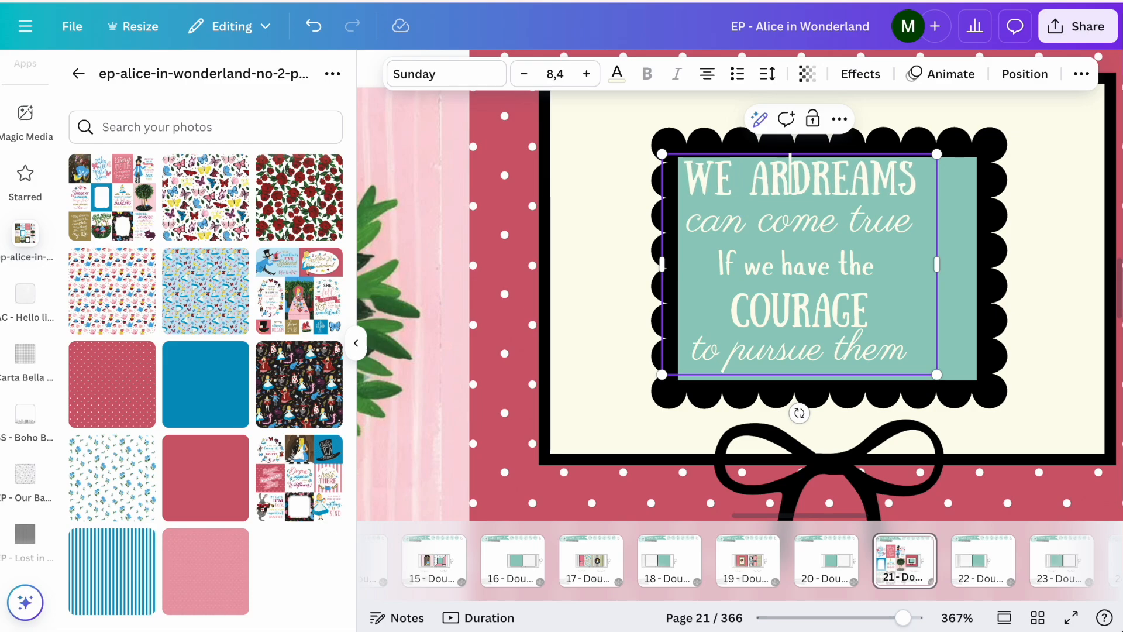
# Widen the text box, replace the remaining lines with "MAD HERE", and resize and centre the quote in the scallop frame.
pyautogui.moveTo(936, 265); pyautogui.dragTo(1037, 282)
pyautogui.moveTo(963, 356); pyautogui.dragTo(864, 245)
pyautogui.write('MAD HERE')
pyautogui.moveTo(1015, 288); pyautogui.dragTo(1102, 313)
pyautogui.moveTo(1038, 291); pyautogui.dragTo(970, 264)
pyautogui.moveTo(1036, 283); pyautogui.dragTo(1095, 311)
pyautogui.moveTo(884, 258); pyautogui.dragTo(876, 281)
# Remove the quote card sheet from the Double page 8 page.
pyautogui.scroll(-5, 1015, 459)
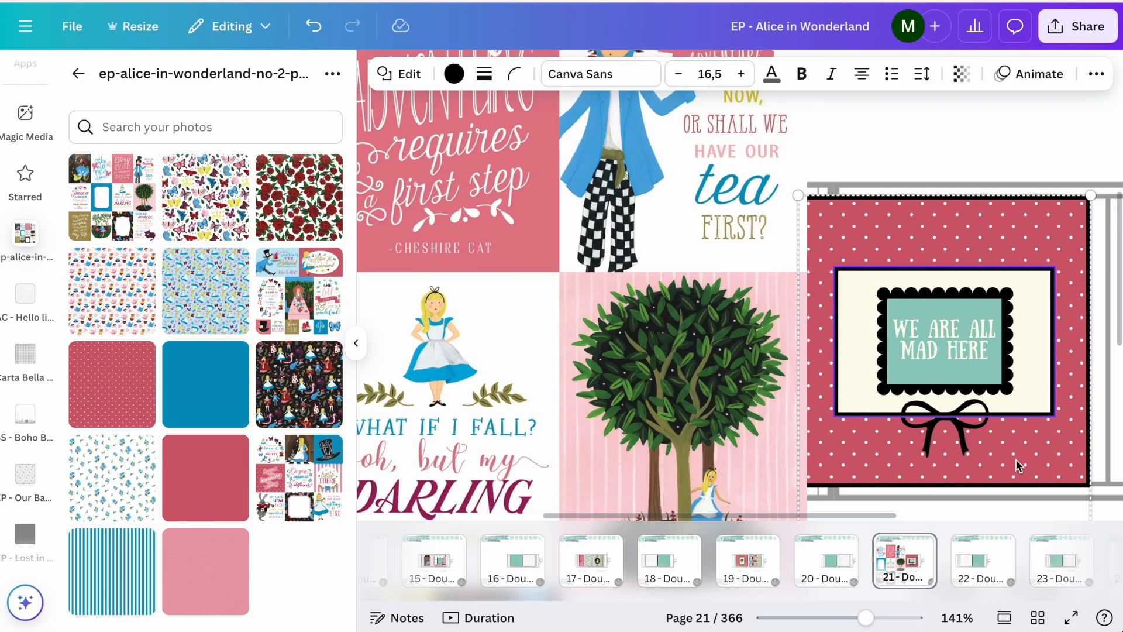
pyautogui.click(935, 329)
pyautogui.click(918, 285)
pyautogui.click(941, 199)
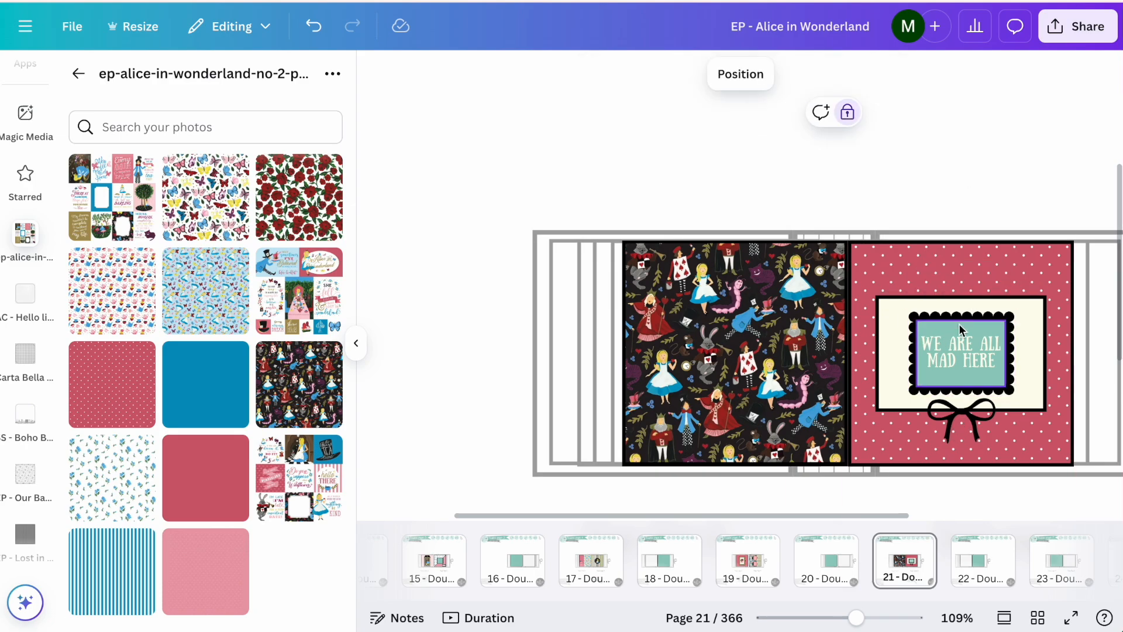
# Recolour the scallop frame's centre behind the quote to dusty rose red.
pyautogui.click(959, 325)
pyautogui.click(581, 76)
pyautogui.click(206, 205)
pyautogui.click(578, 171)
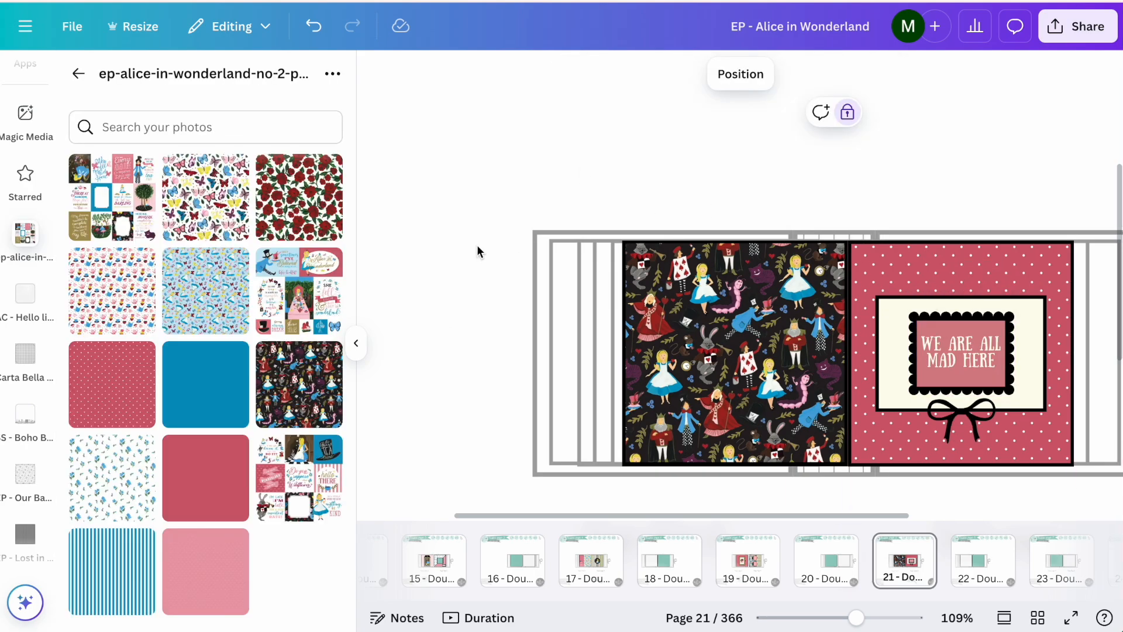
# Copy the white-dash pattern from the background patterns page and return to the Double page 8 page.
pyautogui.hscroll(2, 477, 245)
pyautogui.scroll(-1, 477, 246)
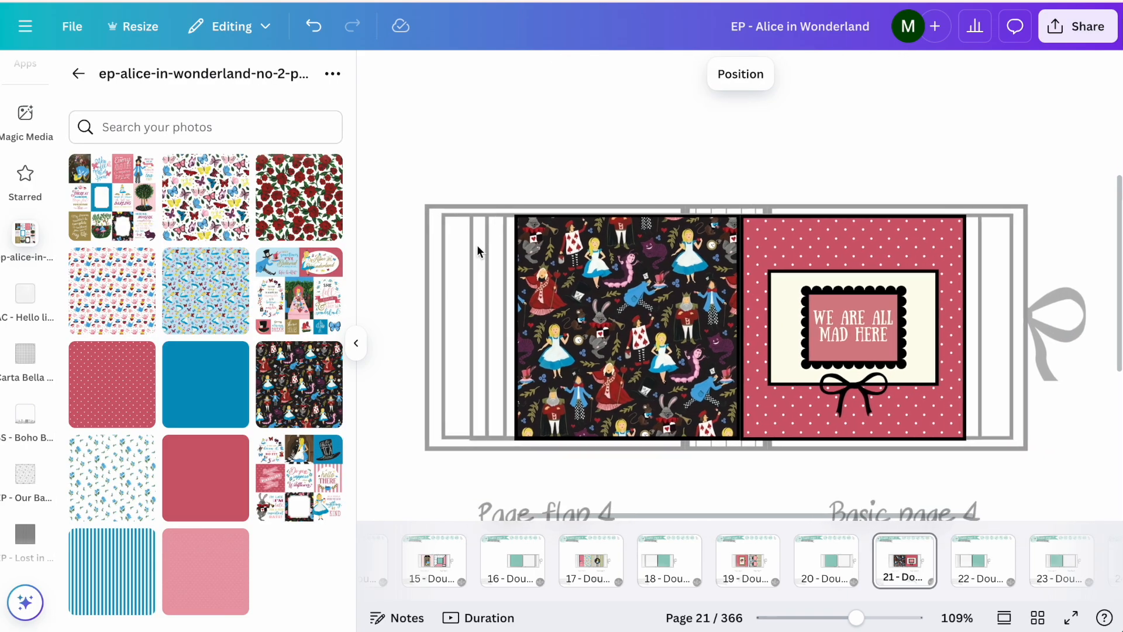
pyautogui.scroll(3, 907, 83)
pyautogui.keyDown('ctrl'); pyautogui.scroll(-3, 950, 115); pyautogui.keyUp('ctrl')
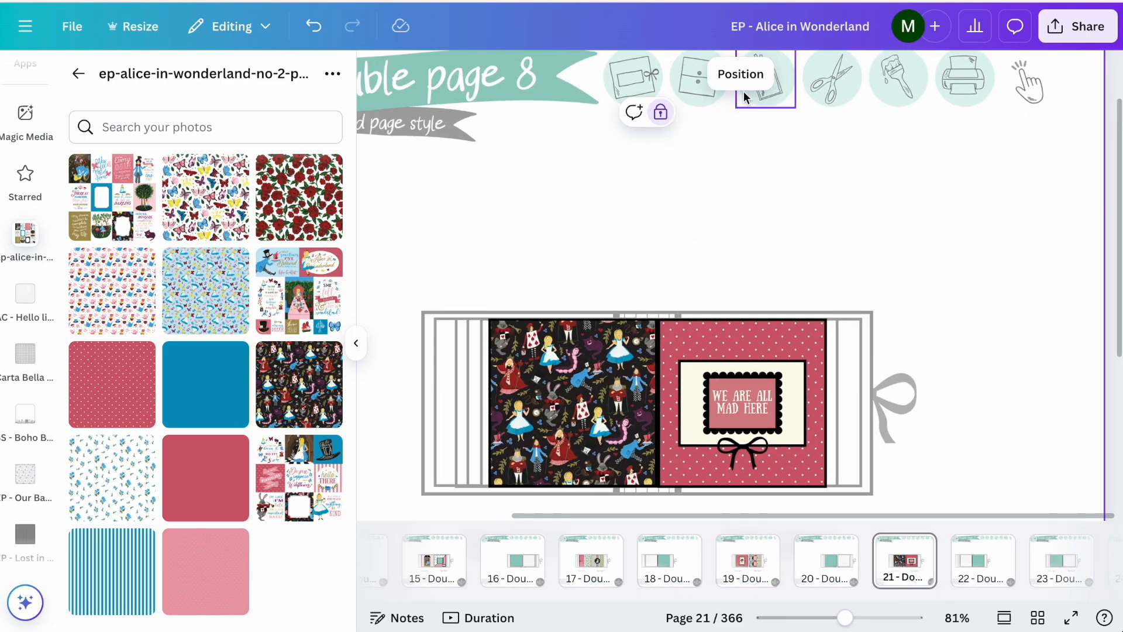
pyautogui.scroll(1, 743, 91)
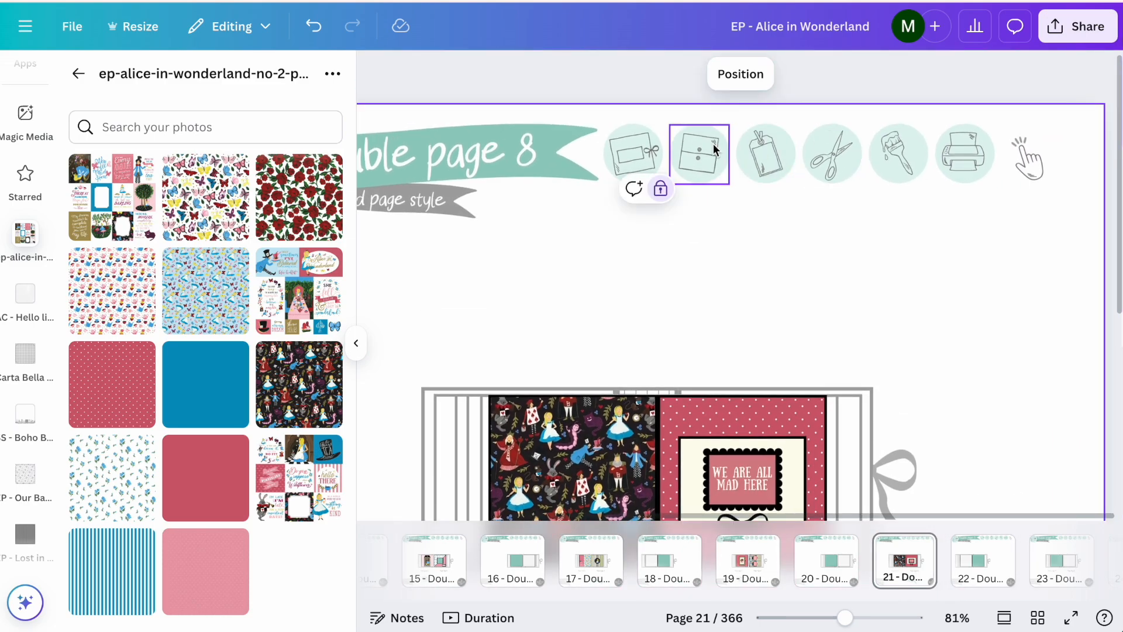
pyautogui.click(900, 143)
pyautogui.click(660, 246)
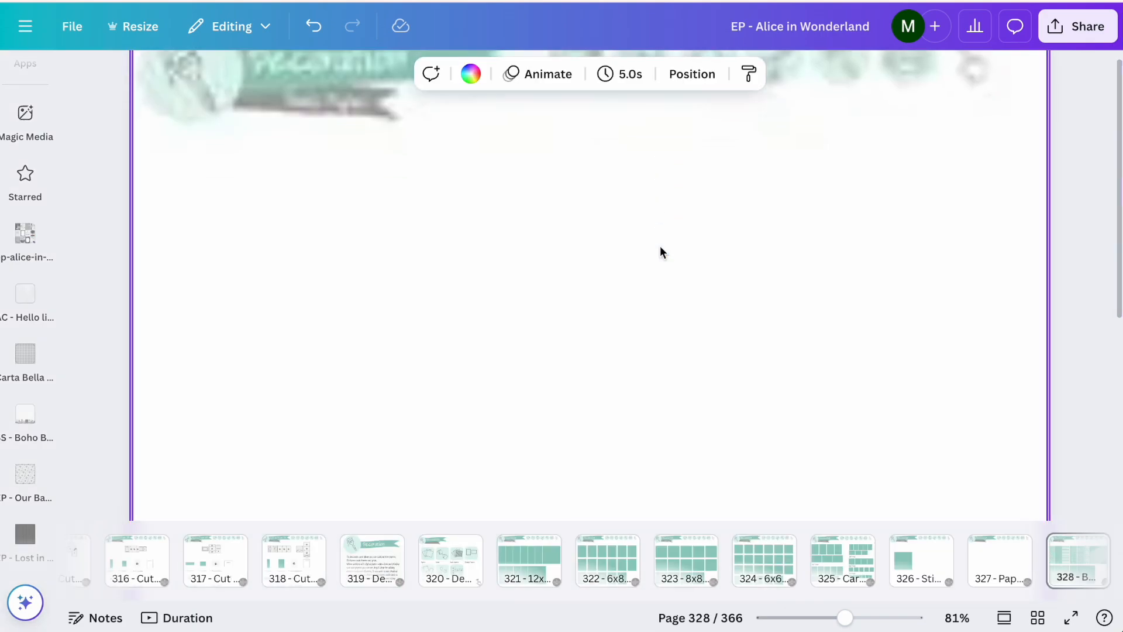
pyautogui.click(410, 403)
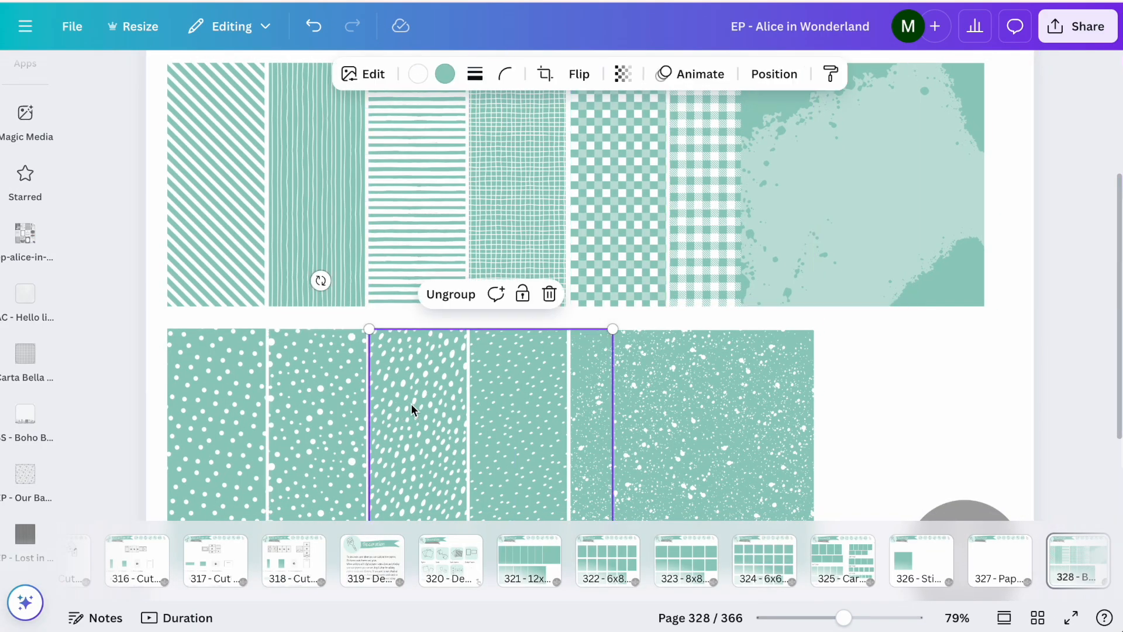
pyautogui.scroll(4, 411, 403)
pyautogui.click(573, 142)
pyautogui.click(550, 218)
pyautogui.scroll(-5, 279, 479)
pyautogui.click(300, 285)
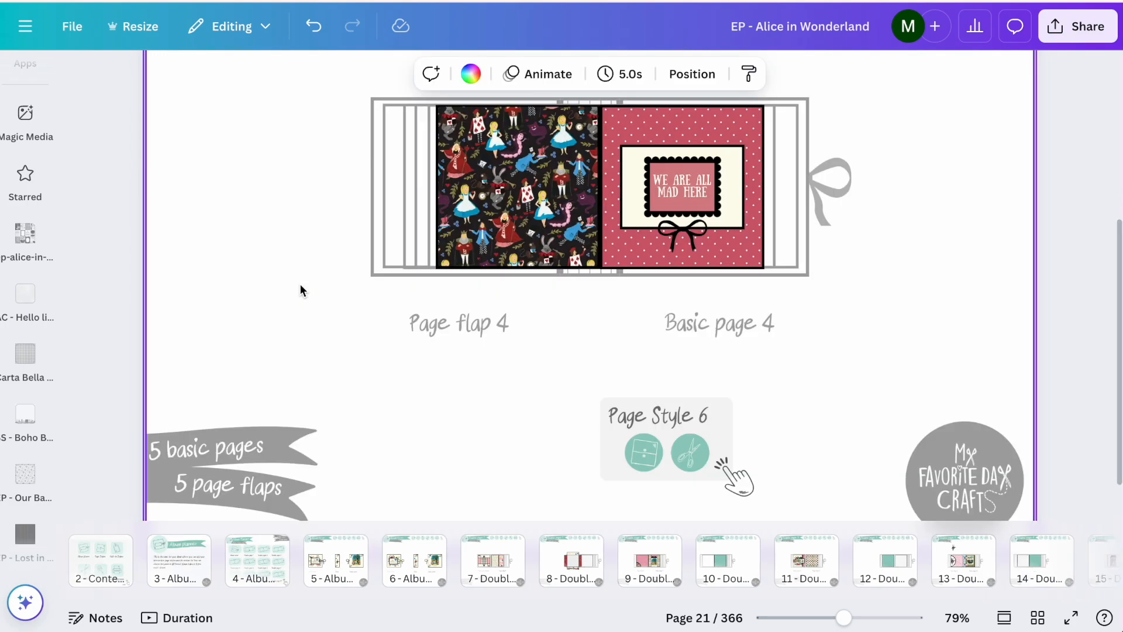
# Paste the dash pattern beside the album layout and recolour its teal background to olive green.
pyautogui.press('super+v')
pyautogui.moveTo(492, 369); pyautogui.dragTo(355, 291)
pyautogui.doubleClick(422, 253)
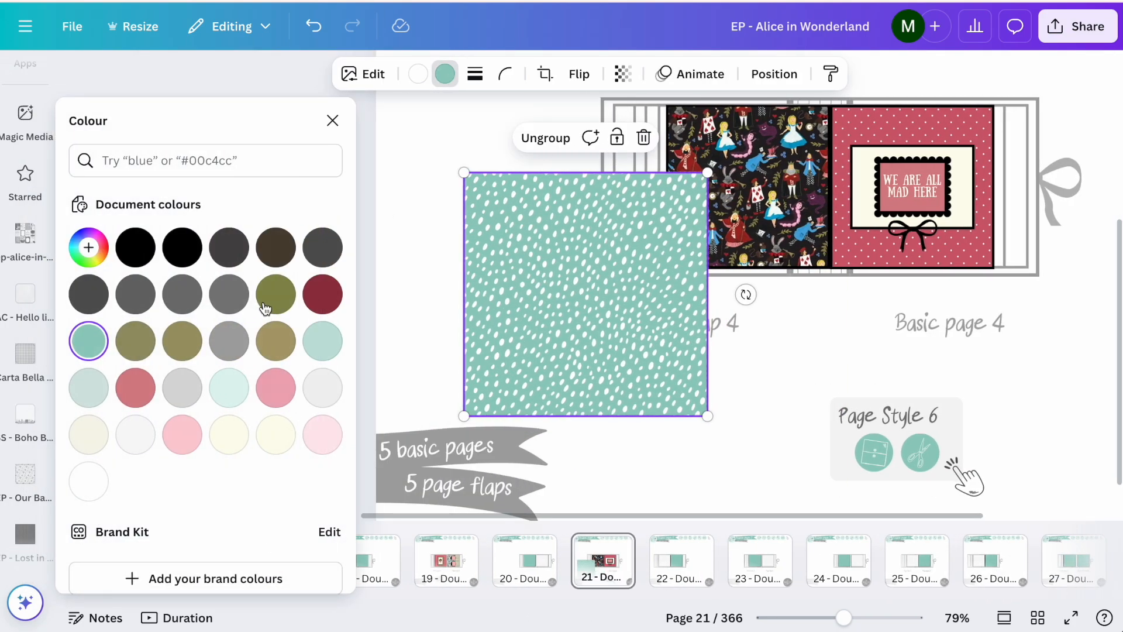
pyautogui.click(276, 293)
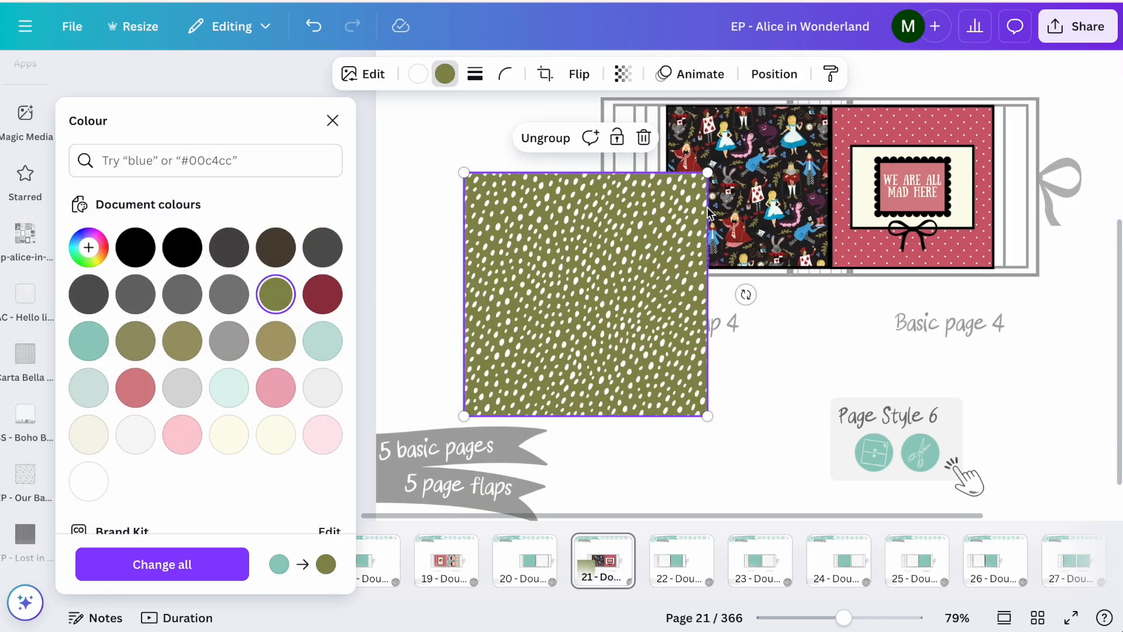
# Recolour the white dashes of the olive pattern to dark grey-green #707253.
pyautogui.scroll(5, 708, 212)
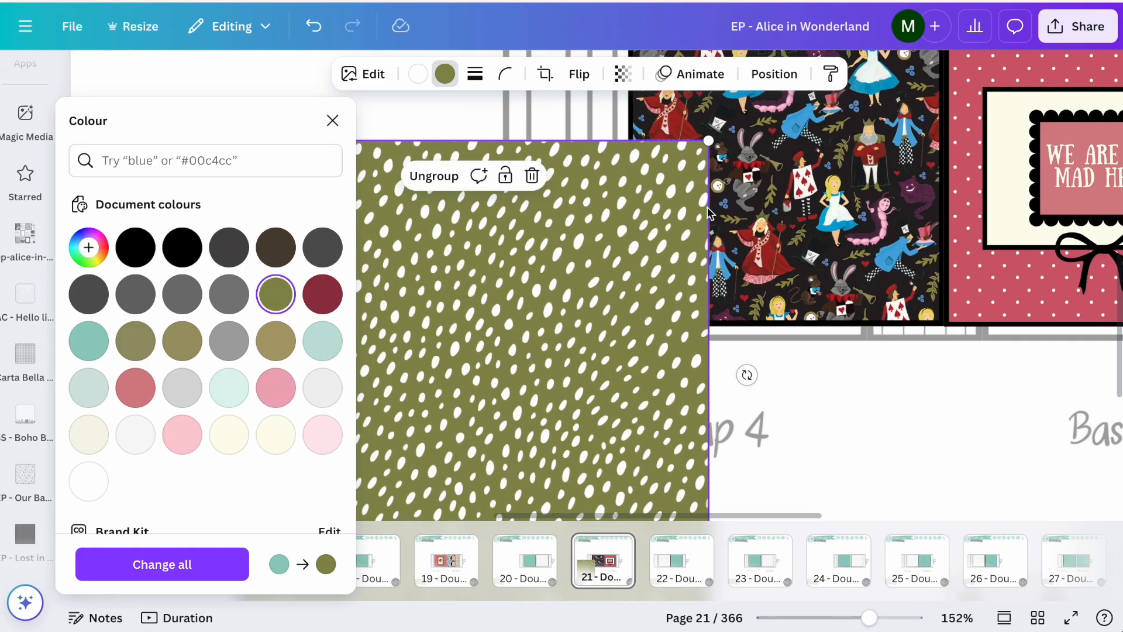
pyautogui.click(417, 74)
pyautogui.click(276, 297)
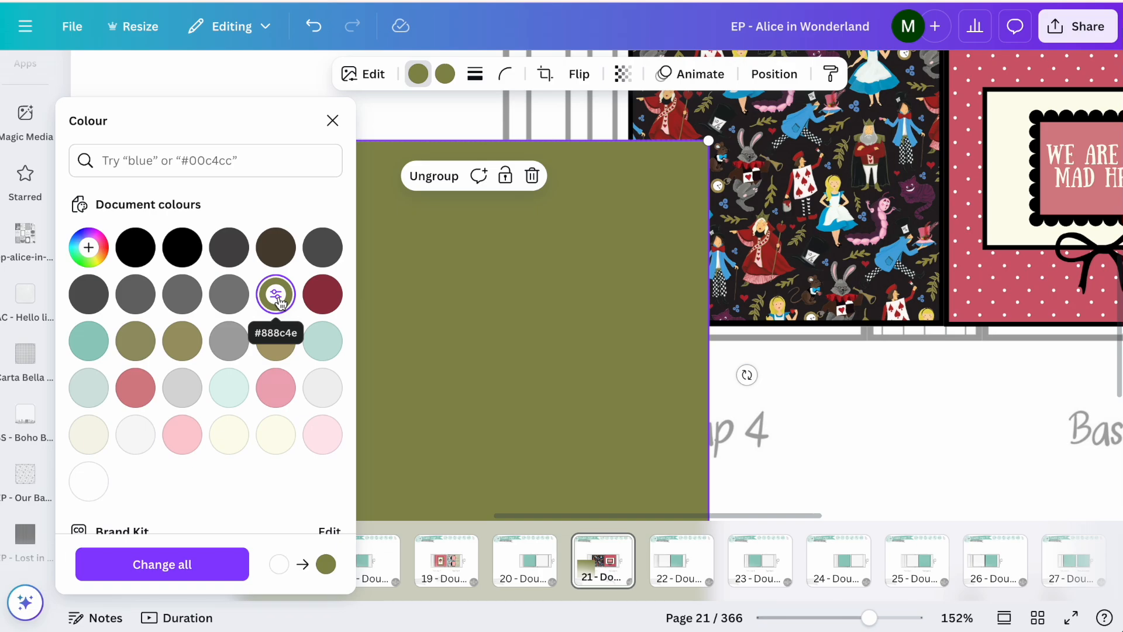
pyautogui.click(279, 297)
pyautogui.write('#929655')
pyautogui.press('Return')
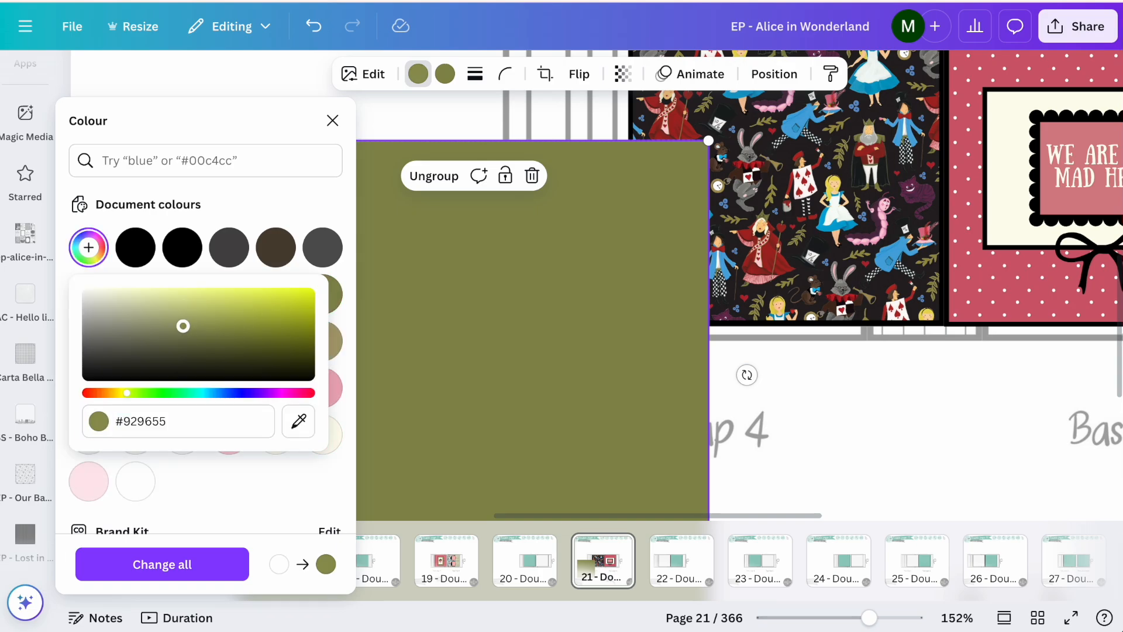
pyautogui.moveTo(159, 328); pyautogui.dragTo(146, 339)
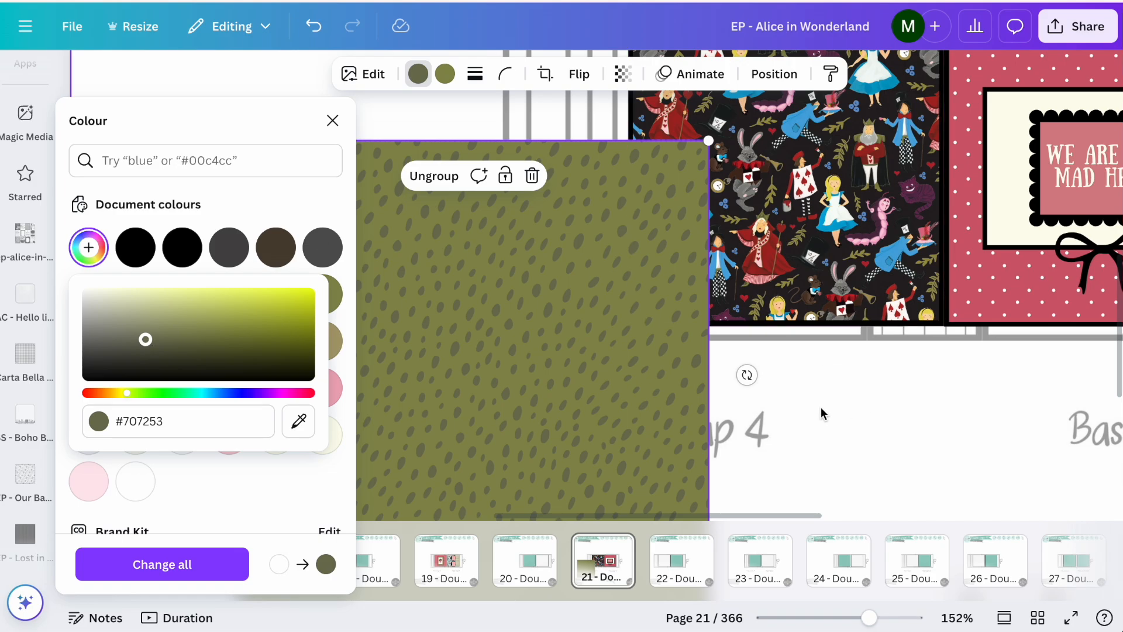
# Place the olive dash pattern in the Basic page 4 panel in place of the red polka dot paper.
pyautogui.press('Escape')
pyautogui.scroll(-5, 820, 406)
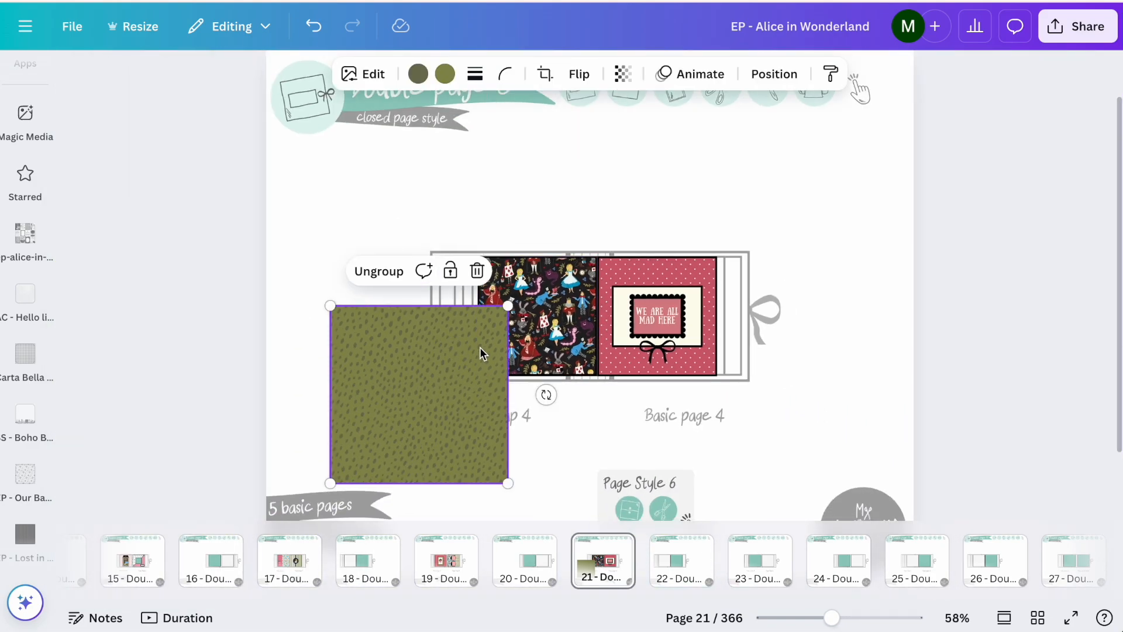
pyautogui.moveTo(480, 352); pyautogui.dragTo(662, 174)
pyautogui.moveTo(597, 252); pyautogui.dragTo(612, 332)
pyautogui.scroll(3, 612, 334)
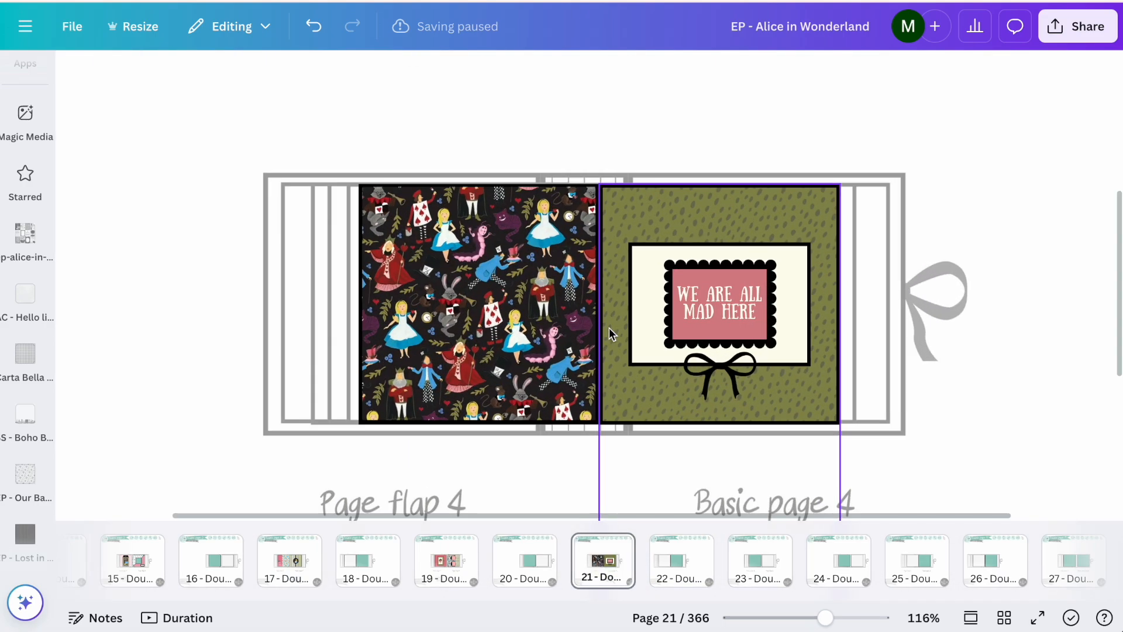
pyautogui.scroll(3, 611, 333)
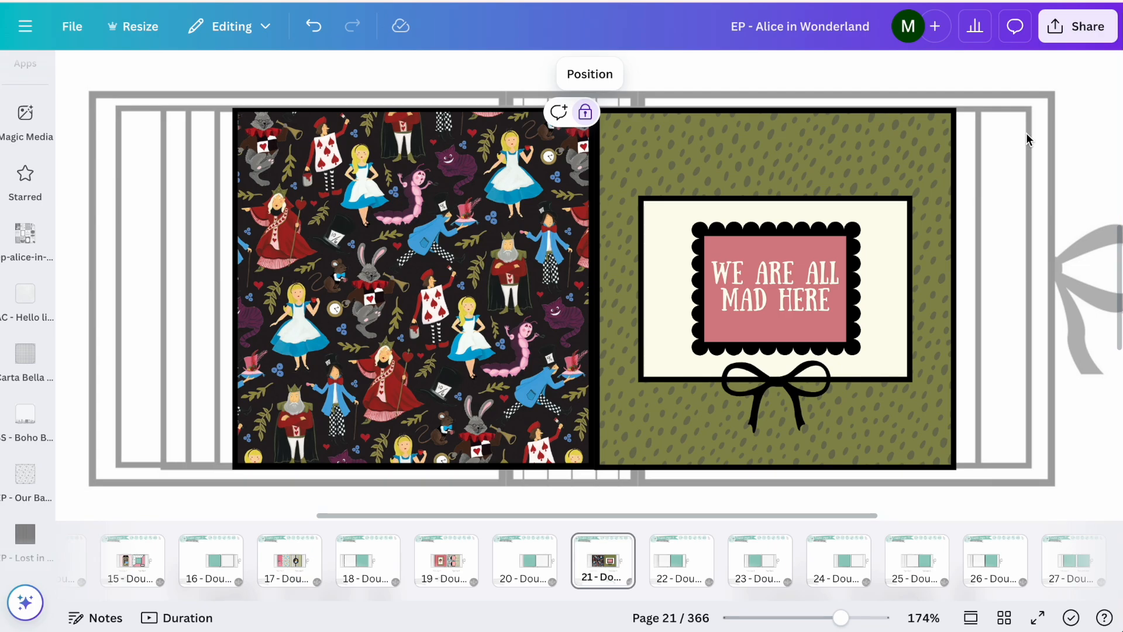
# Paste another copy of the dash pattern beside the layout and recolour it cream with pale pink #ffe7ed dashes.
pyautogui.hotkey('ctrl', 'v')
pyautogui.scroll(-5, 745, 231)
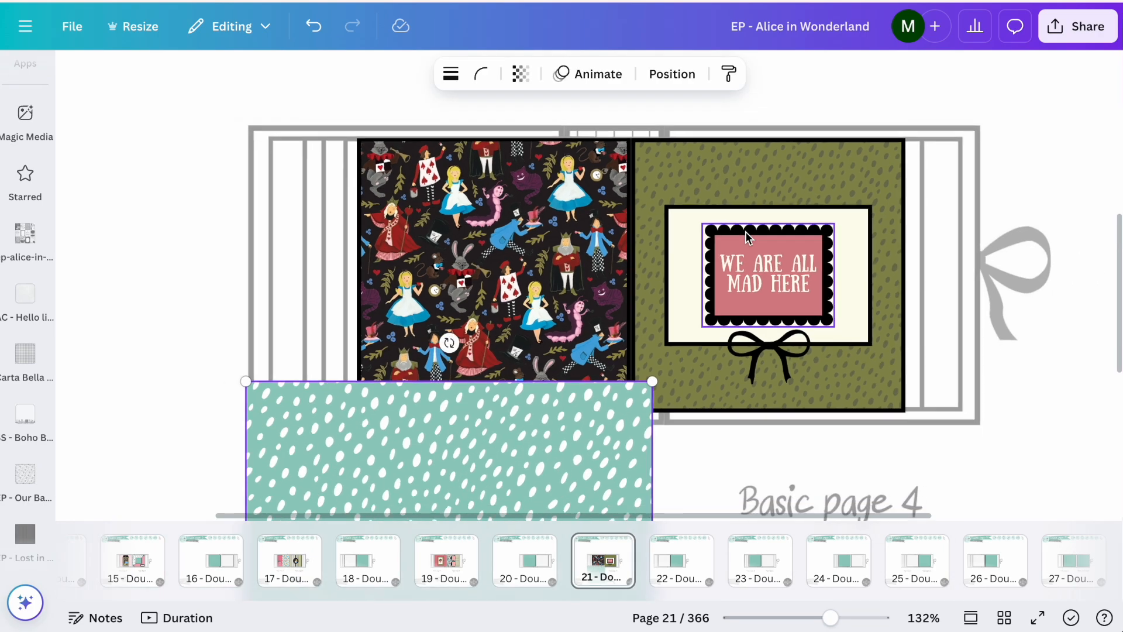
pyautogui.moveTo(472, 393); pyautogui.dragTo(365, 310)
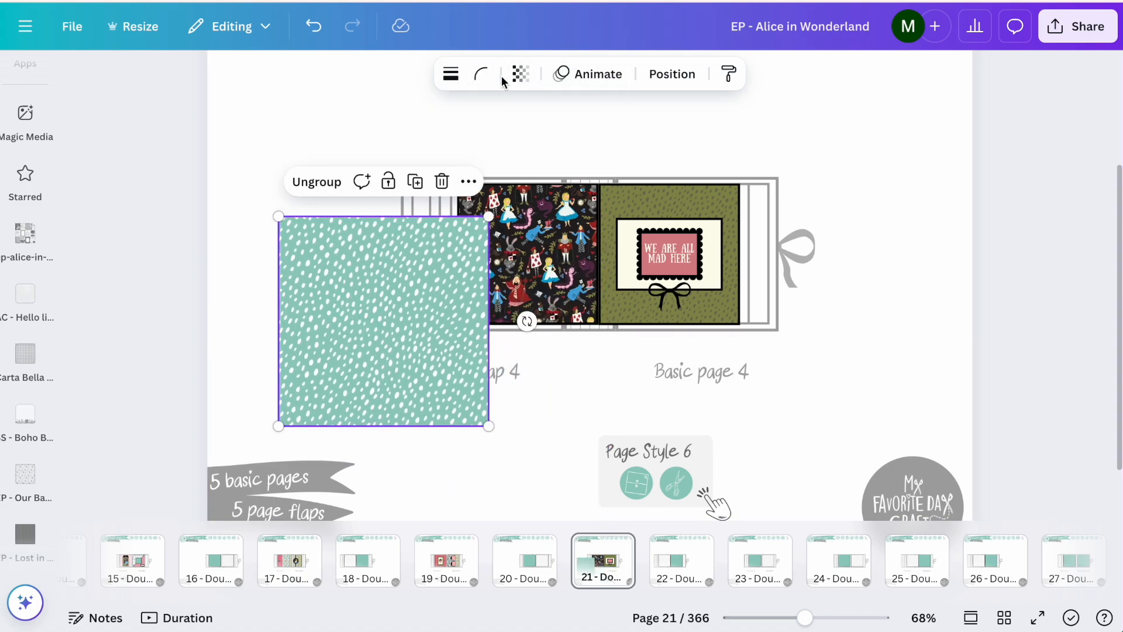
pyautogui.click(371, 289)
pyautogui.click(445, 73)
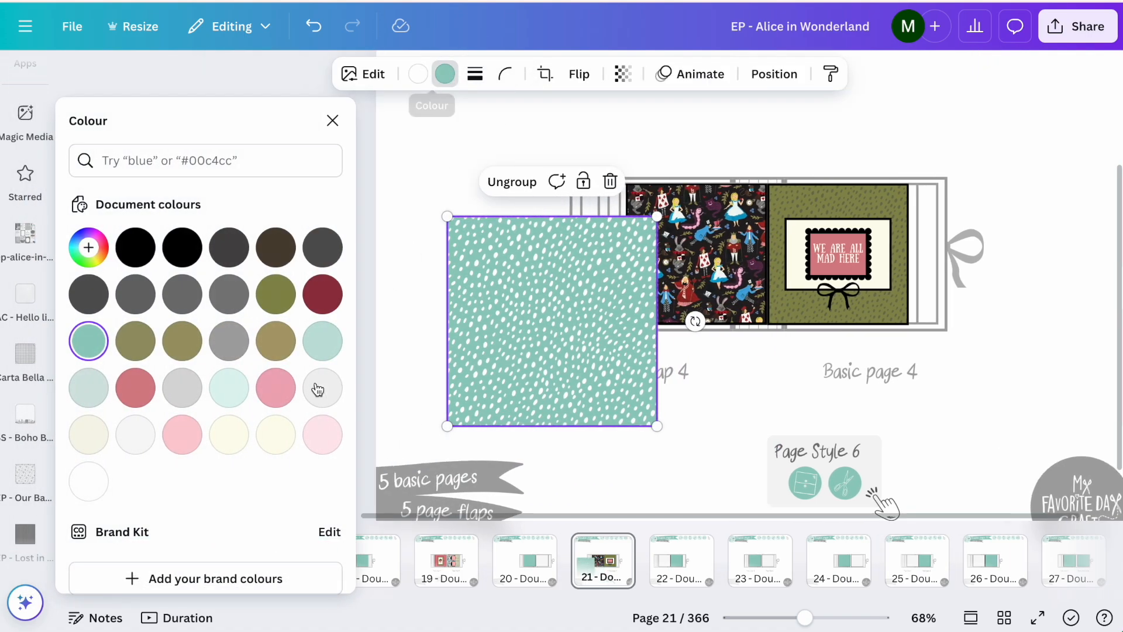
pyautogui.click(228, 435)
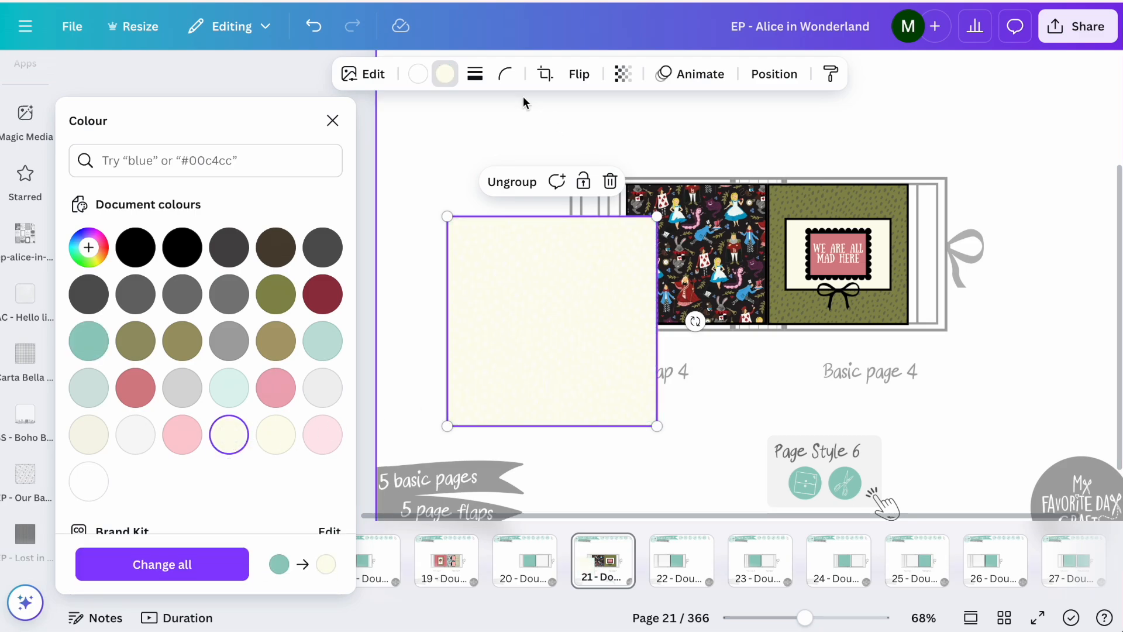
pyautogui.click(418, 75)
pyautogui.click(322, 436)
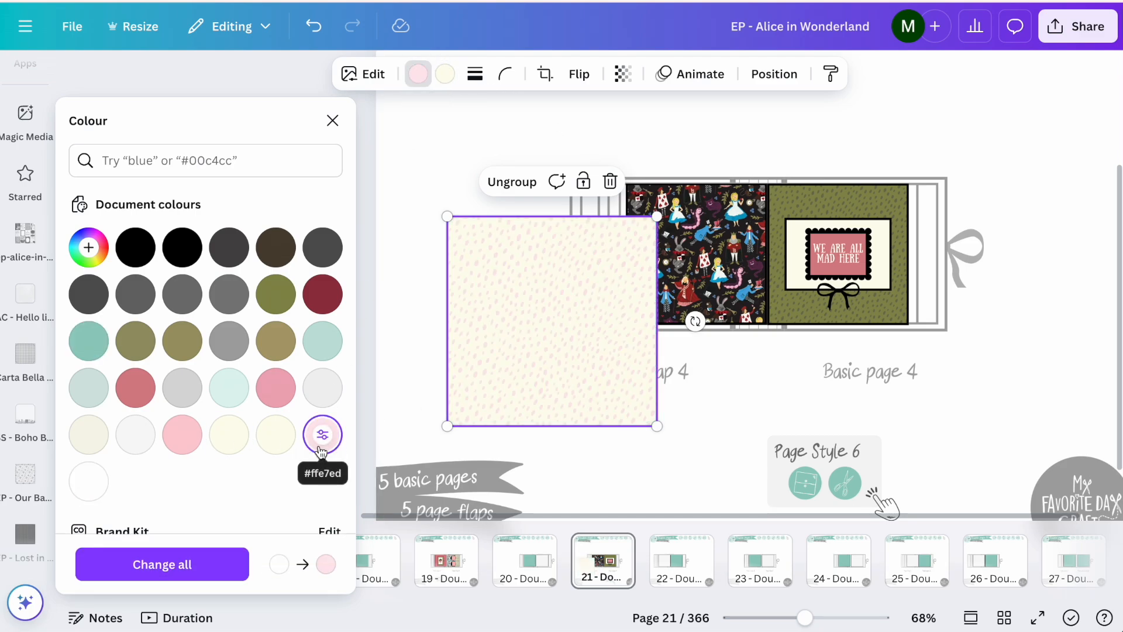
# Fill the cream card behind the scallop frame on Basic page 4 with the cream and pink dash pattern.
pyautogui.click(485, 103)
pyautogui.moveTo(462, 337); pyautogui.dragTo(885, 162)
pyautogui.click(1003, 256)
pyautogui.press('super+v')
pyautogui.moveTo(582, 248); pyautogui.dragTo(631, 274)
pyautogui.scroll(5, 630, 273)
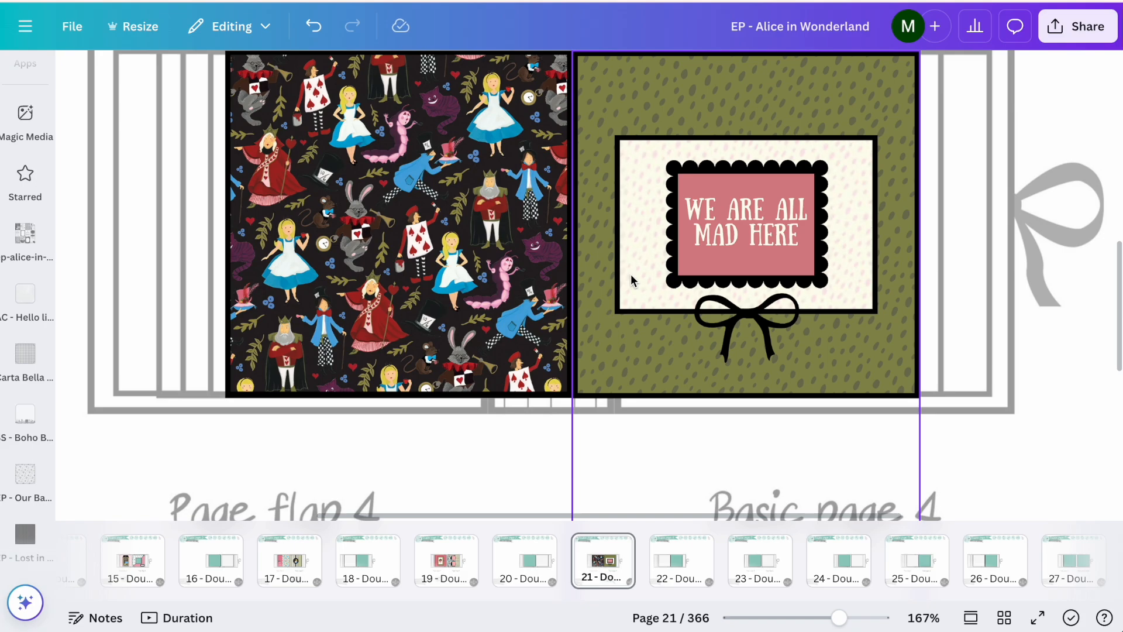
# Crop the black scallop frame around the quote to a slightly shorter height.
pyautogui.click(769, 167)
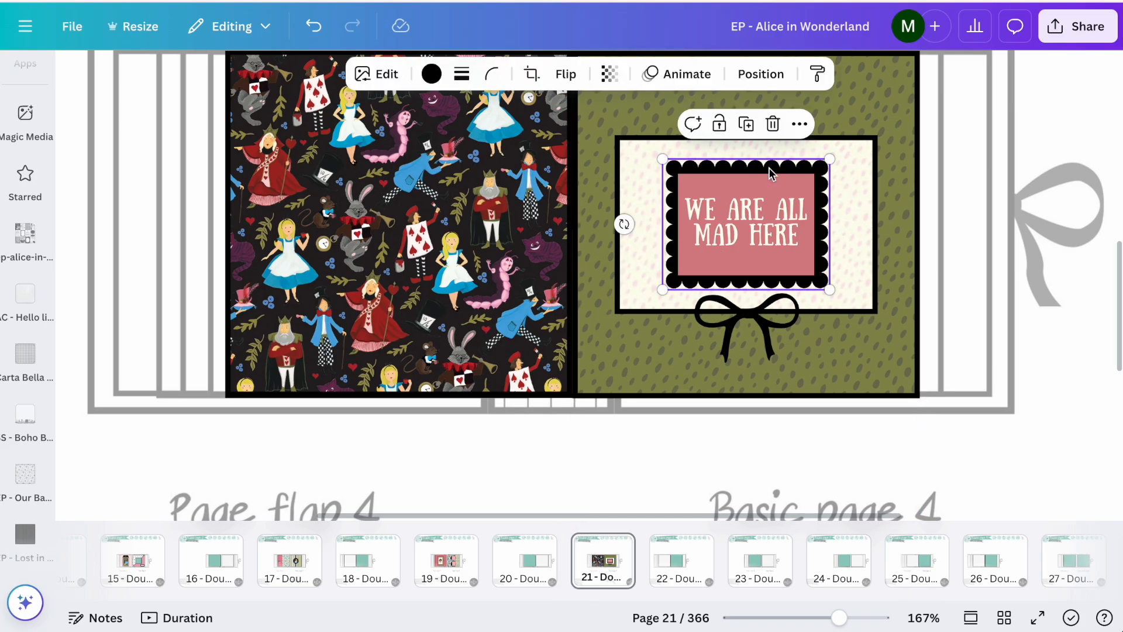
pyautogui.click(531, 73)
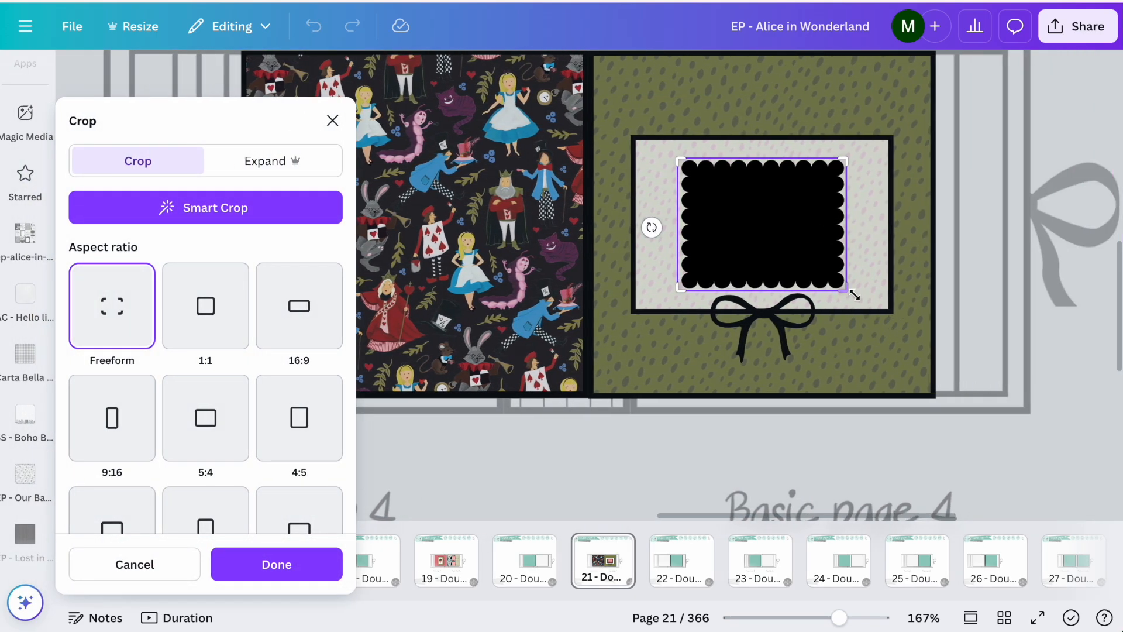
pyautogui.press('Return')
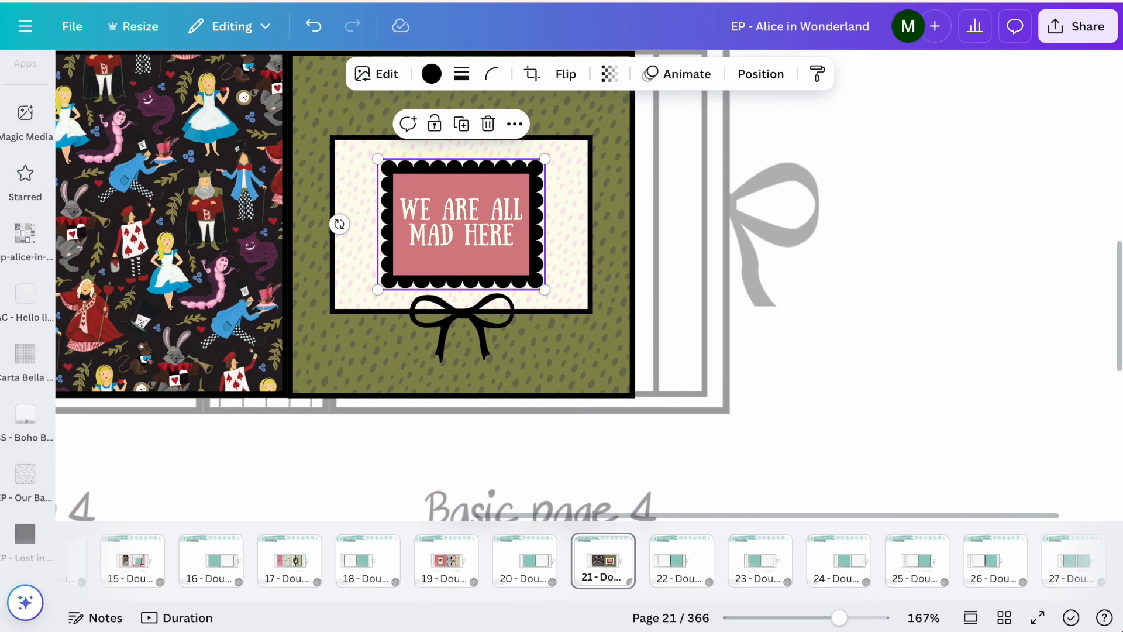
pyautogui.click(731, 191)
pyautogui.hscroll(-4, 731, 191)
pyautogui.scroll(1, 731, 191)
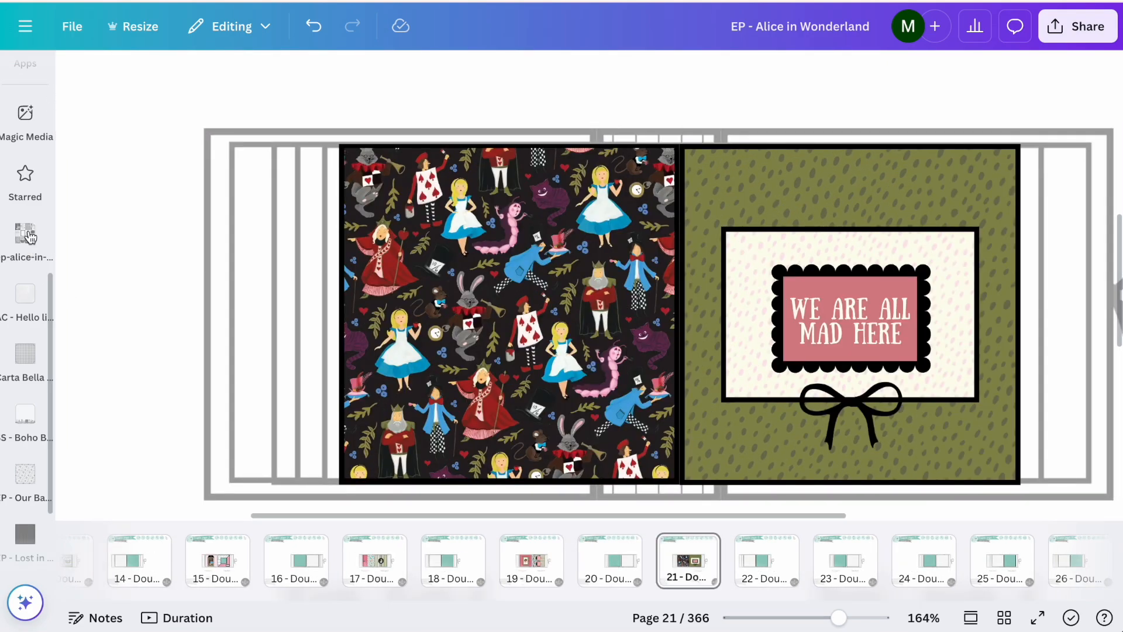
# Add the black Alice characters paper from the uploaded photos to the page and bring it to the front.
pyautogui.click(26, 234)
pyautogui.click(295, 383)
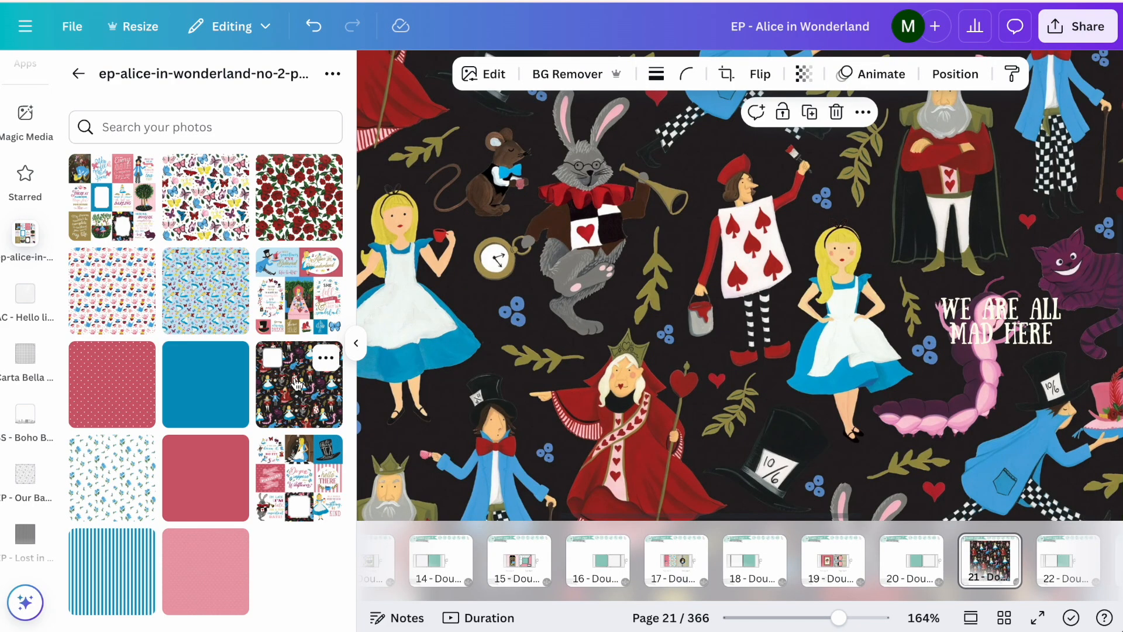
pyautogui.keyDown('ctrl'); pyautogui.scroll(-3, 556, 333); pyautogui.keyUp('ctrl')
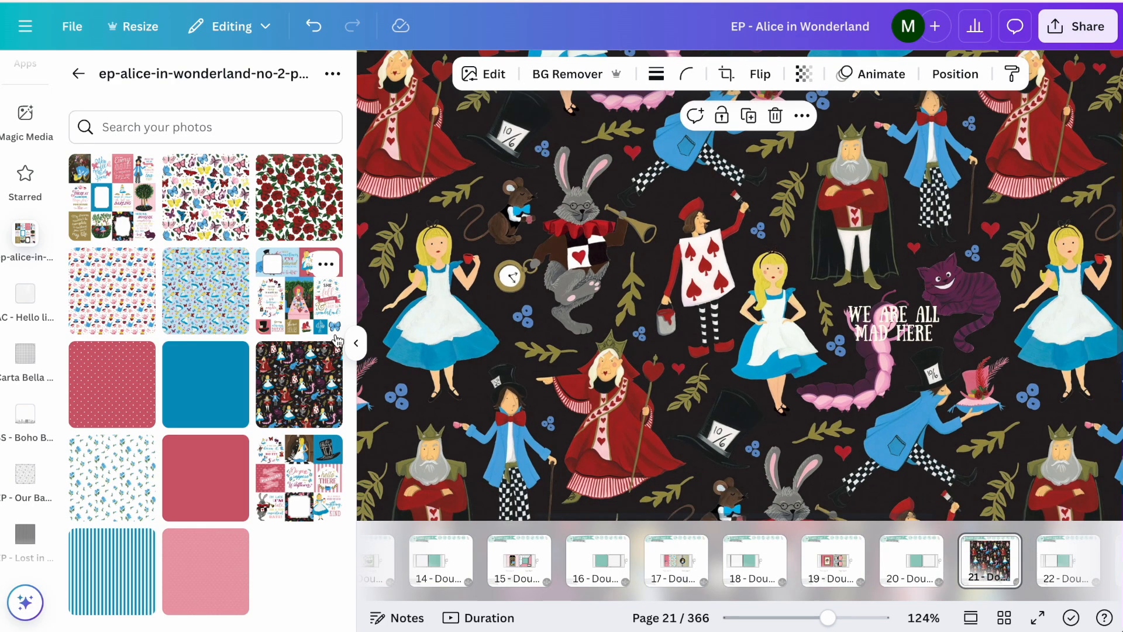
pyautogui.click(356, 343)
pyautogui.rightClick(820, 290)
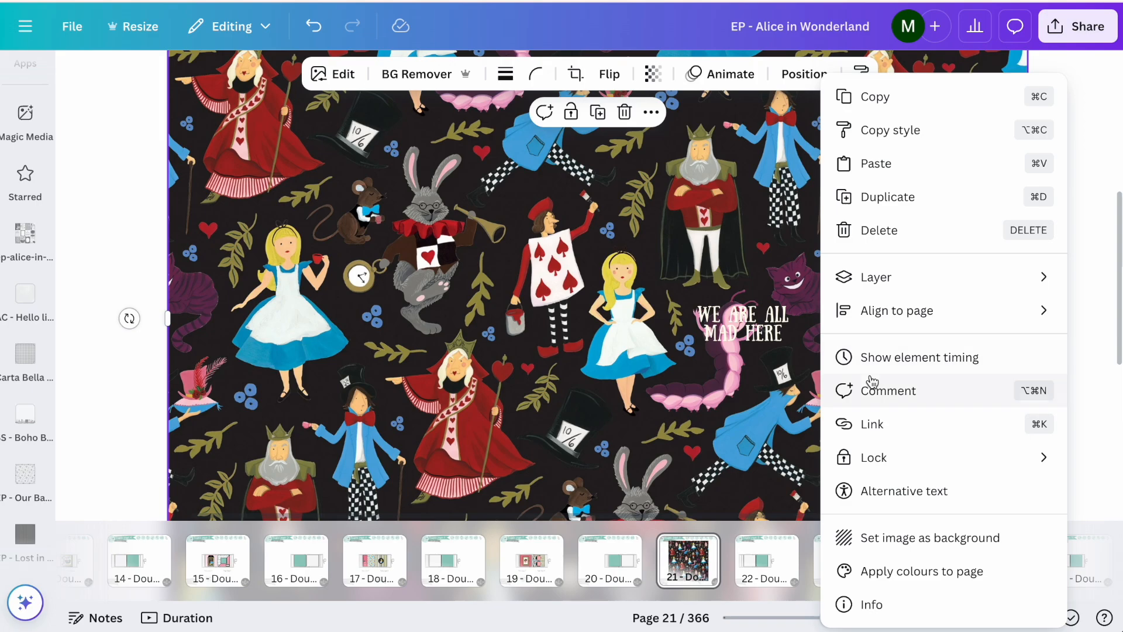
pyautogui.moveTo(849, 273)
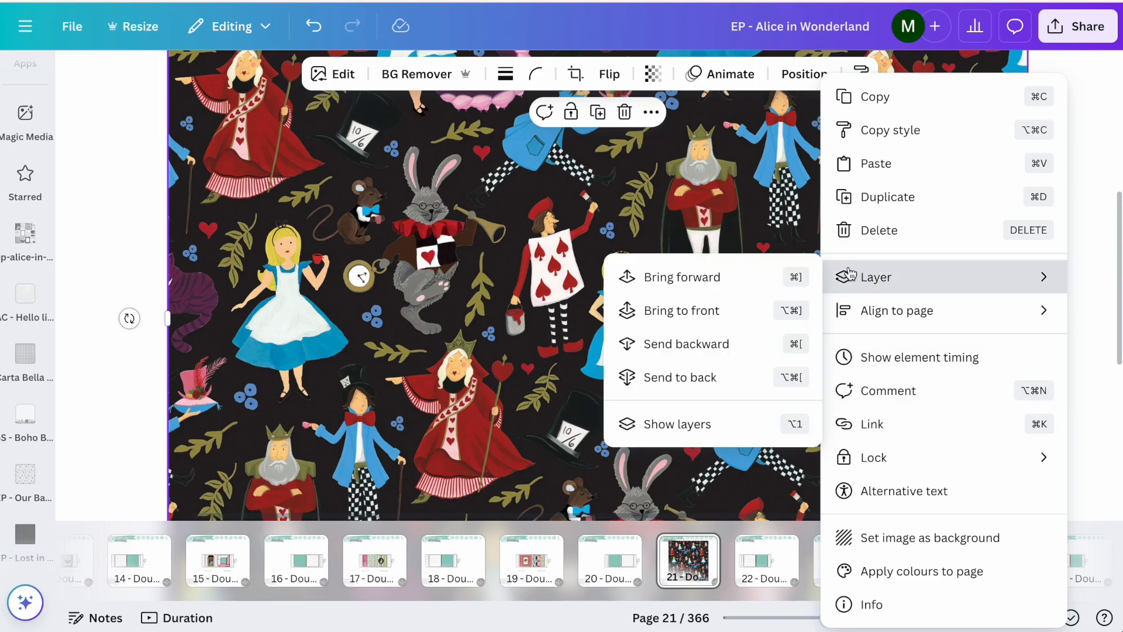
pyautogui.click(700, 310)
# Enlarge the characters paper and extract a purple Cheshire cat from it with Magic Grab.
pyautogui.scroll(-5, 436, 275)
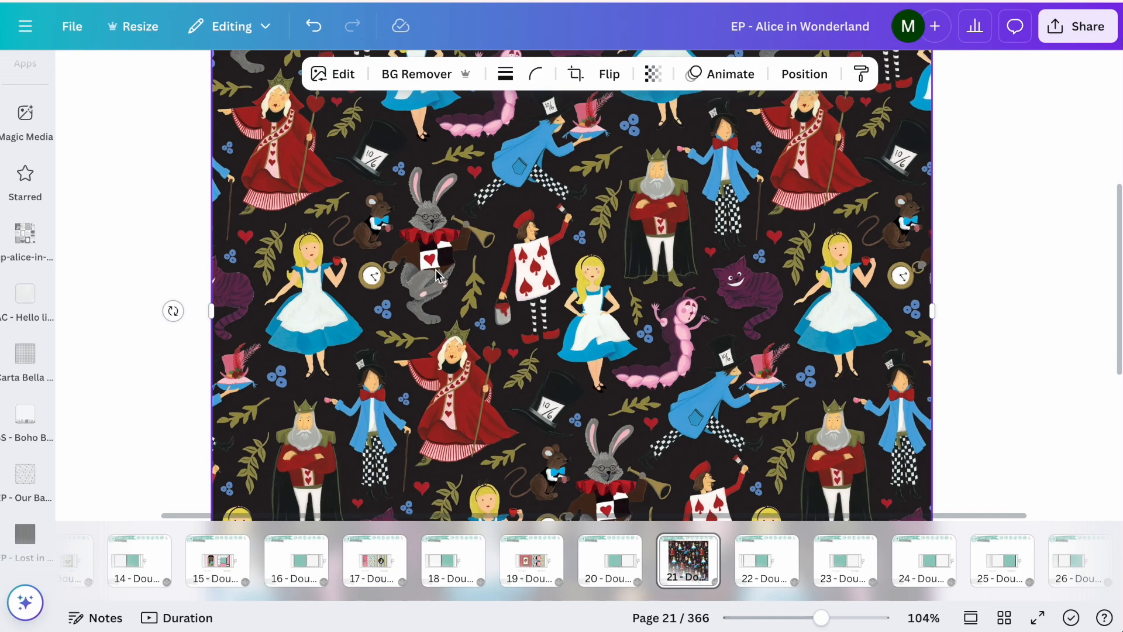
pyautogui.scroll(-2, 724, 158)
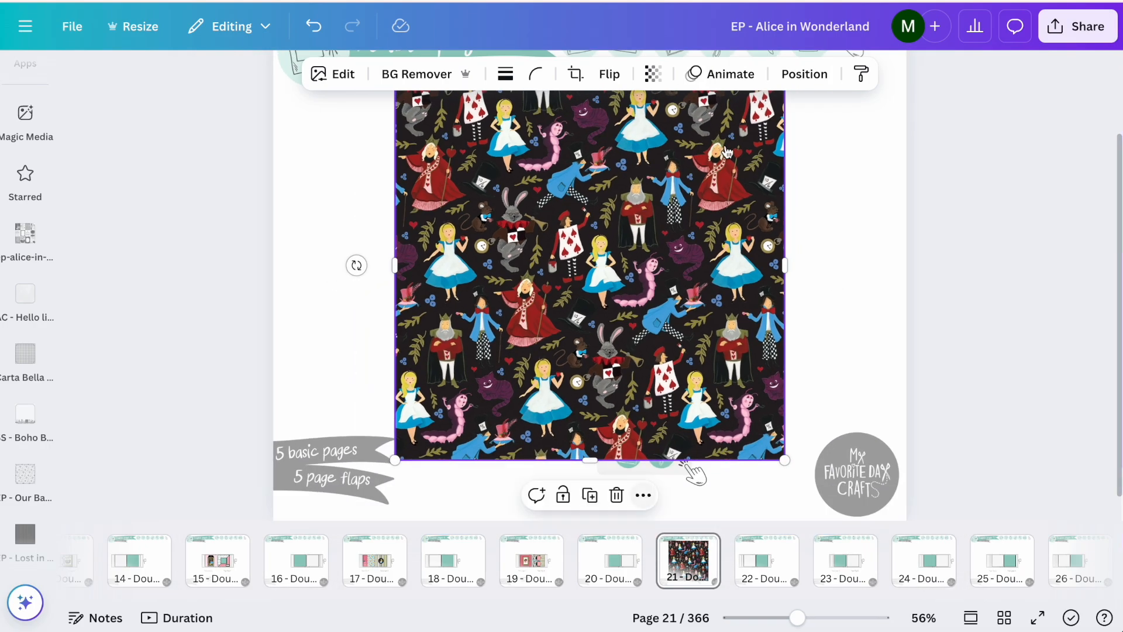
pyautogui.moveTo(786, 462); pyautogui.dragTo(938, 556)
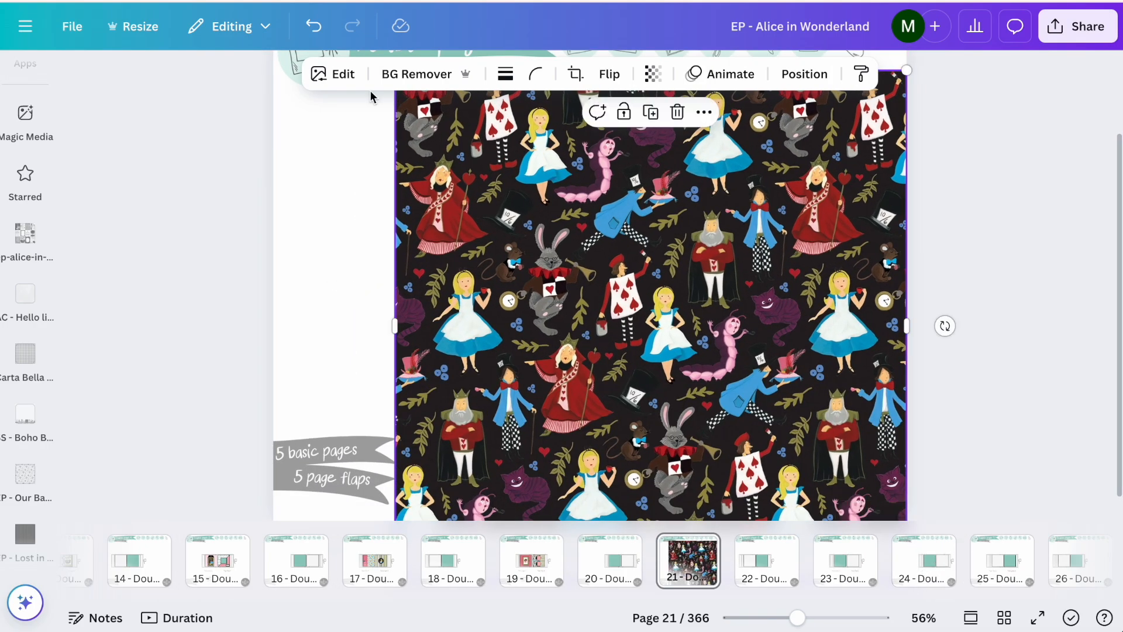
pyautogui.click(331, 76)
pyautogui.click(239, 301)
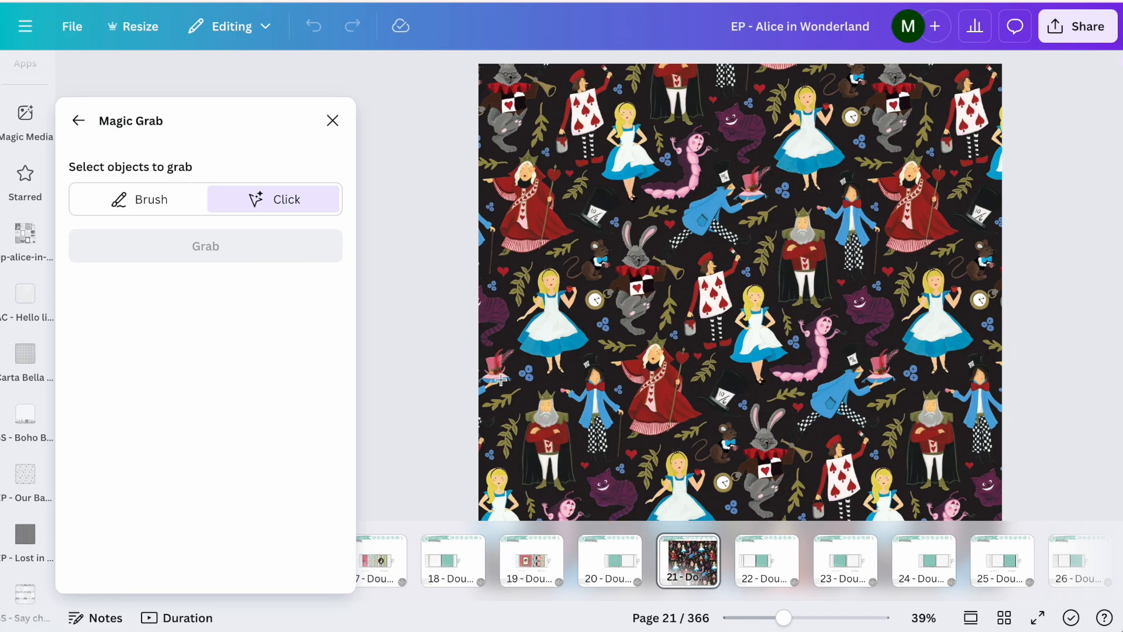
pyautogui.click(602, 499)
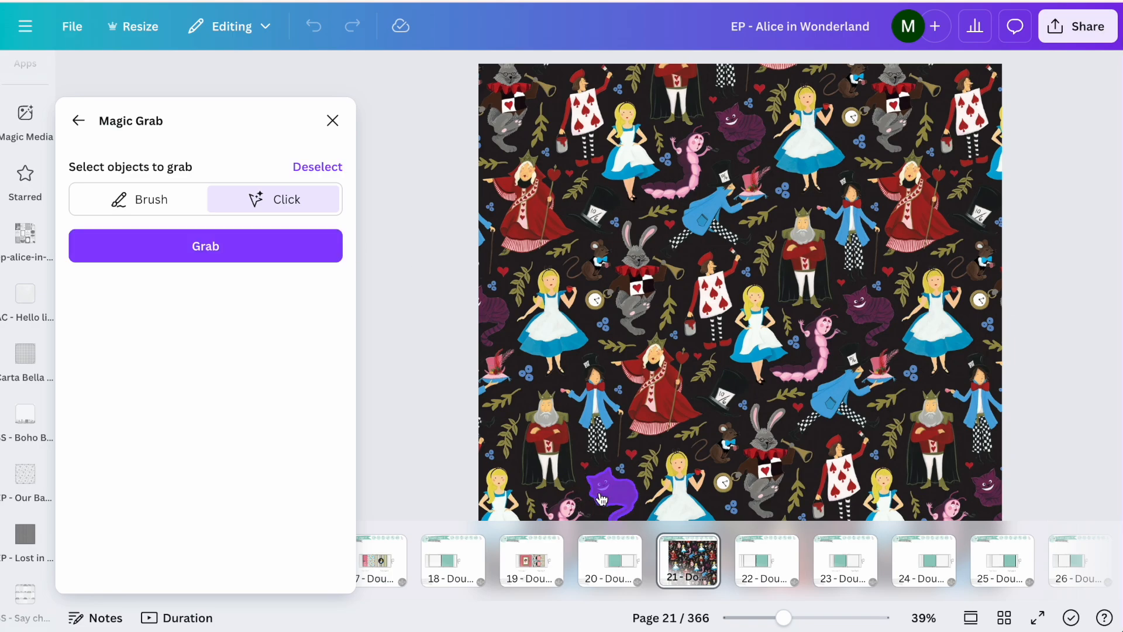
pyautogui.click(253, 246)
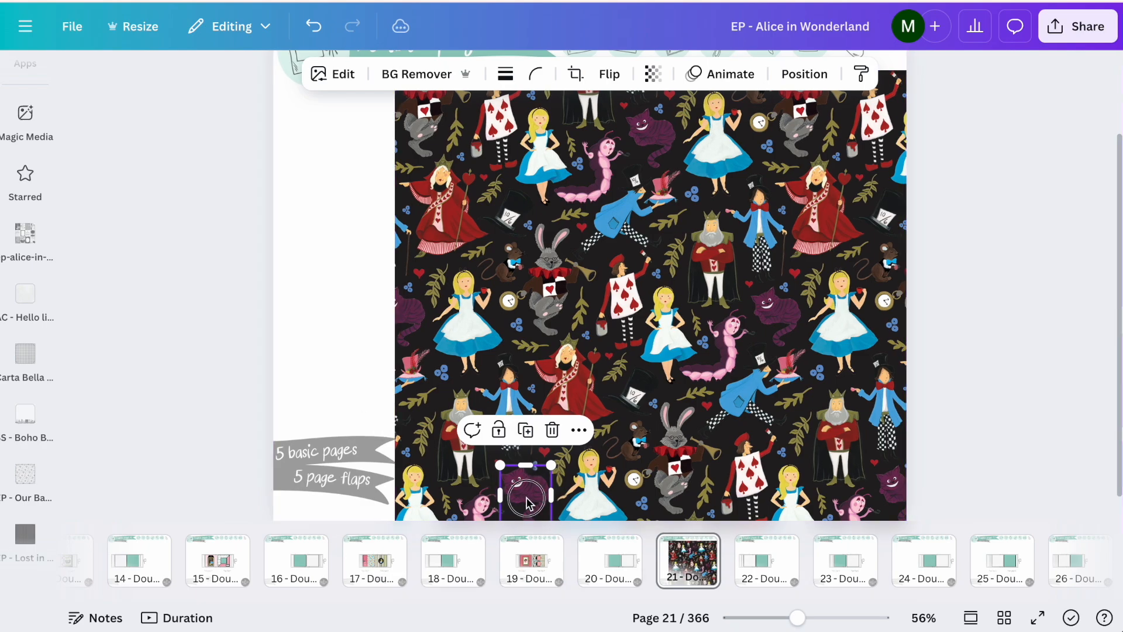
# Place the extracted cat on the blank page area and extract a pink caterpillar with Magic Grab, setting it below the cat.
pyautogui.moveTo(526, 498); pyautogui.dragTo(319, 234)
pyautogui.click(444, 304)
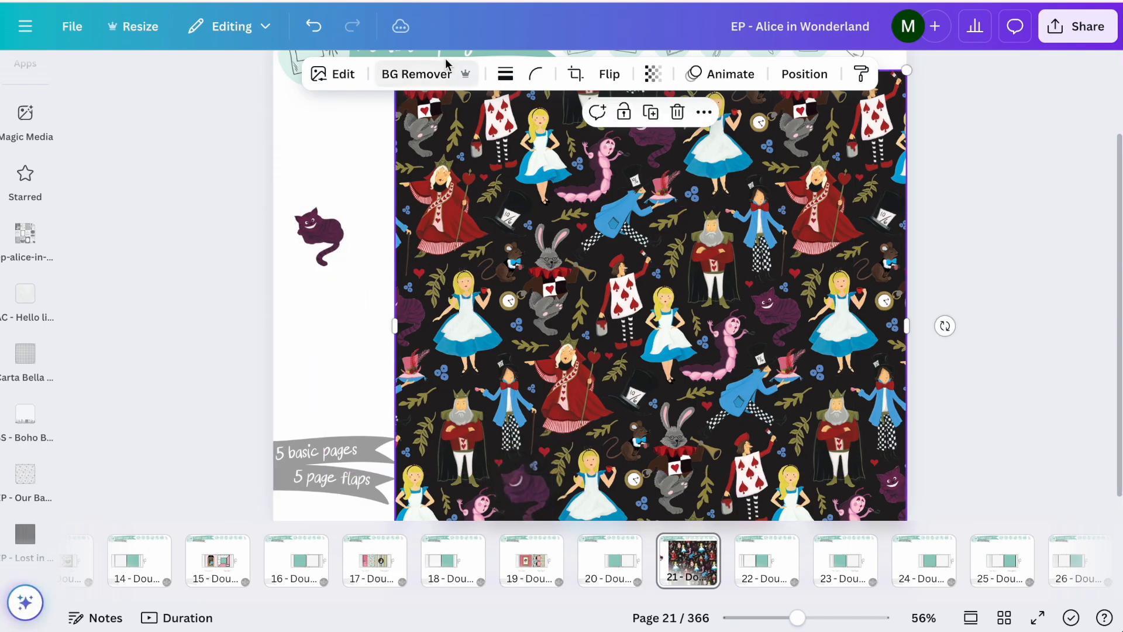
pyautogui.click(338, 79)
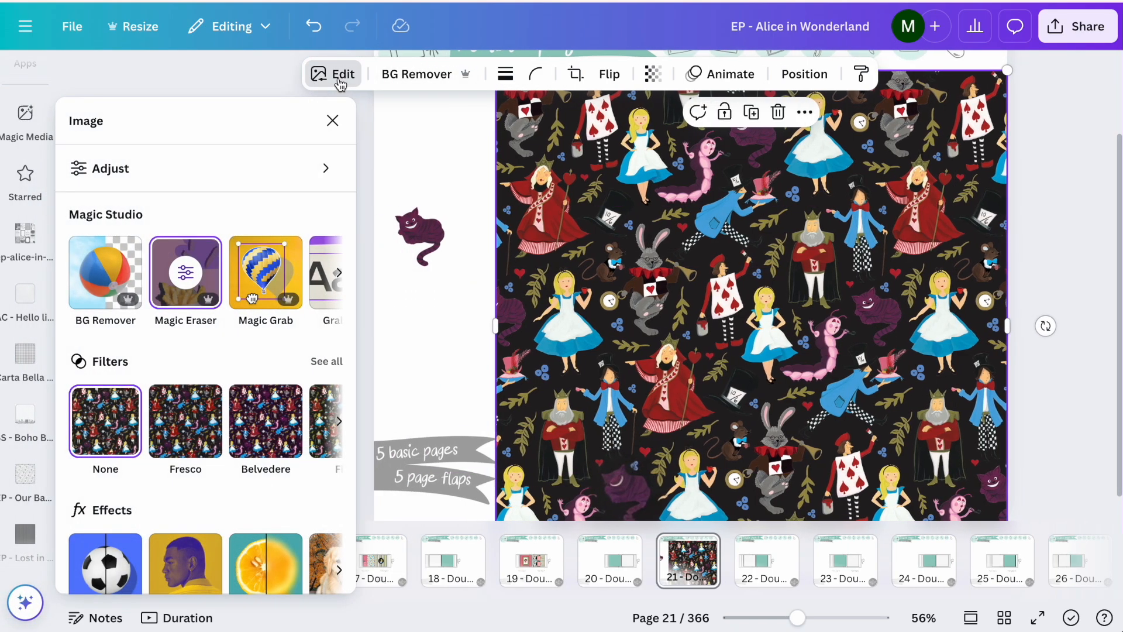
pyautogui.click(246, 279)
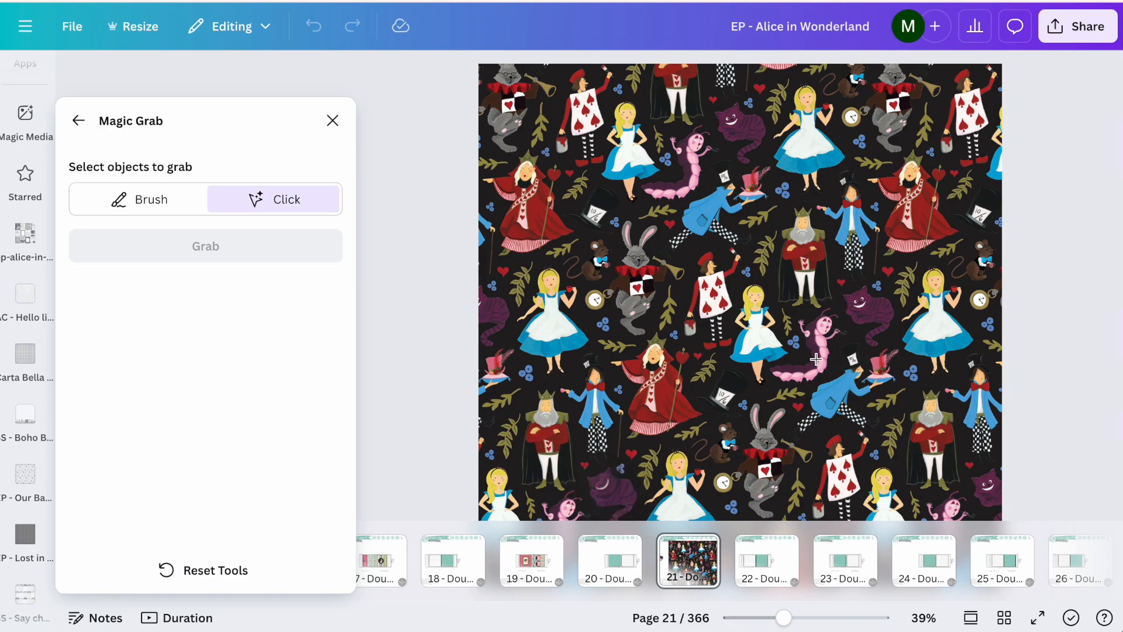
pyautogui.click(689, 167)
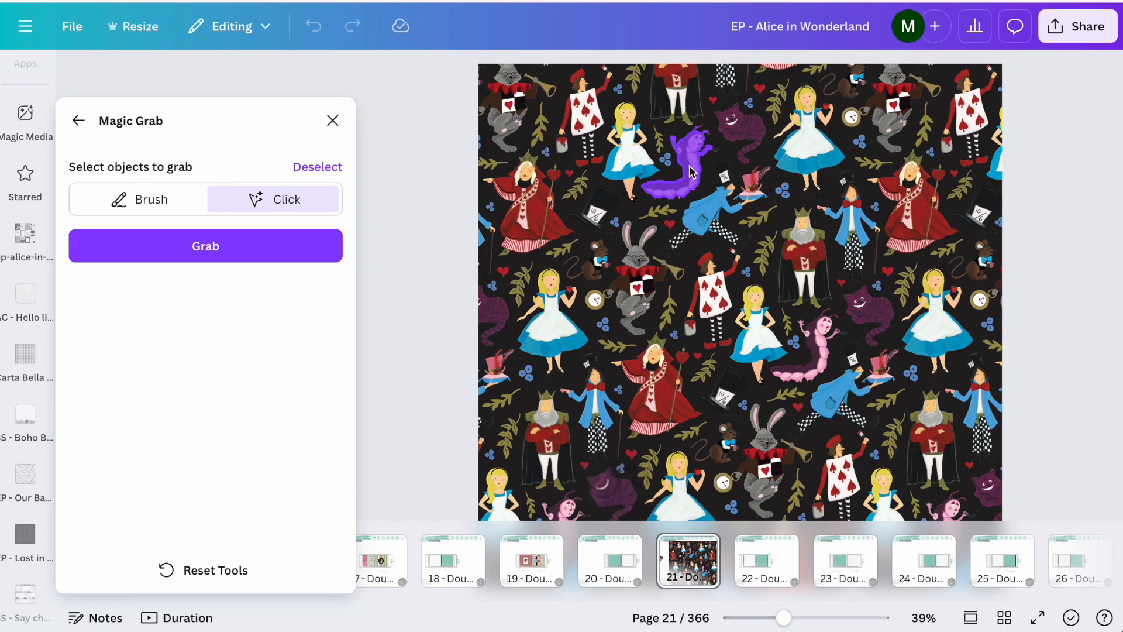
pyautogui.click(258, 249)
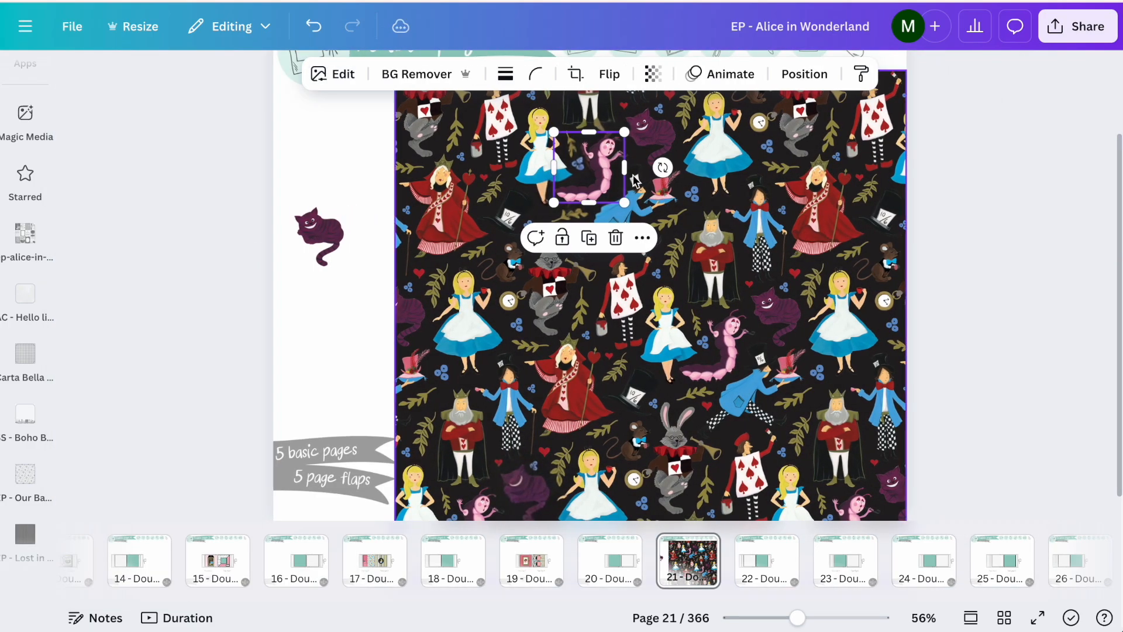
pyautogui.moveTo(605, 171); pyautogui.dragTo(322, 367)
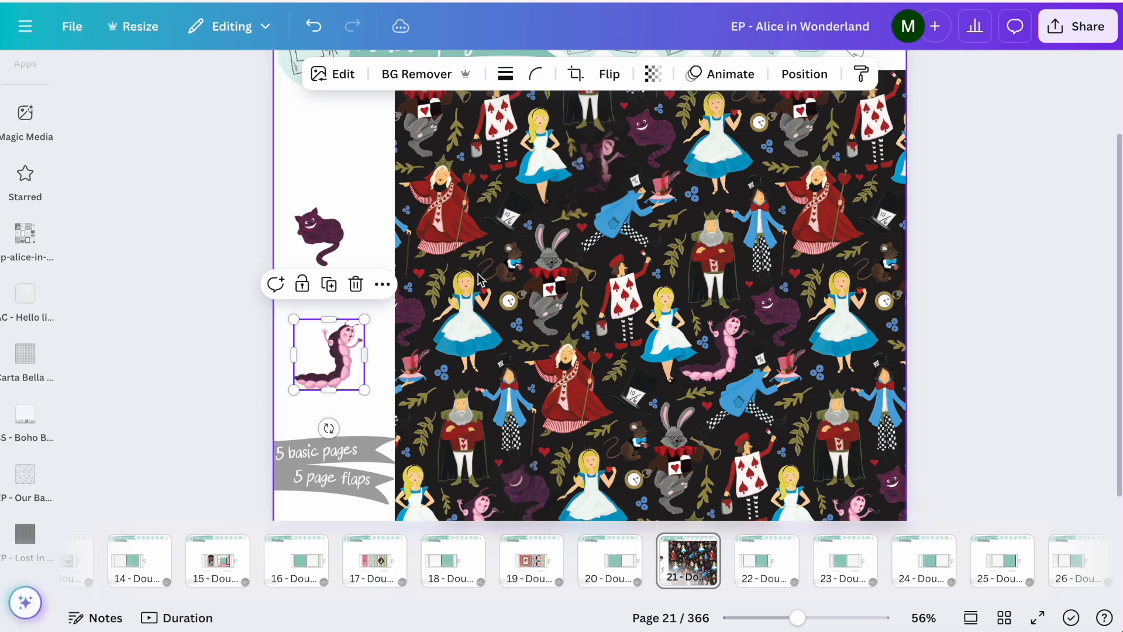
# Delete the enlarged characters paper and move the cat and caterpillar cut-outs to the space above the double page.
pyautogui.click(497, 284)
pyautogui.press('Delete')
pyautogui.moveTo(304, 240); pyautogui.dragTo(615, 161)
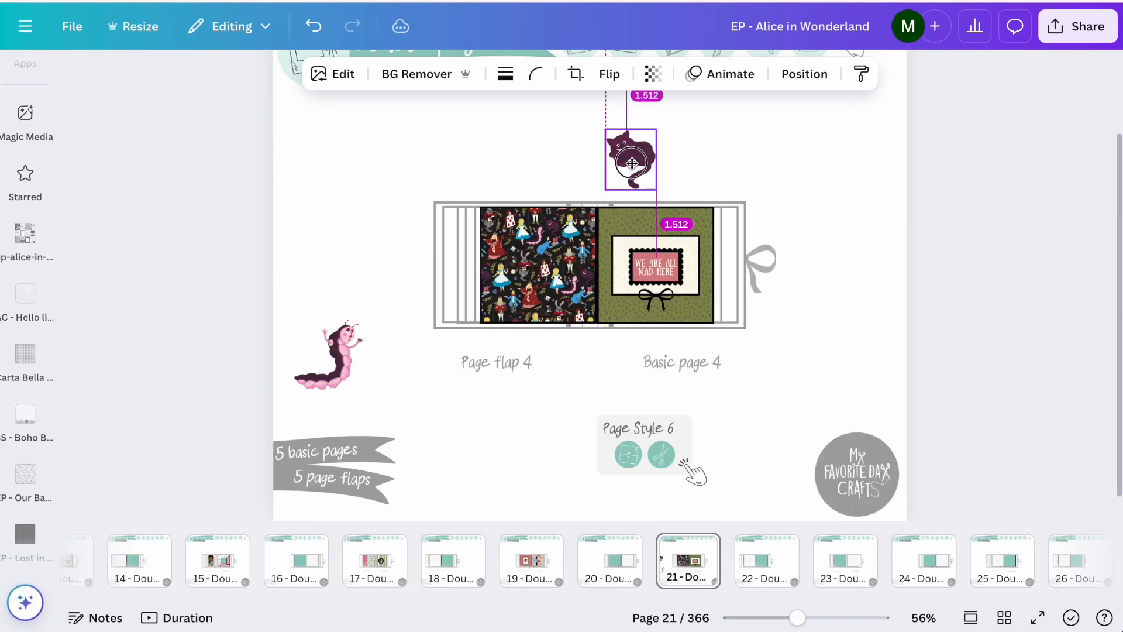
pyautogui.moveTo(361, 344); pyautogui.dragTo(556, 126)
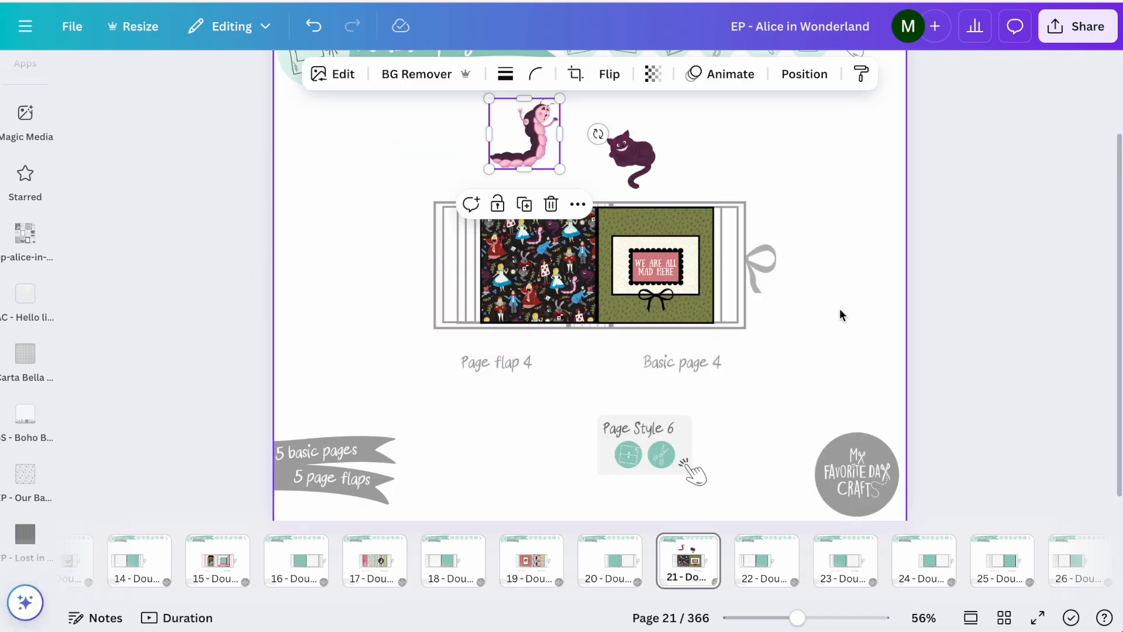
# Shrink the cat and position it over the upper right edge of the cream card on Basic page 4.
pyautogui.click(680, 278)
pyautogui.click(688, 203)
pyautogui.scroll(3, 733, 172)
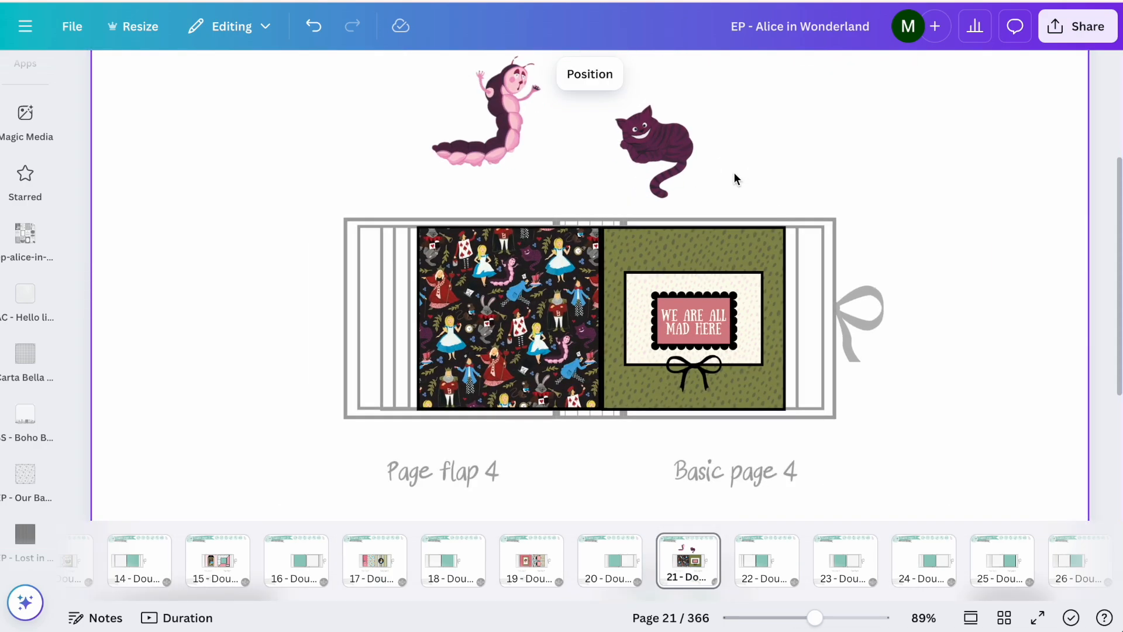
pyautogui.scroll(3, 734, 172)
pyautogui.moveTo(628, 160); pyautogui.dragTo(742, 309)
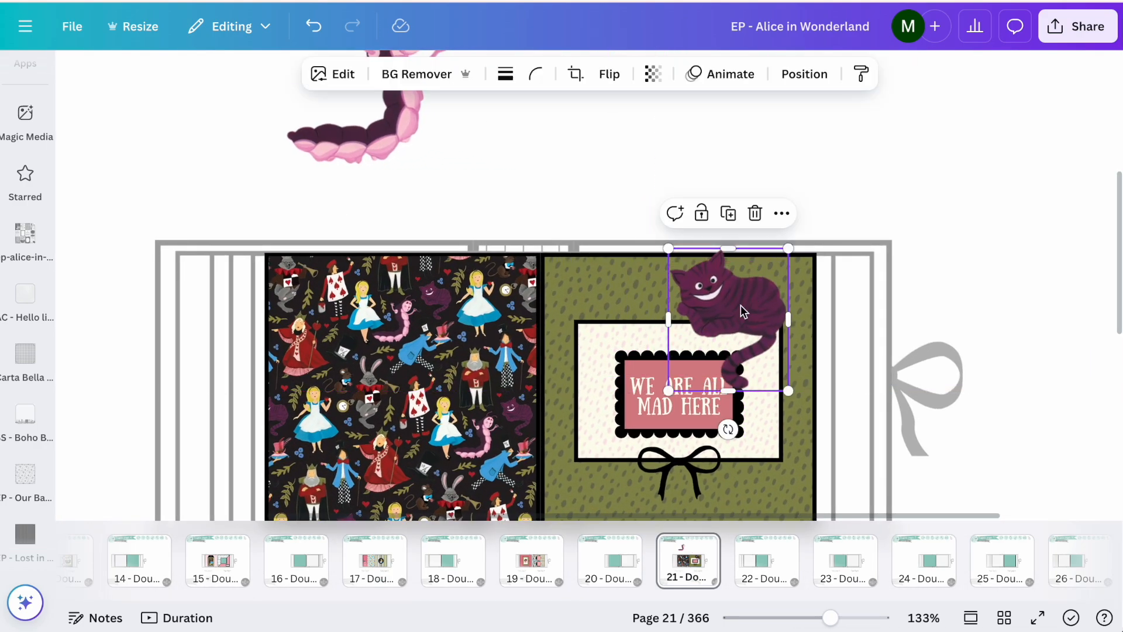
pyautogui.moveTo(788, 388); pyautogui.dragTo(754, 340)
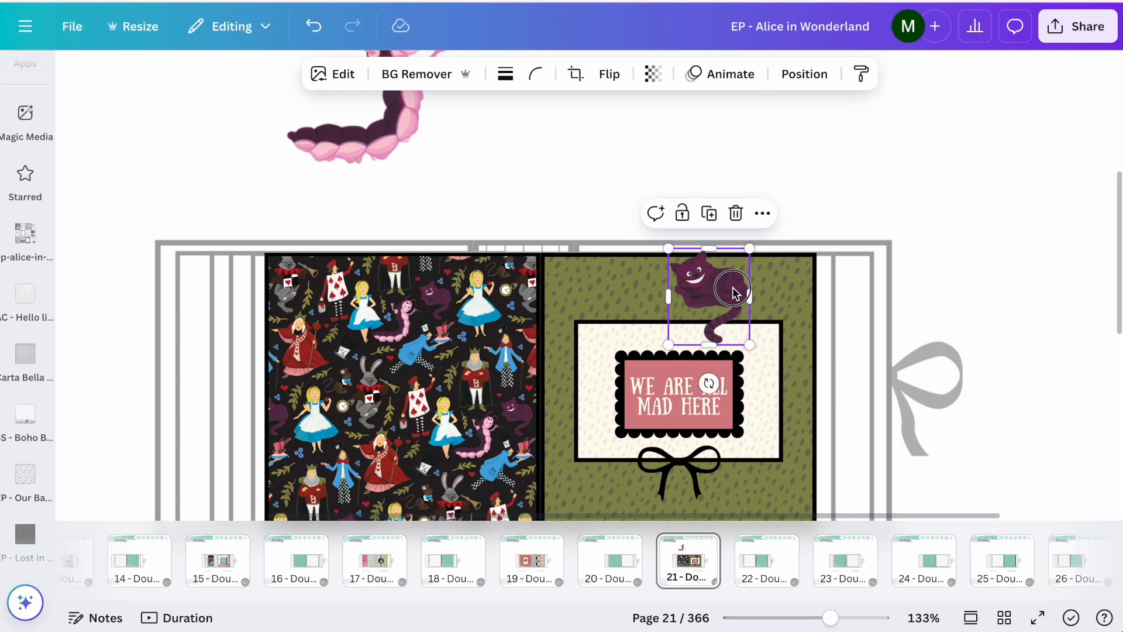
pyautogui.moveTo(734, 291); pyautogui.dragTo(761, 311)
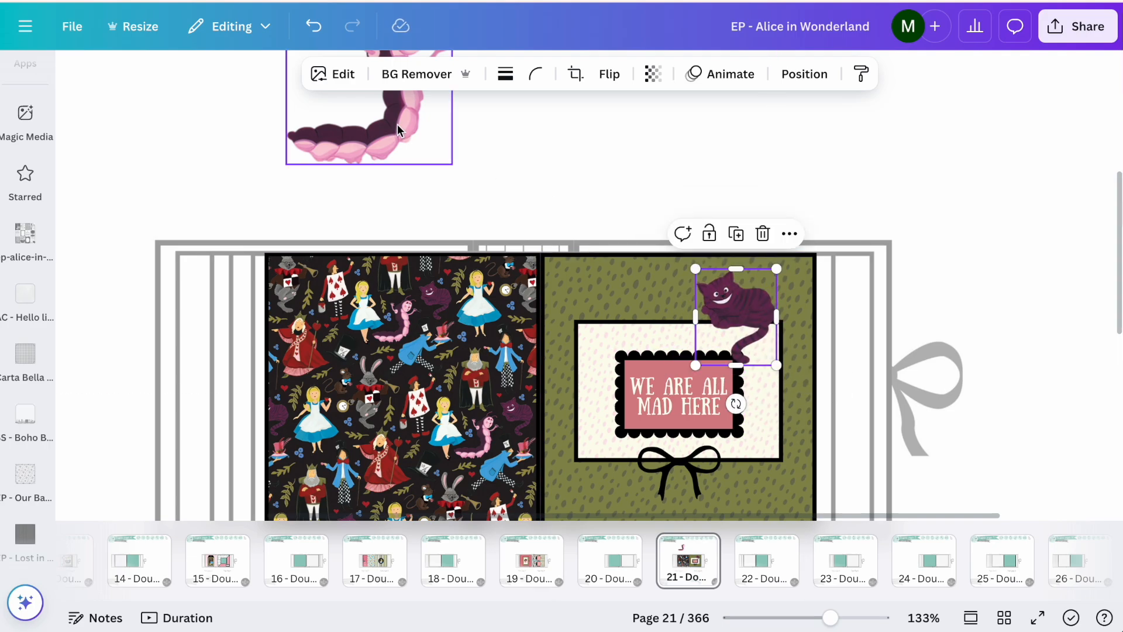
# Shrink the caterpillar and place it beside the left edge of the quote frame, overlapping the cream card's border.
pyautogui.moveTo(398, 130); pyautogui.dragTo(590, 373)
pyautogui.moveTo(643, 408); pyautogui.dragTo(581, 339)
pyautogui.moveTo(529, 301); pyautogui.dragTo(588, 395)
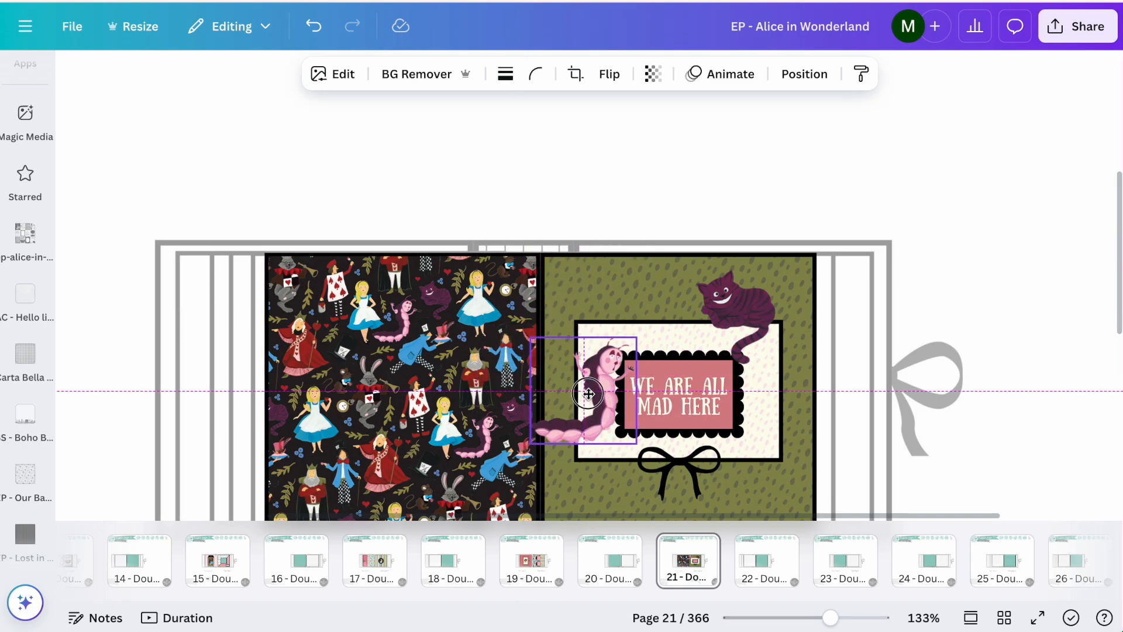
pyautogui.moveTo(636, 442); pyautogui.dragTo(592, 396)
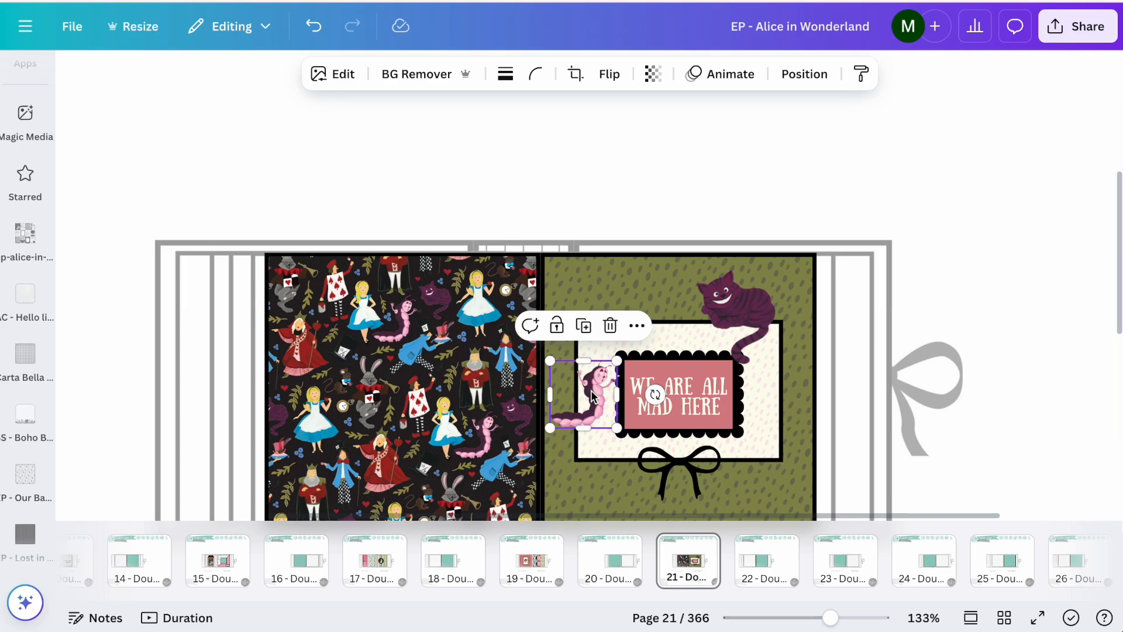
pyautogui.moveTo(591, 396); pyautogui.dragTo(591, 399)
# Scale down the scallop frame with its quote, recentre it on the cream card, and adjust the caterpillar beside it.
pyautogui.click(712, 401)
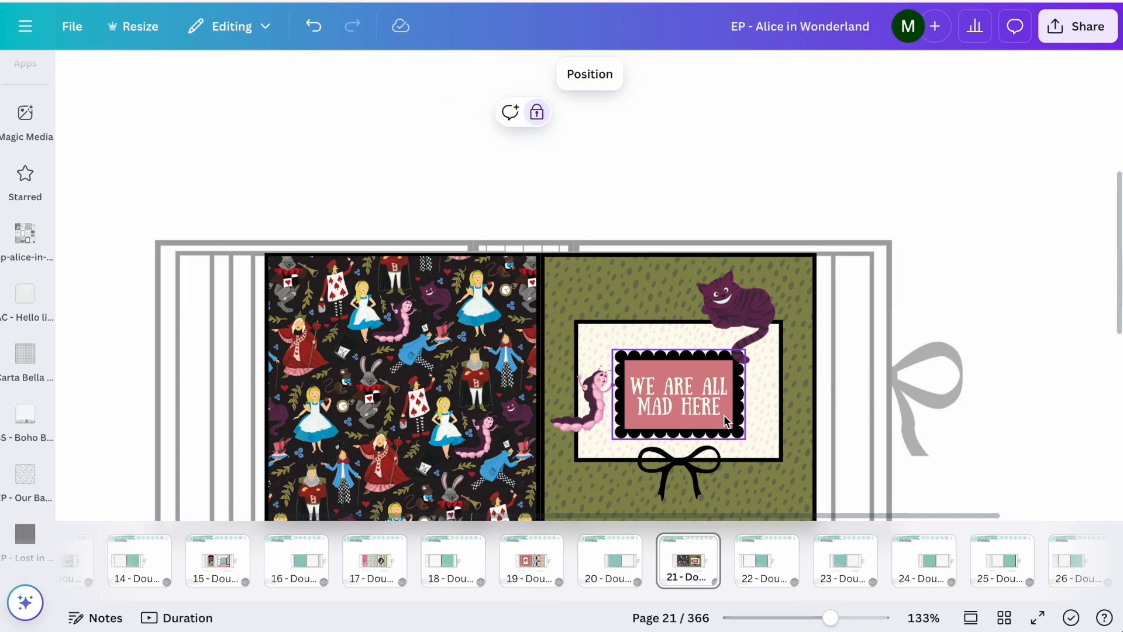
pyautogui.keyDown('shift'); pyautogui.click(702, 434); pyautogui.keyUp('shift')
pyautogui.moveTo(773, 438); pyautogui.dragTo(756, 431)
pyautogui.moveTo(654, 399); pyautogui.dragTo(663, 400)
pyautogui.click(761, 502)
pyautogui.moveTo(598, 413); pyautogui.dragTo(598, 400)
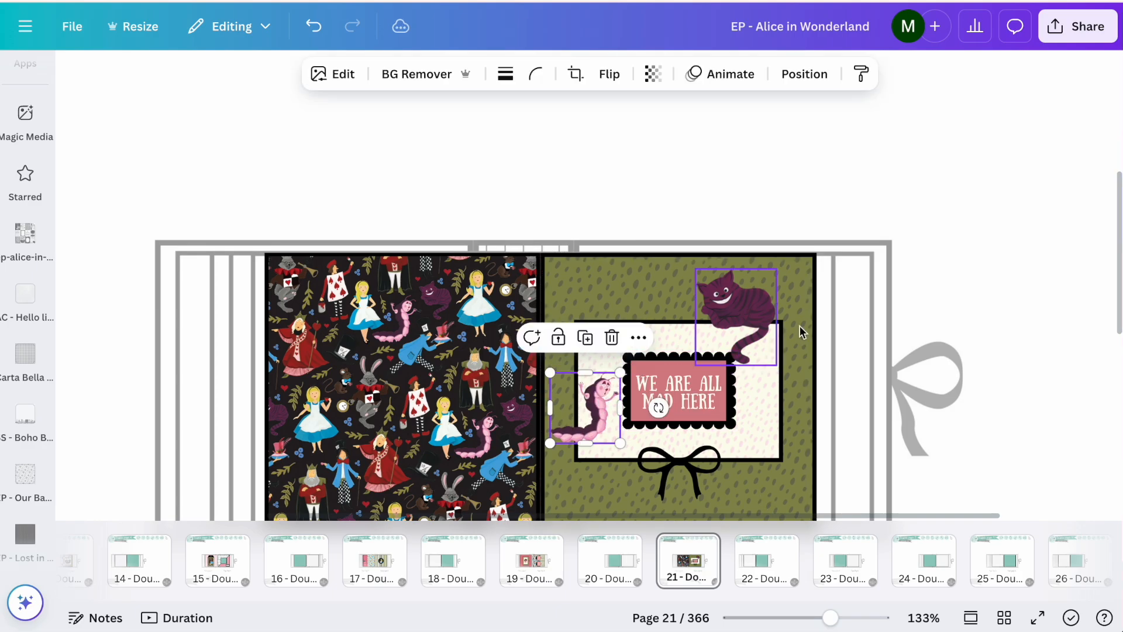
pyautogui.click(826, 322)
# Make the cat slightly smaller and reposition it so its body sits on the card's upper border.
pyautogui.scroll(5, 826, 321)
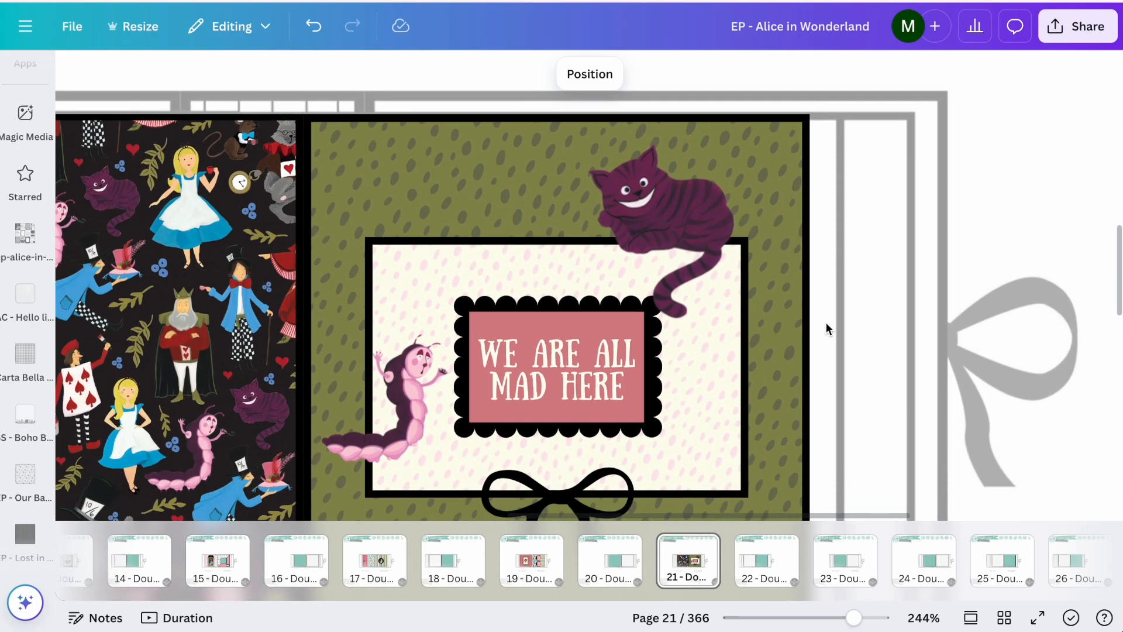
pyautogui.click(644, 112)
pyautogui.moveTo(735, 253); pyautogui.dragTo(714, 227)
pyautogui.moveTo(671, 136); pyautogui.dragTo(673, 143)
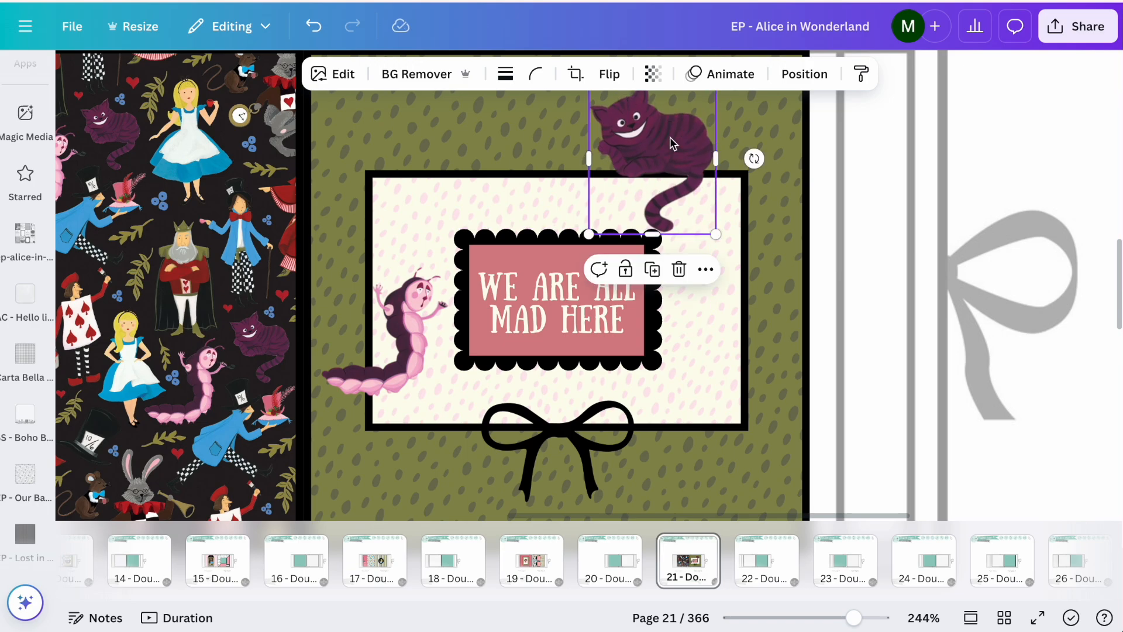
# Crop the cat's body at the card's upper border, leaving a separate tail piece hanging over the cream card.
pyautogui.click(793, 311)
pyautogui.scroll(1, 793, 311)
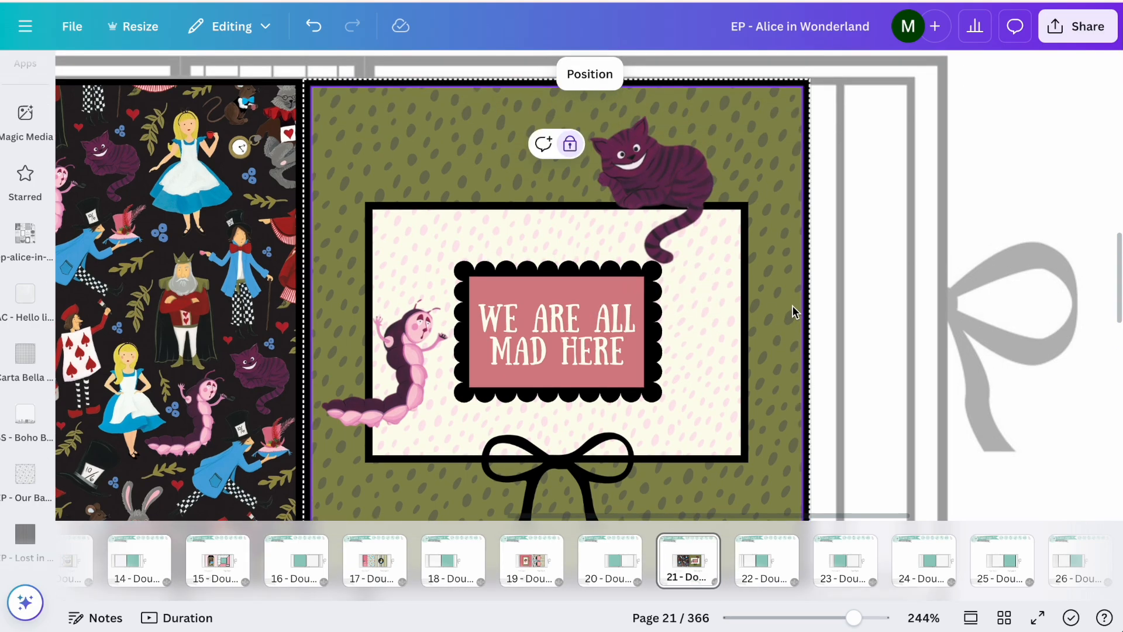
pyautogui.click(681, 217)
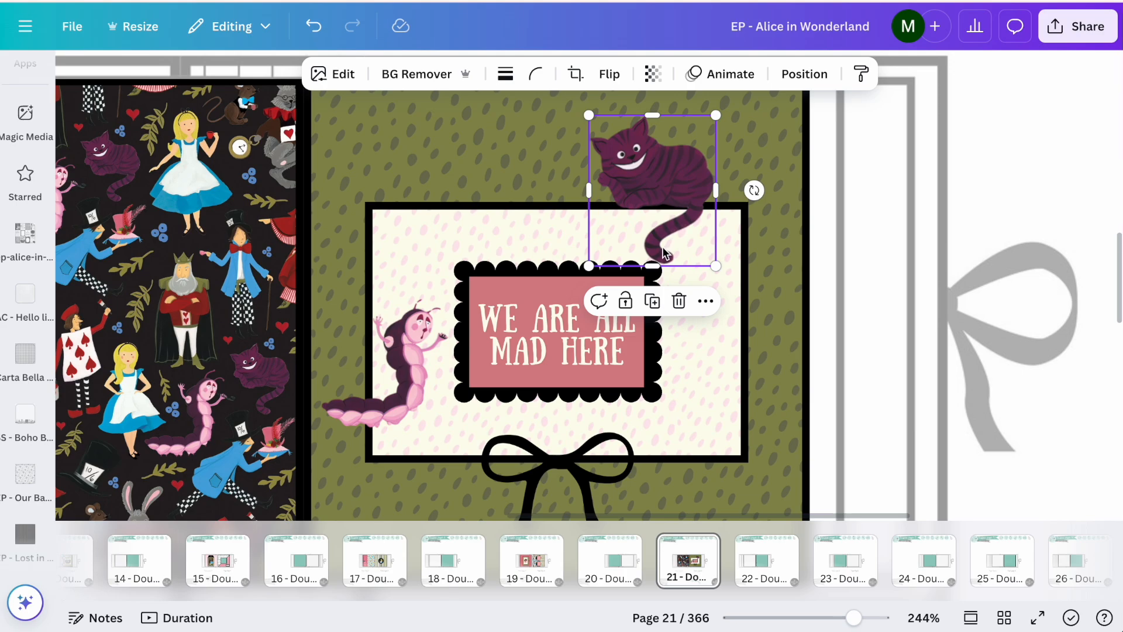
pyautogui.moveTo(648, 120)
pyautogui.mouseDown()
pyautogui.moveTo(647, 196)
pyautogui.moveTo(658, 211)
pyautogui.moveTo(642, 225)
pyautogui.moveTo(651, 112)
pyautogui.mouseUp()
pyautogui.moveTo(658, 263); pyautogui.dragTo(654, 202)
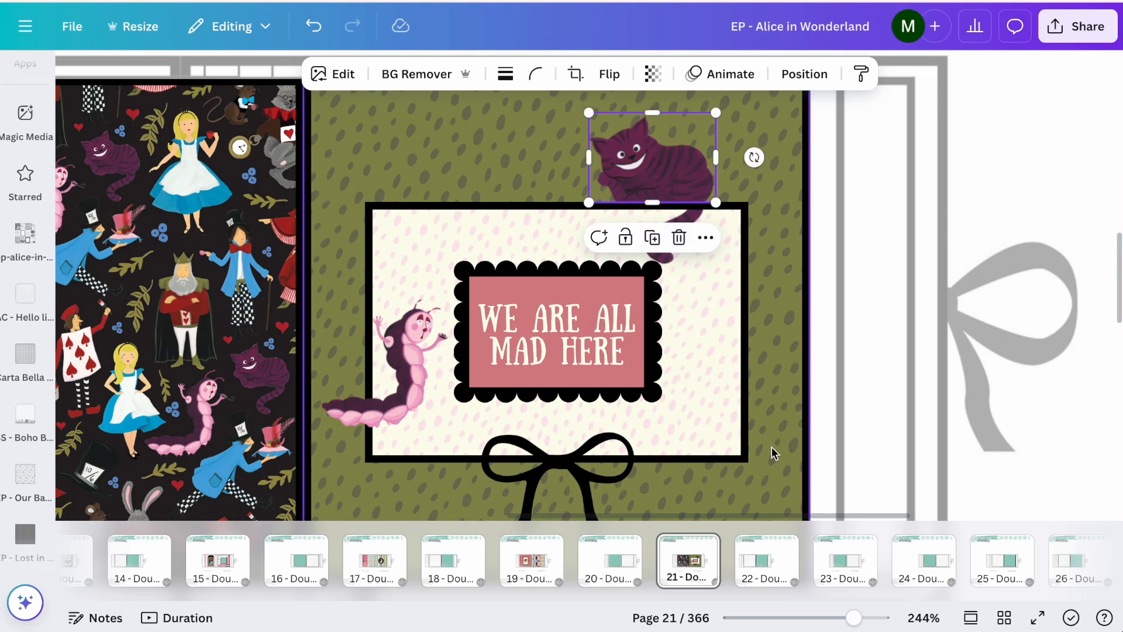
pyautogui.click(772, 451)
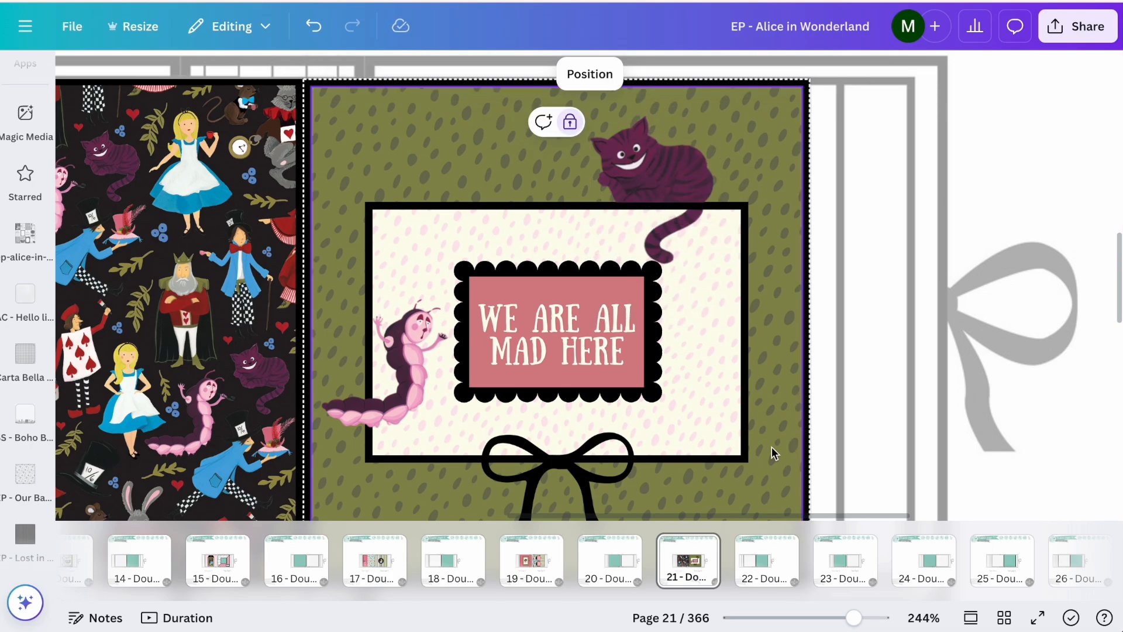
# Crop the caterpillar's body at the inner left edge of the cream card's black border.
pyautogui.click(424, 353)
pyautogui.moveTo(321, 363); pyautogui.dragTo(373, 360)
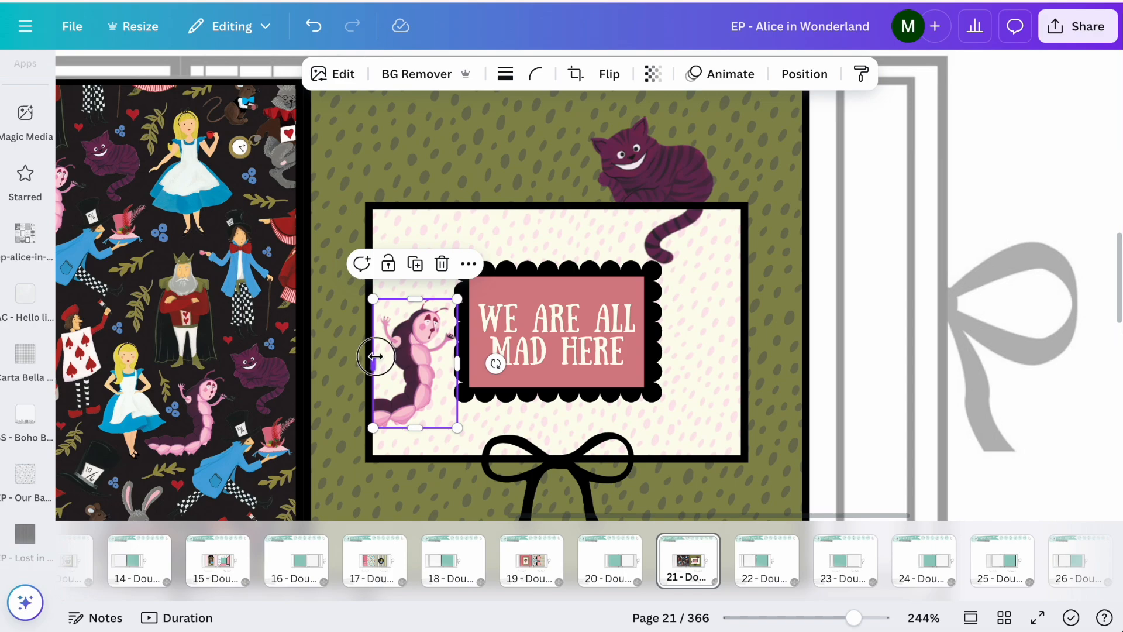
pyautogui.scroll(5, 352, 261)
pyautogui.moveTo(364, 257); pyautogui.dragTo(370, 253)
pyautogui.moveTo(528, 125); pyautogui.dragTo(519, 140)
pyautogui.moveTo(470, 195); pyautogui.dragTo(469, 196)
# Crop a second caterpillar piece down to the tail section lying outside the card's left border.
pyautogui.click(554, 328)
pyautogui.moveTo(462, 263)
pyautogui.mouseDown()
pyautogui.moveTo(520, 327)
pyautogui.moveTo(462, 265)
pyautogui.mouseUp()
pyautogui.moveTo(369, 265); pyautogui.dragTo(273, 267)
pyautogui.moveTo(517, 266); pyautogui.dragTo(353, 270)
pyautogui.moveTo(272, 270); pyautogui.dragTo(266, 270)
pyautogui.click(406, 467)
pyautogui.hotkey('ctrl', 'alt', '0')
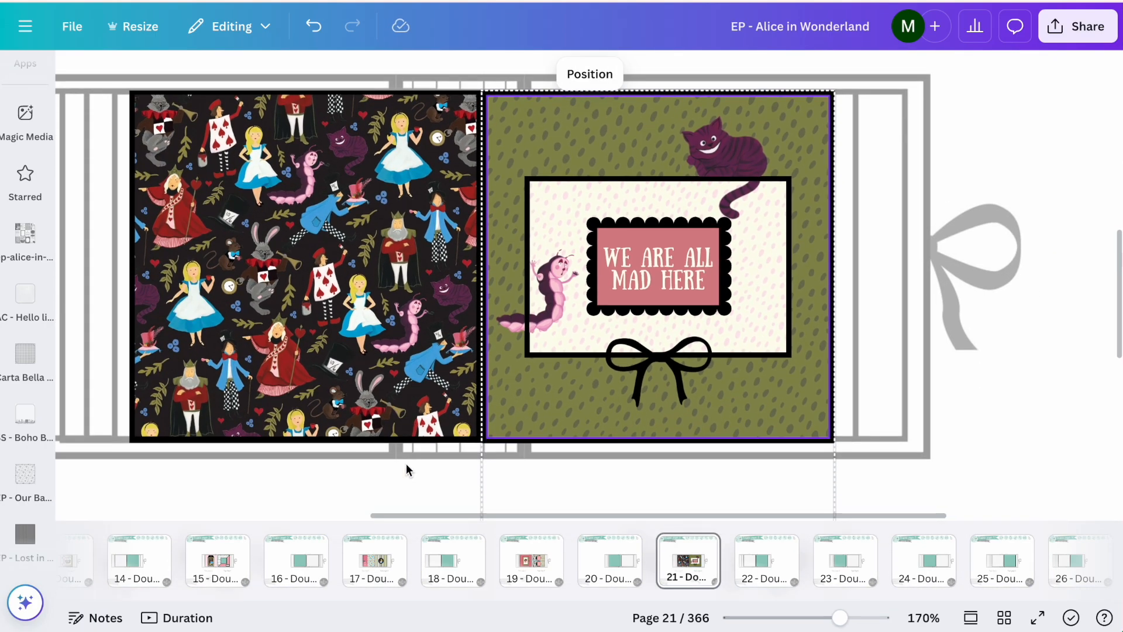
# Select both caterpillar pieces and nudge them together across the card's left border.
pyautogui.click(550, 330)
pyautogui.keyDown('shift'); pyautogui.click(590, 290); pyautogui.keyUp('shift')
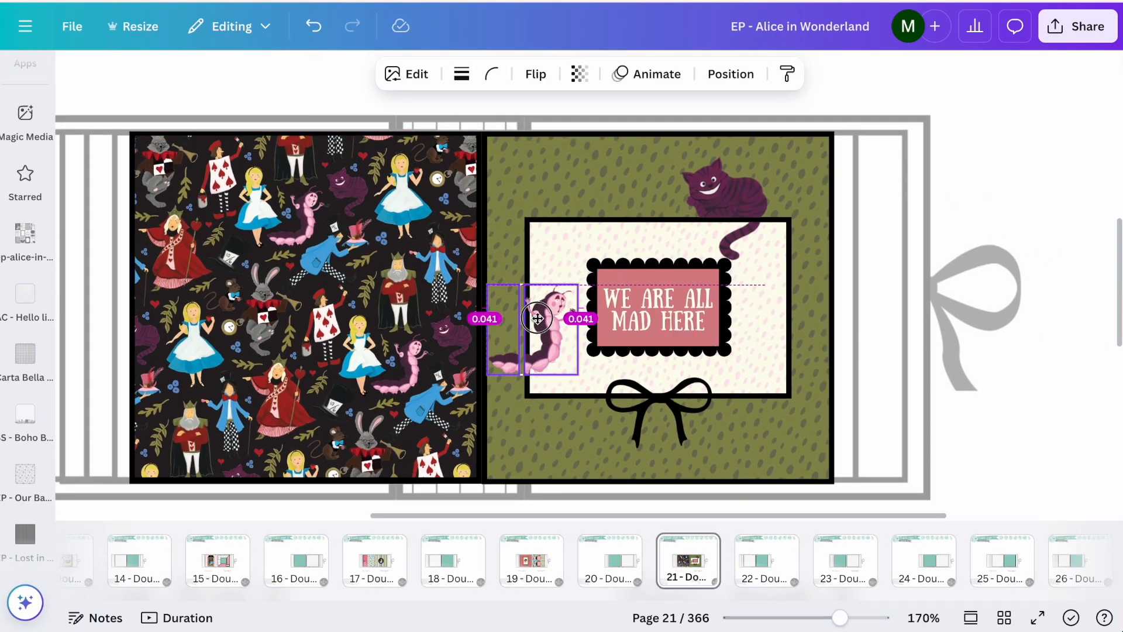
pyautogui.click(514, 187)
pyautogui.scroll(5, 514, 351)
pyautogui.scroll(-4, 533, 371)
pyautogui.scroll(-2, 856, 275)
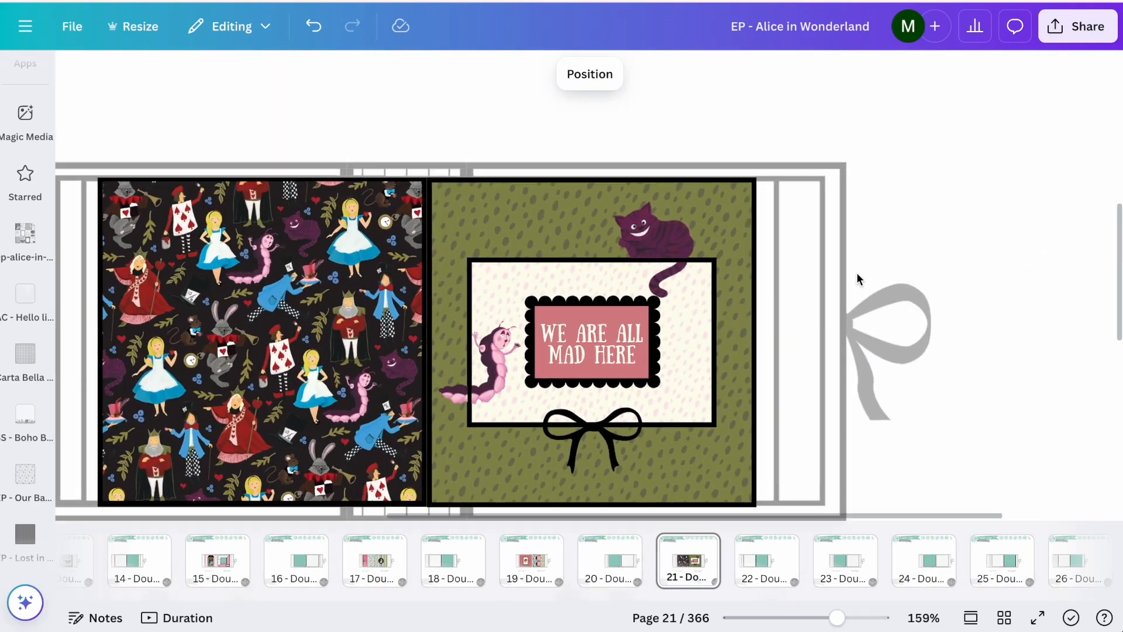
# Go to the closed page style of Double page 9 and open the page styles overview from it.
pyautogui.click(758, 572)
pyautogui.scroll(-4, 759, 304)
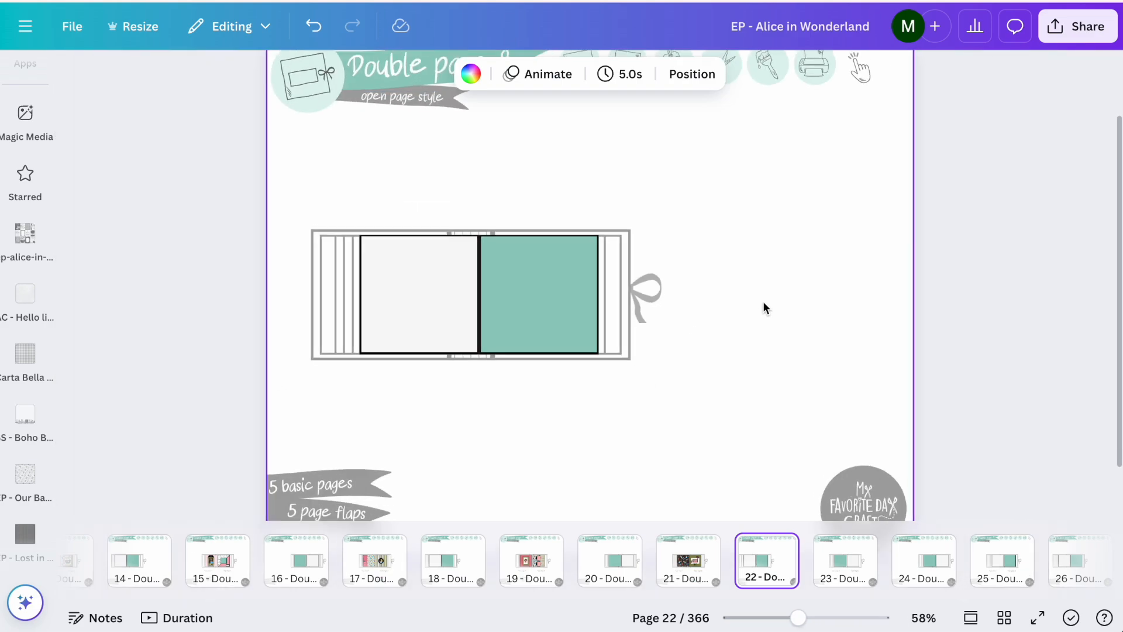
pyautogui.click(842, 560)
pyautogui.scroll(-1, 696, 389)
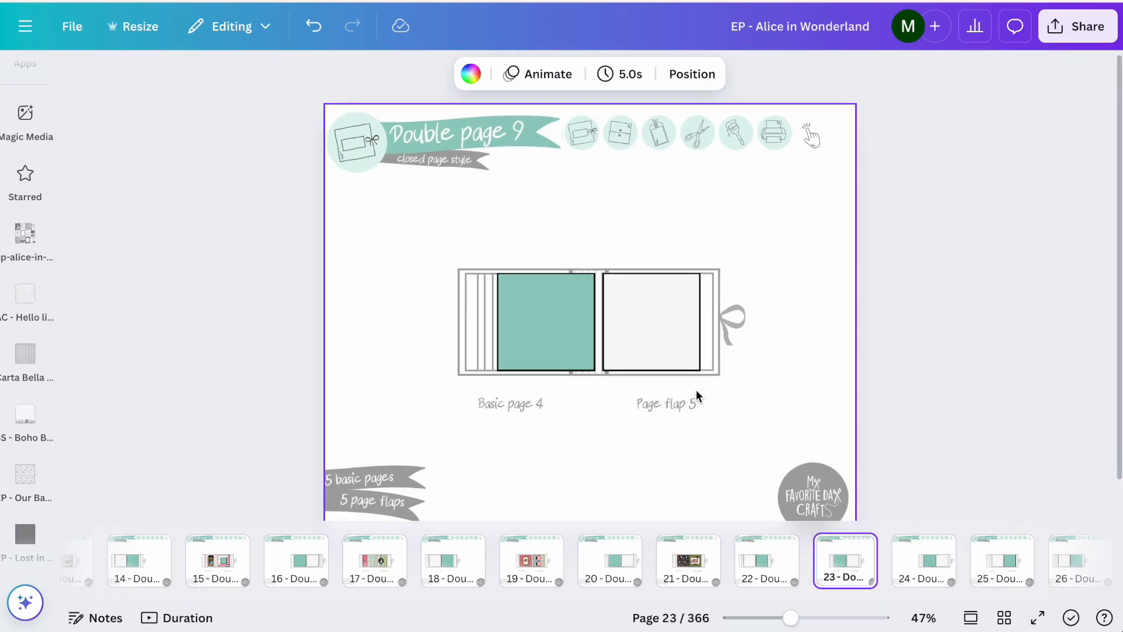
pyautogui.scroll(1, 696, 389)
pyautogui.click(616, 124)
pyautogui.click(590, 172)
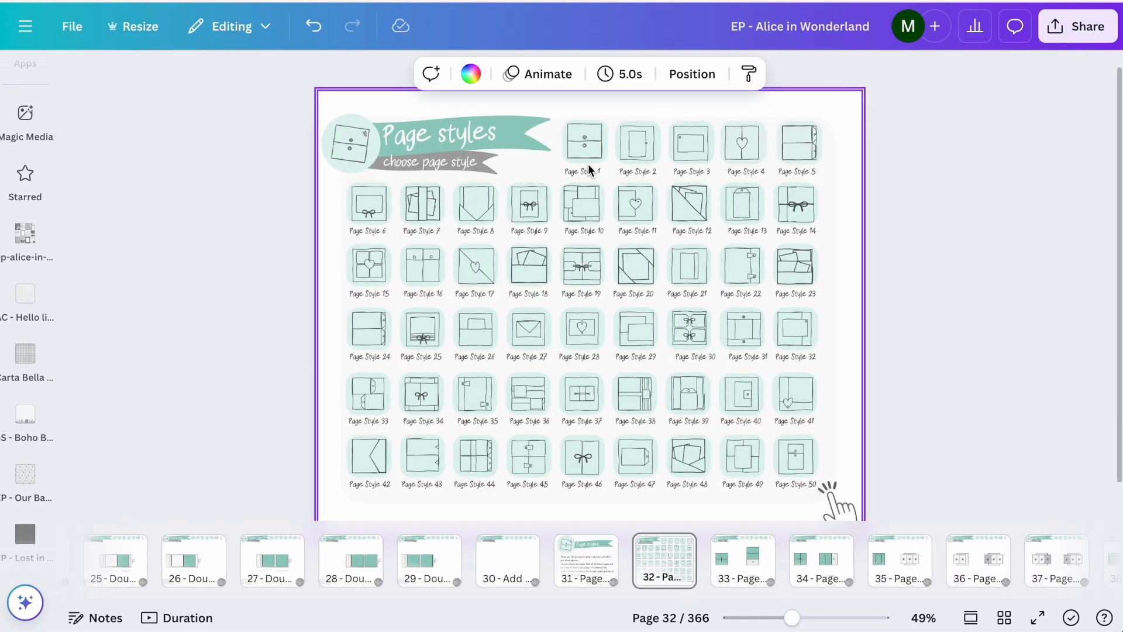
# Open Page Style 33 and copy the closed page style group from option 1.
pyautogui.click(368, 394)
pyautogui.click(362, 339)
pyautogui.click(410, 319)
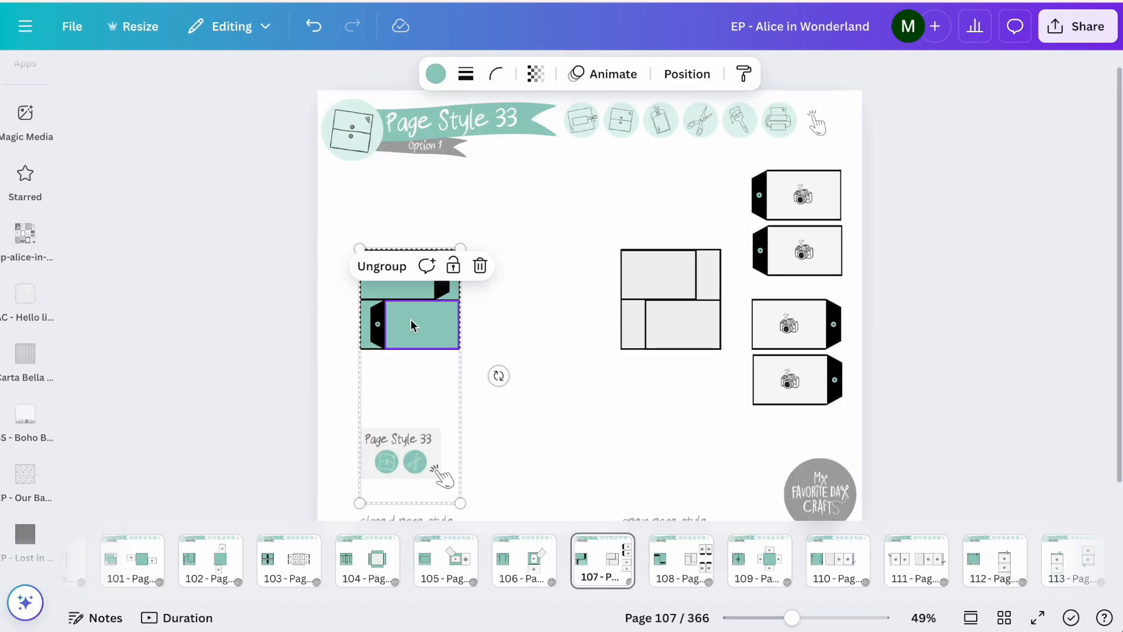
# Return to Double page 9, paste the Page Style 33 group and align it over Basic page 4.
pyautogui.click(579, 136)
pyautogui.click(571, 173)
pyautogui.click(519, 422)
pyautogui.click(536, 358)
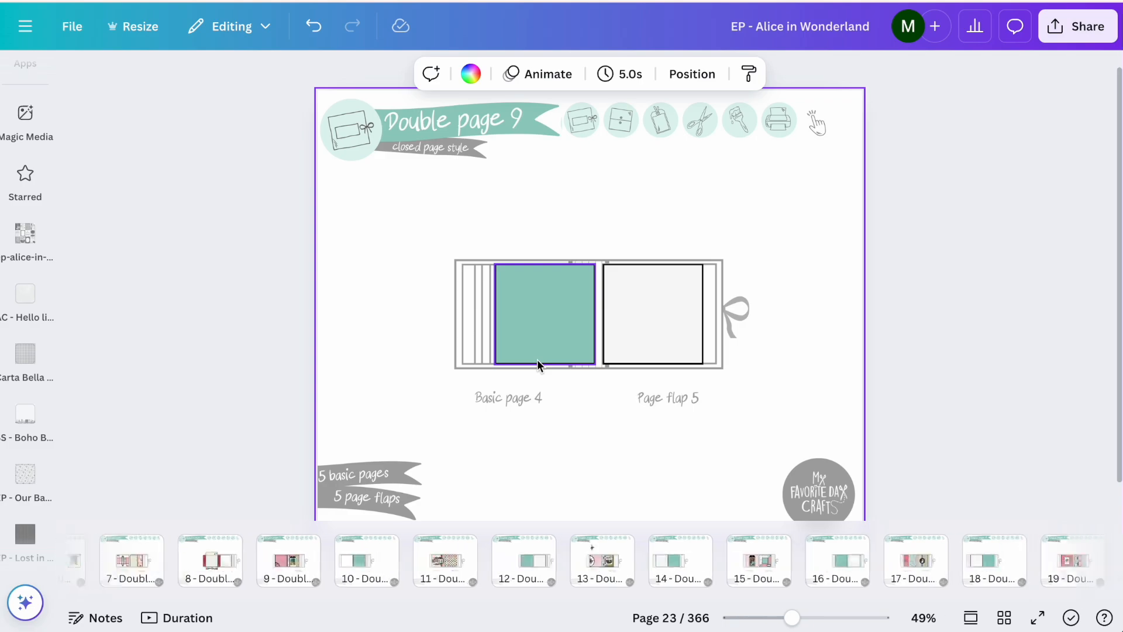
pyautogui.hotkey('ctrl', 'v')
pyautogui.moveTo(434, 321); pyautogui.dragTo(570, 336)
pyautogui.scroll(5, 404, 338)
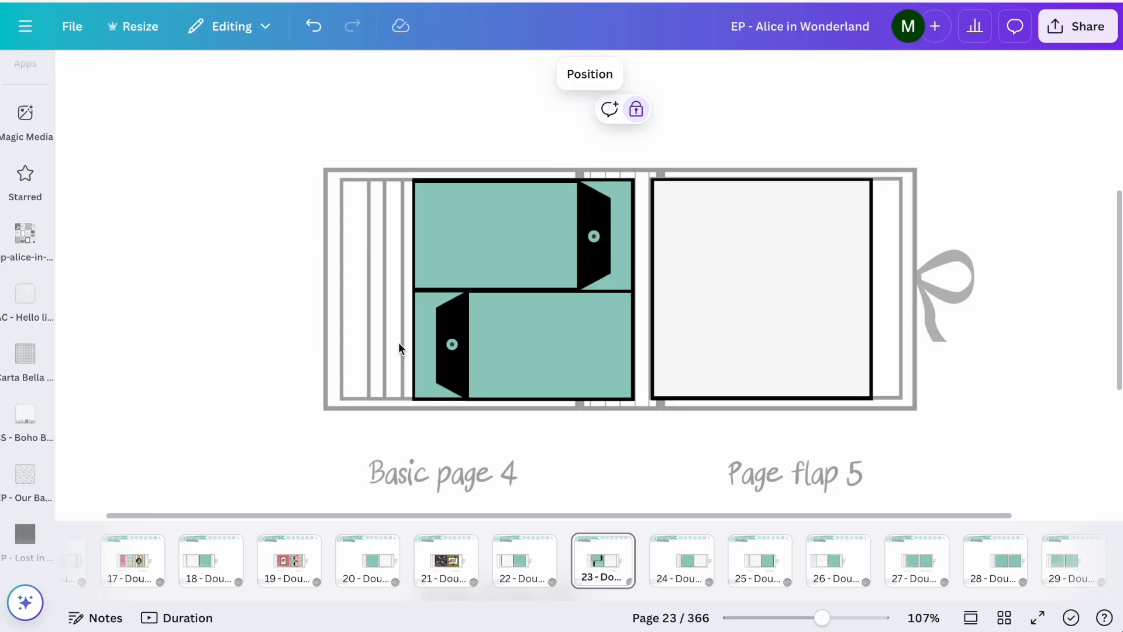
# Recolour the large panels of the upper and lower tags on Basic page 4 from teal to pale cream.
pyautogui.click(483, 289)
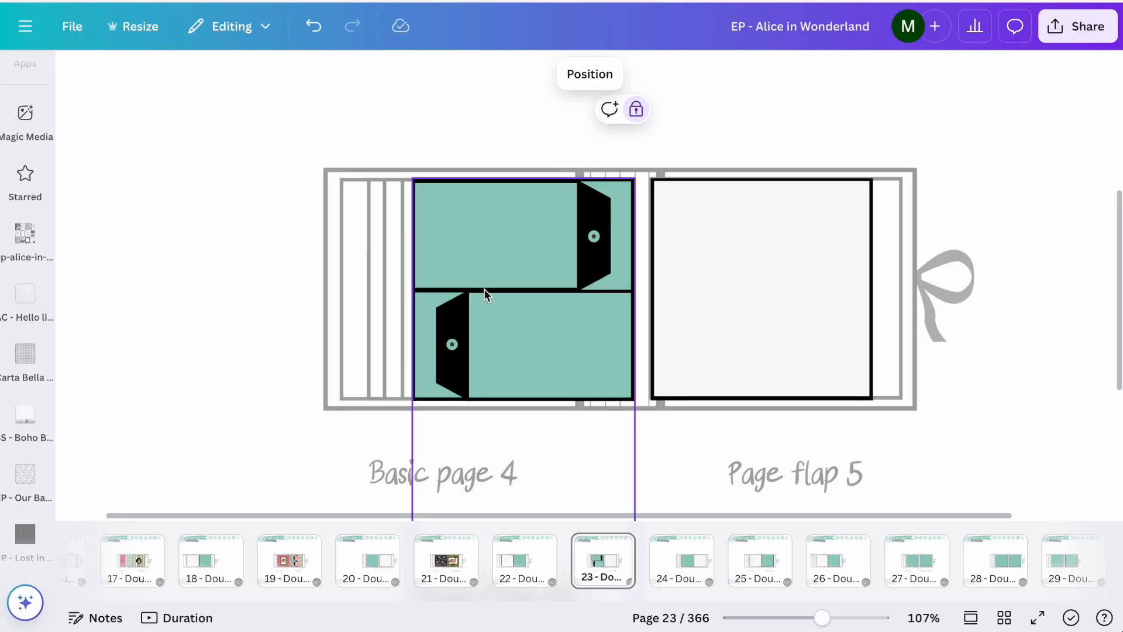
pyautogui.click(447, 78)
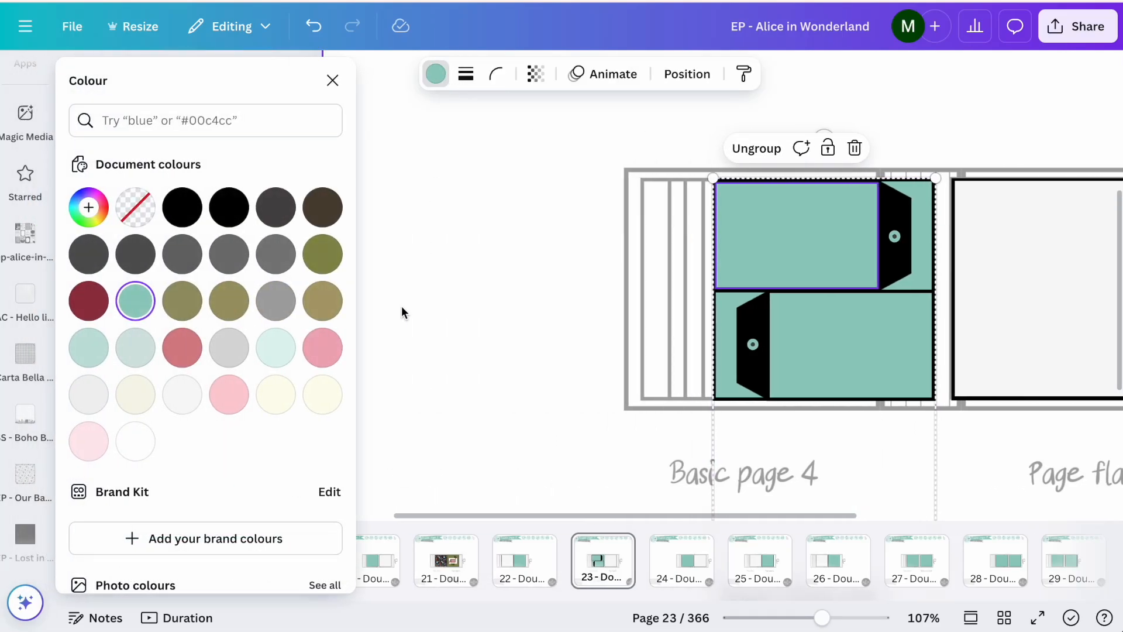
pyautogui.click(309, 405)
pyautogui.click(813, 343)
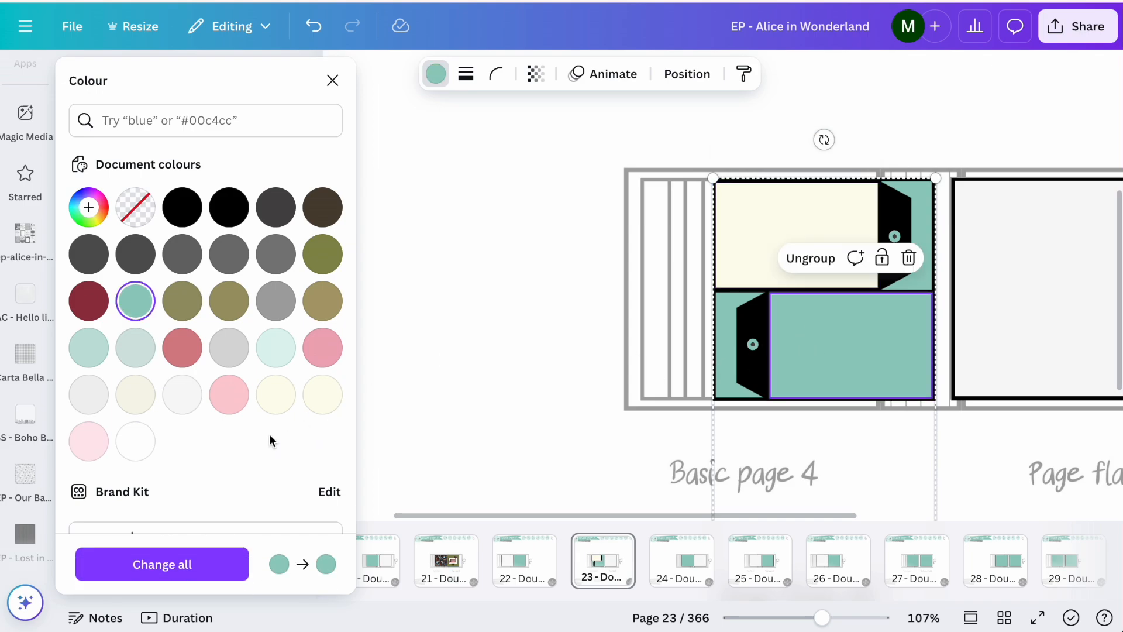
pyautogui.click(324, 393)
pyautogui.click(526, 300)
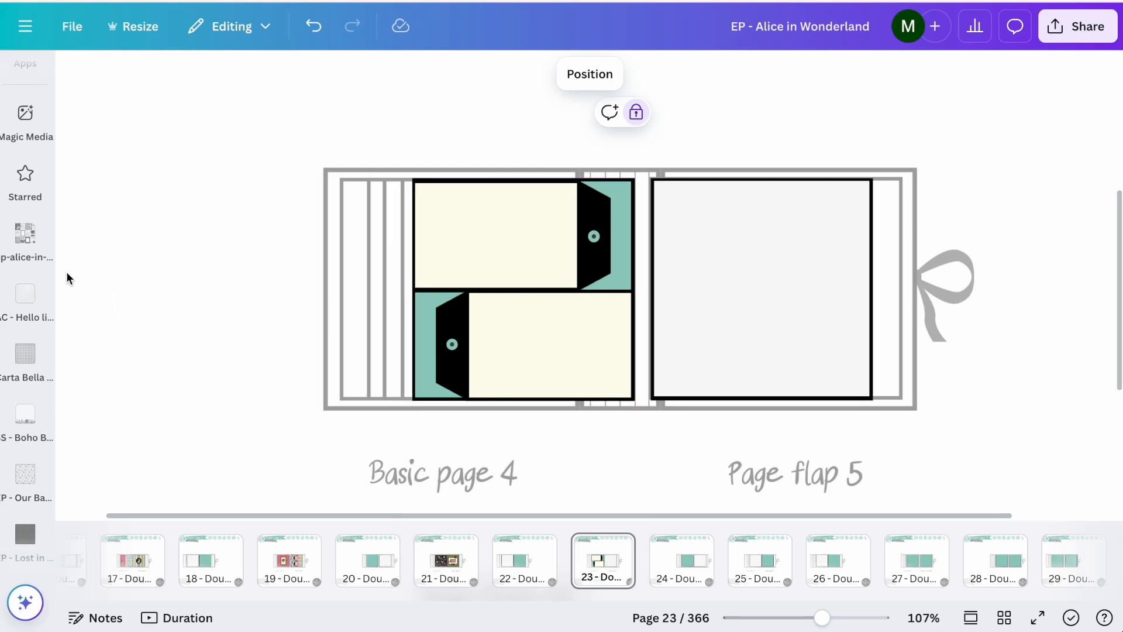
# Browse the Alice in Wonderland no. 2 ephemera folder and add the "Why sometimes I've believed" Mad Hatter card to the page.
pyautogui.click(26, 294)
pyautogui.click(25, 234)
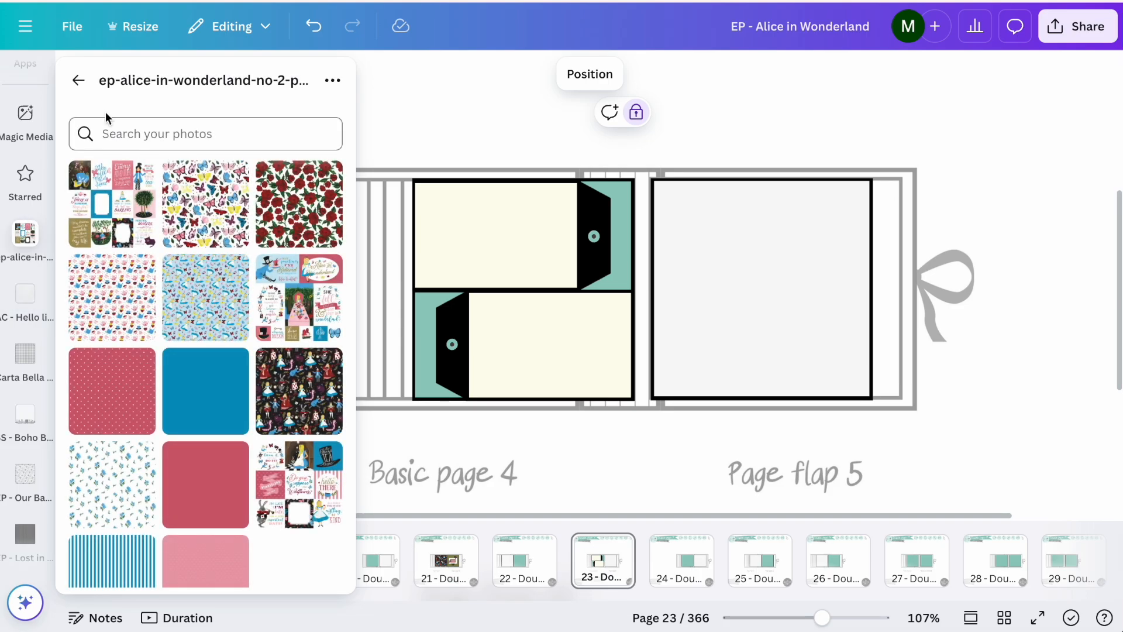
pyautogui.click(78, 80)
pyautogui.click(162, 225)
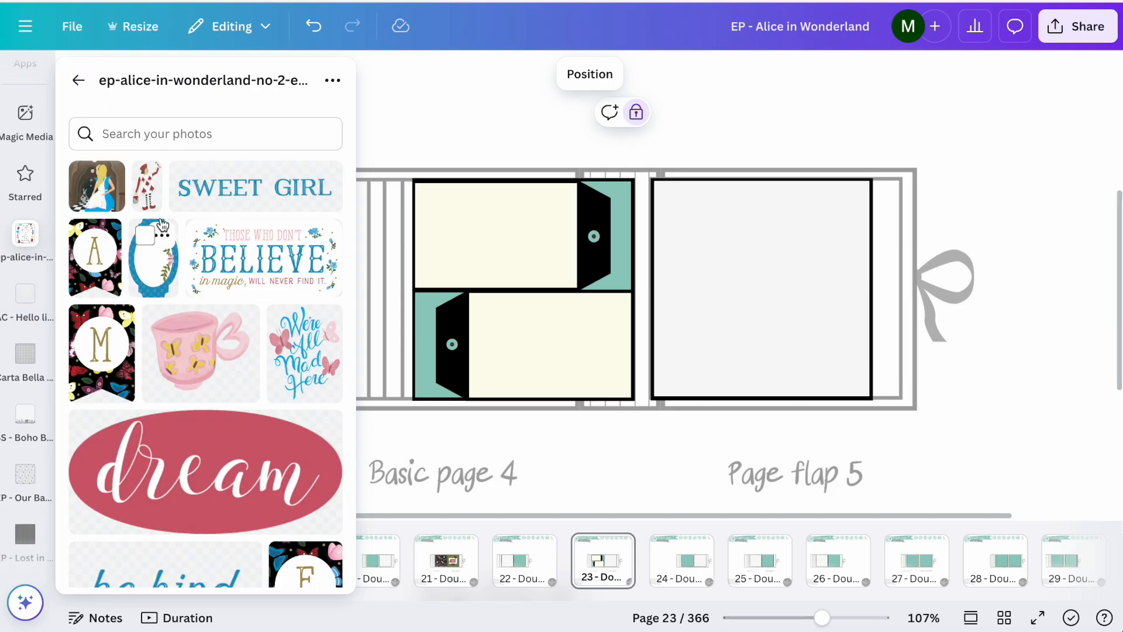
pyautogui.scroll(-15, 162, 225)
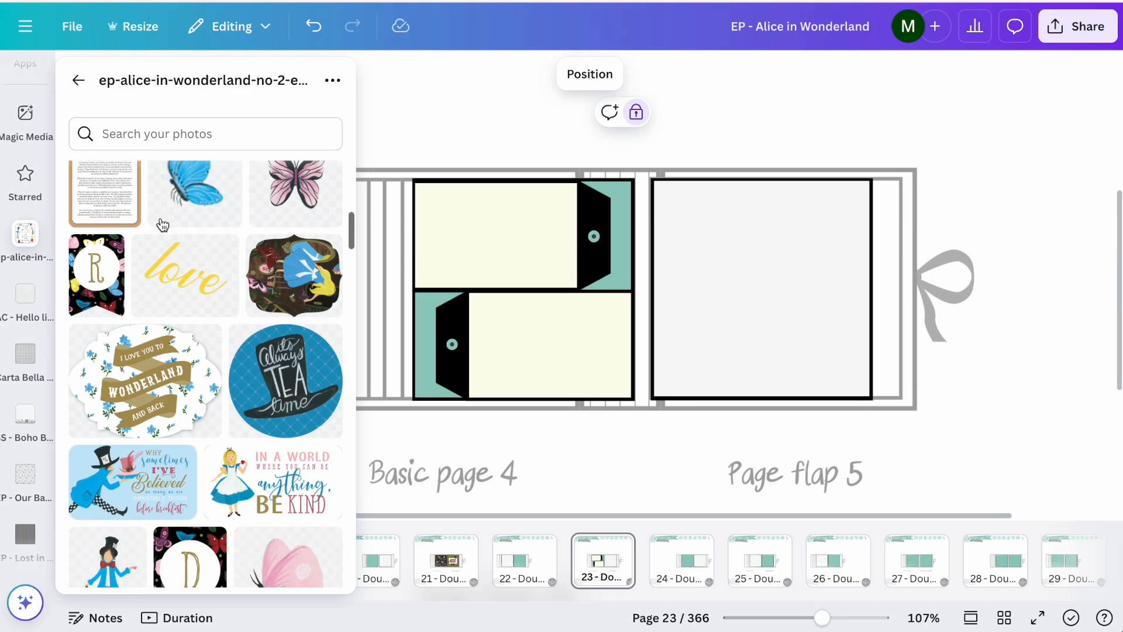
pyautogui.scroll(-2, 163, 225)
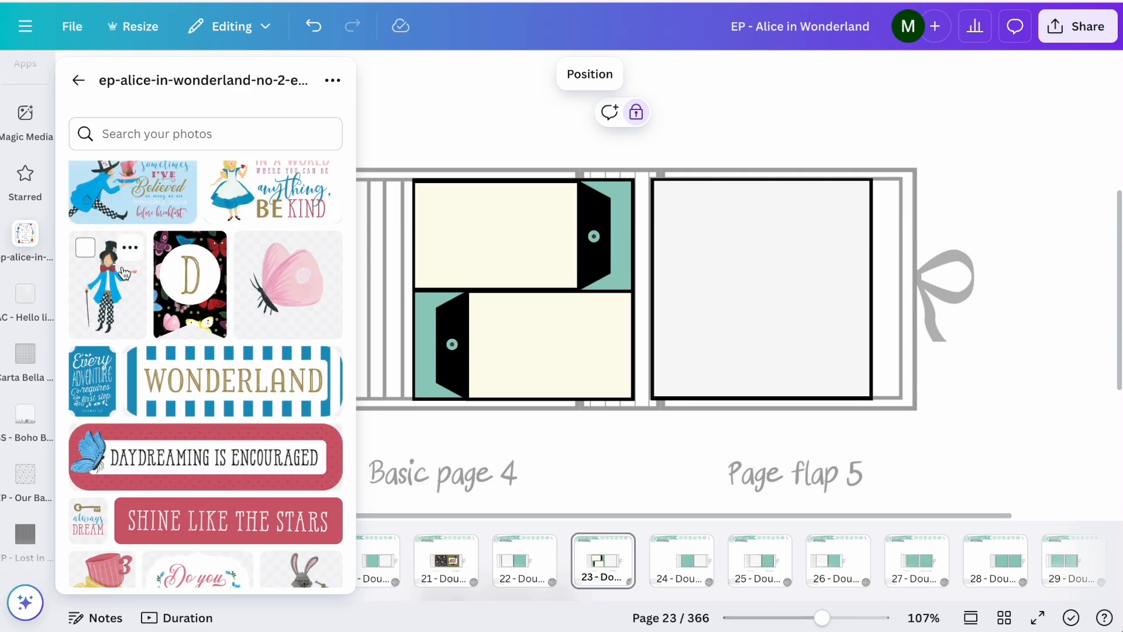
pyautogui.scroll(-3, 165, 361)
pyautogui.scroll(-10, 164, 361)
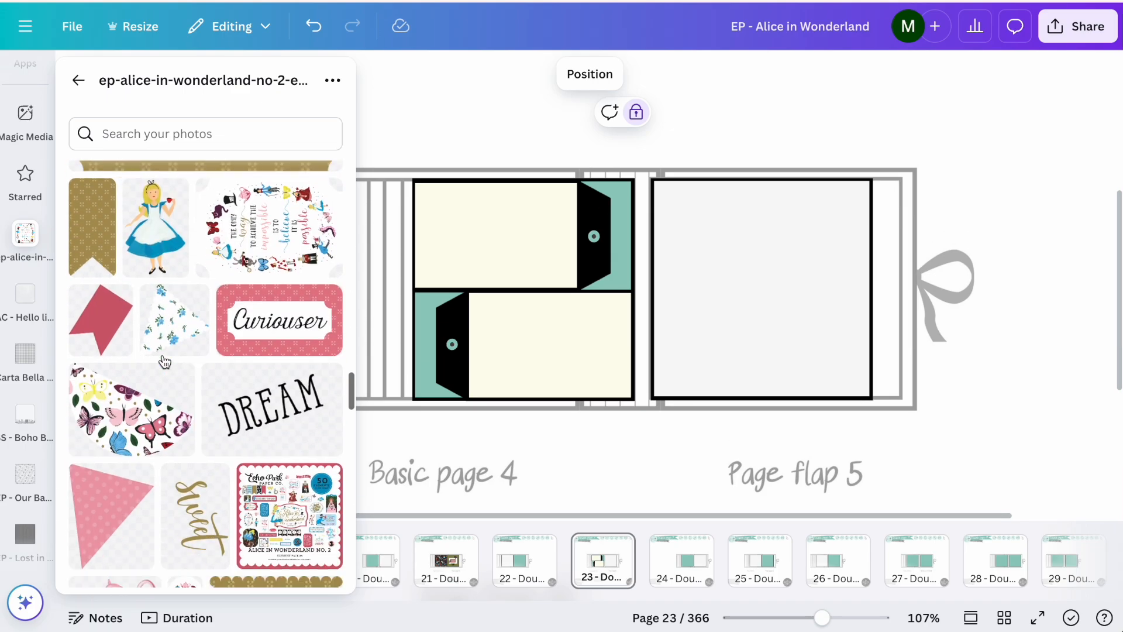
pyautogui.scroll(-12, 164, 360)
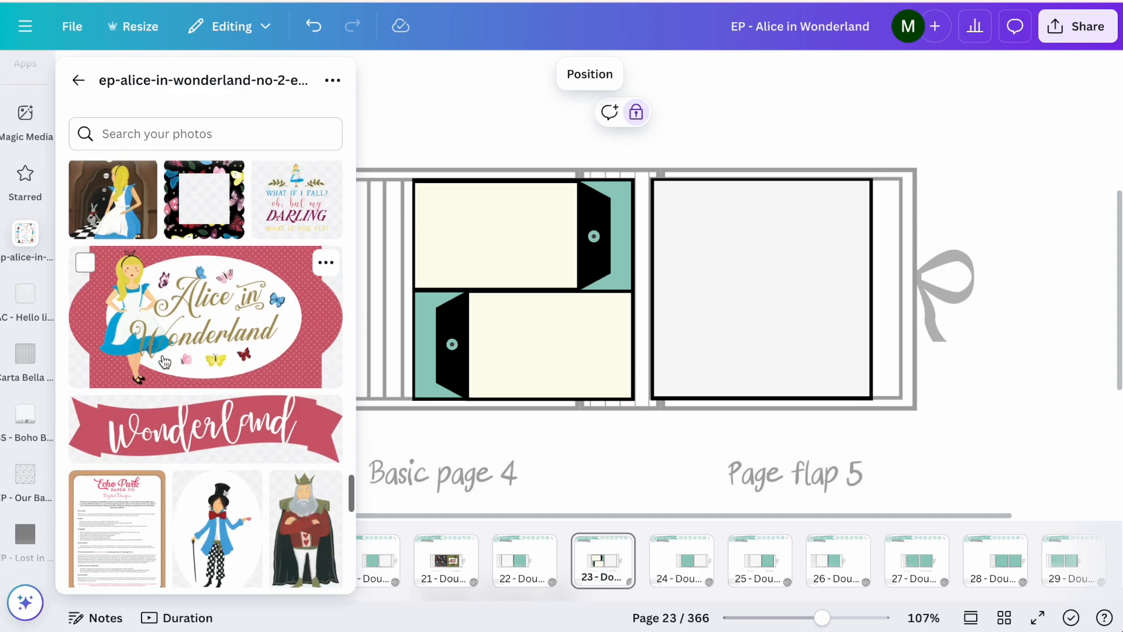
pyautogui.scroll(-8, 165, 361)
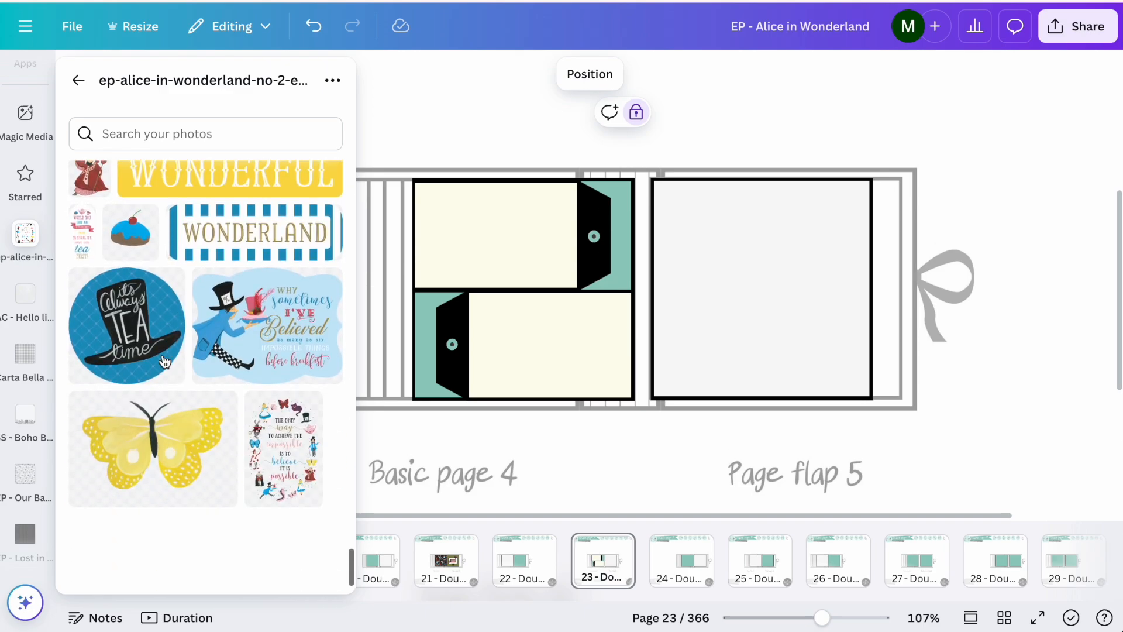
pyautogui.scroll(10, 242, 257)
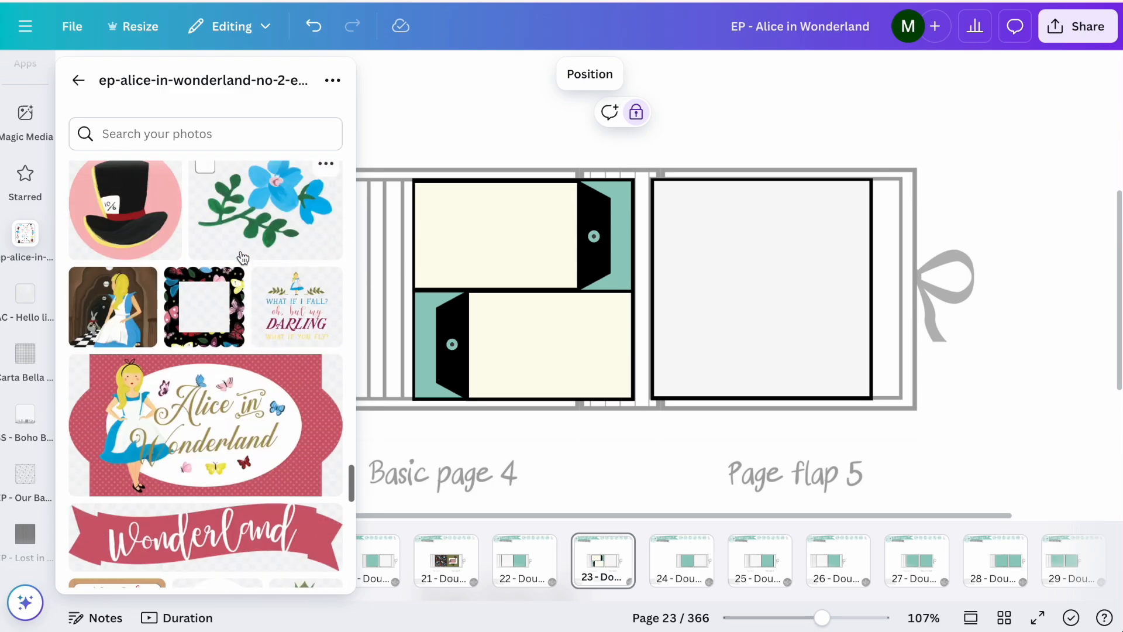
pyautogui.scroll(-1, 193, 401)
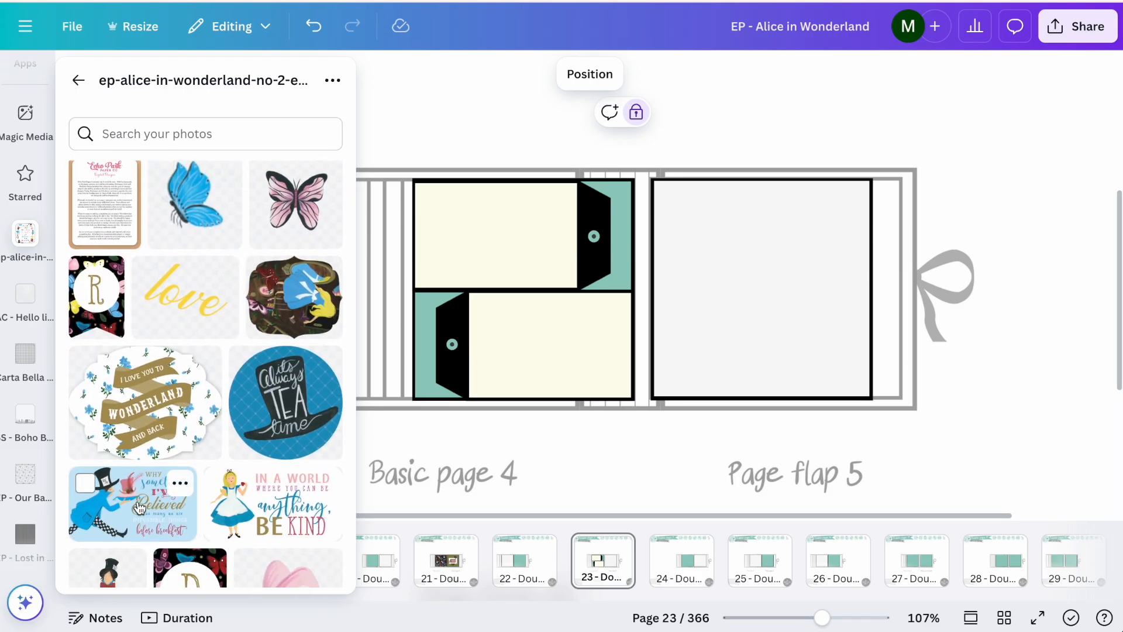
pyautogui.scroll(-10, 139, 507)
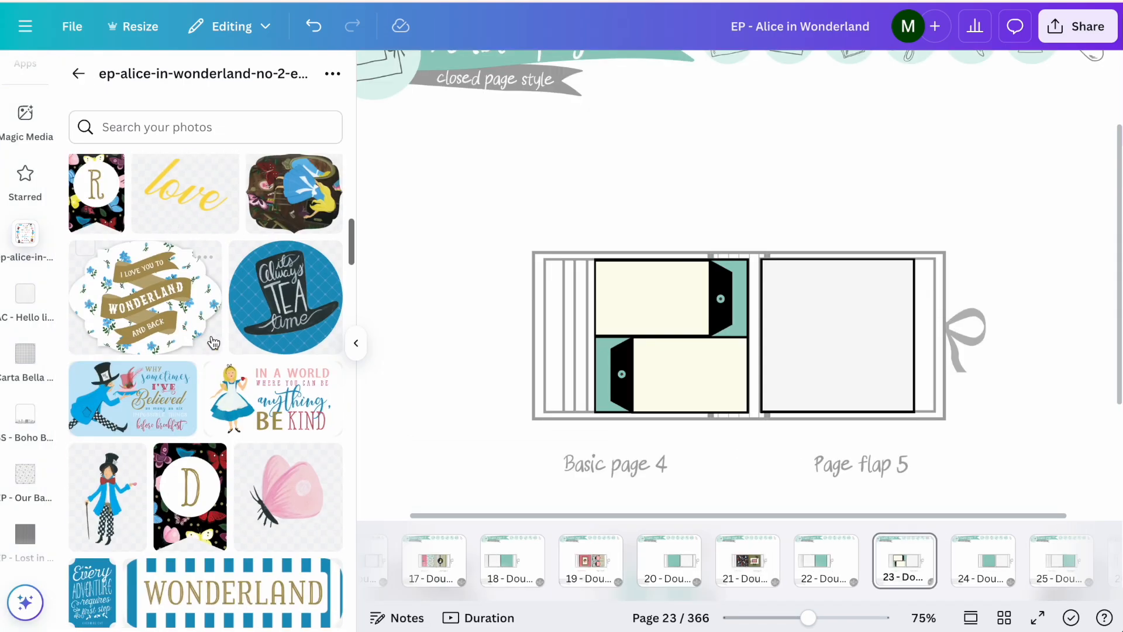
pyautogui.scroll(-1, 214, 342)
pyautogui.click(111, 374)
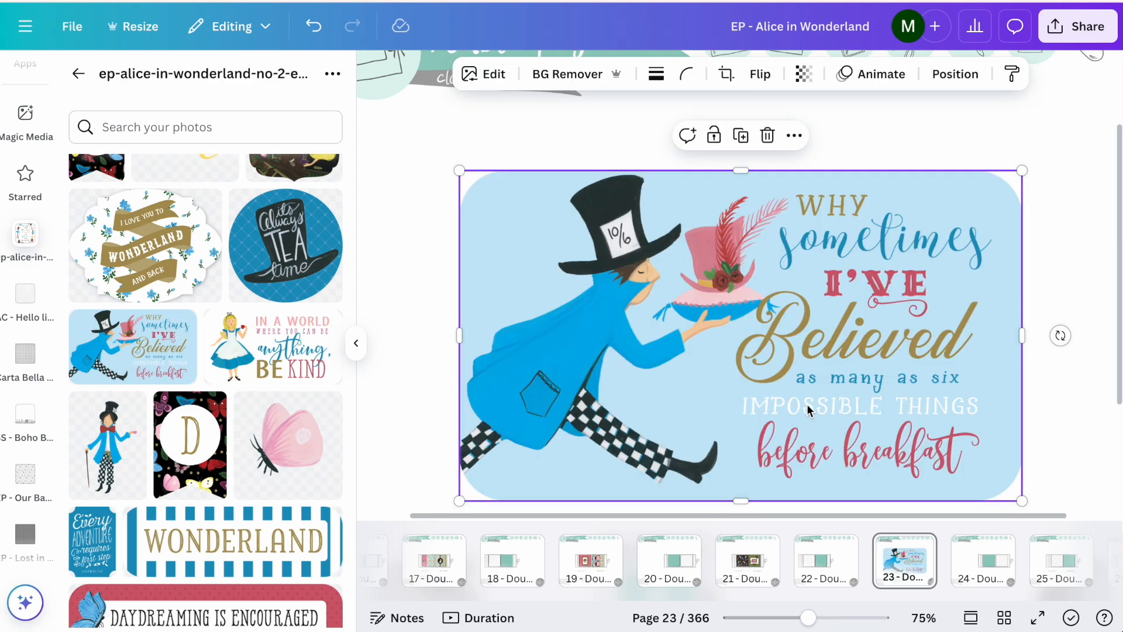
# Cut the Mad Hatter and the hat on its cushion out with Magic Grab and delete the leftover card background.
pyautogui.click(497, 76)
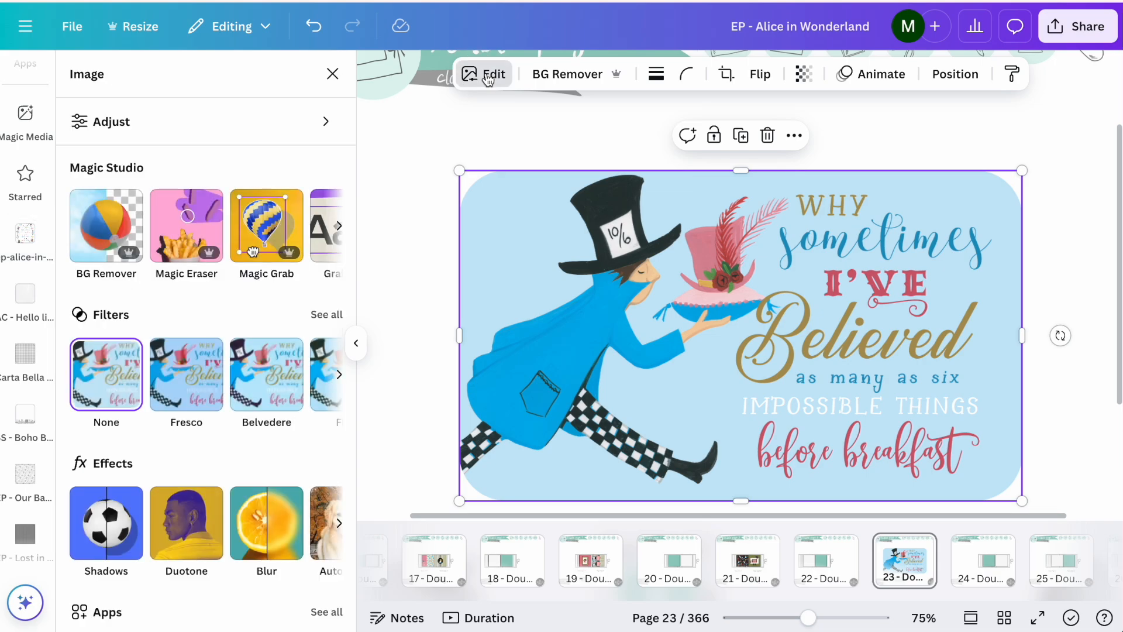
pyautogui.click(253, 250)
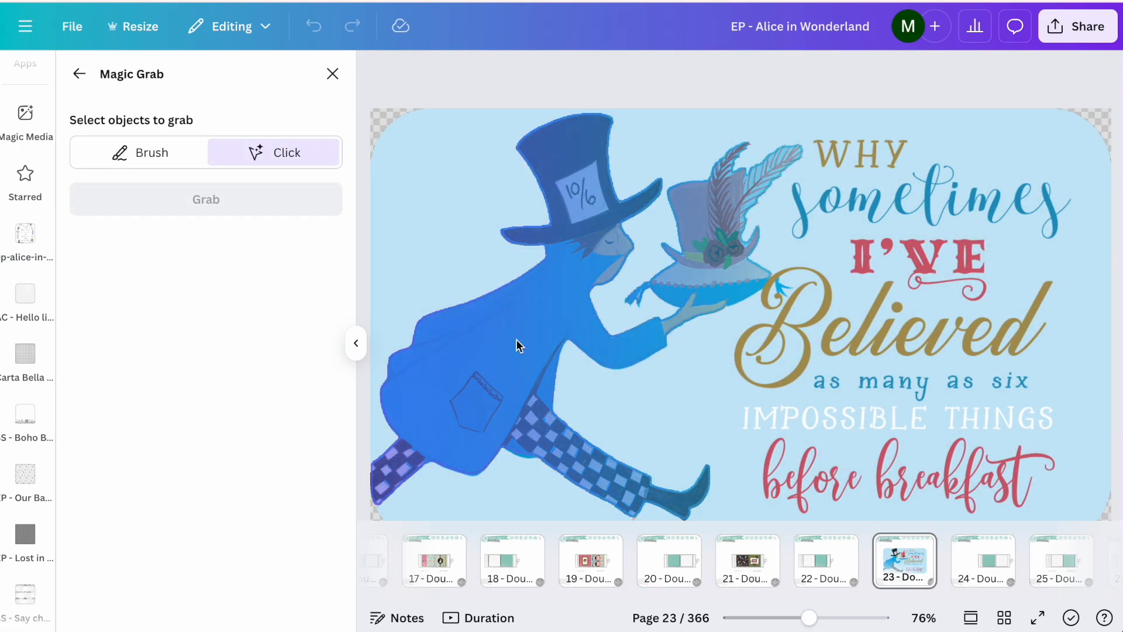
pyautogui.click(516, 341)
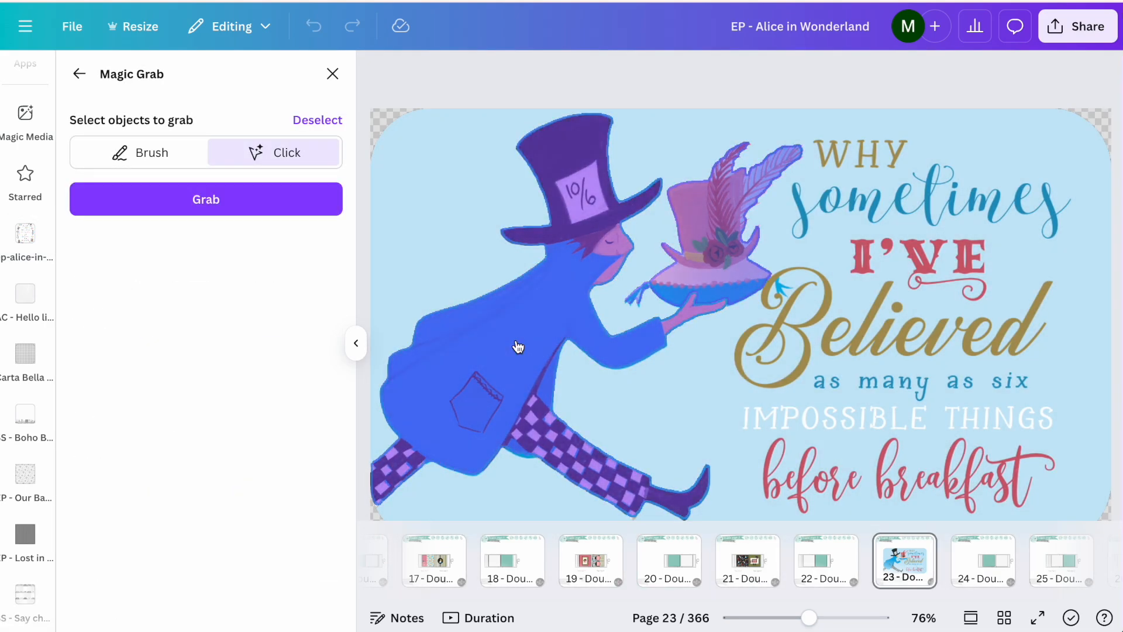
pyautogui.click(716, 296)
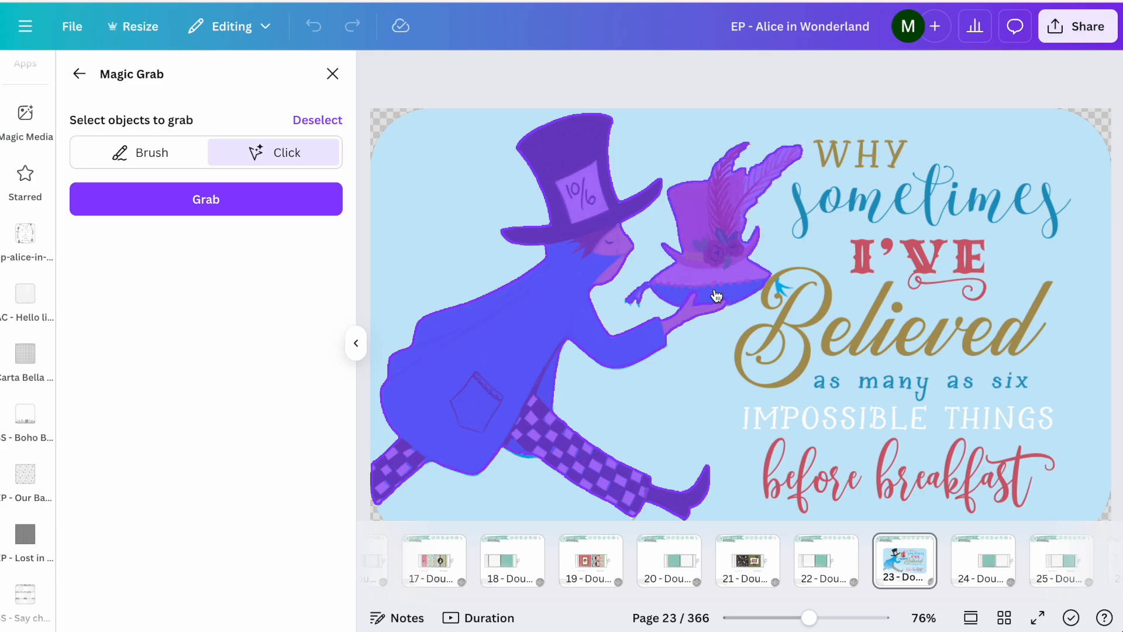
pyautogui.click(223, 199)
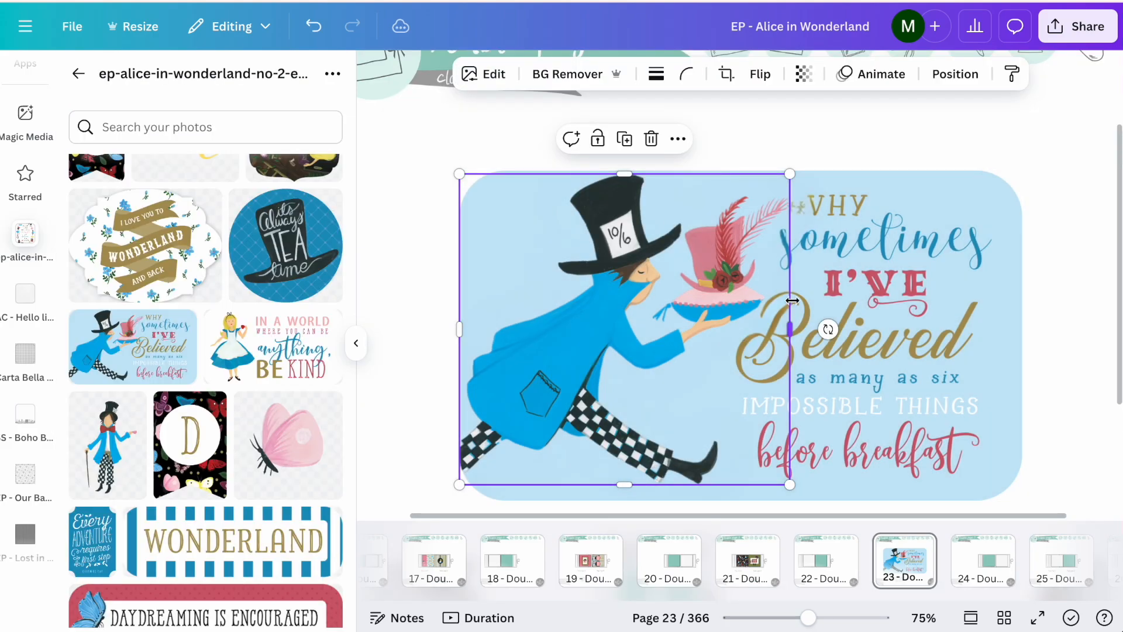
pyautogui.moveTo(541, 303); pyautogui.dragTo(457, 185)
pyautogui.click(731, 310)
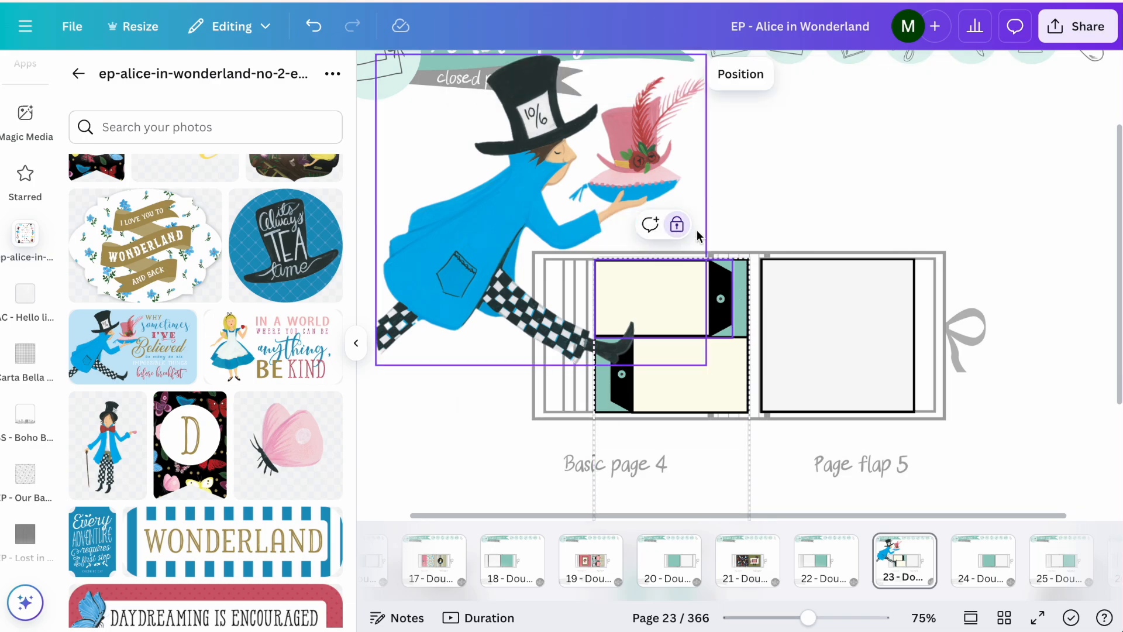
# Shrink the Mad Hatter cut-out, move it down beside Basic page 4 and lock the tag group in place.
pyautogui.click(493, 317)
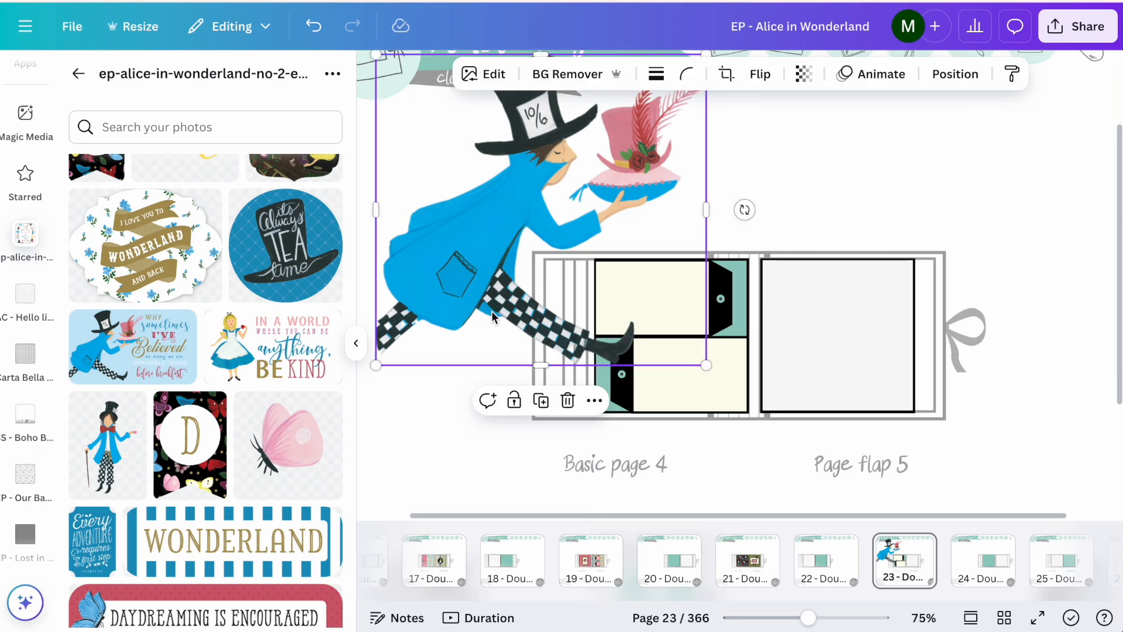
pyautogui.moveTo(707, 365); pyautogui.dragTo(519, 189)
pyautogui.moveTo(436, 124); pyautogui.dragTo(543, 282)
pyautogui.click(659, 305)
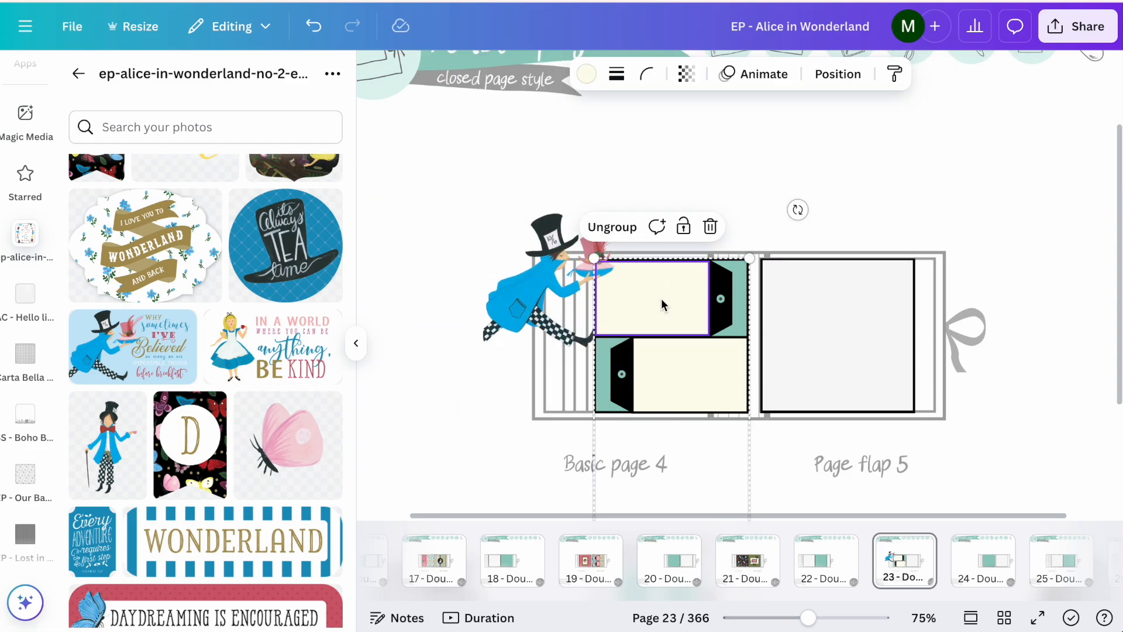
pyautogui.click(683, 229)
# Move the Mad Hatter onto the upper tag and scale him to fit inside its cream panel.
pyautogui.moveTo(524, 271); pyautogui.dragTo(622, 286)
pyautogui.scroll(5, 621, 285)
pyautogui.moveTo(900, 495); pyautogui.dragTo(719, 321)
pyautogui.moveTo(589, 255); pyautogui.dragTo(635, 352)
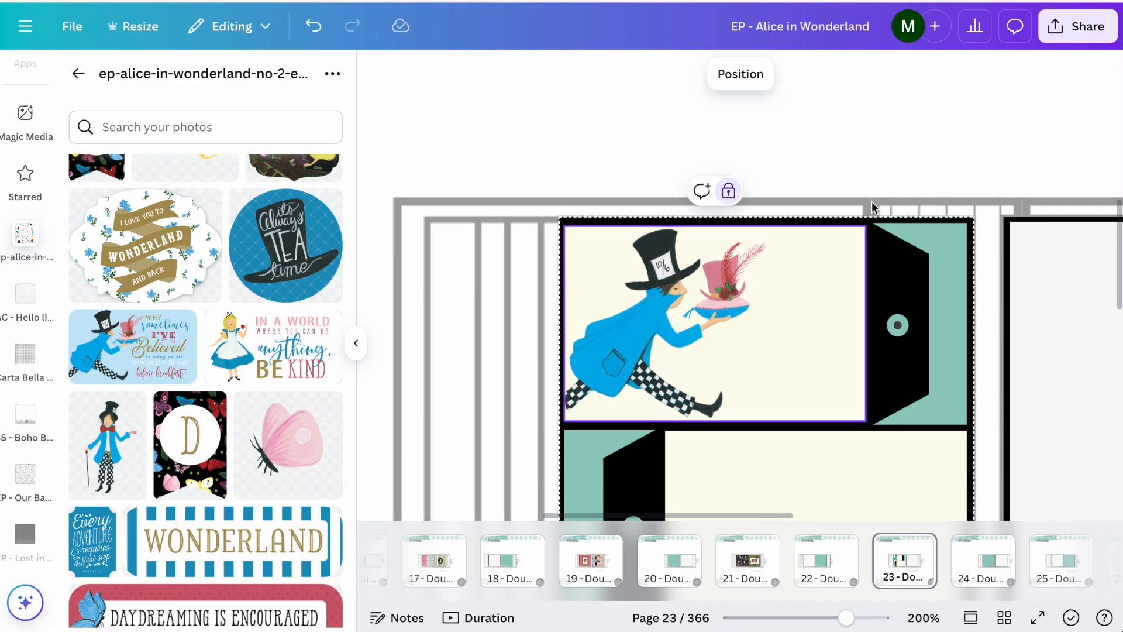
# Add the "In a world where you can be anything be kind" image and crop it to the Alice figure only.
pyautogui.scroll(-3, 871, 206)
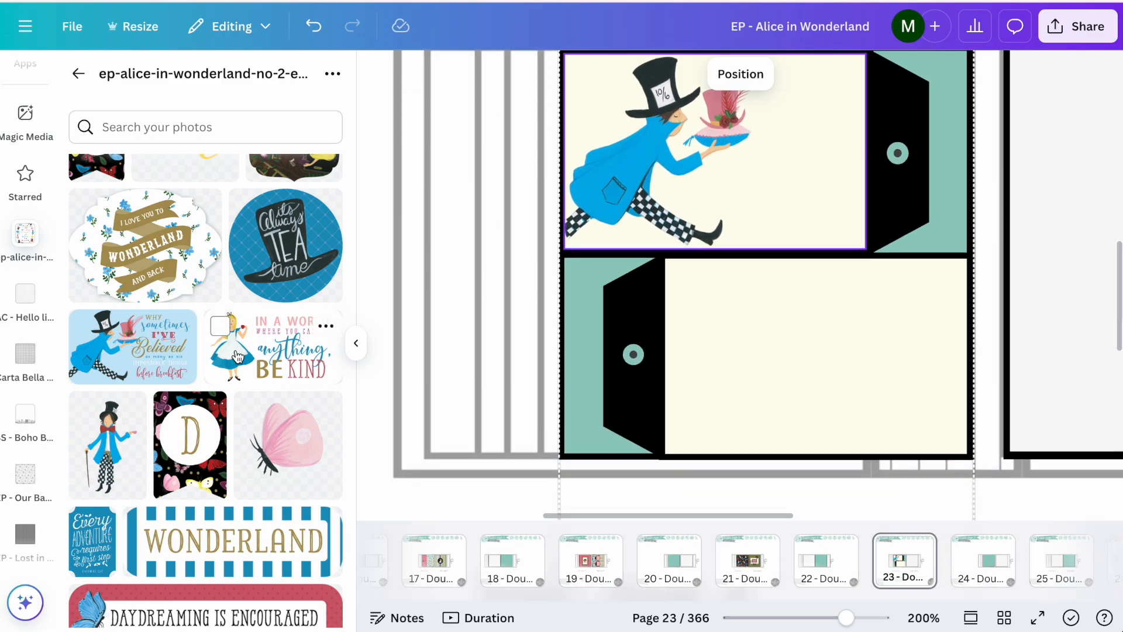
pyautogui.click(232, 373)
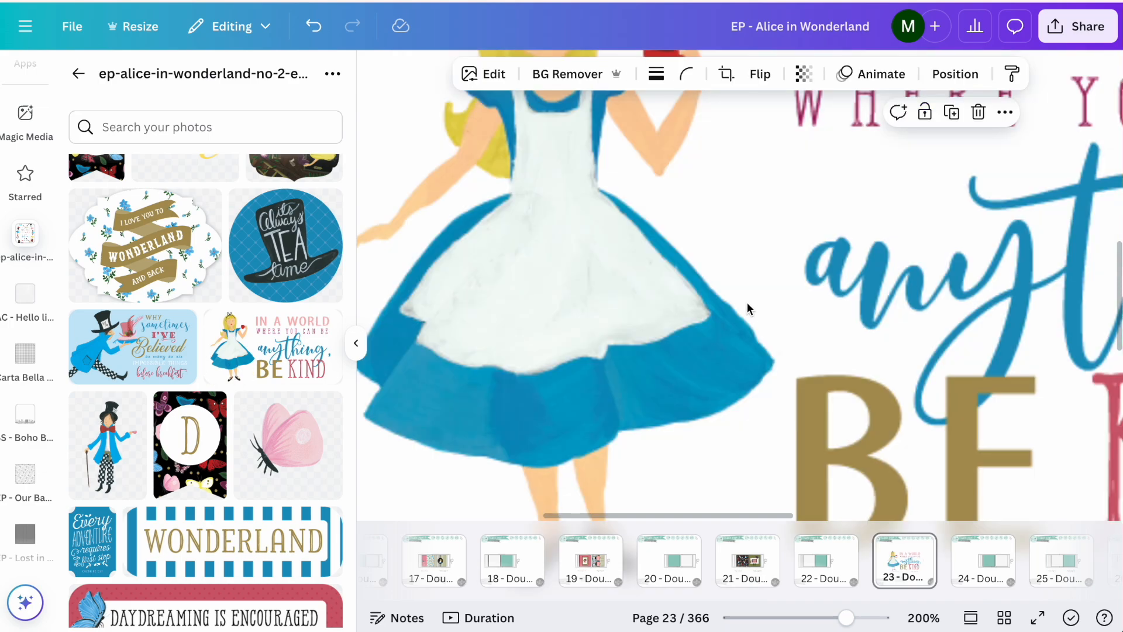
pyautogui.scroll(-5, 749, 308)
pyautogui.hscroll(1, 749, 308)
pyautogui.moveTo(938, 281); pyautogui.dragTo(569, 280)
# Remove the background from the cropped Alice image and move her to the outer side of the tags.
pyautogui.click(599, 86)
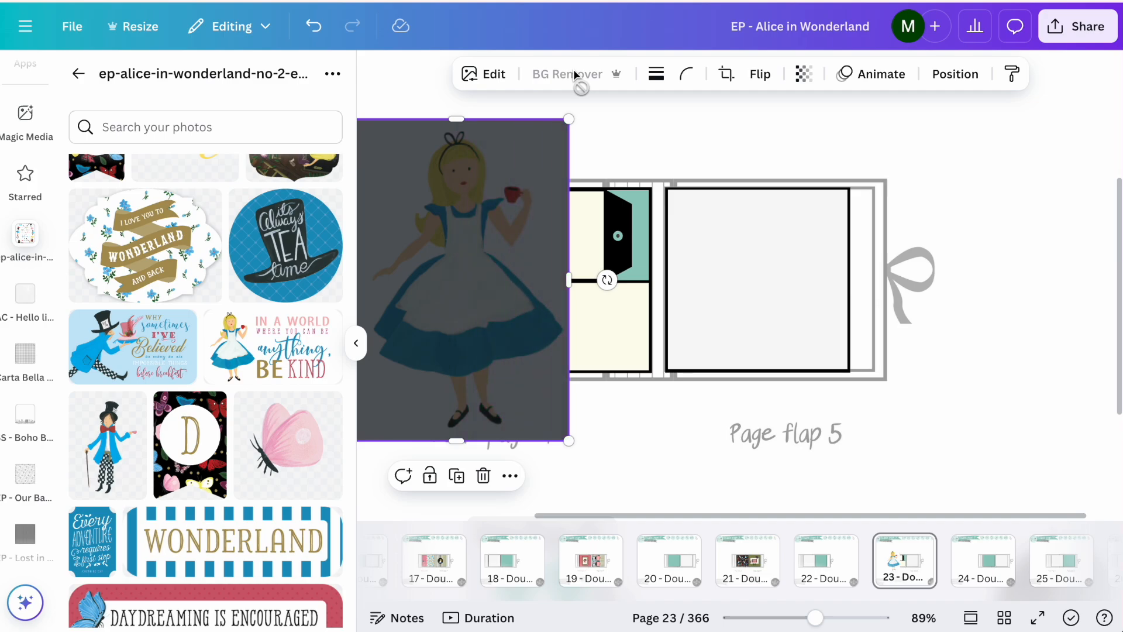
pyautogui.hscroll(-4, 712, 250)
pyautogui.moveTo(604, 260); pyautogui.dragTo(498, 260)
# Browse the ep-alice-in-wonderland-Ephemera folder of the Echo Park - Alice in Wonderland 1 collection for a character image.
pyautogui.click(76, 75)
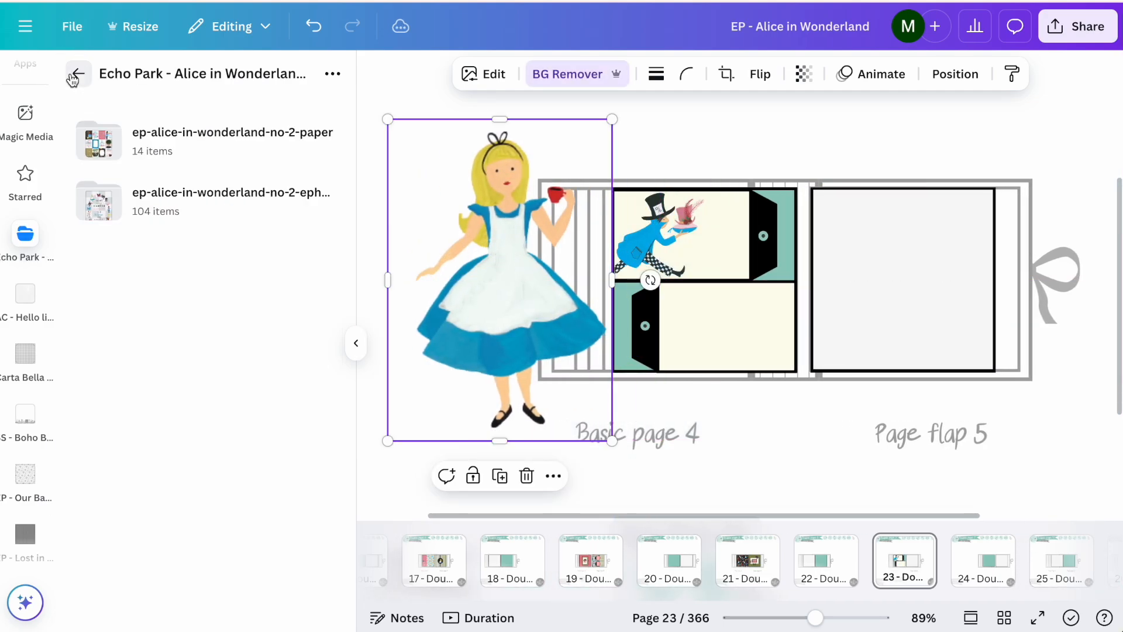
pyautogui.click(75, 76)
pyautogui.click(216, 205)
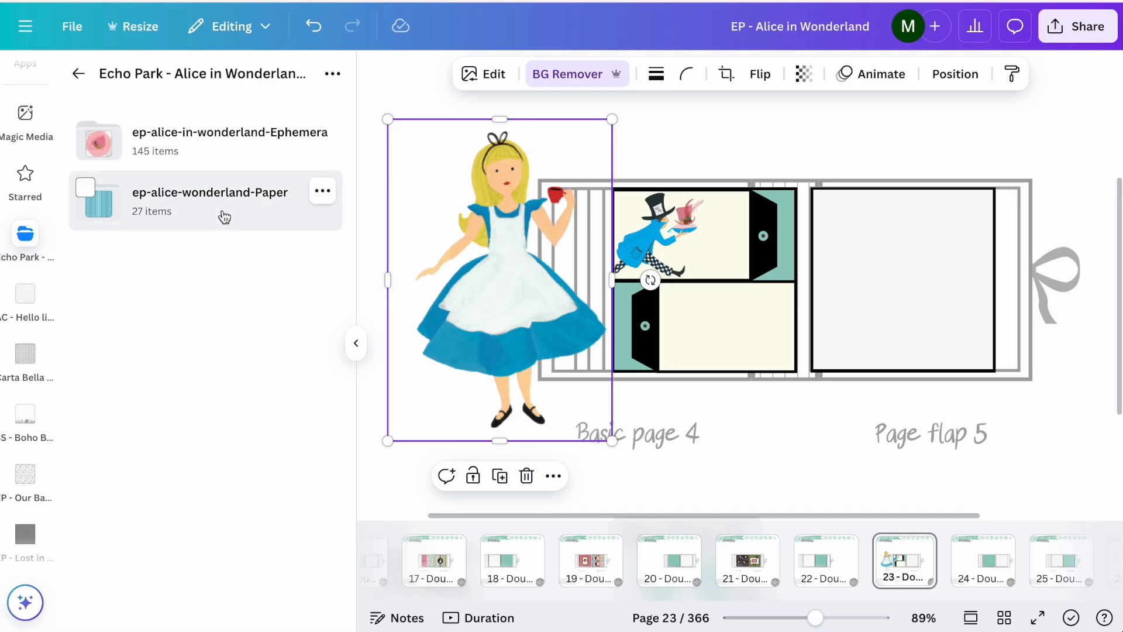
pyautogui.click(215, 156)
pyautogui.scroll(-15, 211, 389)
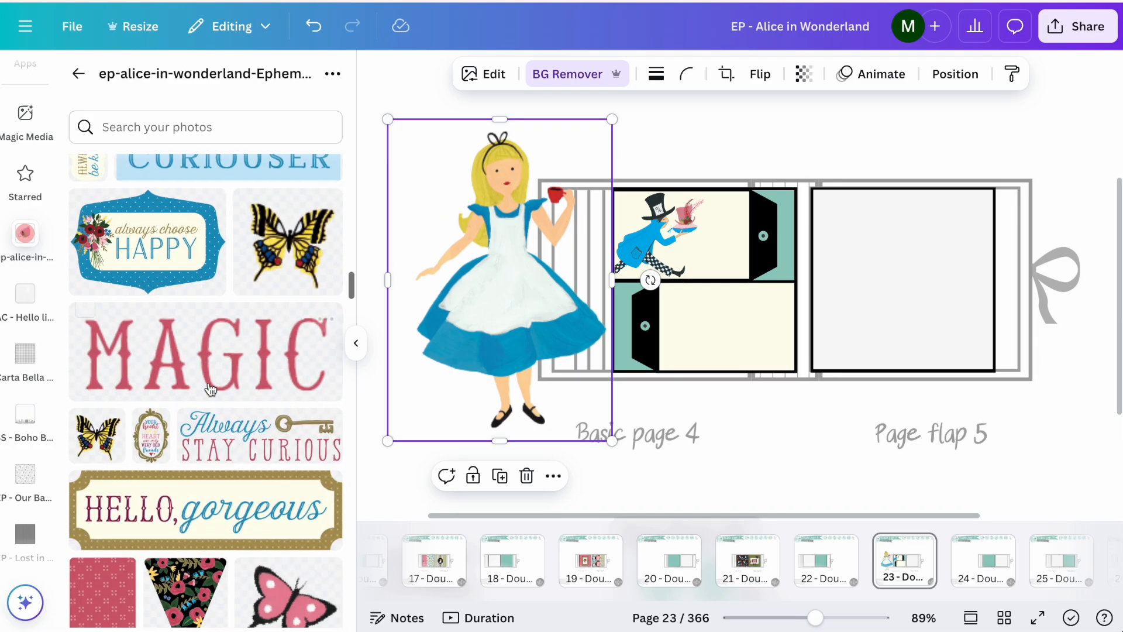
pyautogui.scroll(-20, 210, 389)
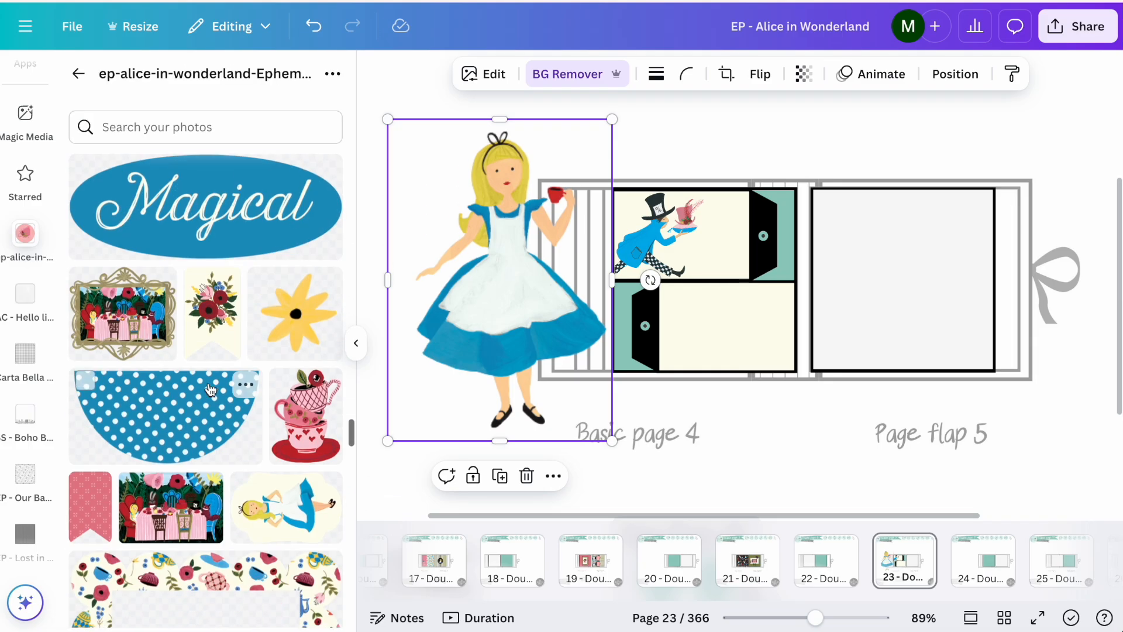
pyautogui.scroll(-20, 211, 389)
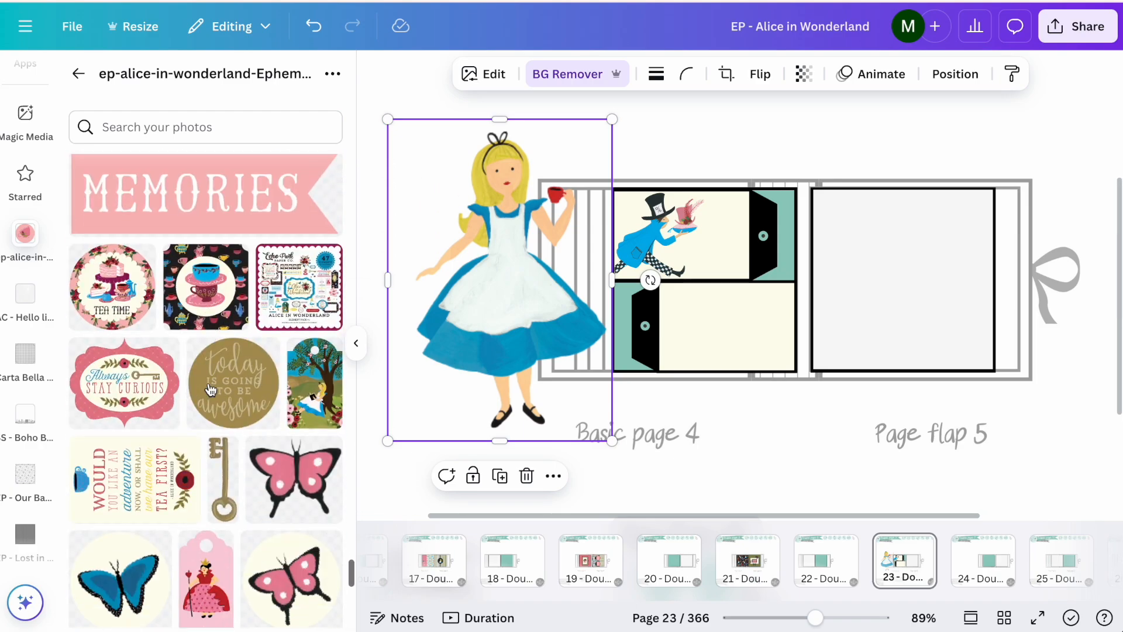
pyautogui.scroll(15, 218, 396)
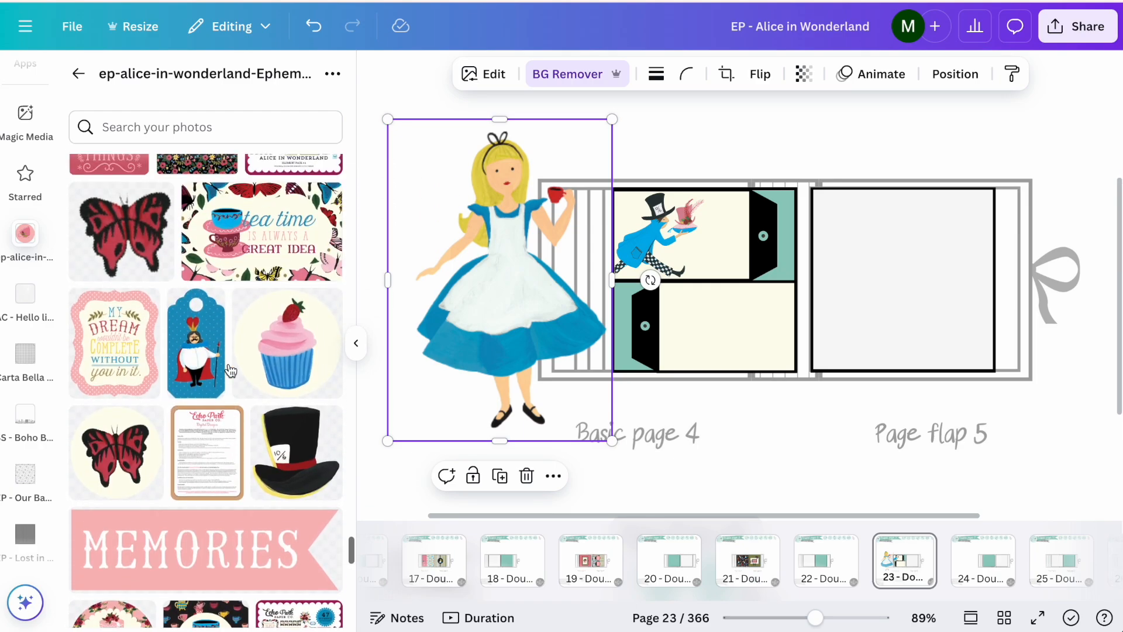
pyautogui.scroll(15, 230, 369)
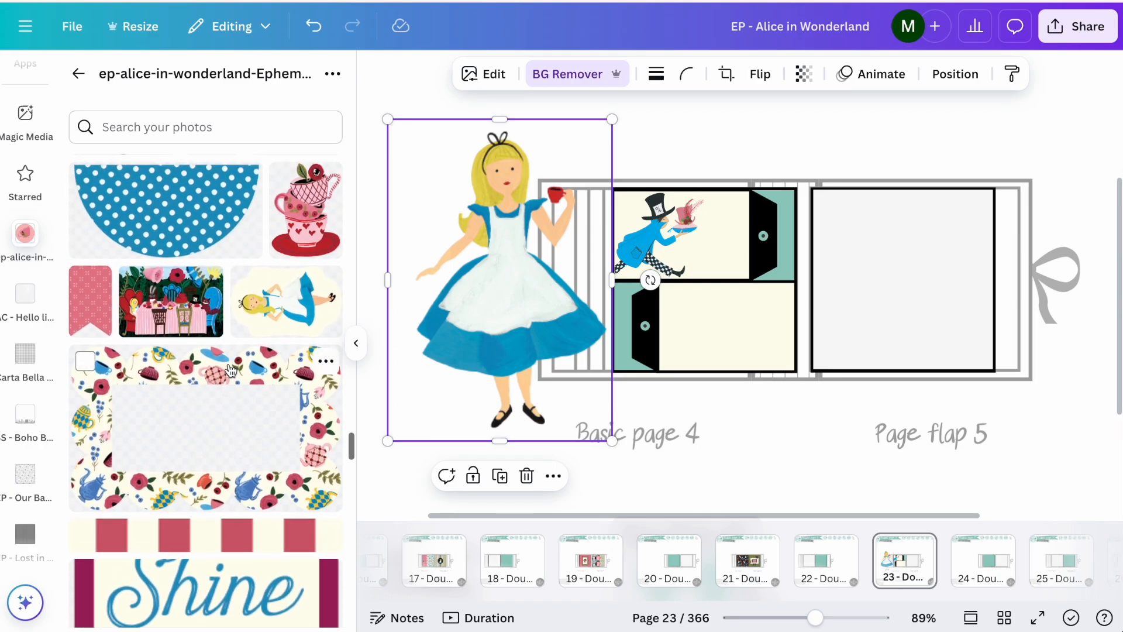
pyautogui.scroll(15, 230, 369)
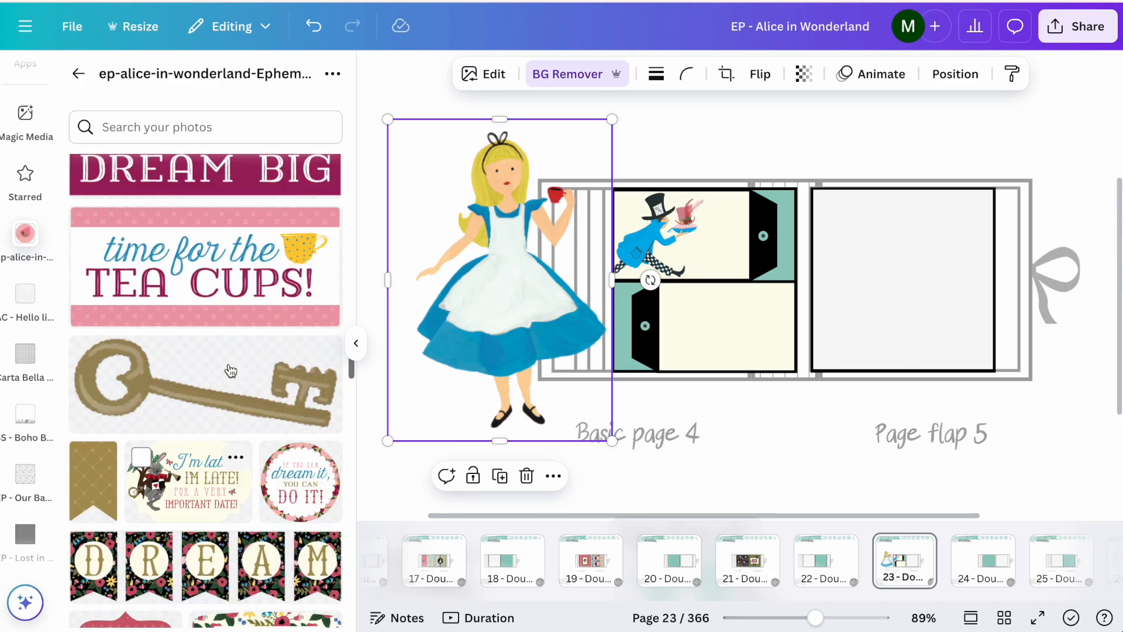
pyautogui.scroll(15, 230, 370)
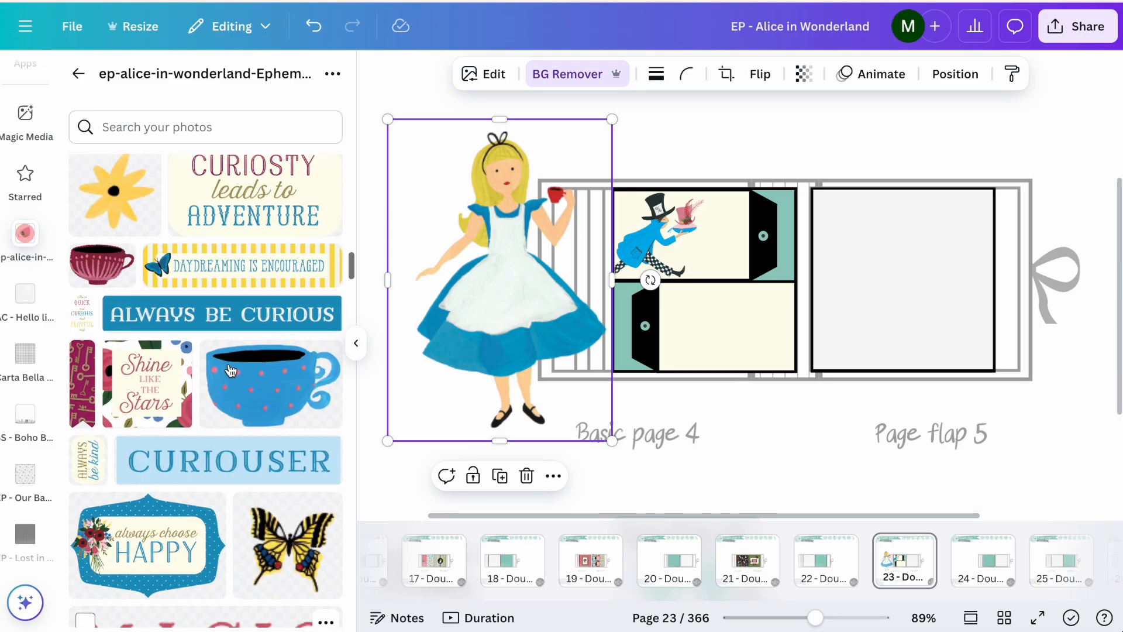
pyautogui.scroll(15, 230, 370)
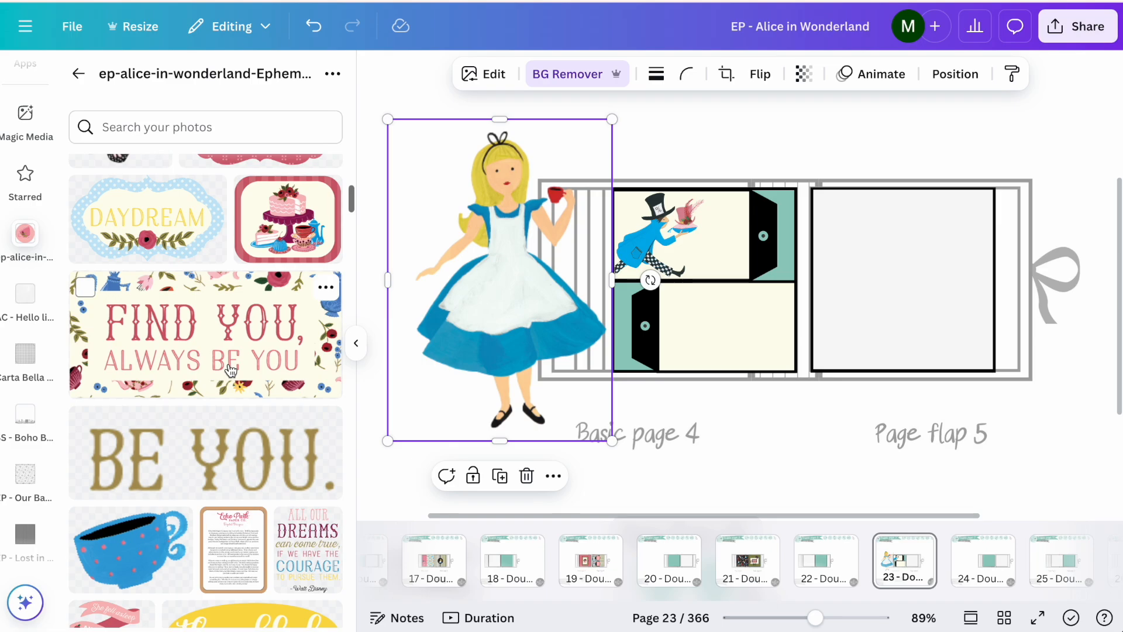
# Reopen the ephemera folder of Echo Park - Alice in Wonderland 2 and add the standing Alice with the red teacup.
pyautogui.click(79, 75)
pyautogui.click(79, 72)
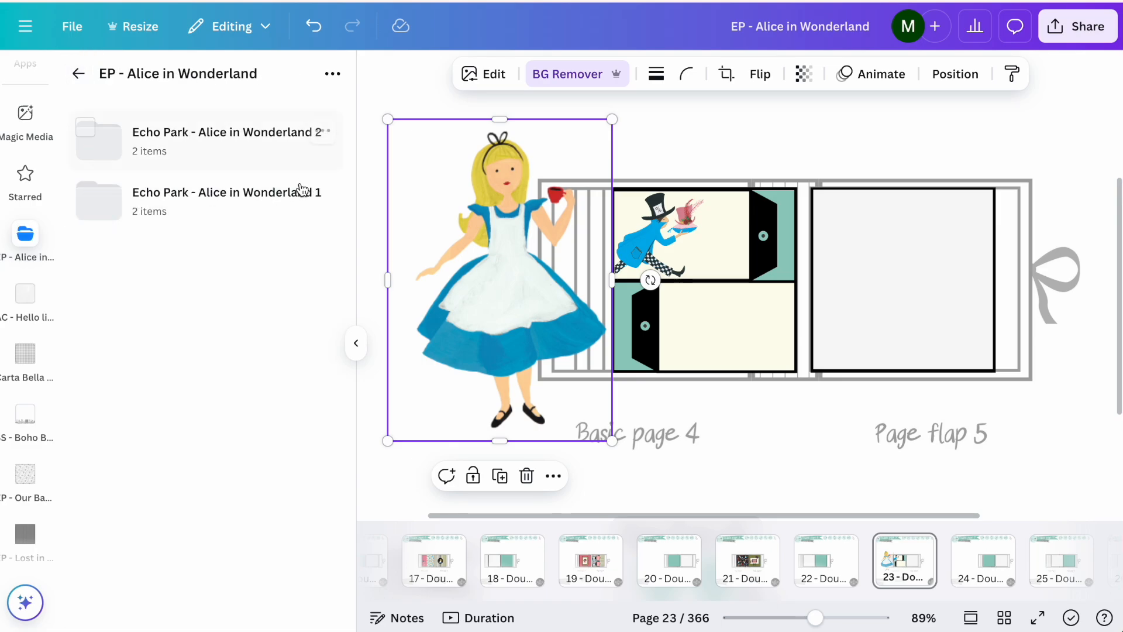
pyautogui.click(263, 150)
pyautogui.click(196, 215)
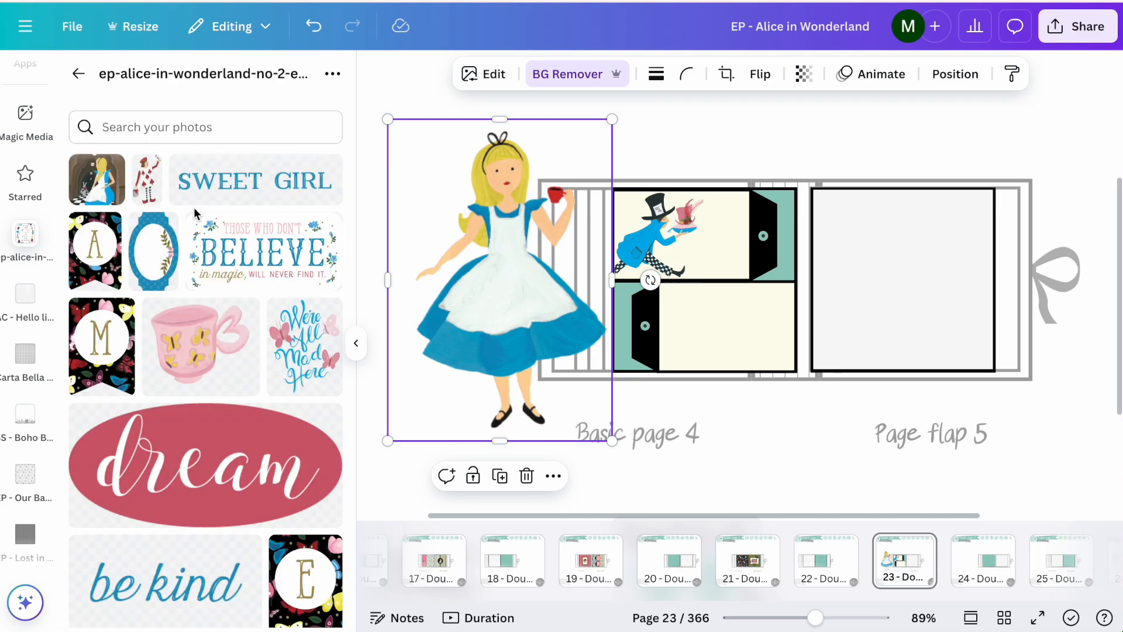
pyautogui.scroll(-8, 195, 207)
pyautogui.scroll(-10, 194, 207)
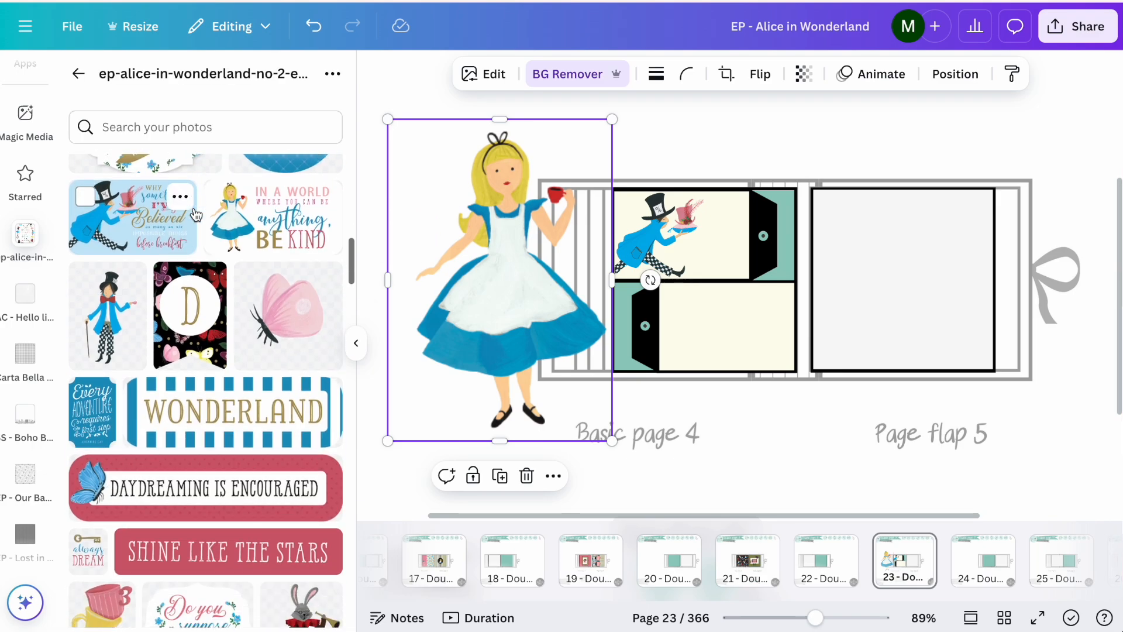
pyautogui.scroll(-10, 196, 216)
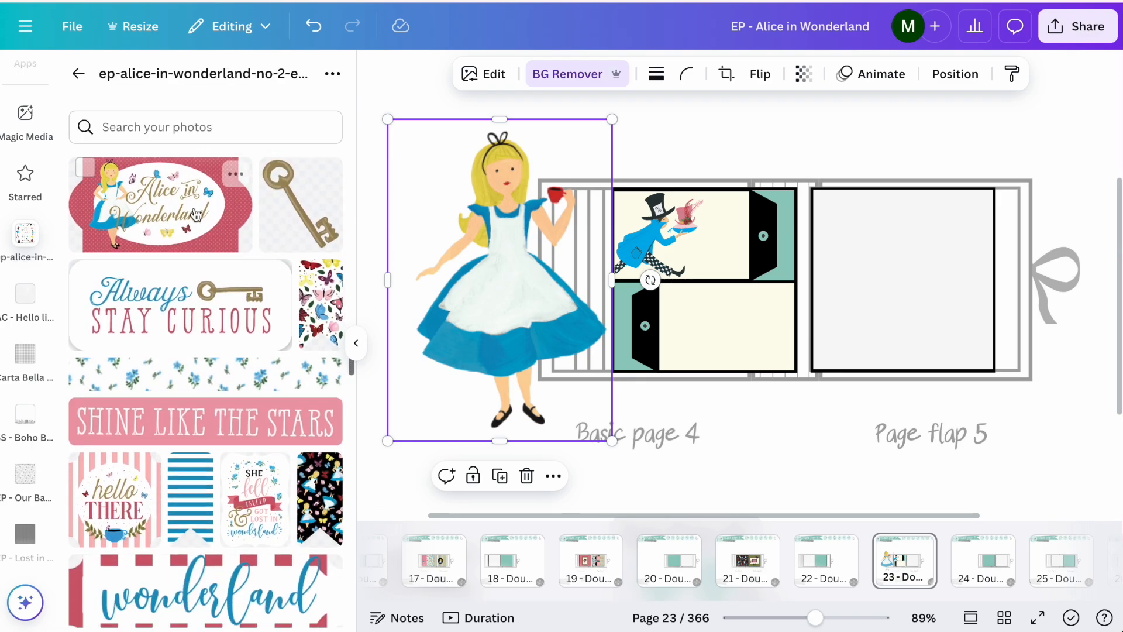
pyautogui.click(155, 245)
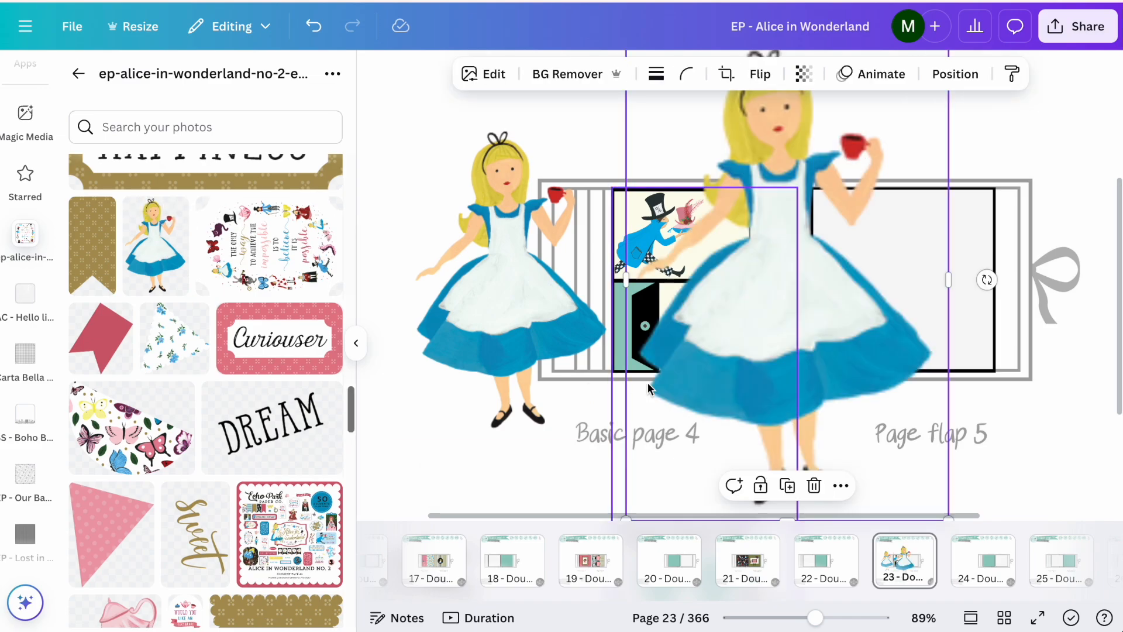
# Delete the earlier cropped Alice, then shrink the new Alice cut-out and place her on the lower tag of Basic page 4.
pyautogui.click(534, 328)
pyautogui.press('Delete')
pyautogui.moveTo(837, 314); pyautogui.dragTo(592, 297)
pyautogui.scroll(-4, 592, 297)
pyautogui.moveTo(686, 113); pyautogui.dragTo(521, 361)
pyautogui.moveTo(700, 358); pyautogui.dragTo(705, 333)
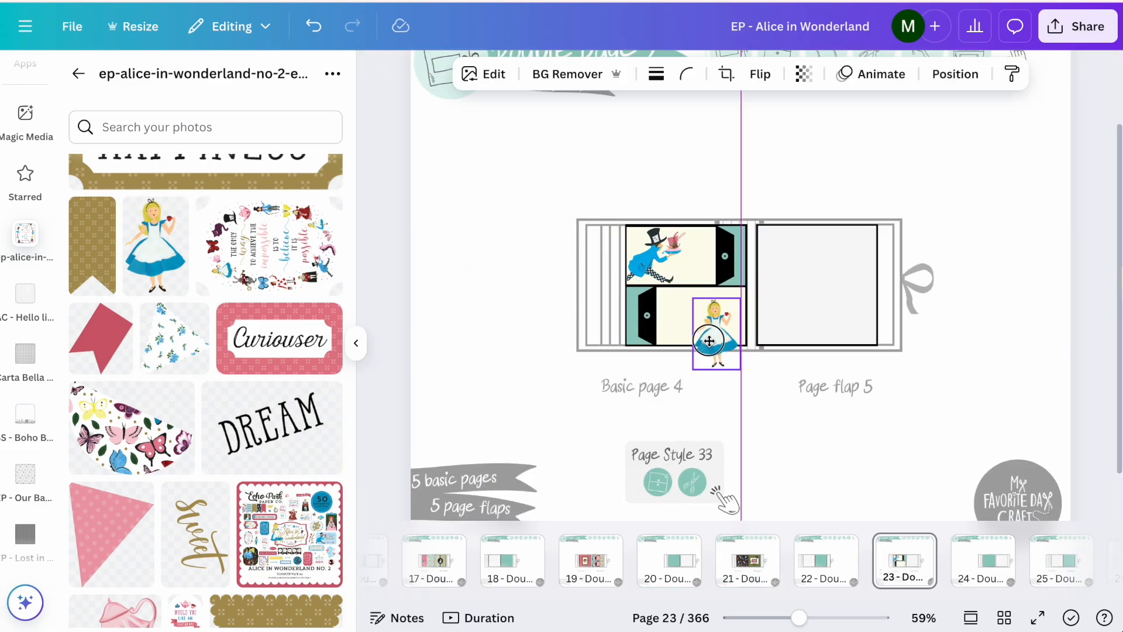
# Scale Alice to fit the height of the lower tag's cream panel and move her to the end away from the eyelet.
pyautogui.scroll(6, 700, 331)
pyautogui.scroll(2, 700, 331)
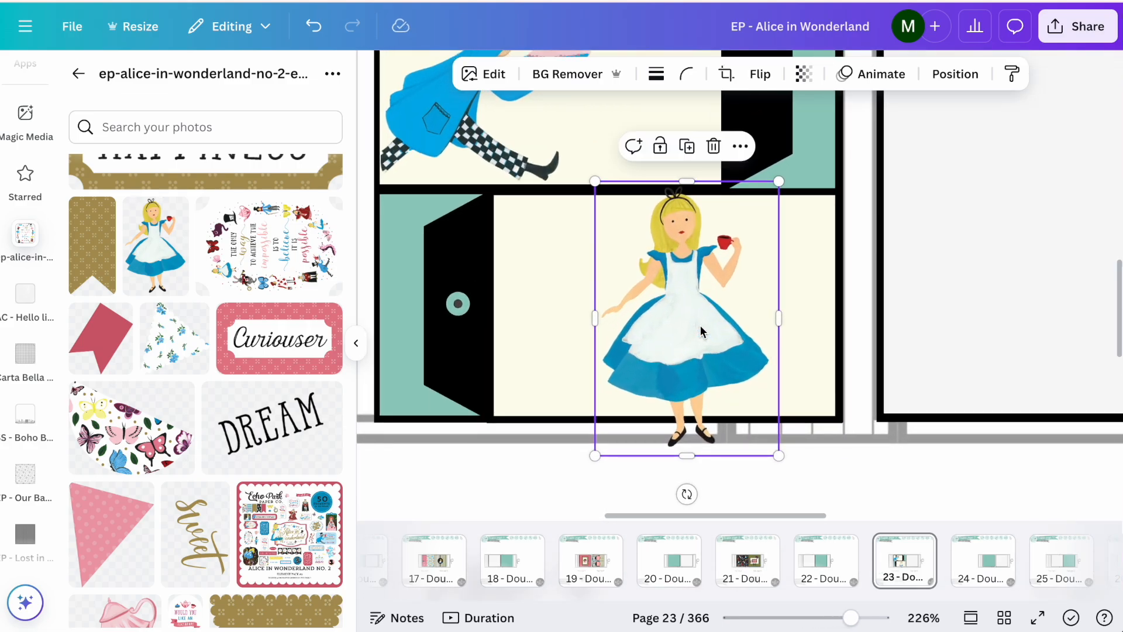
pyautogui.moveTo(777, 457); pyautogui.dragTo(738, 393)
pyautogui.moveTo(664, 300); pyautogui.dragTo(763, 317)
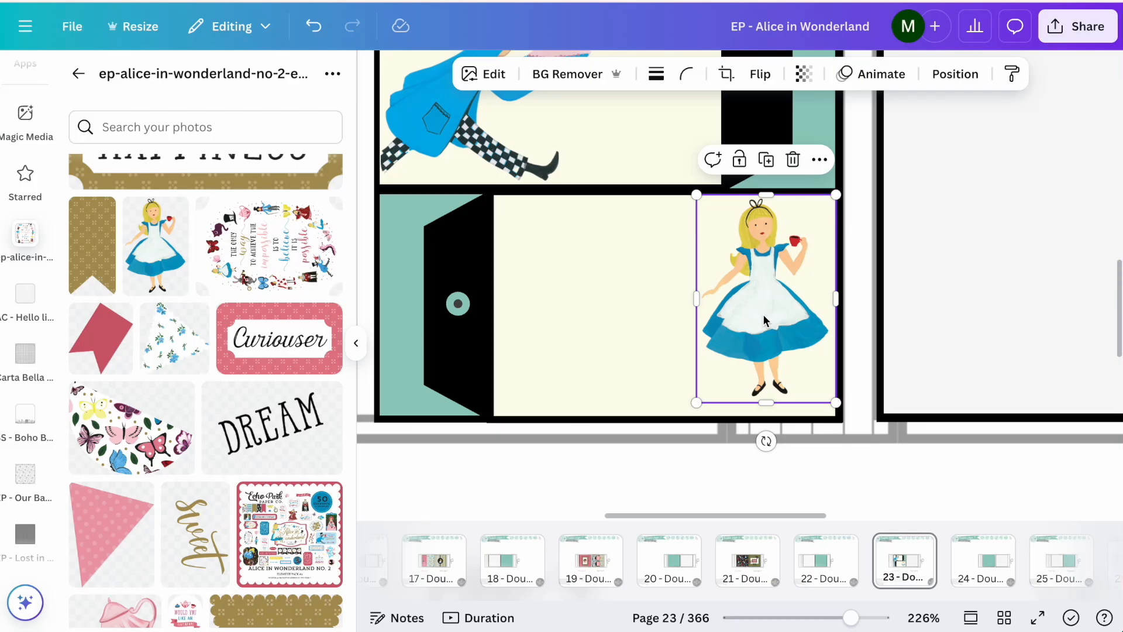
# Flip Alice horizontally so her teacup points towards the tag's eyelet, keeping her upright.
pyautogui.click(757, 82)
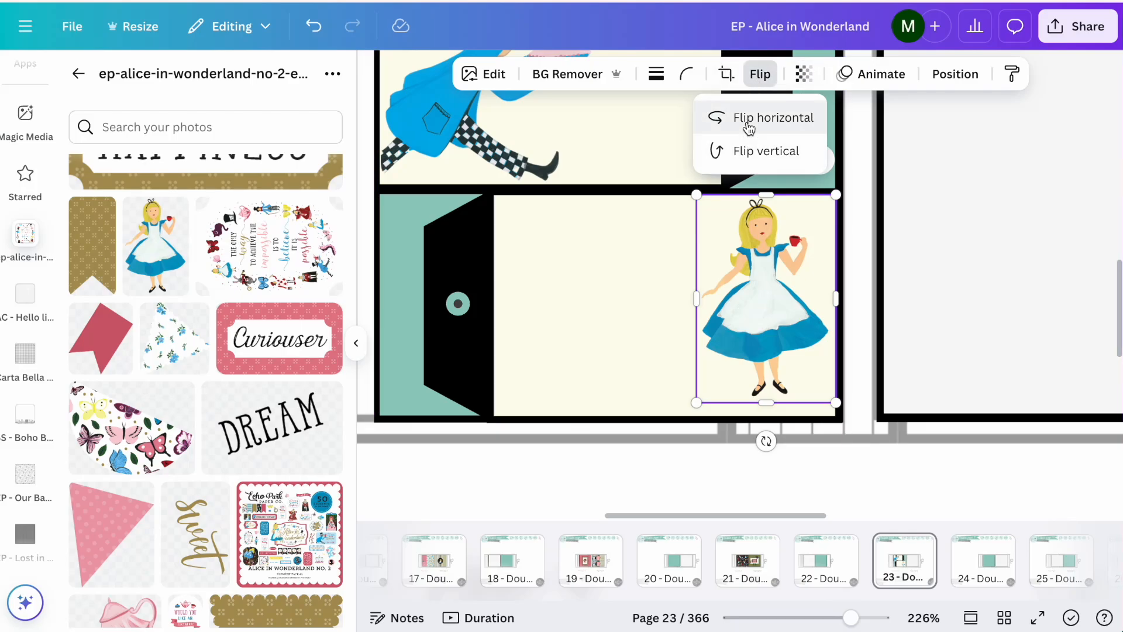
pyautogui.click(740, 157)
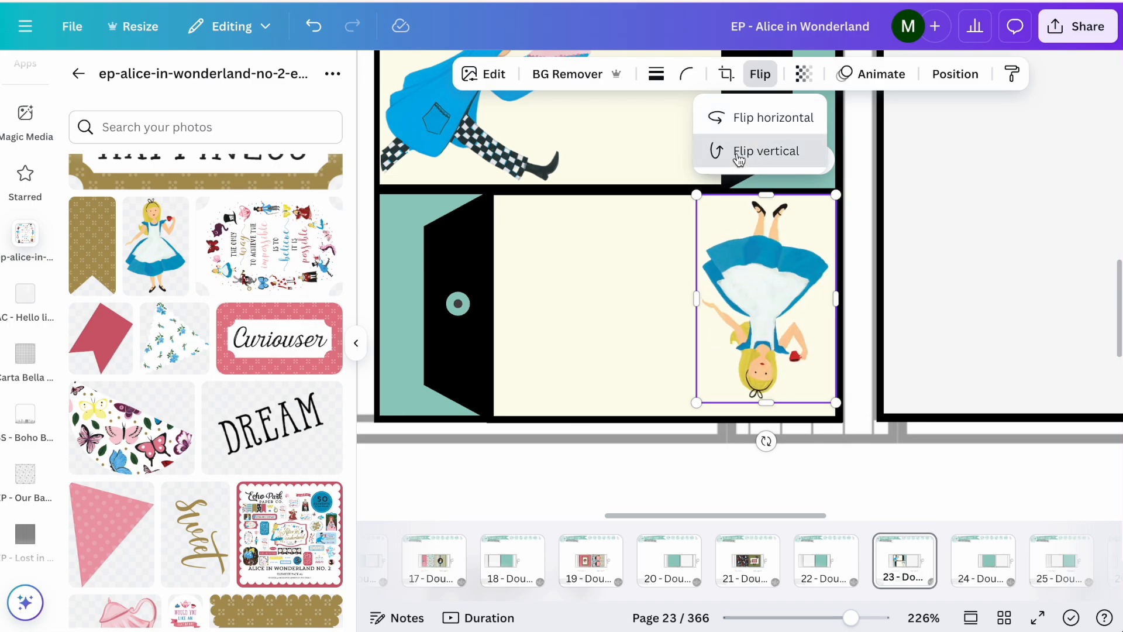
pyautogui.click(738, 153)
pyautogui.click(747, 123)
pyautogui.click(547, 362)
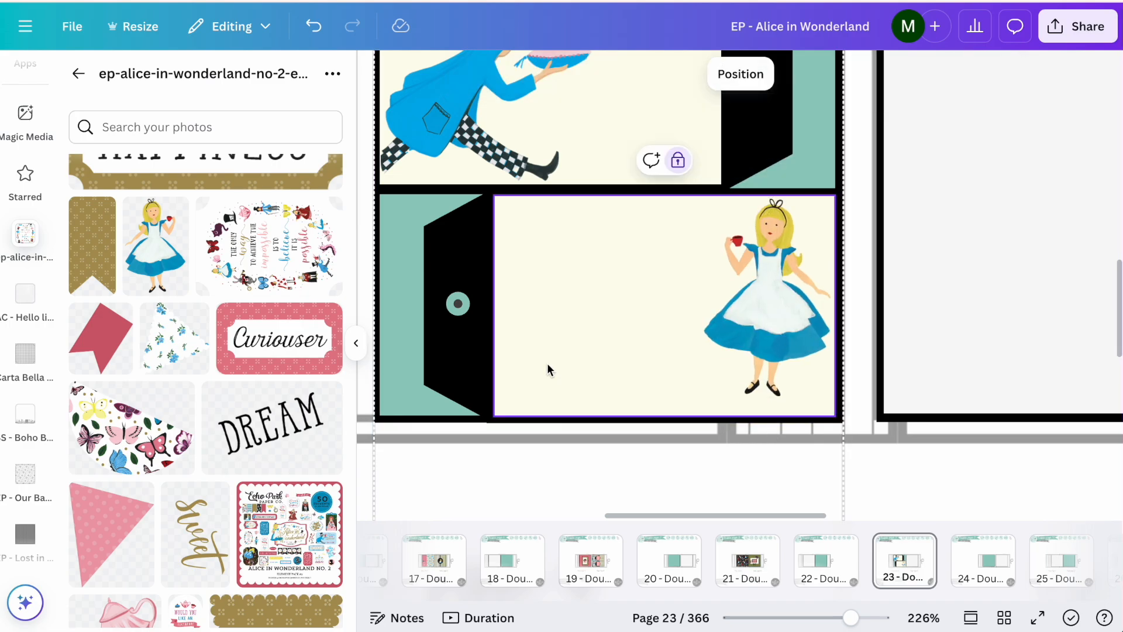
# Shift Alice slightly inward from the edge of the lower tag's cream panel and collapse the photo folder.
pyautogui.scroll(2, 546, 362)
pyautogui.click(781, 400)
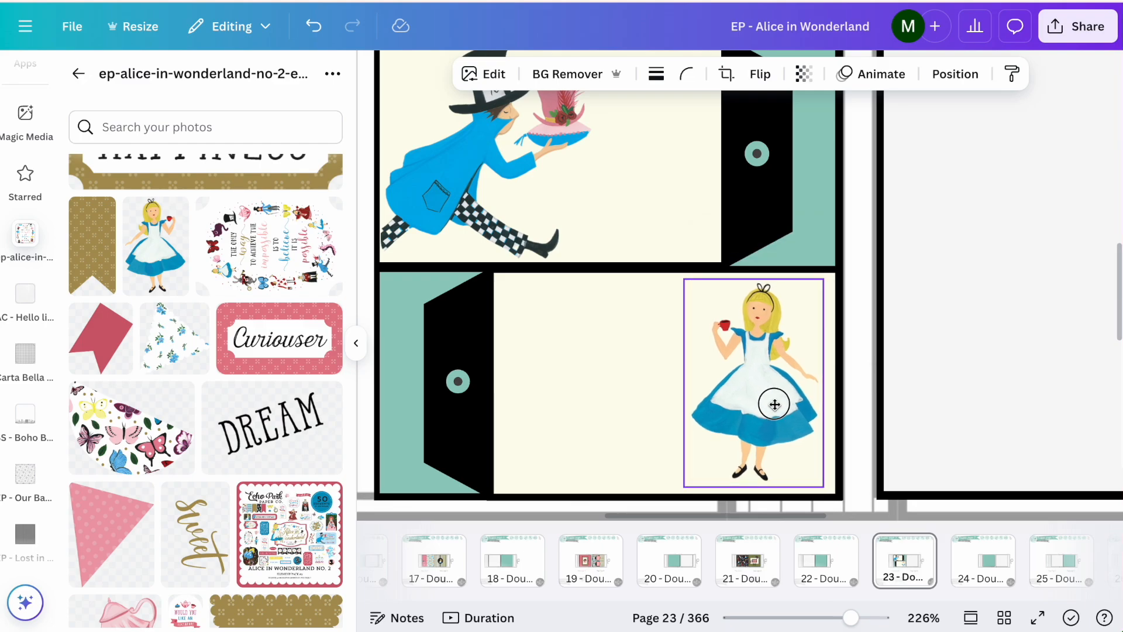
pyautogui.click(608, 401)
pyautogui.scroll(-3, 608, 401)
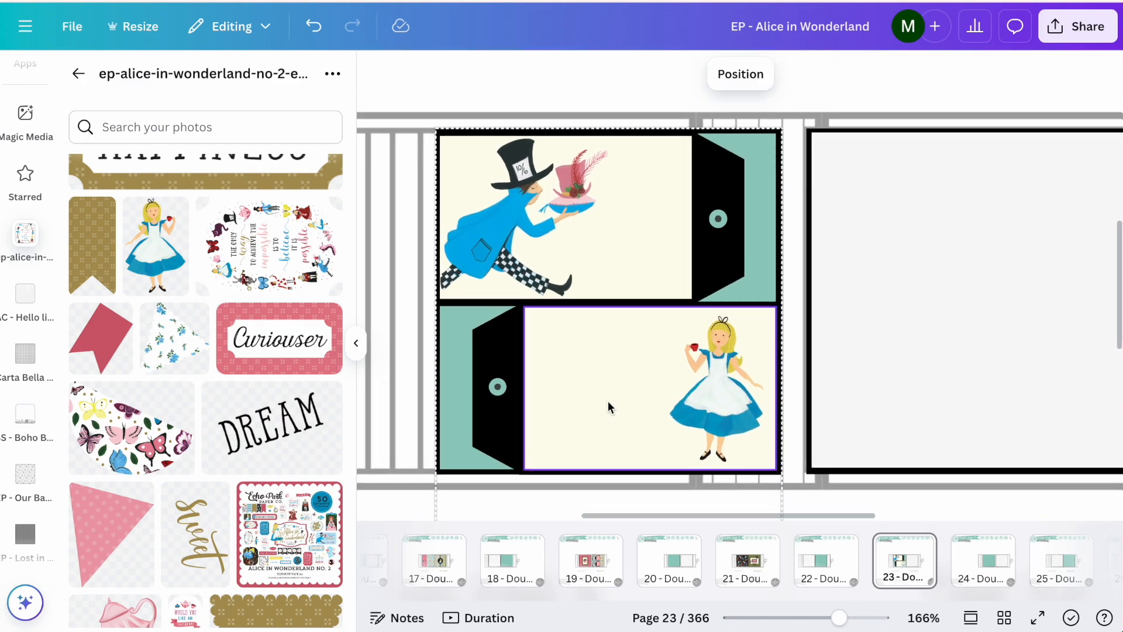
pyautogui.scroll(-1, 608, 401)
pyautogui.moveTo(704, 577)
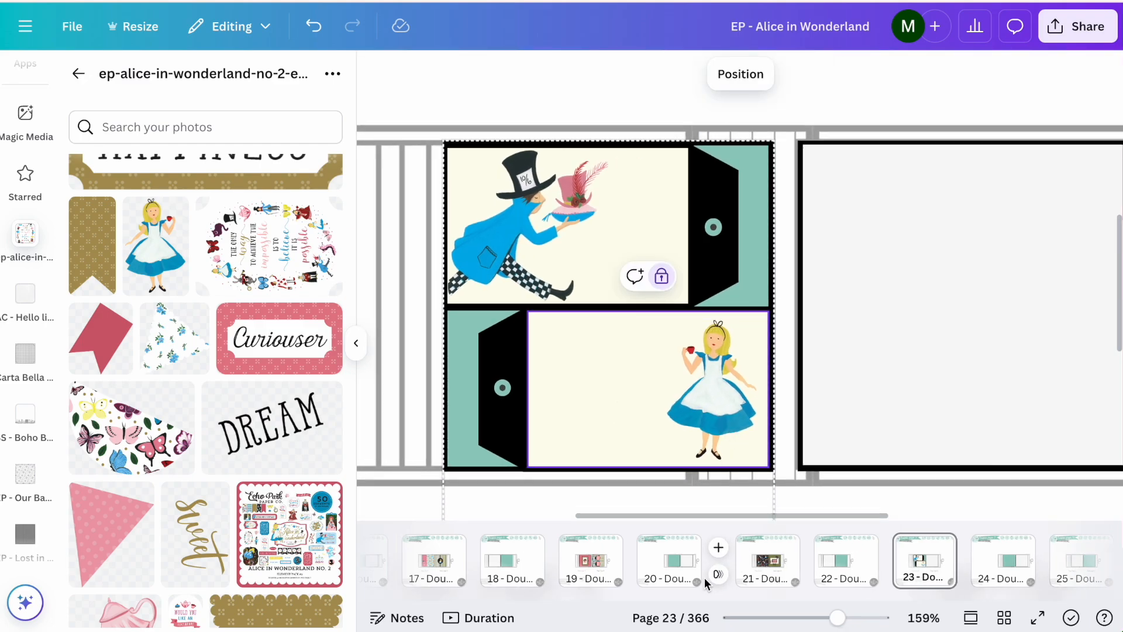
pyautogui.click(360, 347)
# Find a black scalloped rectangular mat with a teal centre and copy it for the lower tag.
pyautogui.scroll(-5, 756, 106)
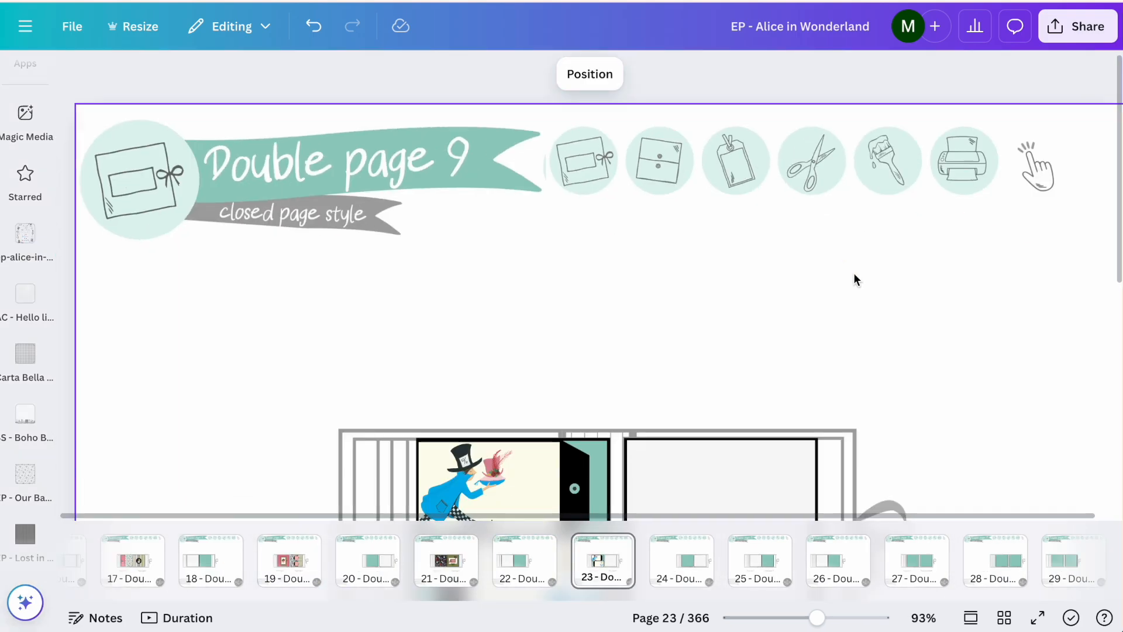
pyautogui.scroll(-2, 854, 274)
pyautogui.click(815, 166)
pyautogui.click(813, 211)
pyautogui.click(808, 293)
pyautogui.click(800, 230)
pyautogui.scroll(-2, 702, 219)
pyautogui.click(687, 180)
pyautogui.scroll(2, 687, 180)
pyautogui.click(578, 158)
pyautogui.click(560, 201)
pyautogui.scroll(-5, 577, 366)
pyautogui.click(541, 355)
pyautogui.click(515, 407)
pyautogui.scroll(-3, 672, 306)
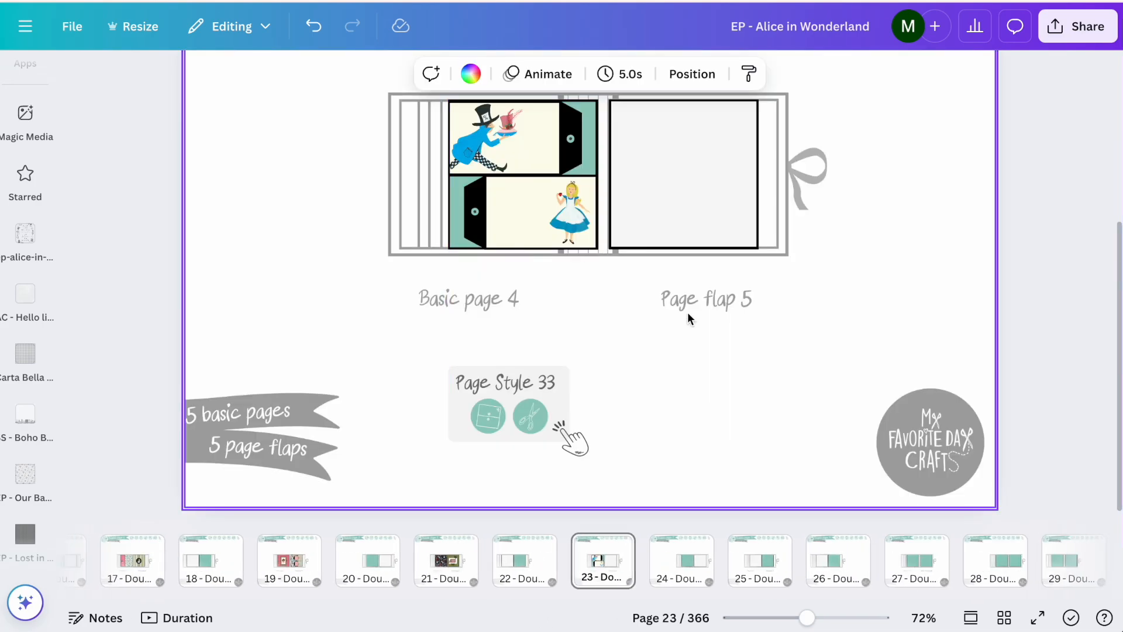
# Paste the scalloped mat on Double page 9 and scale it to fit within the lower tag's cream panel.
pyautogui.hotkey('ctrl', 'v')
pyautogui.moveTo(598, 284); pyautogui.dragTo(551, 223)
pyautogui.scroll(5, 568, 208)
pyautogui.moveTo(656, 342); pyautogui.dragTo(548, 269)
pyautogui.moveTo(488, 190); pyautogui.dragTo(517, 214)
# Send the scalloped mat backward so that it sits behind the Alice cut-out.
pyautogui.rightClick(517, 214)
pyautogui.moveTo(702, 378)
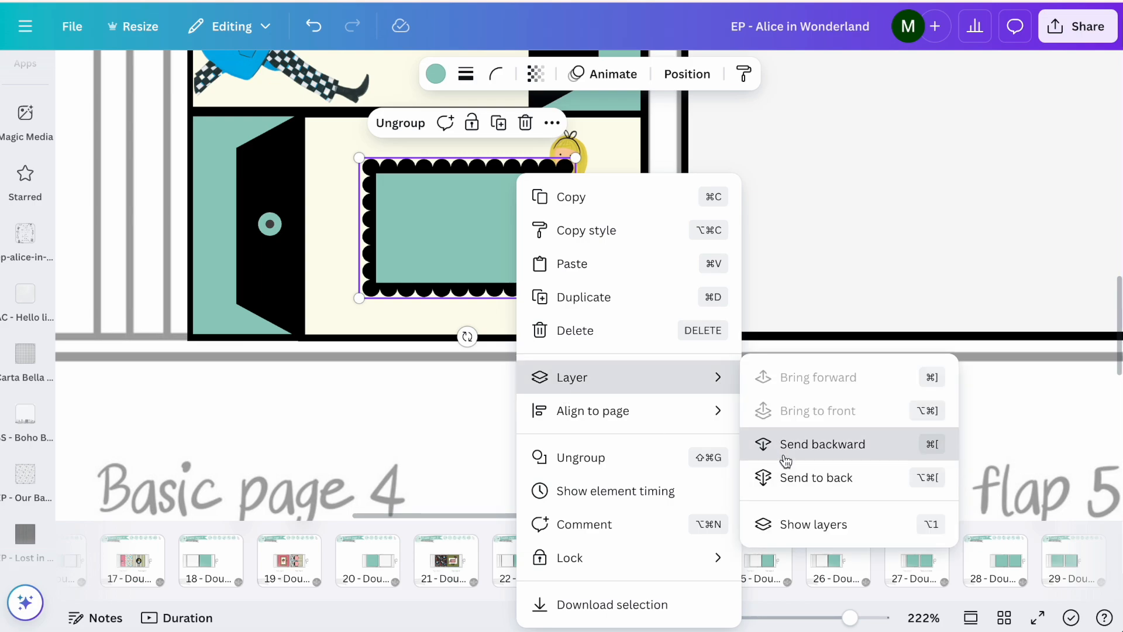
pyautogui.click(785, 460)
pyautogui.click(614, 283)
pyautogui.click(383, 364)
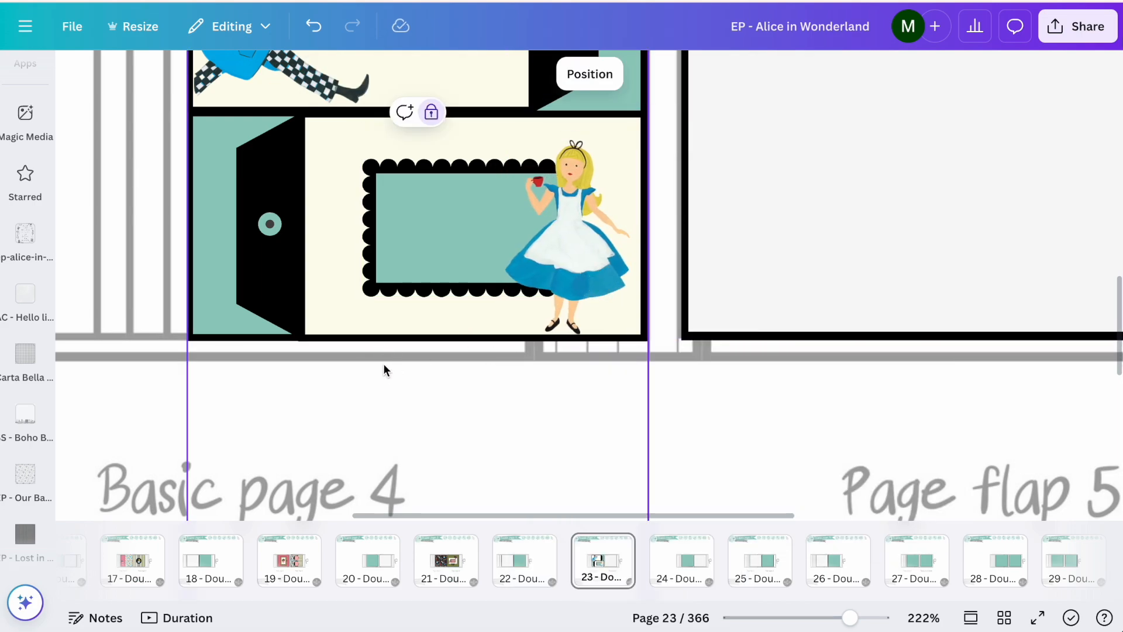
# Copy the "All our DREAMS can come true" quote from page 17 and paste it over the scalloped mat on page 23.
pyautogui.scroll(-3, 383, 370)
pyautogui.click(446, 560)
pyautogui.click(133, 560)
pyautogui.click(268, 282)
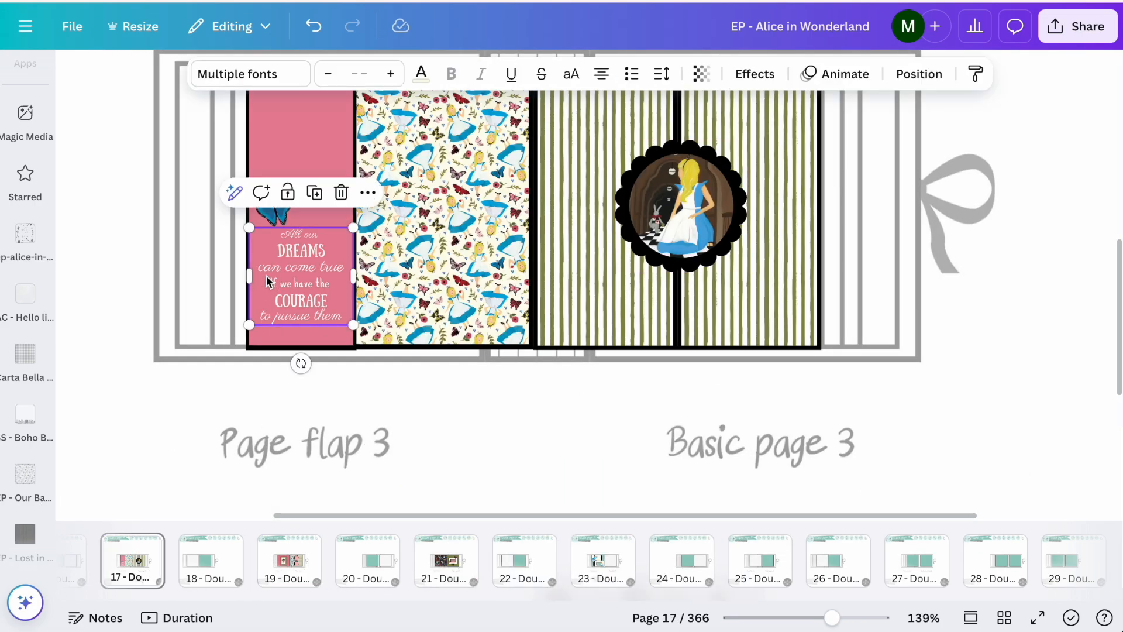
pyautogui.hotkey('ctrl', 'c')
pyautogui.click(602, 560)
pyautogui.hotkey('ctrl', 'v')
pyautogui.scroll(6, 419, 290)
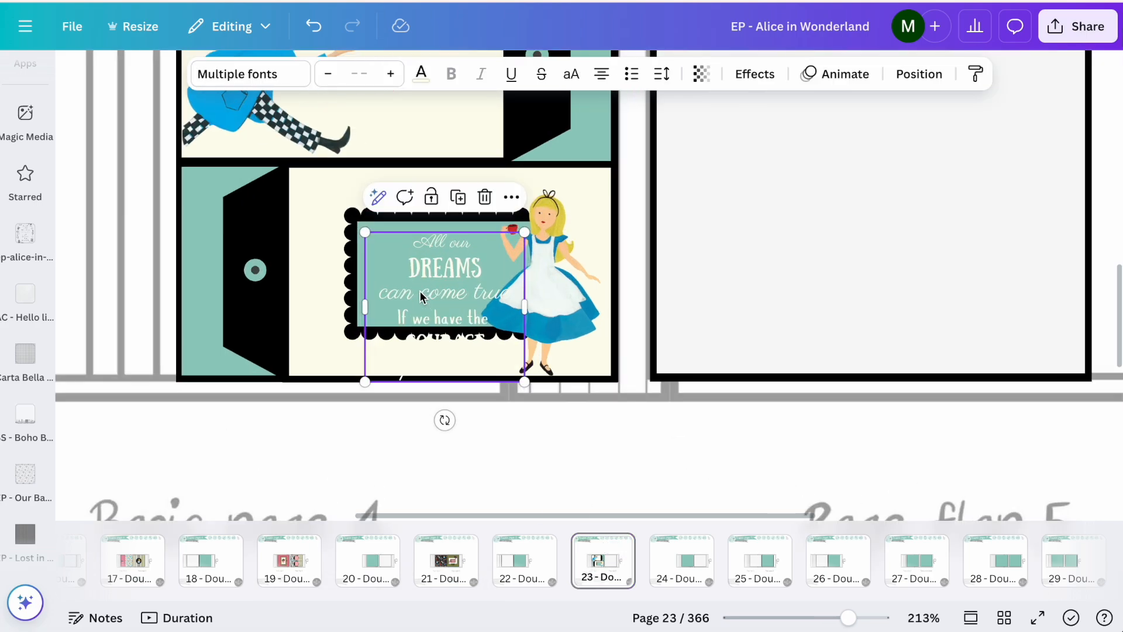
# Delete the "can come true" line from the pasted quote.
pyautogui.doubleClick(455, 203)
pyautogui.moveTo(454, 203); pyautogui.dragTo(507, 205)
pyautogui.tripleClick(497, 283)
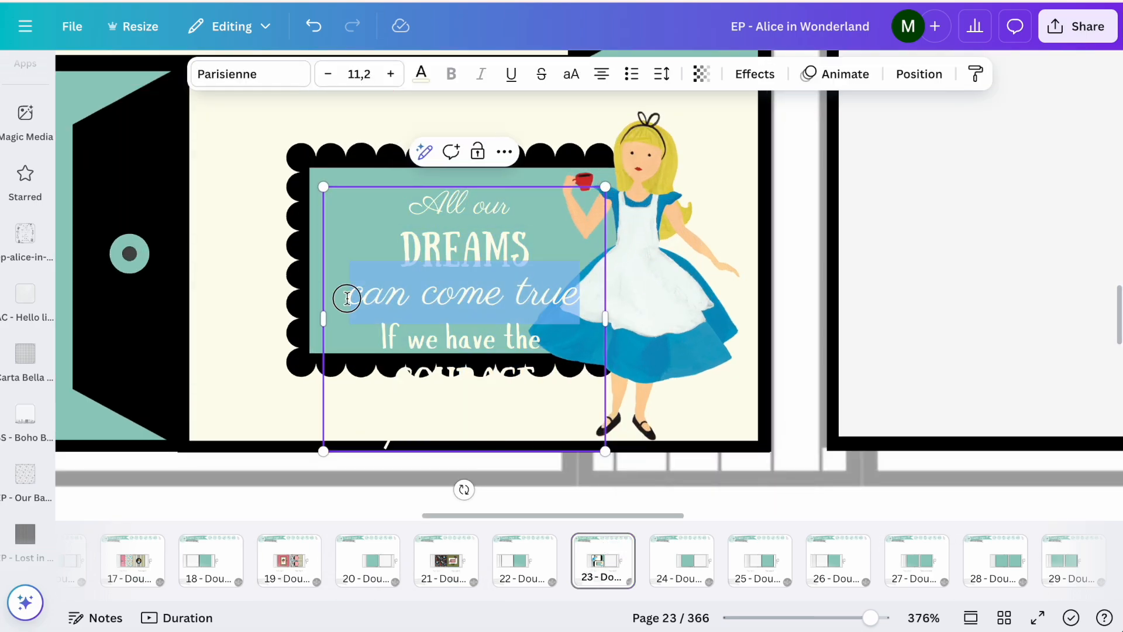
pyautogui.press('BackSpace')
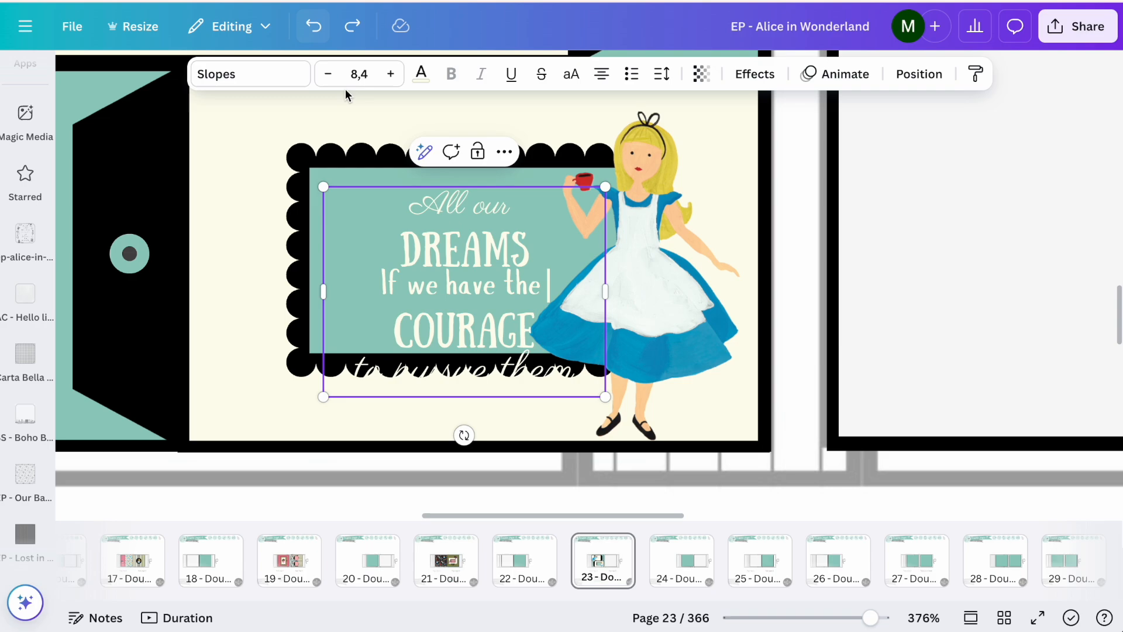
# Remove the "All our DREAMS" lines from the quote and replace "If we have the" with "Would you like".
pyautogui.tripleClick(450, 202)
pyautogui.hotkey('ctrl', 'v')
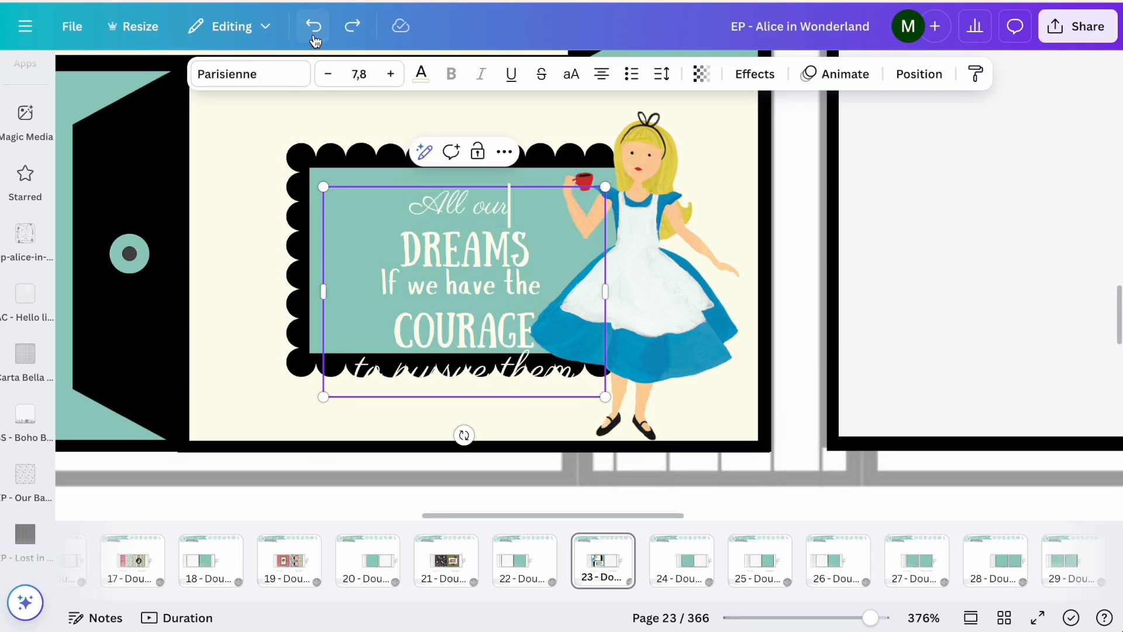
pyautogui.click(513, 302)
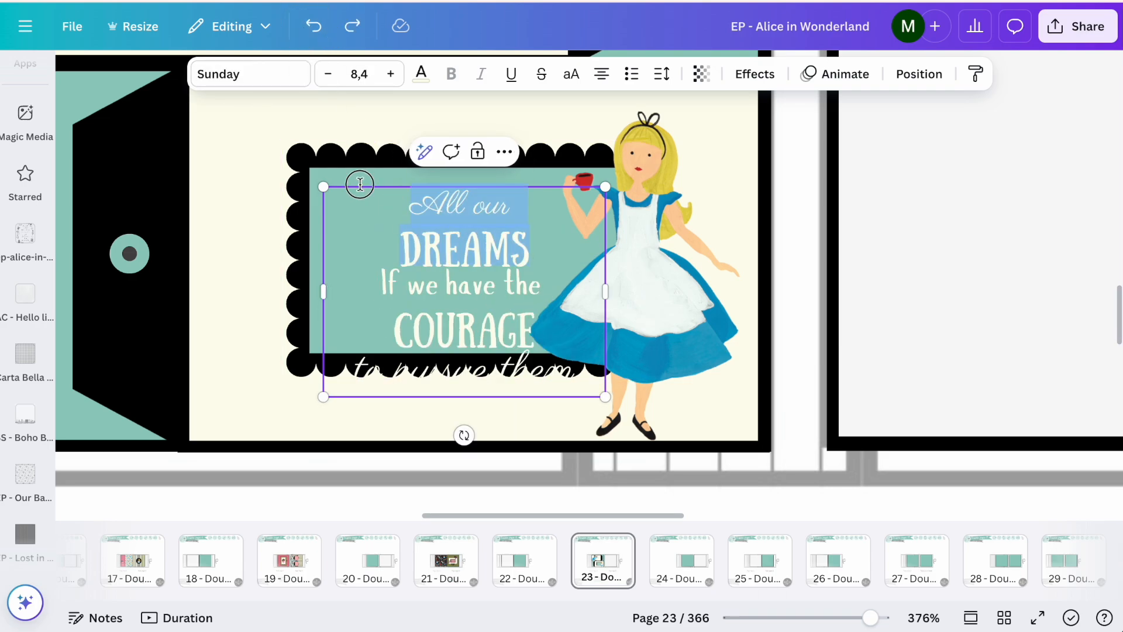
pyautogui.press('BackSpace')
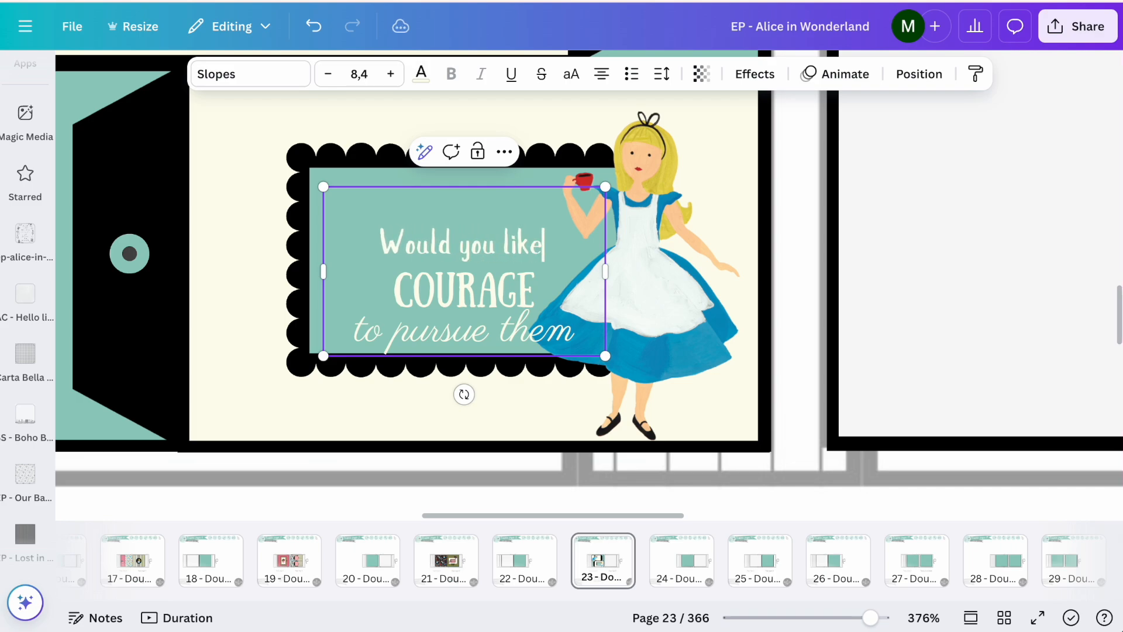
# Complete the quote's first line as "Would you like an" and replace "COURAGE" with "ADVENTURE" in the same lettering style.
pyautogui.tripleClick(355, 282)
pyautogui.write('Adventure')
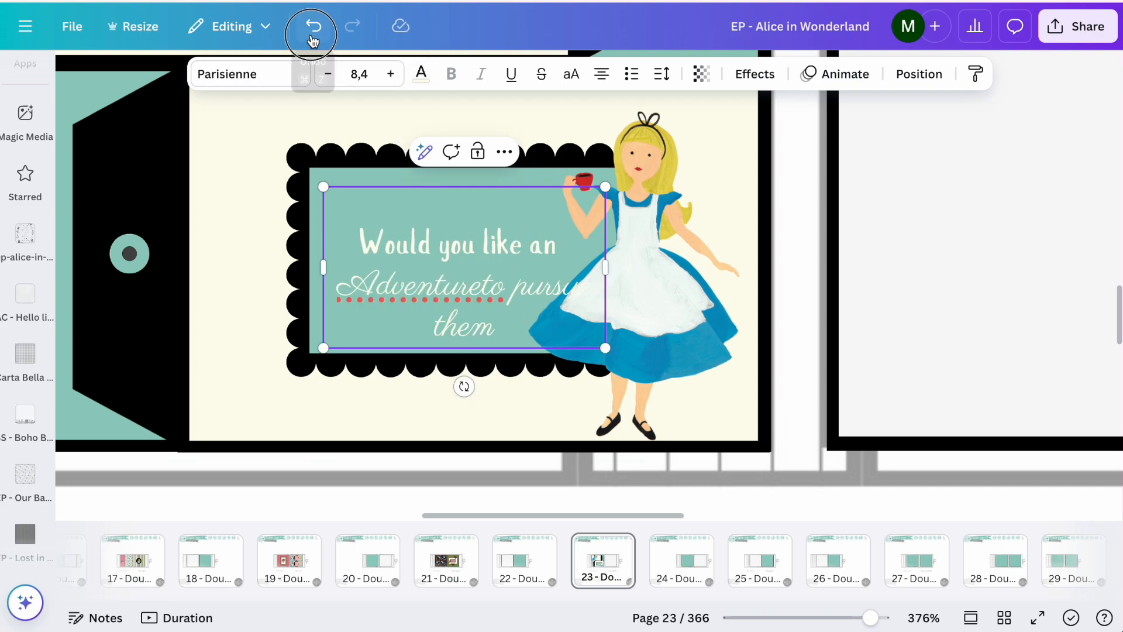
pyautogui.click(312, 37)
pyautogui.write('ADVENTURE')
# Replace the quote's "to pursue them" line with a copy of the "Would you like an" line.
pyautogui.tripleClick(343, 332)
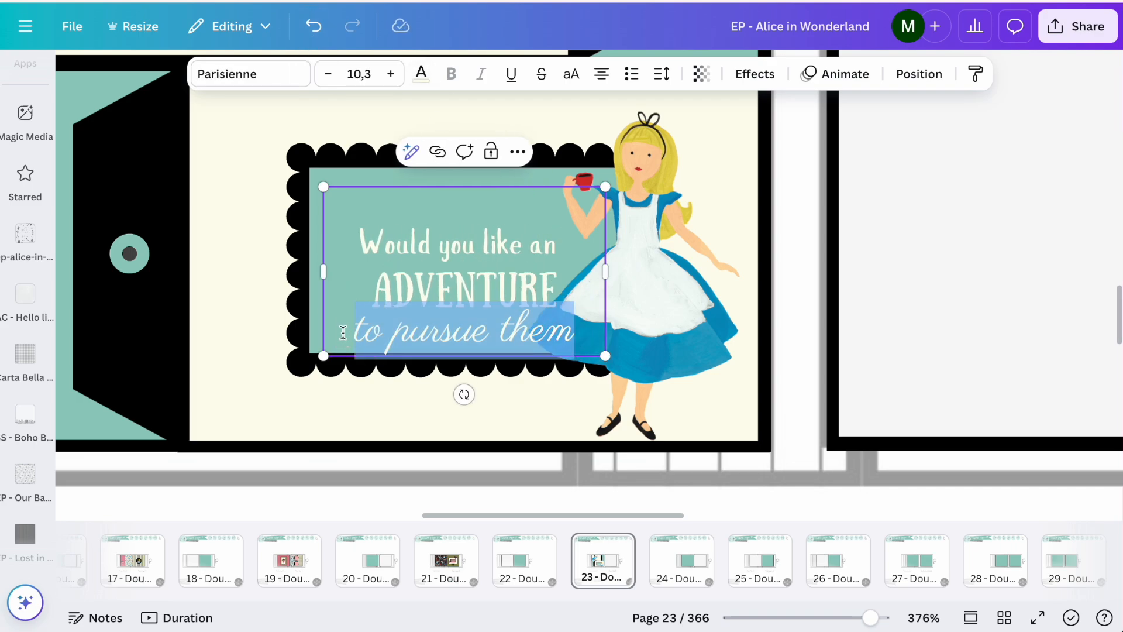
pyautogui.press('BackSpace')
pyautogui.moveTo(560, 246); pyautogui.dragTo(334, 244)
pyautogui.press('super+c')
pyautogui.click(446, 332)
pyautogui.press('super+v')
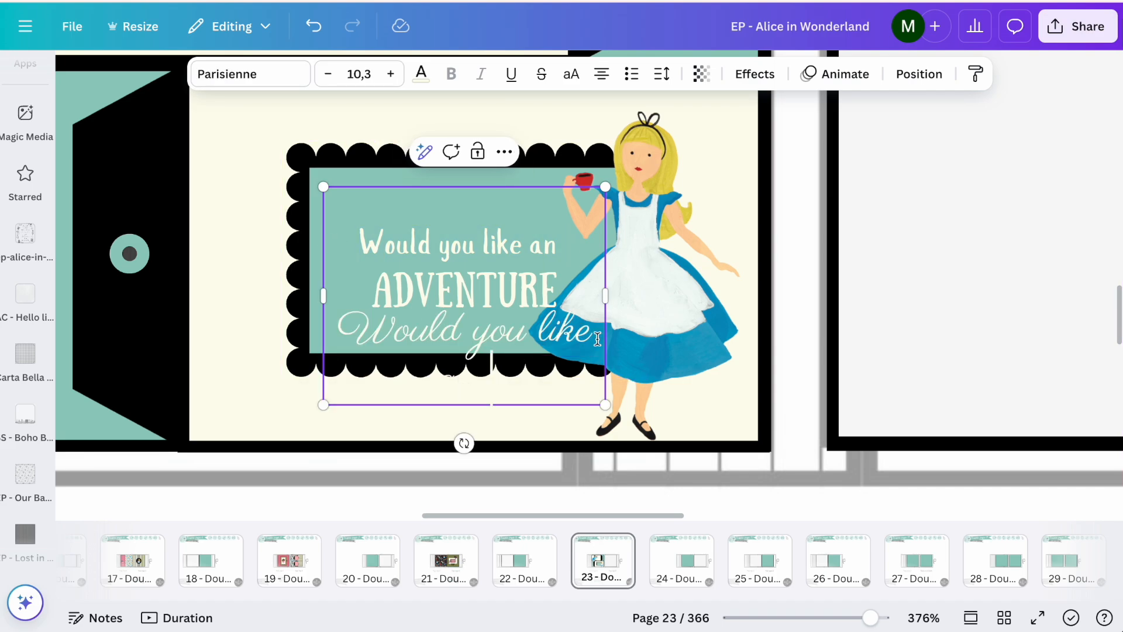
# Set the copied line to the Slopes font and rewrite it as "or shall we have our TEA FIRST?".
pyautogui.moveTo(597, 338); pyautogui.dragTo(343, 320)
pyautogui.click(250, 74)
pyautogui.click(108, 449)
pyautogui.click(332, 120)
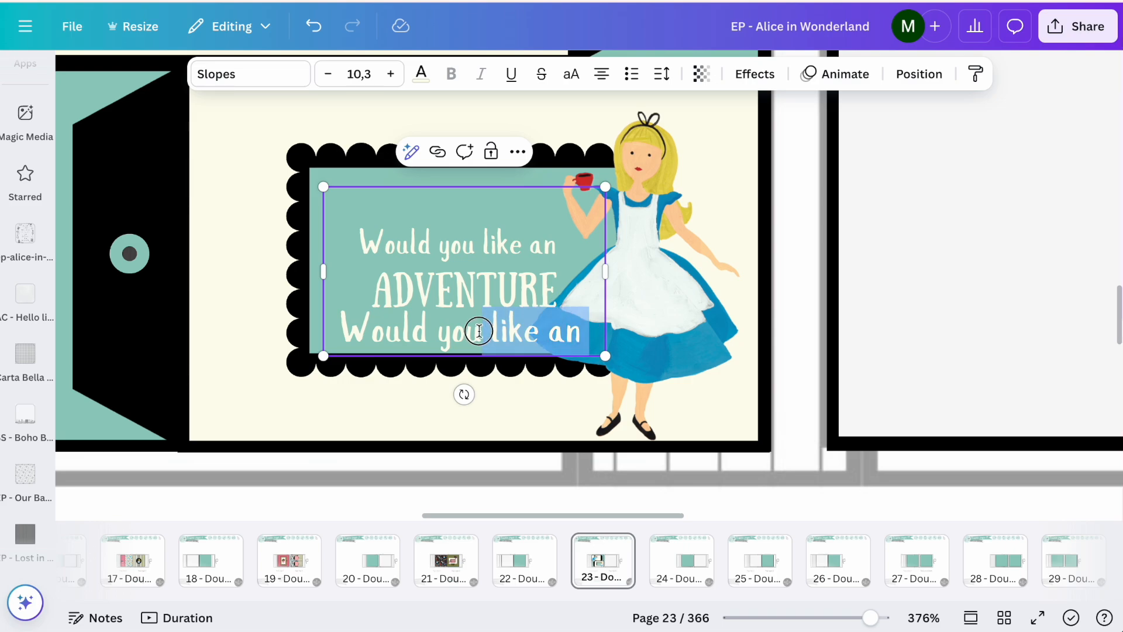
pyautogui.write('our')
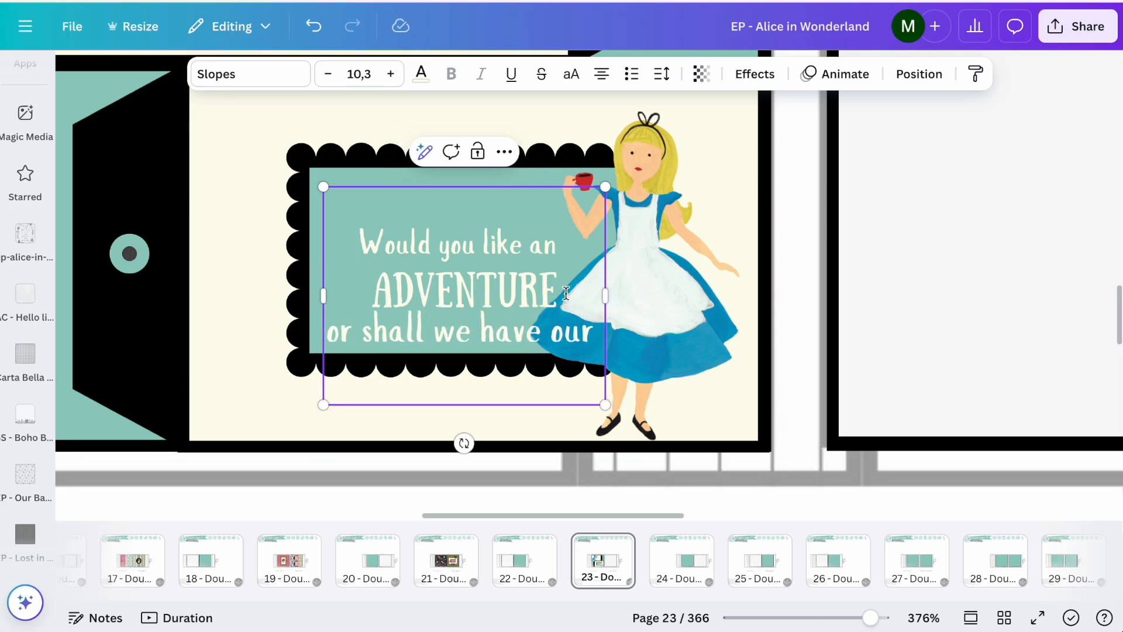
pyautogui.write(' TEA FIRST?')
# Scale the quote down to fit inside the mat beside Alice and set "ADVENTURE" to size 7,9.
pyautogui.moveTo(606, 405); pyautogui.dragTo(522, 340)
pyautogui.moveTo(441, 300); pyautogui.dragTo(447, 299)
pyautogui.moveTo(529, 261); pyautogui.dragTo(583, 260)
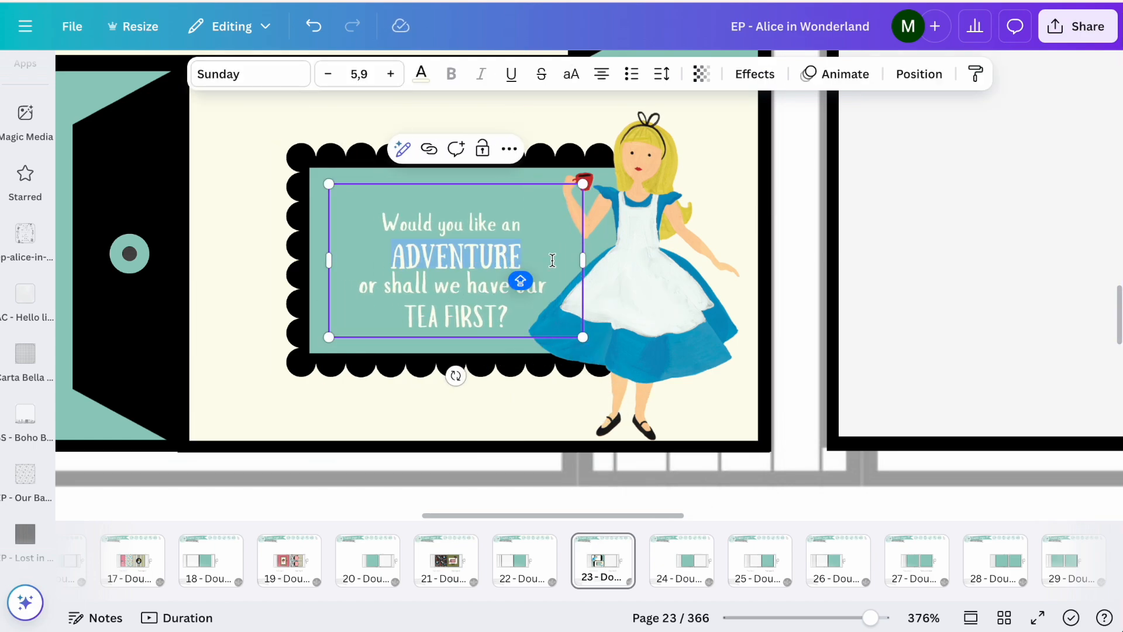
pyautogui.click(390, 74)
pyautogui.click(390, 74)
pyautogui.press('Escape')
pyautogui.moveTo(498, 278); pyautogui.dragTo(475, 266)
pyautogui.click(339, 246)
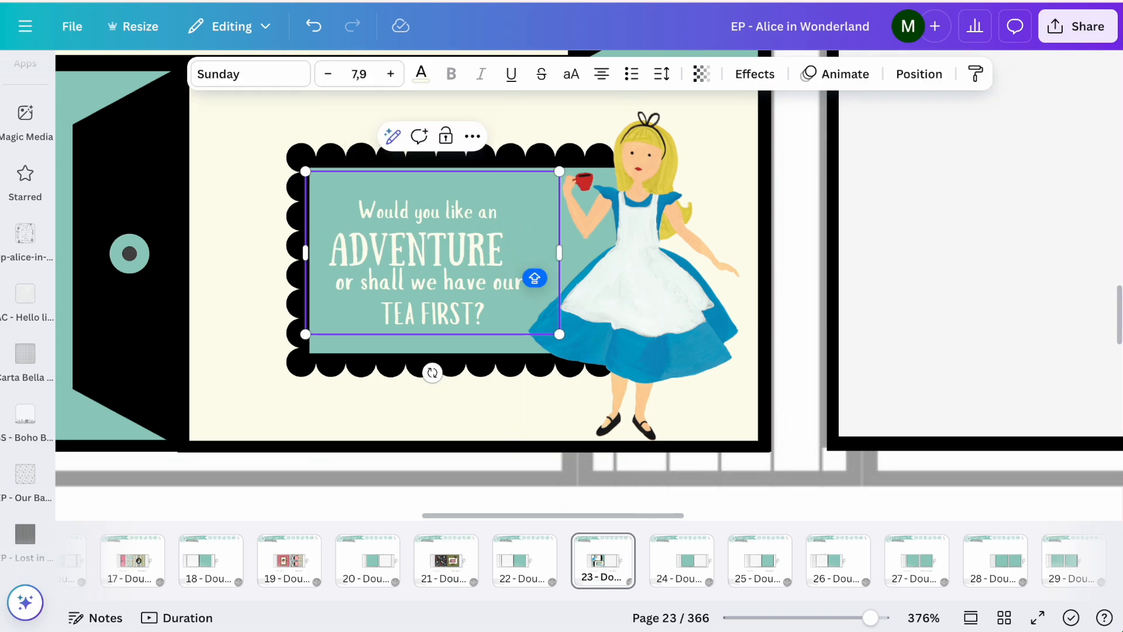
# Add a separate text "now" in the Slopes font and place it directly after "ADVENTURE".
pyautogui.click(486, 120)
pyautogui.click(466, 218)
pyautogui.press('super+c')
pyautogui.press('super+v')
pyautogui.click(497, 292)
pyautogui.press('super+a')
pyautogui.write('N')
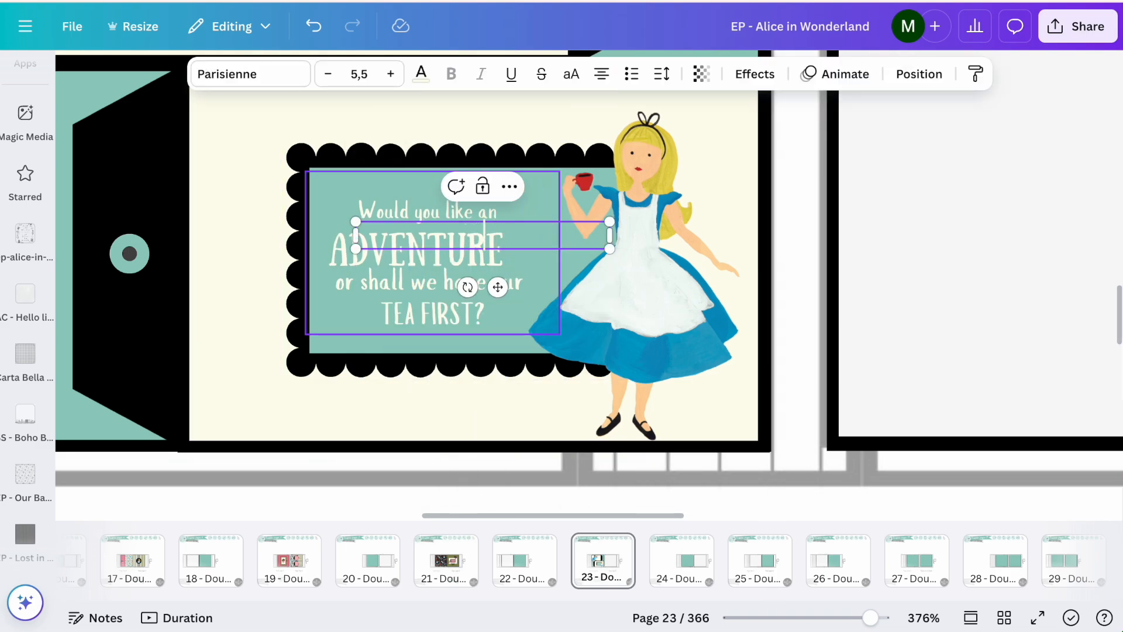
pyautogui.click(251, 74)
pyautogui.click(106, 414)
pyautogui.moveTo(539, 284); pyautogui.dragTo(508, 258)
pyautogui.moveTo(651, 268); pyautogui.dragTo(689, 272)
pyautogui.click(565, 369)
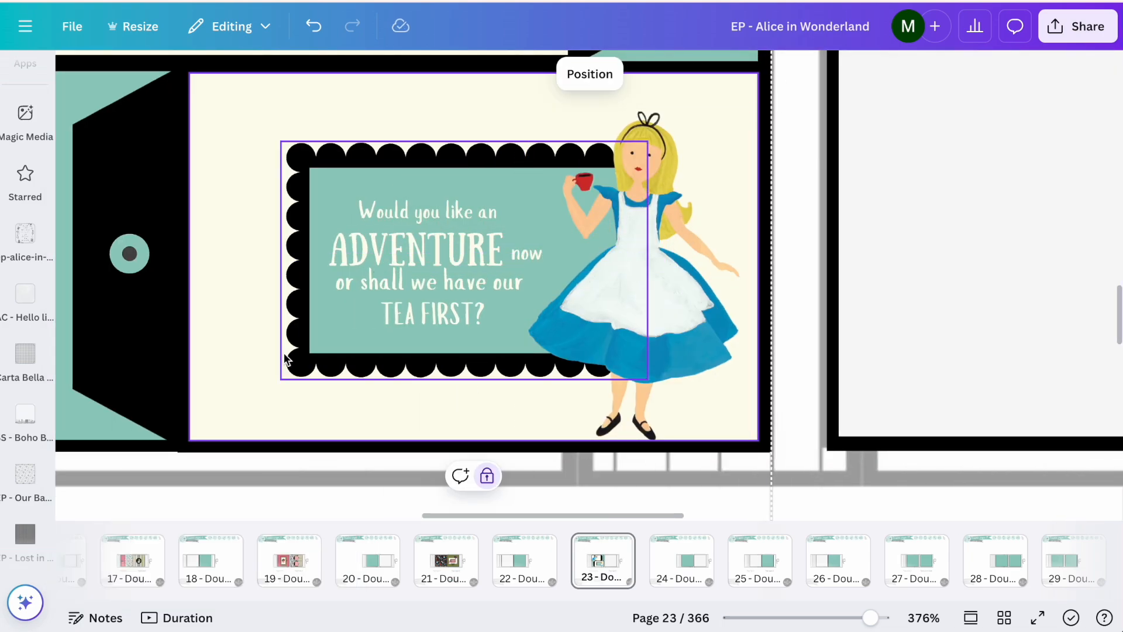
# Enlarge "TEA FIRST?", slightly reduce "ADVENTURE", and move "now" closer to it.
pyautogui.click(455, 297)
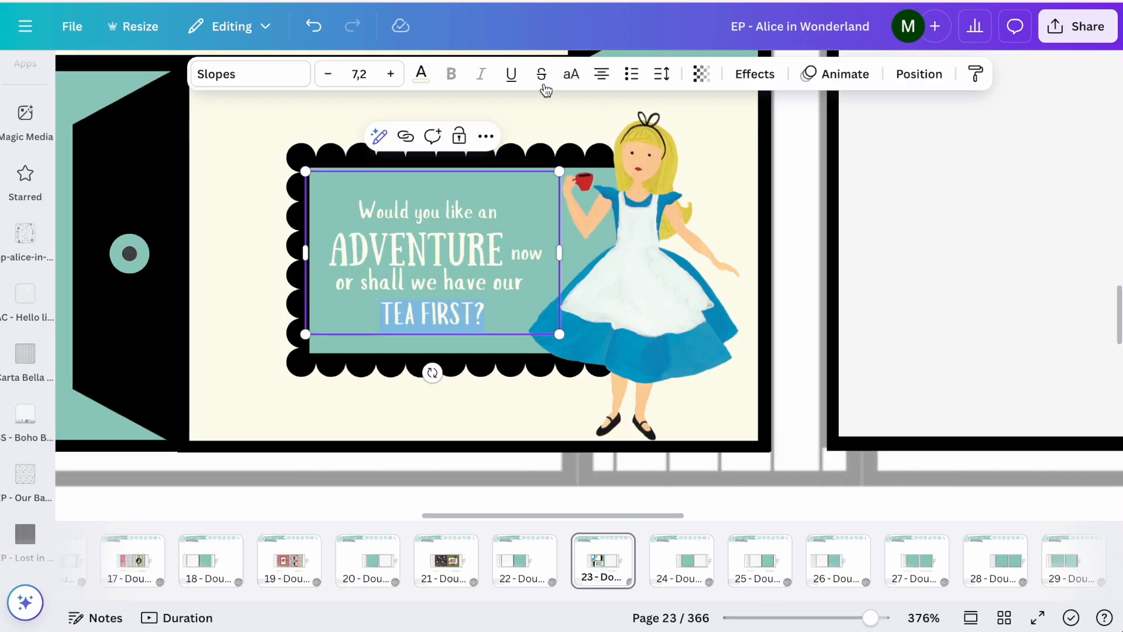
pyautogui.moveTo(500, 319); pyautogui.dragTo(364, 319)
pyautogui.hotkey('ctrl', 'z')
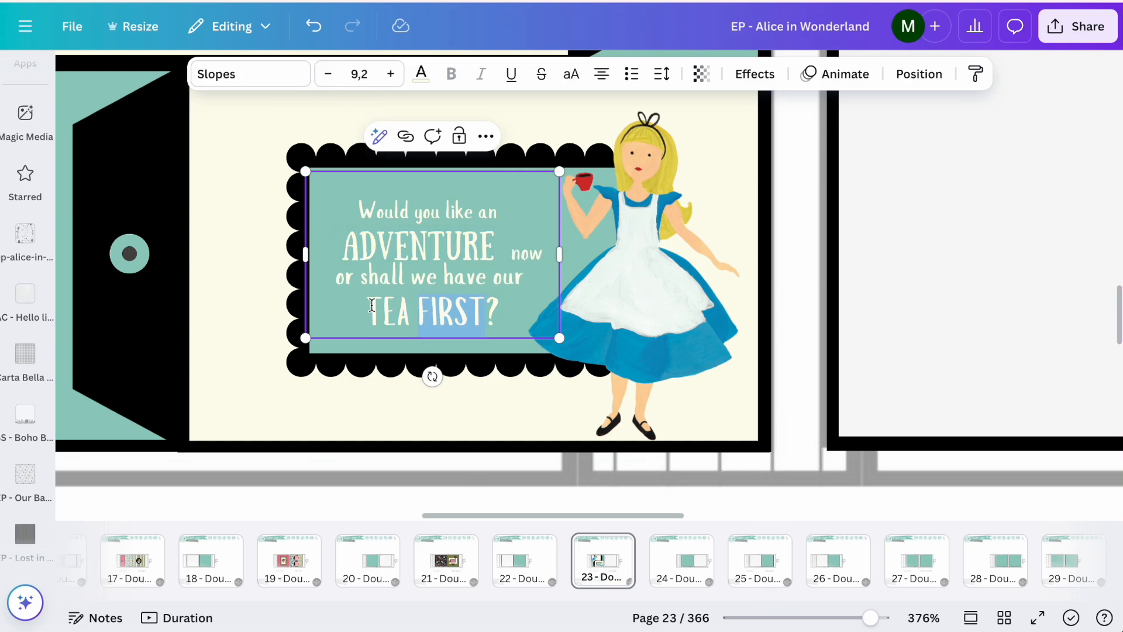
pyautogui.click(327, 75)
pyautogui.click(489, 447)
pyautogui.moveTo(530, 251); pyautogui.dragTo(519, 249)
pyautogui.click(361, 410)
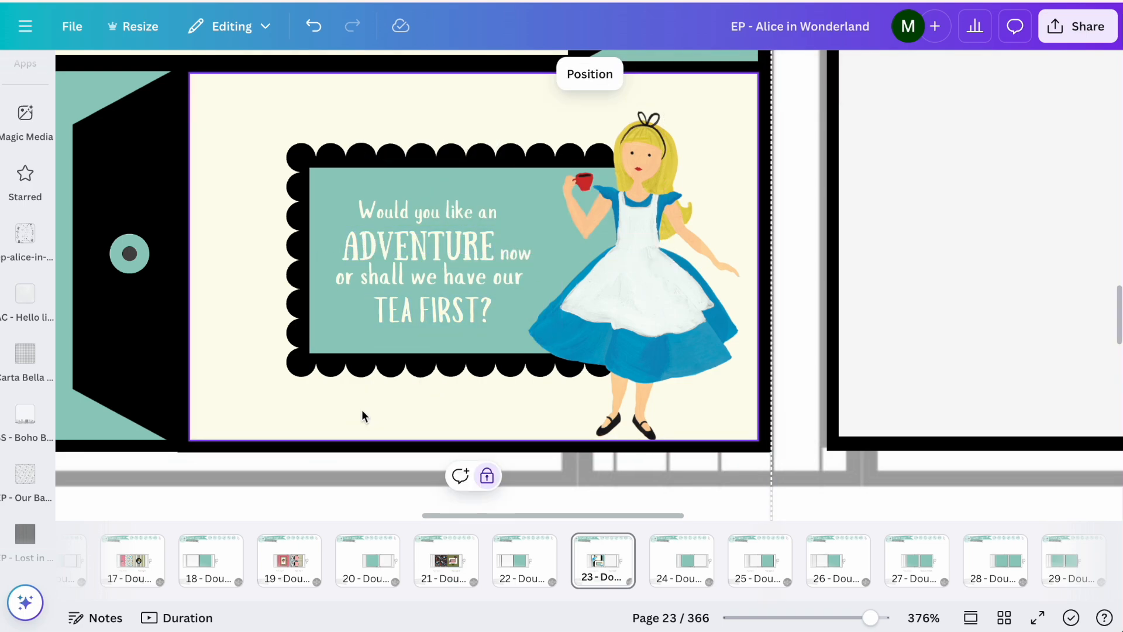
# Group the quote with the word "now", then enlarge and reposition the group to fill the mat beside Alice.
pyautogui.click(374, 204)
pyautogui.keyDown('shift'); pyautogui.click(527, 256); pyautogui.keyUp('shift')
pyautogui.click(443, 138)
pyautogui.moveTo(665, 170); pyautogui.dragTo(721, 145)
pyautogui.moveTo(454, 244); pyautogui.dragTo(453, 249)
# Fill the scalloped mat's teal inner panel with light pink #ffe7ed.
pyautogui.click(336, 351)
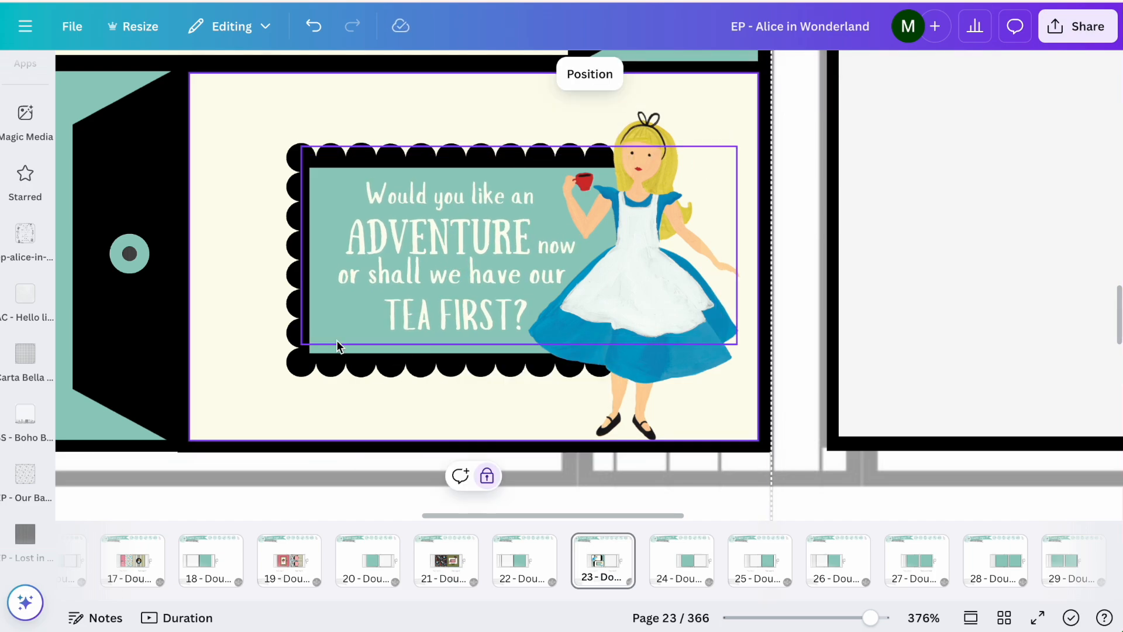
pyautogui.click(337, 351)
pyautogui.click(436, 73)
pyautogui.click(91, 441)
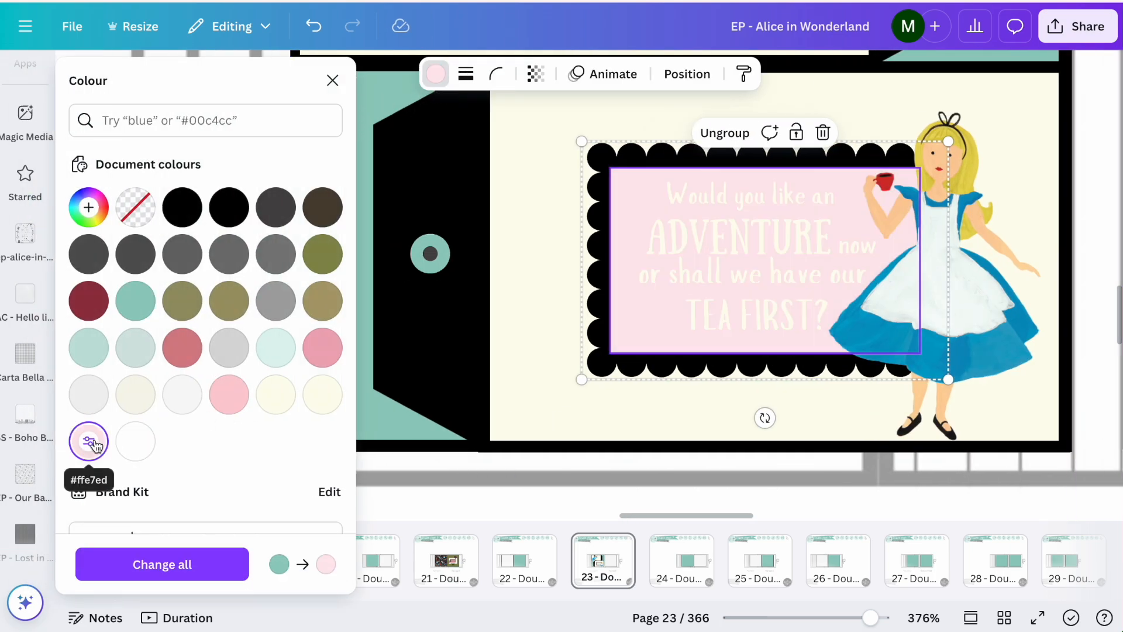
# Colour the whole quote, including "now", in the document's olive green.
pyautogui.click(699, 257)
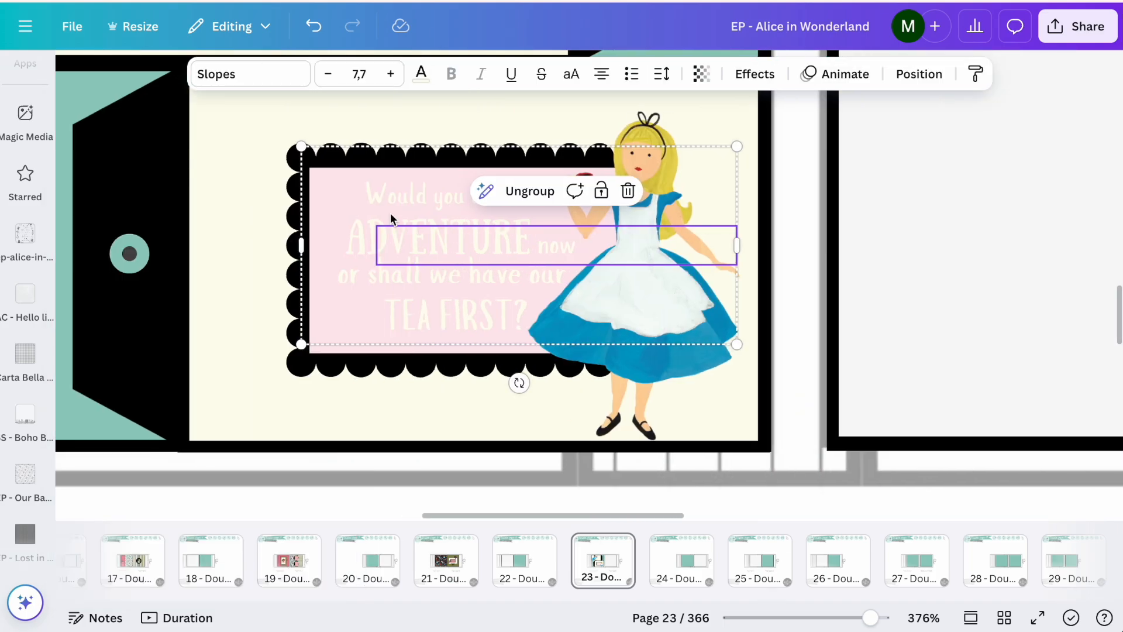
pyautogui.click(421, 74)
pyautogui.click(275, 293)
pyautogui.click(727, 281)
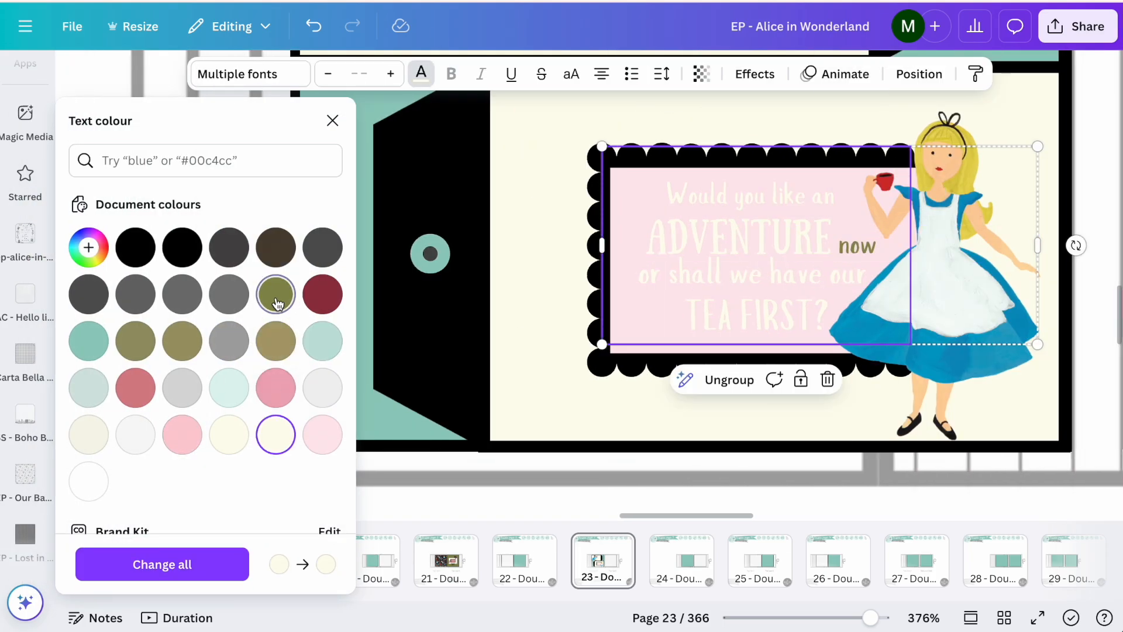
pyautogui.click(276, 295)
pyautogui.click(512, 451)
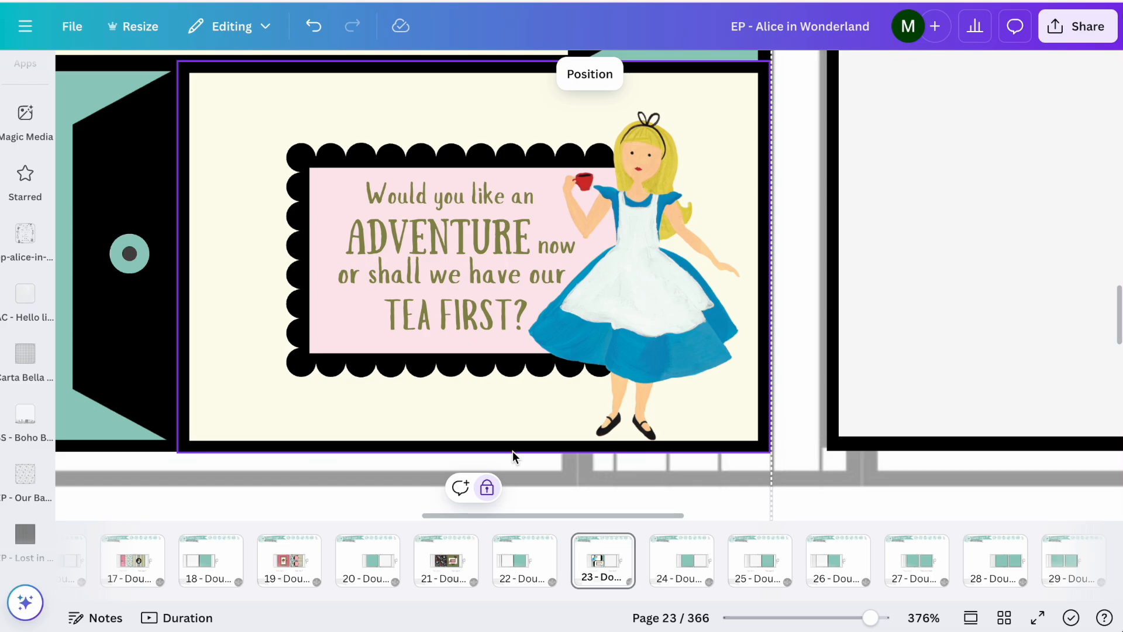
# Open the ephemera folder of the first Alice in Wonderland collection.
pyautogui.scroll(-5, 512, 451)
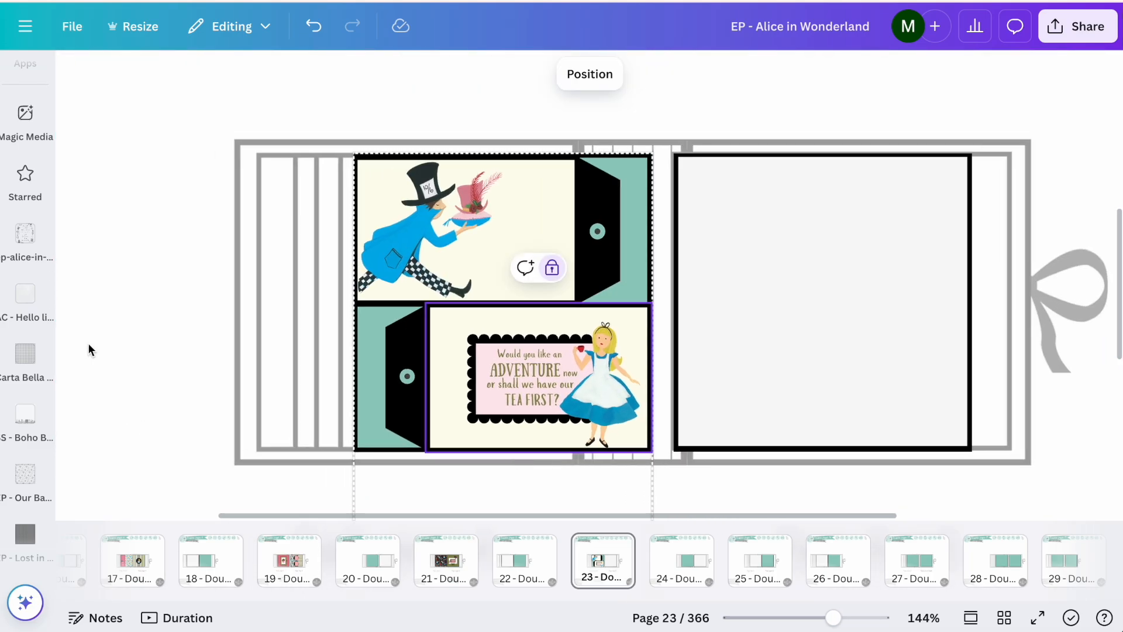
pyautogui.click(25, 234)
pyautogui.scroll(-10, 139, 236)
pyautogui.scroll(-20, 138, 237)
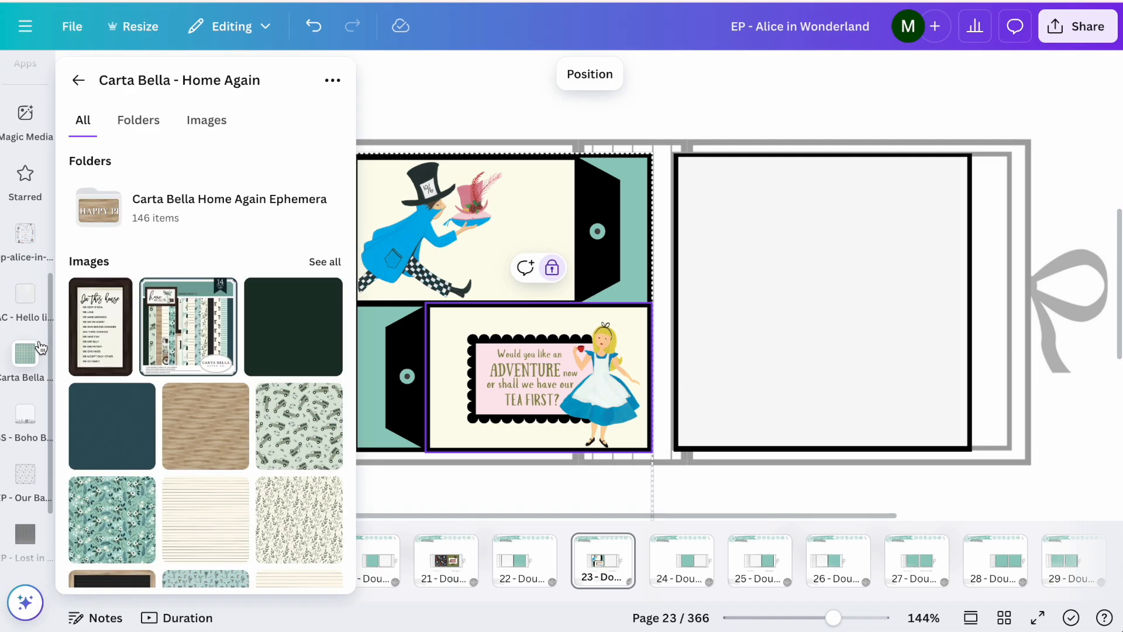
pyautogui.click(14, 233)
pyautogui.click(71, 80)
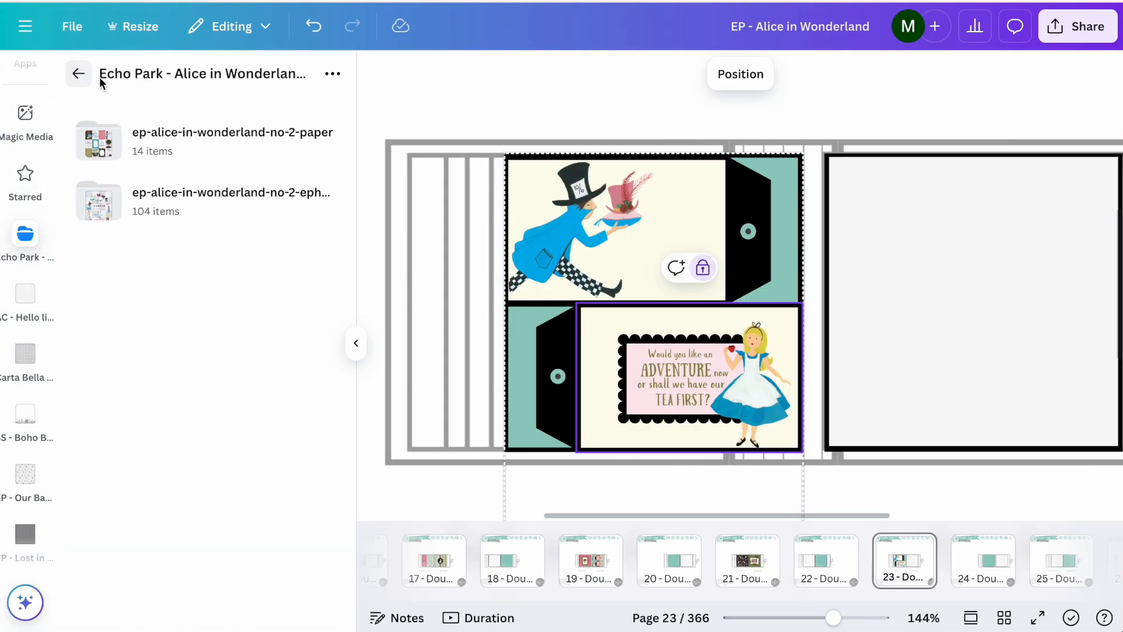
pyautogui.click(227, 143)
# Add the brown mouse with the blue bow tie from the ephemera and shrink it to a small cut-out.
pyautogui.scroll(-15, 218, 369)
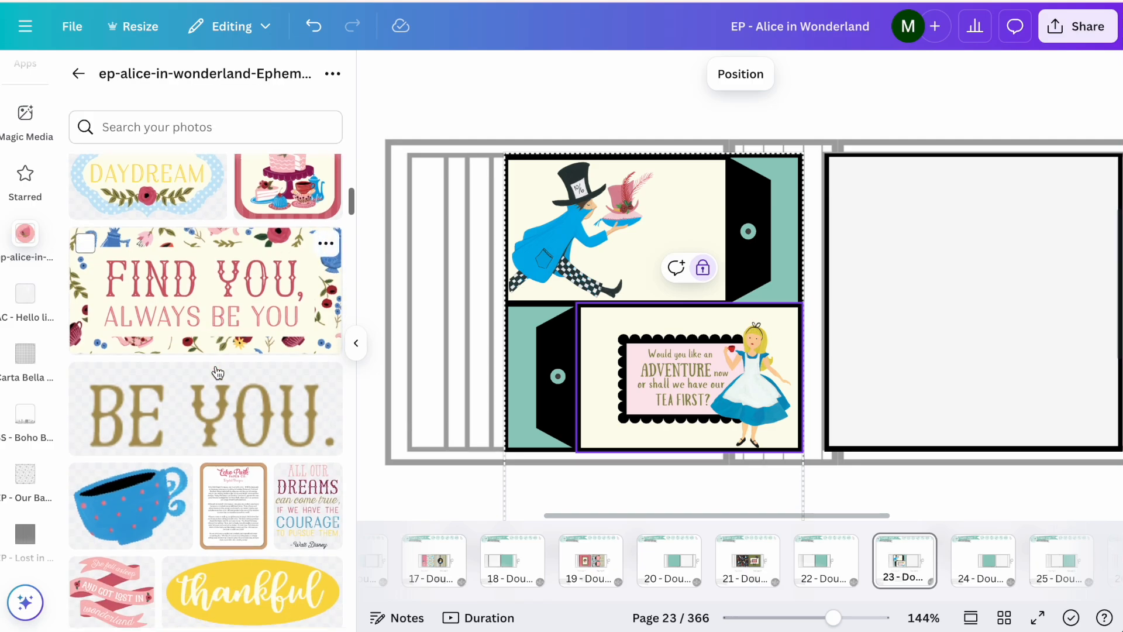
pyautogui.scroll(-5, 217, 373)
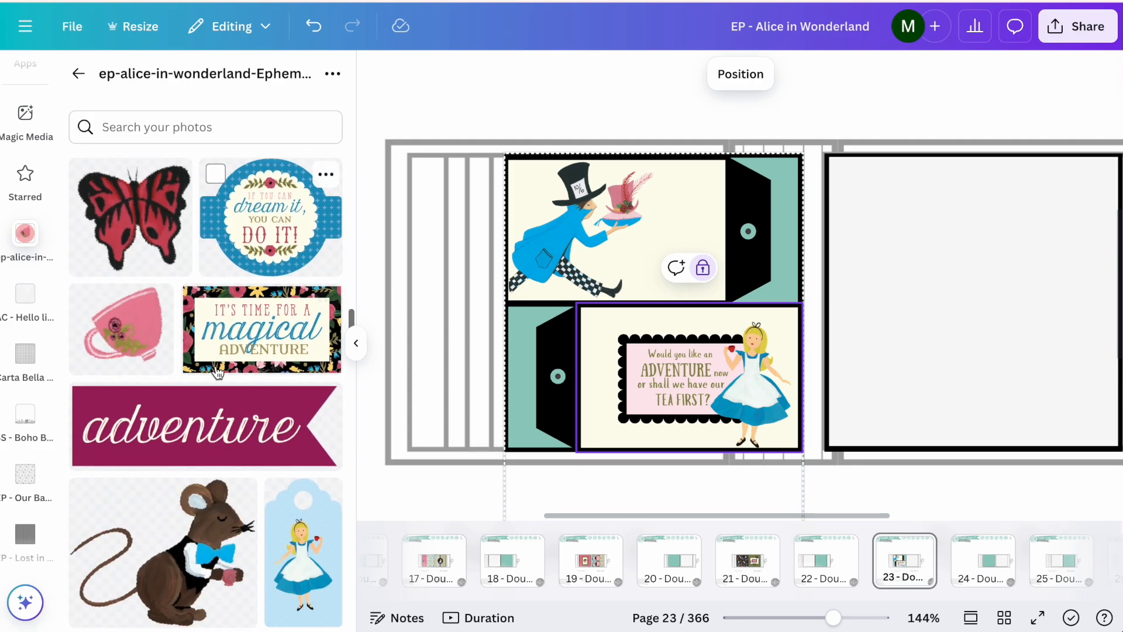
pyautogui.click(164, 518)
pyautogui.scroll(-5, 738, 363)
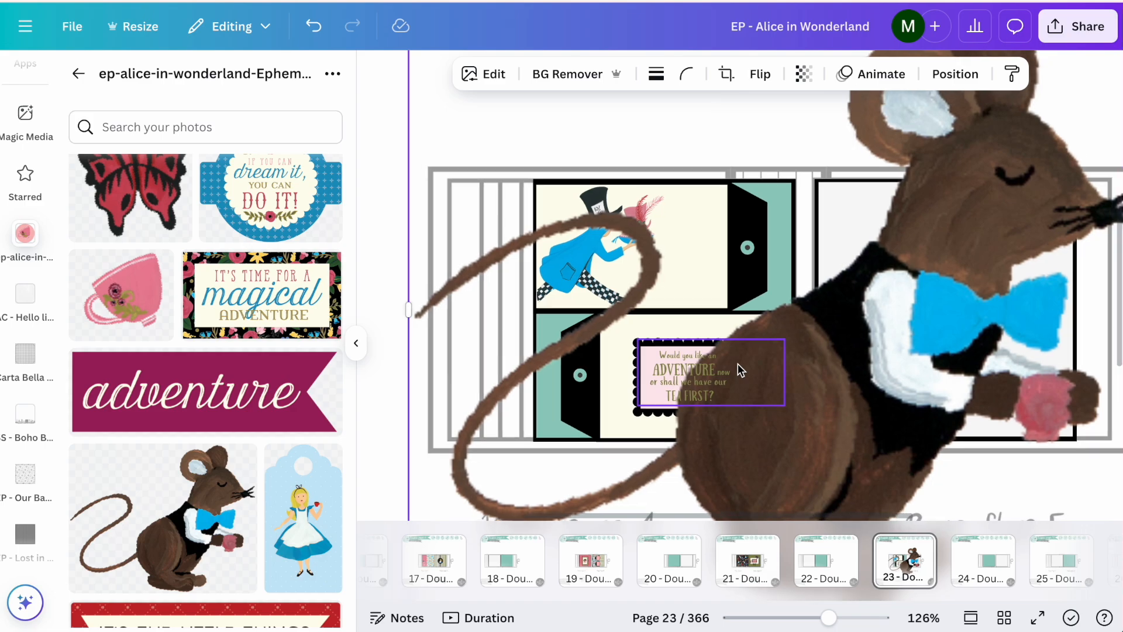
pyautogui.moveTo(1005, 141); pyautogui.dragTo(554, 497)
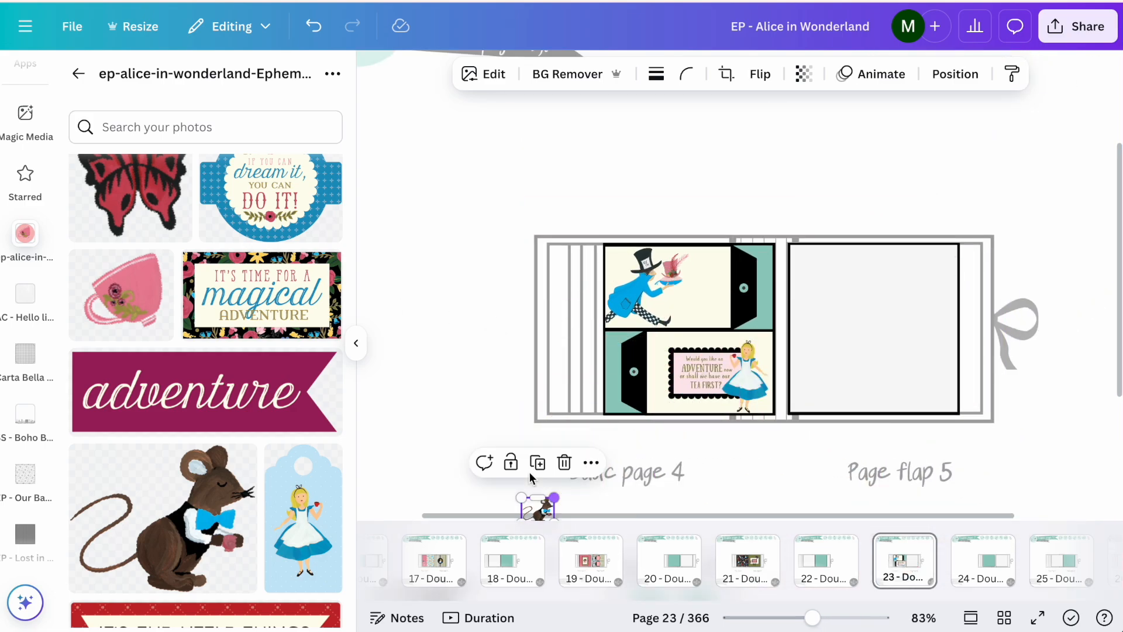
pyautogui.click(355, 348)
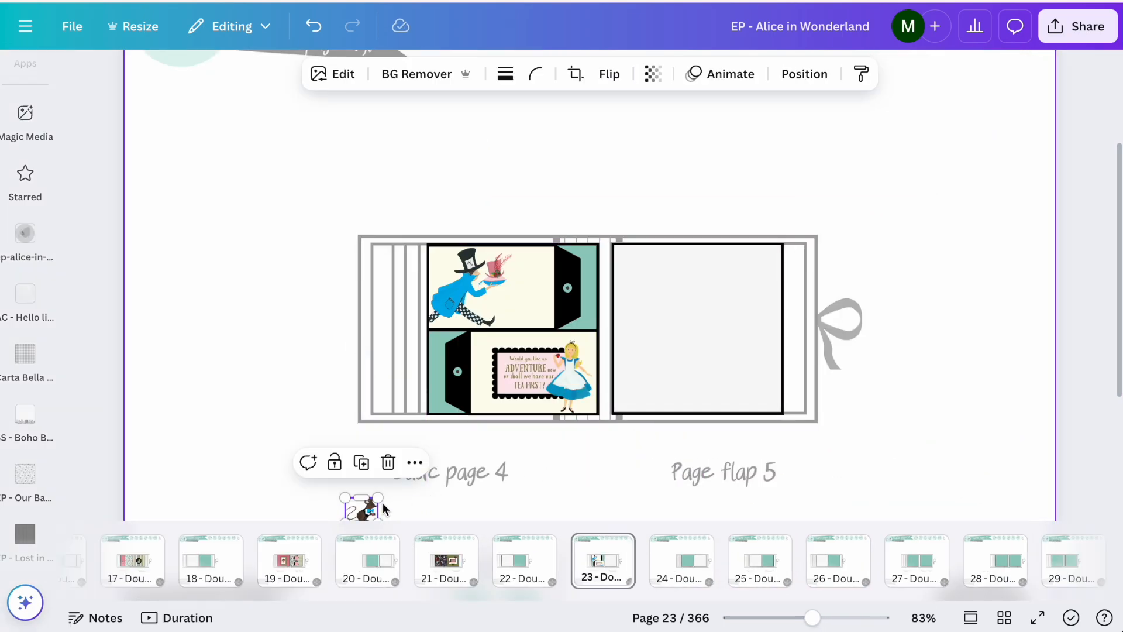
# Place the mouse over the scalloped mat's lower corner opposite Alice and reduce it slightly further.
pyautogui.moveTo(358, 515); pyautogui.dragTo(488, 397)
pyautogui.scroll(5, 488, 397)
pyautogui.scroll(10, 485, 396)
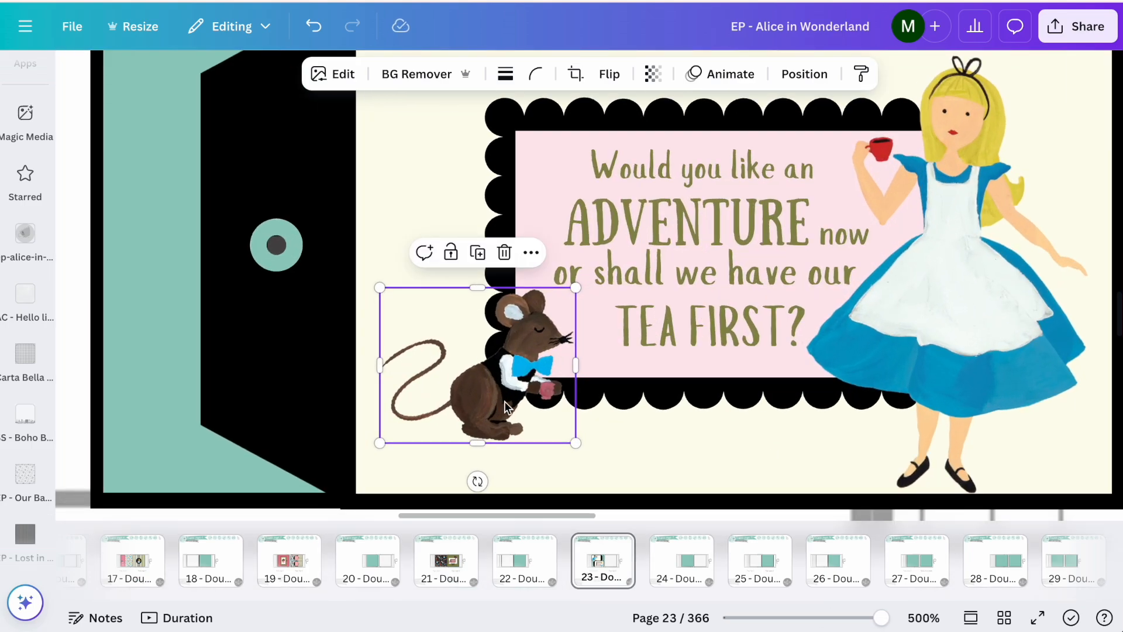
pyautogui.moveTo(578, 443); pyautogui.dragTo(551, 421)
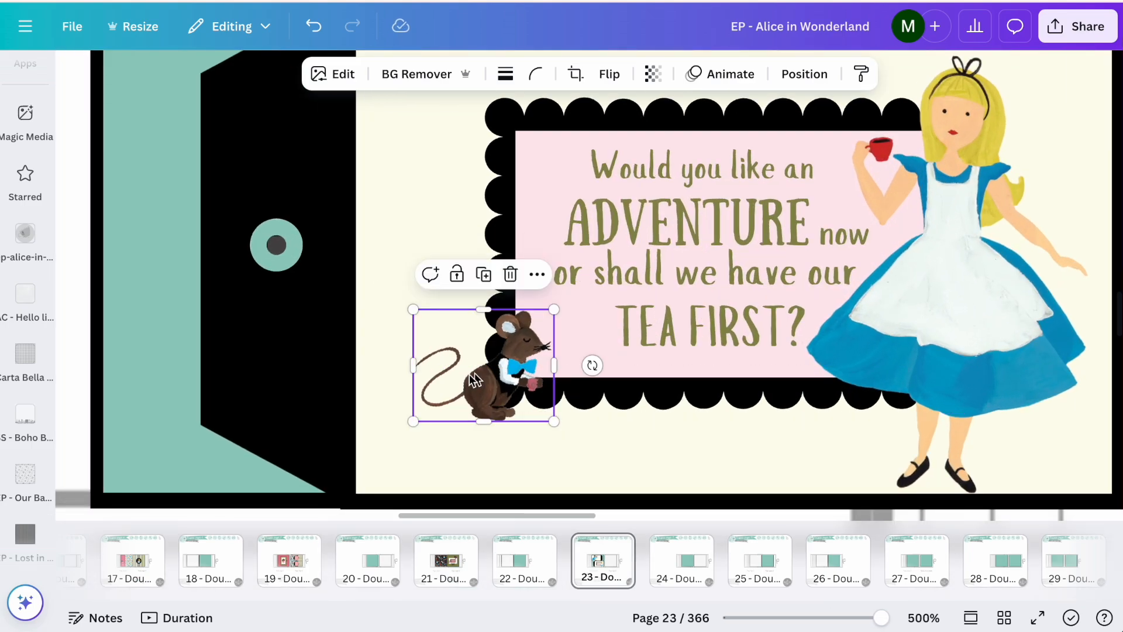
pyautogui.click(272, 431)
# Recolour the black scalloped frame around the quote to match the olive green lettering.
pyautogui.scroll(-5, 271, 432)
pyautogui.click(491, 242)
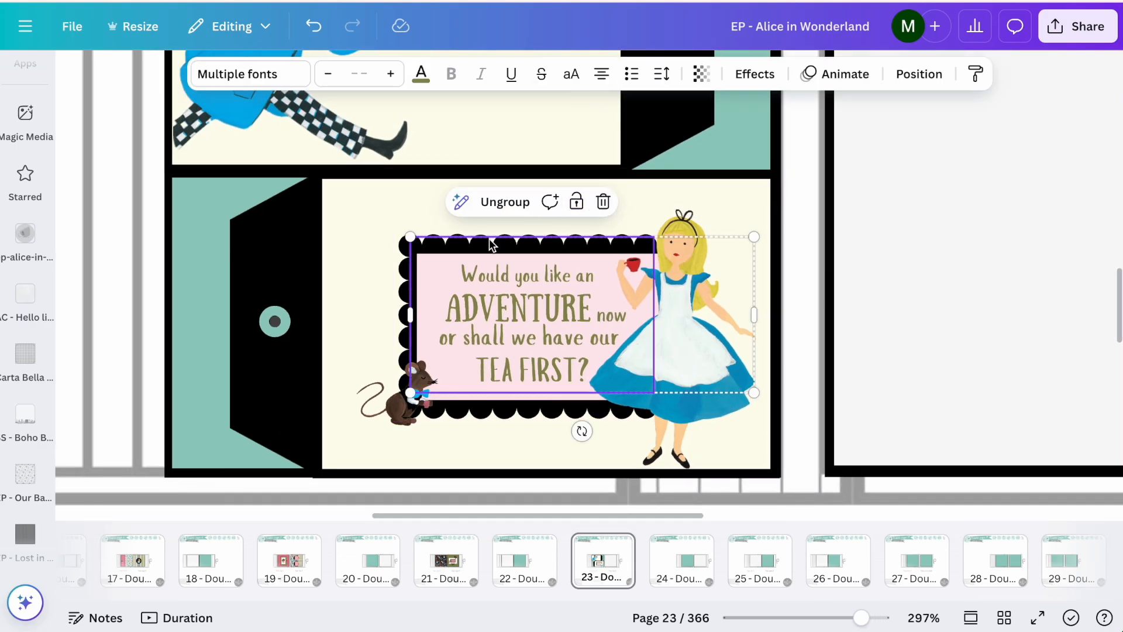
pyautogui.click(402, 253)
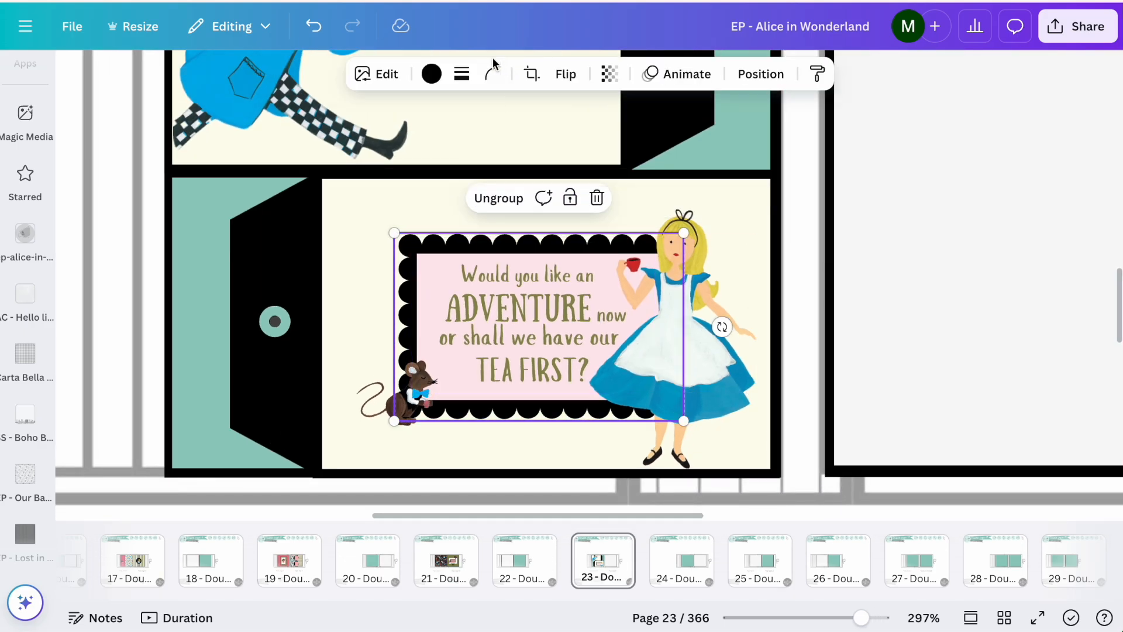
pyautogui.click(433, 75)
pyautogui.click(275, 293)
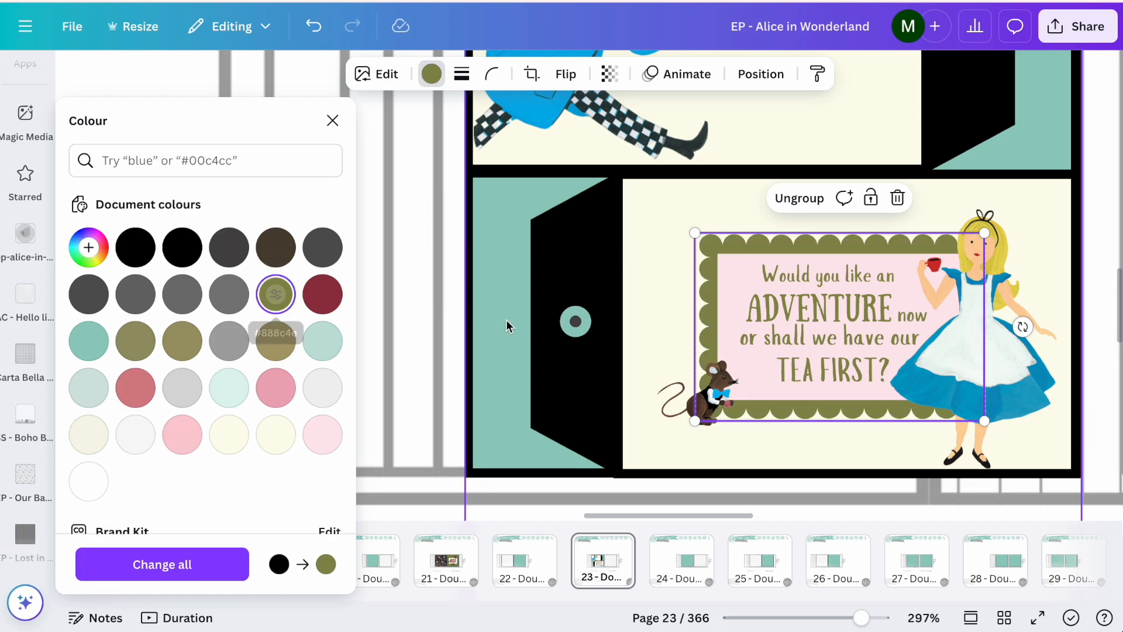
pyautogui.click(504, 321)
# Unlock the Basic page 4 layout and recolour the teal areas behind both tags with khaki #aca06f.
pyautogui.keyDown('ctrl'); pyautogui.scroll(-4, 507, 320); pyautogui.keyUp('ctrl')
pyautogui.click(802, 262)
pyautogui.scroll(2, 801, 262)
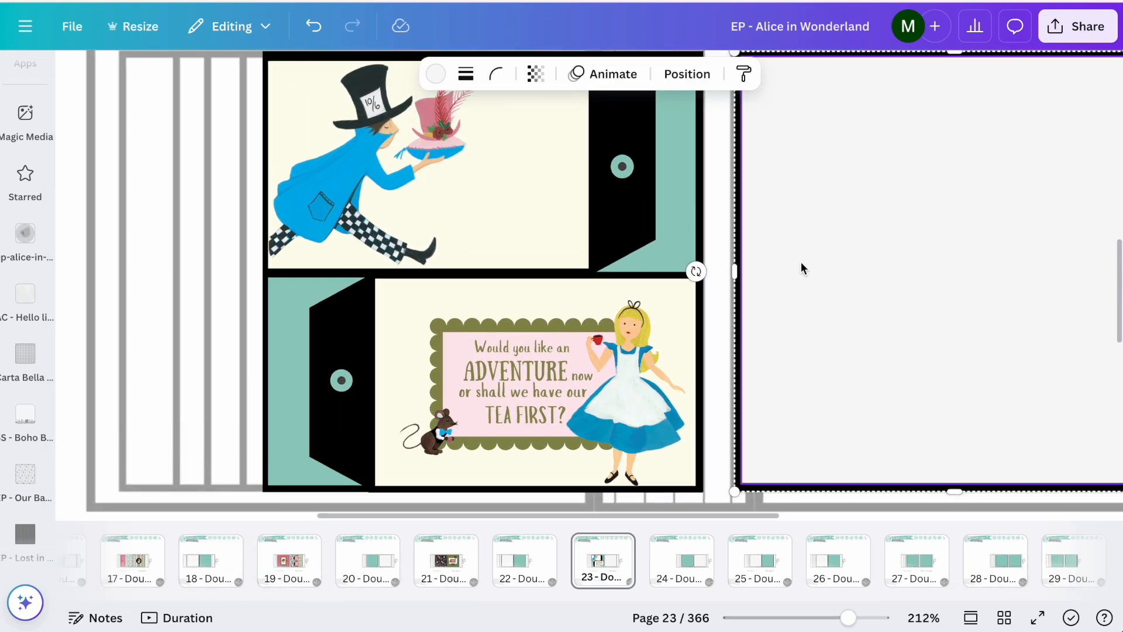
pyautogui.hscroll(1, 801, 261)
pyautogui.click(643, 203)
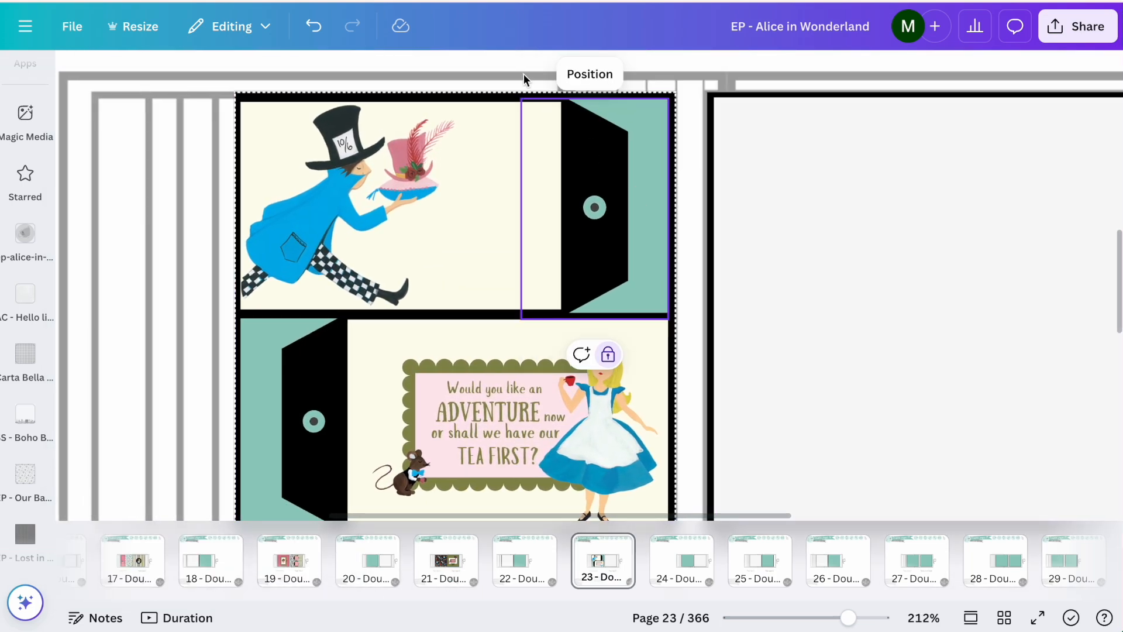
pyautogui.click(609, 340)
pyautogui.keyDown('ctrl'); pyautogui.scroll(-3, 549, 253); pyautogui.keyUp('ctrl')
pyautogui.click(436, 73)
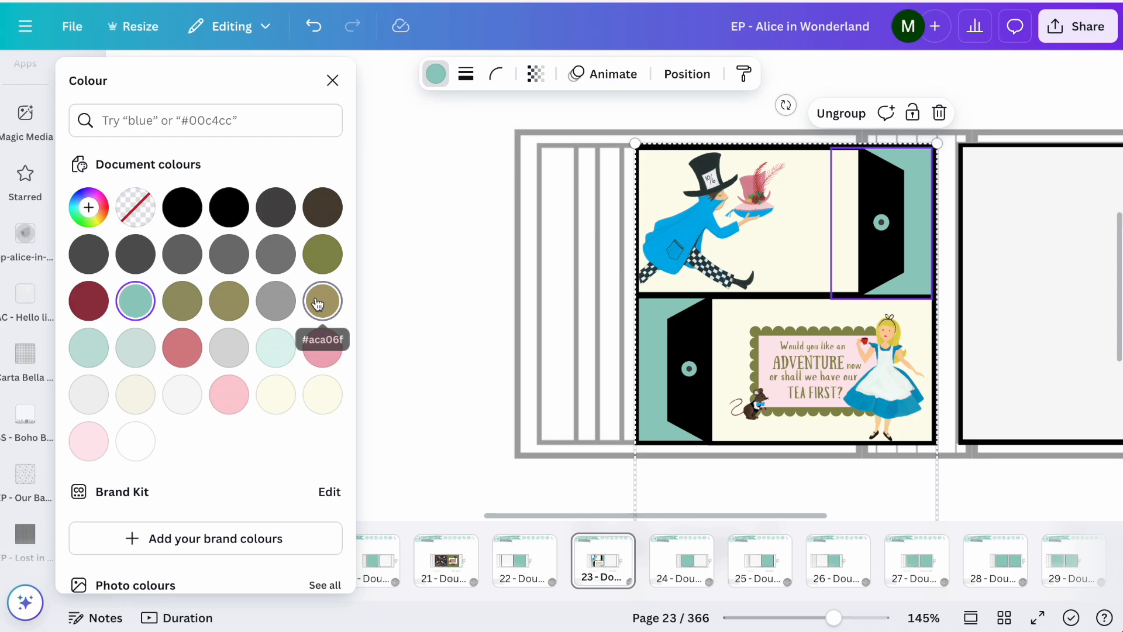
pyautogui.click(317, 302)
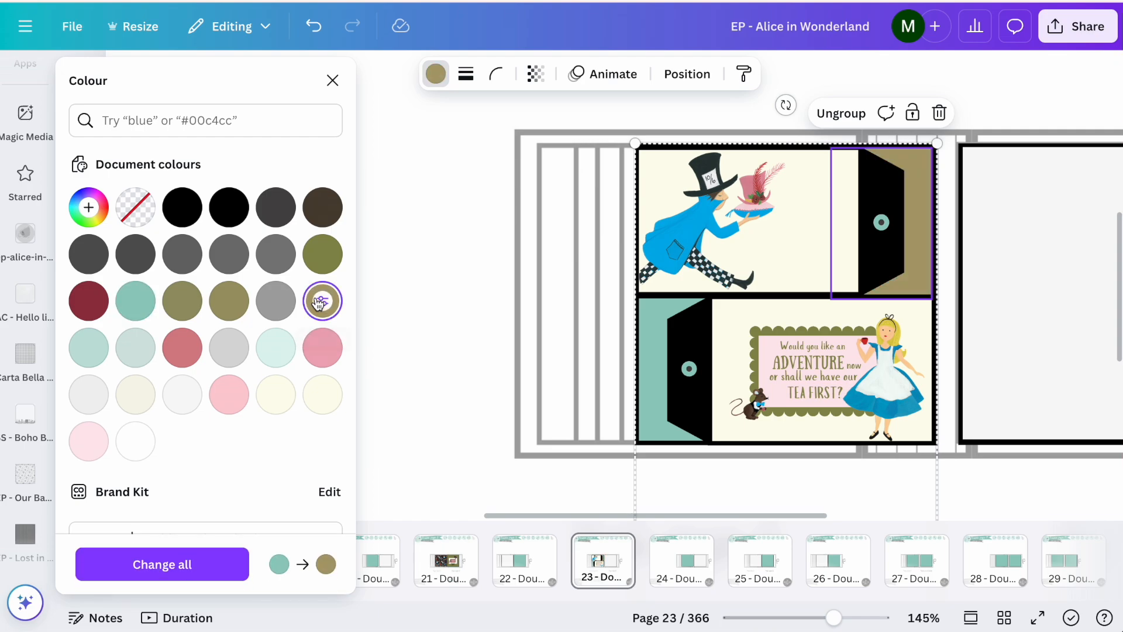
pyautogui.click(650, 326)
pyautogui.click(323, 301)
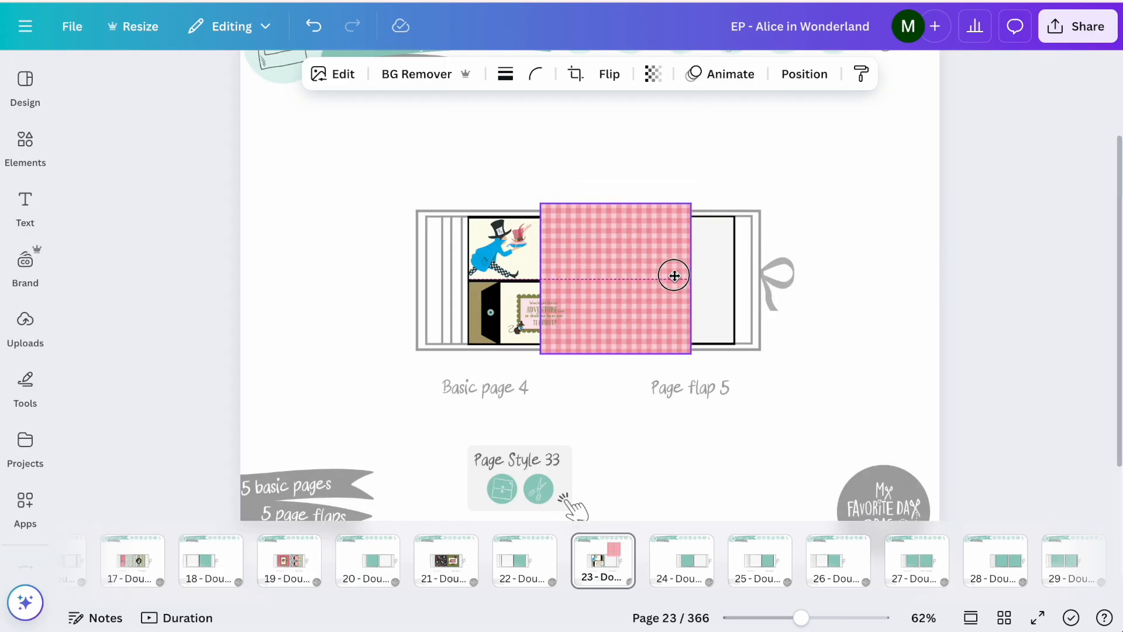
# Place the pink gingham paper on Page flap 5 and fit it inside the black border.
pyautogui.moveTo(674, 276); pyautogui.dragTo(841, 275)
pyautogui.click(667, 288)
pyautogui.moveTo(745, 253); pyautogui.dragTo(709, 260)
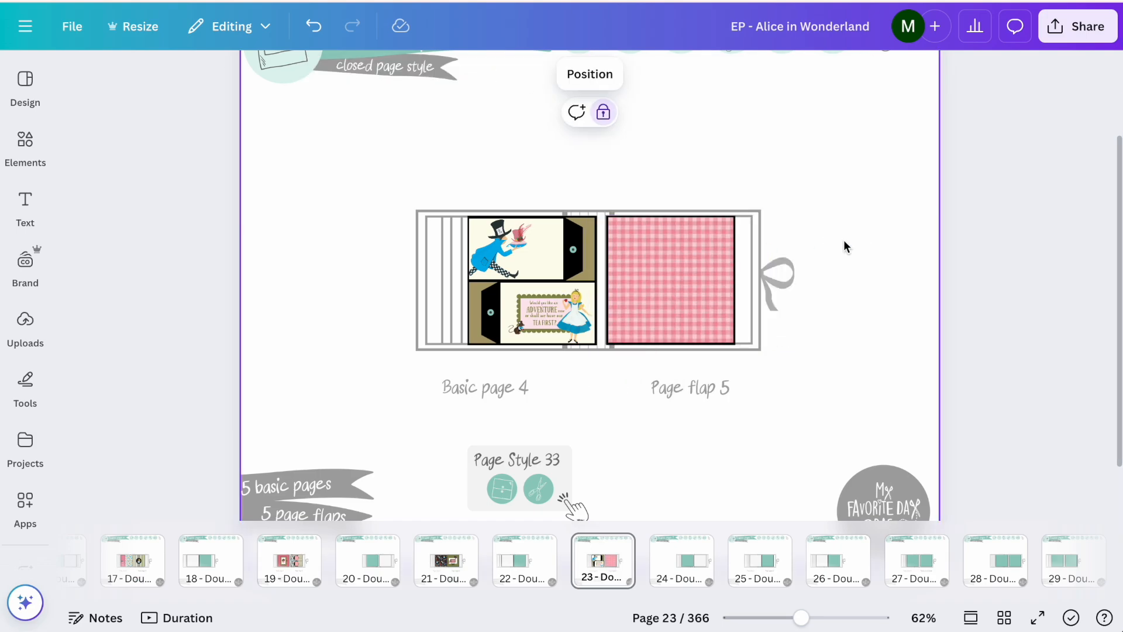
pyautogui.scroll(10, 845, 244)
pyautogui.scroll(-3, 844, 245)
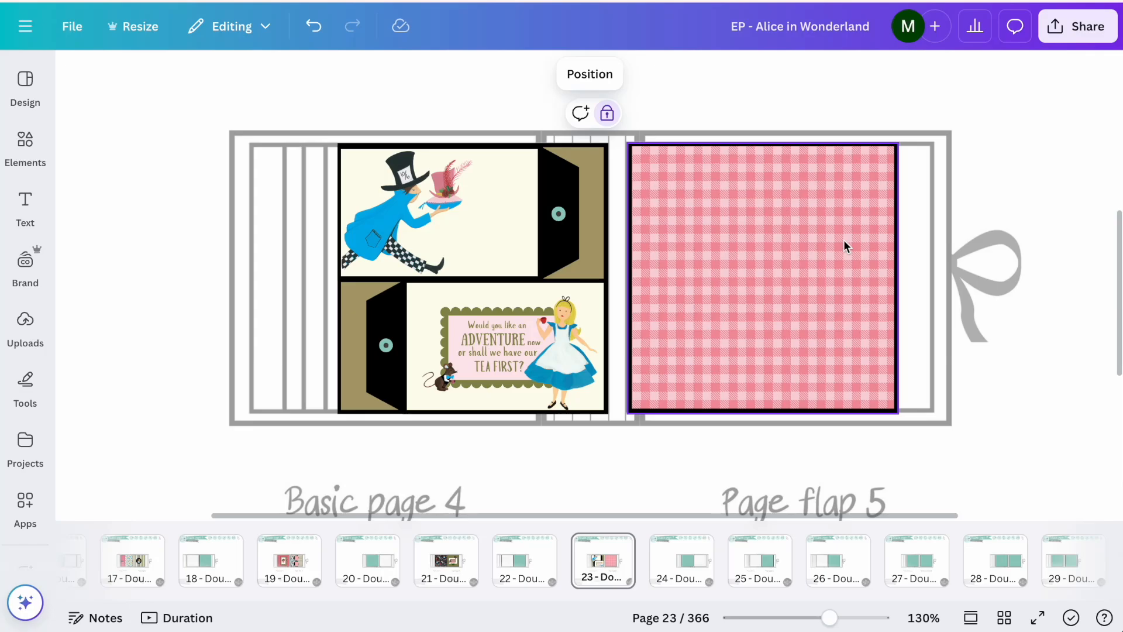
pyautogui.scroll(-5, 845, 246)
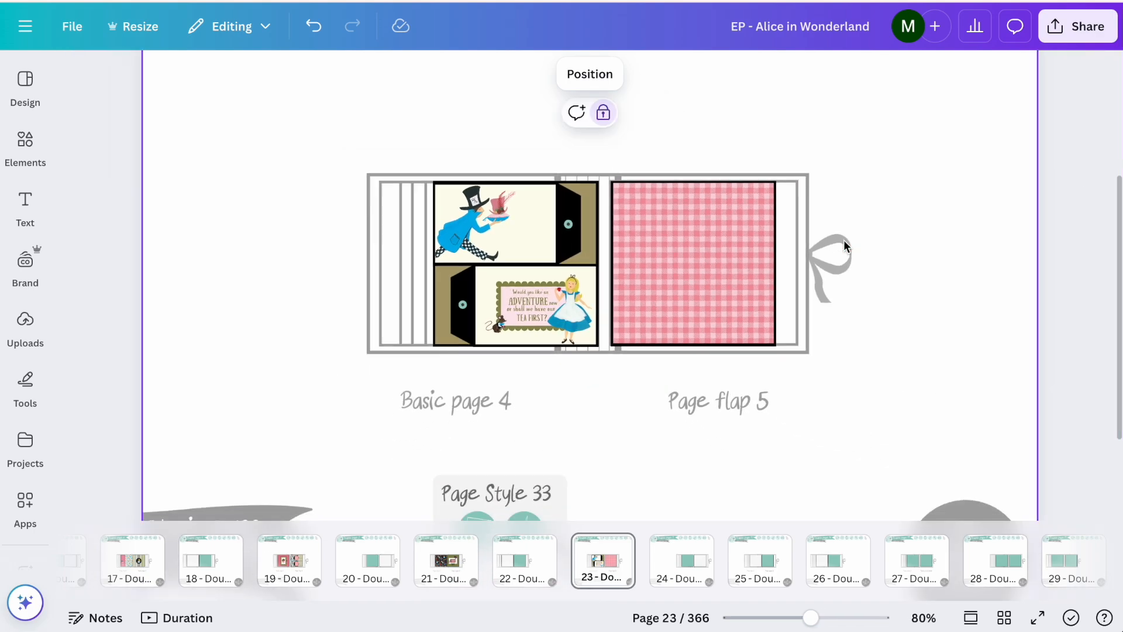
pyautogui.scroll(3, 843, 240)
# Go to the Tuck spots decoration page and copy the scallop-edged strip with three round openings.
pyautogui.moveTo(830, 157)
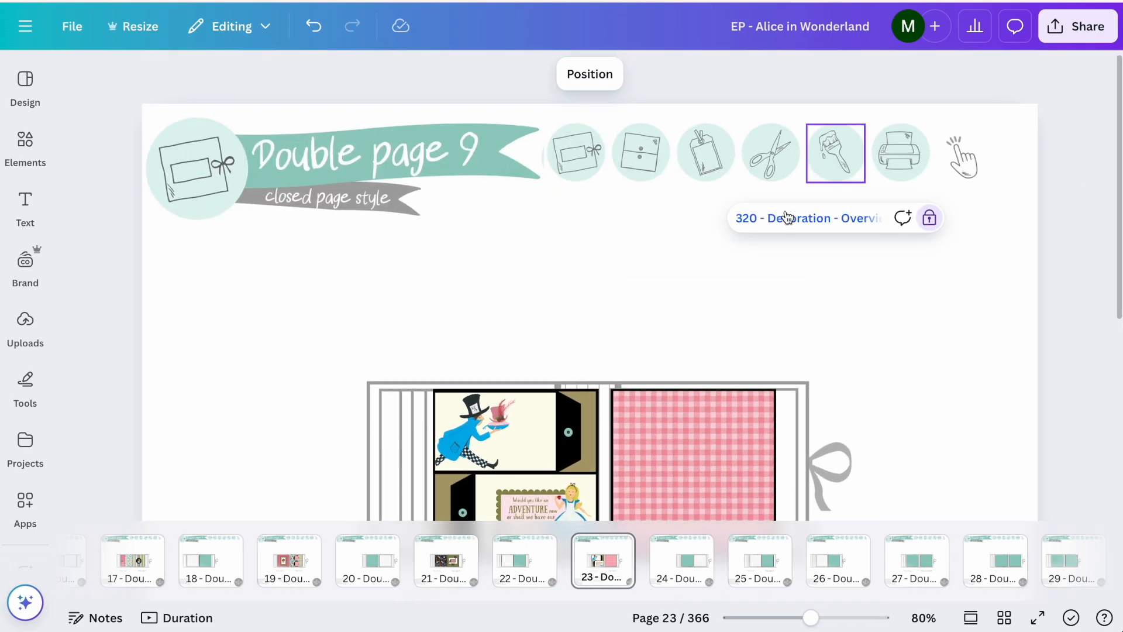
pyautogui.click(783, 218)
pyautogui.scroll(-3, 713, 315)
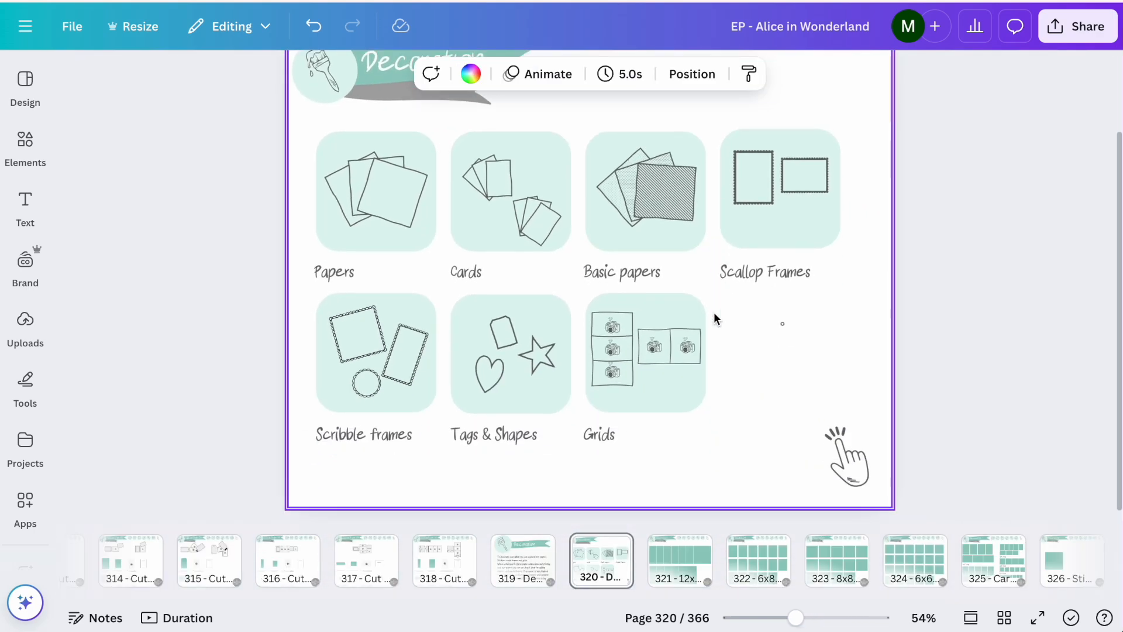
pyautogui.hscroll(5, 920, 577)
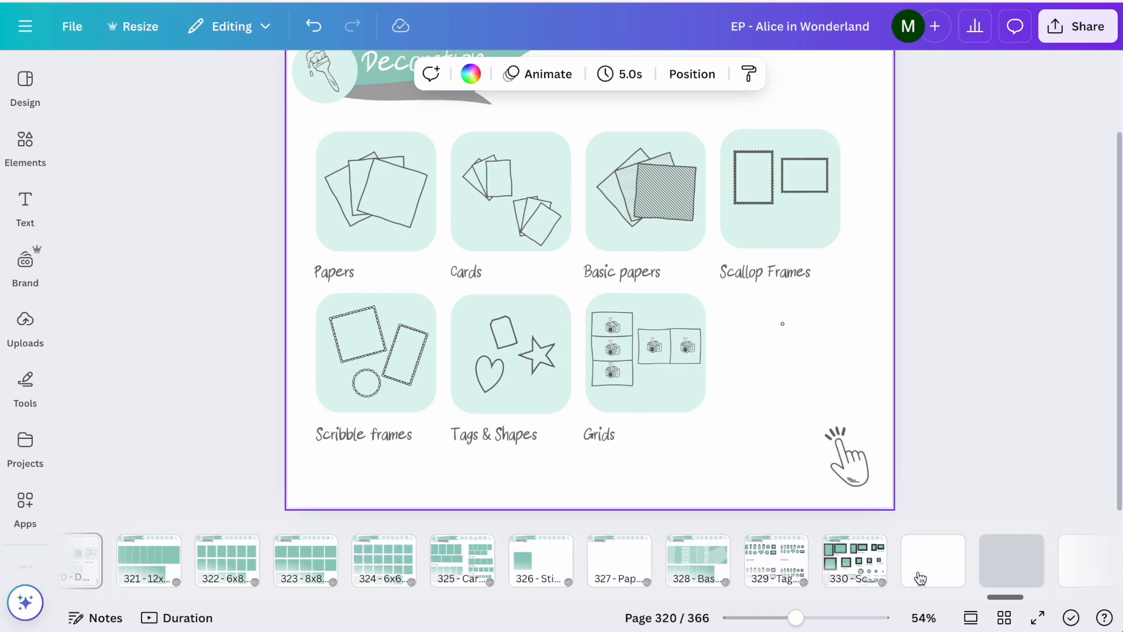
pyautogui.click(803, 570)
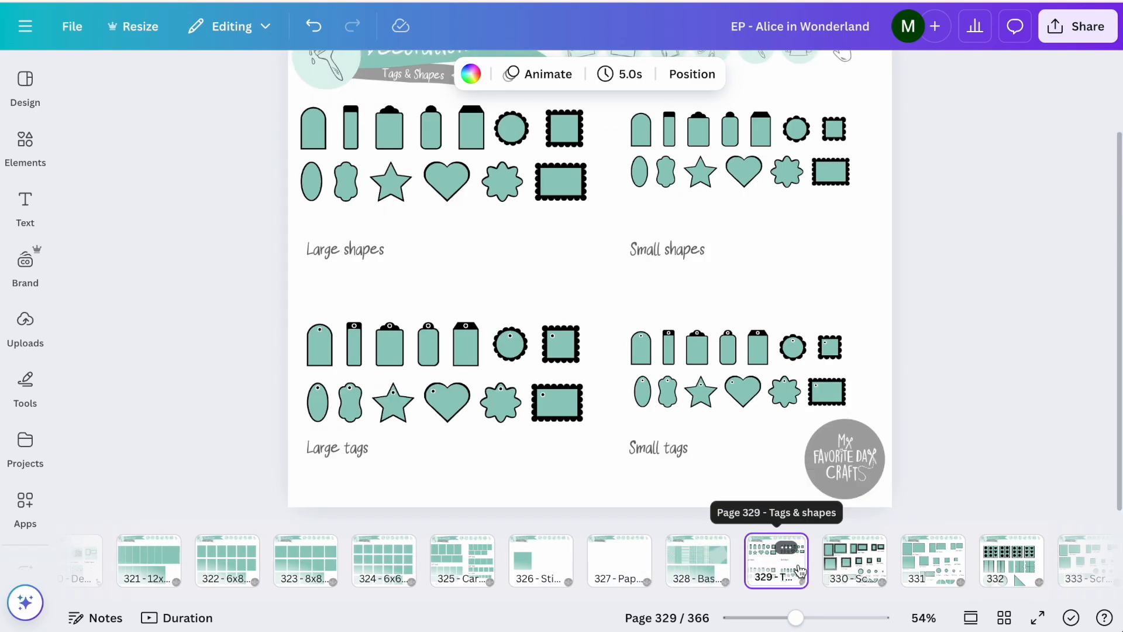
pyautogui.click(1009, 567)
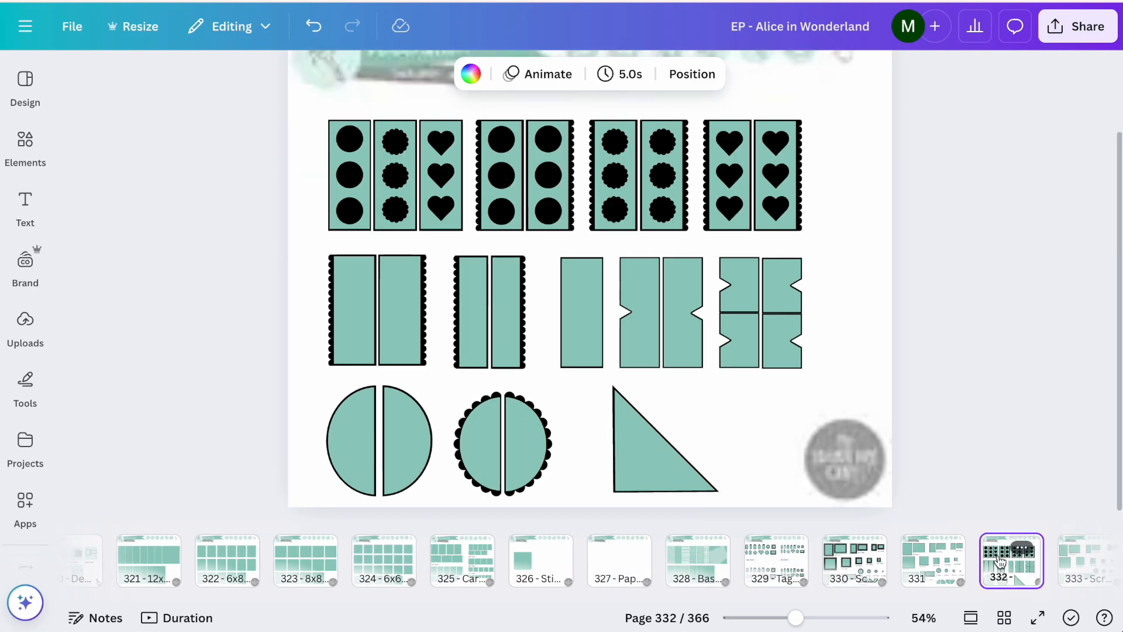
pyautogui.click(505, 169)
pyautogui.scroll(2, 501, 168)
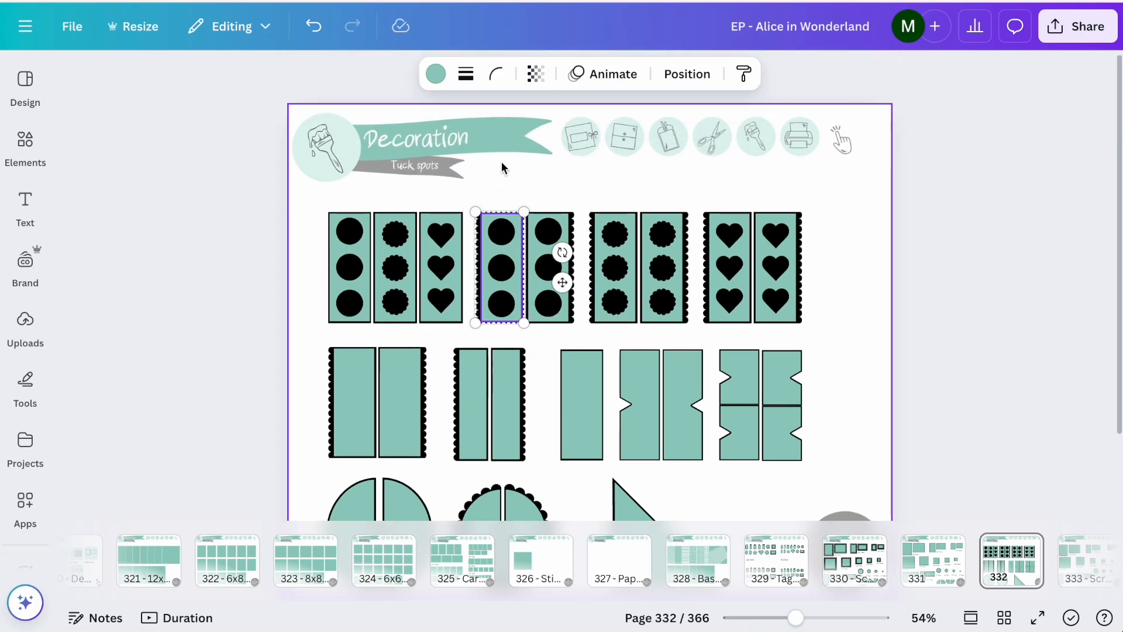
# Return to Double page 9 and paste the three-circle tuck spot along the outer edge of Page flap 5.
pyautogui.click(580, 139)
pyautogui.click(570, 193)
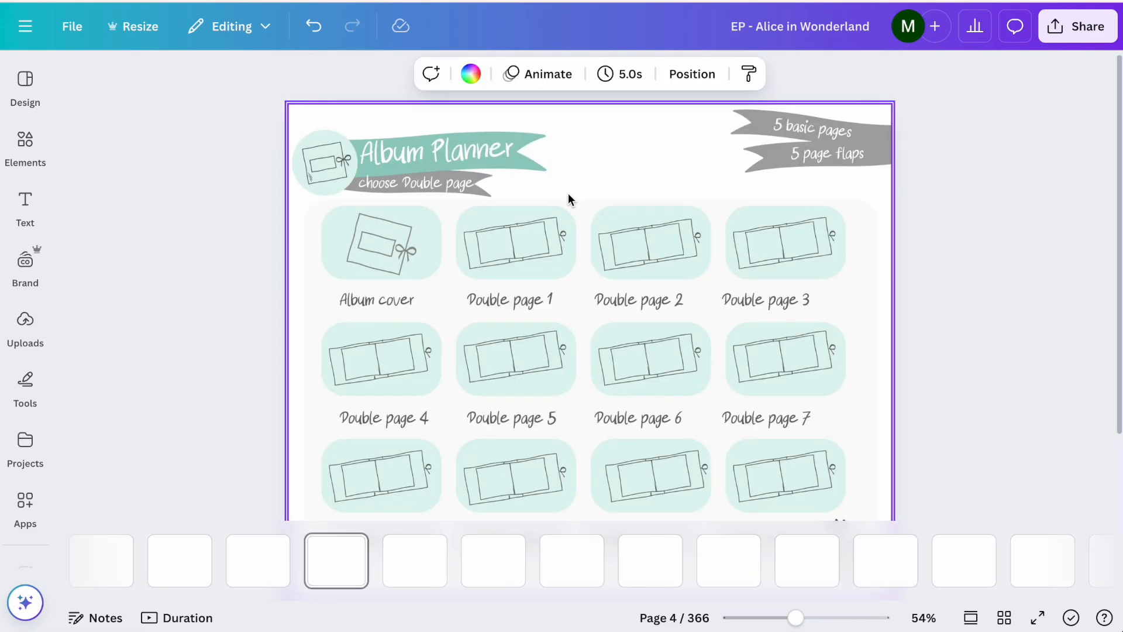
pyautogui.click(405, 456)
pyautogui.click(500, 452)
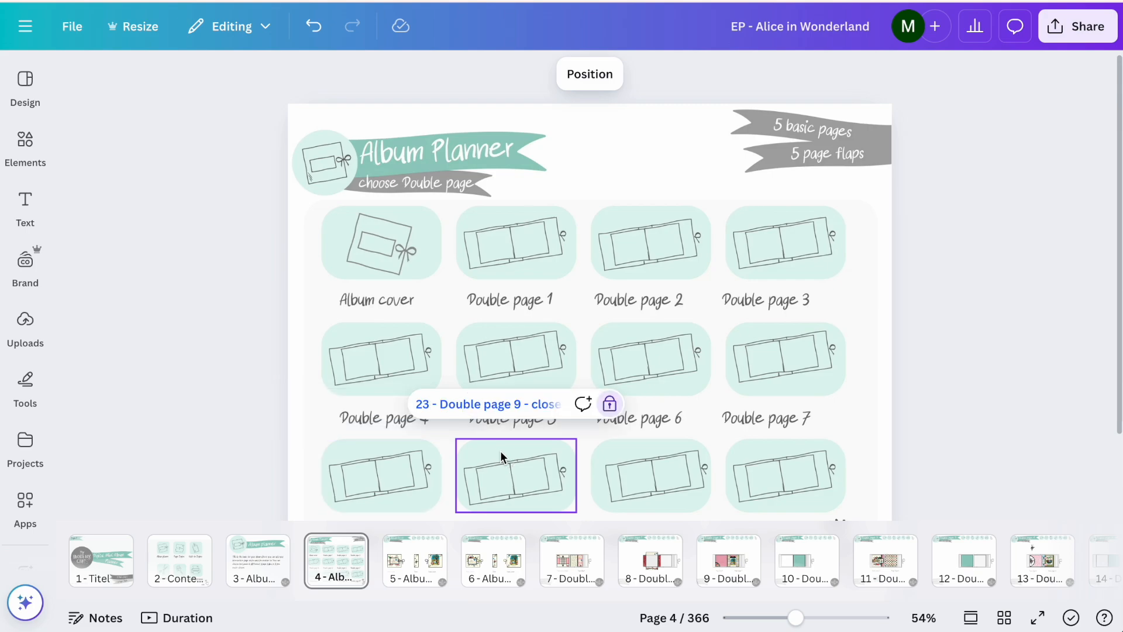
pyautogui.click(502, 404)
pyautogui.hotkey('ctrl', 'v')
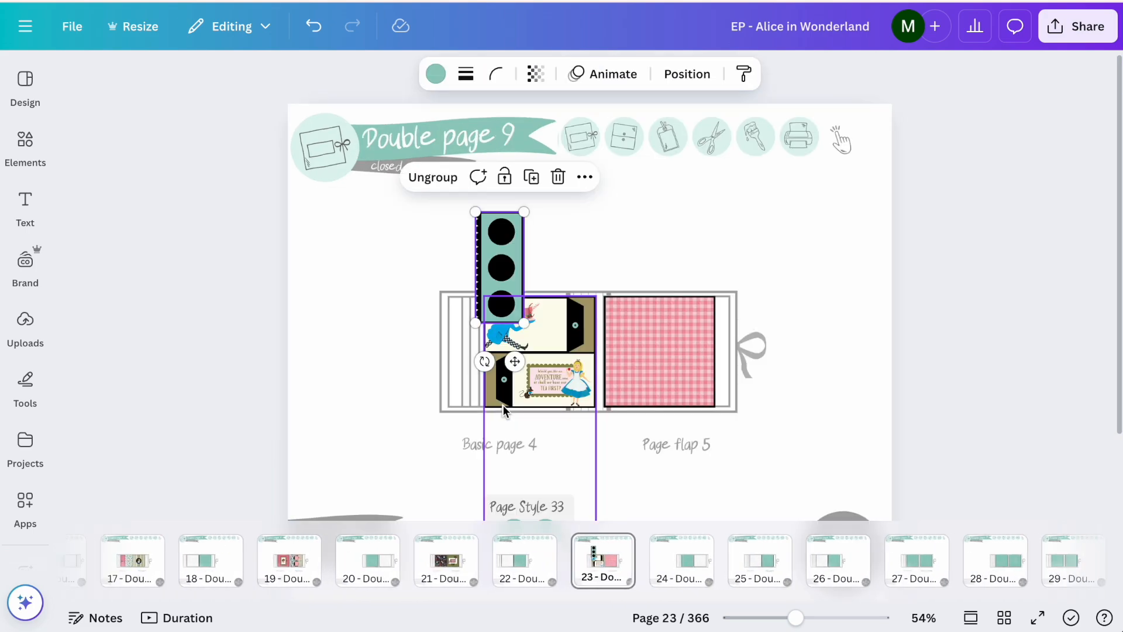
pyautogui.moveTo(505, 255); pyautogui.dragTo(692, 337)
pyautogui.click(811, 331)
# Ungroup the scalloped three-circle tuck spot on Page flap 5.
pyautogui.scroll(10, 811, 331)
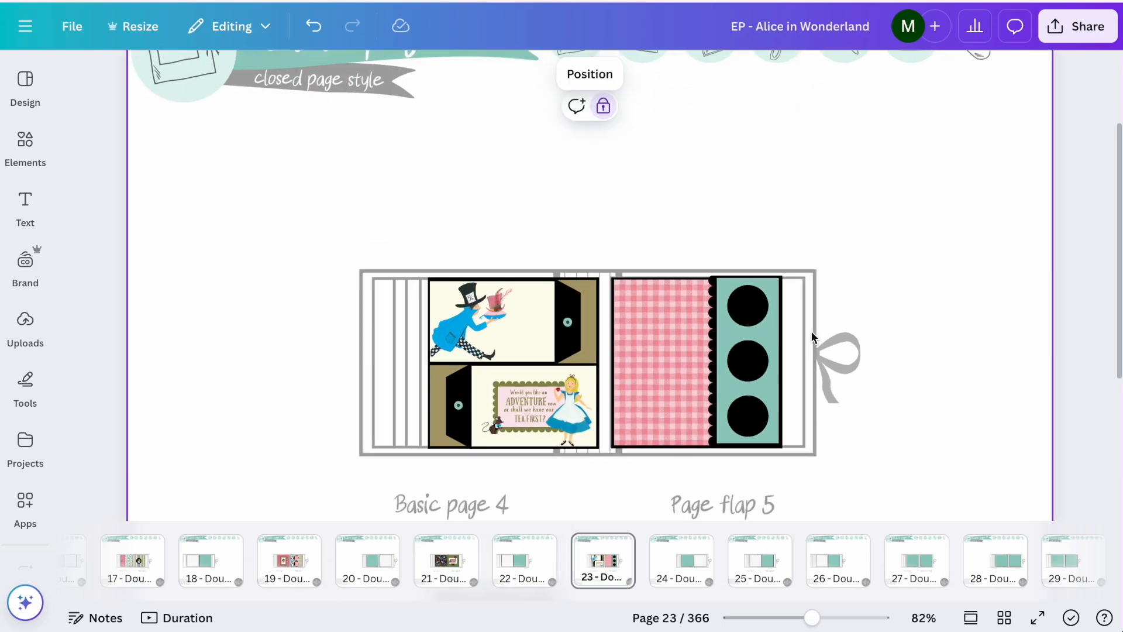
pyautogui.scroll(-4, 802, 343)
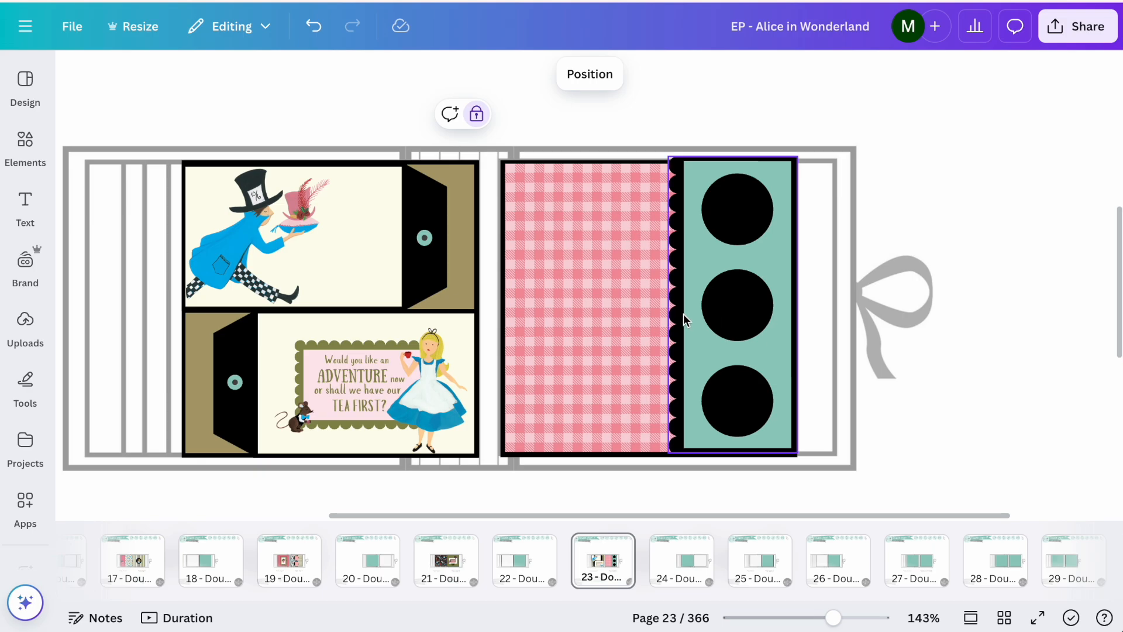
pyautogui.scroll(3, 673, 326)
pyautogui.hscroll(-3, 673, 326)
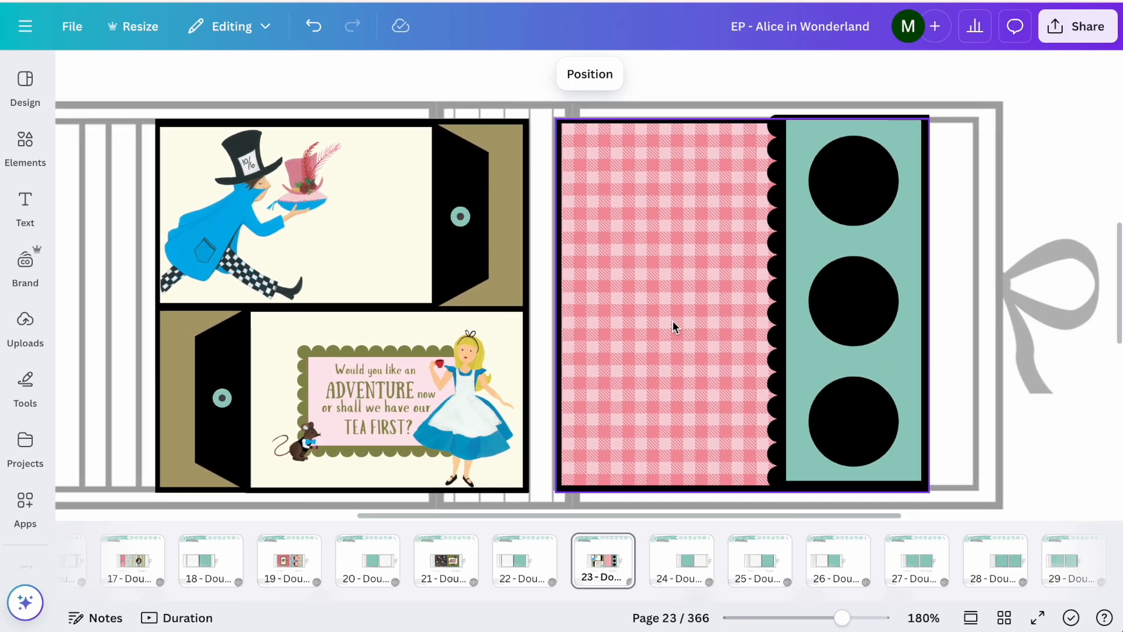
pyautogui.click(812, 244)
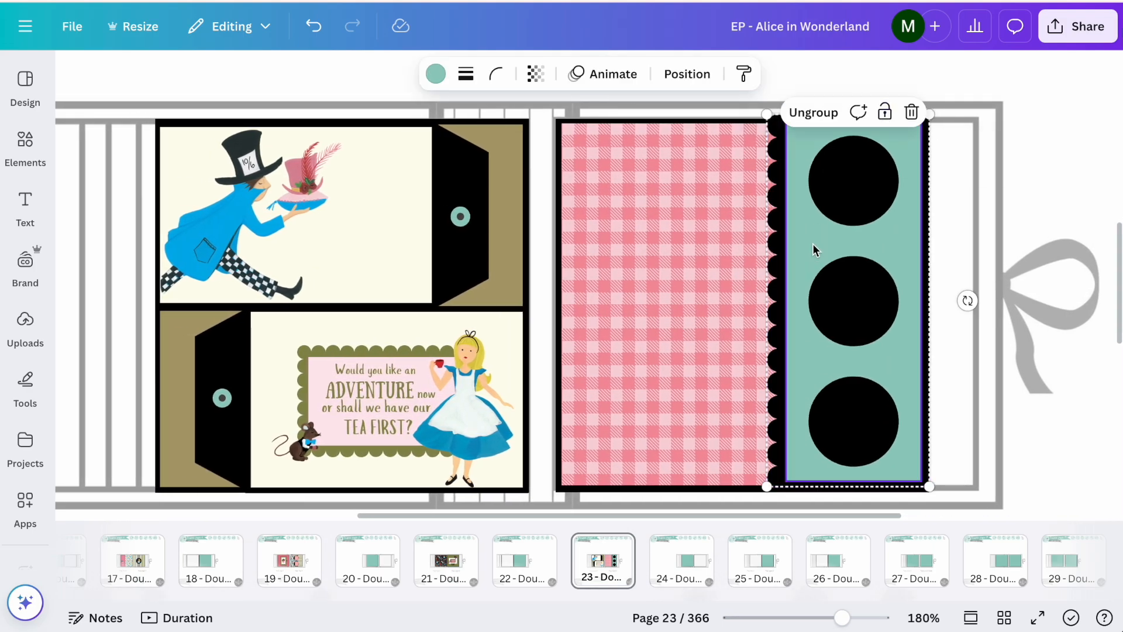
pyautogui.click(813, 113)
pyautogui.click(1034, 107)
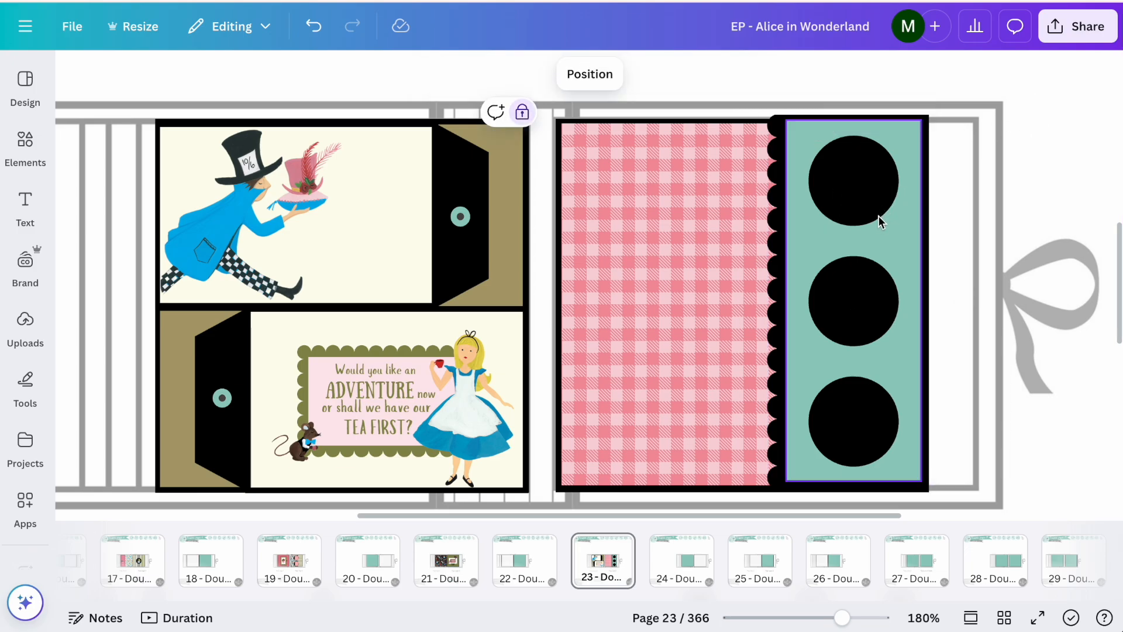
# Recolour the teal area of the three-circle strip with olive green from the document colours.
pyautogui.click(875, 246)
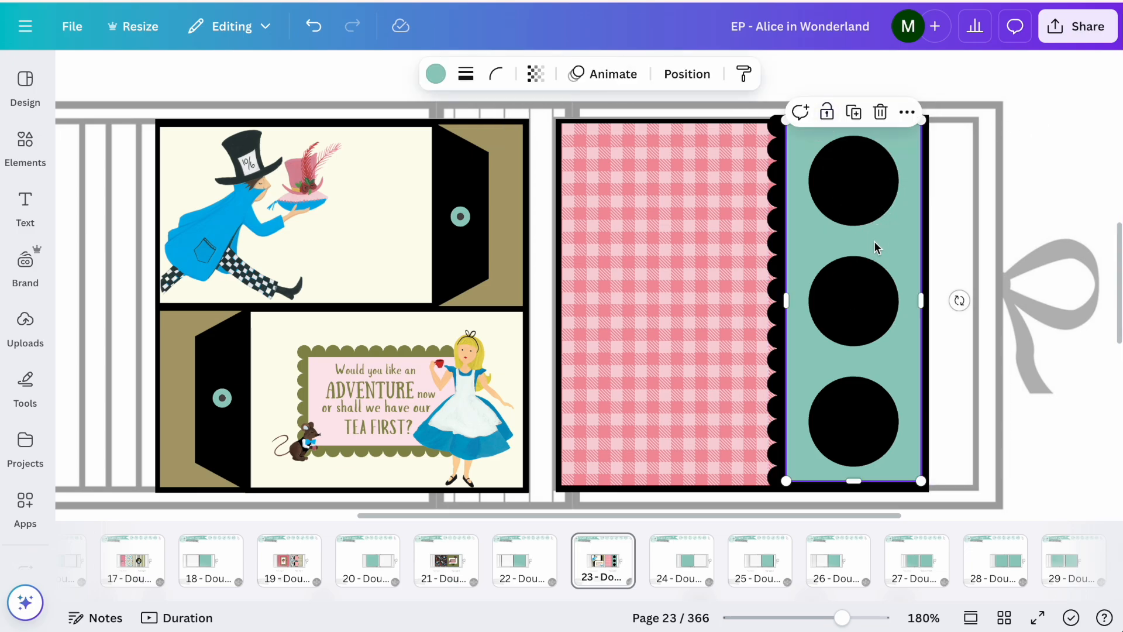
pyautogui.click(435, 74)
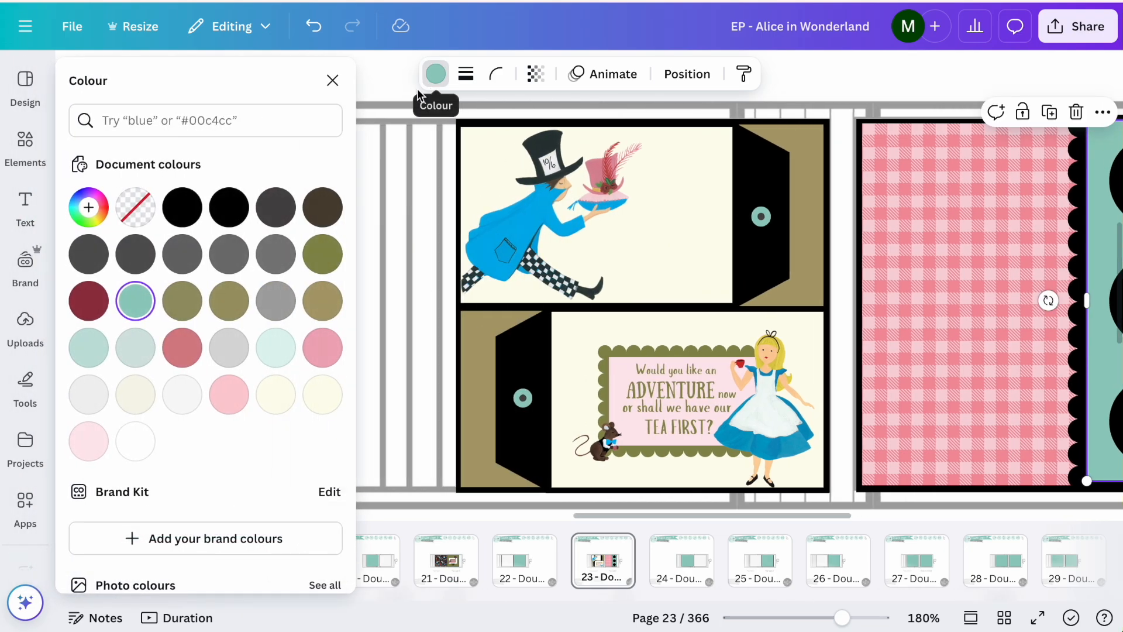
pyautogui.click(229, 301)
pyautogui.click(703, 284)
pyautogui.hscroll(3, 703, 287)
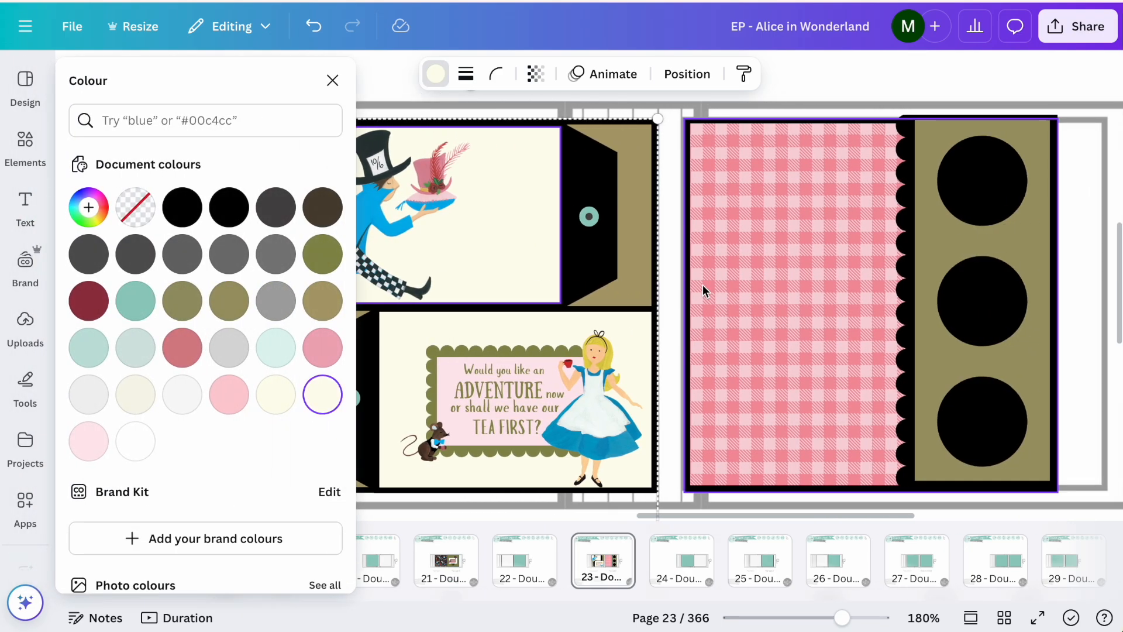
pyautogui.click(329, 83)
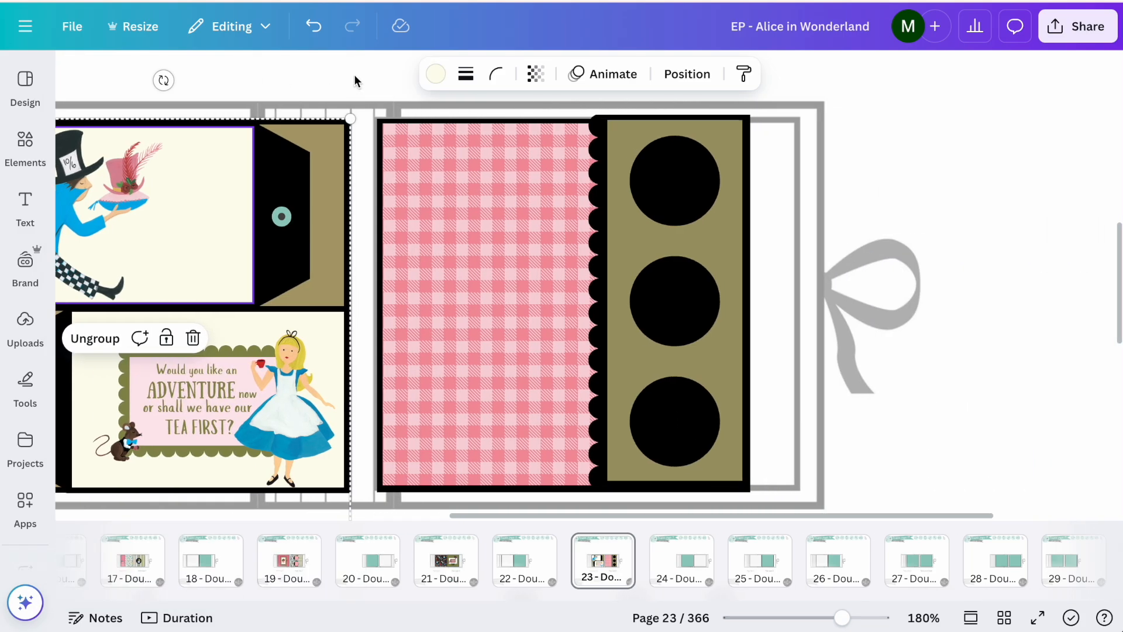
# Lock the olive three-circle strip together with the cream rectangle behind it.
pyautogui.hscroll(-3, 602, 143)
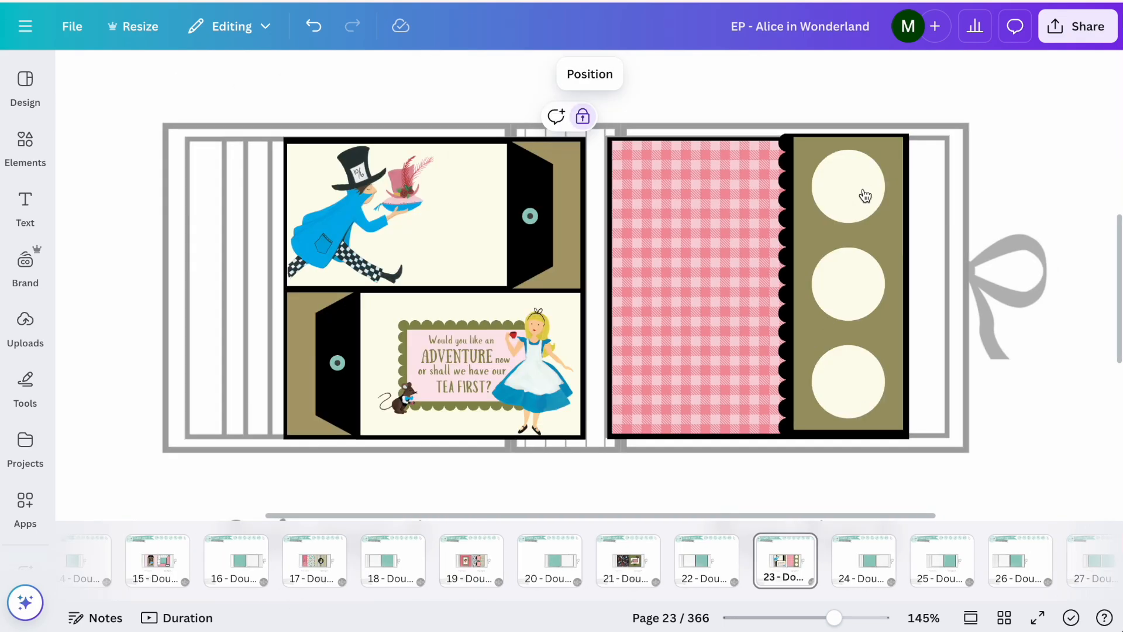
pyautogui.click(865, 195)
pyautogui.click(684, 73)
pyautogui.click(279, 131)
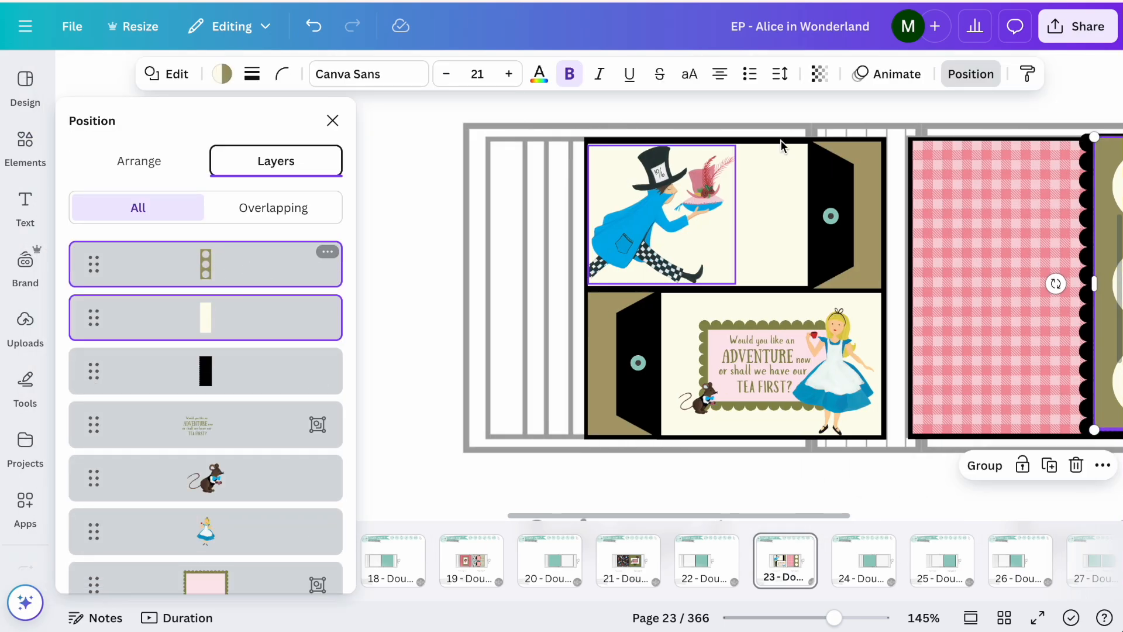
pyautogui.click(1023, 465)
pyautogui.click(333, 121)
# Open the Alice in Wonderland ephemera folder and add tea-party pieces, including the card with the cake stand.
pyautogui.scroll(-5, 25, 445)
pyautogui.click(35, 431)
pyautogui.scroll(-10, 337, 434)
pyautogui.scroll(-15, 337, 434)
pyautogui.click(299, 349)
pyautogui.scroll(-15, 297, 362)
pyautogui.scroll(10, 296, 386)
pyautogui.click(294, 564)
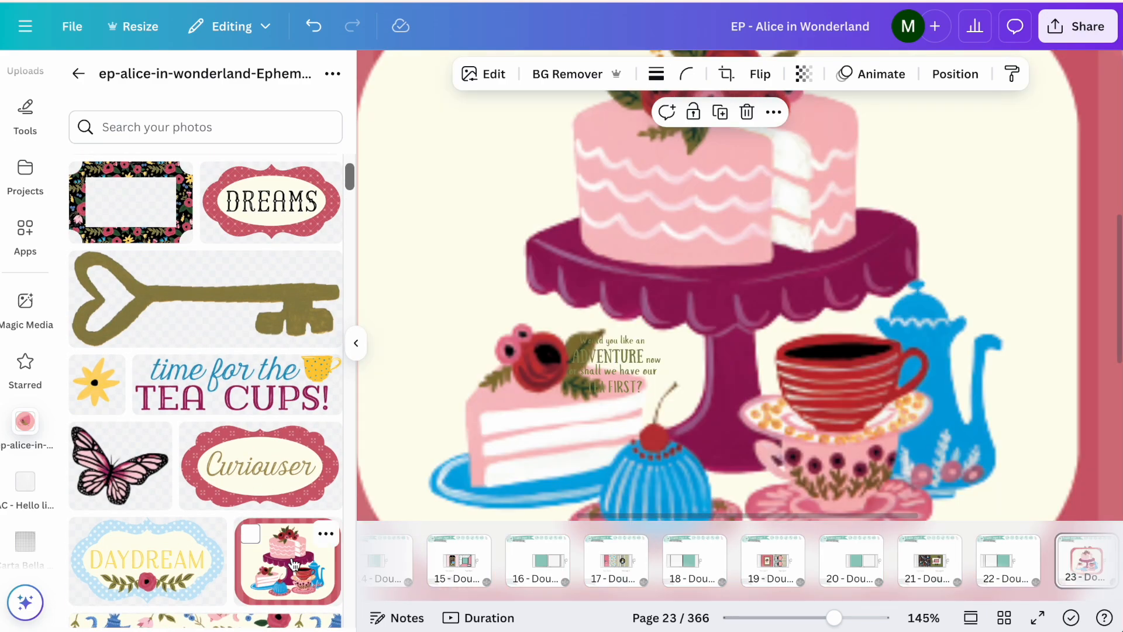
# Add further tea-themed ephemera, including the strawberry cupcake circle and the round Tea Time badge.
pyautogui.scroll(-10, 290, 515)
pyautogui.click(285, 468)
pyautogui.scroll(-5, 285, 465)
pyautogui.scroll(-15, 285, 465)
pyautogui.scroll(-10, 285, 464)
pyautogui.click(293, 196)
pyautogui.scroll(-5, 264, 315)
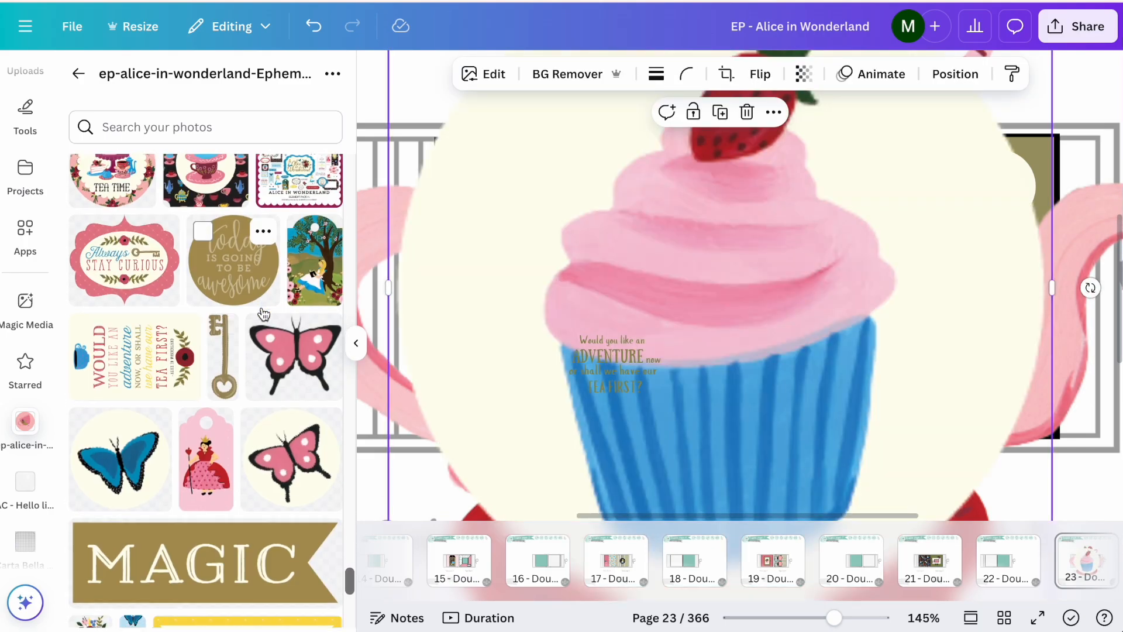
pyautogui.scroll(2, 264, 315)
pyautogui.click(117, 263)
pyautogui.scroll(-5, 498, 289)
# Shrink the added ephemera pieces together and move them above Page flap 5.
pyautogui.click(355, 343)
pyautogui.moveTo(816, 186); pyautogui.dragTo(705, 239)
pyautogui.moveTo(802, 482); pyautogui.dragTo(435, 148)
pyautogui.moveTo(461, 146); pyautogui.dragTo(705, 158)
pyautogui.scroll(3, 705, 158)
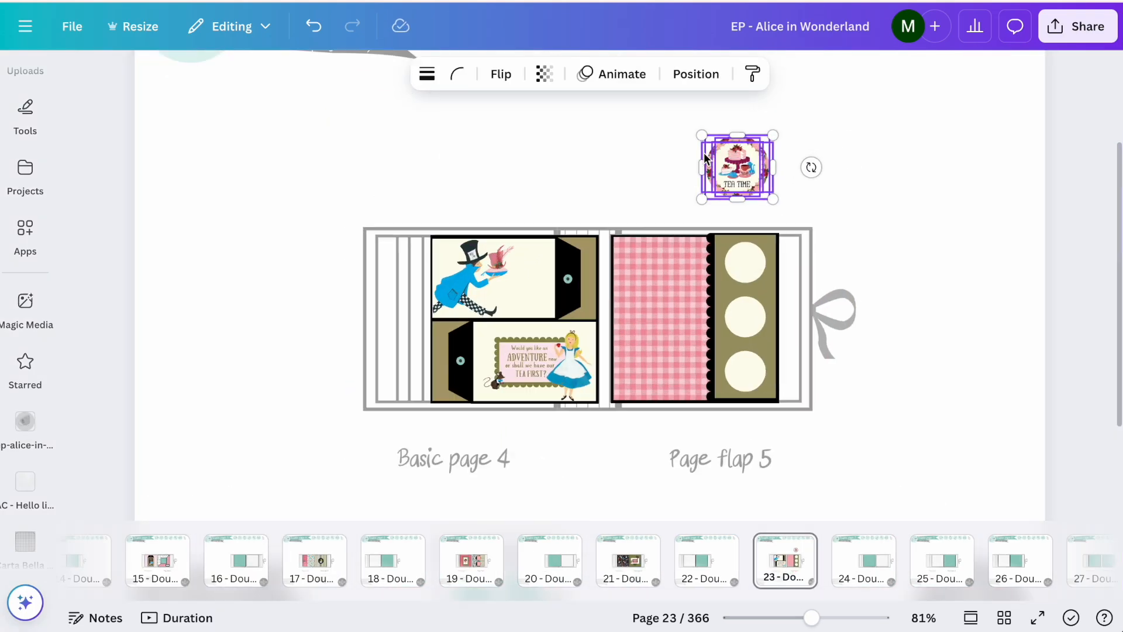
# Spread out the ephemera stack, moving the Tea Time badge to the outer side and the pink teapot toward the page centre.
pyautogui.scroll(10, 705, 156)
pyautogui.click(705, 156)
pyautogui.moveTo(845, 103); pyautogui.dragTo(1075, 122)
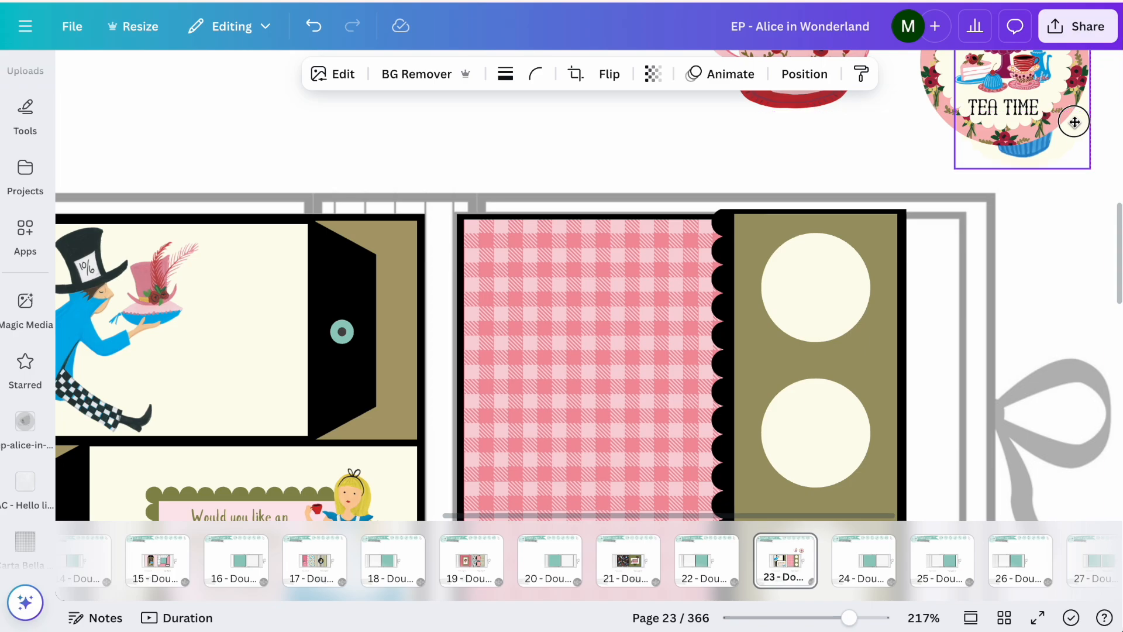
pyautogui.scroll(3, 877, 175)
pyautogui.moveTo(767, 154); pyautogui.dragTo(547, 193)
pyautogui.scroll(-1, 780, 169)
# Place the stacked teacups in the bottom circle of the olive strip, sized to fit inside.
pyautogui.moveTo(780, 168); pyautogui.dragTo(797, 249)
pyautogui.scroll(-4, 809, 226)
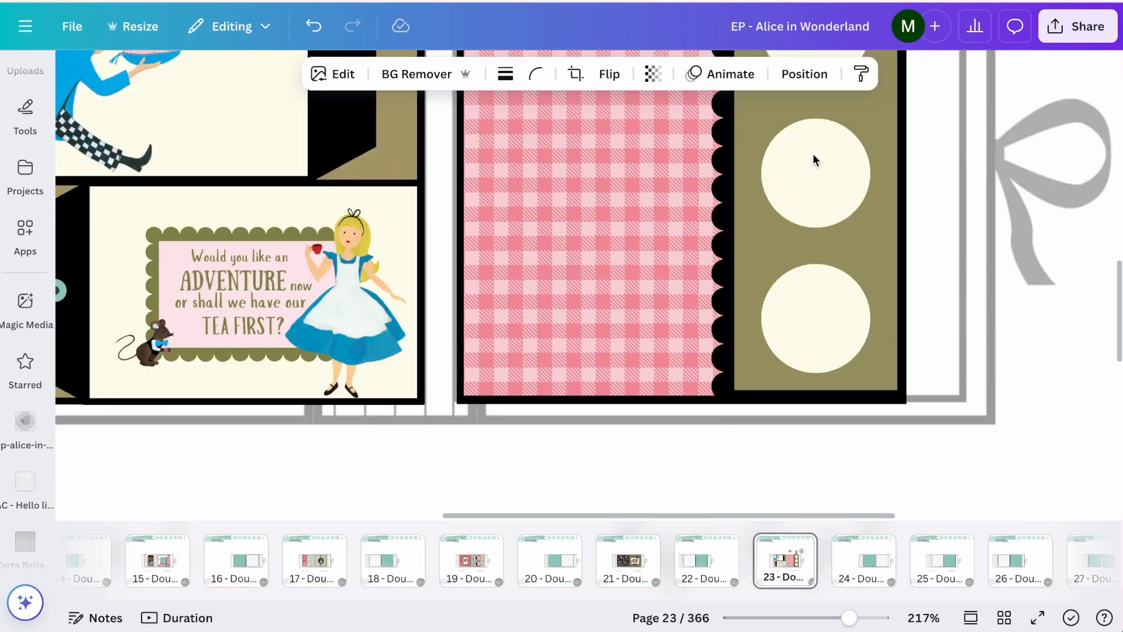
pyautogui.scroll(-4, 800, 305)
pyautogui.scroll(2, 797, 298)
pyautogui.moveTo(806, 175); pyautogui.dragTo(802, 485)
pyautogui.scroll(-3, 802, 486)
pyautogui.moveTo(840, 380); pyautogui.dragTo(813, 341)
pyautogui.click(969, 360)
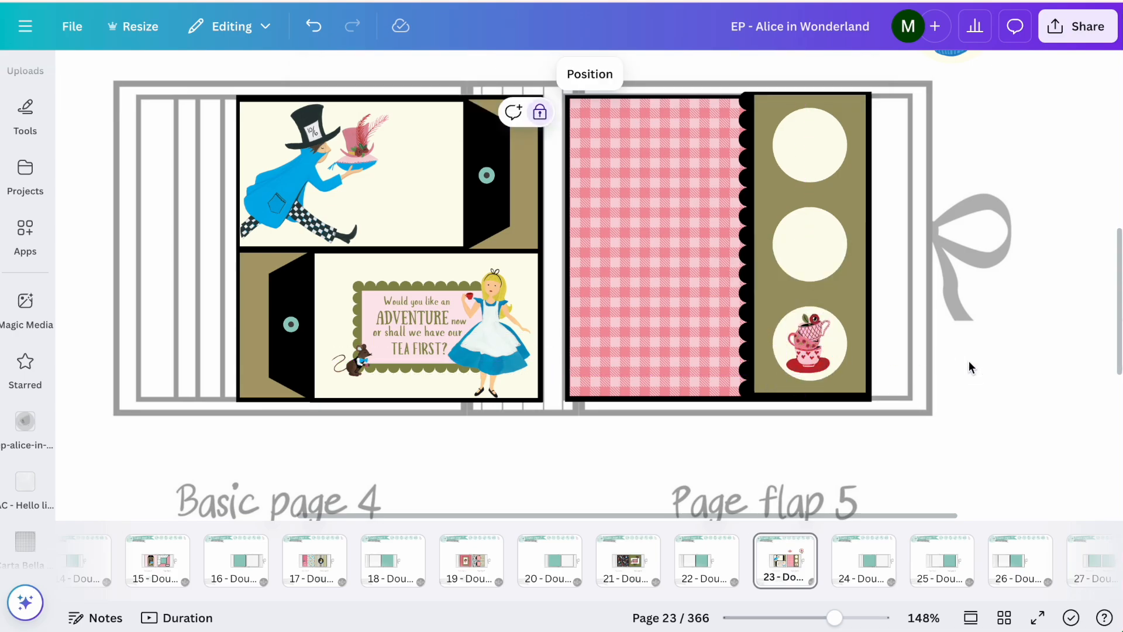
# Shrink the pink floral teapot and place it in the top circle of the olive strip.
pyautogui.scroll(1, 969, 368)
pyautogui.scroll(3, 968, 367)
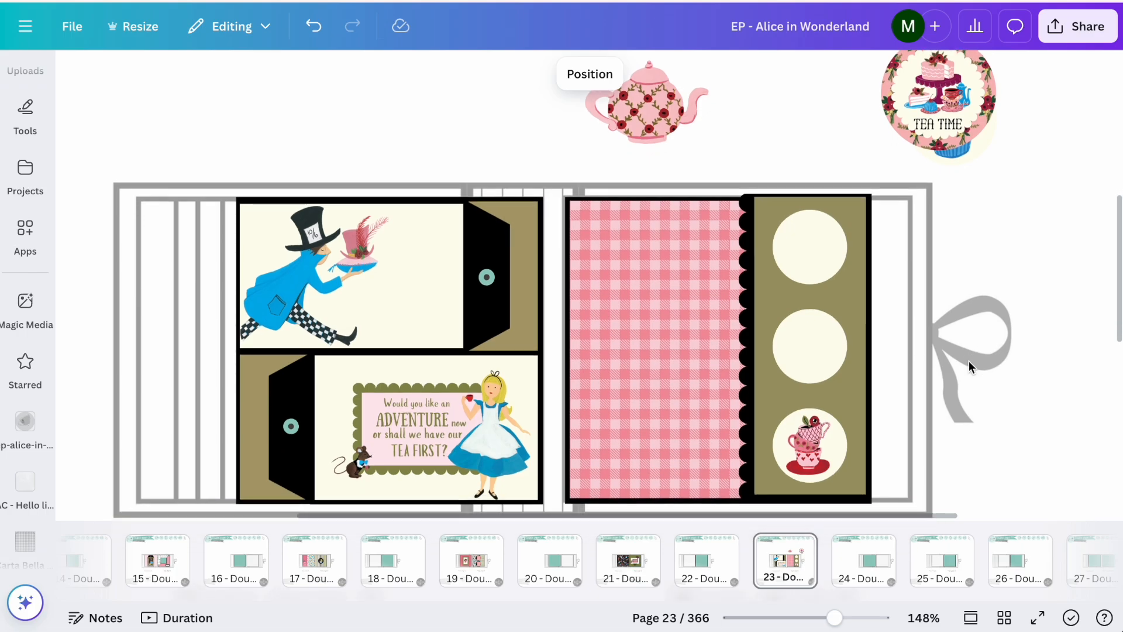
pyautogui.click(690, 122)
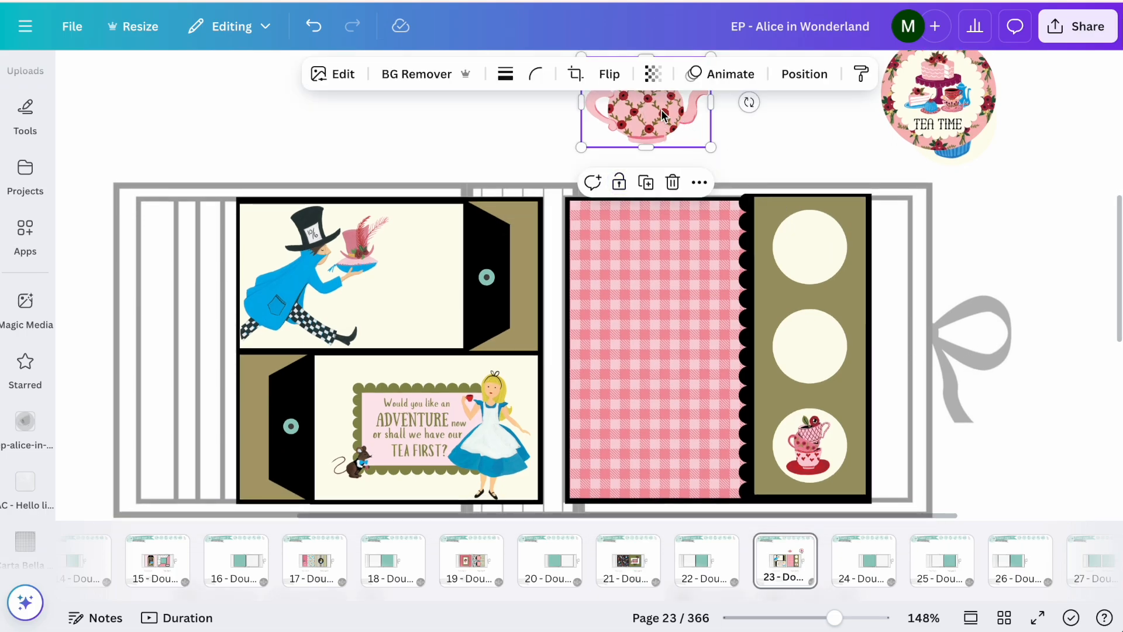
pyautogui.scroll(1, 679, 123)
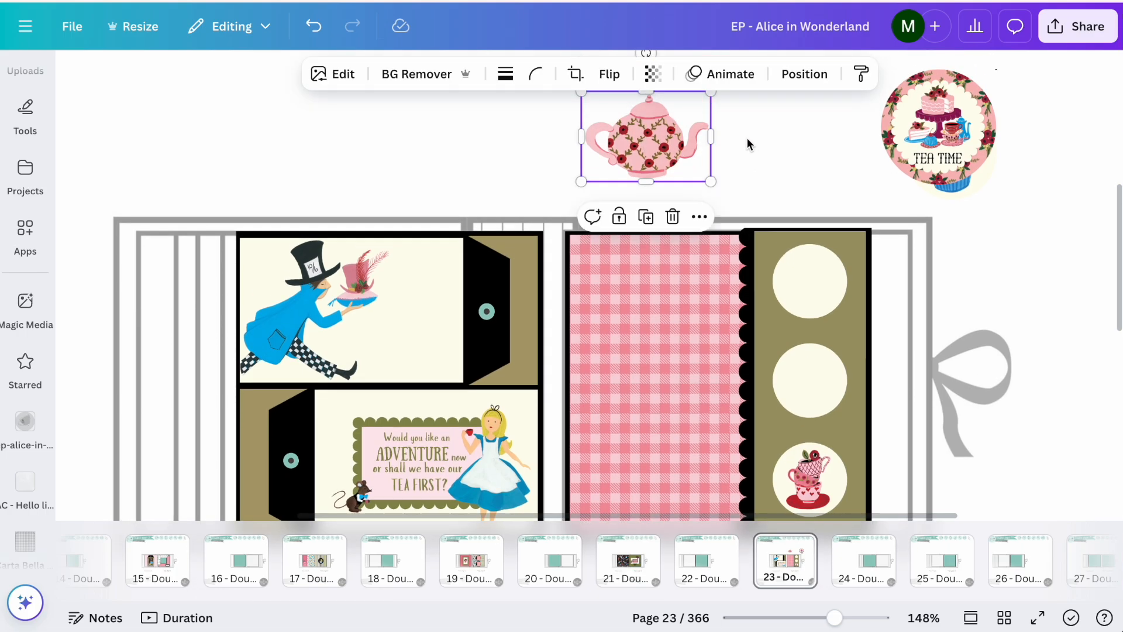
pyautogui.moveTo(707, 183); pyautogui.dragTo(813, 294)
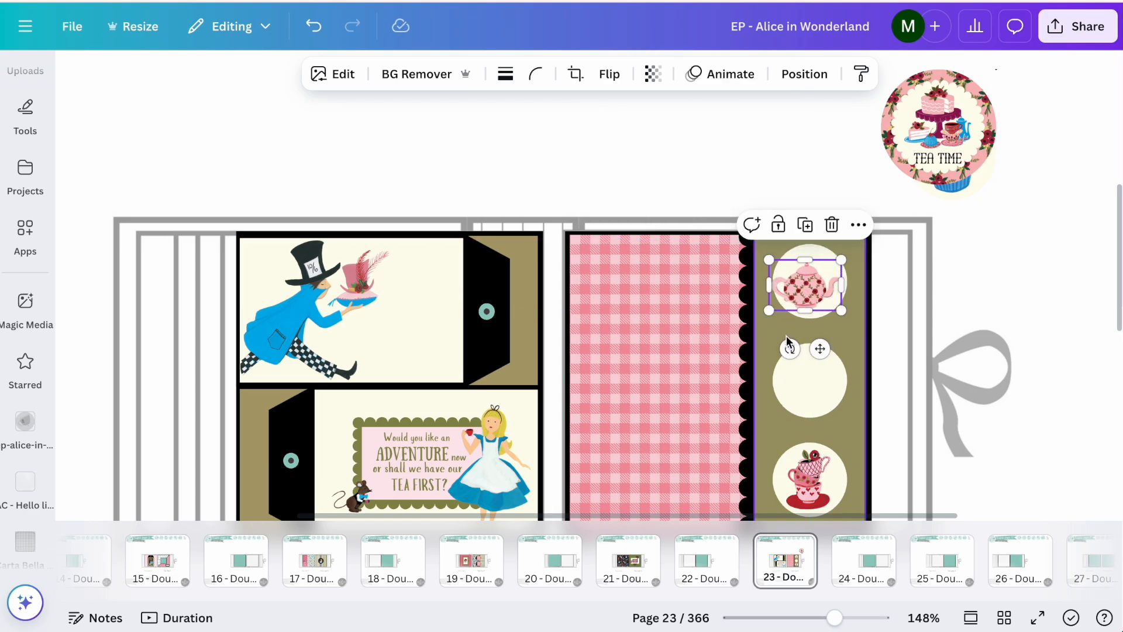
# Tilt the teapot clockwise inside the top circle.
pyautogui.moveTo(790, 349); pyautogui.dragTo(735, 338)
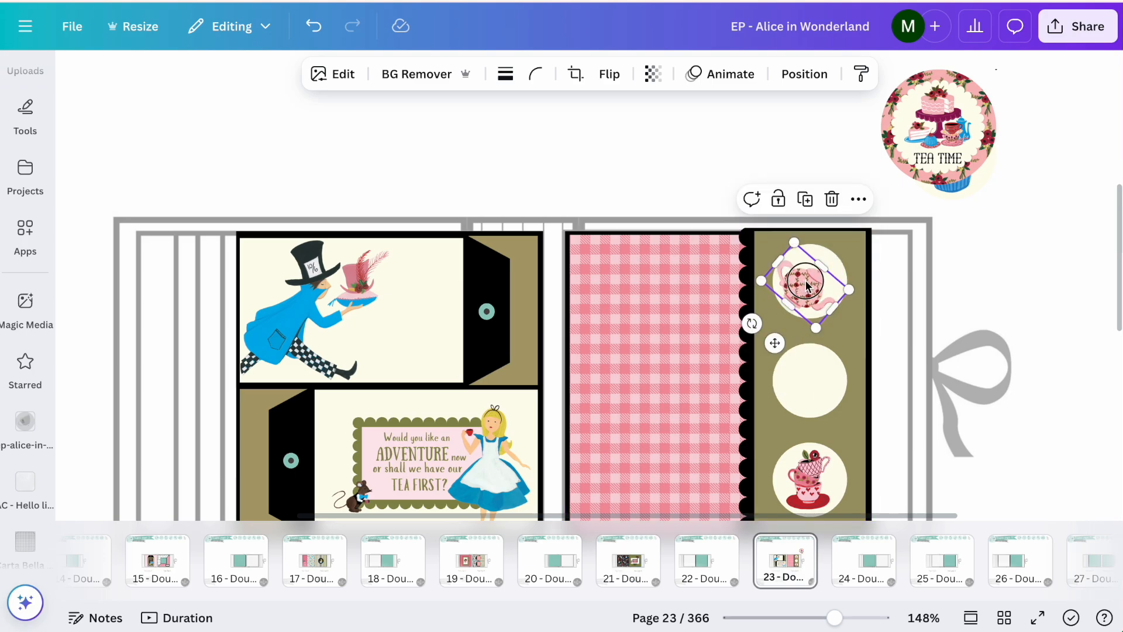
pyautogui.hotkey('ctrl', 'z')
pyautogui.click(1033, 281)
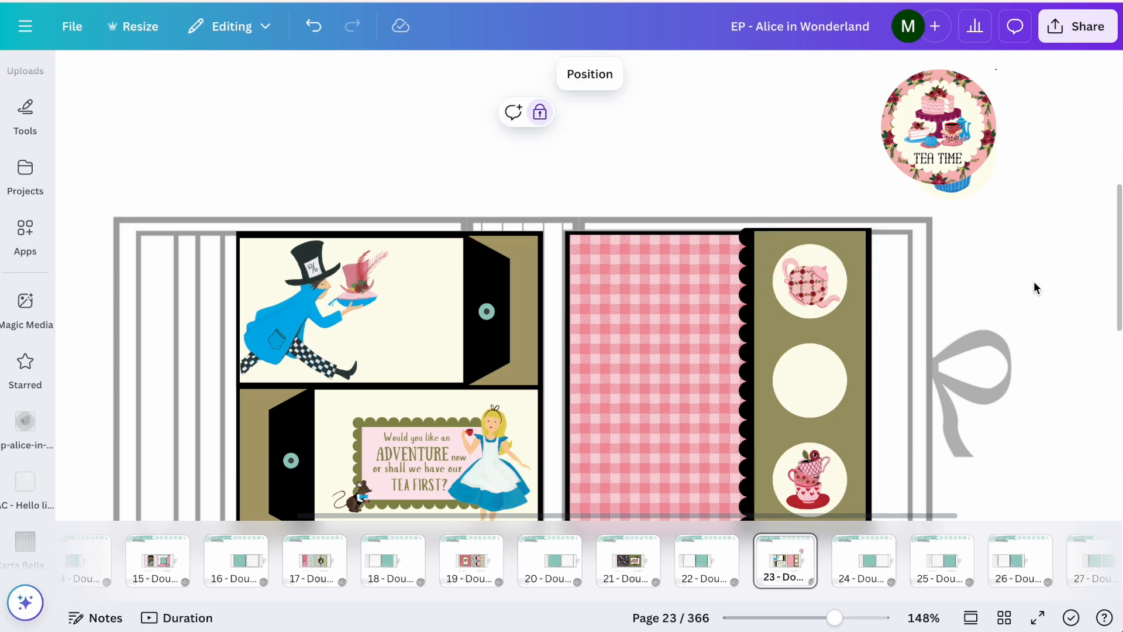
# Enlarge the Tea Time badge, crop it to the cake stand and tea set, and move it clear of the cupcake.
pyautogui.click(982, 144)
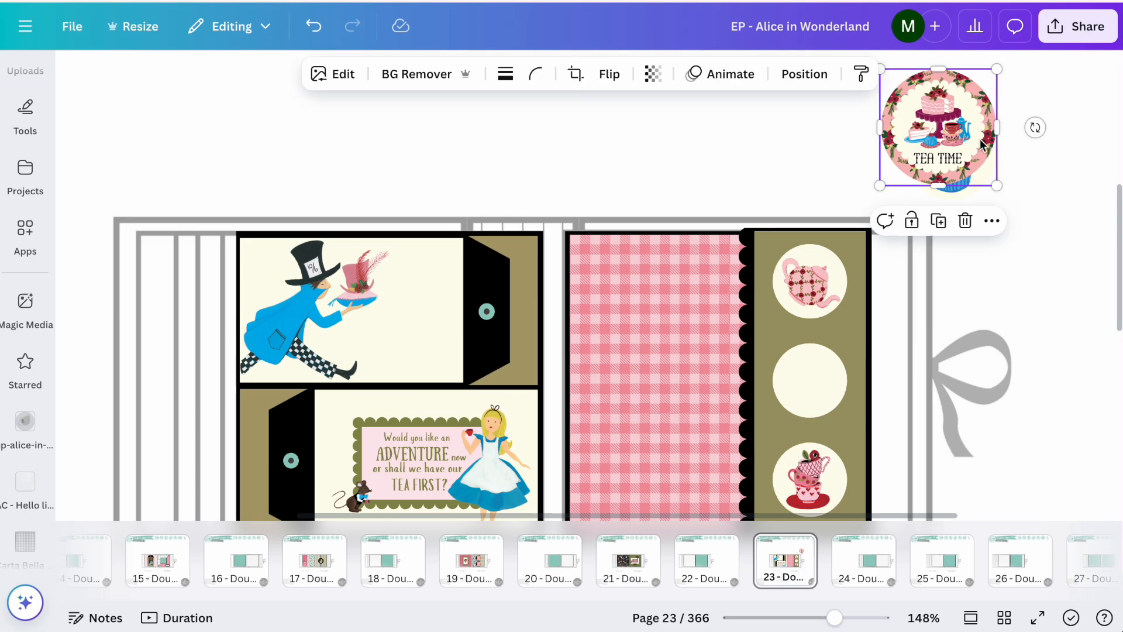
pyautogui.moveTo(880, 186); pyautogui.dragTo(641, 183)
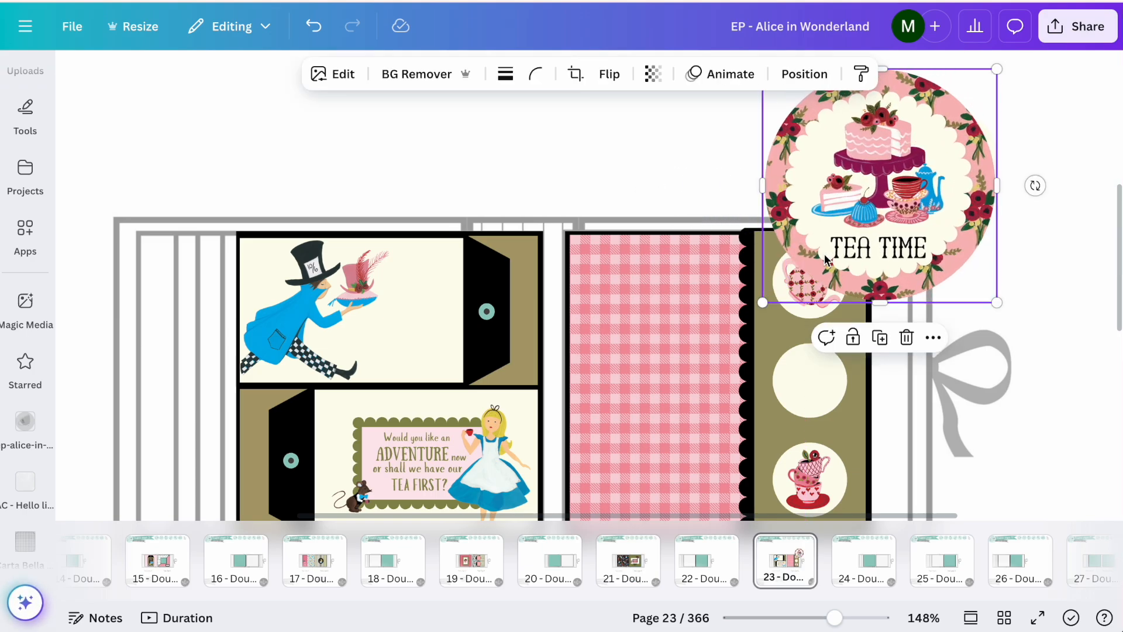
pyautogui.moveTo(884, 289); pyautogui.dragTo(882, 230)
pyautogui.moveTo(993, 153); pyautogui.dragTo(947, 139)
pyautogui.scroll(2, 936, 88)
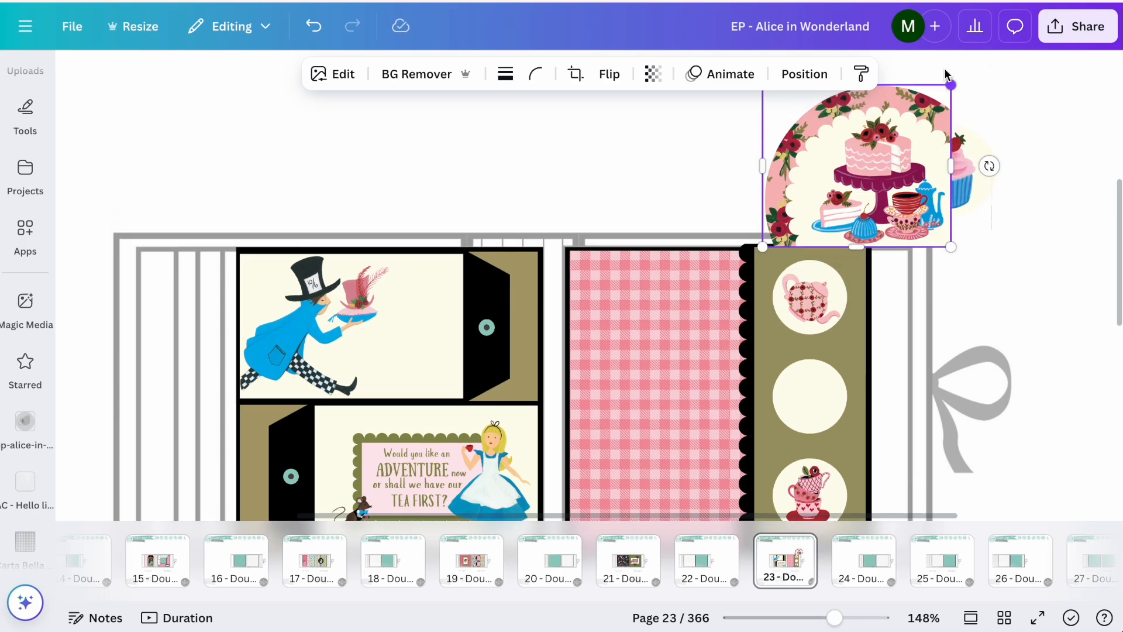
pyautogui.moveTo(849, 107); pyautogui.dragTo(852, 136)
pyautogui.moveTo(771, 205); pyautogui.dragTo(810, 201)
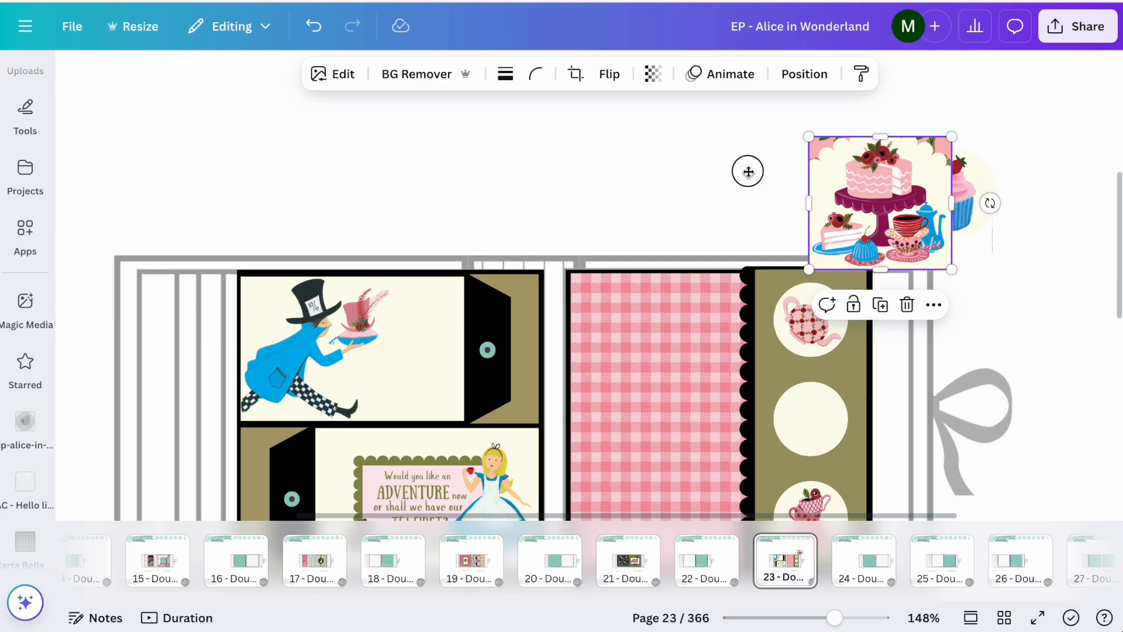
pyautogui.moveTo(748, 172); pyautogui.dragTo(693, 166)
pyautogui.click(799, 174)
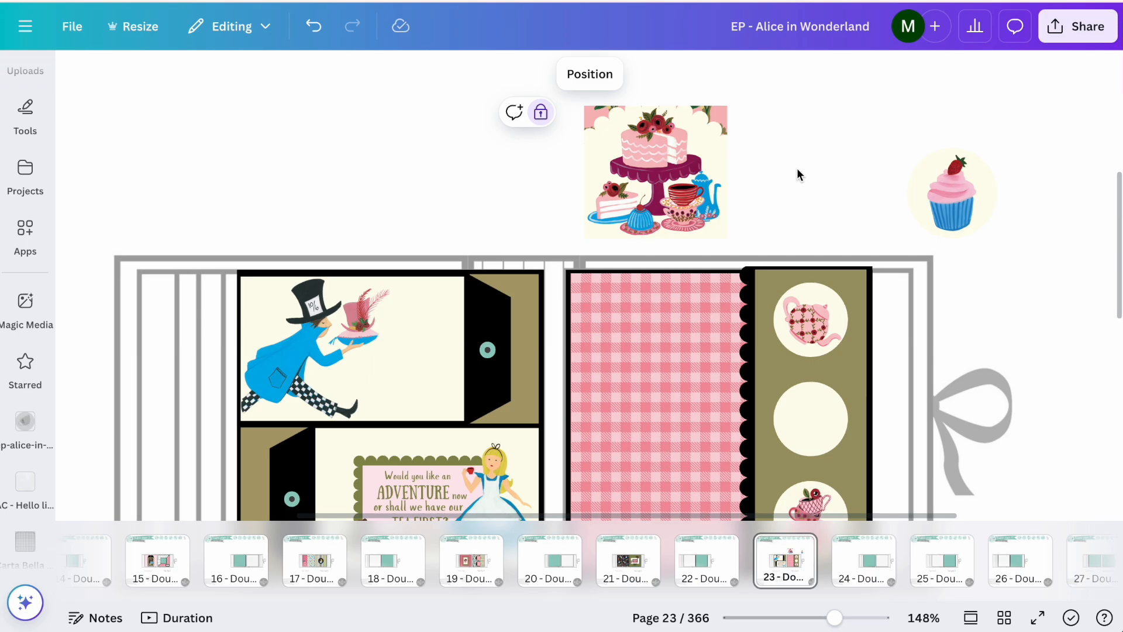
# Place the cropped cake picture over the middle circle of the olive strip, sized to roughly cover the circle.
pyautogui.click(656, 177)
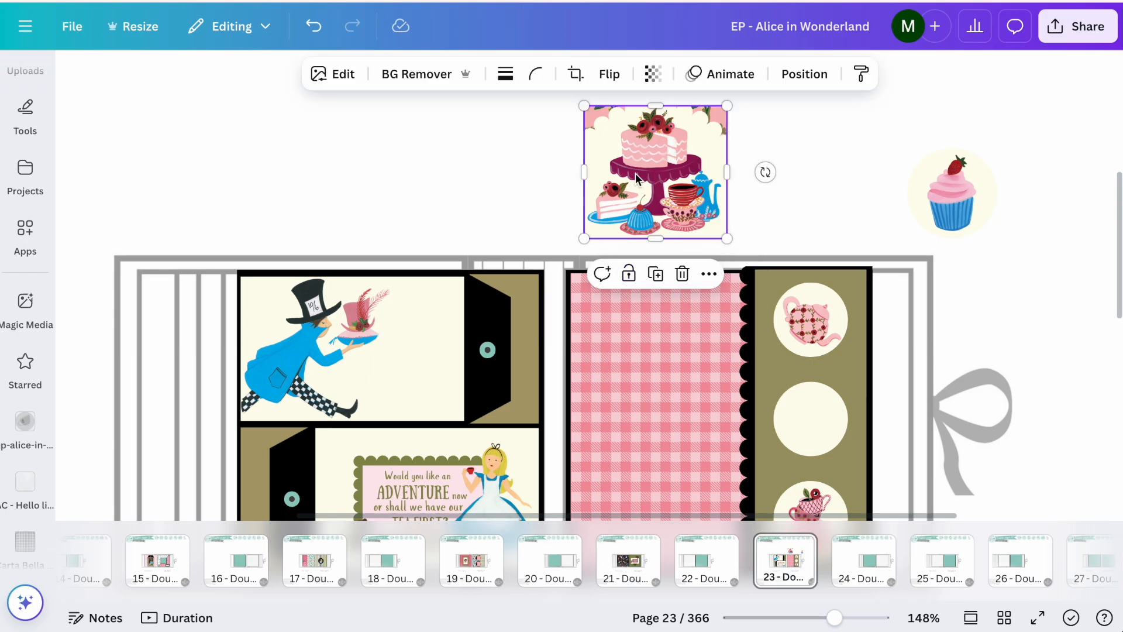
pyautogui.click(342, 75)
pyautogui.click(753, 206)
pyautogui.hscroll(5, 610, 176)
pyautogui.click(405, 111)
pyautogui.moveTo(405, 111); pyautogui.dragTo(556, 384)
pyautogui.moveTo(632, 364); pyautogui.dragTo(556, 399)
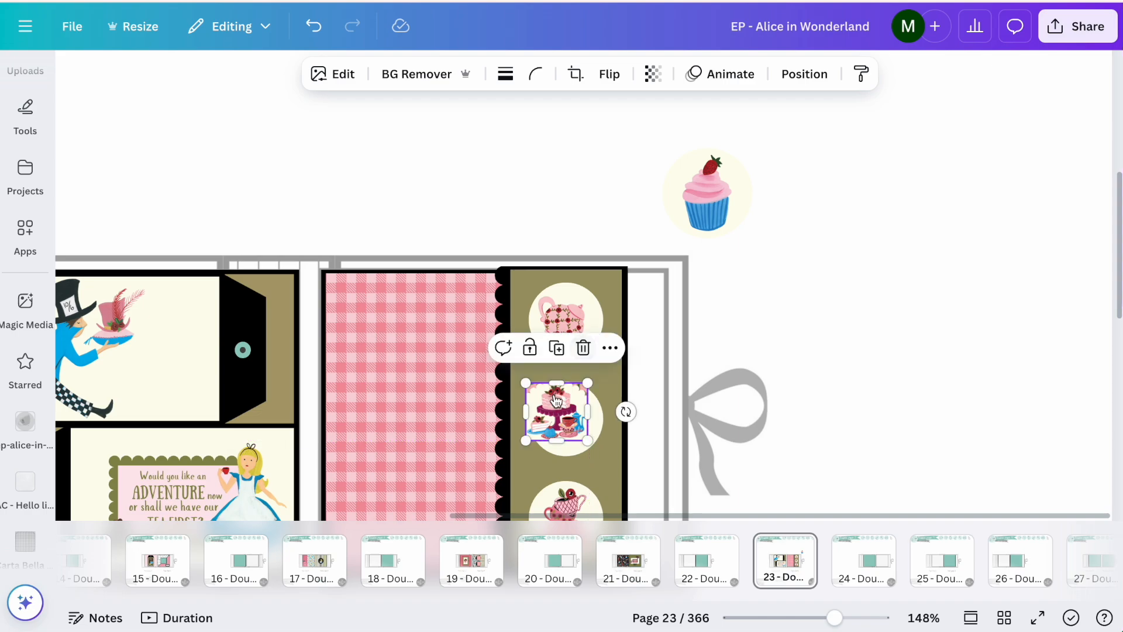
pyautogui.moveTo(587, 440); pyautogui.dragTo(604, 456)
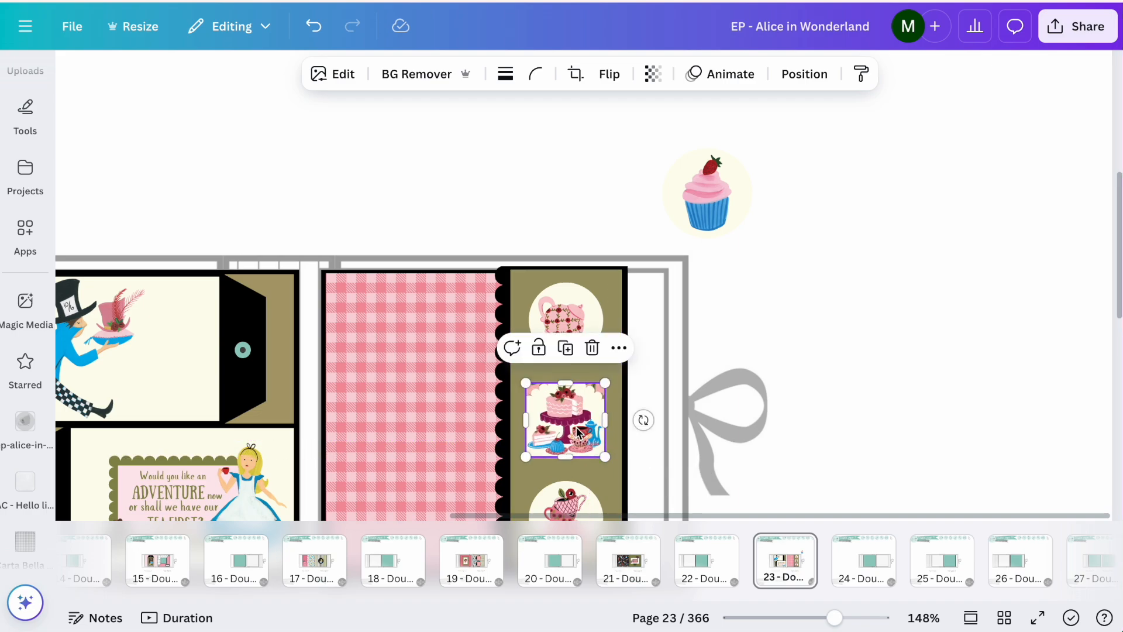
# Send the cake picture backward so it sits behind the olive strip.
pyautogui.rightClick(576, 433)
pyautogui.moveTo(638, 287)
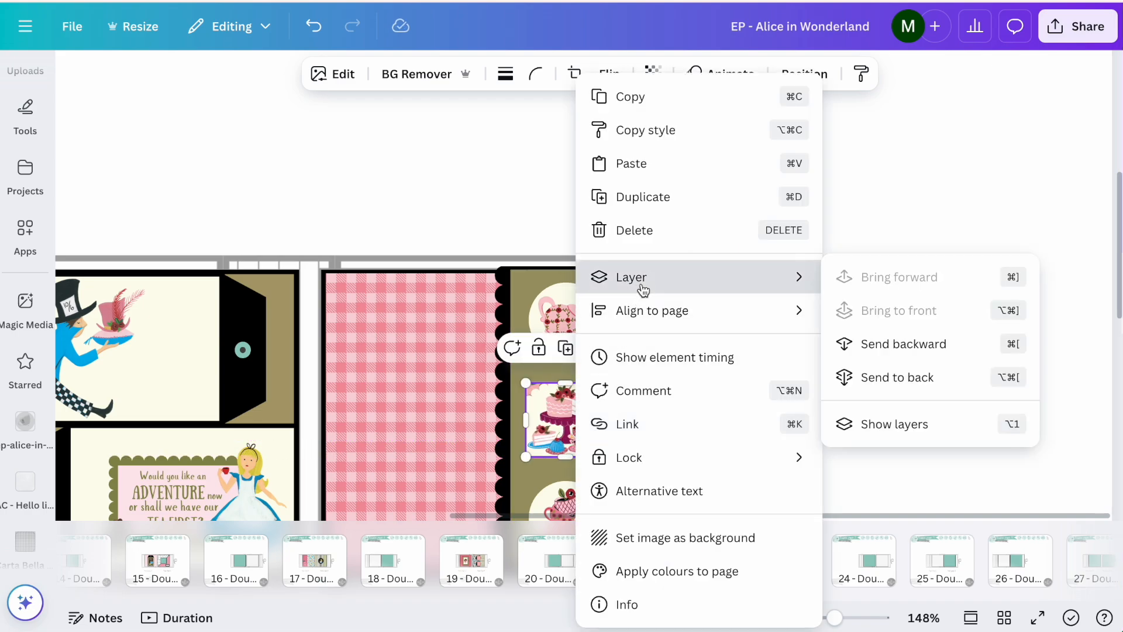
pyautogui.click(871, 345)
pyautogui.click(836, 383)
# Select the cake picture in the layer list, shrink it slightly and centre it so the whole tea set fits the middle circle.
pyautogui.scroll(5, 826, 385)
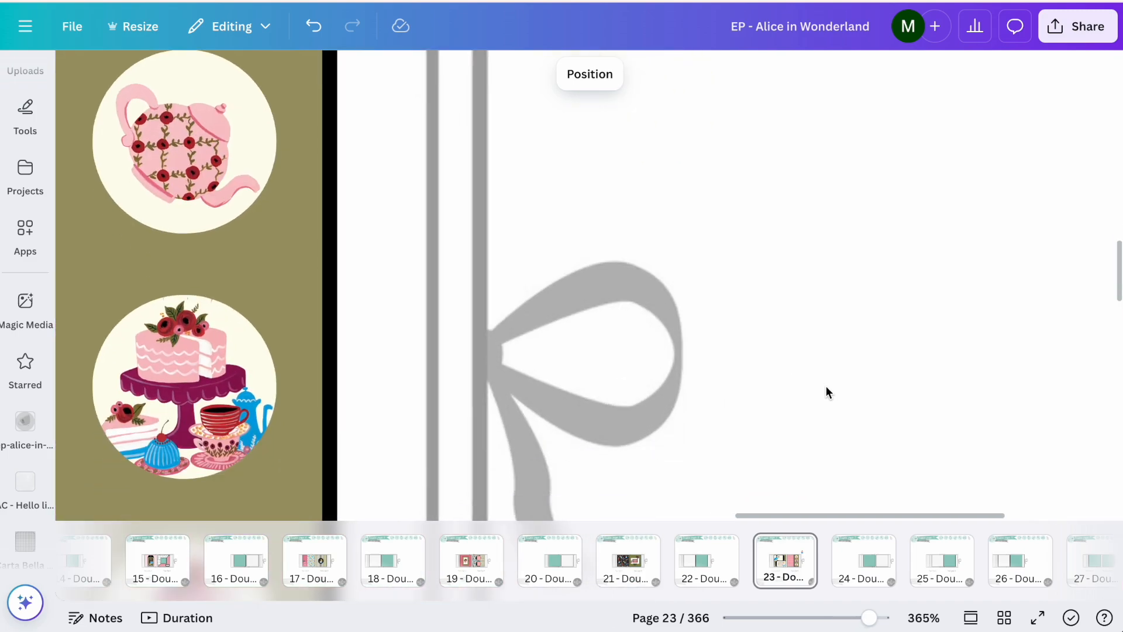
pyautogui.hscroll(-5, 826, 384)
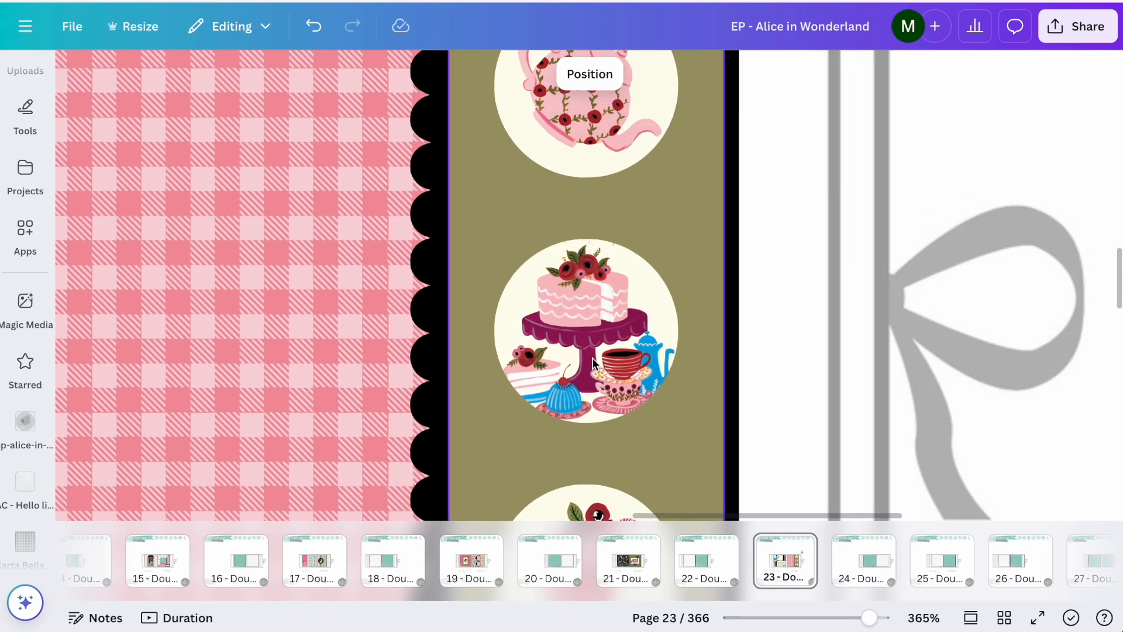
pyautogui.click(614, 79)
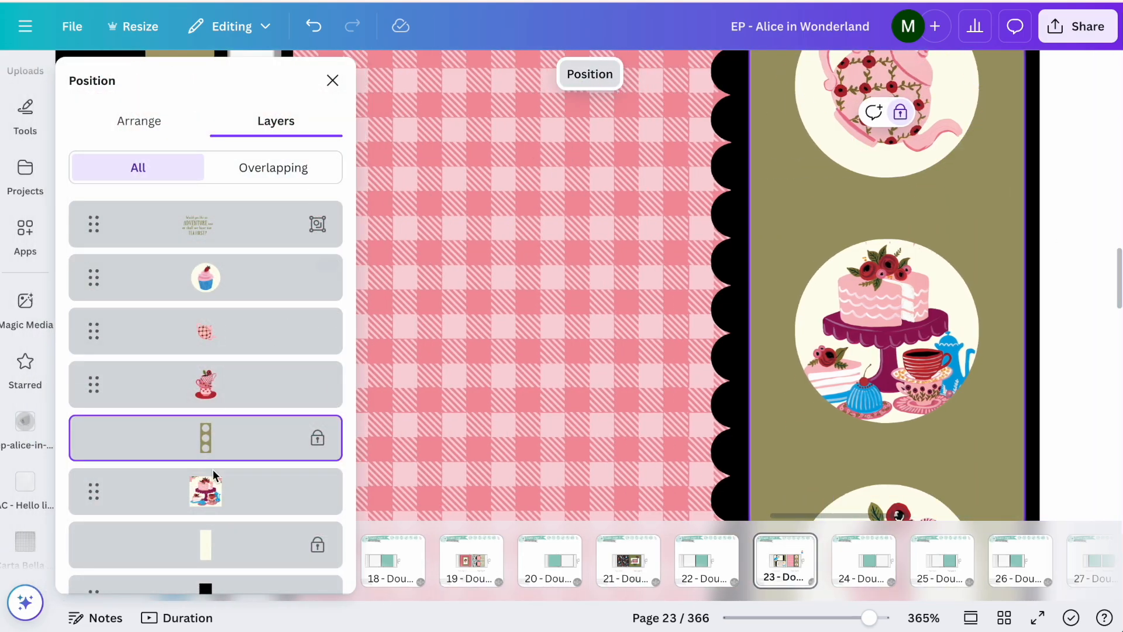
pyautogui.click(213, 473)
pyautogui.moveTo(983, 244); pyautogui.dragTo(970, 248)
pyautogui.moveTo(874, 324); pyautogui.dragTo(884, 309)
pyautogui.moveTo(795, 405); pyautogui.dragTo(807, 395)
pyautogui.moveTo(924, 323); pyautogui.dragTo(919, 325)
pyautogui.click(1012, 318)
# Move the teapot out of the top circle and shift the cake picture up into that circle.
pyautogui.scroll(-4, 1012, 318)
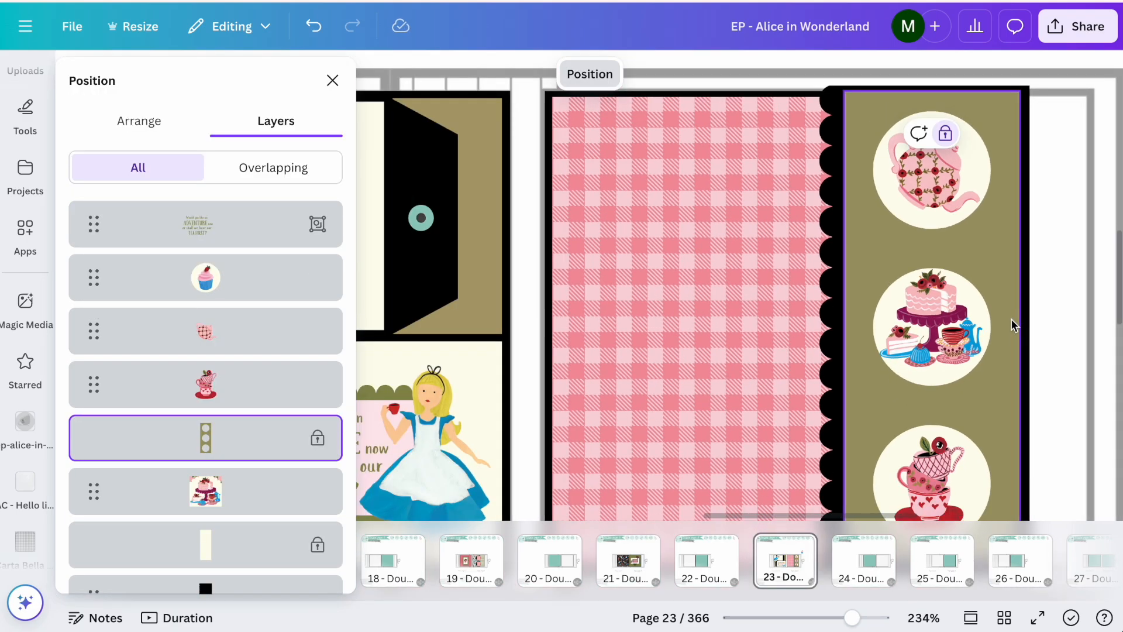
pyautogui.scroll(1, 1012, 318)
pyautogui.moveTo(934, 187); pyautogui.dragTo(830, 120)
pyautogui.click(213, 544)
pyautogui.moveTo(919, 349); pyautogui.dragTo(918, 191)
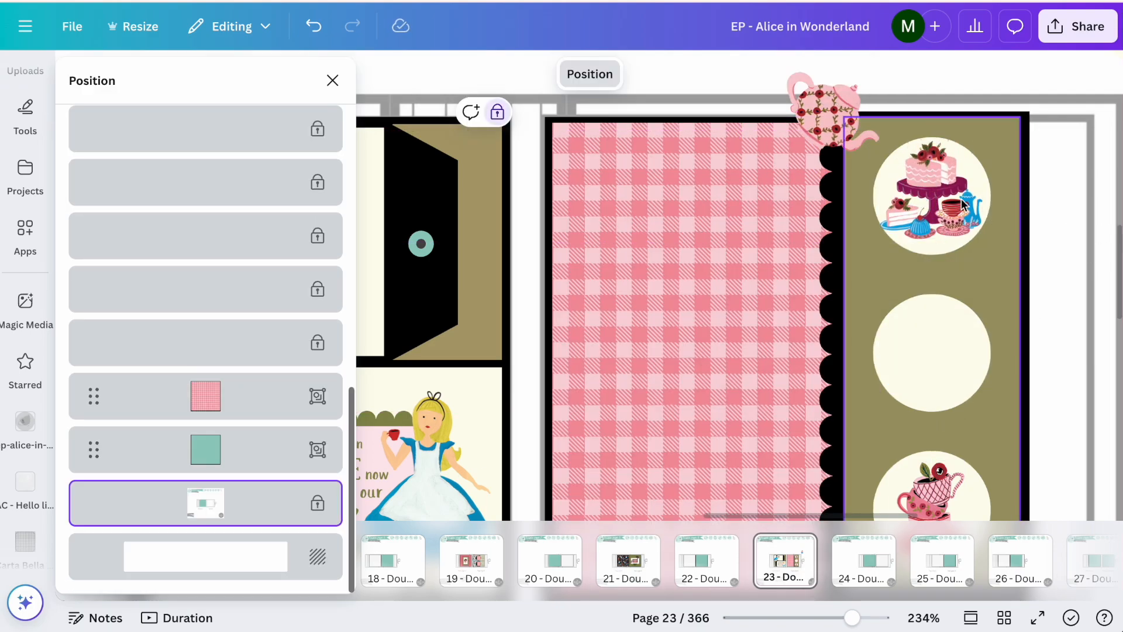
# Enlarge the cake picture slightly inside the top circle.
pyautogui.scroll(5, 954, 181)
pyautogui.click(951, 166)
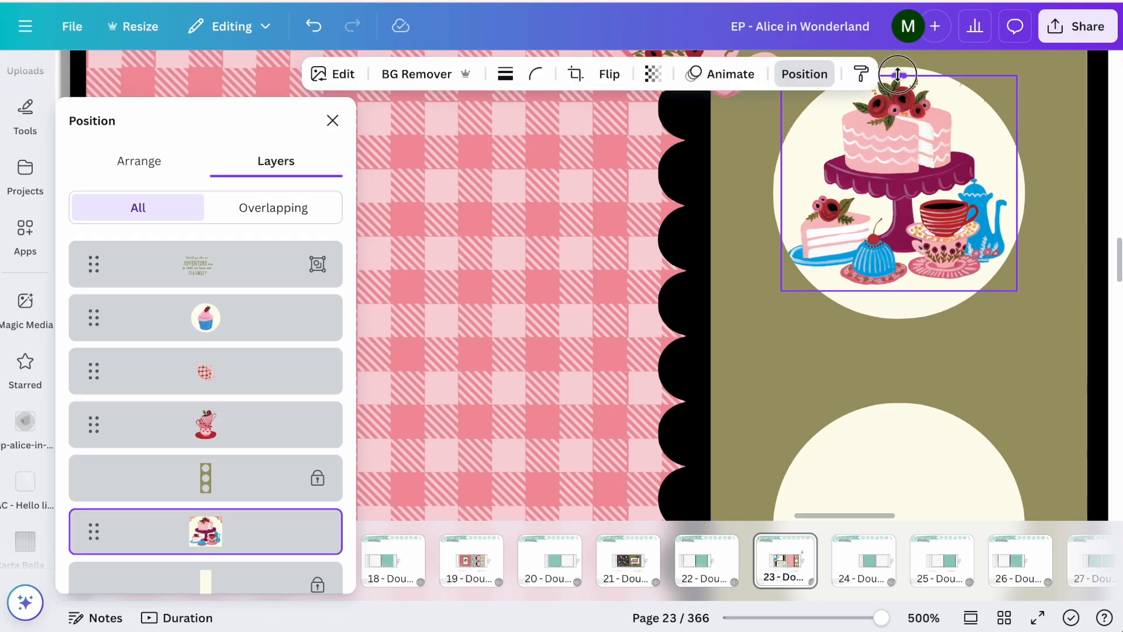
pyautogui.moveTo(1017, 74); pyautogui.dragTo(1021, 71)
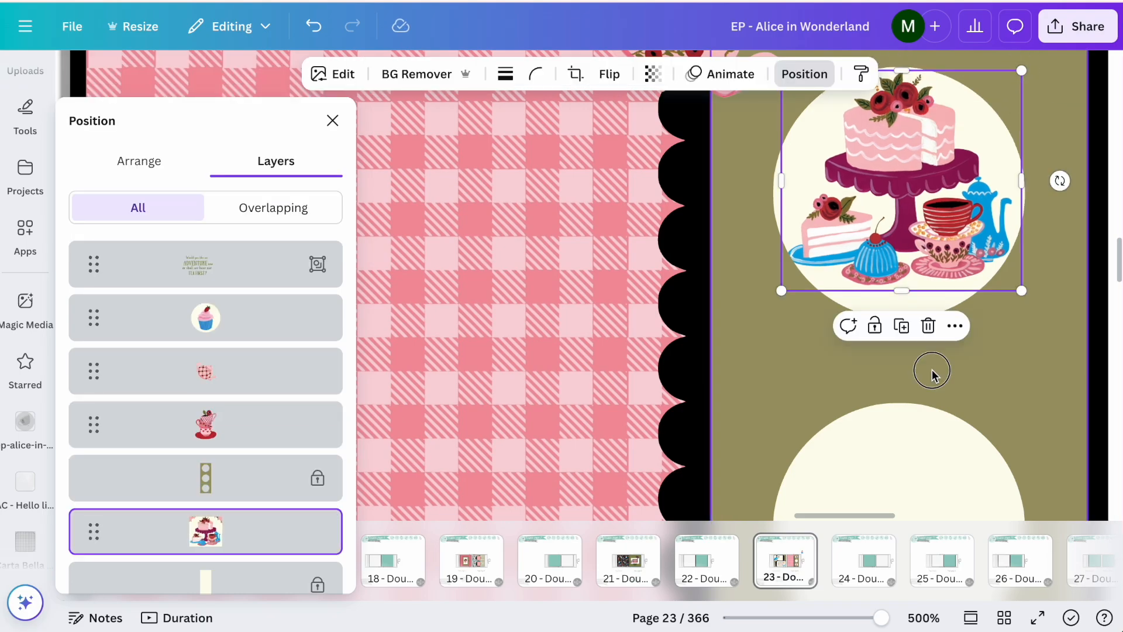
pyautogui.click(931, 370)
# Move the pink teapot down to the upper inner edge of the empty middle circle and close the layer list.
pyautogui.scroll(-5, 931, 370)
pyautogui.moveTo(830, 103); pyautogui.dragTo(890, 272)
pyautogui.click(993, 255)
pyautogui.click(333, 80)
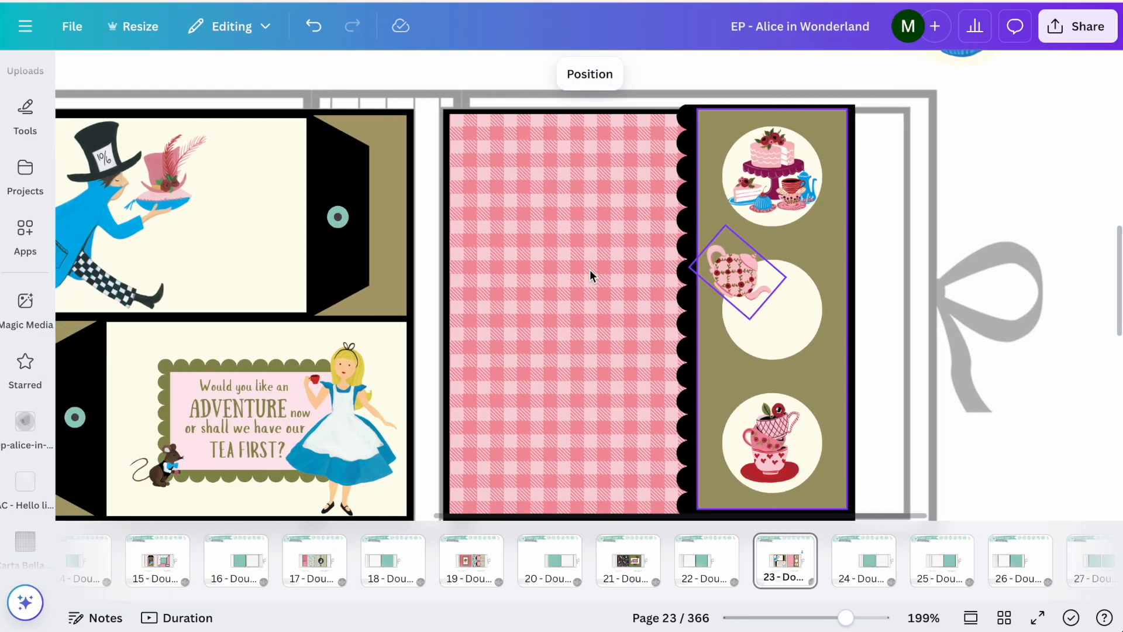
pyautogui.scroll(-2, 594, 273)
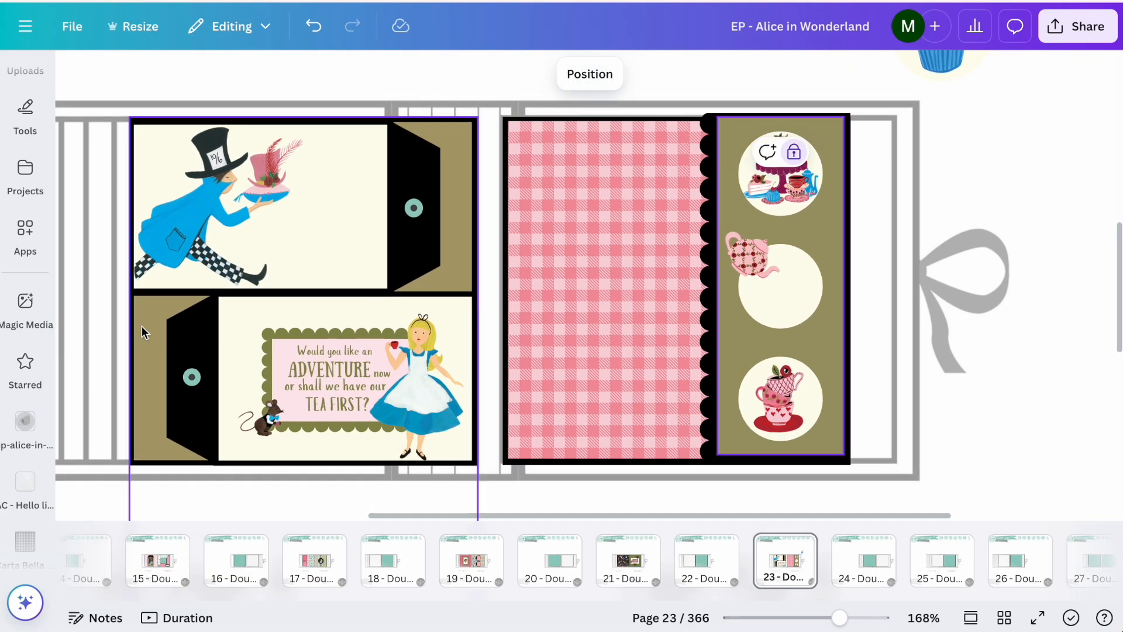
# Copy the "WE ARE ALL MAD HERE" text from page 21 onto page 23.
pyautogui.click(627, 560)
pyautogui.click(667, 315)
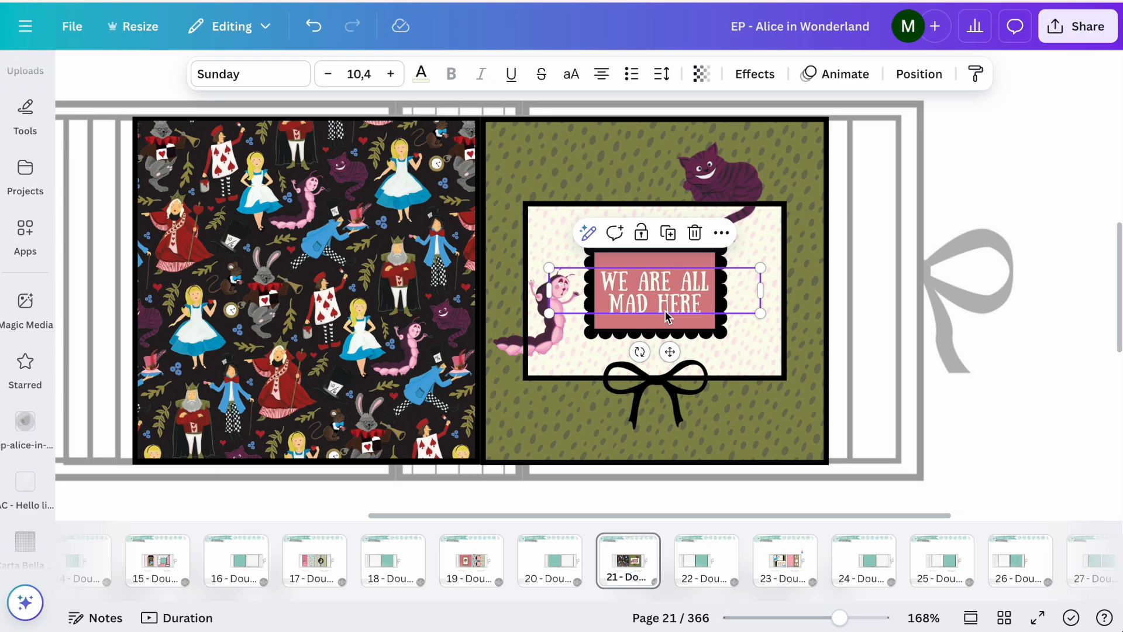
pyautogui.click(784, 560)
pyautogui.hotkey('ctrl', 'v')
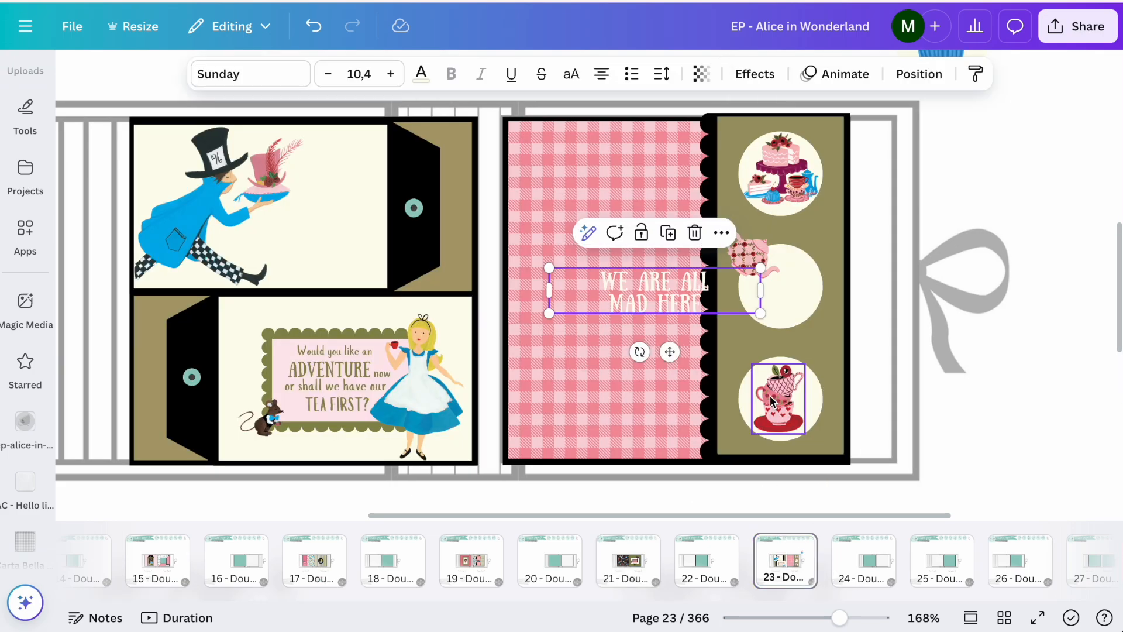
# Replace the pasted wording with a single line reading "TEA PARTY".
pyautogui.tripleClick(649, 300)
pyautogui.write('TEA PARTY')
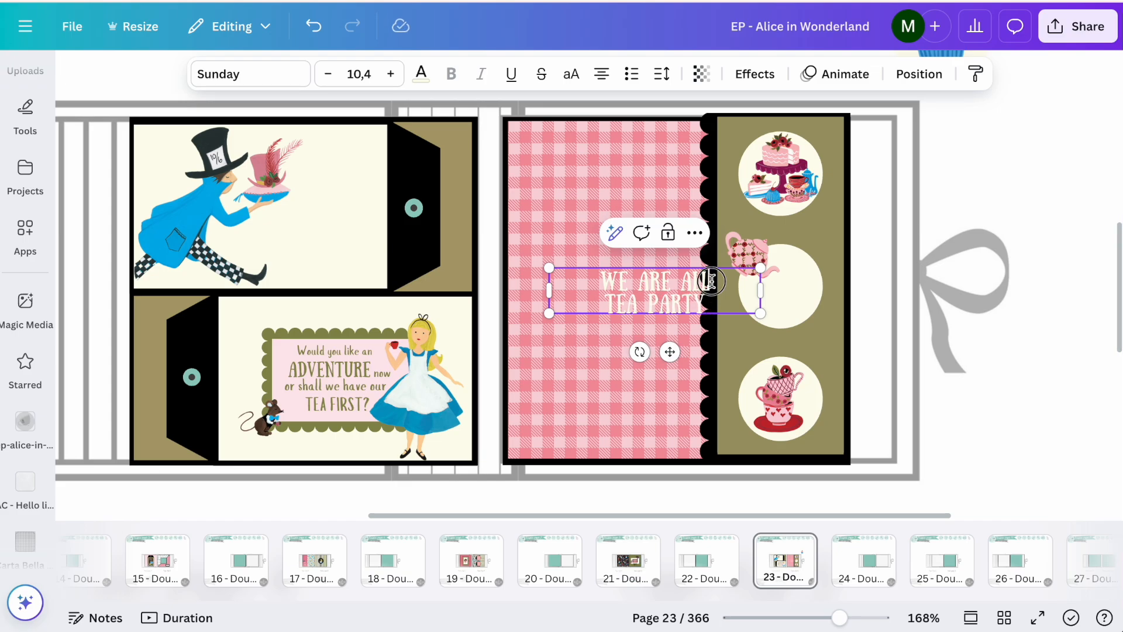
pyautogui.tripleClick(710, 281)
pyautogui.press('BackSpace')
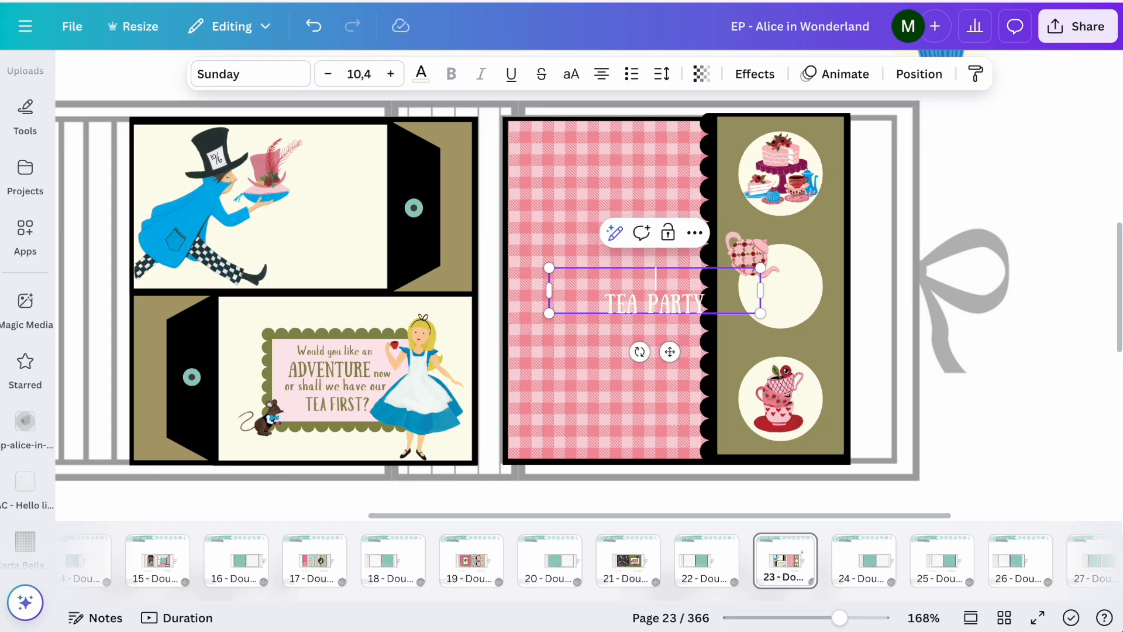
pyautogui.press('BackSpace')
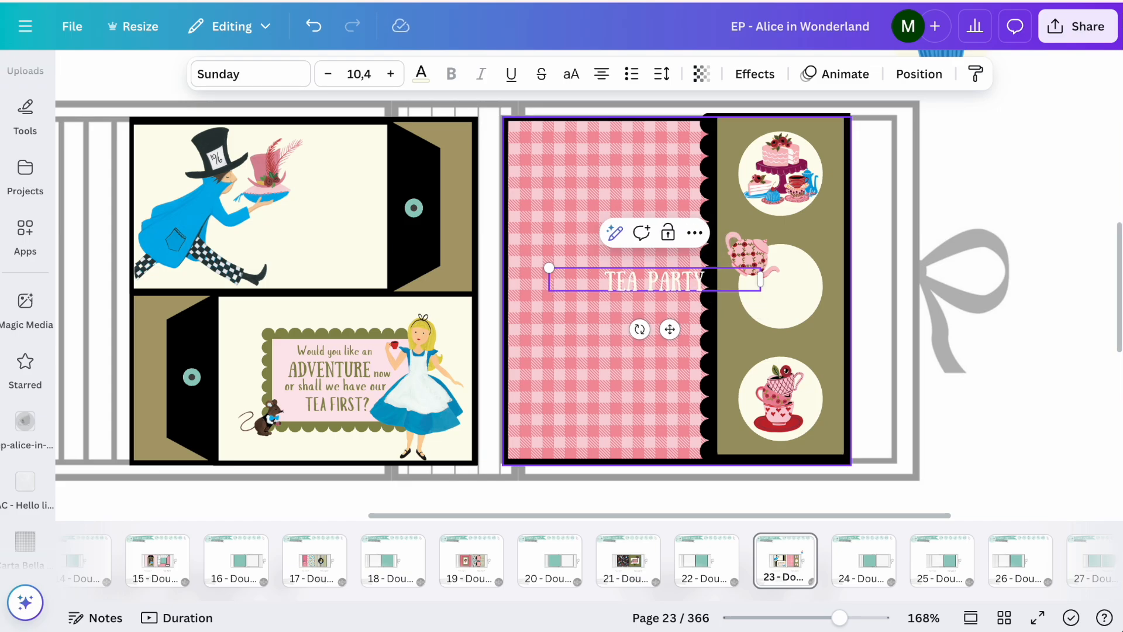
# Select the TEA PARTY wording and open its text colour choices.
pyautogui.tripleClick(689, 279)
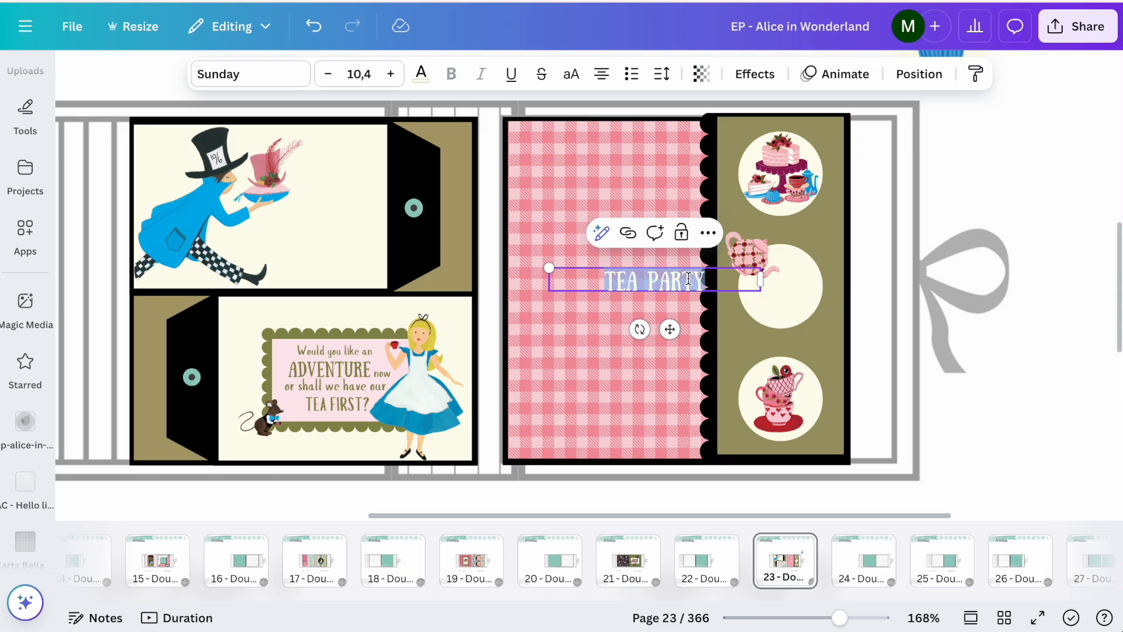
pyautogui.click(431, 77)
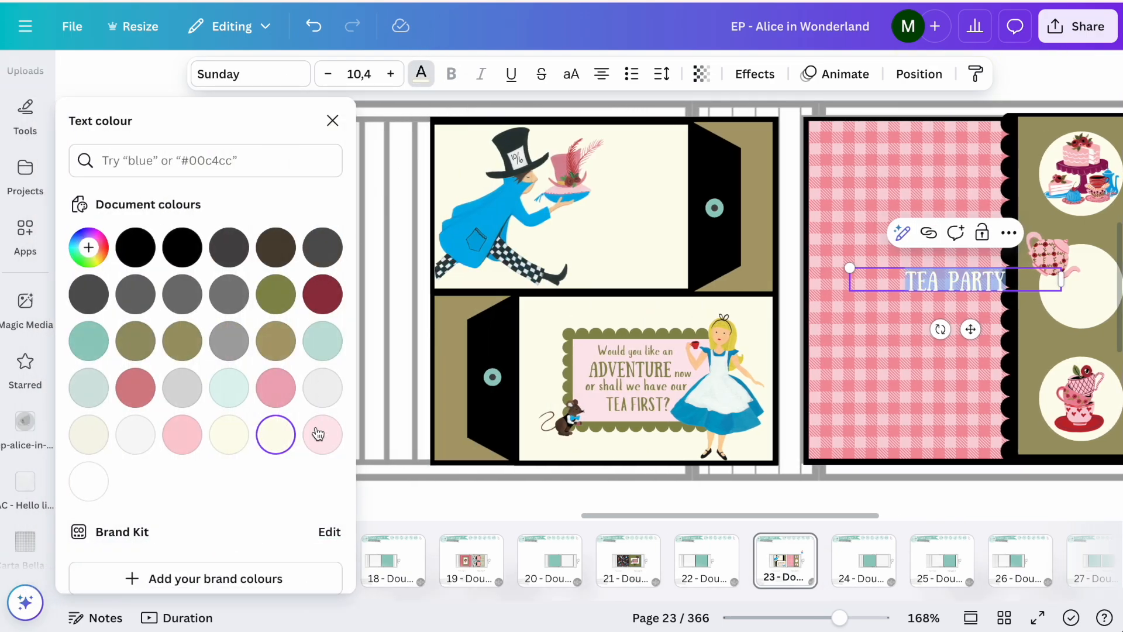
# Colour the TEA PARTY text dark red and fit it onto the empty middle circle at font size 5.8.
pyautogui.click(322, 293)
pyautogui.hscroll(5, 567, 268)
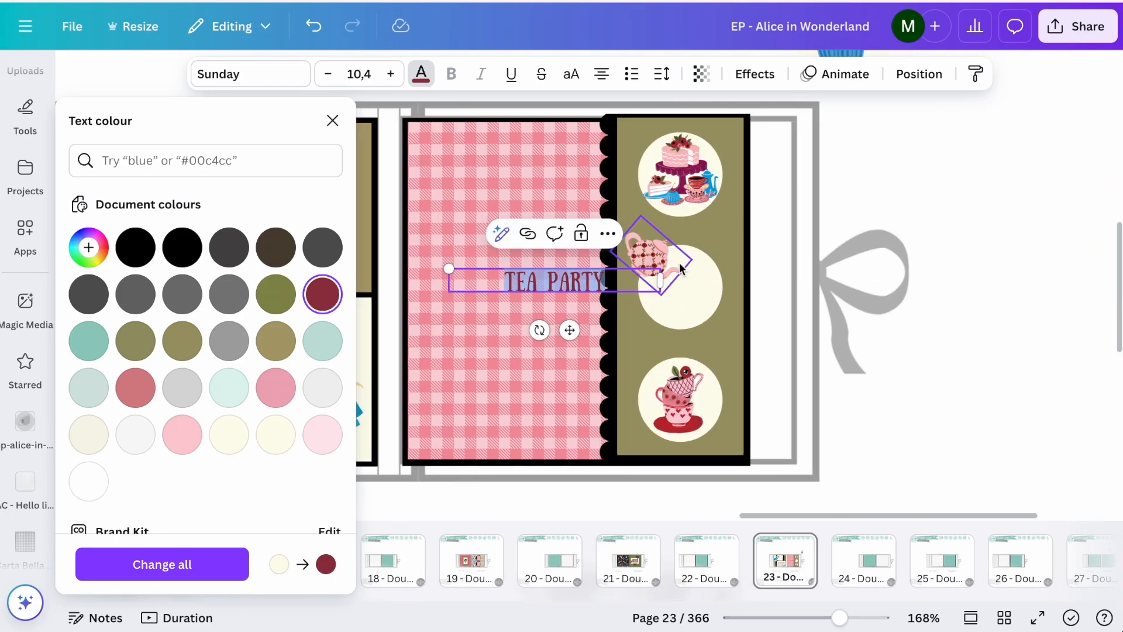
pyautogui.moveTo(450, 270); pyautogui.dragTo(541, 279)
pyautogui.click(662, 308)
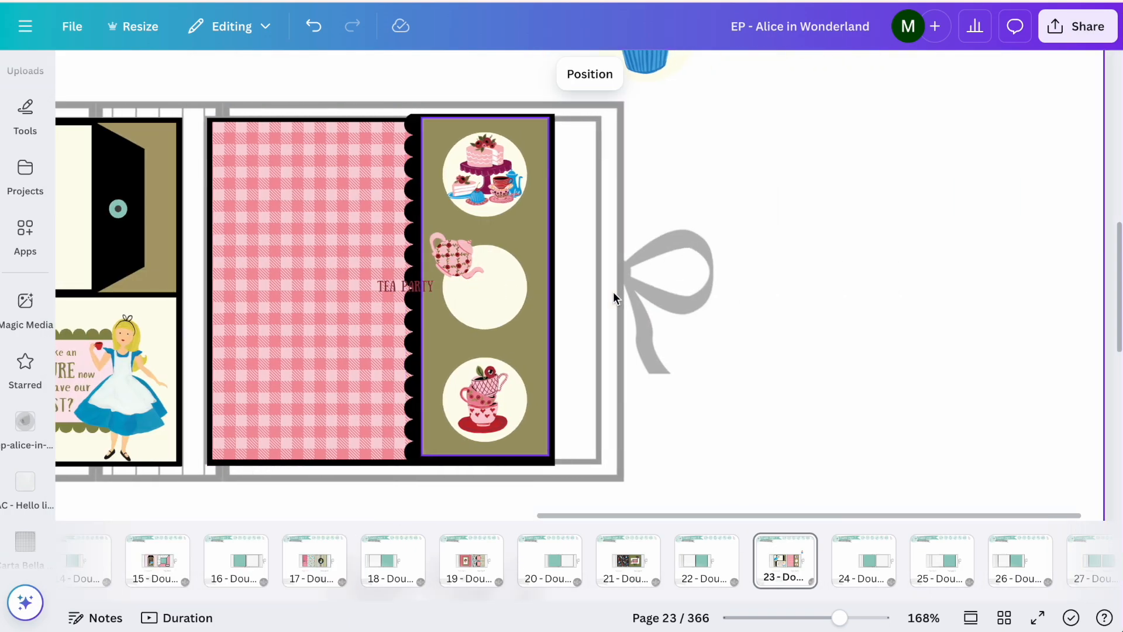
pyautogui.click(397, 290)
pyautogui.moveTo(397, 292); pyautogui.dragTo(480, 305)
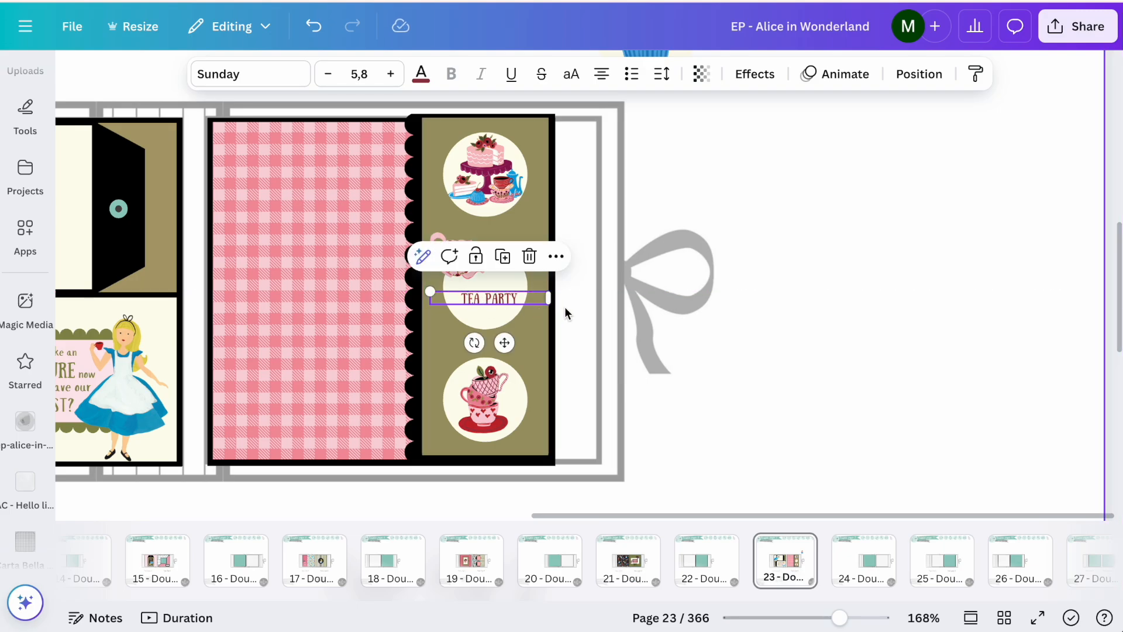
# Enlarge the TEA PARTY text to size 8.7, narrow its text box and place it across the middle circle.
pyautogui.moveTo(431, 292); pyautogui.dragTo(331, 275)
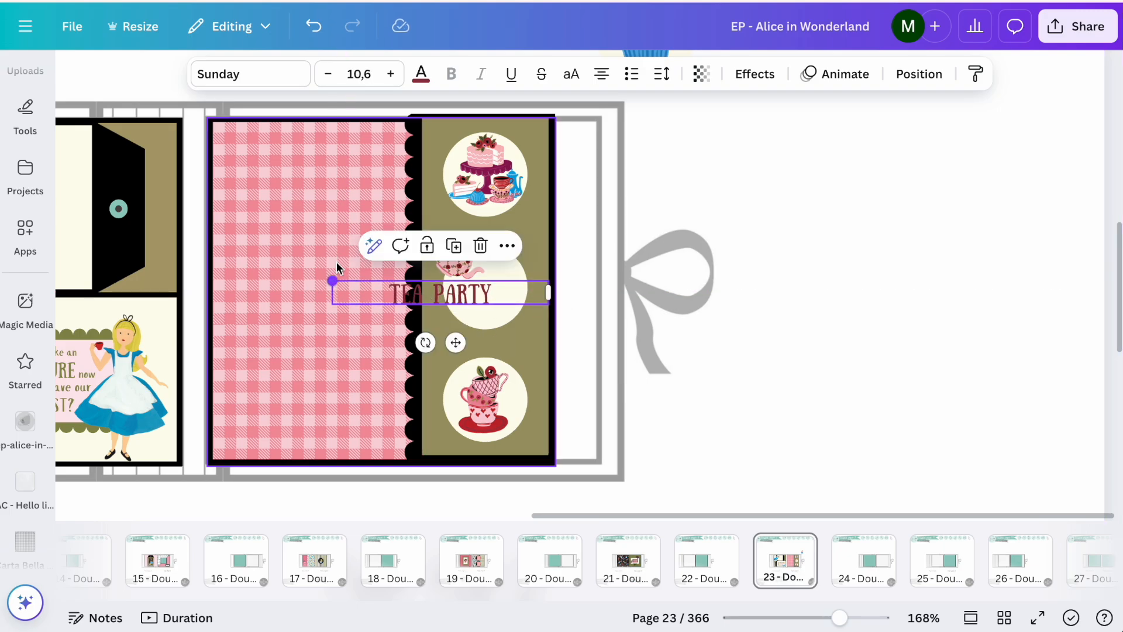
pyautogui.moveTo(460, 291); pyautogui.dragTo(525, 294)
pyautogui.moveTo(395, 284); pyautogui.dragTo(428, 287)
pyautogui.hotkey('shift', 'Left')
pyautogui.hotkey('shift', 'Left')
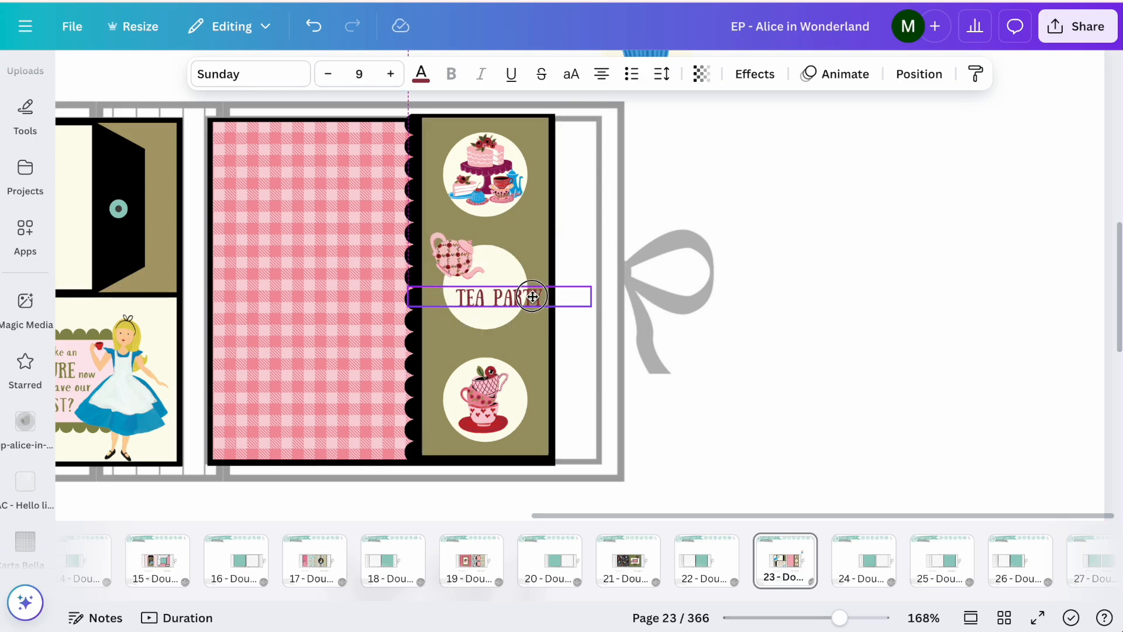
pyautogui.moveTo(570, 304); pyautogui.dragTo(530, 299)
pyautogui.click(503, 307)
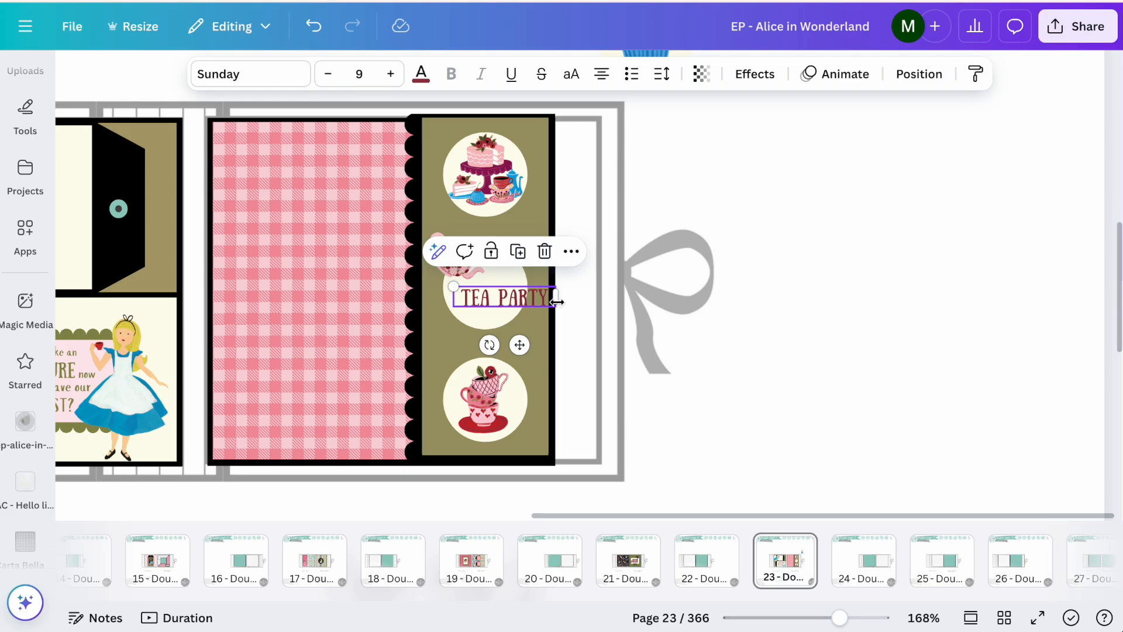
pyautogui.moveTo(456, 289); pyautogui.dragTo(510, 298)
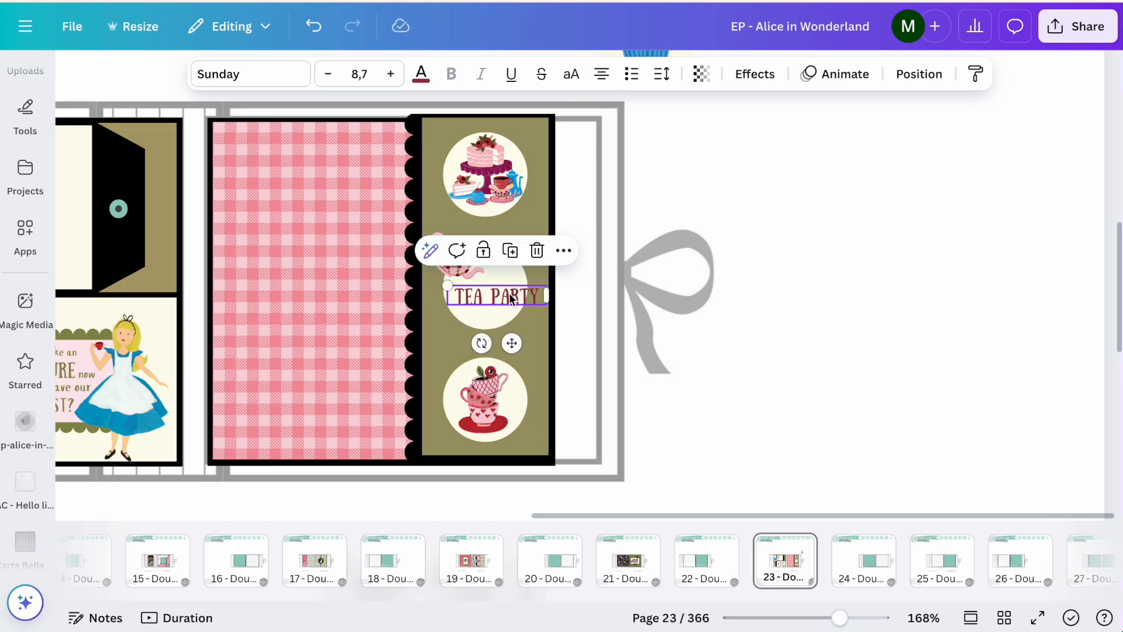
# Add a Background effect to the TEA PARTY text and colour it pink from the document colours.
pyautogui.click(755, 74)
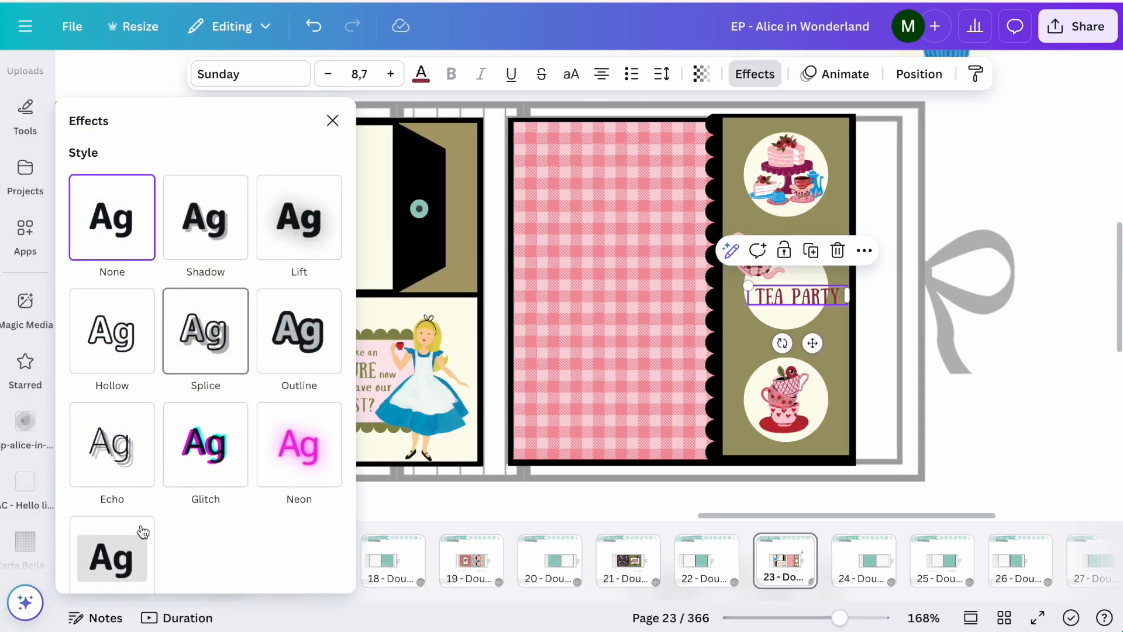
pyautogui.click(130, 567)
pyautogui.scroll(-5, 165, 445)
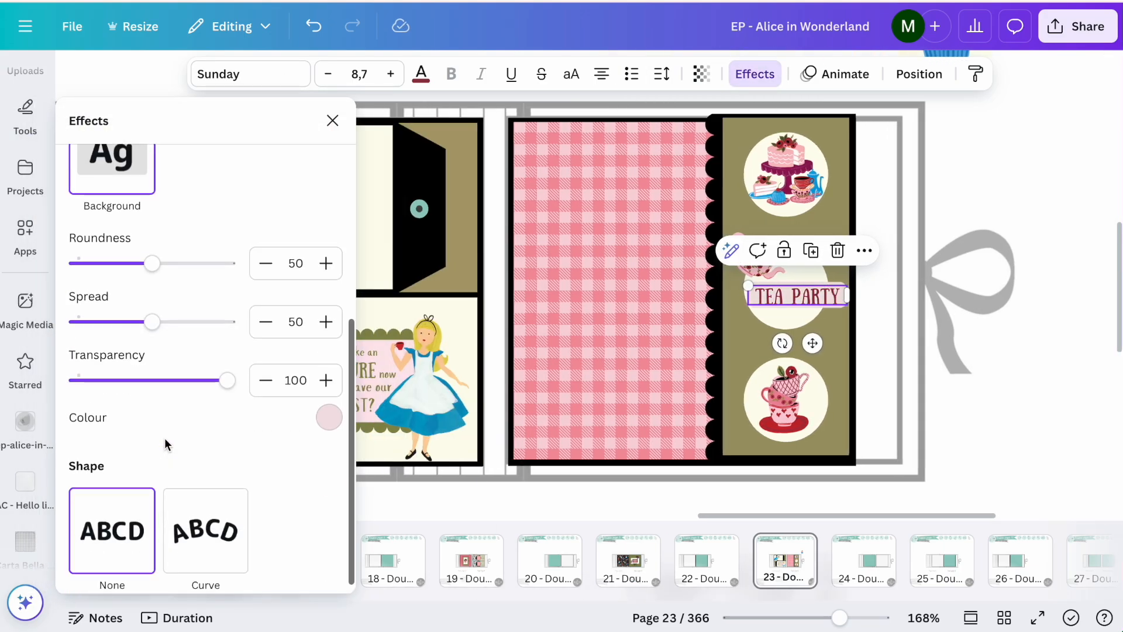
pyautogui.click(329, 403)
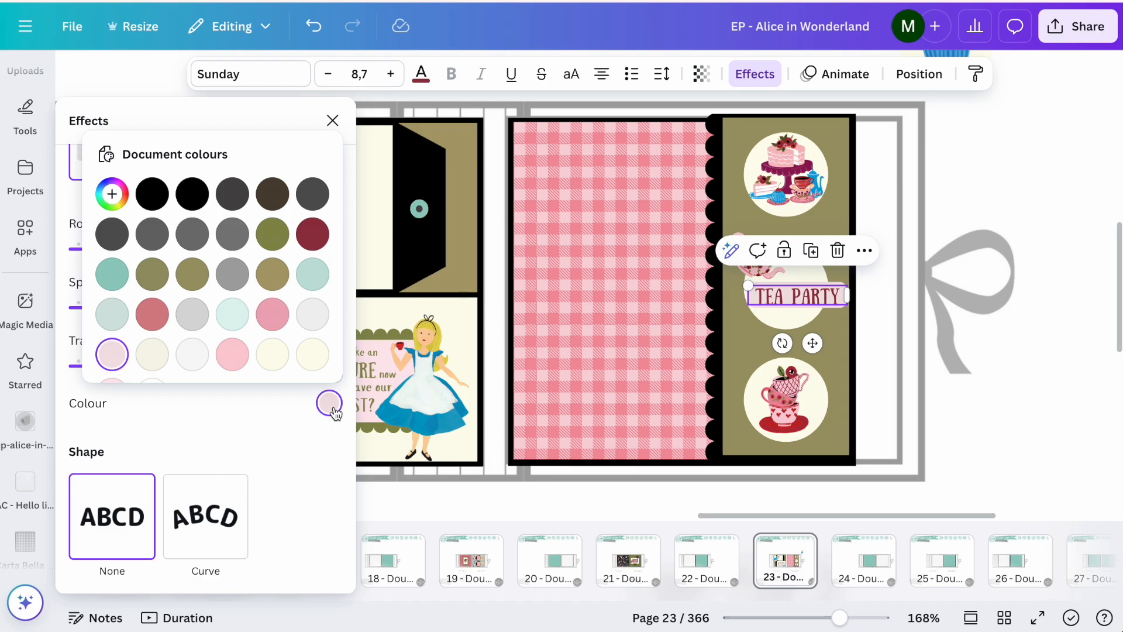
pyautogui.click(232, 359)
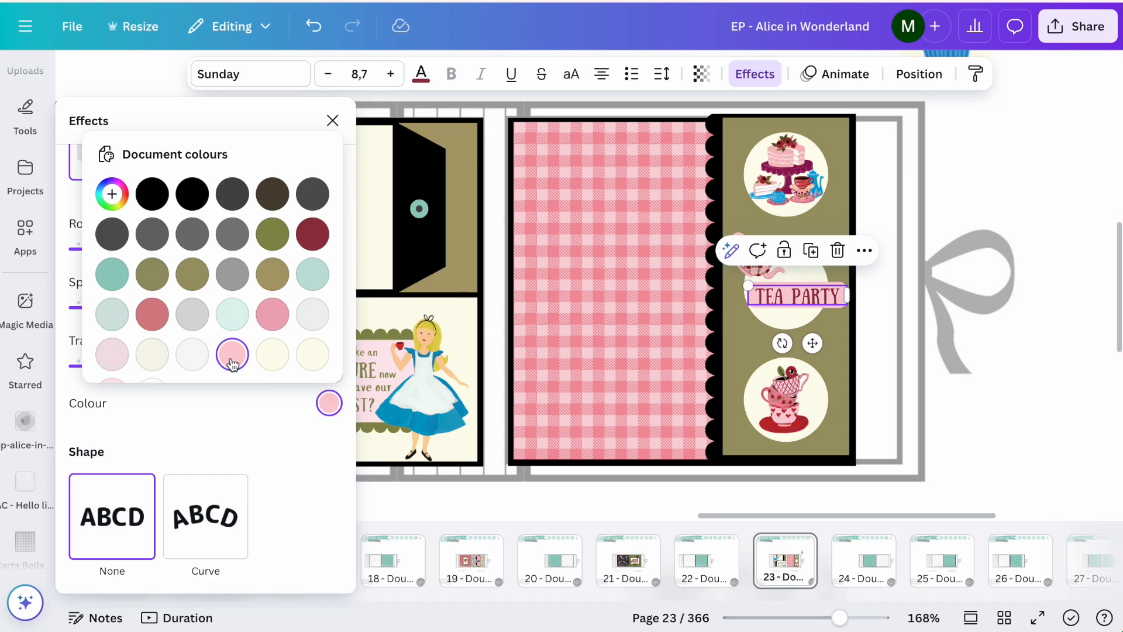
pyautogui.click(1004, 371)
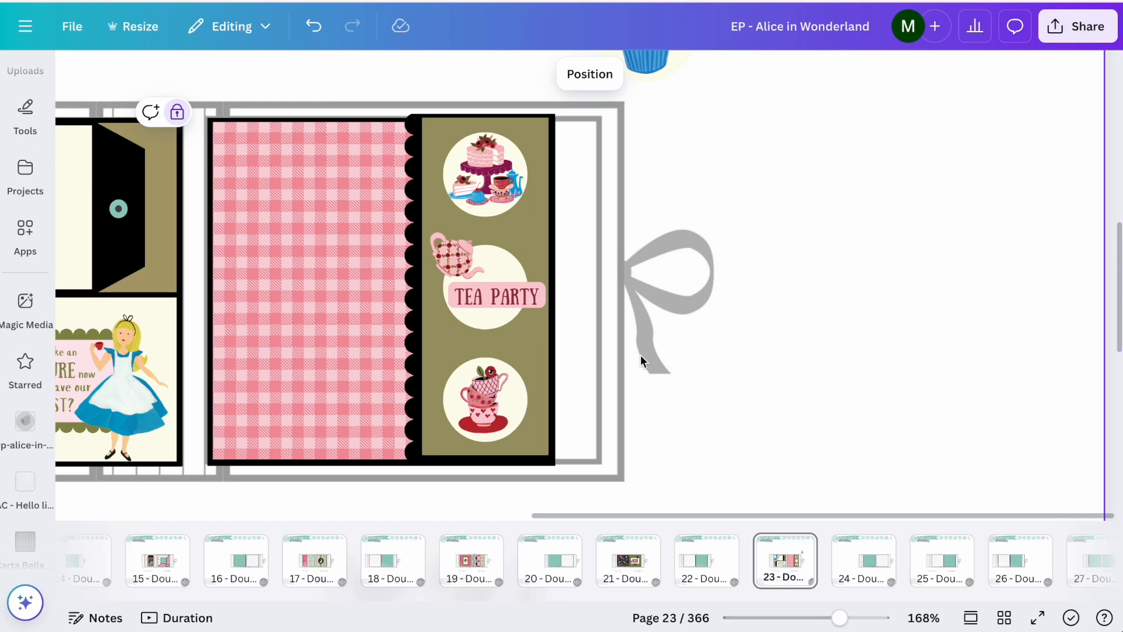
# Change the background effect of the TEA PARTY text to a paler pink.
pyautogui.keyDown('ctrl'); pyautogui.scroll(5, 623, 344); pyautogui.keyUp('ctrl')
pyautogui.click(401, 233)
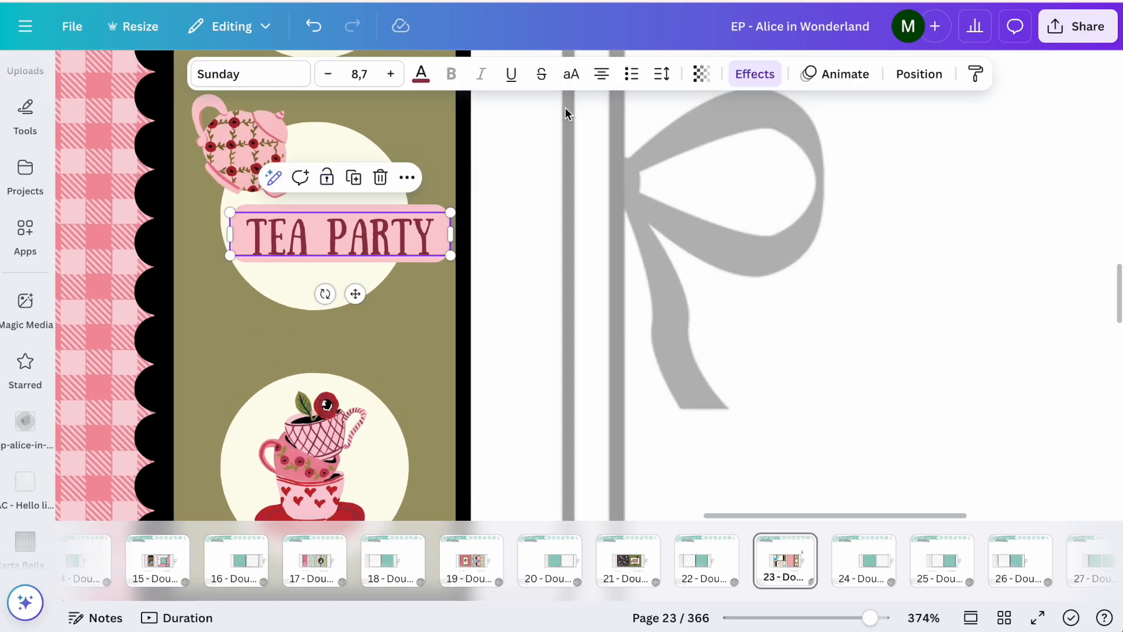
pyautogui.click(755, 74)
pyautogui.scroll(-5, 253, 486)
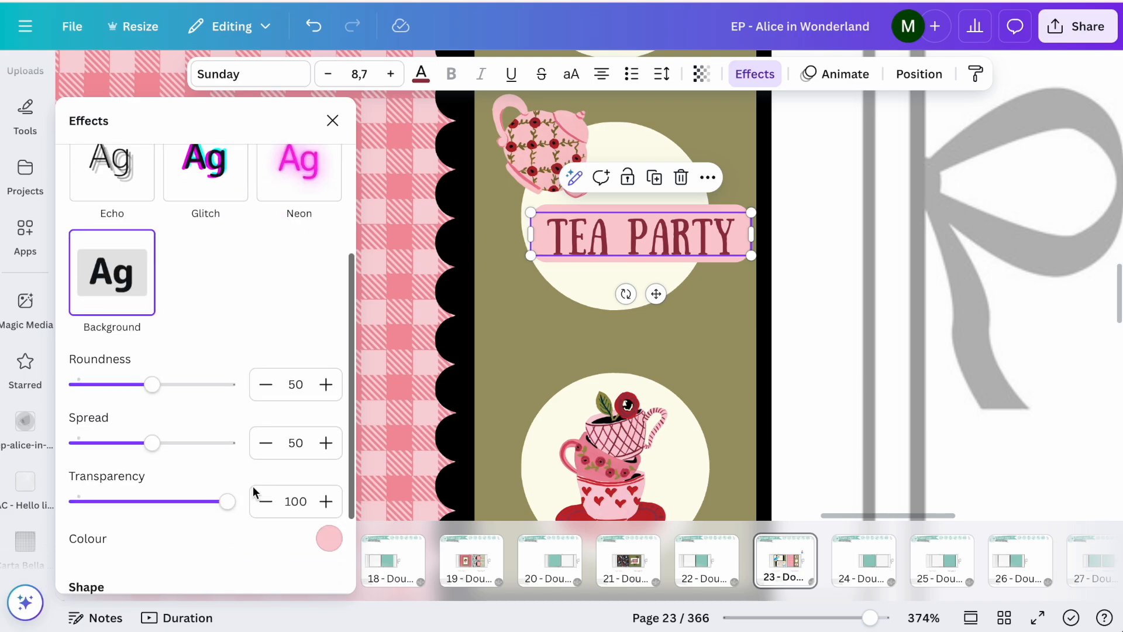
pyautogui.click(326, 504)
pyautogui.click(312, 457)
pyautogui.click(637, 380)
# Shrink the TEA PARTY label slightly and move it to the lower right part of the middle circle.
pyautogui.click(448, 252)
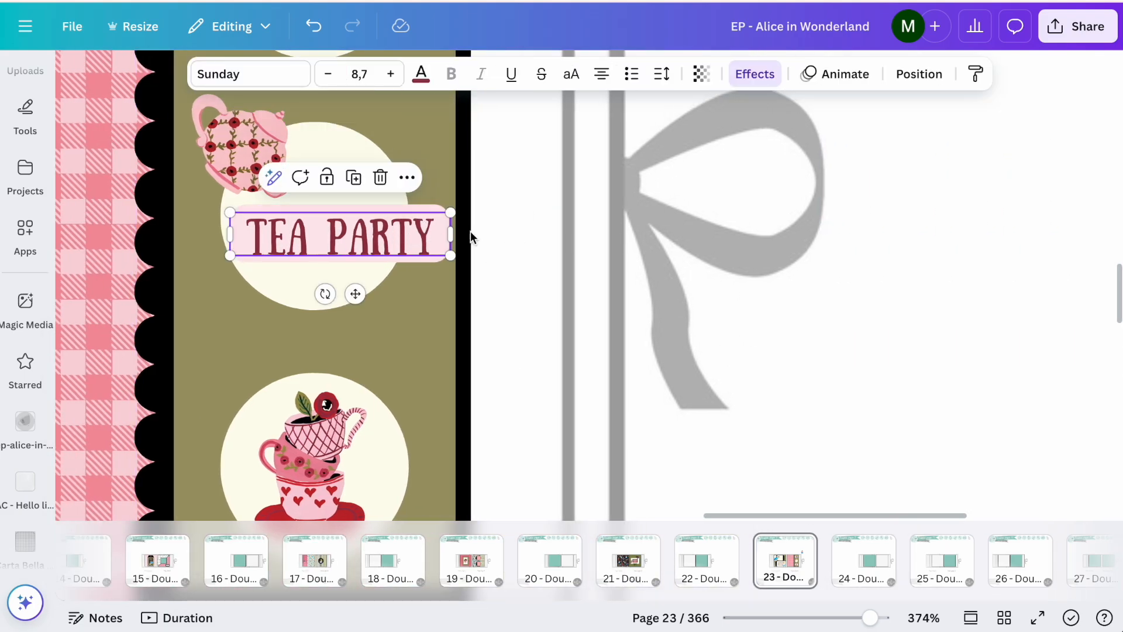
pyautogui.moveTo(455, 251); pyautogui.dragTo(429, 251)
pyautogui.moveTo(368, 232)
pyautogui.mouseDown()
pyautogui.moveTo(445, 231)
pyautogui.moveTo(370, 234)
pyautogui.mouseUp()
pyautogui.click(633, 326)
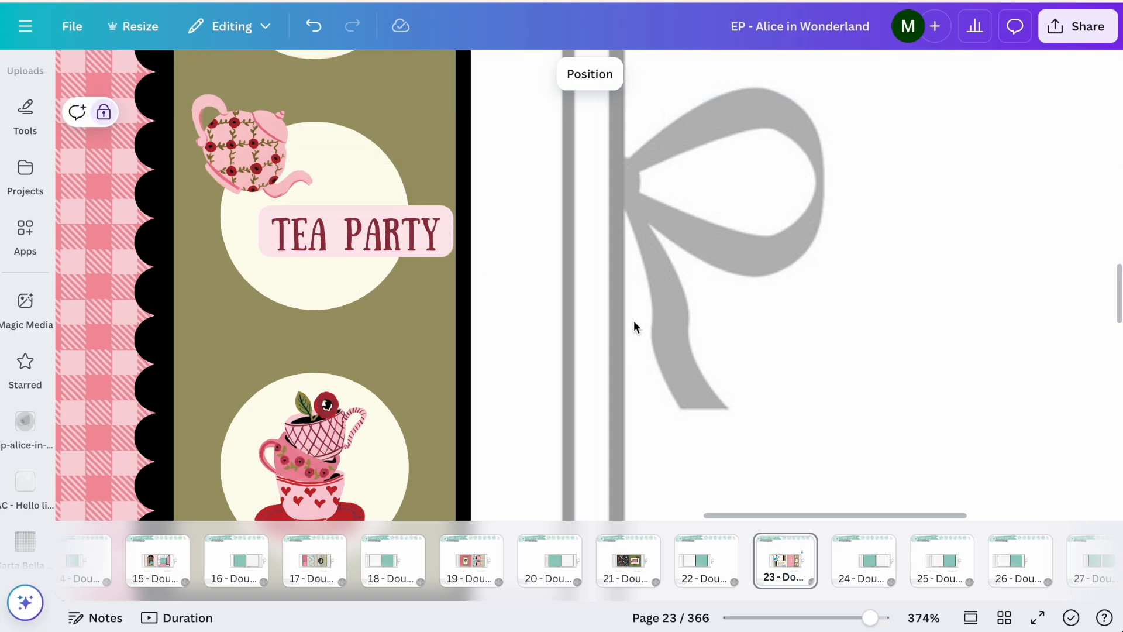
pyautogui.moveTo(380, 240); pyautogui.dragTo(377, 259)
pyautogui.click(623, 284)
# Duplicate the stacked teacups picture, place the copy in the blank area beside the album and enlarge it.
pyautogui.scroll(-5, 623, 285)
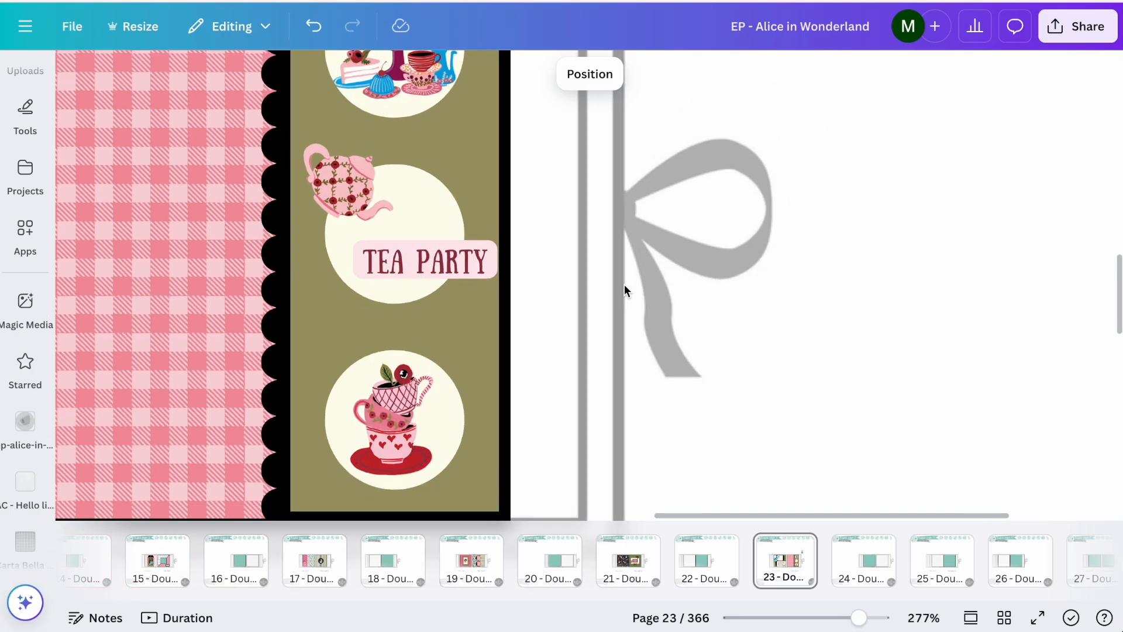
pyautogui.click(454, 397)
pyautogui.press('super+d')
pyautogui.moveTo(462, 408); pyautogui.dragTo(795, 170)
pyautogui.moveTo(839, 223); pyautogui.dragTo(957, 375)
# Extract the red hearts from the enlarged teacups copy as a separate image.
pyautogui.click(341, 80)
pyautogui.click(298, 226)
pyautogui.click(141, 199)
pyautogui.moveTo(729, 406); pyautogui.dragTo(743, 424)
pyautogui.moveTo(692, 430)
pyautogui.mouseDown()
pyautogui.moveTo(706, 452)
pyautogui.moveTo(788, 442)
pyautogui.mouseUp()
pyautogui.click(167, 313)
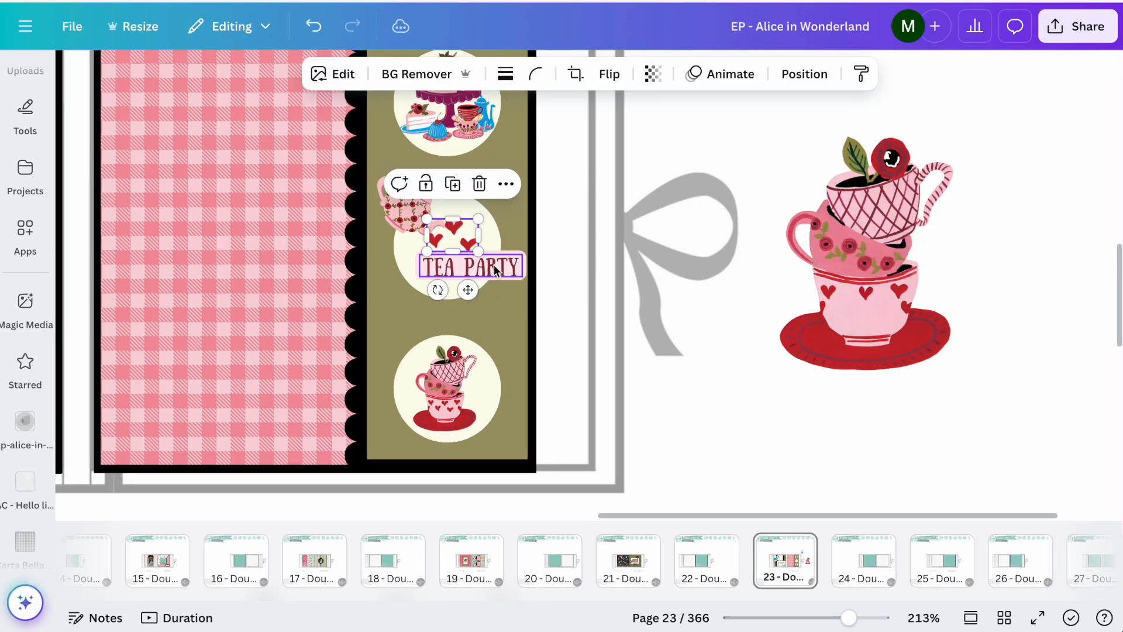
# Resize the extracted hearts and place them just above the TEA PARTY label in the middle circle.
pyautogui.scroll(5, 494, 264)
pyautogui.moveTo(477, 228); pyautogui.dragTo(491, 219)
pyautogui.moveTo(459, 256); pyautogui.dragTo(456, 266)
pyautogui.click(621, 284)
# Delete the leftover enlarged teacups copy and the spare cupcake image outside the album.
pyautogui.keyDown('ctrl'); pyautogui.scroll(-5, 623, 285); pyautogui.keyUp('ctrl')
pyautogui.keyDown('ctrl'); pyautogui.scroll(-3, 624, 286); pyautogui.keyUp('ctrl')
pyautogui.hscroll(-3, 760, 293)
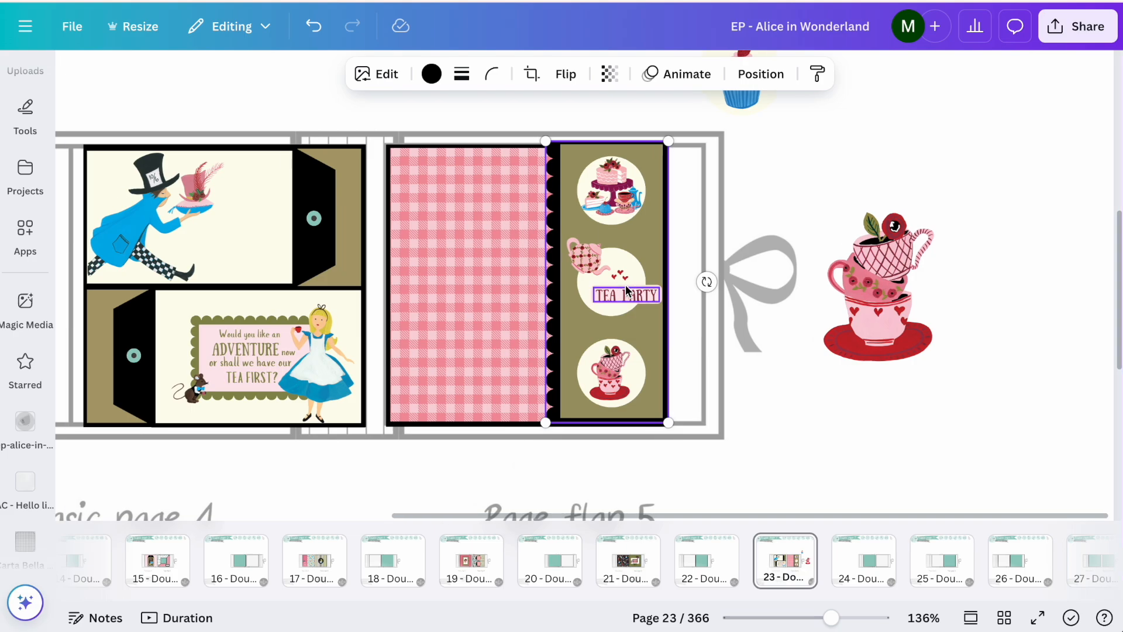
pyautogui.click(1052, 343)
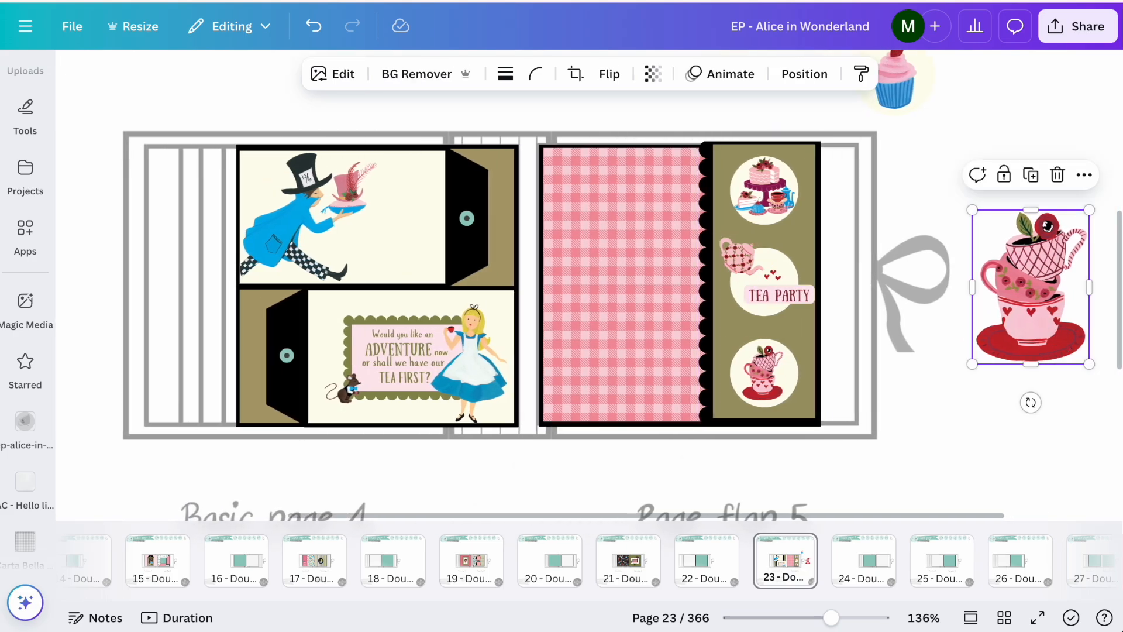
pyautogui.press('Delete')
pyautogui.click(895, 82)
pyautogui.press('Delete')
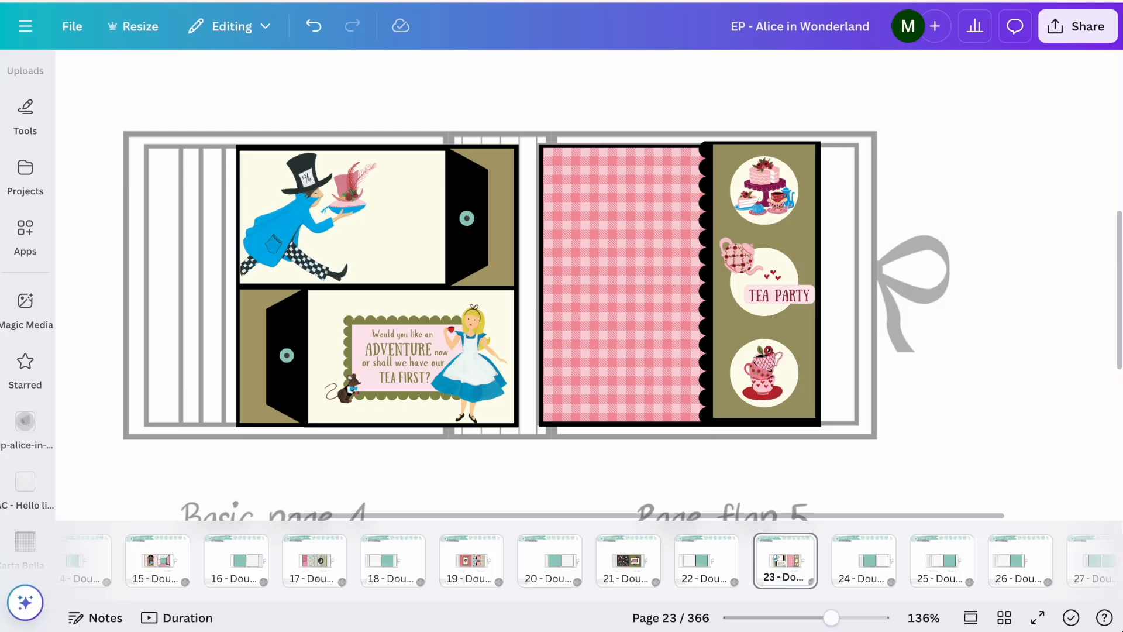
# Go through the linked Decoration overview to the Basic Paper page, page 328.
pyautogui.hscroll(-2, 669, 270)
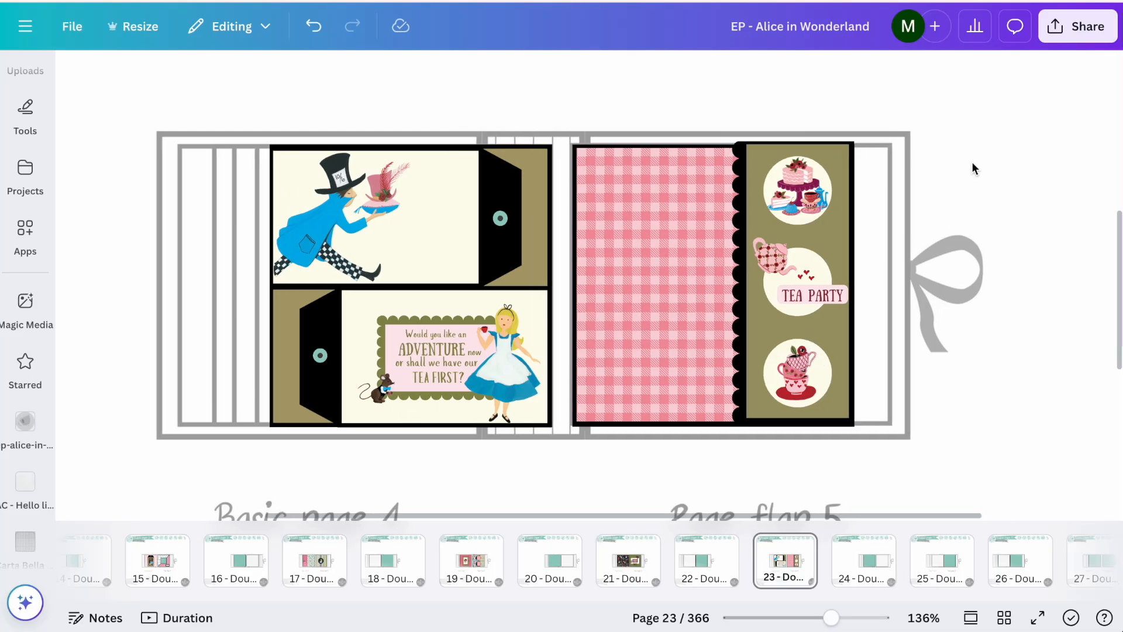
pyautogui.hscroll(-1, 971, 162)
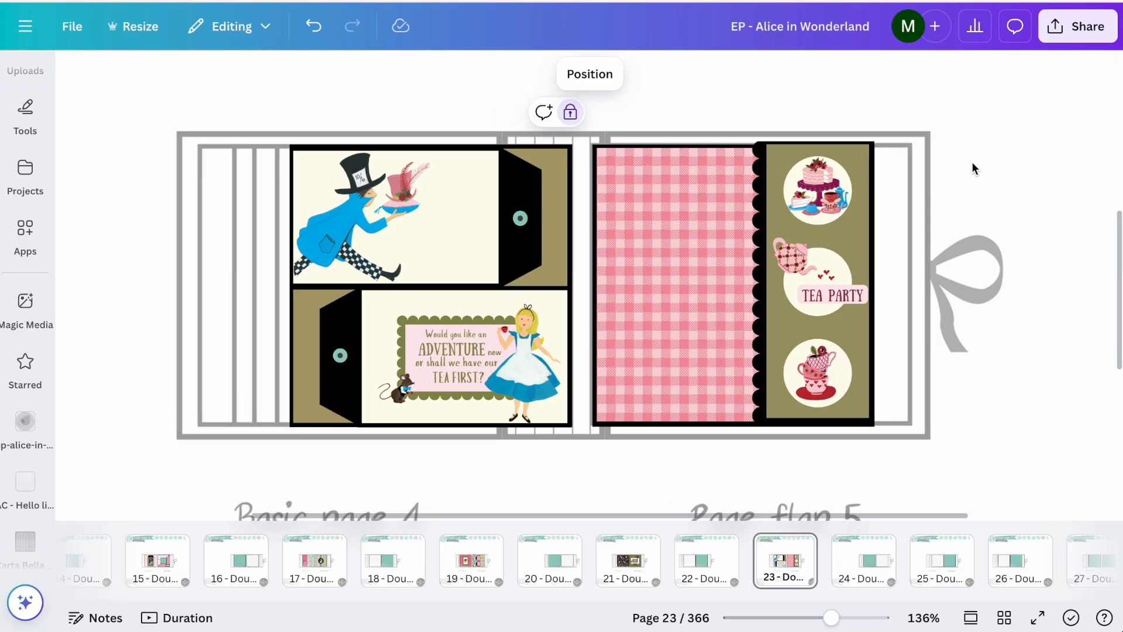
pyautogui.scroll(-5, 971, 162)
pyautogui.scroll(3, 971, 162)
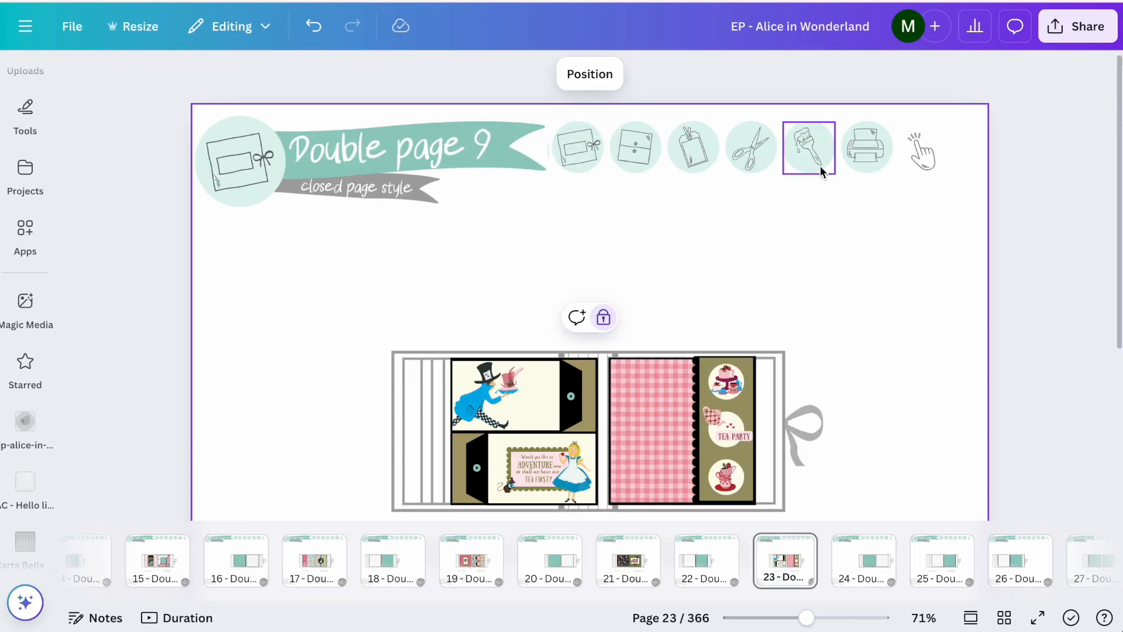
pyautogui.moveTo(809, 149)
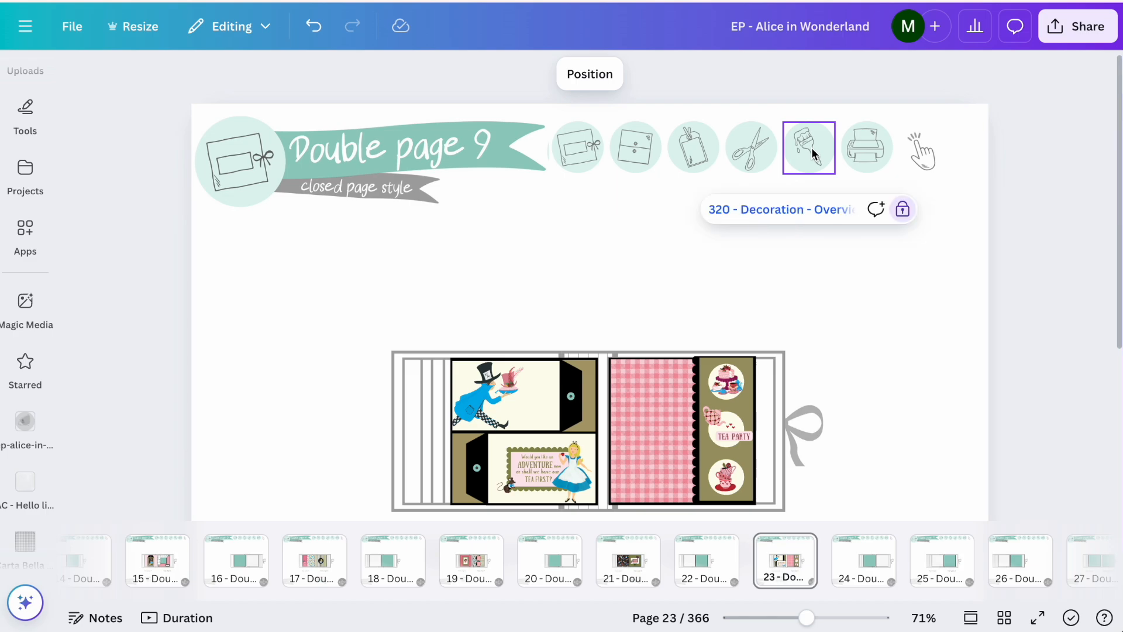
pyautogui.click(778, 220)
pyautogui.click(652, 234)
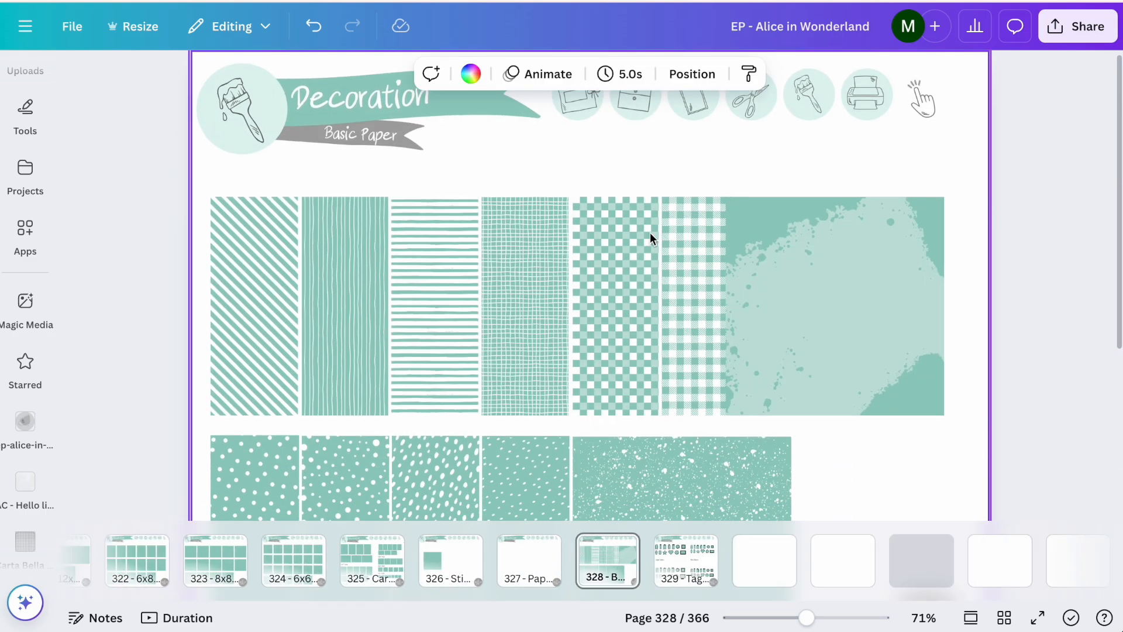
# Copy the basic paper with small slanted dots and paste it onto Double page 9, page 23.
pyautogui.click(520, 410)
pyautogui.scroll(3, 521, 403)
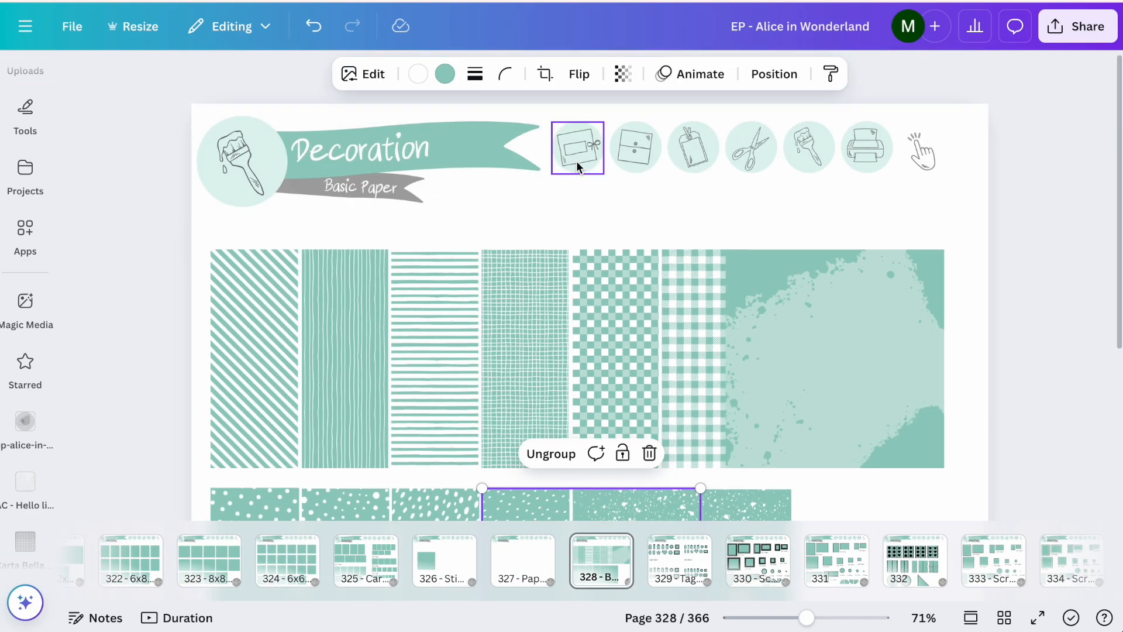
pyautogui.moveTo(576, 157)
pyautogui.click(563, 212)
pyautogui.moveTo(503, 364)
pyautogui.click(497, 259)
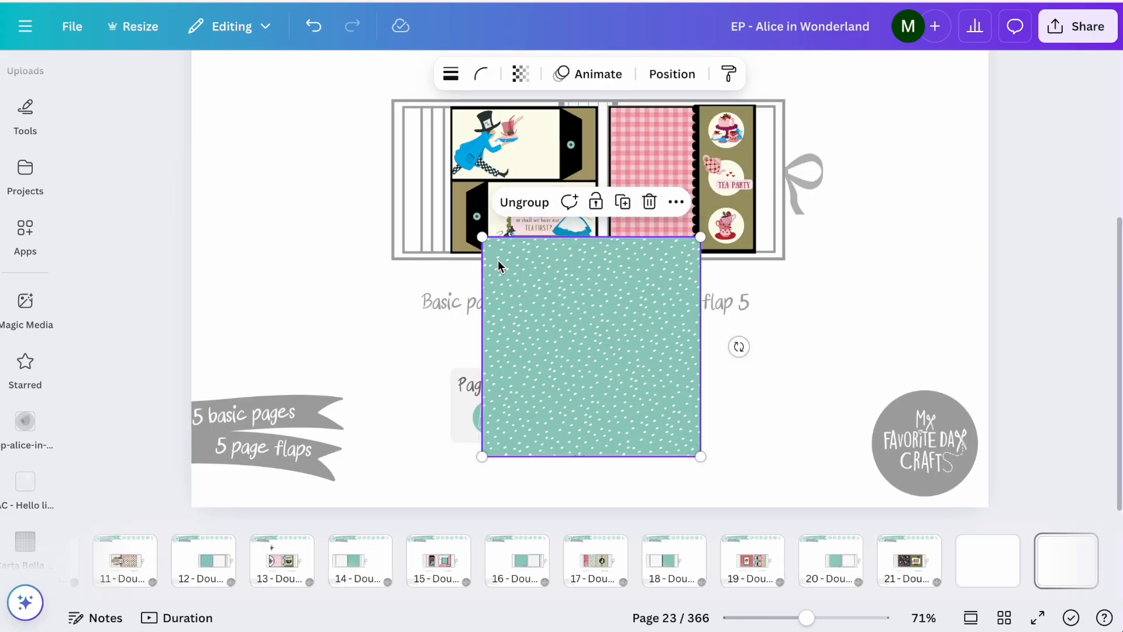
# Recolour the teal base of the pasted dotted paper to olive green.
pyautogui.click(553, 281)
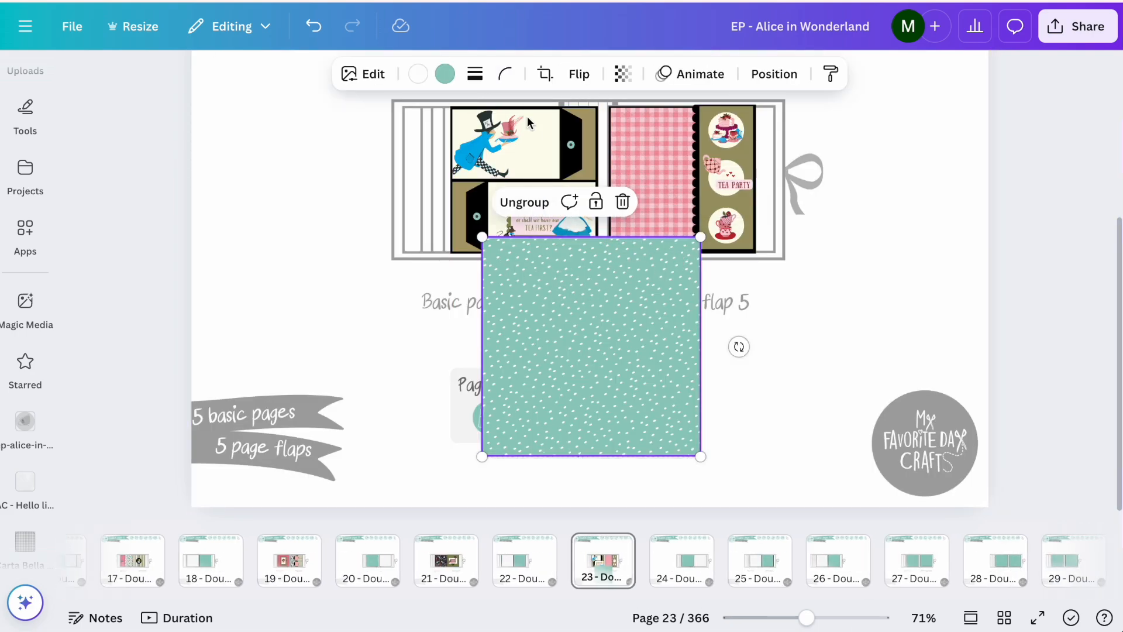
pyautogui.click(444, 74)
pyautogui.click(276, 340)
pyautogui.click(275, 294)
# Try to place the olive dotted paper in the pocket behind the upper tag.
pyautogui.moveTo(498, 212); pyautogui.dragTo(585, 265)
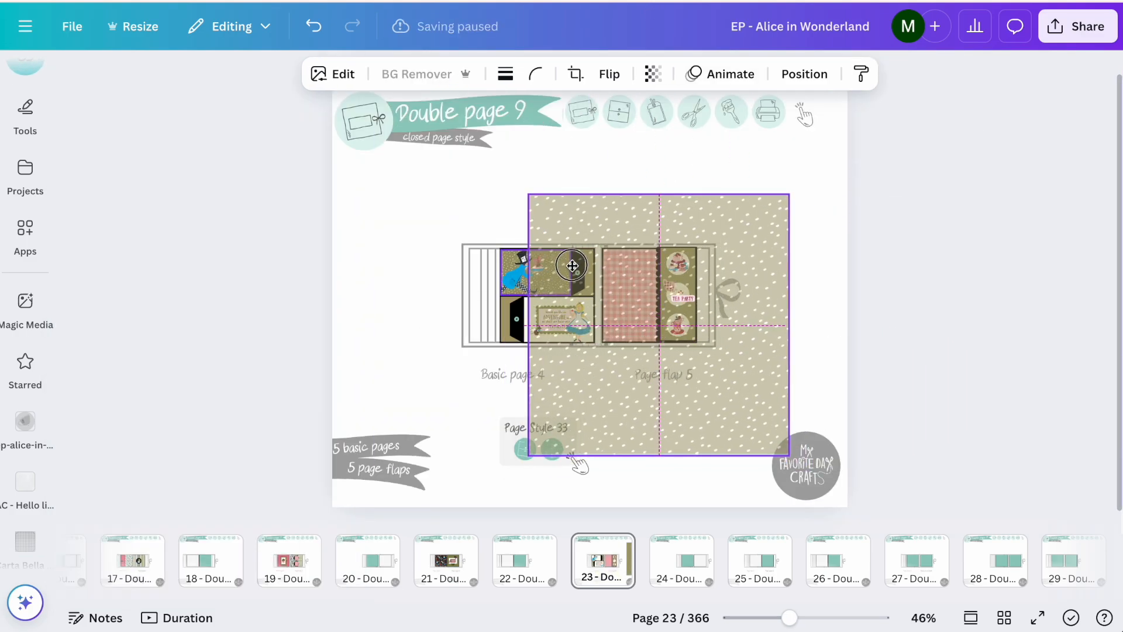
pyautogui.scroll(10, 585, 265)
pyautogui.click(313, 27)
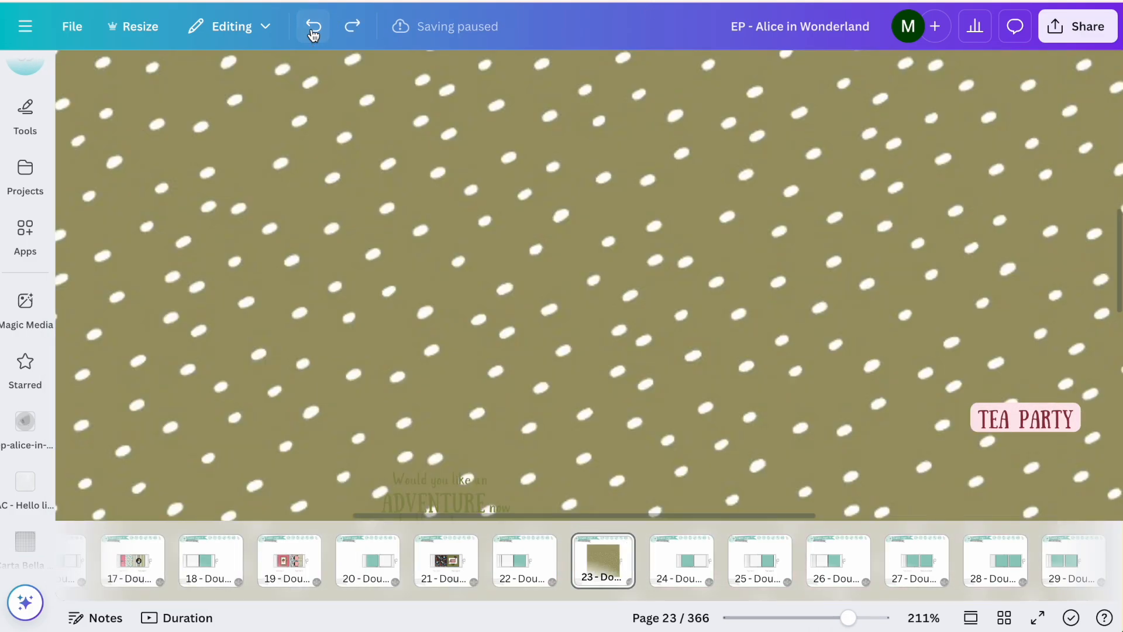
pyautogui.scroll(-6, 381, 231)
pyautogui.click(518, 184)
pyautogui.moveTo(518, 184); pyautogui.dragTo(852, 181)
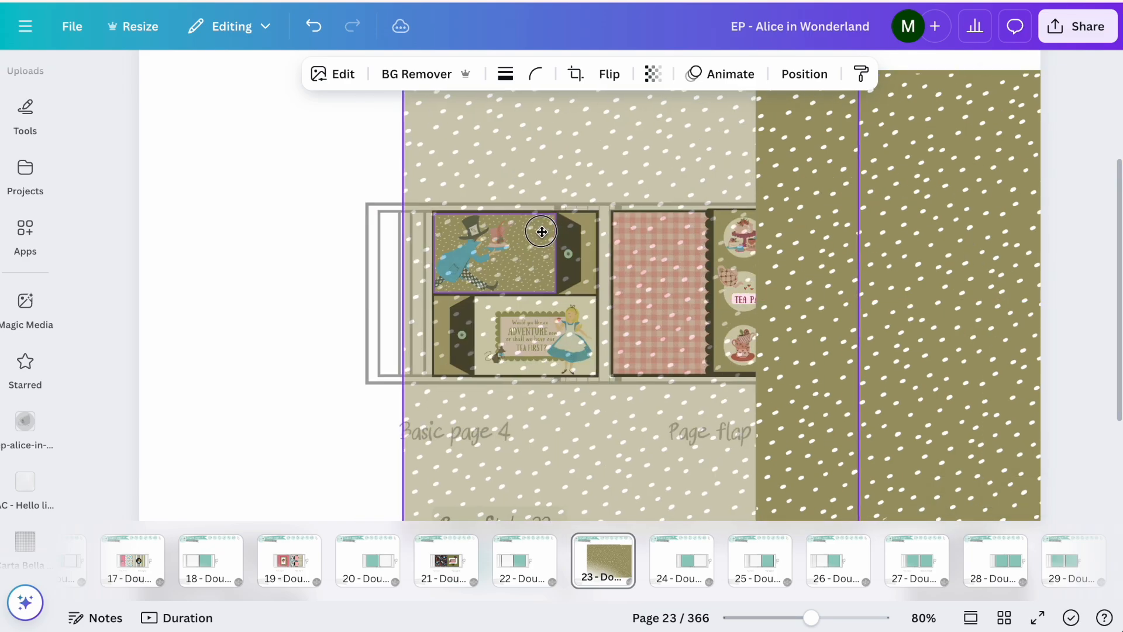
pyautogui.click(311, 36)
# Fill the pocket backgrounds behind both tags on basic page 4 with the olive dotted paper.
pyautogui.moveTo(624, 323); pyautogui.dragTo(587, 272)
pyautogui.moveTo(872, 260); pyautogui.dragTo(441, 346)
pyautogui.scroll(5, 440, 347)
pyautogui.scroll(2, 439, 345)
pyautogui.hscroll(2, 440, 345)
pyautogui.click(444, 74)
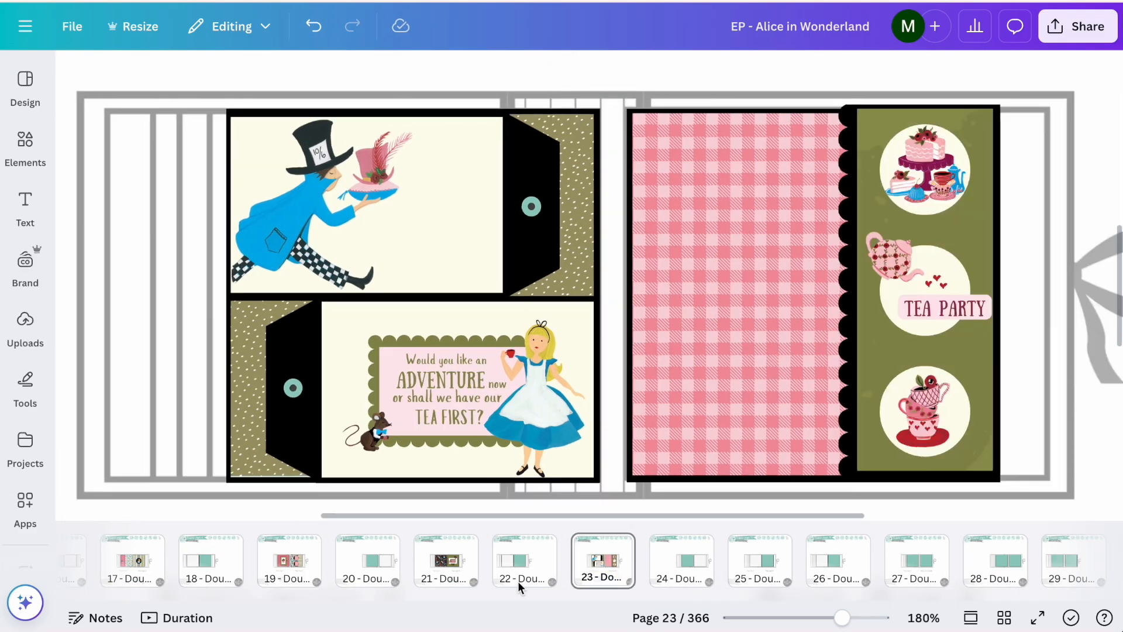
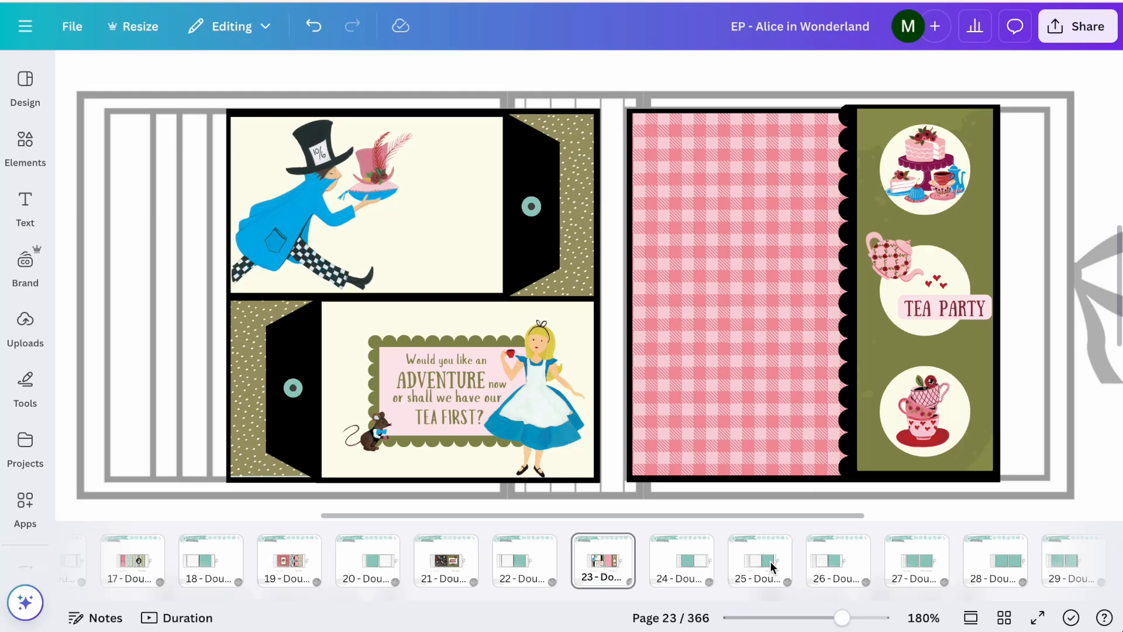
# Copy the closed Page Style 3 Option 1 layout from page 41, reached through the page styles overview of Double page 10.
pyautogui.click(771, 566)
pyautogui.scroll(-5, 654, 371)
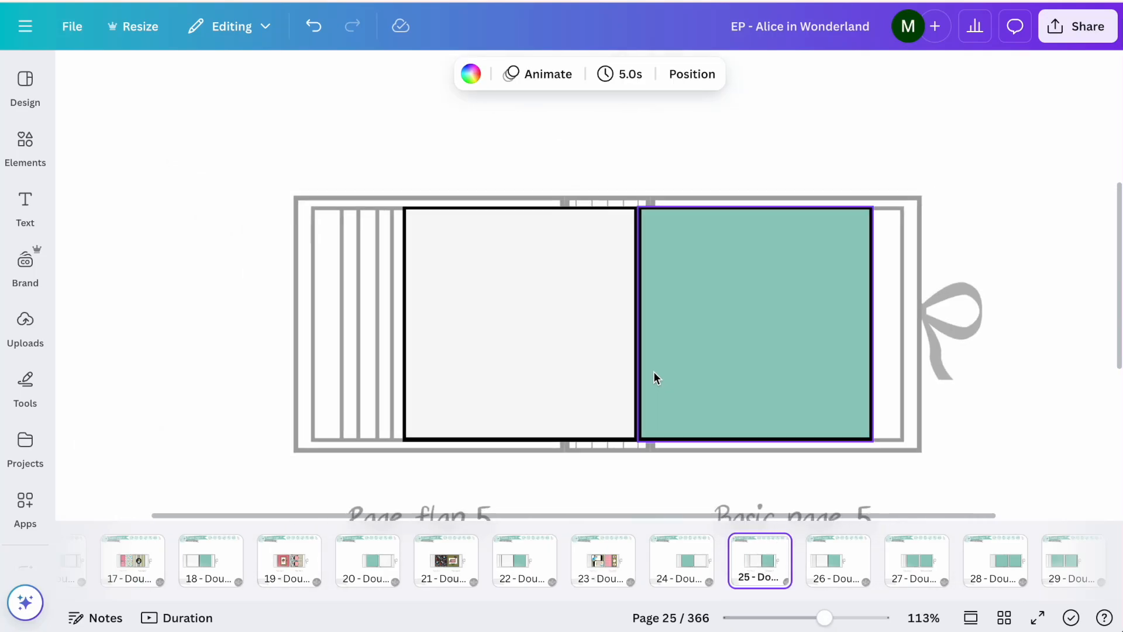
pyautogui.scroll(-3, 654, 371)
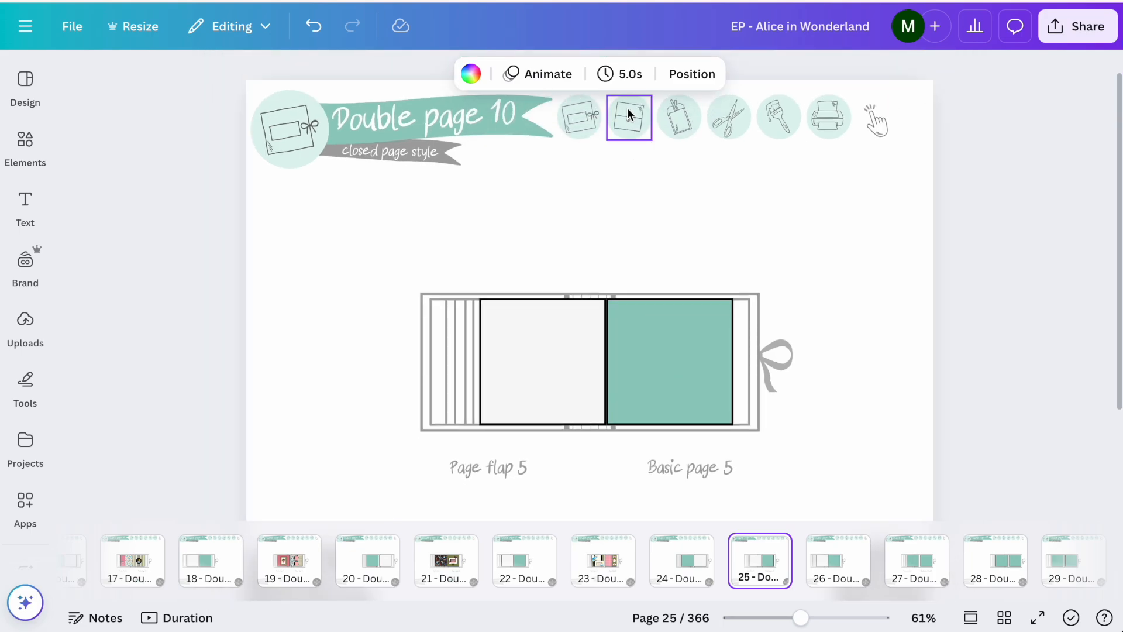
pyautogui.click(596, 174)
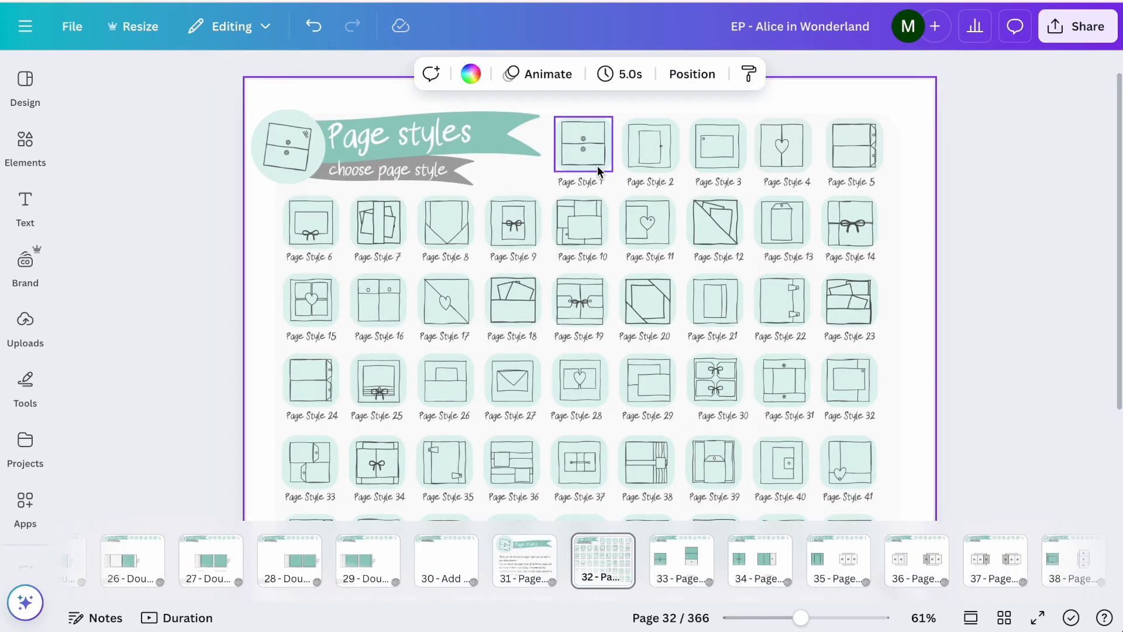
pyautogui.click(702, 205)
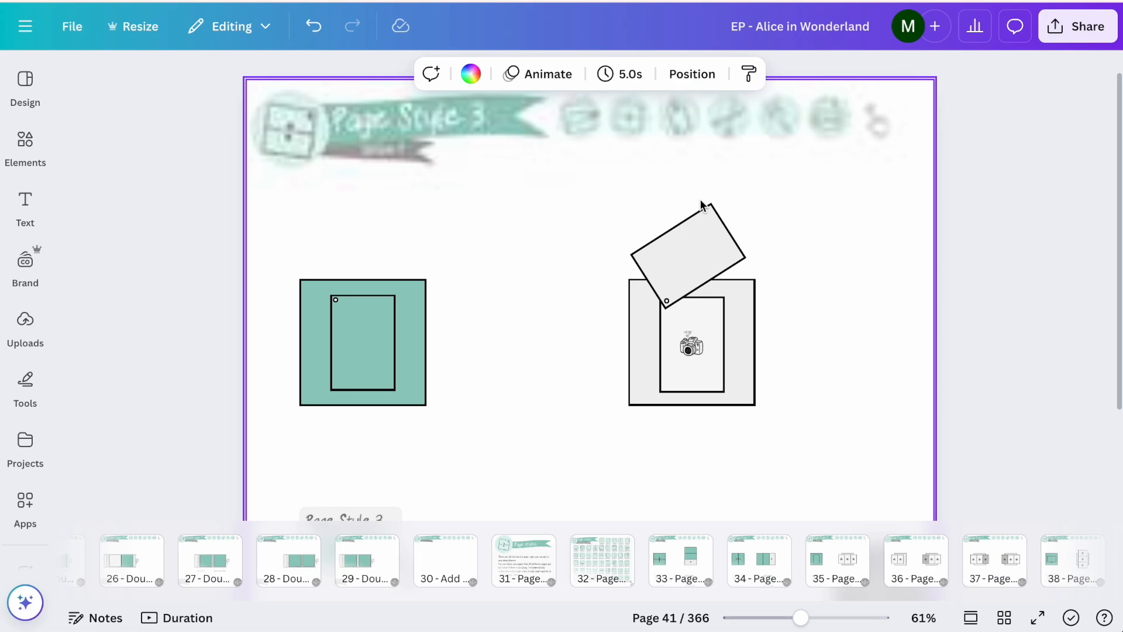
pyautogui.click(347, 350)
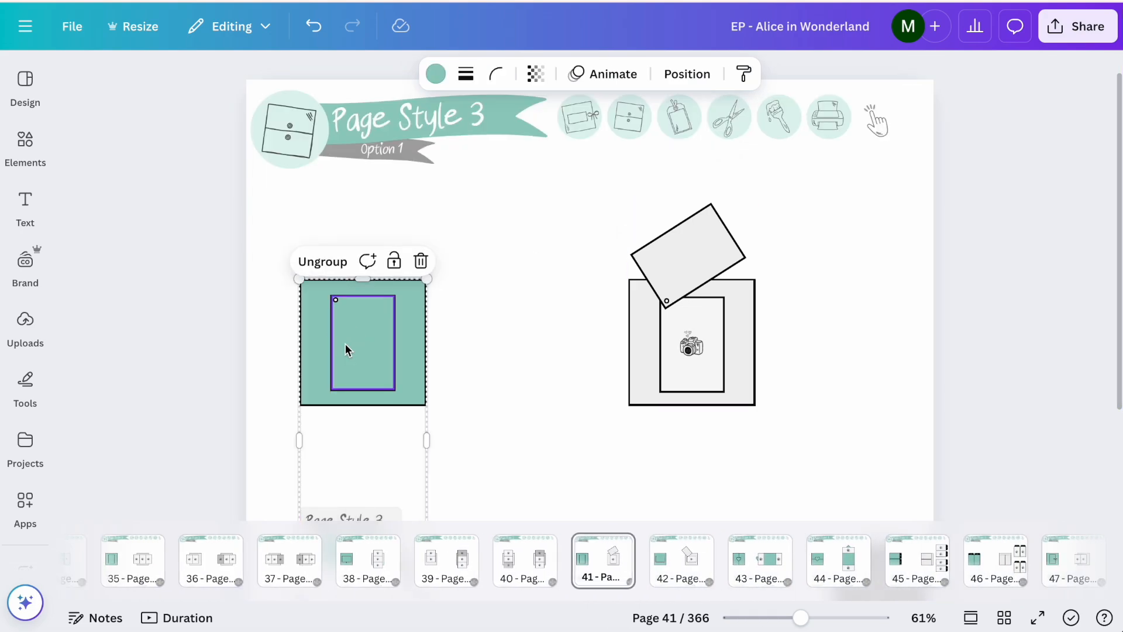
# Return to Double page 10 through the Album Planner, paste the Page Style 3 layout and align it over Basic page 5.
pyautogui.click(580, 117)
pyautogui.click(555, 175)
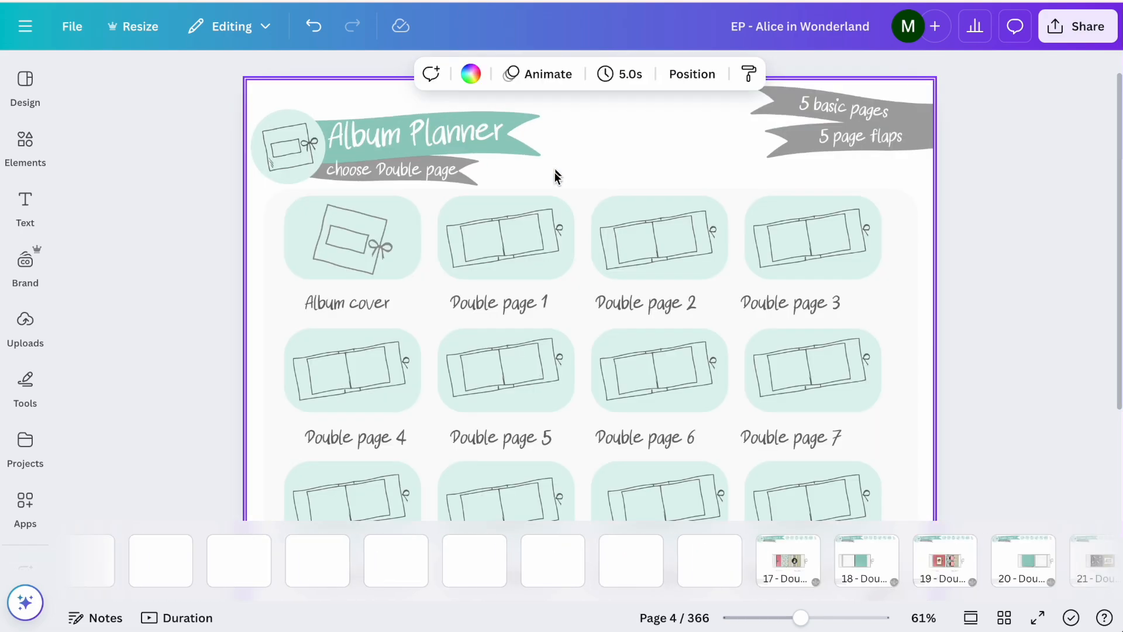
pyautogui.scroll(-3, 661, 374)
pyautogui.click(669, 357)
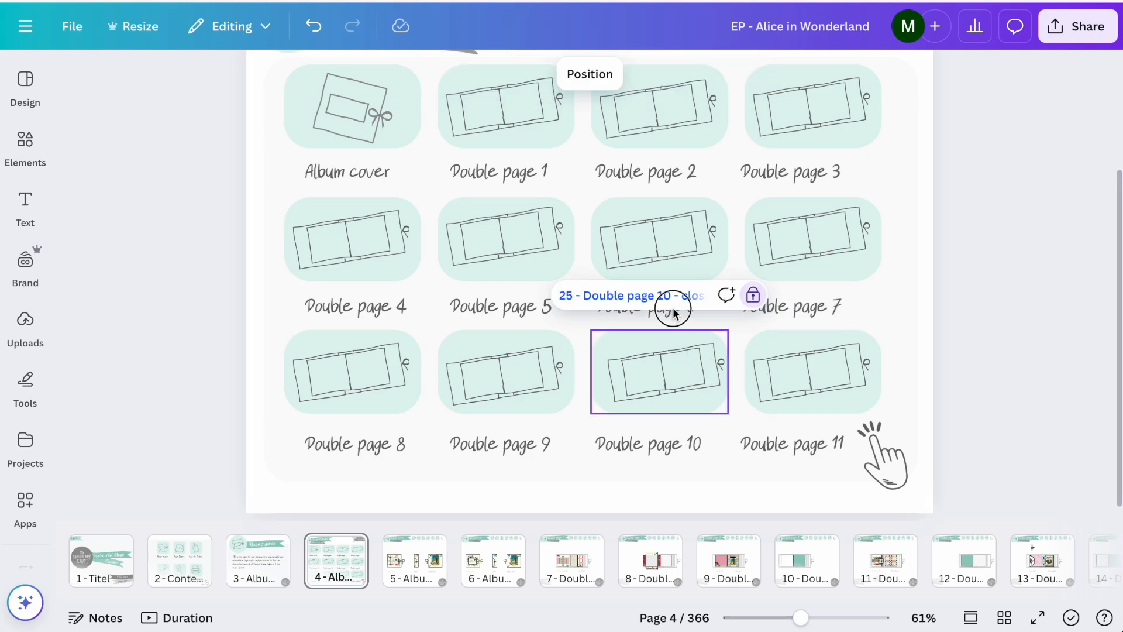
pyautogui.click(673, 297)
pyautogui.hotkey('ctrl', 'v')
pyautogui.click(443, 255)
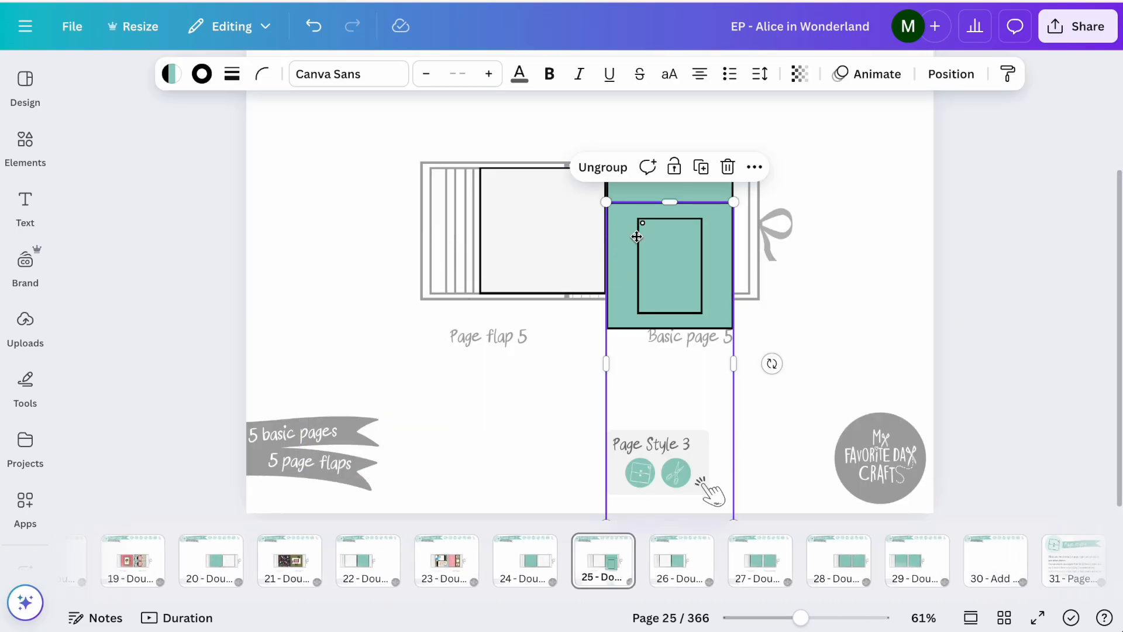
pyautogui.moveTo(636, 237); pyautogui.dragTo(620, 205)
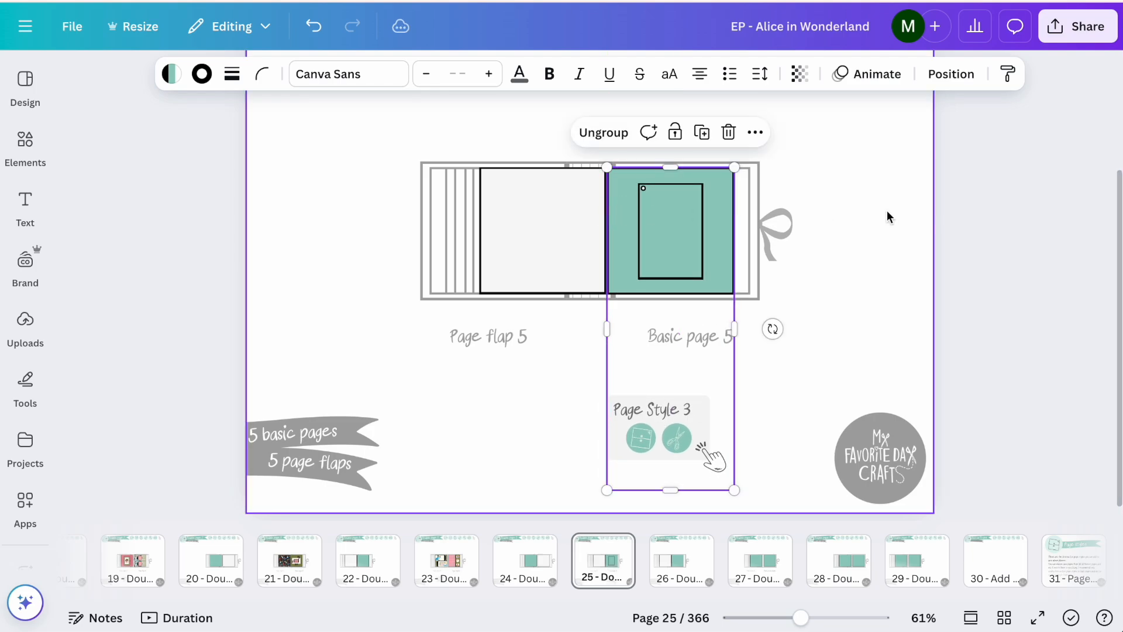
pyautogui.click(889, 209)
# Fill the background of Basic page 5 with the black teapot-and-flower paper from the ep-alice-wonderland-Paper folder.
pyautogui.scroll(5, 889, 210)
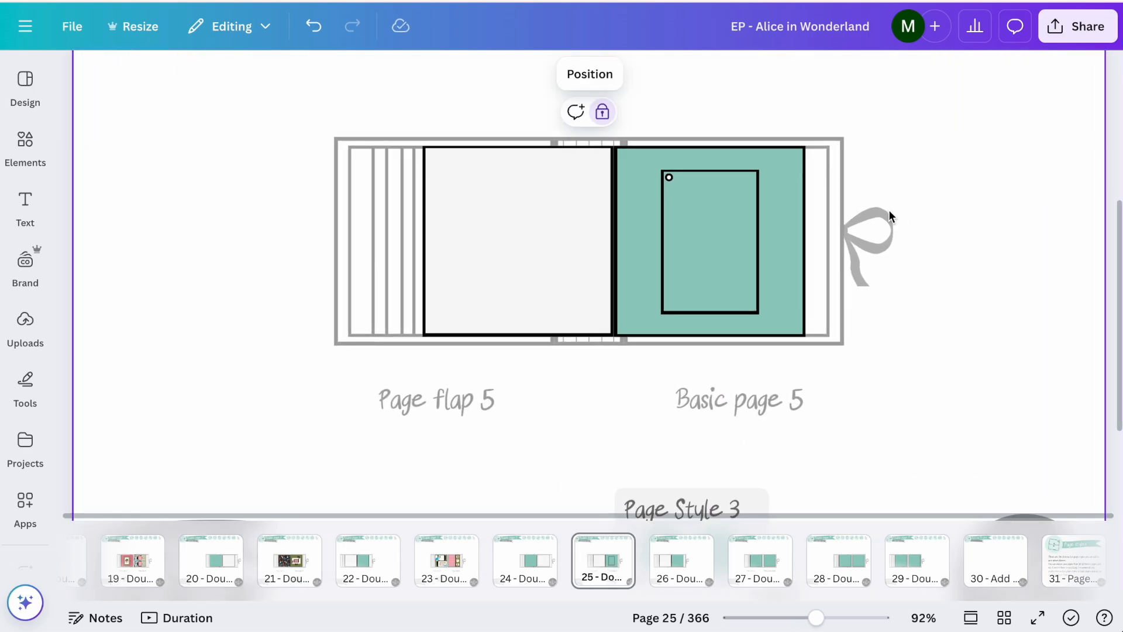
pyautogui.scroll(3, 889, 213)
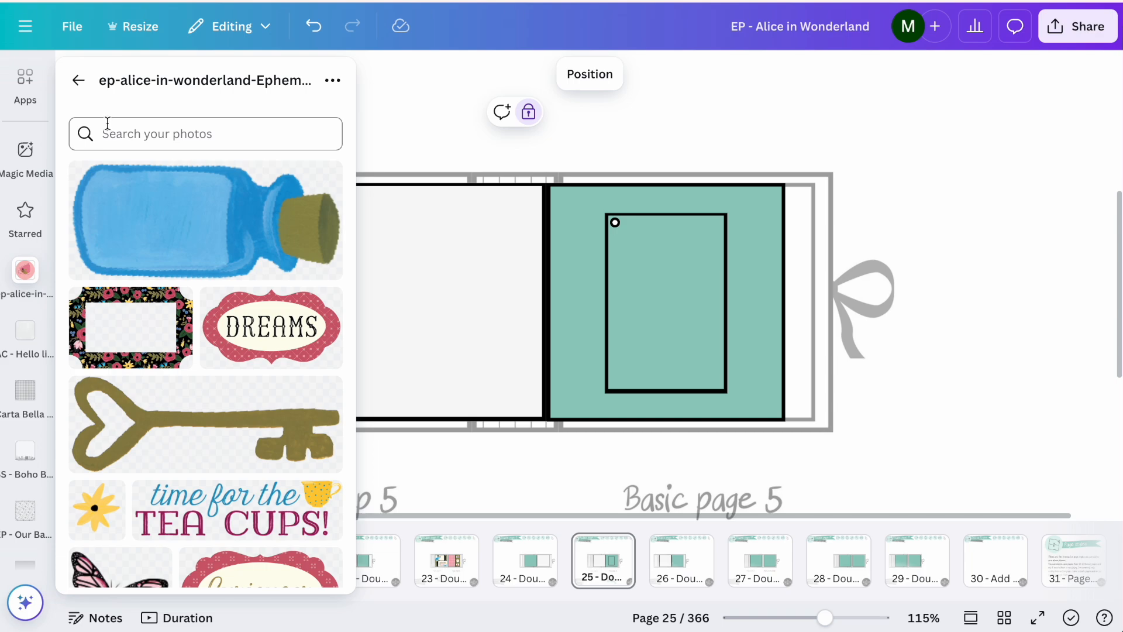
pyautogui.click(79, 81)
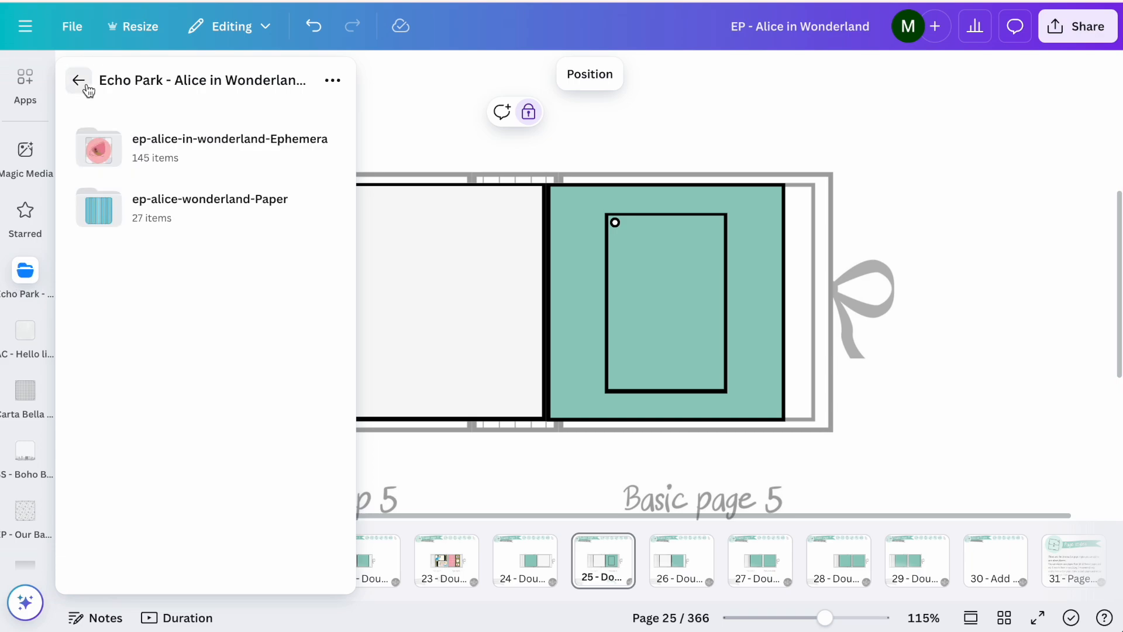
pyautogui.click(112, 214)
pyautogui.moveTo(298, 297); pyautogui.dragTo(667, 316)
pyautogui.click(860, 157)
# Enlarge the teapot-and-flower paper within its frame on Basic page 5.
pyautogui.click(741, 234)
pyautogui.doubleClick(740, 234)
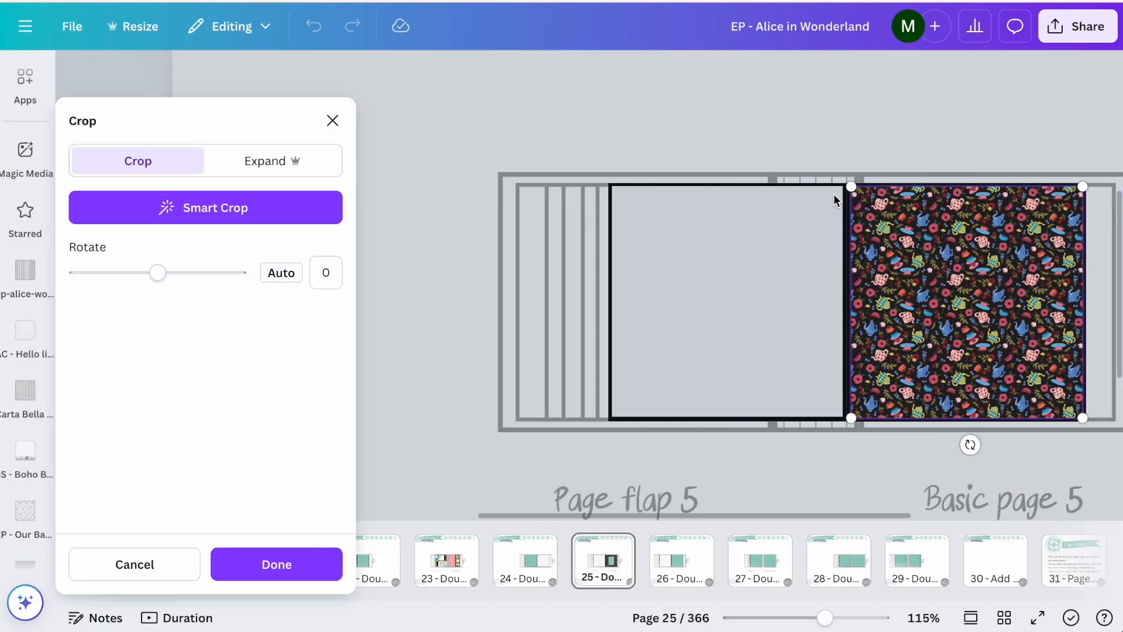
pyautogui.moveTo(801, 191)
pyautogui.mouseDown()
pyautogui.moveTo(767, 182)
pyautogui.moveTo(825, 181)
pyautogui.moveTo(790, 182)
pyautogui.mouseUp()
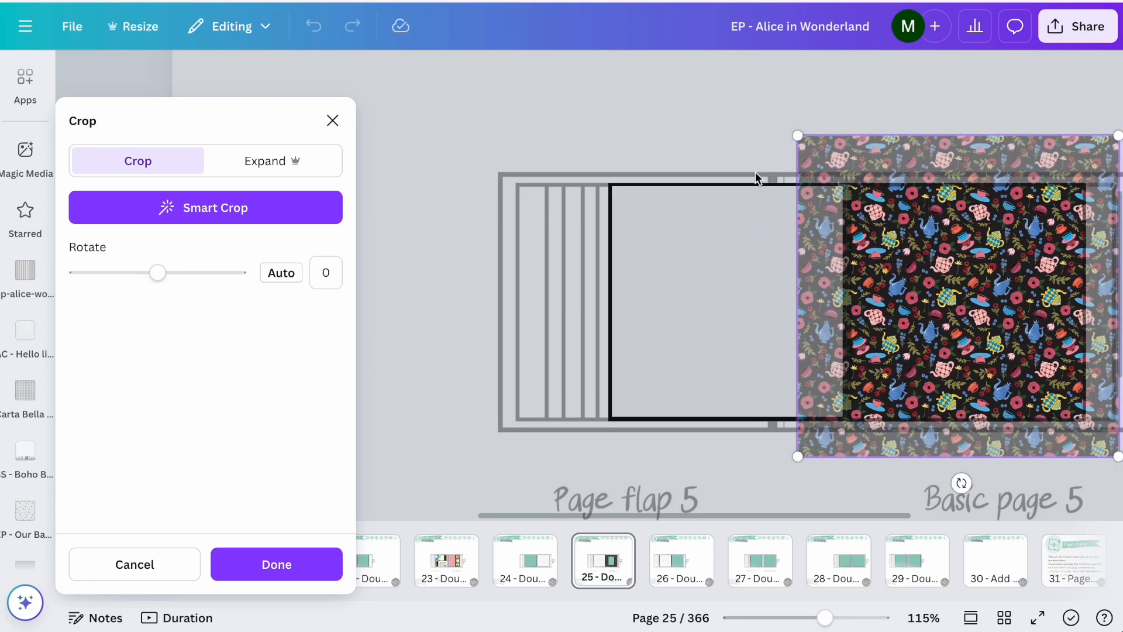
pyautogui.click(707, 164)
pyautogui.click(926, 141)
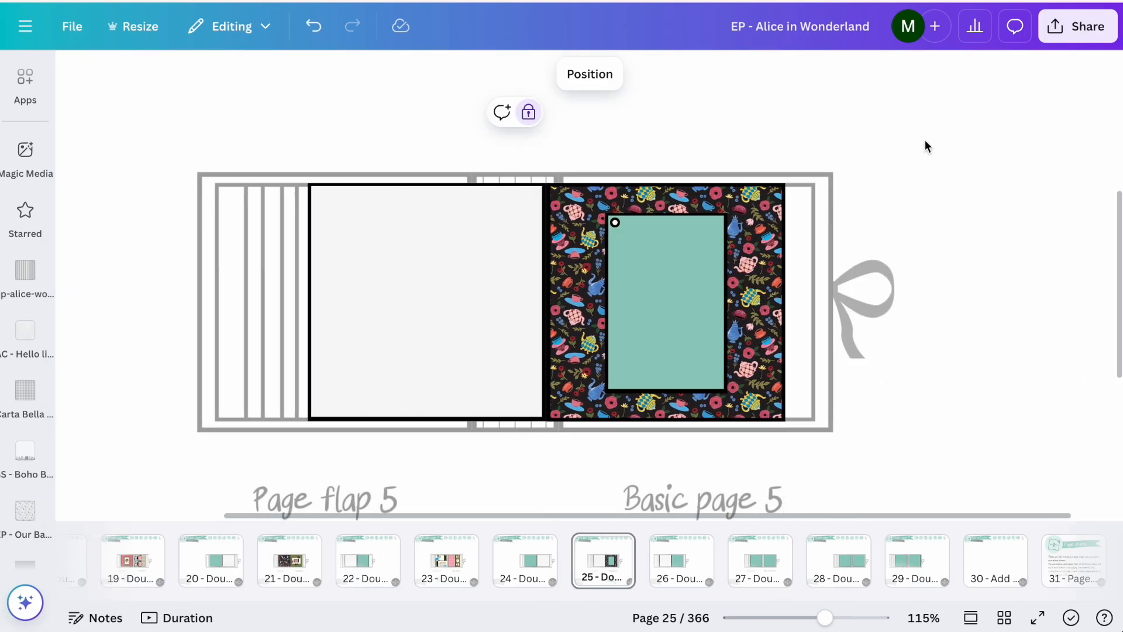
# Recolour the teal inner panel on Basic page 5 to cream.
pyautogui.doubleClick(666, 302)
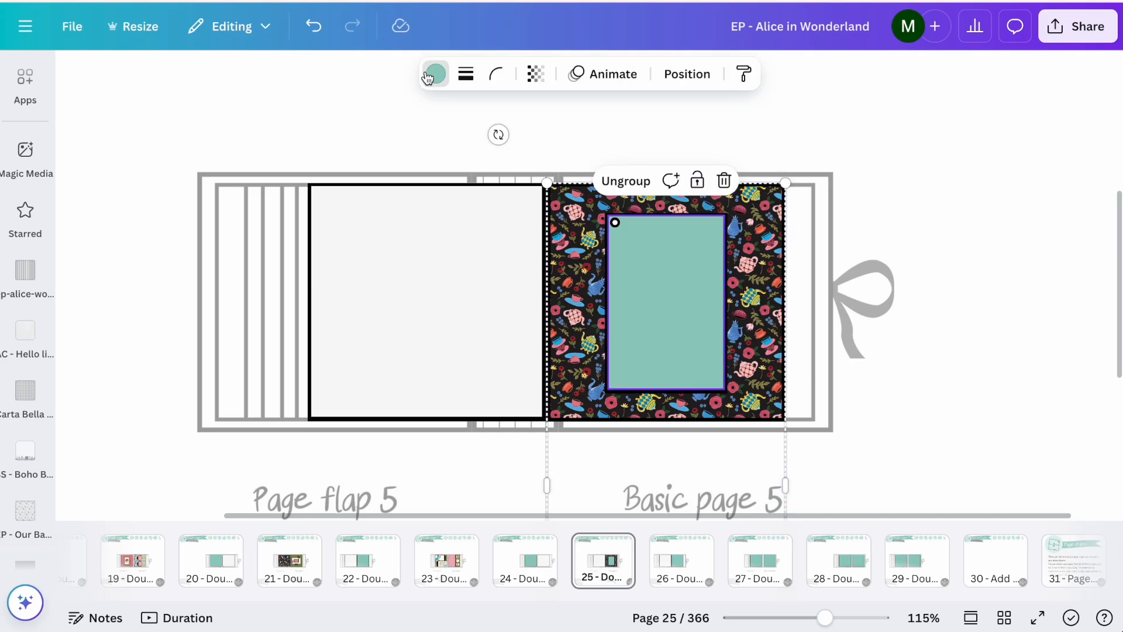
pyautogui.click(437, 75)
pyautogui.click(176, 175)
pyautogui.click(421, 140)
# Fill Page flap 5 with plain olive.
pyautogui.moveTo(25, 275)
pyautogui.scroll(-7, 246, 325)
pyautogui.moveTo(202, 453); pyautogui.dragTo(475, 352)
pyautogui.scroll(5, 473, 354)
pyautogui.scroll(-5, 473, 356)
pyautogui.click(450, 252)
pyautogui.click(492, 76)
pyautogui.click(300, 293)
pyautogui.click(418, 143)
pyautogui.click(609, 234)
pyautogui.click(401, 191)
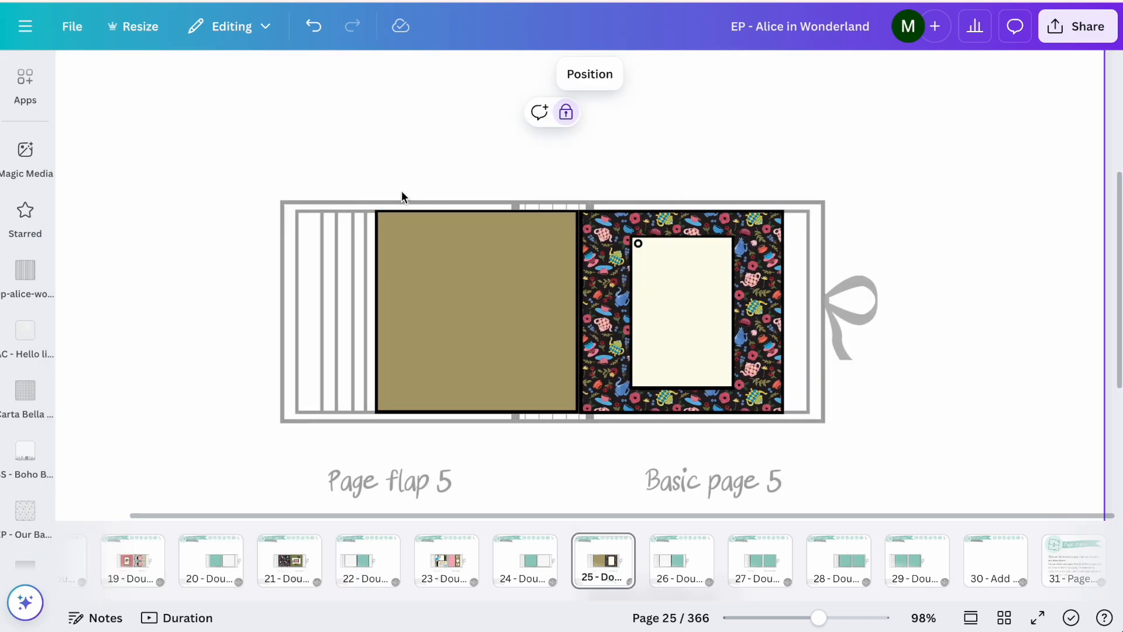
# Insert the Mad Hatter with cane and pink teacup from the Alice in Wonderland No. 2 ephemera folder.
pyautogui.scroll(4, 401, 191)
pyautogui.hscroll(-1, 401, 191)
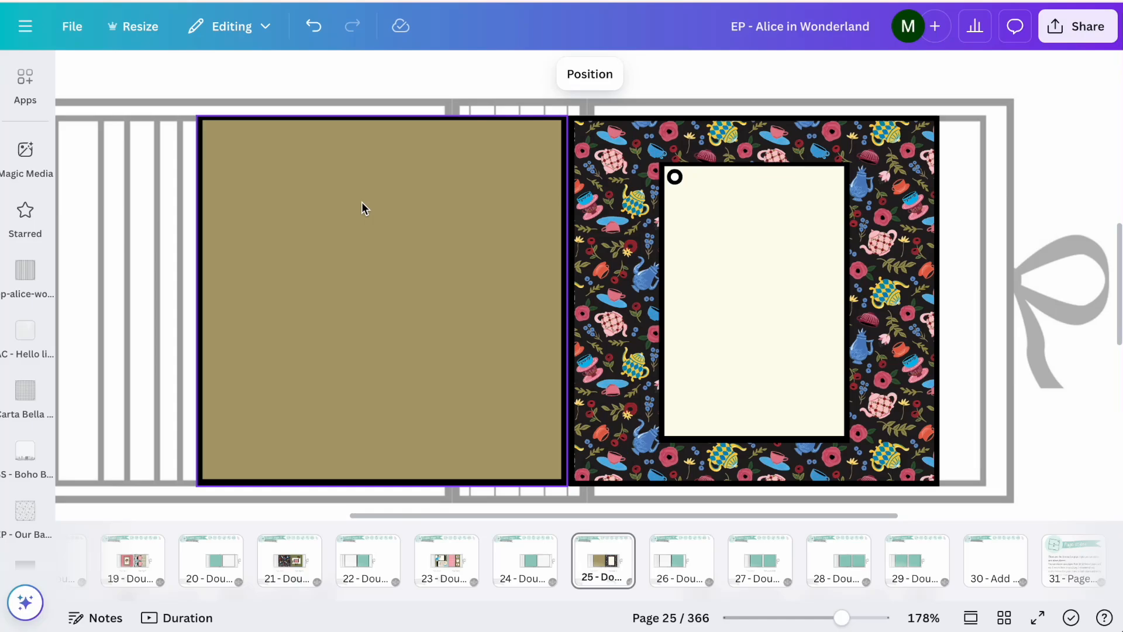
pyautogui.click(25, 270)
pyautogui.click(77, 79)
pyautogui.click(219, 147)
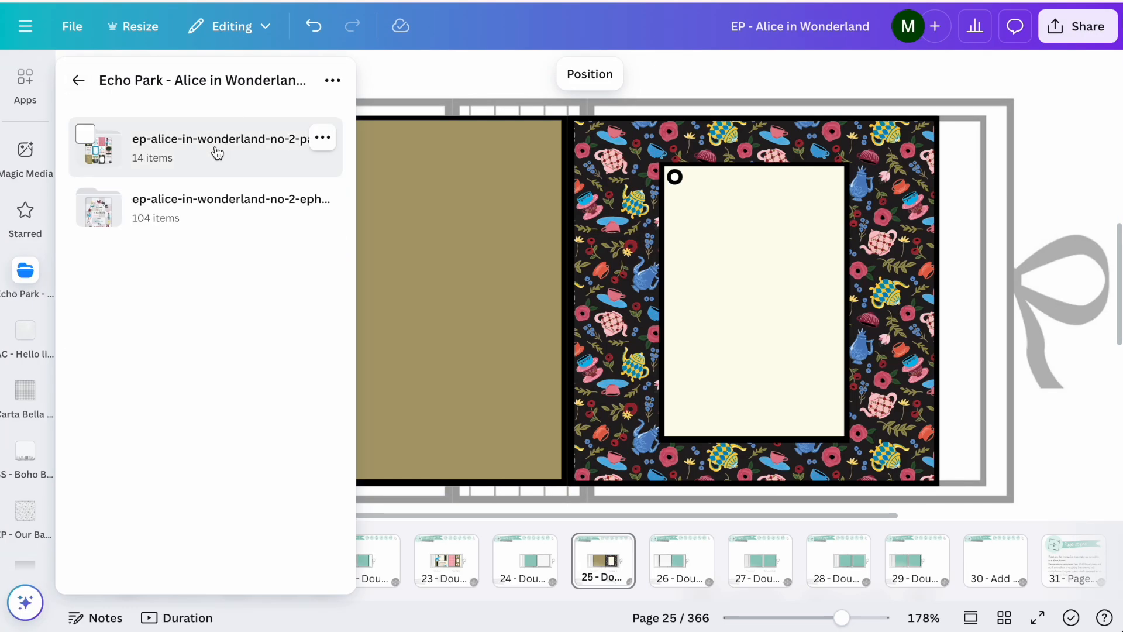
pyautogui.click(212, 191)
pyautogui.scroll(-5, 197, 325)
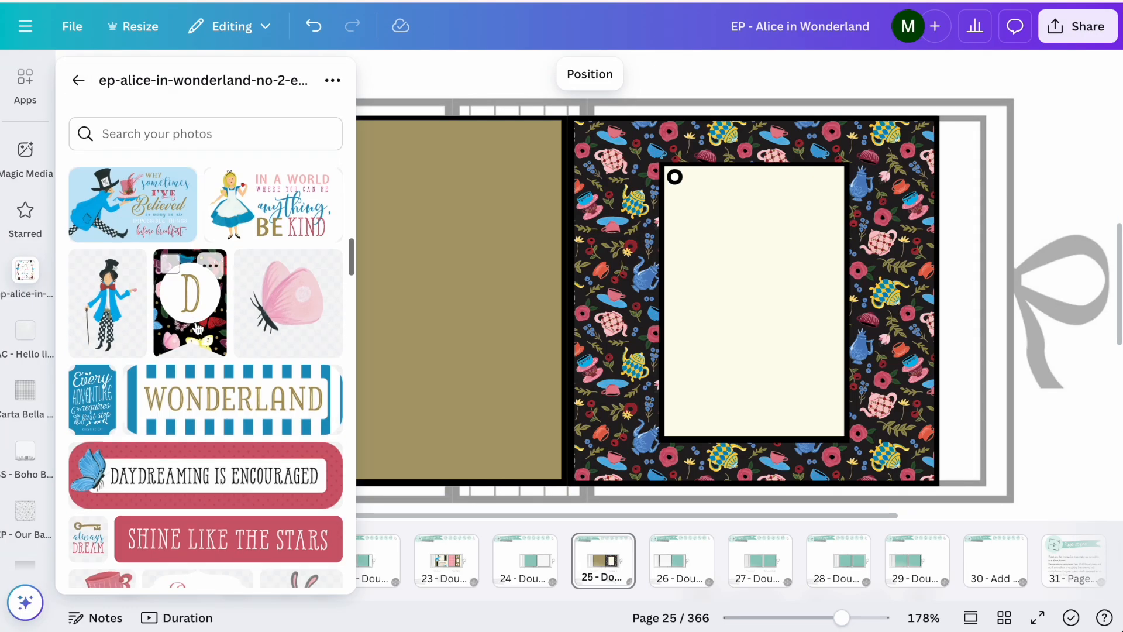
pyautogui.click(117, 284)
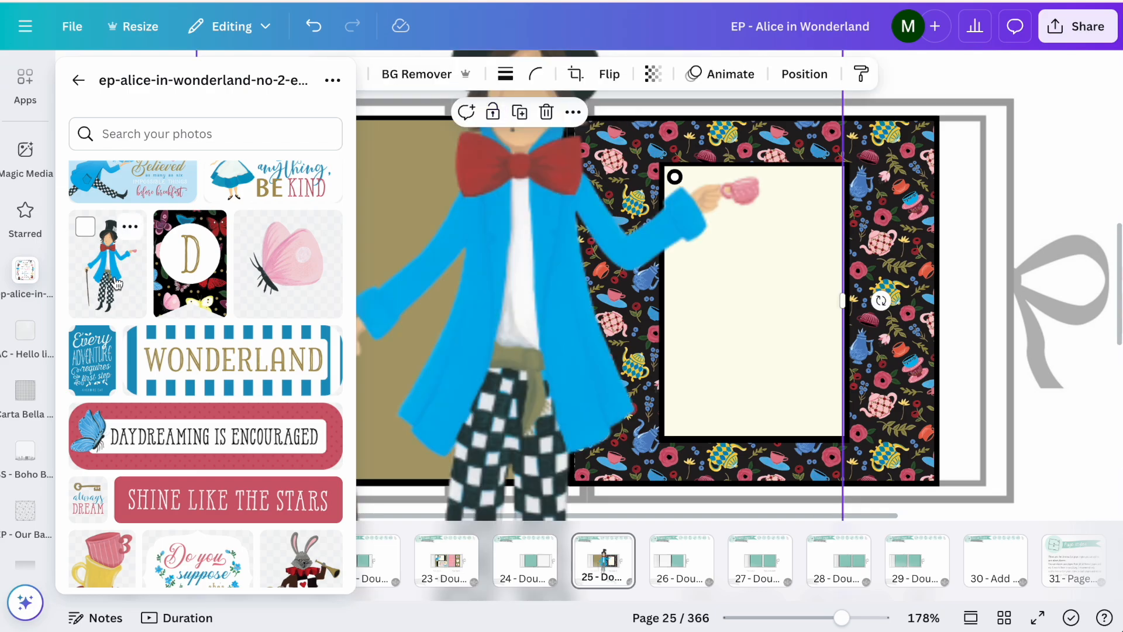
# Shrink the Mad Hatter and centre him on the cream panel of Basic page 5.
pyautogui.scroll(-5, 709, 293)
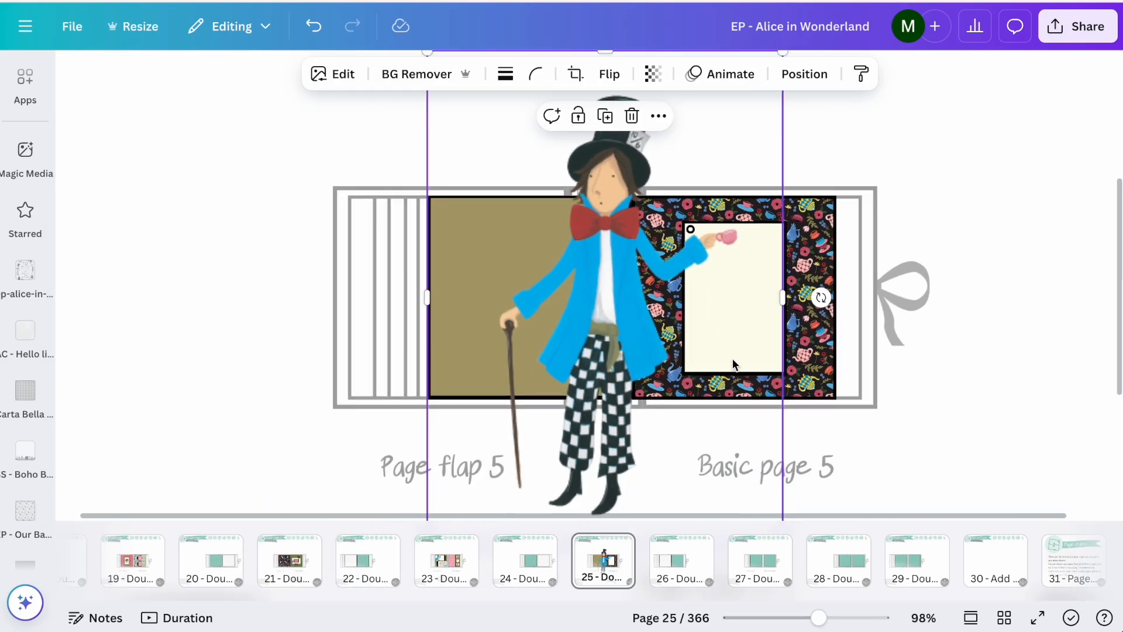
pyautogui.scroll(-3, 732, 357)
pyautogui.moveTo(722, 497); pyautogui.dragTo(582, 301)
pyautogui.moveTo(580, 253); pyautogui.dragTo(737, 319)
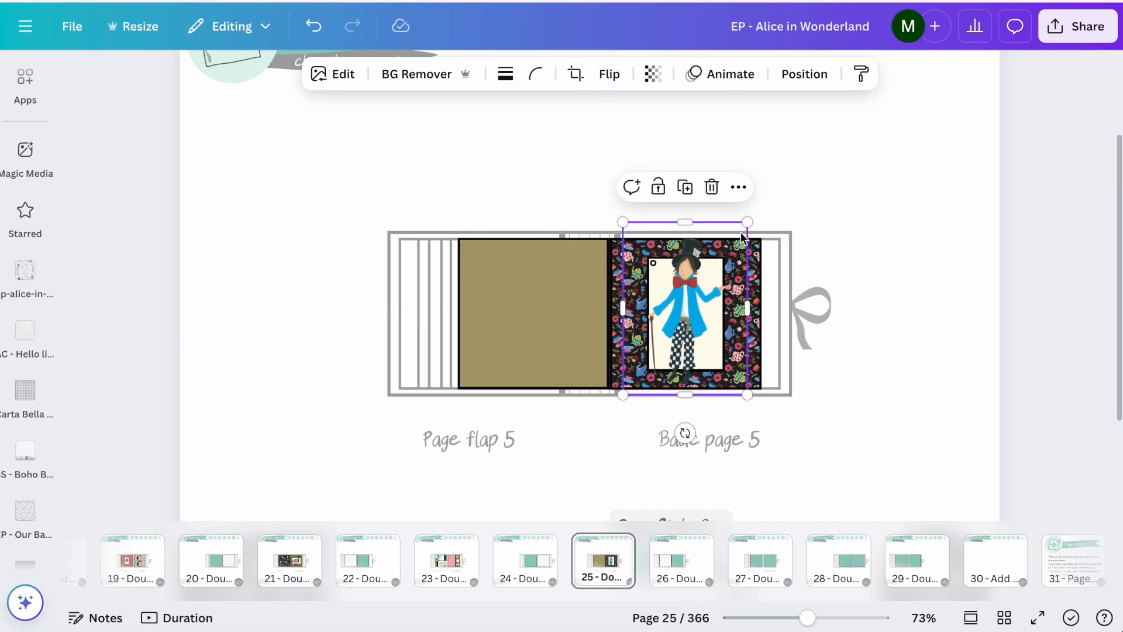
pyautogui.moveTo(746, 217); pyautogui.dragTo(719, 280)
pyautogui.moveTo(667, 331); pyautogui.dragTo(684, 311)
pyautogui.click(889, 276)
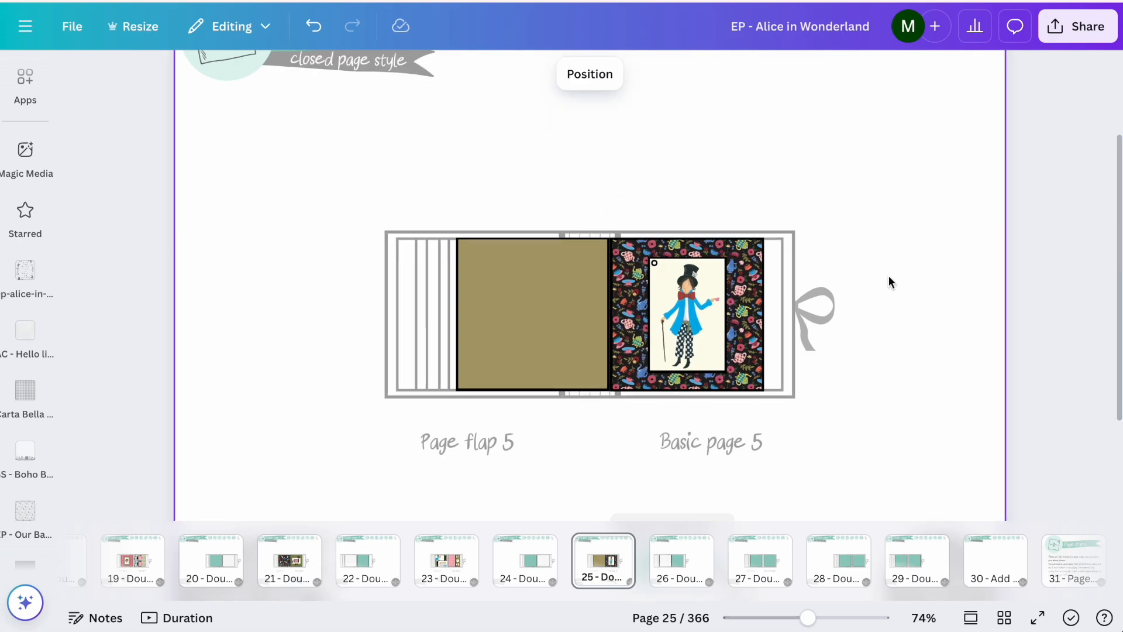
pyautogui.scroll(5, 889, 276)
pyautogui.hscroll(-2, 889, 282)
pyautogui.scroll(-1, 889, 282)
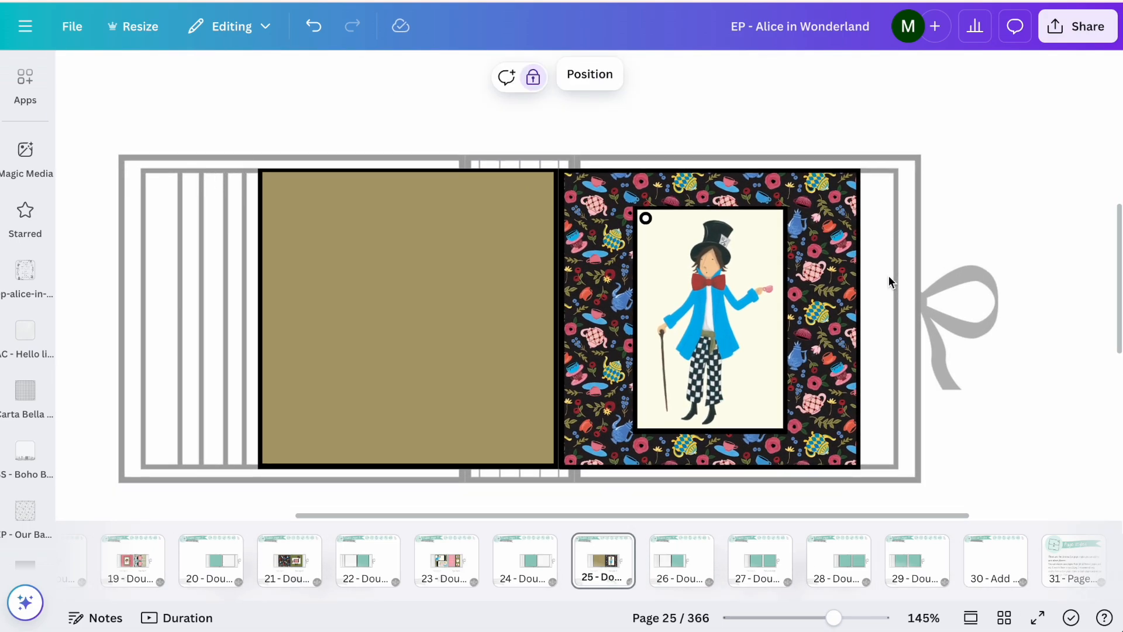
pyautogui.scroll(5, 889, 282)
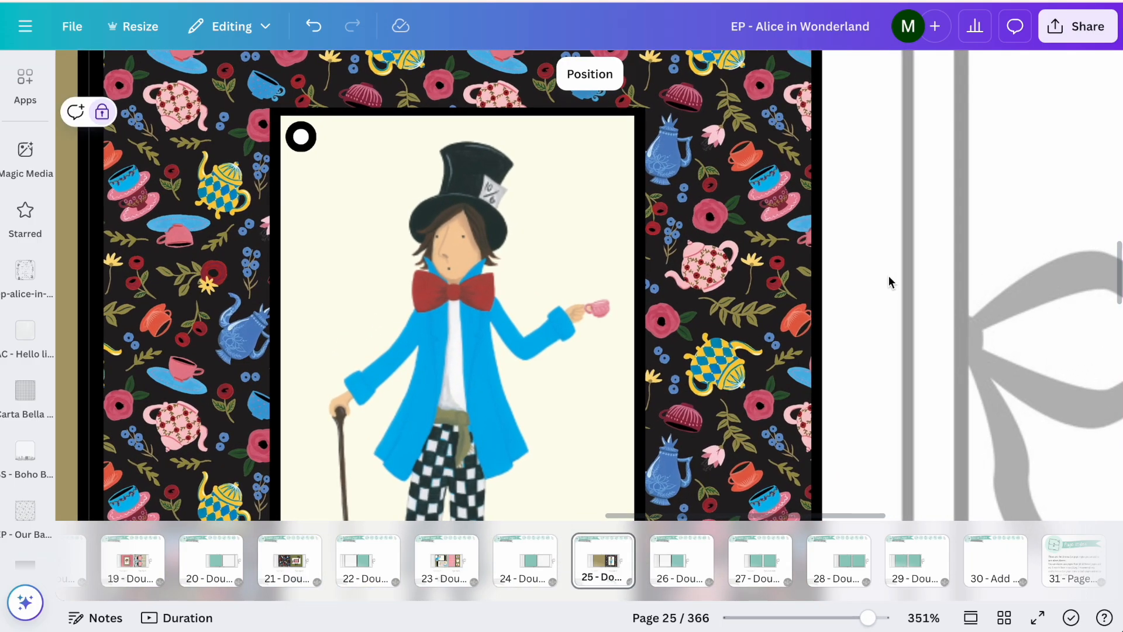
pyautogui.scroll(-6, 889, 276)
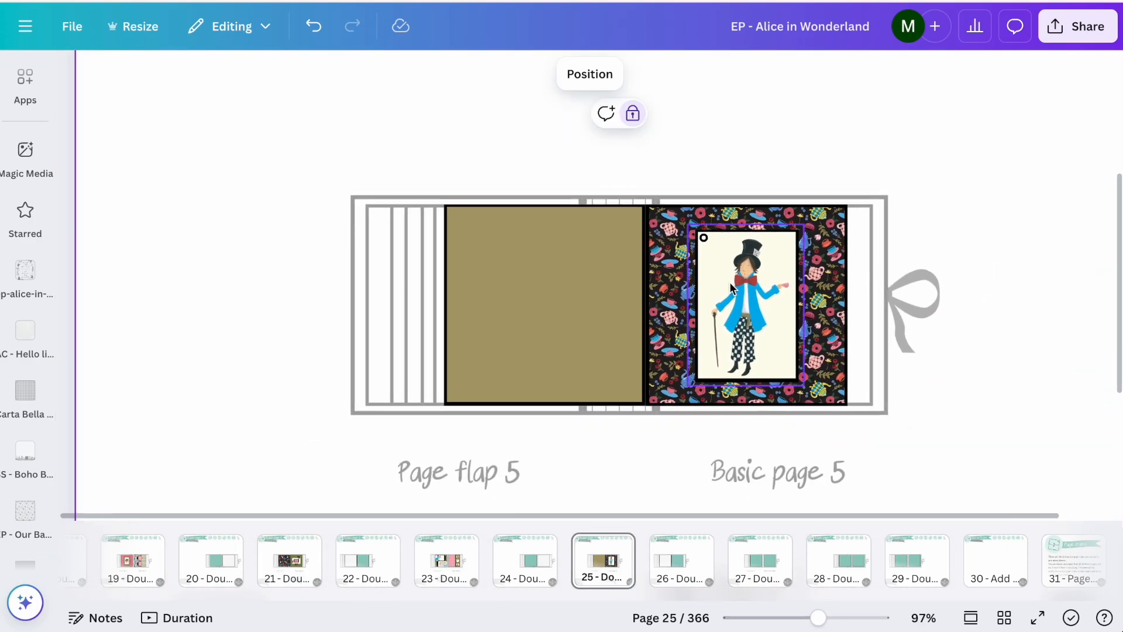
pyautogui.scroll(3, 729, 282)
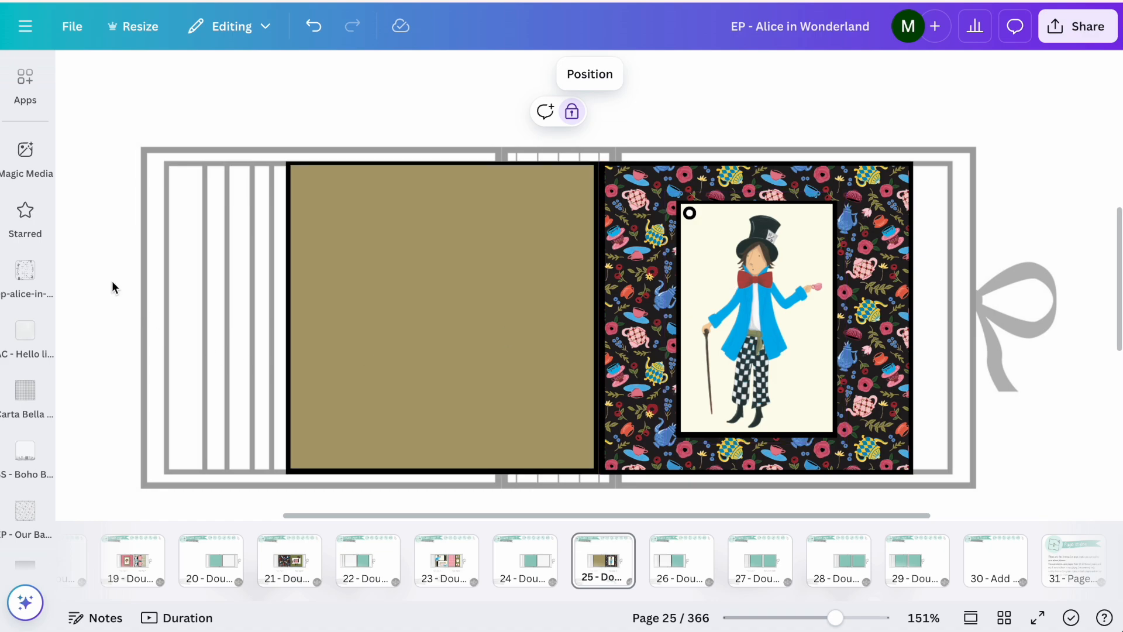
# Insert the journaling card sheet with the blue frame from the Alice in Wonderland No. 2 paper folder onto Double page 10.
pyautogui.click(25, 273)
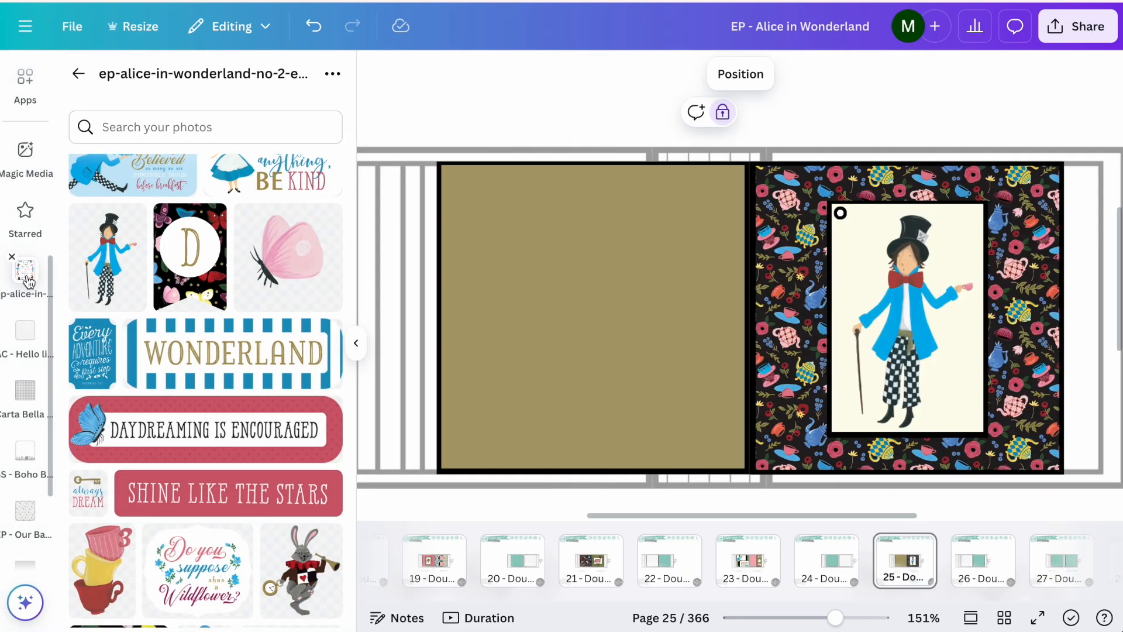
pyautogui.scroll(-5, 118, 291)
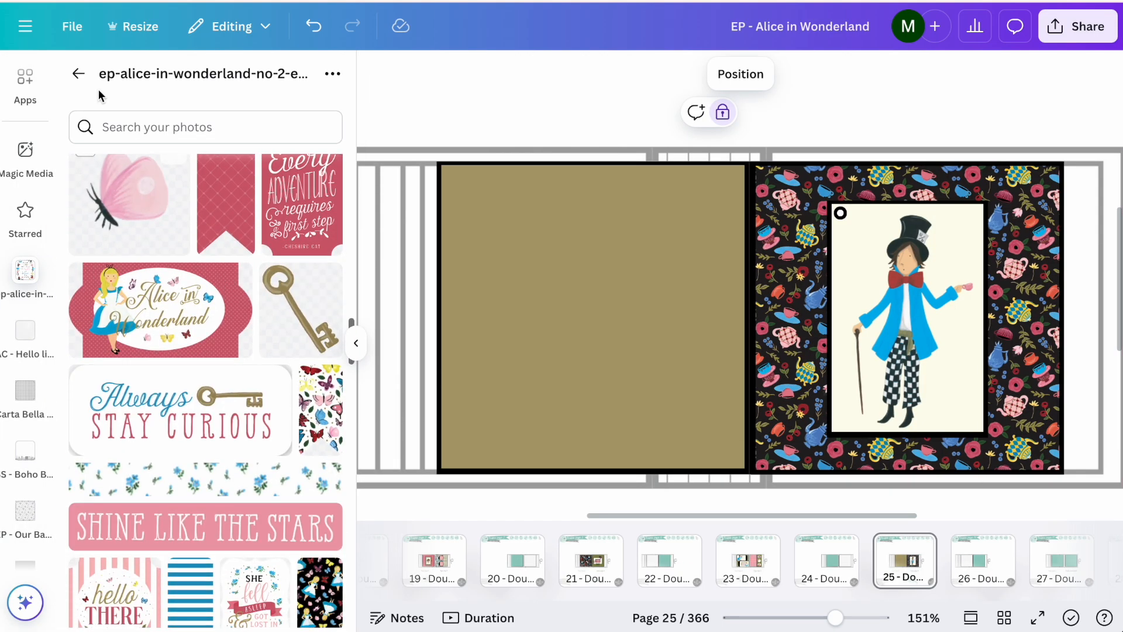
pyautogui.click(78, 73)
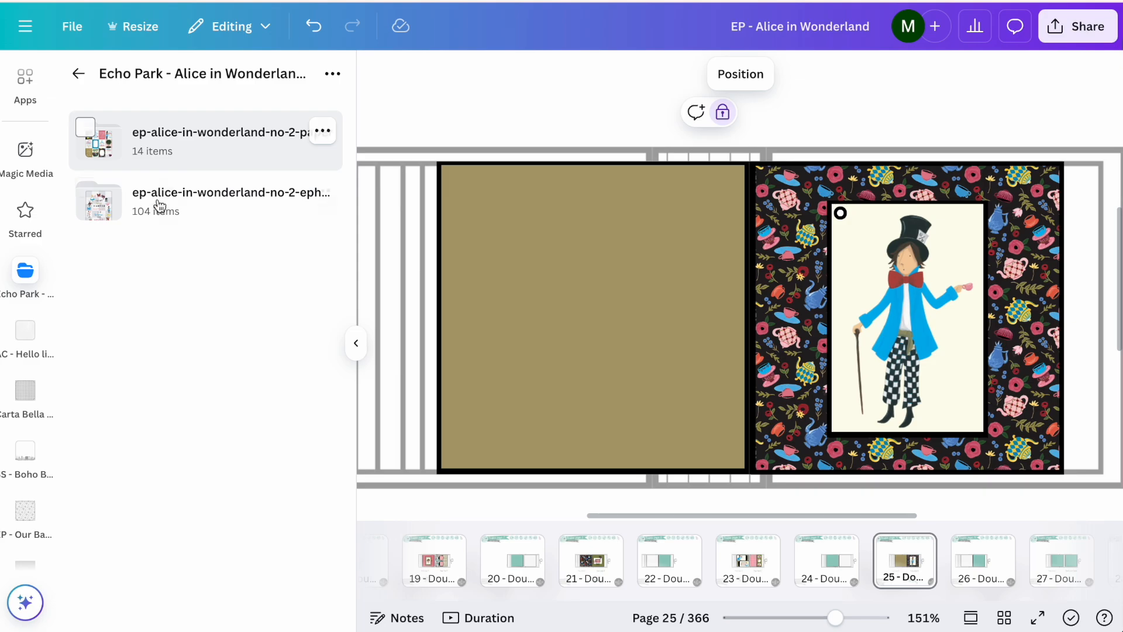
pyautogui.click(163, 138)
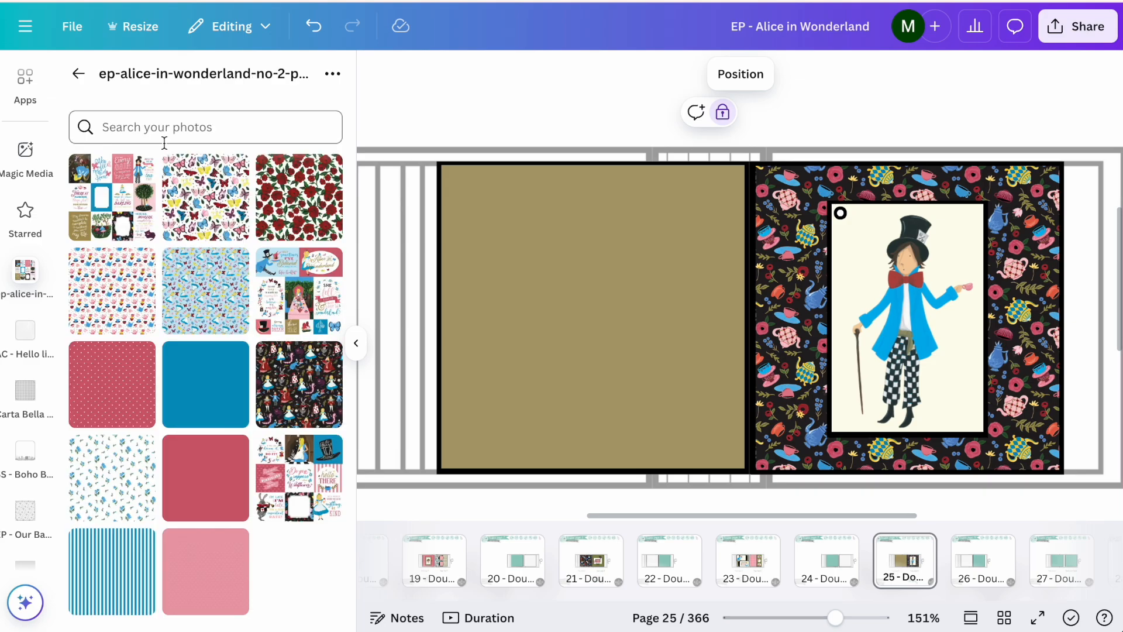
pyautogui.click(139, 226)
# Crop the journaling card sheet down to its last column, which starts with the Mad Hatter tea card.
pyautogui.keyDown('ctrl'); pyautogui.scroll(-5, 687, 348); pyautogui.keyUp('ctrl')
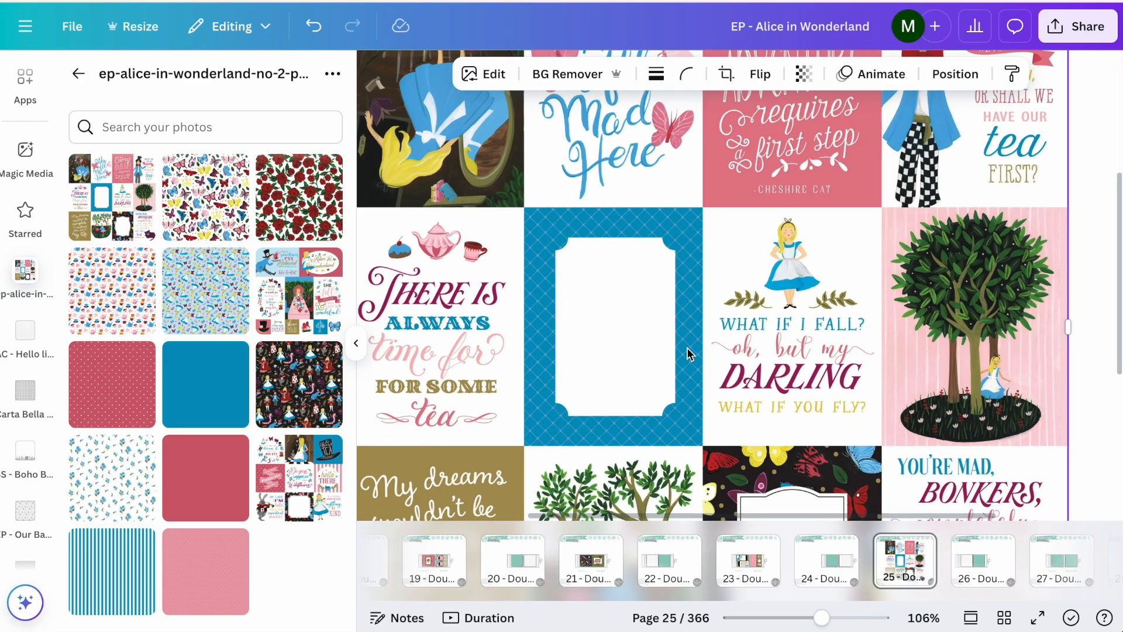
pyautogui.scroll(1, 686, 348)
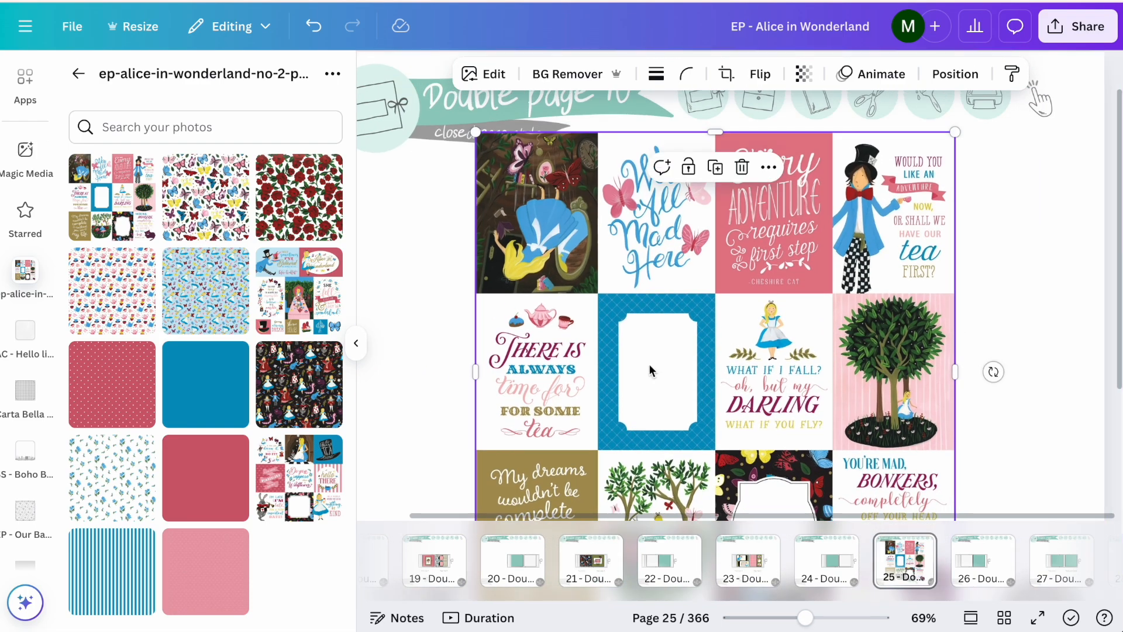
pyautogui.moveTo(475, 372); pyautogui.dragTo(835, 354)
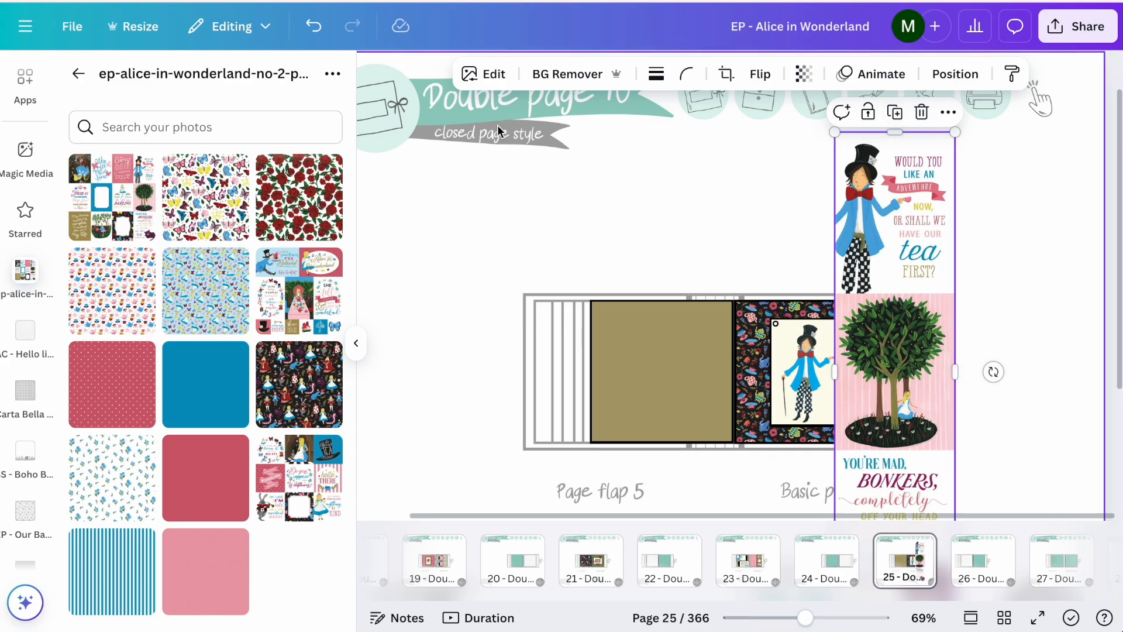
# Extract the Mad Hatter from the cropped card sheet with Magic Grab, move him aside and delete the leftover sheet.
pyautogui.click(484, 79)
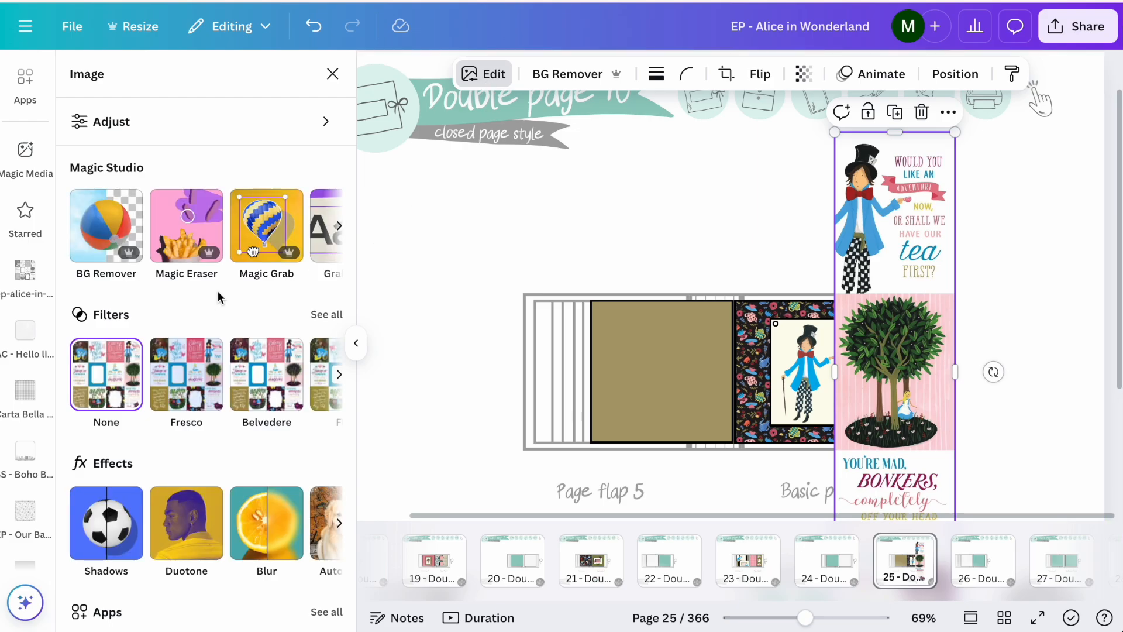
pyautogui.click(253, 248)
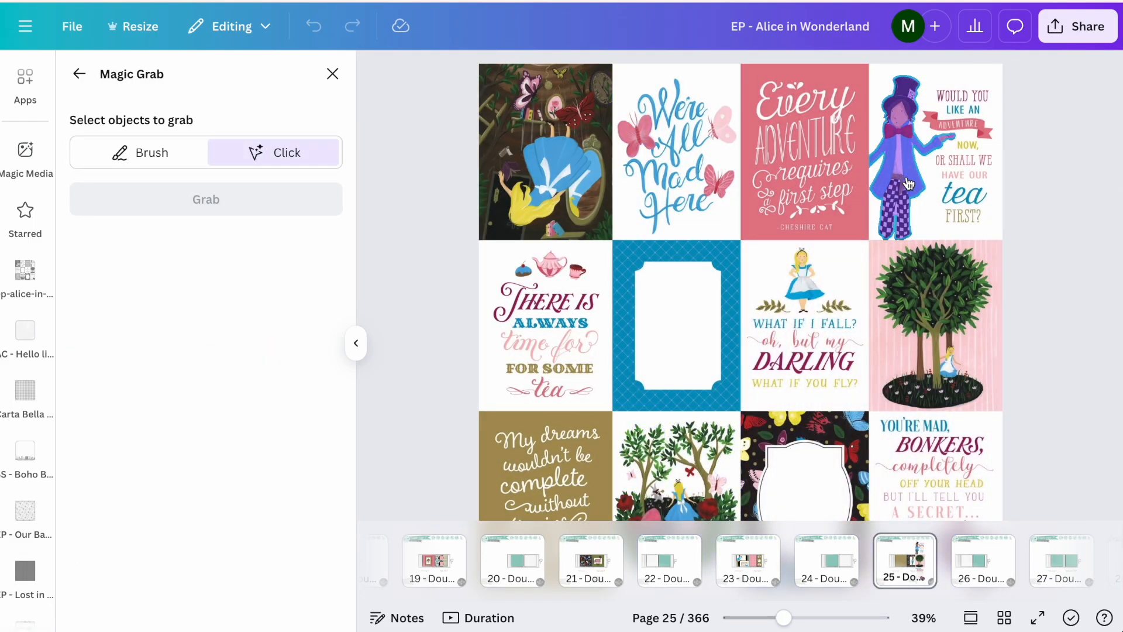
pyautogui.click(909, 184)
pyautogui.click(195, 191)
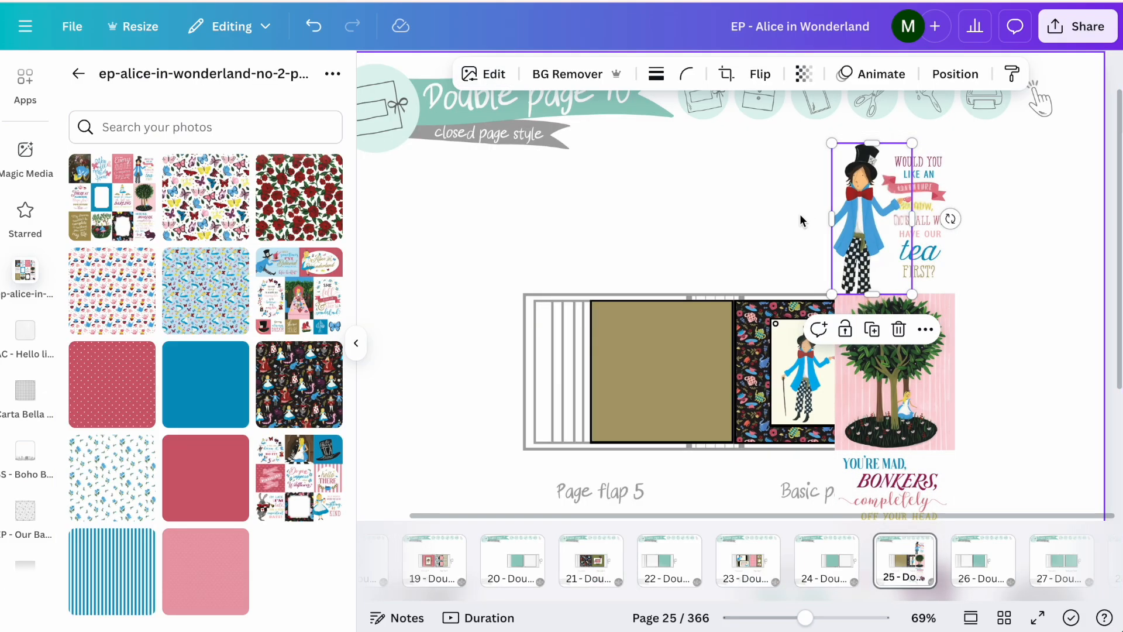
pyautogui.click(916, 246)
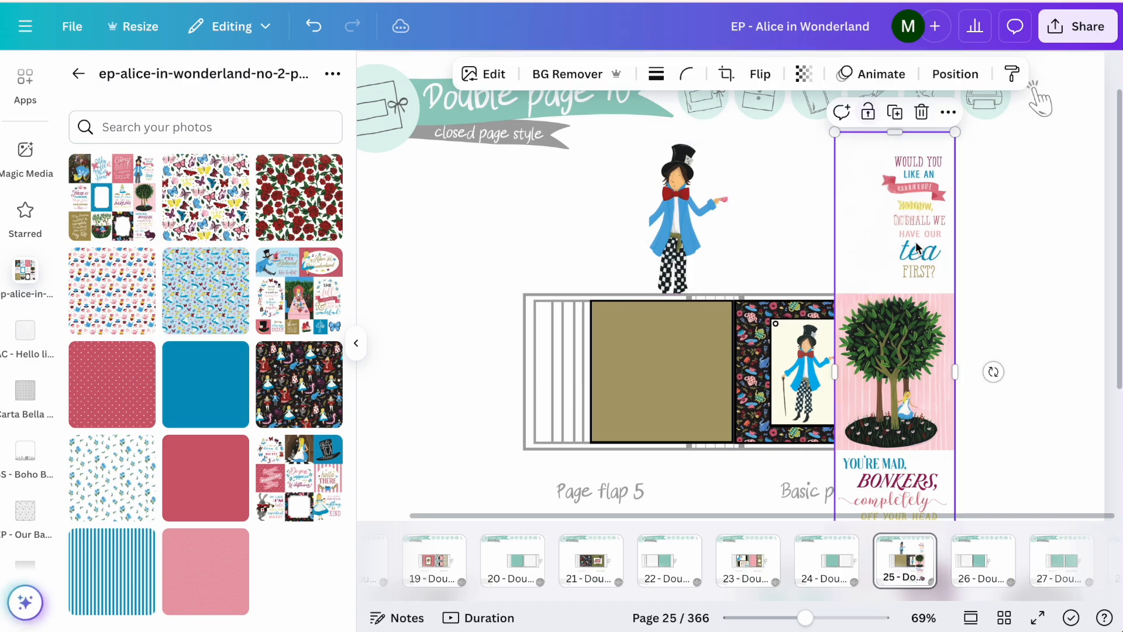
pyautogui.press('Delete')
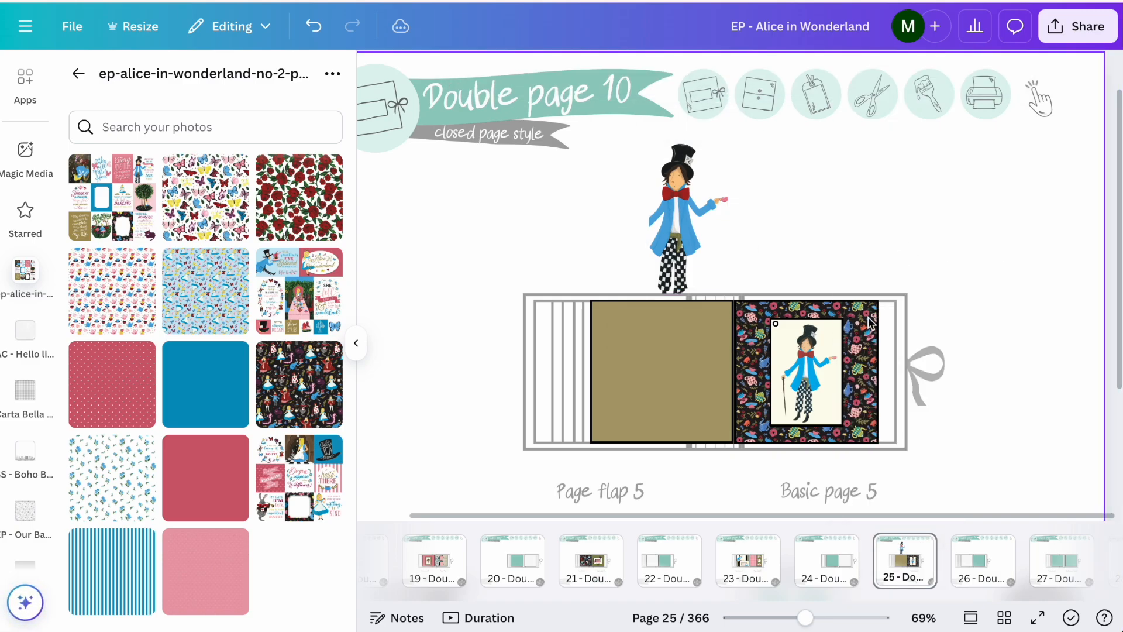
# Move the Mad Hatter with the cane off Basic page 5 and place the grabbed Mad Hatter beside him.
pyautogui.click(807, 416)
pyautogui.moveTo(808, 416); pyautogui.dragTo(851, 248)
pyautogui.moveTo(711, 242); pyautogui.dragTo(789, 249)
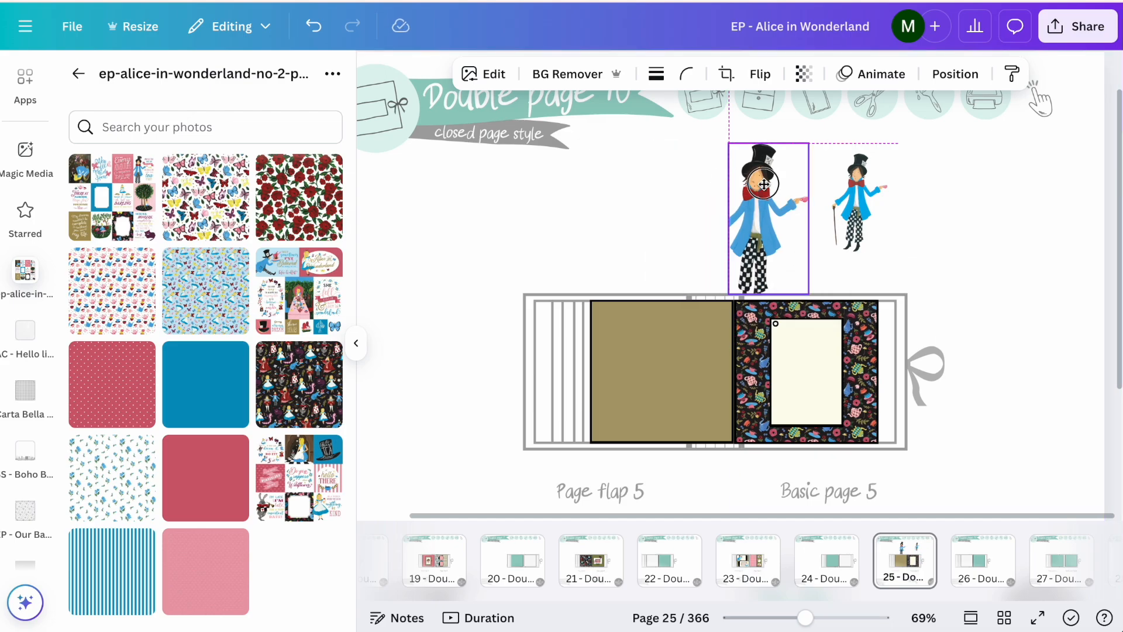
# Bring the Mad Hatter with the cane closer to the grabbed one and enlarge him to a similar size for comparison.
pyautogui.scroll(5, 763, 182)
pyautogui.scroll(4, 753, 194)
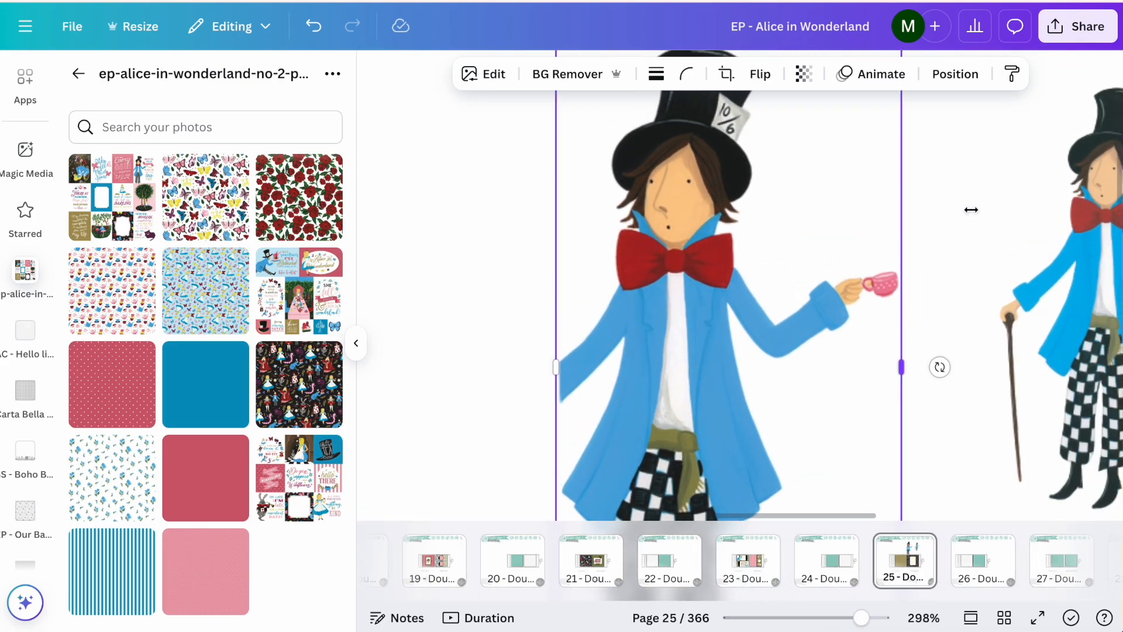
pyautogui.moveTo(881, 242); pyautogui.dragTo(834, 240)
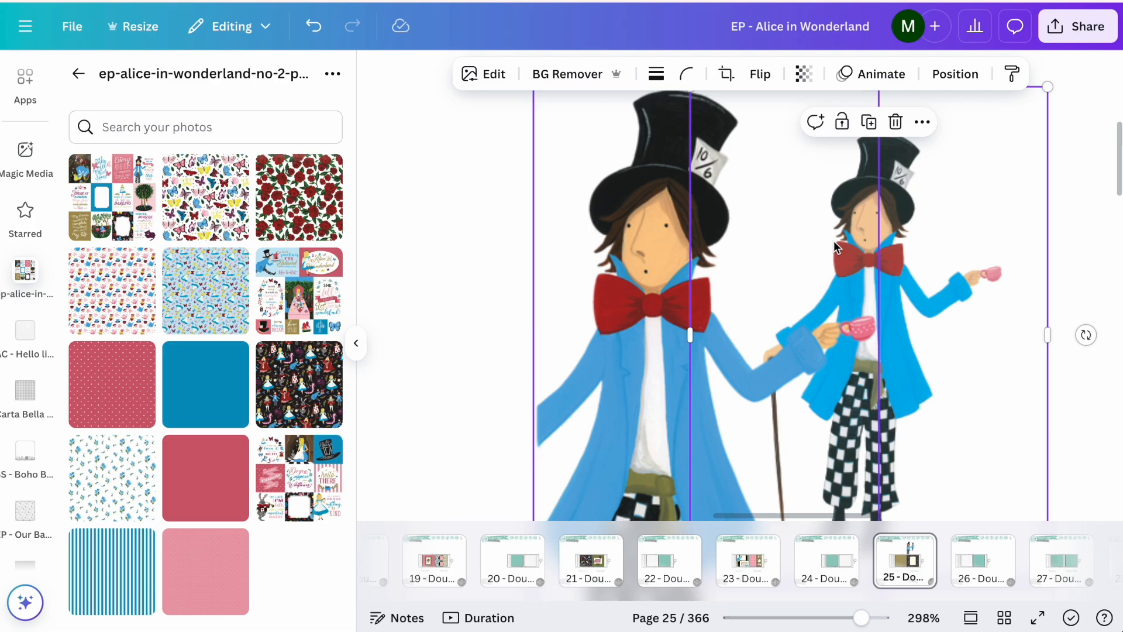
pyautogui.scroll(-3, 827, 214)
pyautogui.moveTo(961, 442); pyautogui.dragTo(1097, 627)
pyautogui.scroll(4, 935, 401)
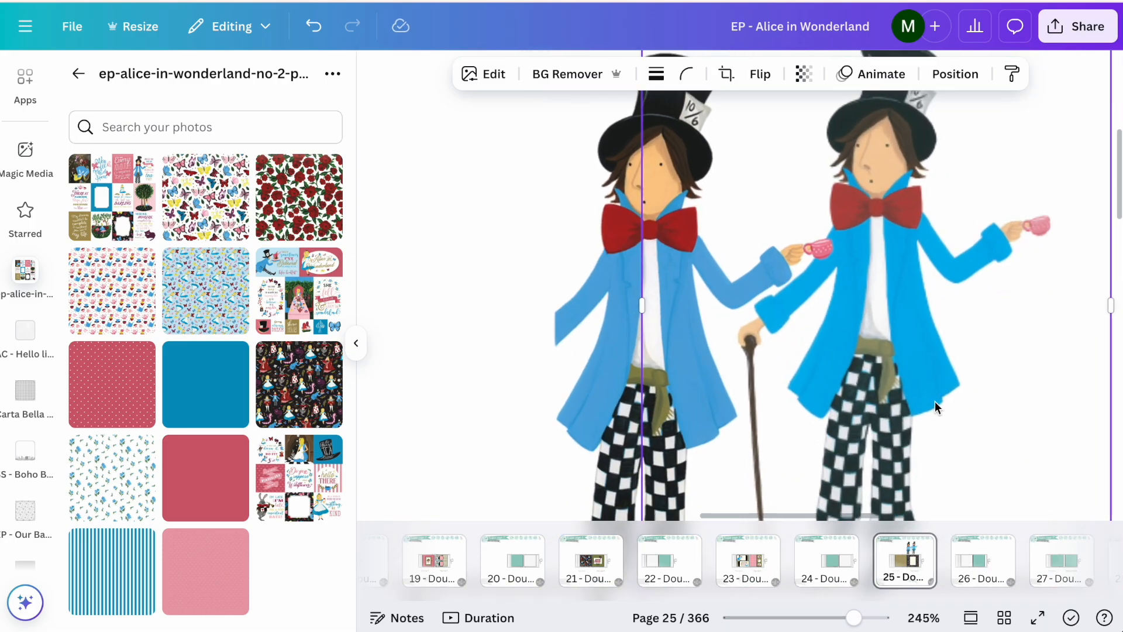
# Delete the Mad Hatter with the cane from Double page 10.
pyautogui.scroll(-6, 935, 401)
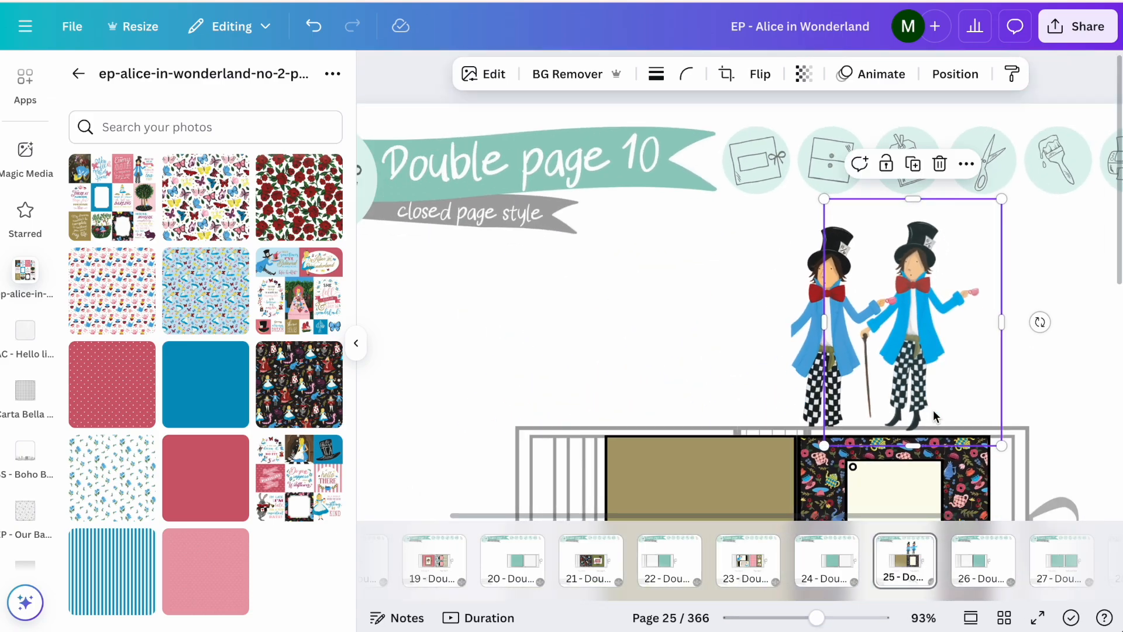
pyautogui.press('Delete')
pyautogui.scroll(-3, 932, 410)
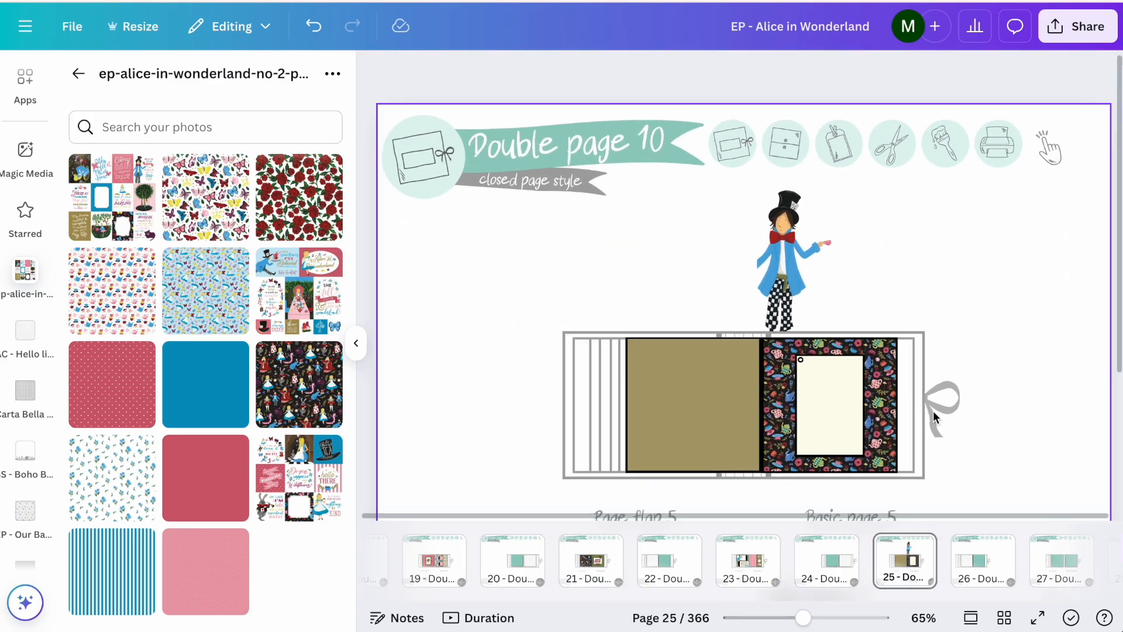
# Shrink the grabbed Mad Hatter and fit him onto the cream panel of Basic page 5.
pyautogui.click(778, 255)
pyautogui.moveTo(778, 255); pyautogui.dragTo(815, 396)
pyautogui.moveTo(871, 338); pyautogui.dragTo(834, 394)
pyautogui.moveTo(813, 437); pyautogui.dragTo(821, 410)
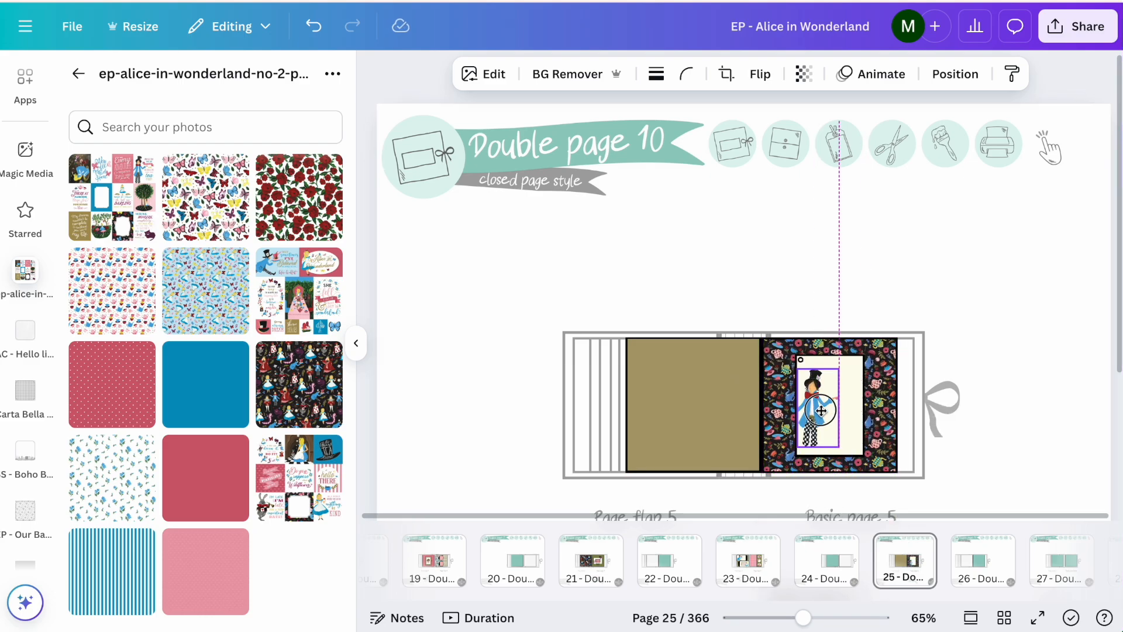
pyautogui.moveTo(818, 410); pyautogui.dragTo(818, 403)
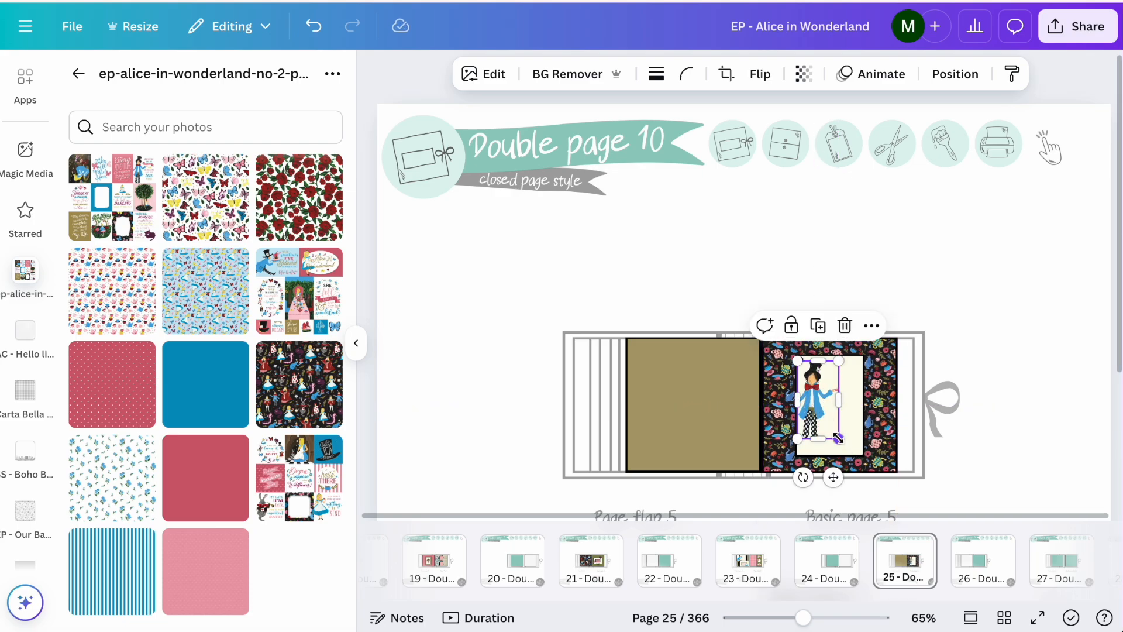
pyautogui.moveTo(845, 441)
pyautogui.mouseDown()
pyautogui.moveTo(875, 451)
pyautogui.moveTo(866, 444)
pyautogui.mouseUp()
pyautogui.click(1002, 386)
pyautogui.scroll(3, 1003, 386)
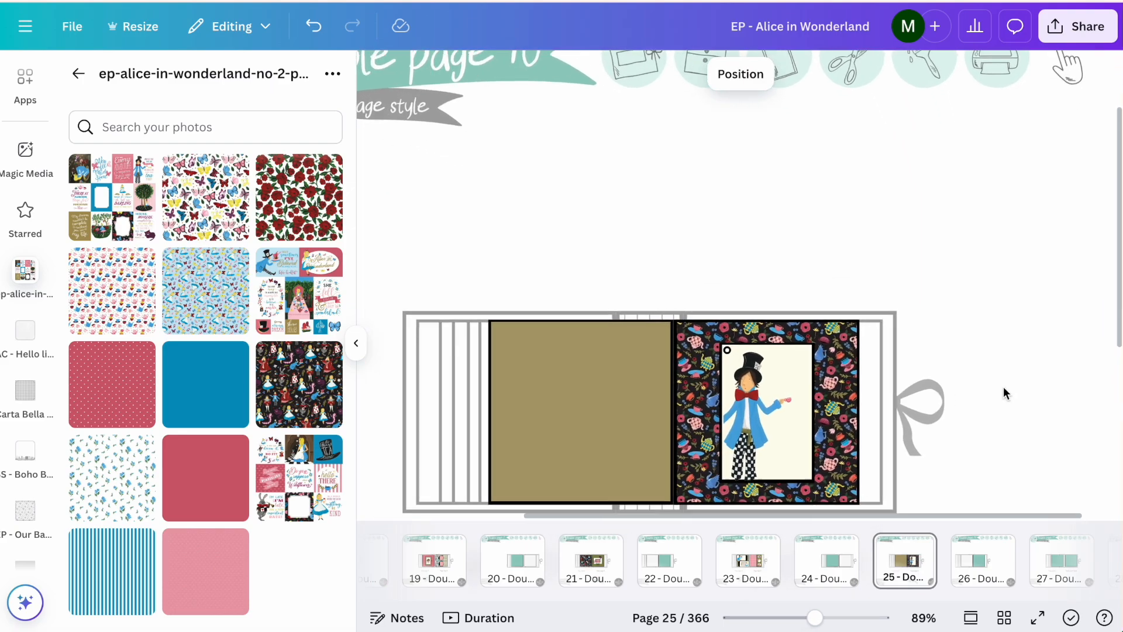
# Flip the Mad Hatter horizontally and shift him to the right side of the cream panel.
pyautogui.scroll(-1, 1002, 386)
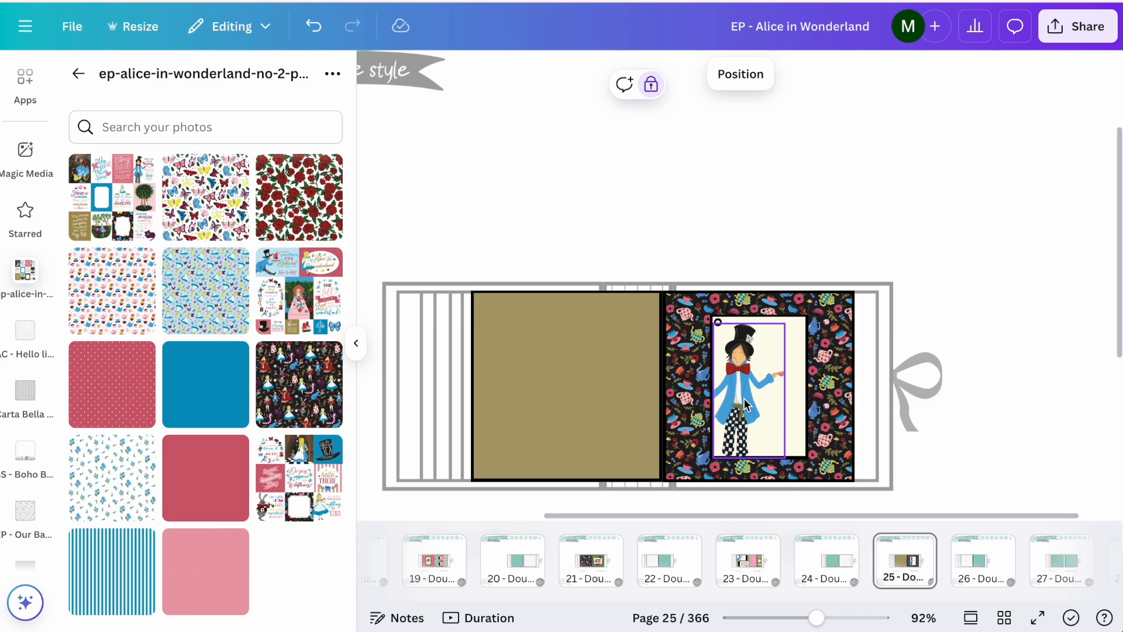
pyautogui.moveTo(744, 403); pyautogui.dragTo(758, 390)
pyautogui.click(757, 76)
pyautogui.click(728, 115)
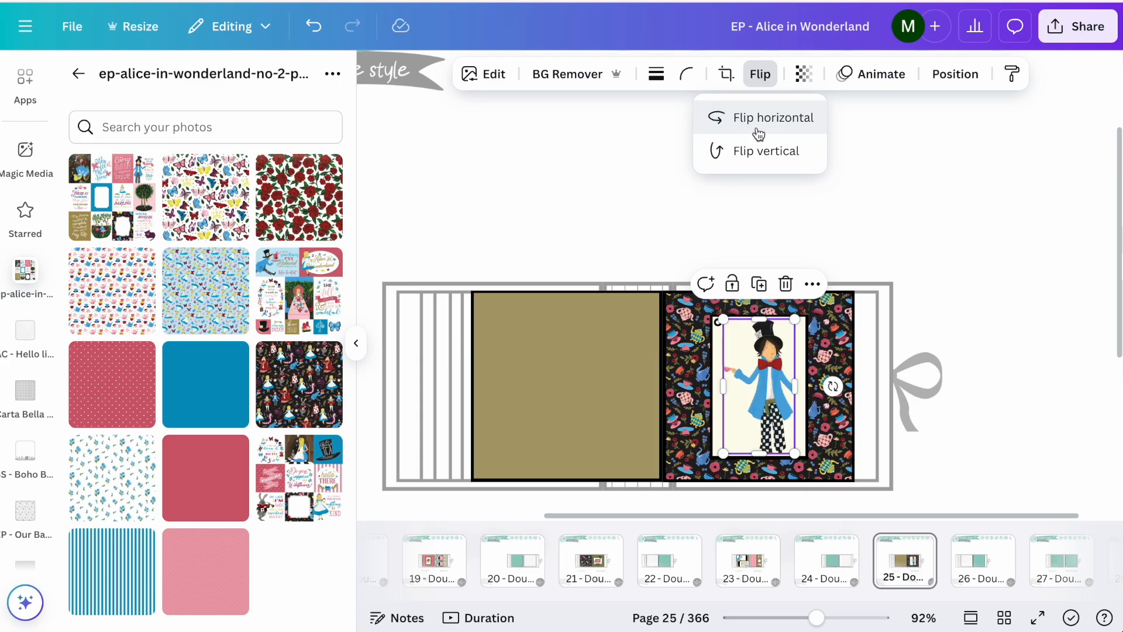
pyautogui.moveTo(770, 355); pyautogui.dragTo(782, 356)
pyautogui.click(1011, 234)
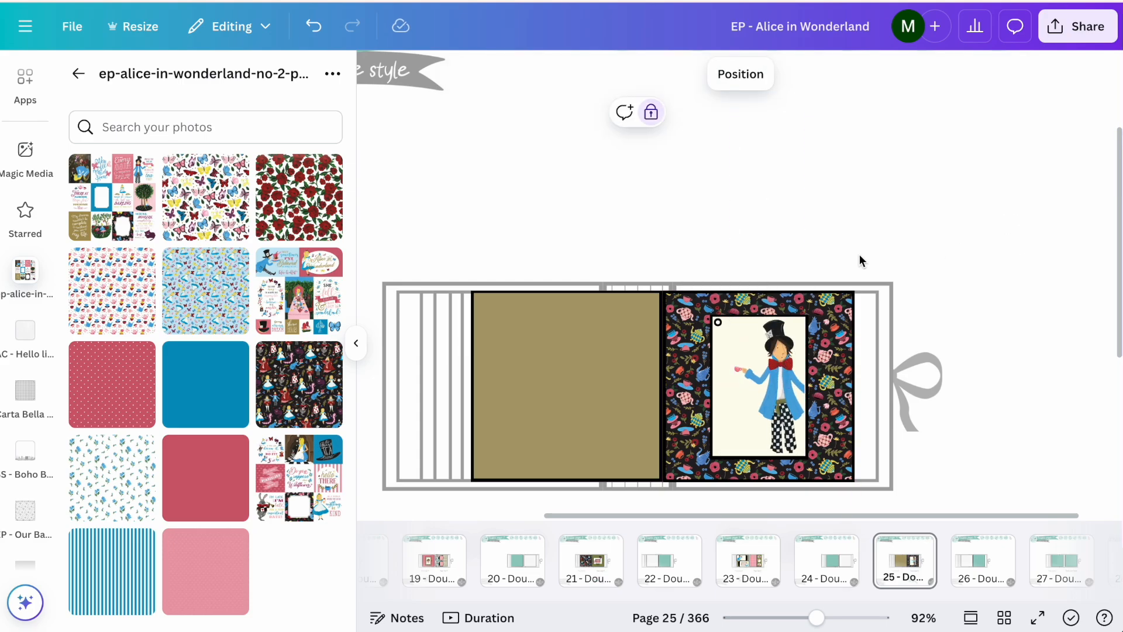
# Trim the Mad Hatter image's right side to about 0.9 wide and align him against the cream panel's right edge.
pyautogui.keyDown('ctrl'); pyautogui.scroll(3, 859, 254); pyautogui.keyUp('ctrl')
pyautogui.scroll(-3, 757, 194)
pyautogui.click(756, 198)
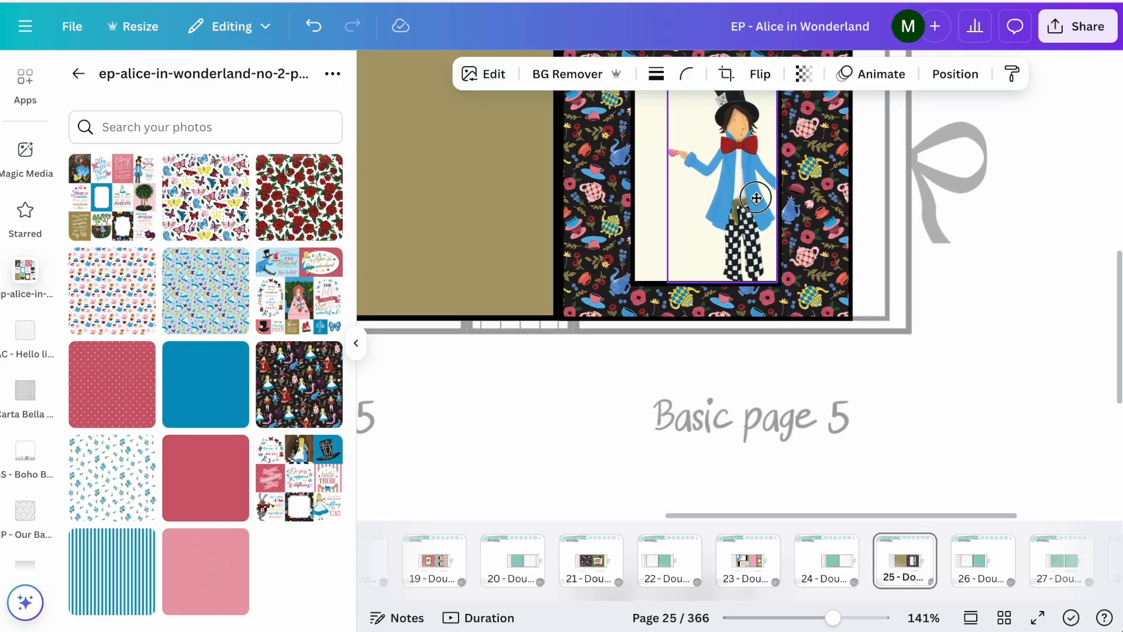
pyautogui.click(1024, 287)
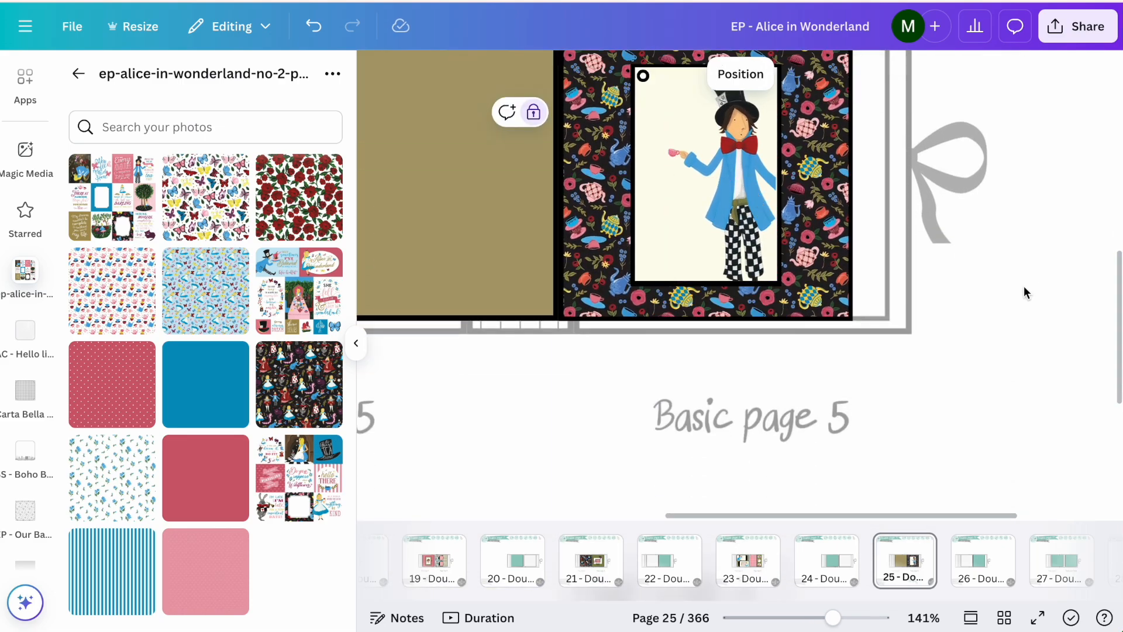
pyautogui.scroll(2, 1024, 288)
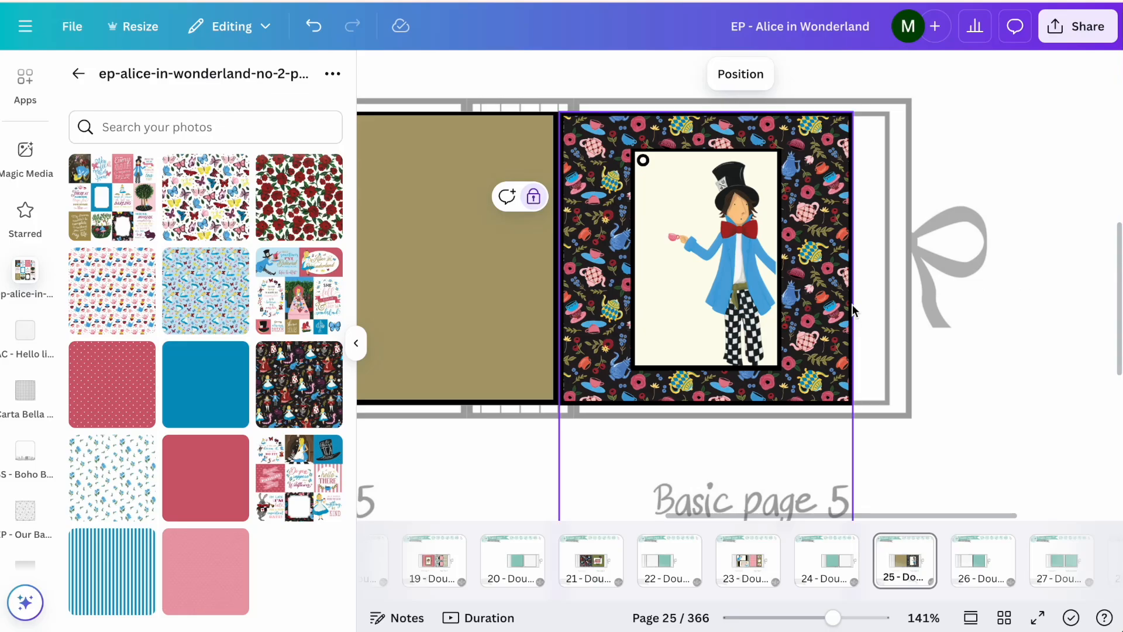
pyautogui.keyDown('ctrl'); pyautogui.scroll(5, 852, 308); pyautogui.keyUp('ctrl')
pyautogui.click(661, 279)
pyautogui.moveTo(663, 278); pyautogui.dragTo(665, 275)
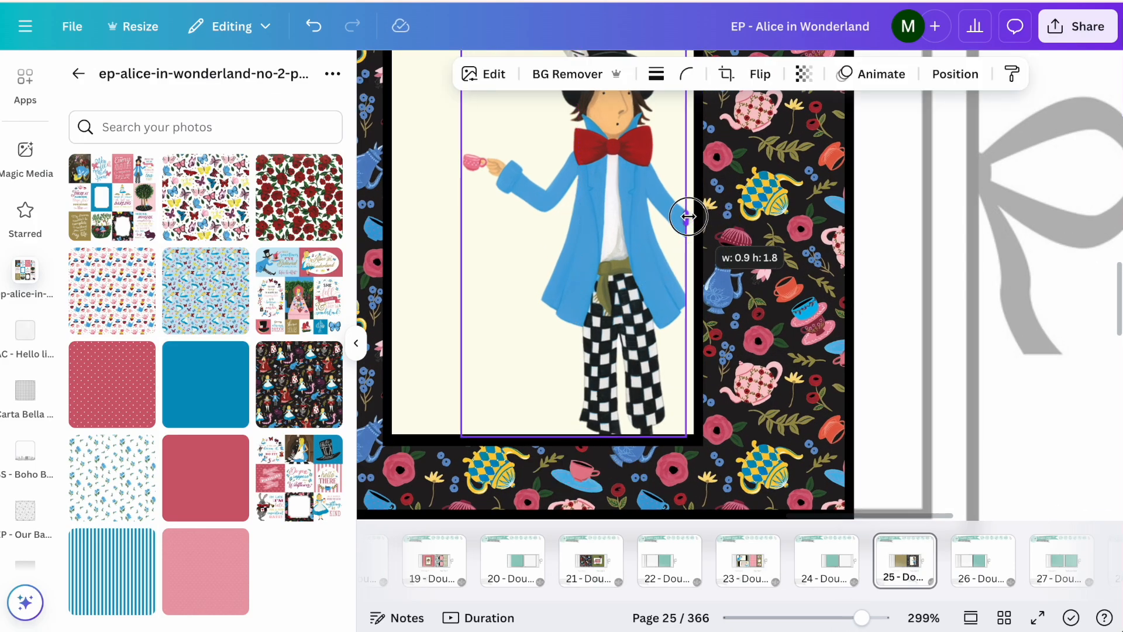
pyautogui.moveTo(626, 219); pyautogui.dragTo(634, 221)
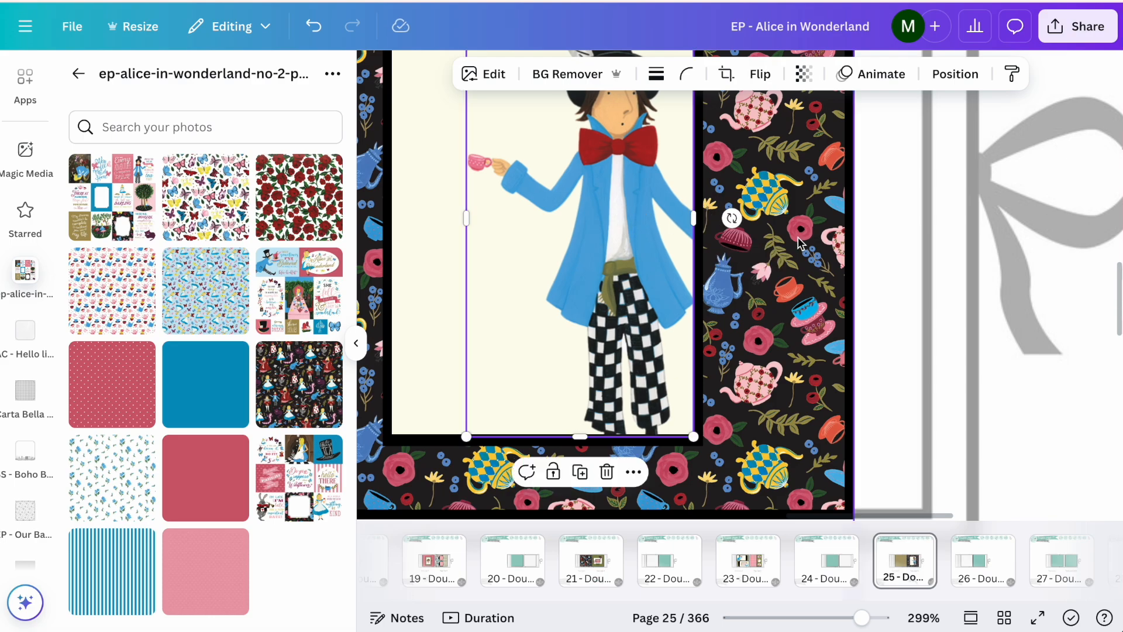
pyautogui.keyDown('ctrl'); pyautogui.scroll(-5, 815, 245); pyautogui.keyUp('ctrl')
pyautogui.scroll(1, 814, 245)
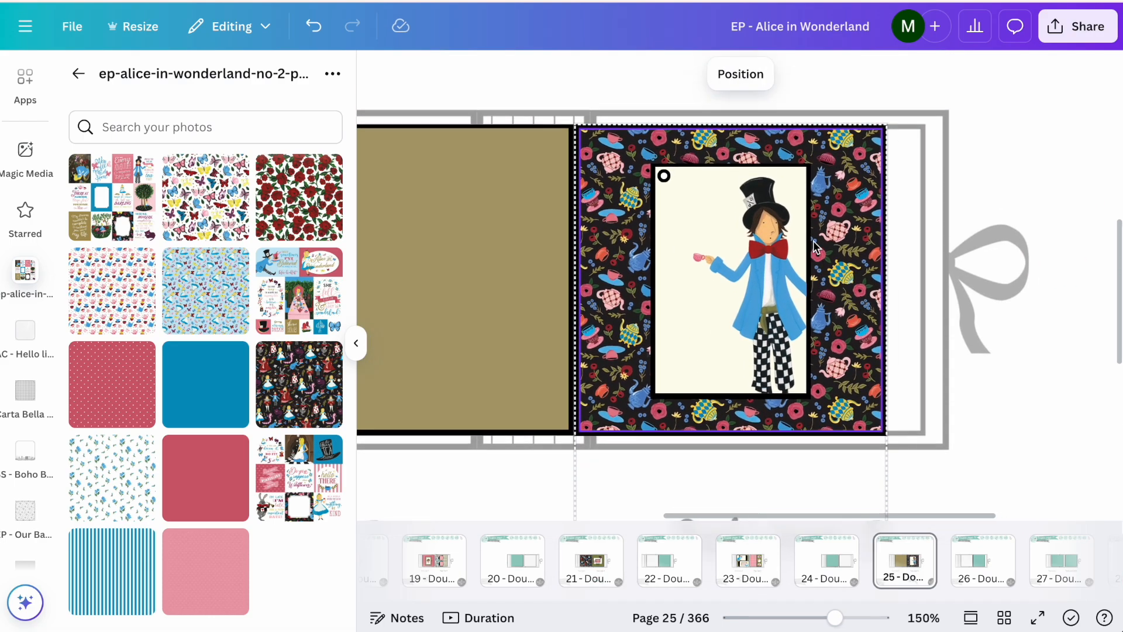
pyautogui.hscroll(-2, 815, 246)
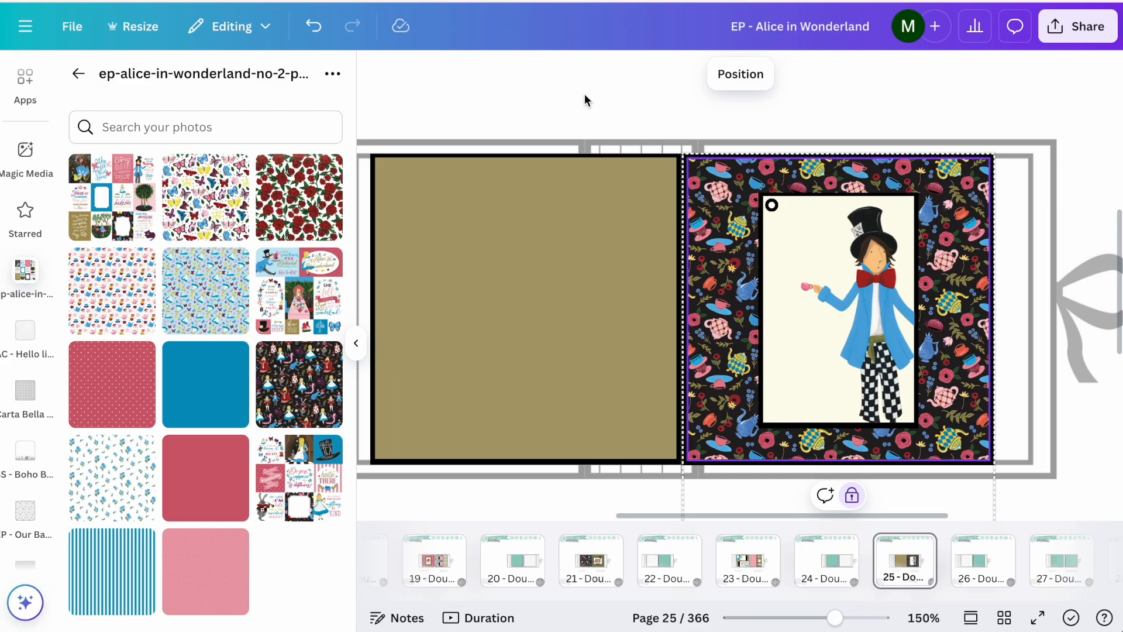
pyautogui.click(585, 95)
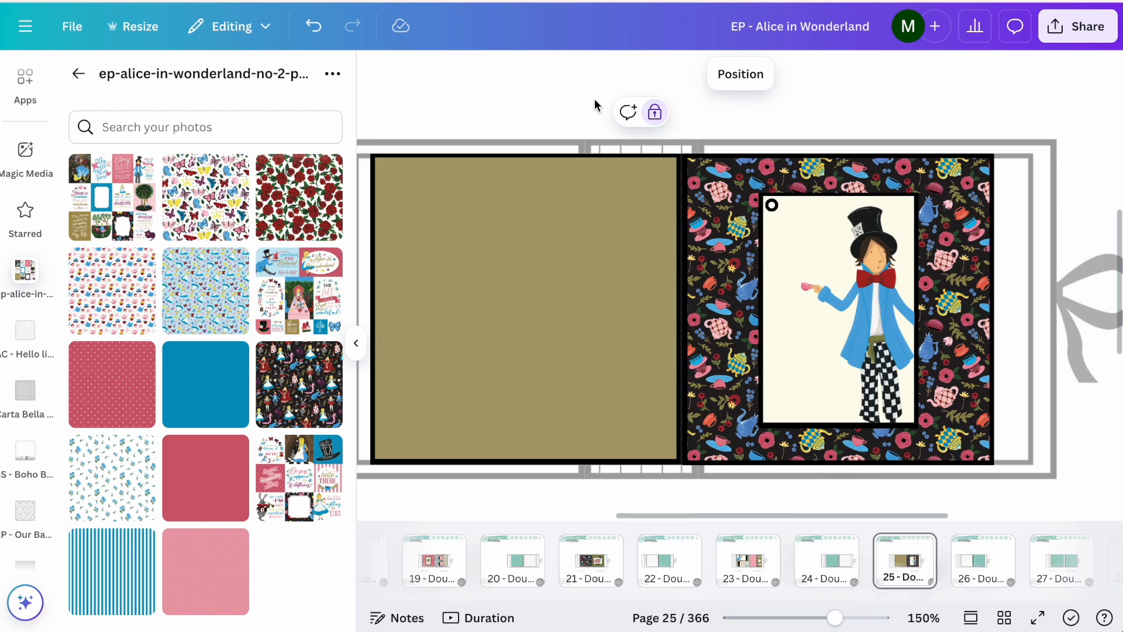
# Hide the photo library and open the Decoration overview through the paintbrush link on Double page 10.
pyautogui.click(357, 342)
pyautogui.scroll(-3, 448, 289)
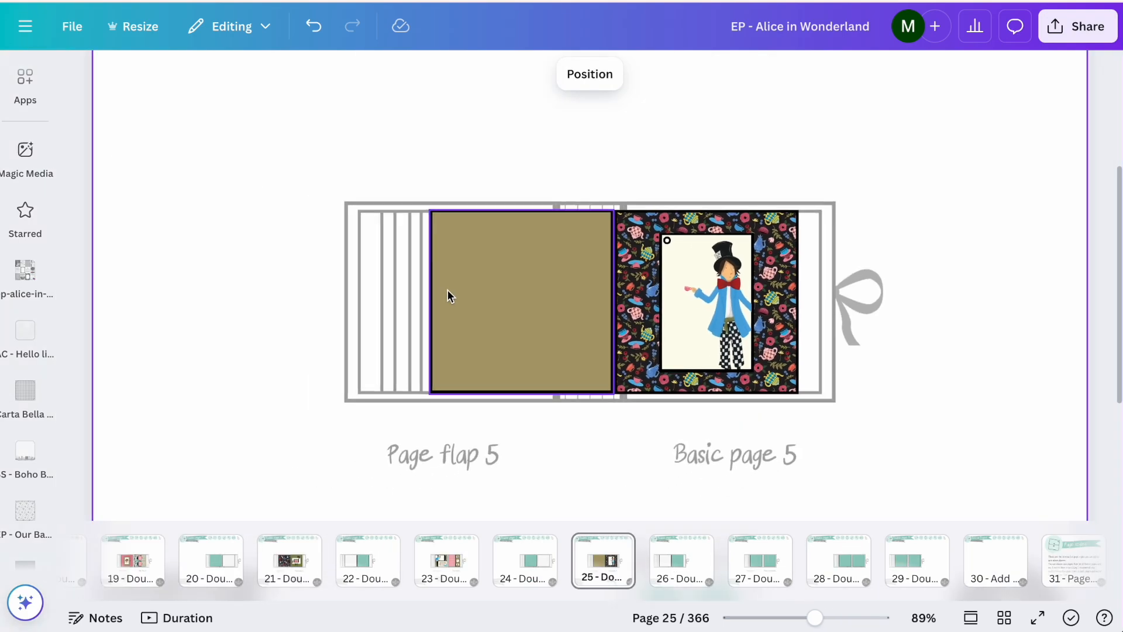
pyautogui.scroll(3, 448, 289)
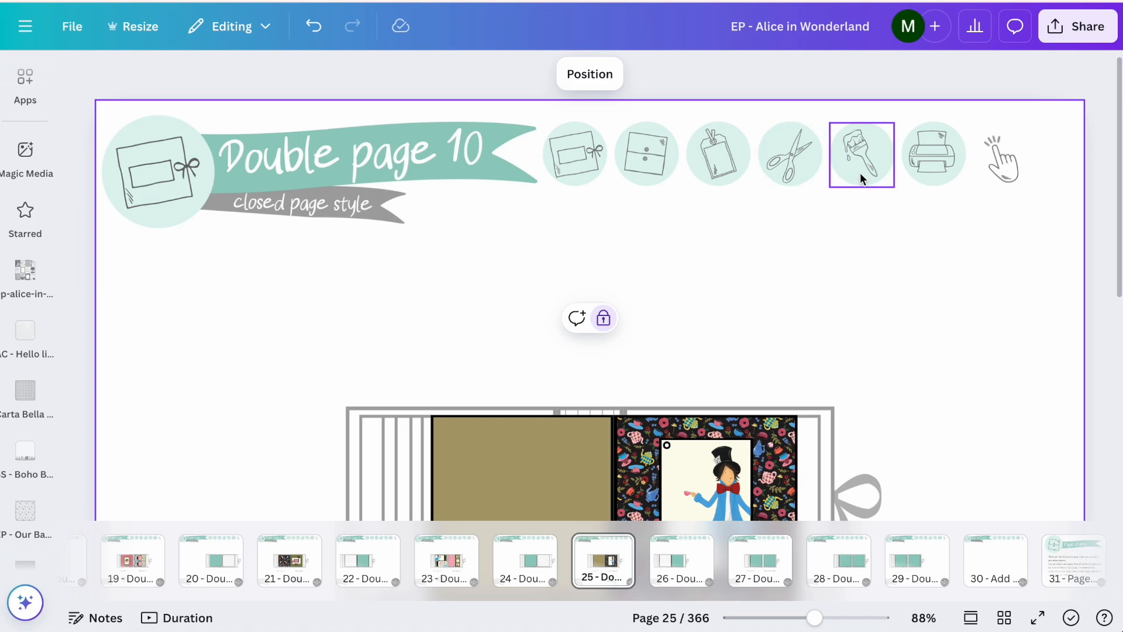
pyautogui.click(860, 173)
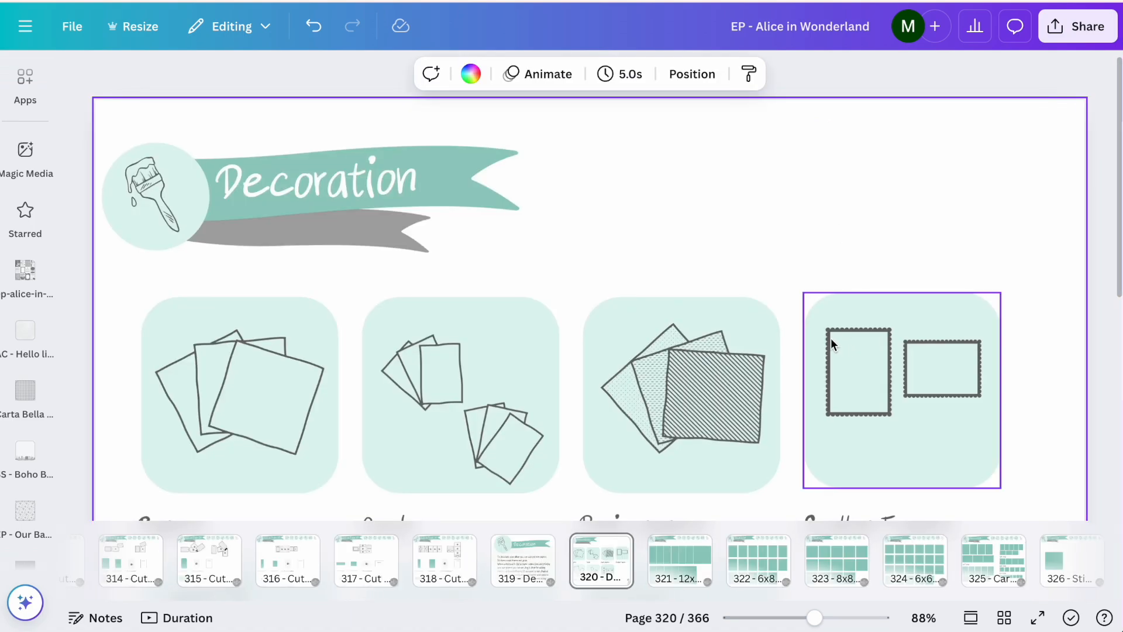
pyautogui.scroll(-4, 831, 338)
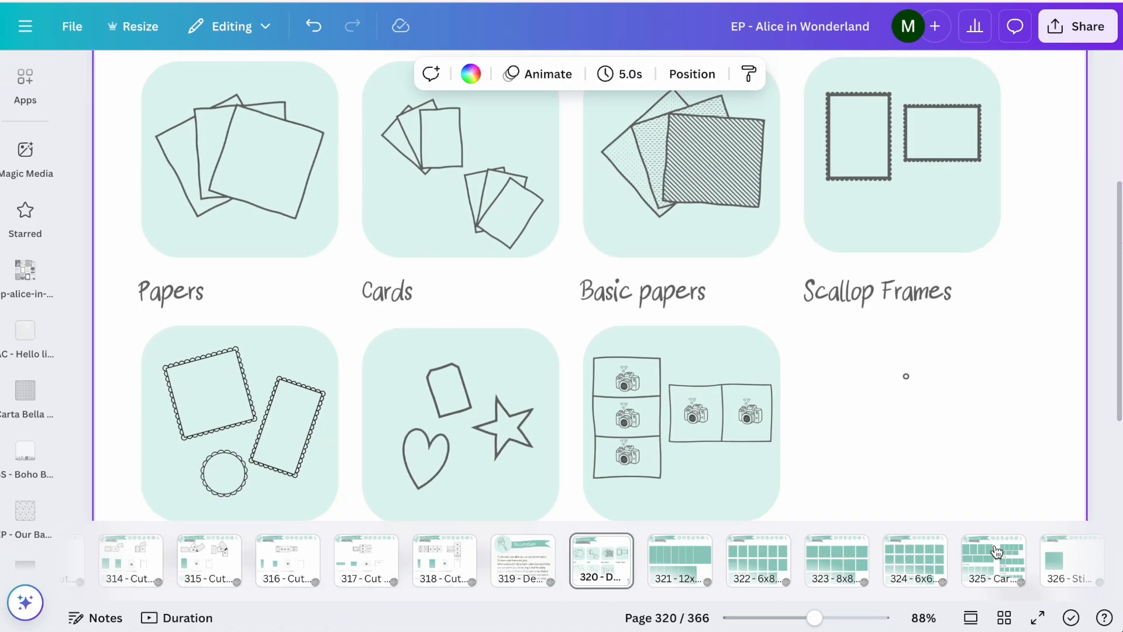
# Open the Tuck spots decoration page, page 332, and bring its shapes into view.
pyautogui.hscroll(6, 855, 570)
pyautogui.click(789, 568)
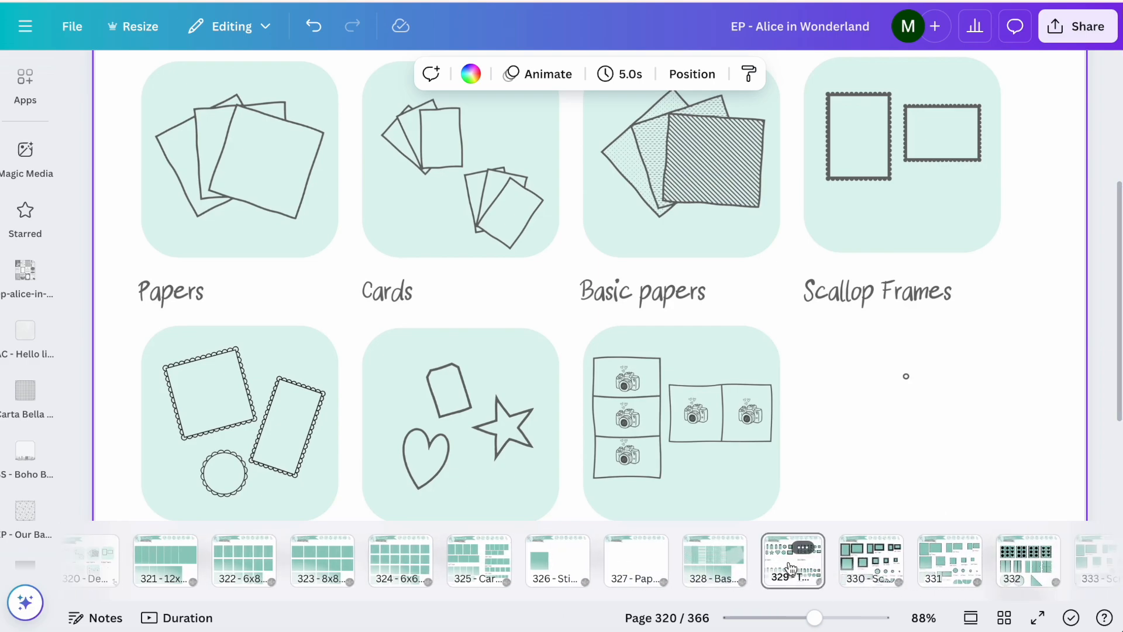
pyautogui.click(943, 568)
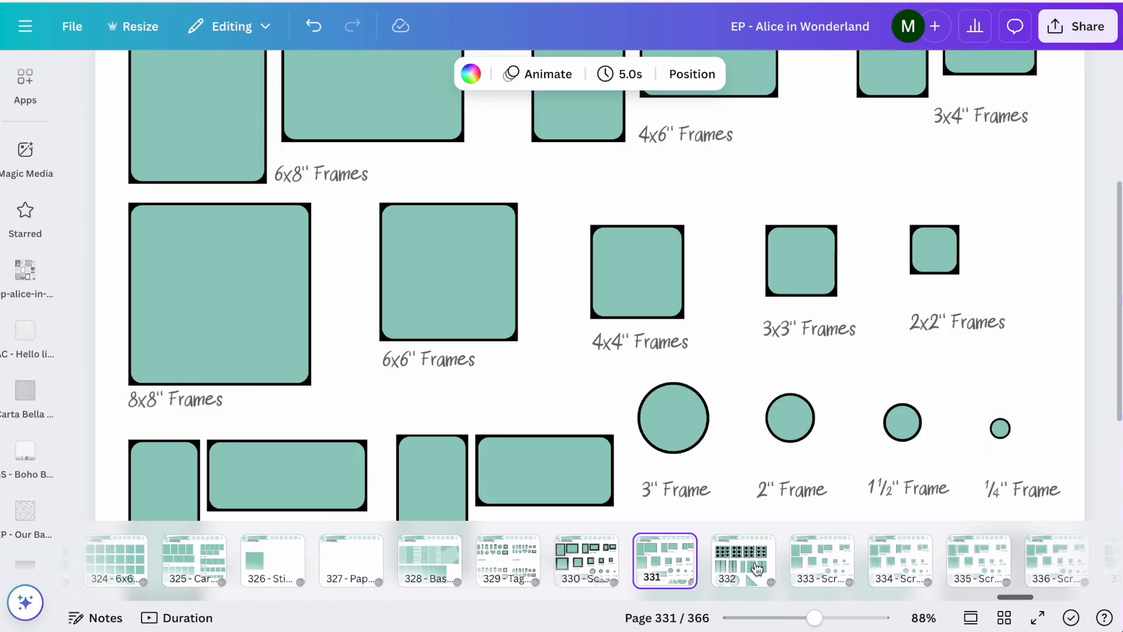
pyautogui.click(744, 564)
pyautogui.scroll(-3, 744, 330)
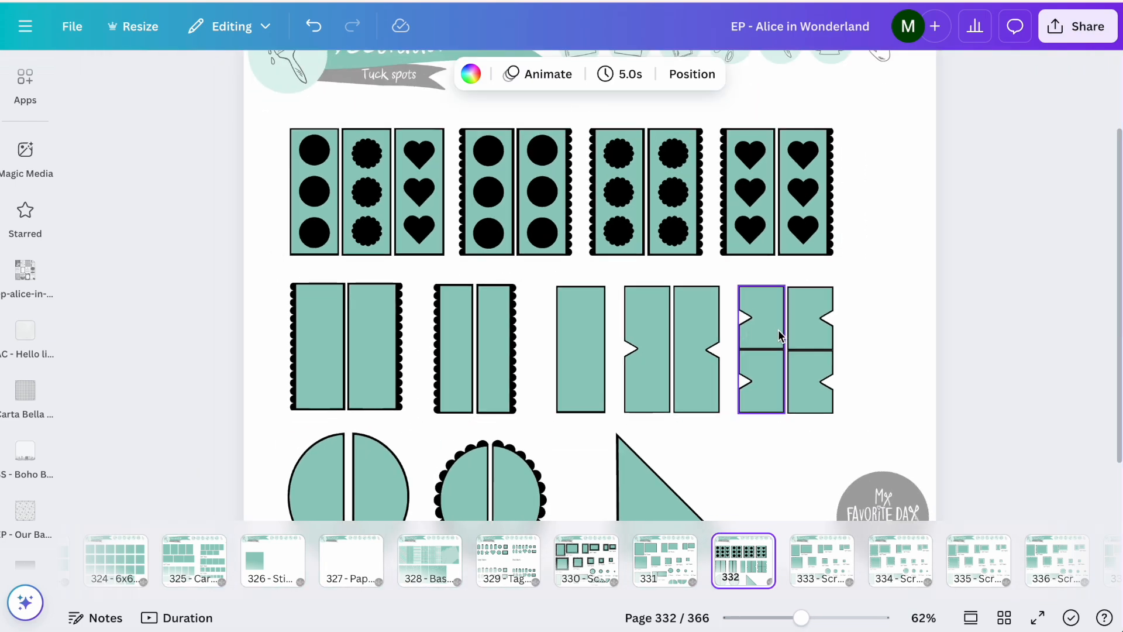
# Copy the double tuck spot with notches on its right edge and return to Double page 10 through the Album Planner.
pyautogui.click(802, 326)
pyautogui.scroll(2, 801, 331)
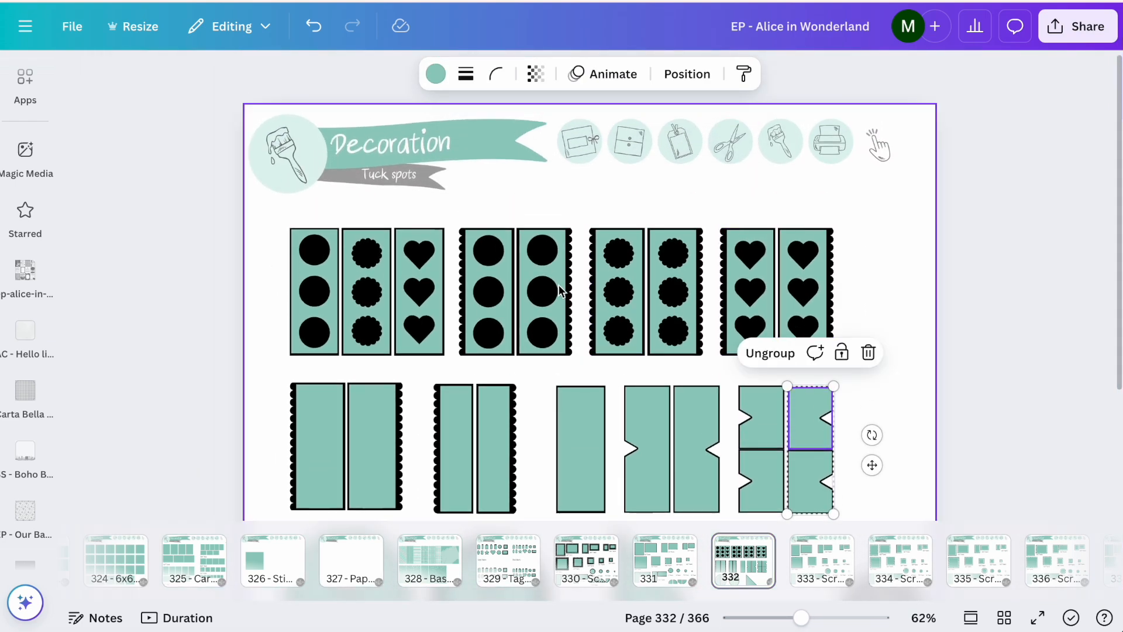
pyautogui.click(575, 151)
pyautogui.click(545, 202)
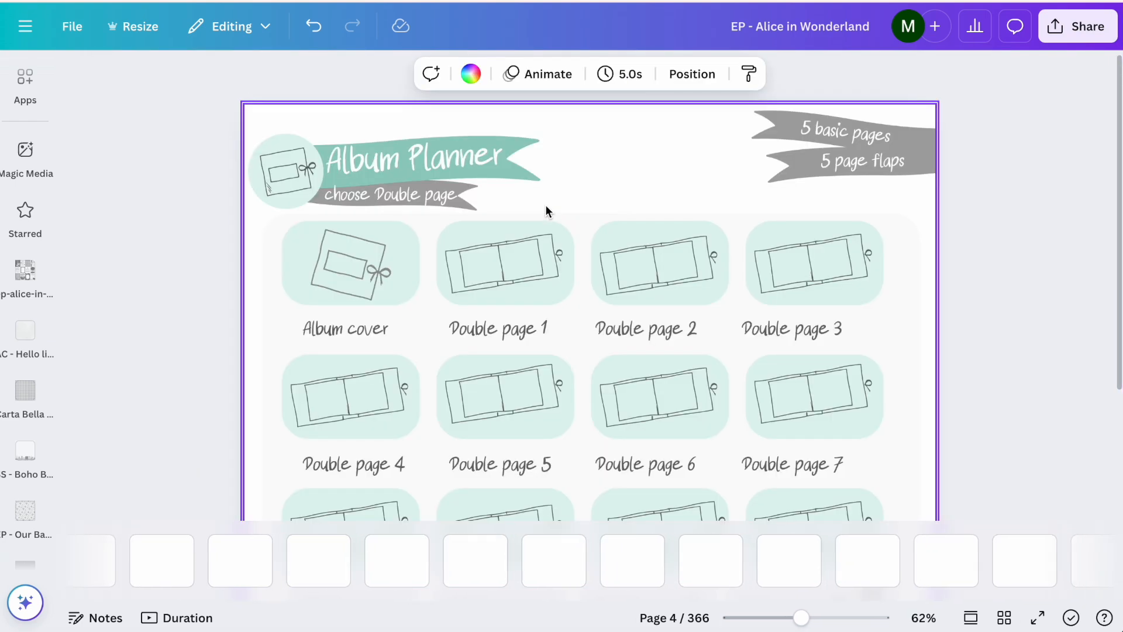
pyautogui.scroll(-3, 637, 364)
pyautogui.click(636, 364)
pyautogui.click(631, 283)
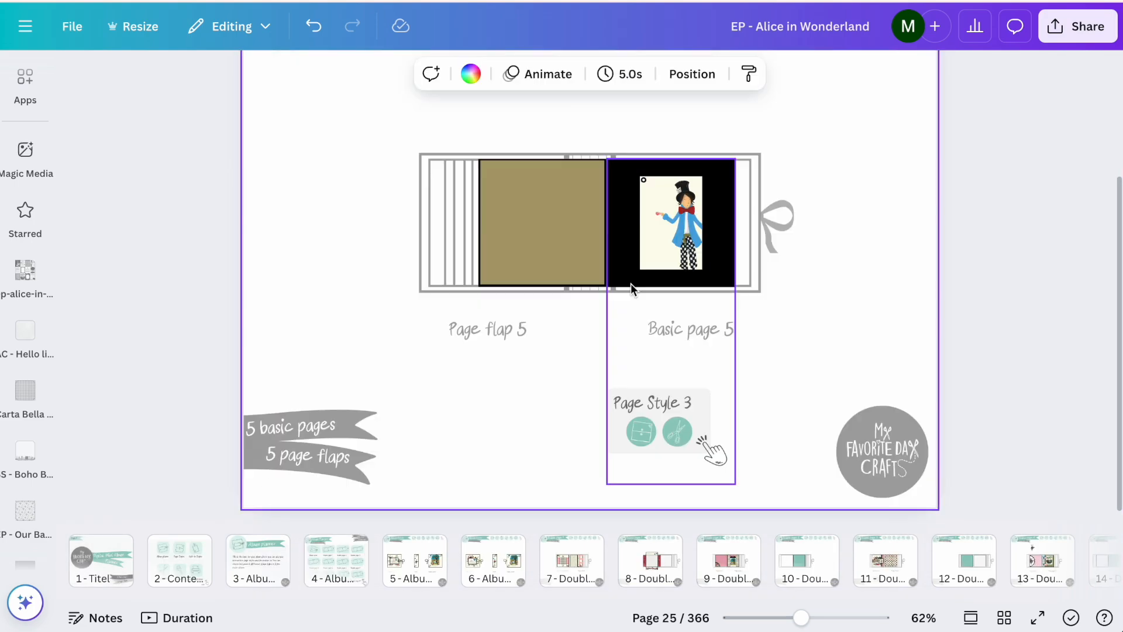
# Paste the notched double tuck spot and place it along the left edge of Page flap 5.
pyautogui.moveTo(810, 316); pyautogui.dragTo(498, 255)
pyautogui.click(576, 381)
pyautogui.scroll(6, 576, 381)
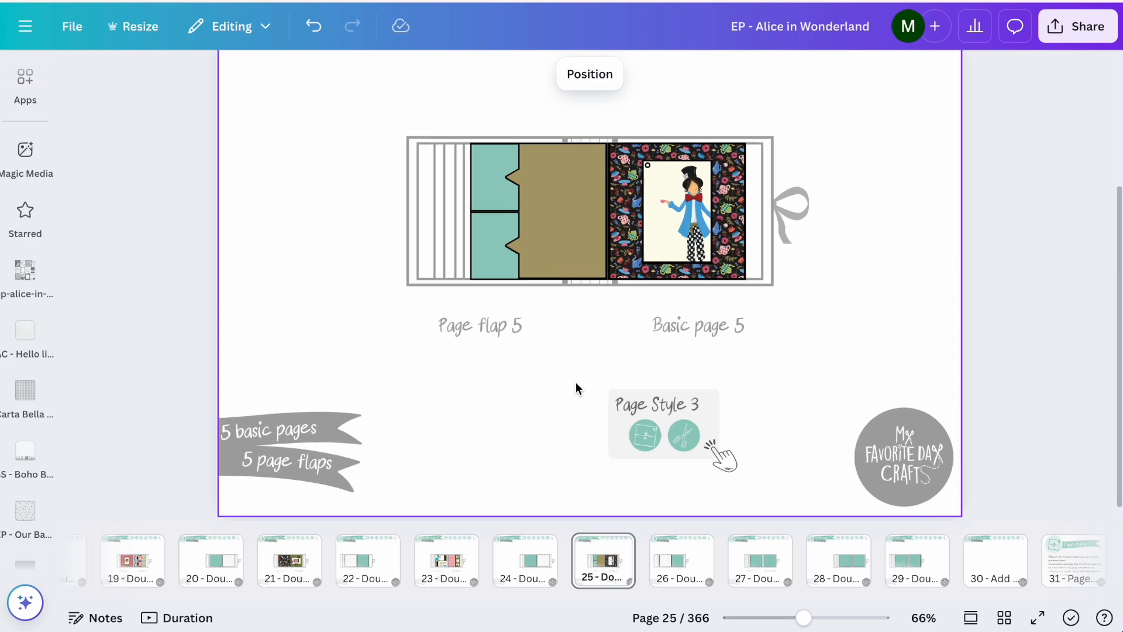
pyautogui.scroll(4, 576, 381)
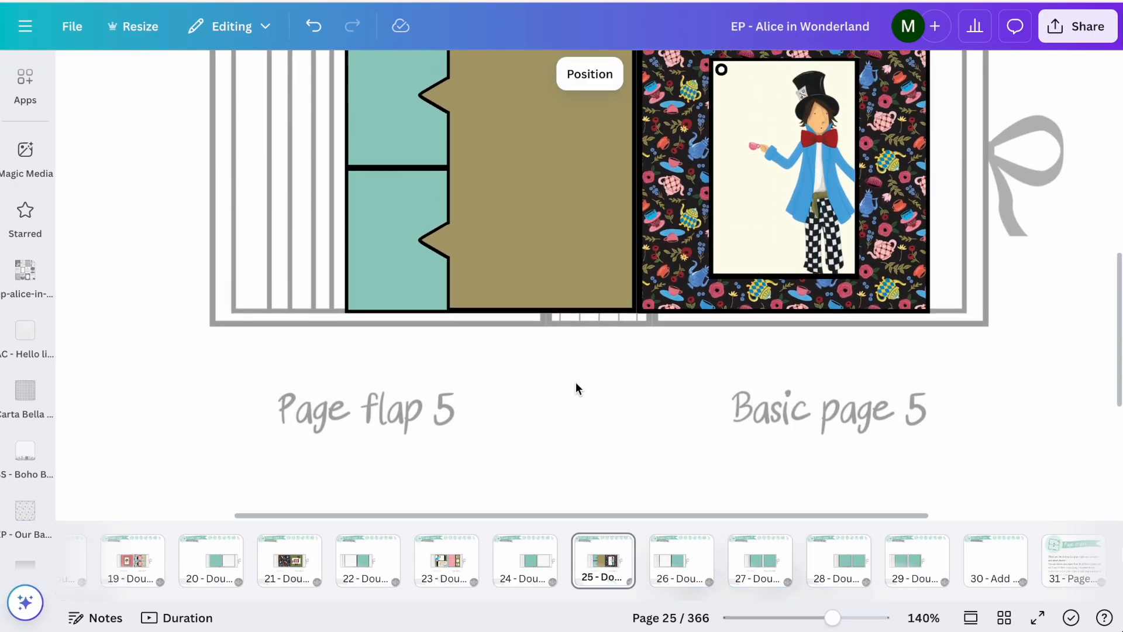
pyautogui.hscroll(1, 575, 382)
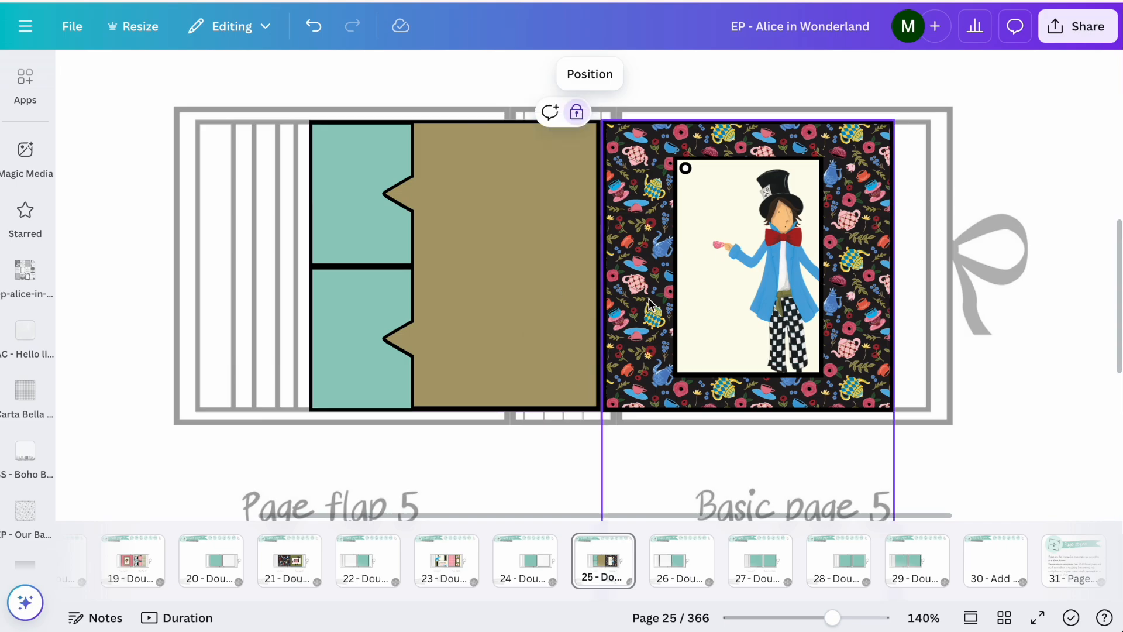
# Recolour the upper and lower pockets of the tuck spot on Page flap 5 cream.
pyautogui.keyDown('ctrl'); pyautogui.scroll(5, 648, 298); pyautogui.keyUp('ctrl')
pyautogui.scroll(-5, 648, 298)
pyautogui.doubleClick(331, 176)
pyautogui.click(436, 73)
pyautogui.click(275, 395)
pyautogui.click(649, 368)
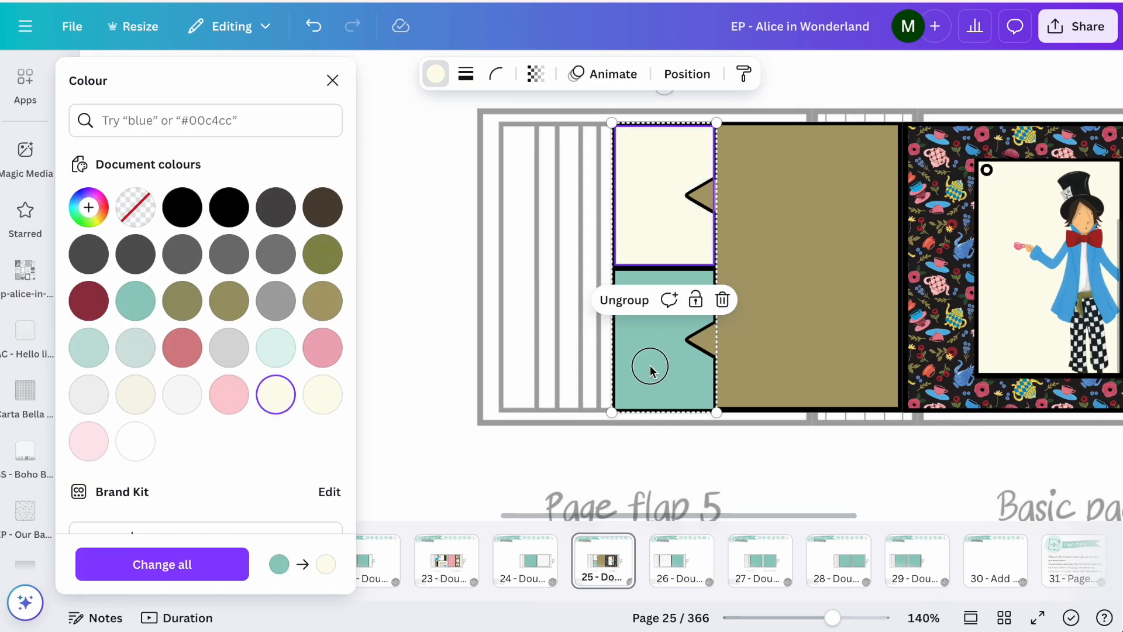
pyautogui.click(276, 395)
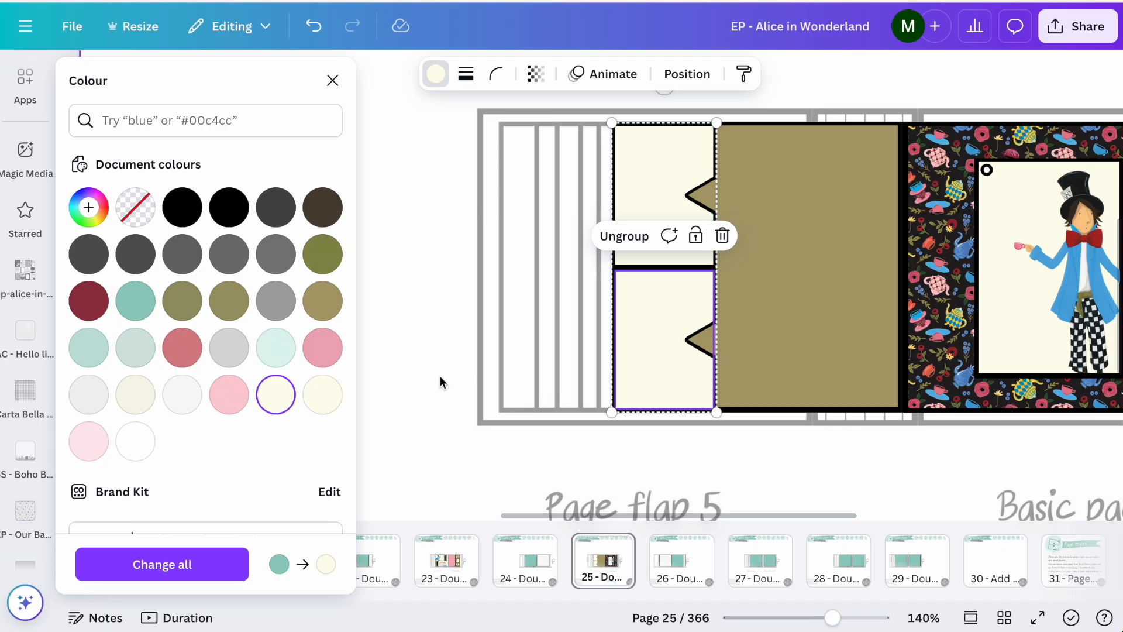
# Copy the courage quote text from another double page onto the lower pocket on page 25 and colour it olive green.
pyautogui.click(471, 579)
pyautogui.click(414, 569)
pyautogui.click(415, 570)
pyautogui.click(626, 339)
pyautogui.click(836, 575)
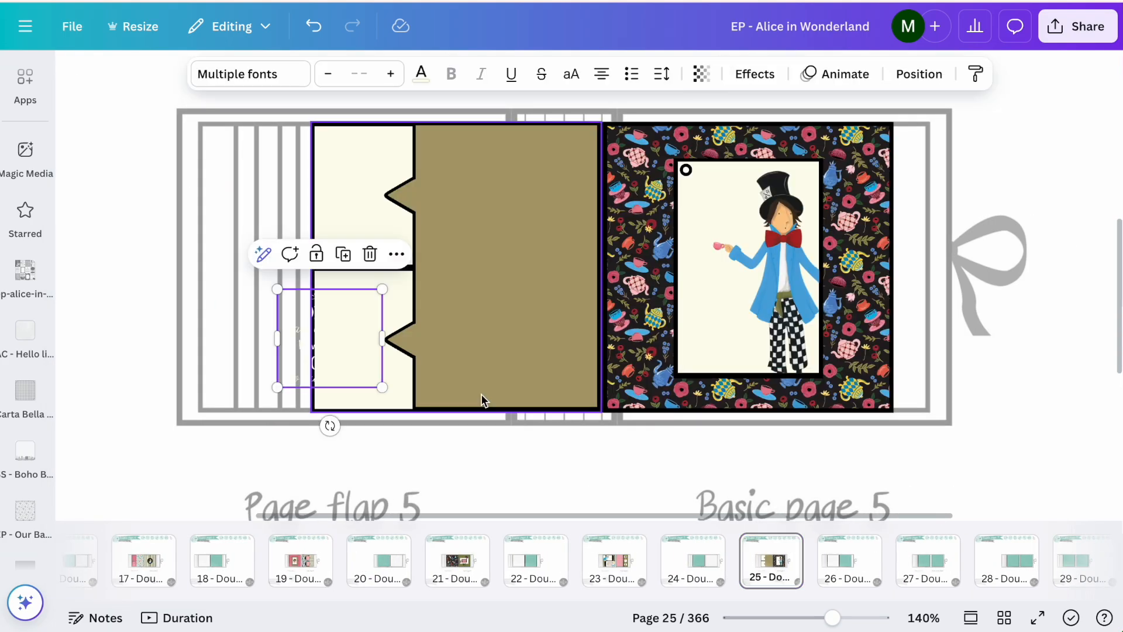
pyautogui.click(421, 74)
pyautogui.click(276, 294)
# Rewrite the quote as "There is always TIME for some TEA" and move it onto the upper pocket.
pyautogui.write('always')
pyautogui.doubleClick(640, 317)
pyautogui.write('TIME')
pyautogui.tripleClick(630, 329)
pyautogui.write('for')
pyautogui.hotkey('ctrl', 'z')
pyautogui.moveTo(684, 338); pyautogui.dragTo(724, 338)
pyautogui.moveTo(695, 329); pyautogui.dragTo(651, 329)
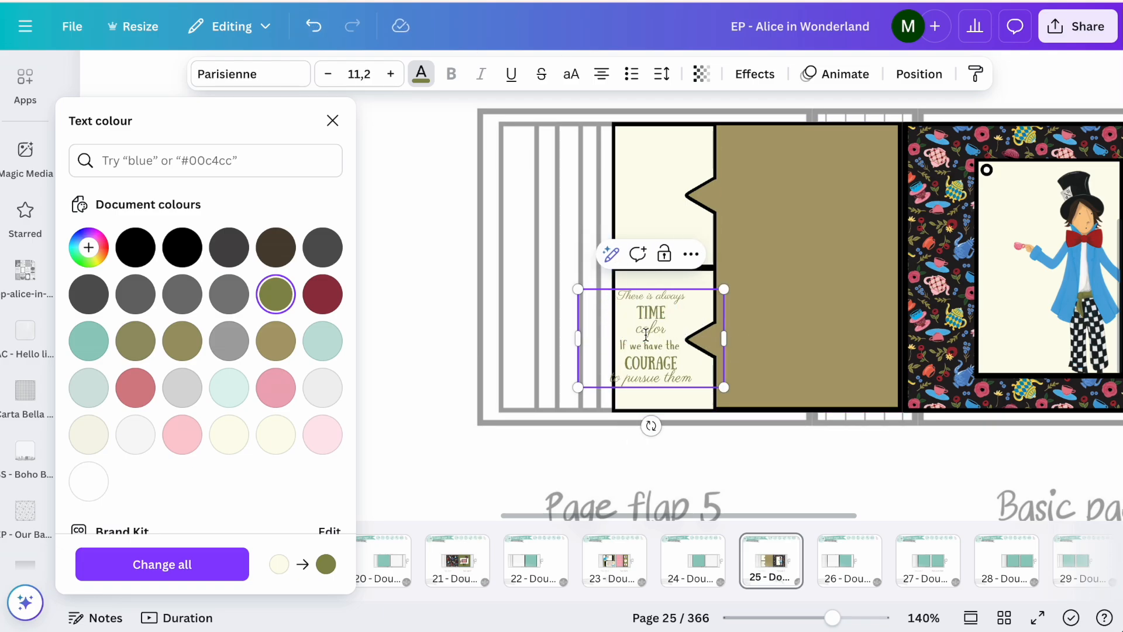
pyautogui.press('BackSpace')
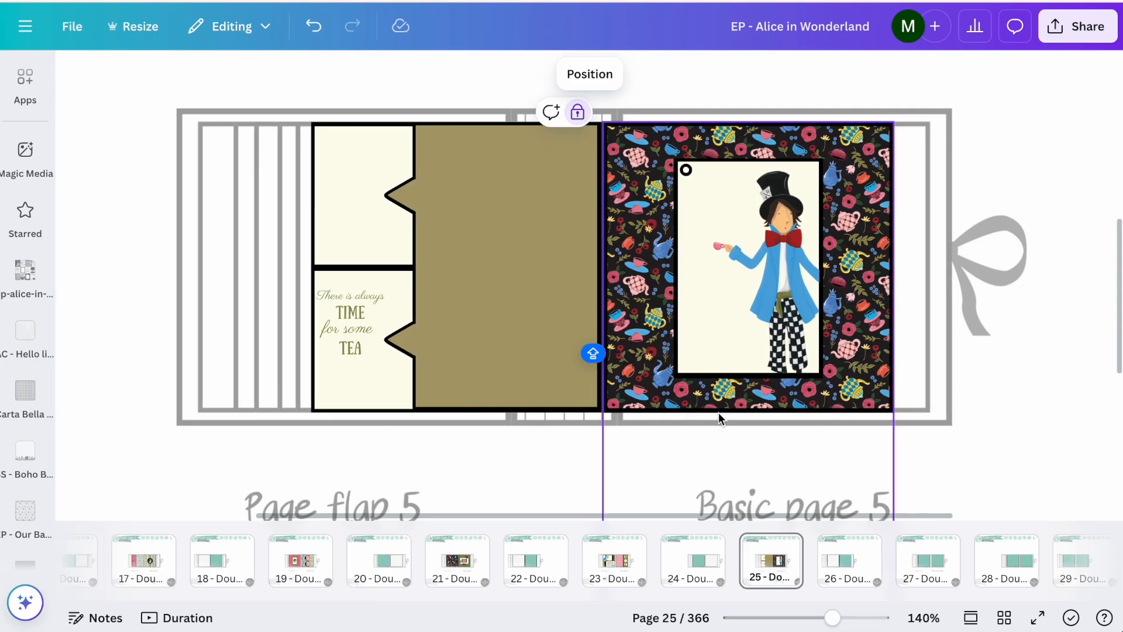
pyautogui.click(350, 322)
pyautogui.moveTo(351, 322); pyautogui.dragTo(371, 186)
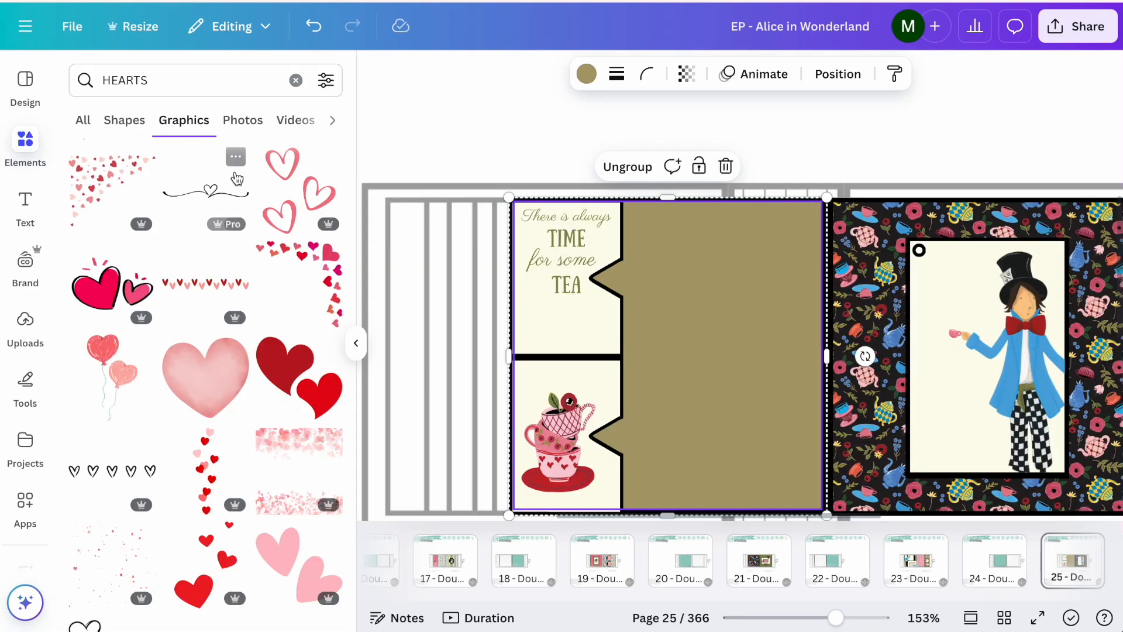
# Search the graphics for "HEARTS RED" and add the graphic of scattered falling pink hearts to the page.
pyautogui.scroll(-10, 236, 178)
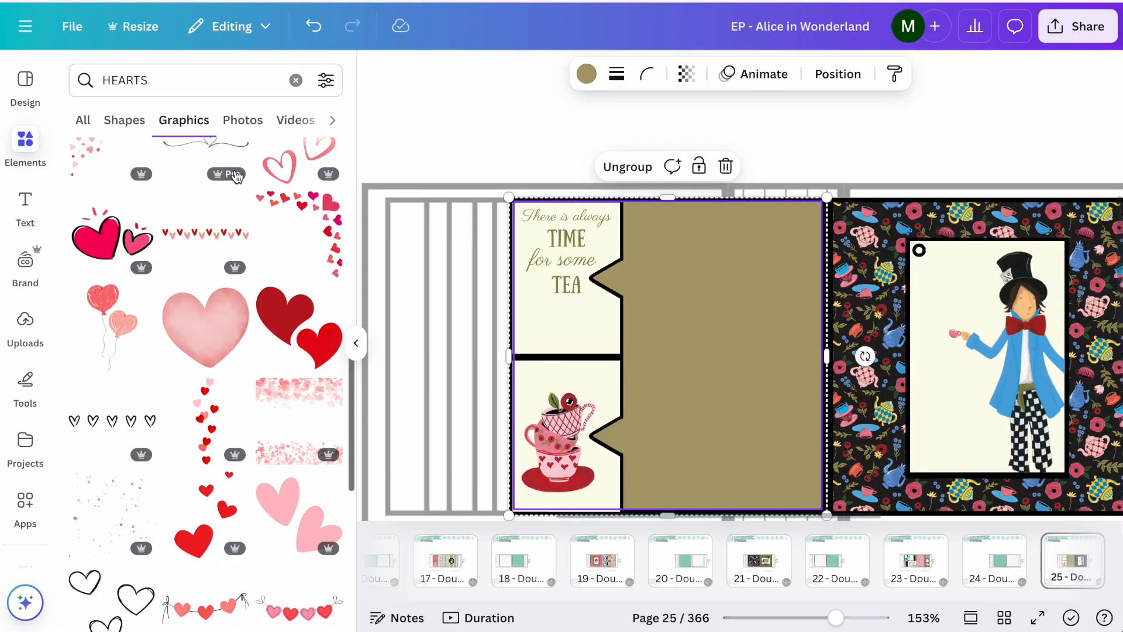
pyautogui.scroll(-2, 234, 174)
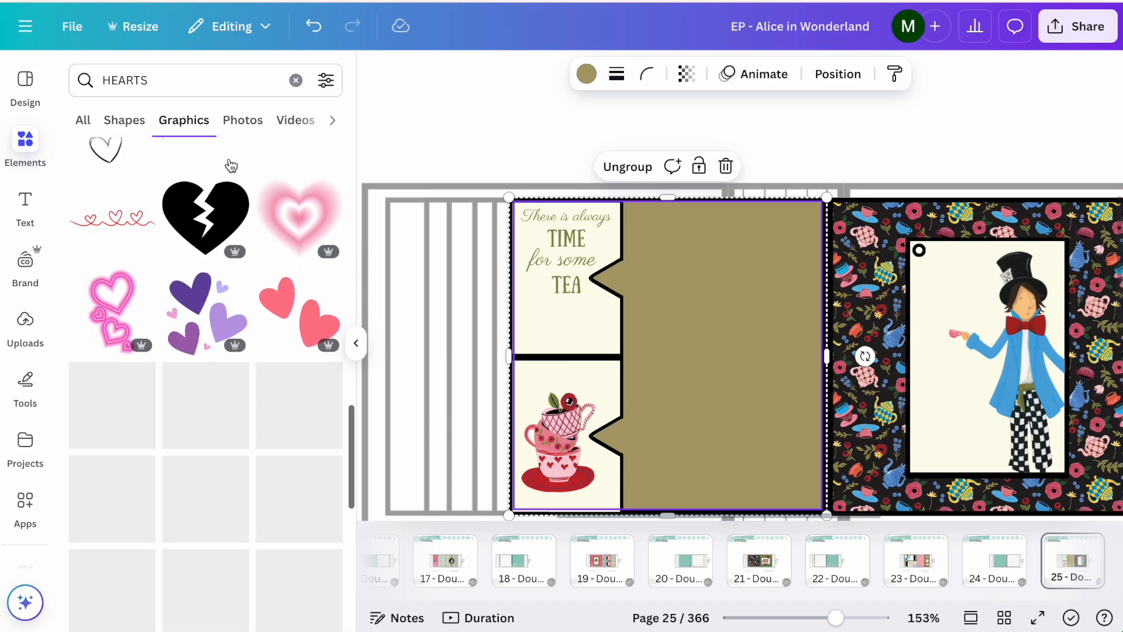
pyautogui.click(149, 88)
pyautogui.write('RED')
pyautogui.press('Return')
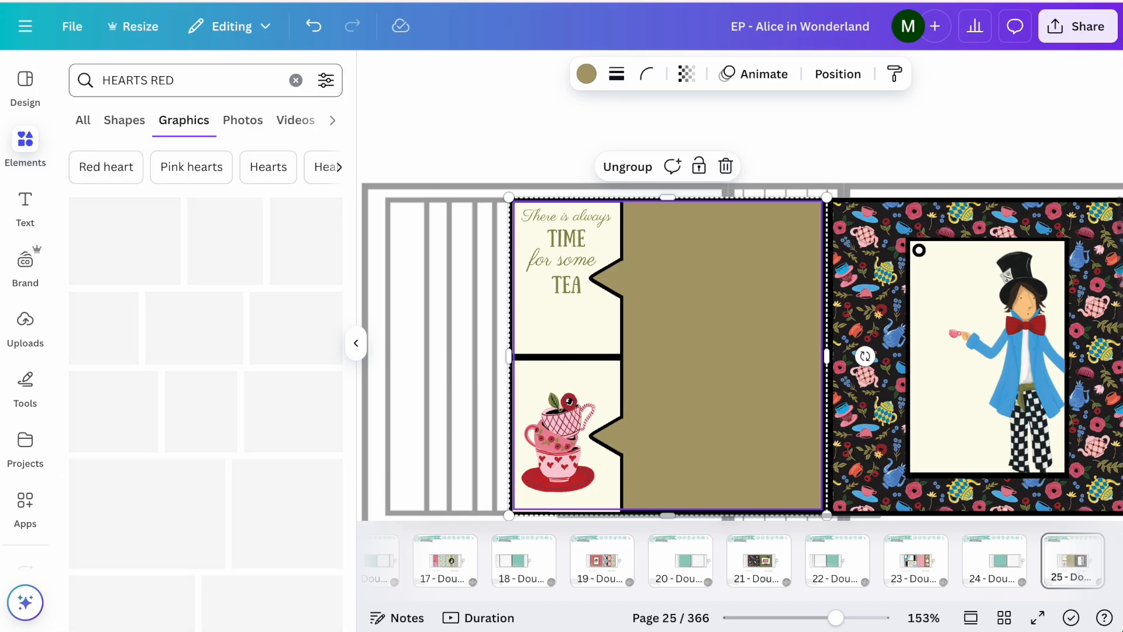
pyautogui.scroll(-10, 231, 397)
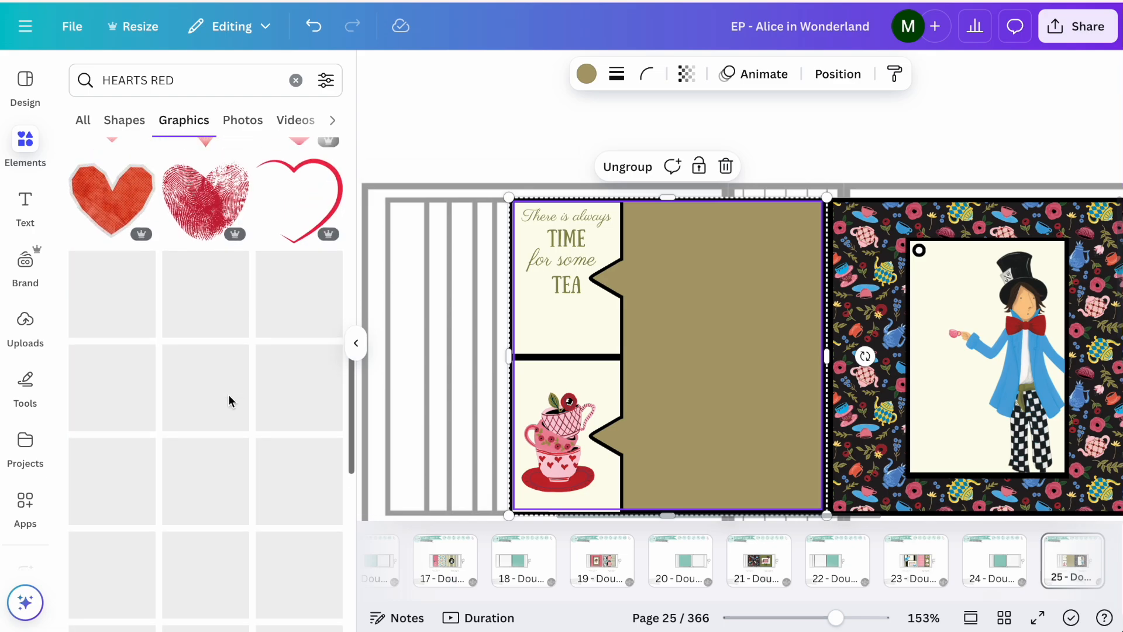
pyautogui.scroll(-4, 230, 401)
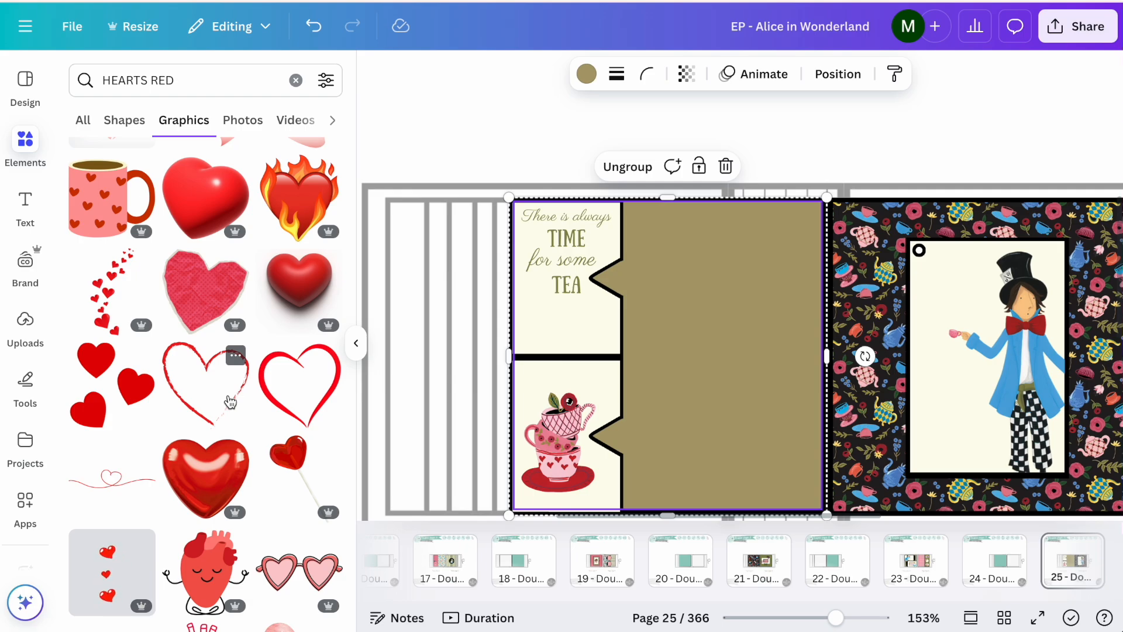
pyautogui.scroll(-5, 230, 401)
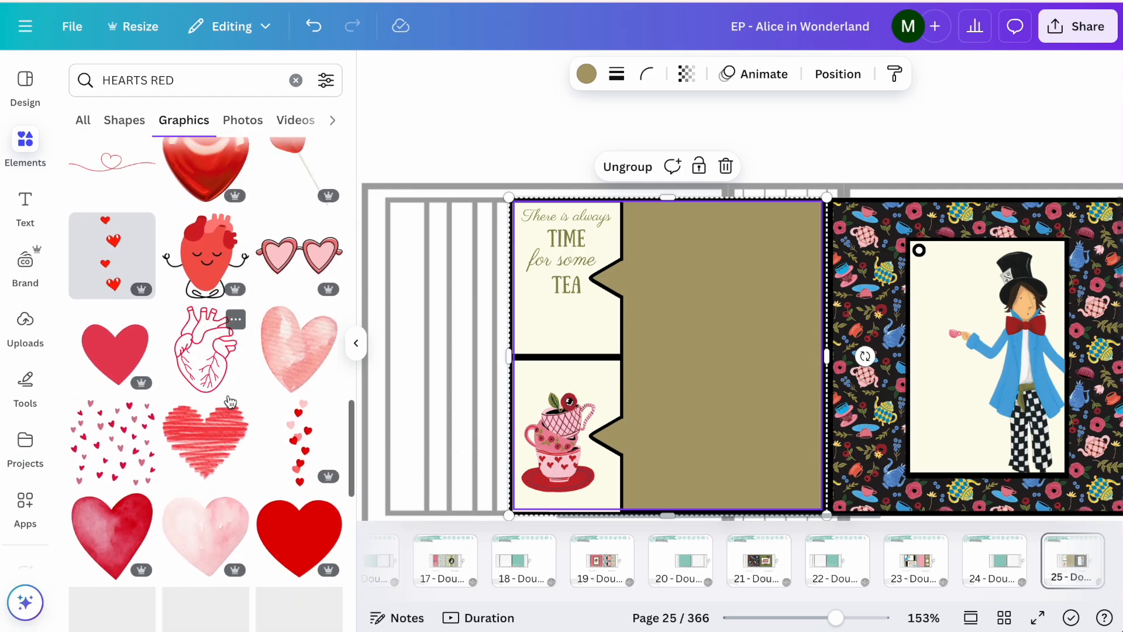
pyautogui.scroll(-5, 230, 401)
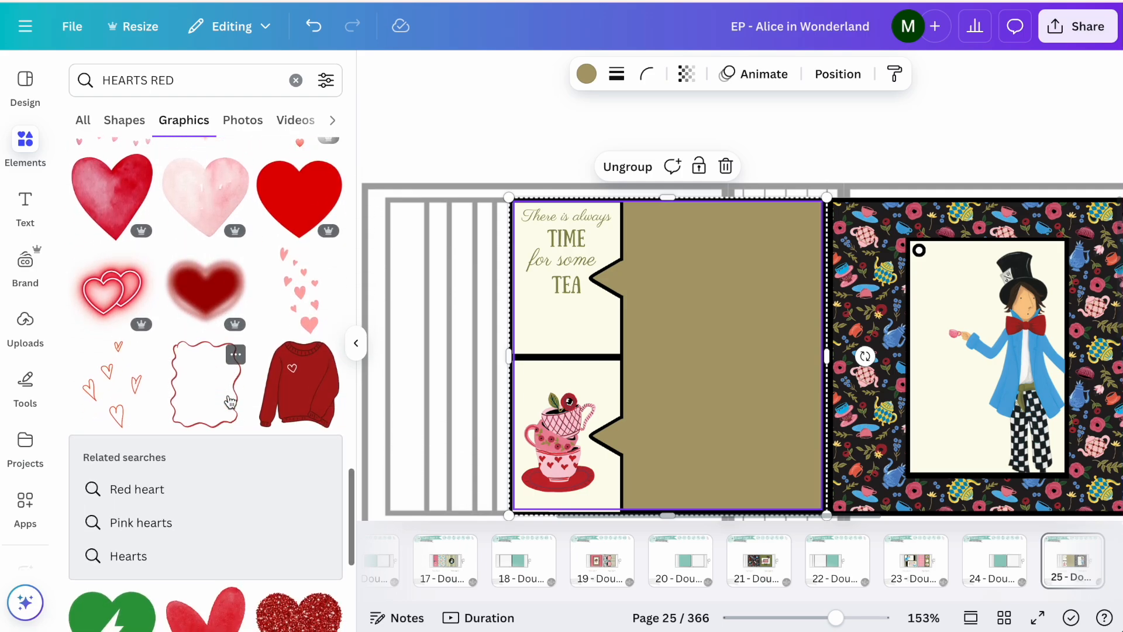
pyautogui.scroll(-1, 230, 401)
pyautogui.click(293, 216)
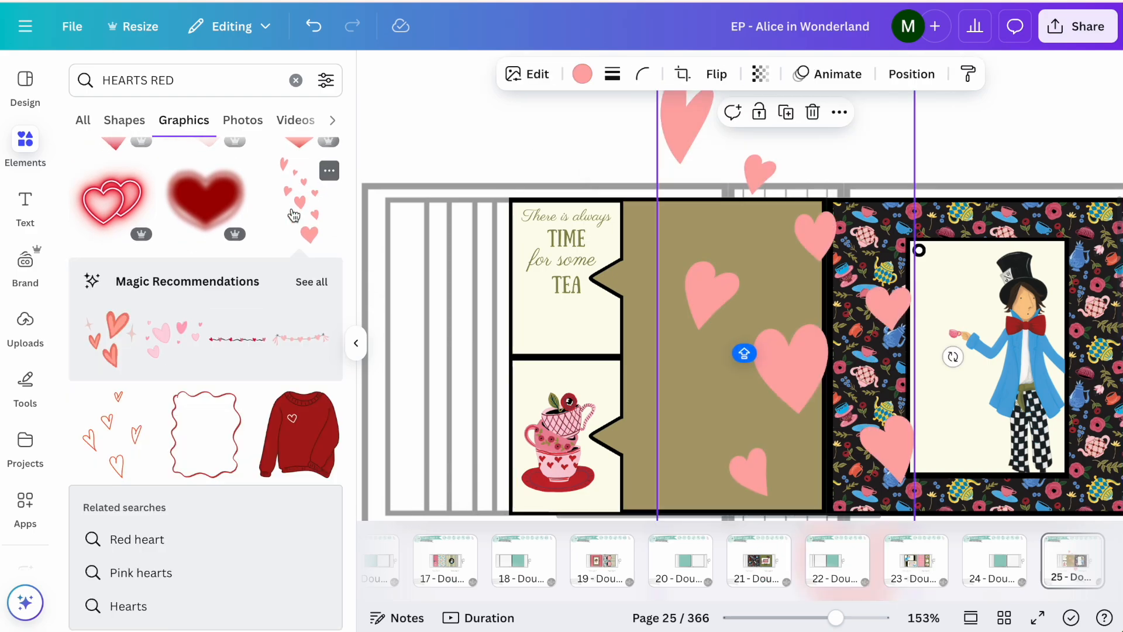
# Recolour the falling hearts graphic dark red, shrink it and place it above the left end of the album outline.
pyautogui.scroll(-3, 860, 424)
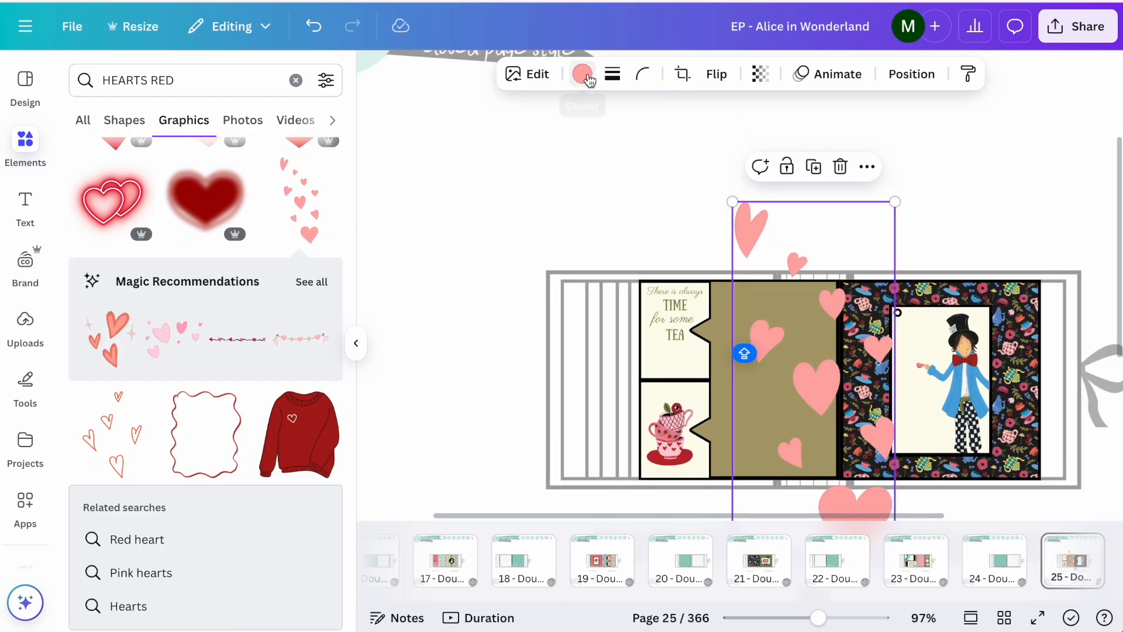
pyautogui.click(583, 74)
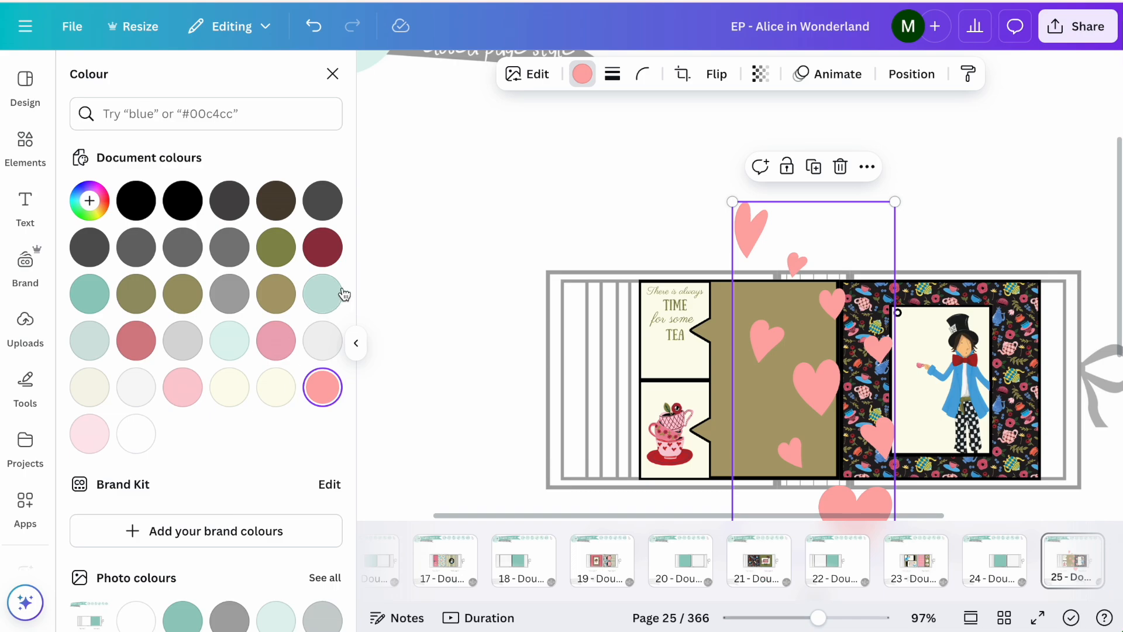
pyautogui.click(322, 247)
pyautogui.moveTo(894, 202); pyautogui.dragTo(789, 434)
pyautogui.moveTo(762, 503); pyautogui.dragTo(560, 244)
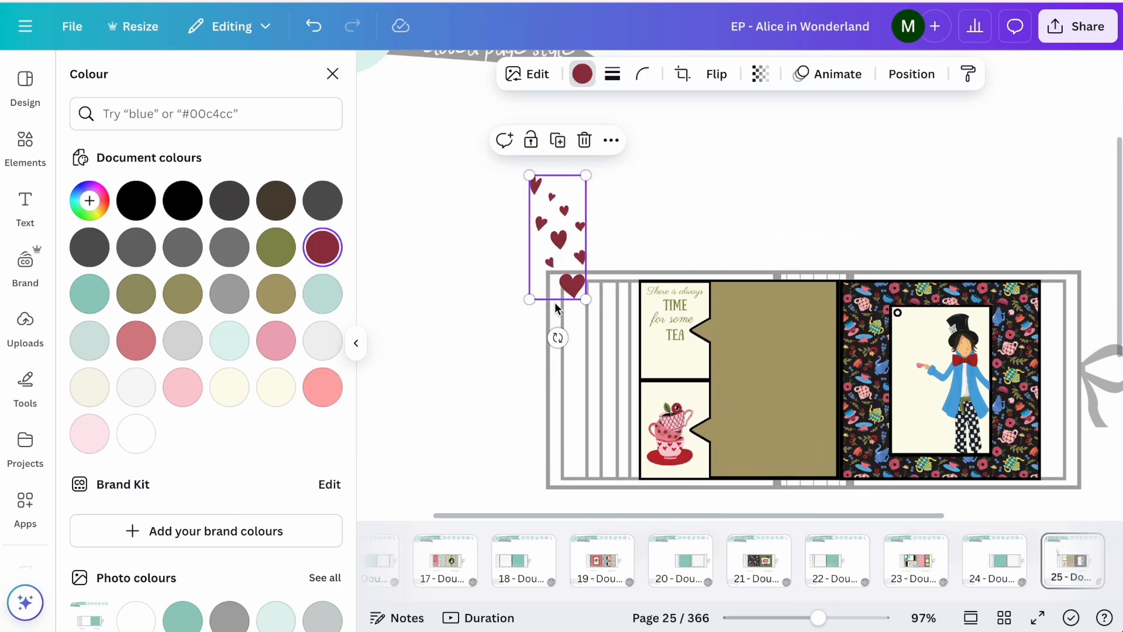
# Crop the falling hearts graphic down to a single heart and place it below the quote on the upper pocket.
pyautogui.click(683, 75)
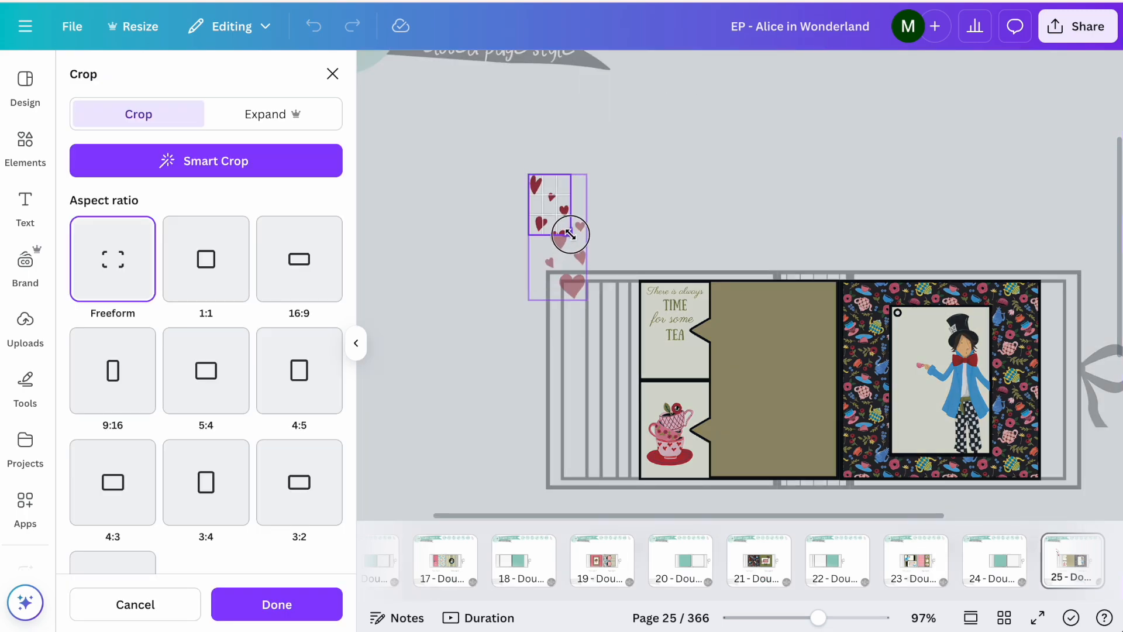
pyautogui.click(606, 234)
pyautogui.moveTo(556, 204); pyautogui.dragTo(587, 269)
pyautogui.scroll(5, 587, 269)
pyautogui.scroll(2, 587, 270)
pyautogui.scroll(-6, 587, 270)
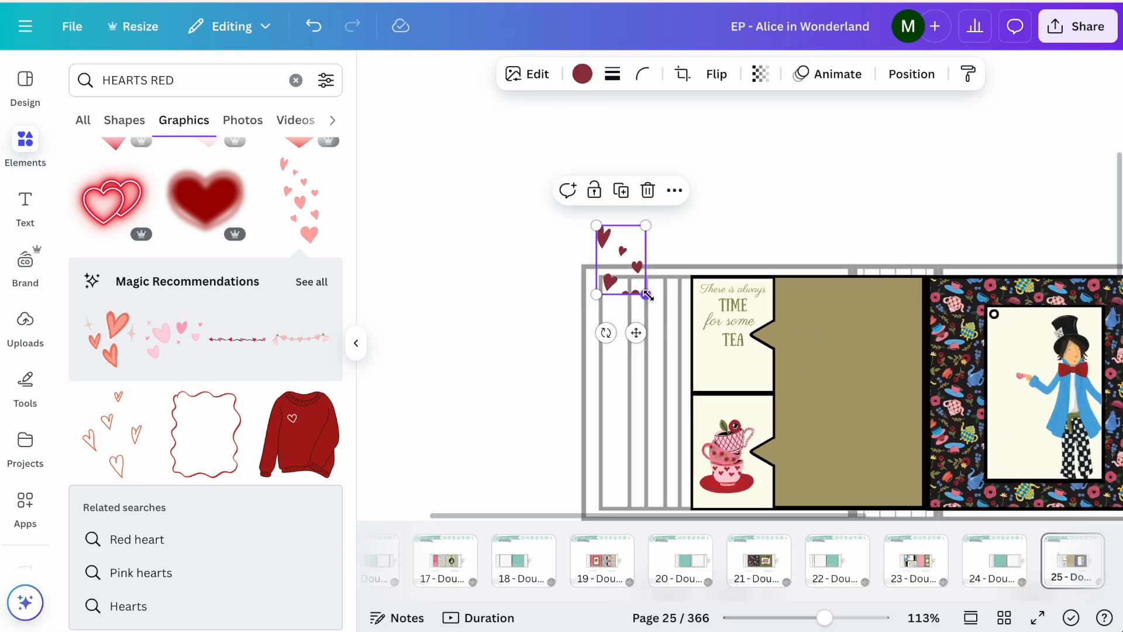
pyautogui.moveTo(647, 295); pyautogui.dragTo(646, 296)
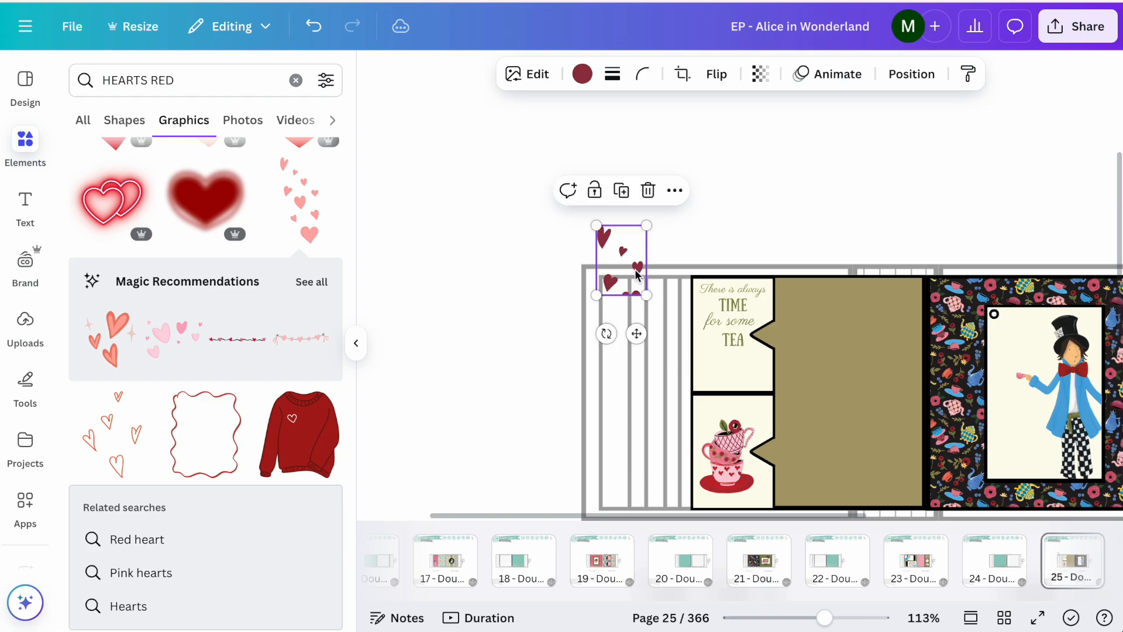
pyautogui.click(682, 74)
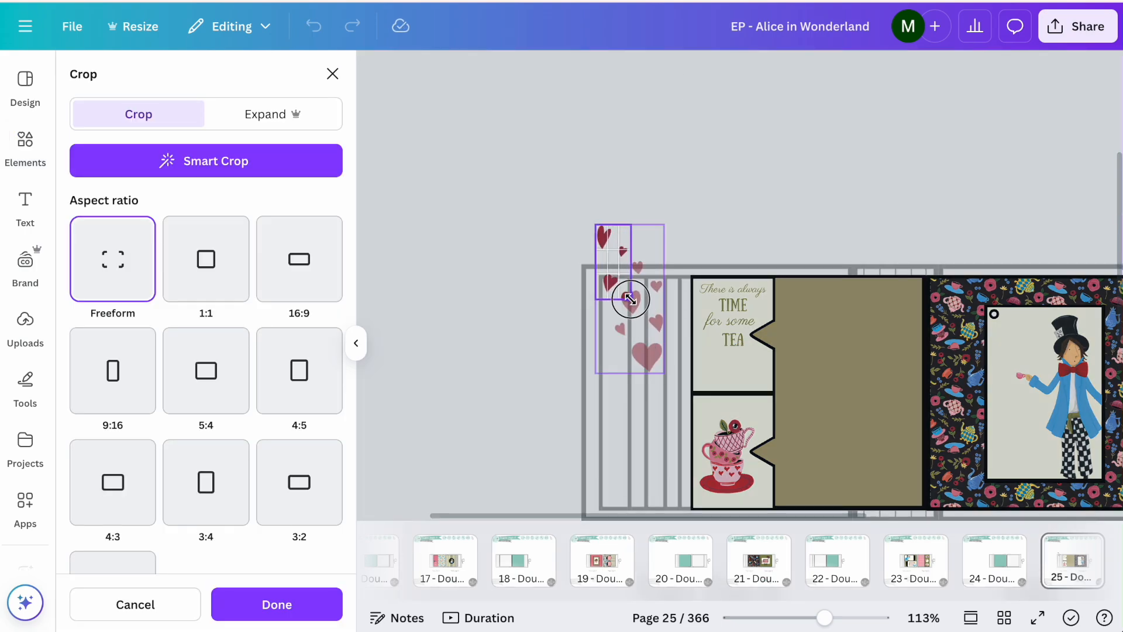
pyautogui.click(771, 128)
pyautogui.moveTo(612, 264); pyautogui.dragTo(730, 384)
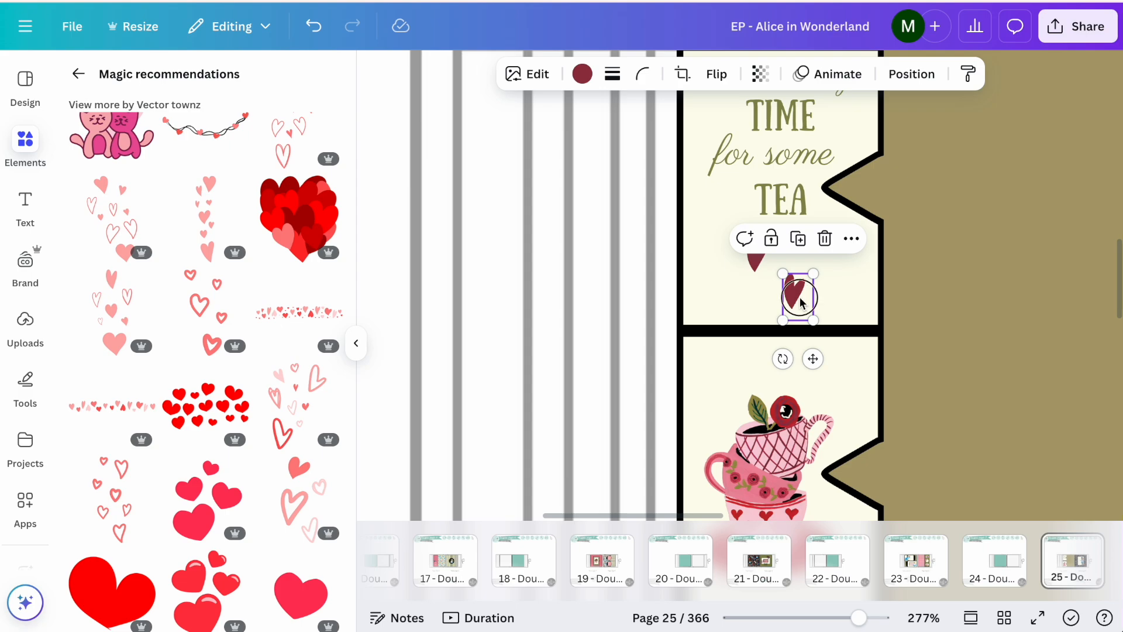
# Duplicate the cropped heart and recrop the copies to show differently shaped hearts from the graphic.
pyautogui.click(801, 300)
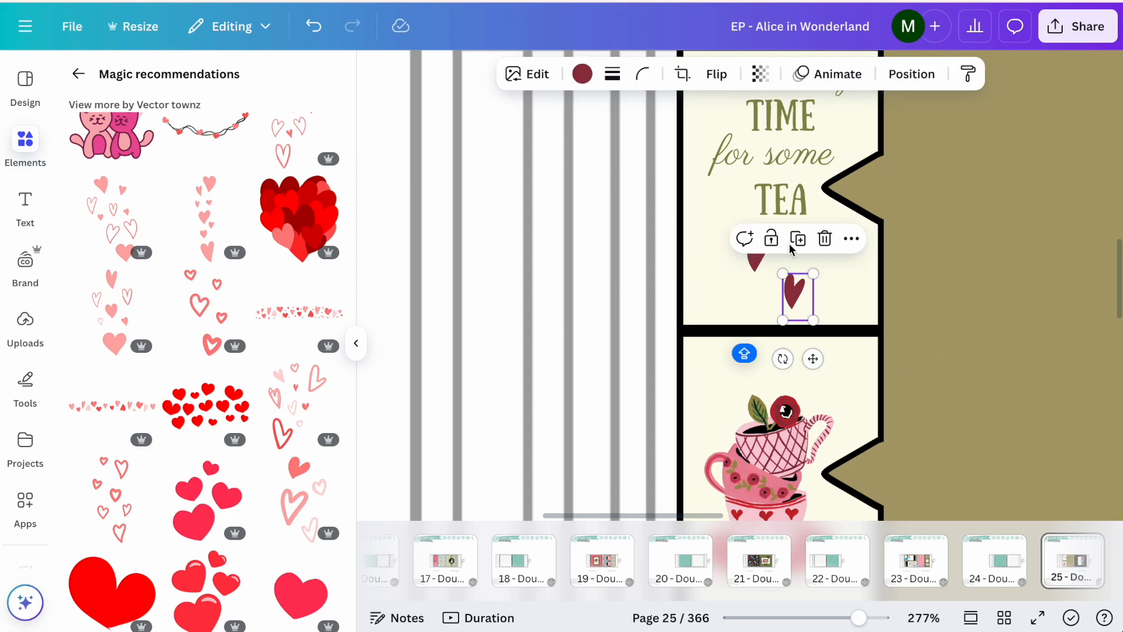
pyautogui.doubleClick(799, 297)
pyautogui.moveTo(833, 311); pyautogui.dragTo(753, 319)
pyautogui.press('Return')
pyautogui.hotkey('ctrl', 'd')
pyautogui.click(683, 68)
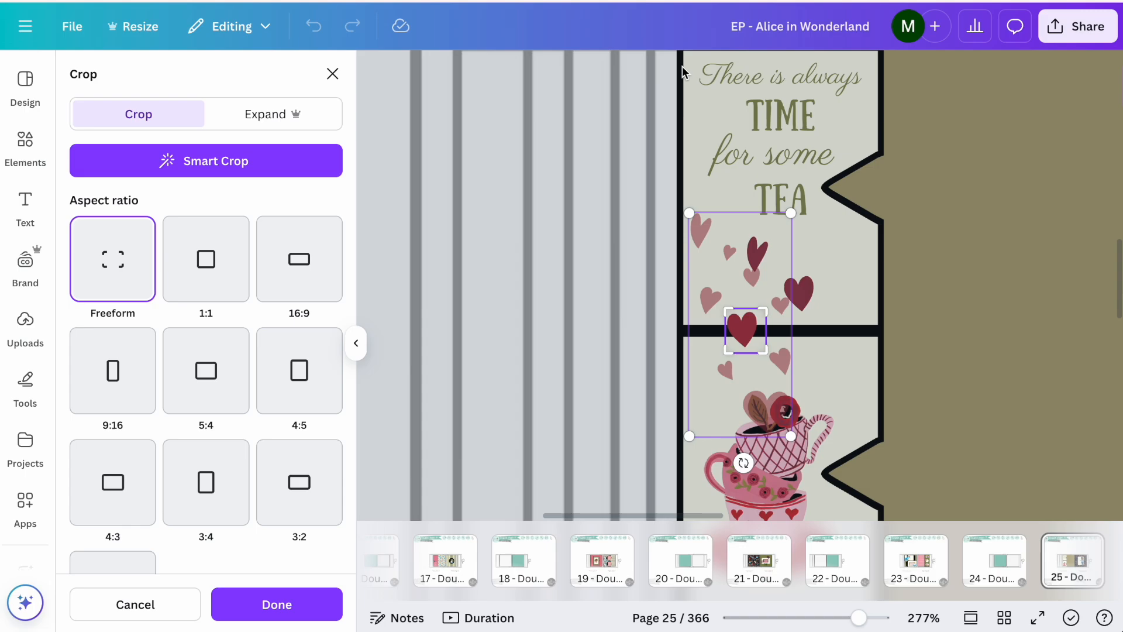
pyautogui.press('Return')
# Arrange three small hearts beneath the quote and place another heart copy above the stacked teacups on the lower pocket.
pyautogui.moveTo(414, 352); pyautogui.dragTo(443, 388)
pyautogui.click(429, 281)
pyautogui.hotkey('ctrl', 'd')
pyautogui.click(491, 400)
pyautogui.scroll(-5, 436, 403)
pyautogui.click(416, 353)
pyautogui.scroll(5, 442, 403)
pyautogui.hotkey('ctrl', 'z')
pyautogui.click(433, 251)
pyautogui.scroll(-4, 420, 228)
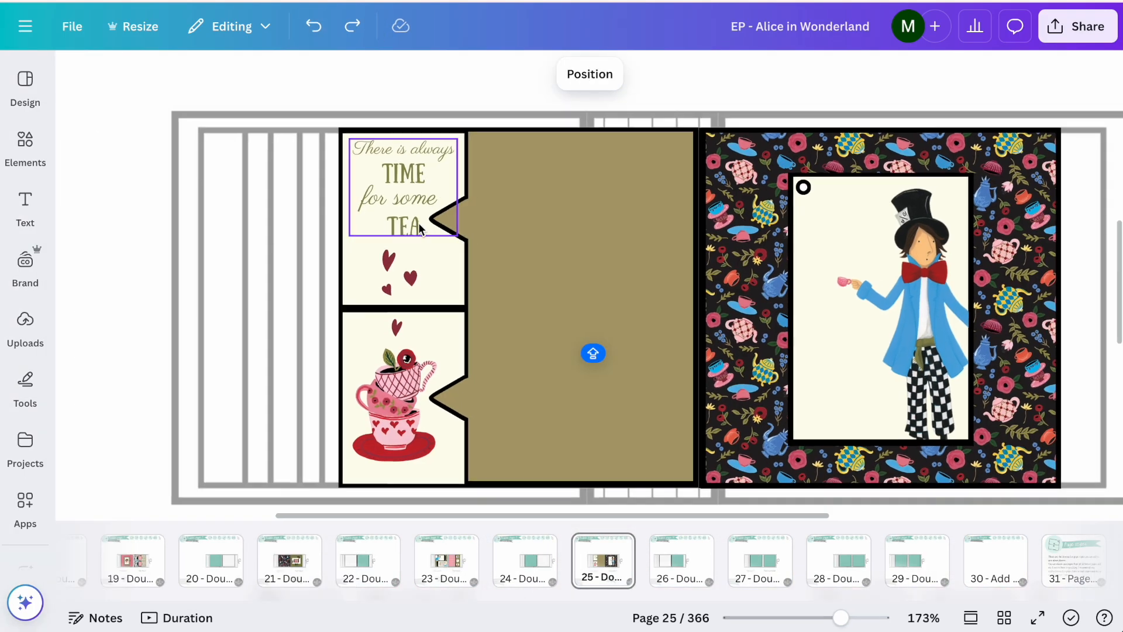
# Paste the teal grid-patterned paper onto the Double page 10 spread.
pyautogui.click(419, 228)
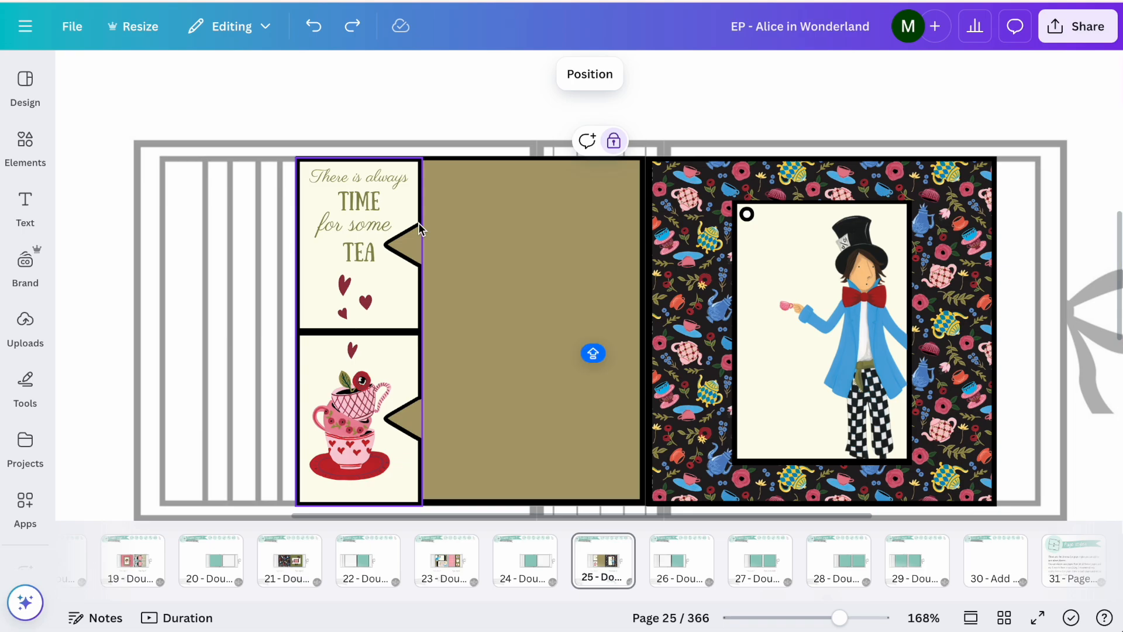
pyautogui.click(574, 406)
pyautogui.scroll(-4, 574, 406)
pyautogui.scroll(6, 574, 406)
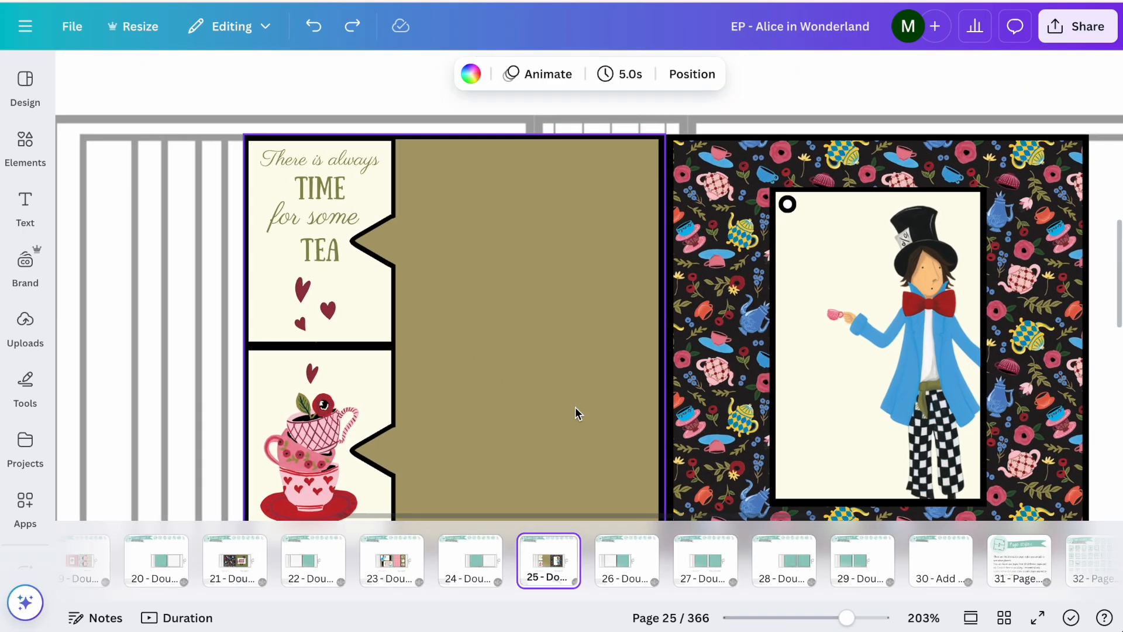
pyautogui.hotkey('ctrl', 'v')
pyautogui.moveTo(419, 229); pyautogui.dragTo(525, 264)
# Recolour the grid paper with dark red #933142 lines on a pale pink background.
pyautogui.click(458, 114)
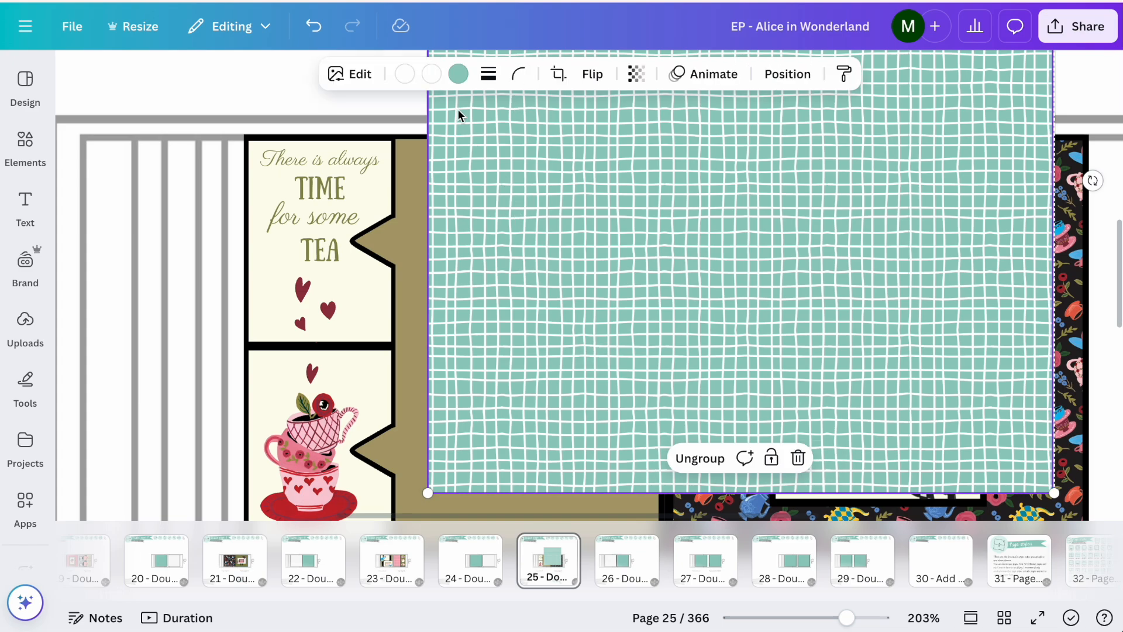
pyautogui.click(459, 76)
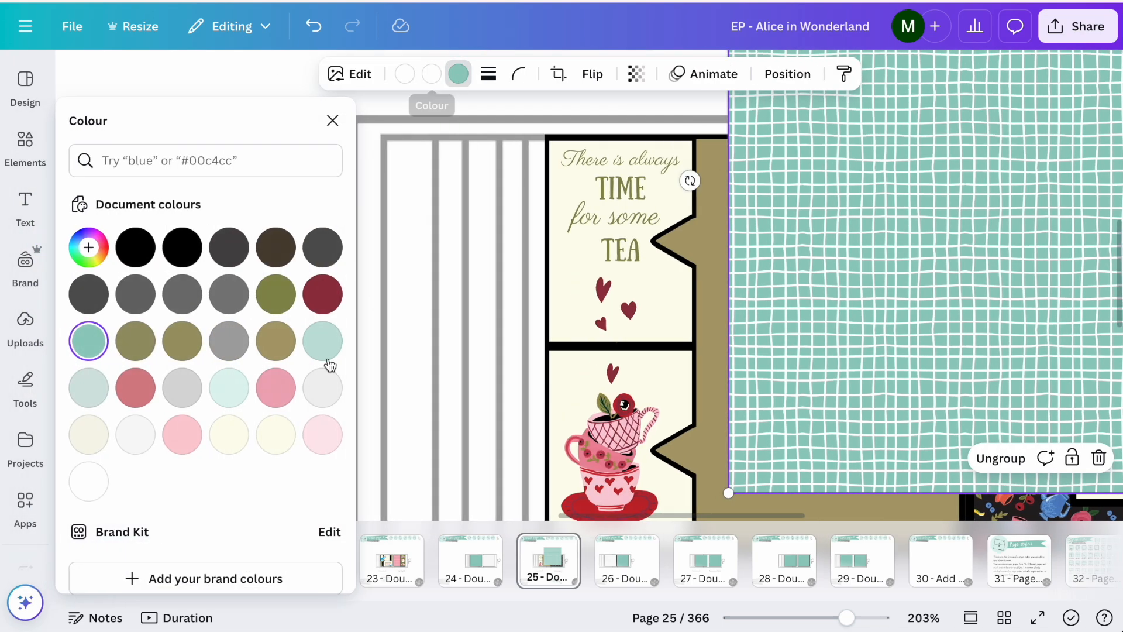
pyautogui.click(276, 389)
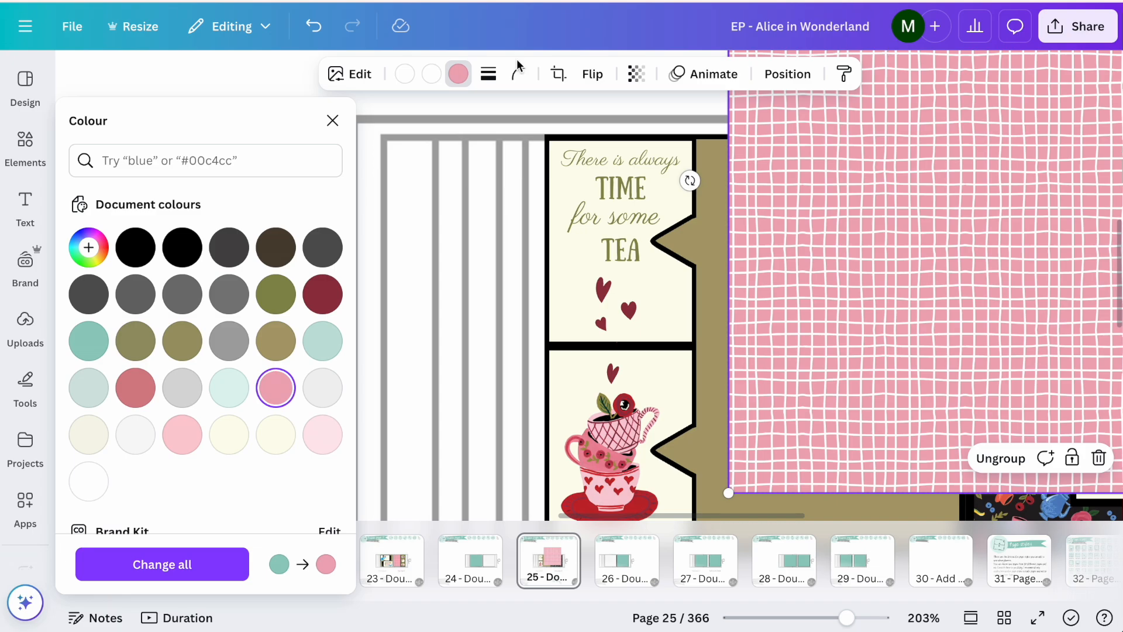
pyautogui.click(432, 74)
pyautogui.click(323, 295)
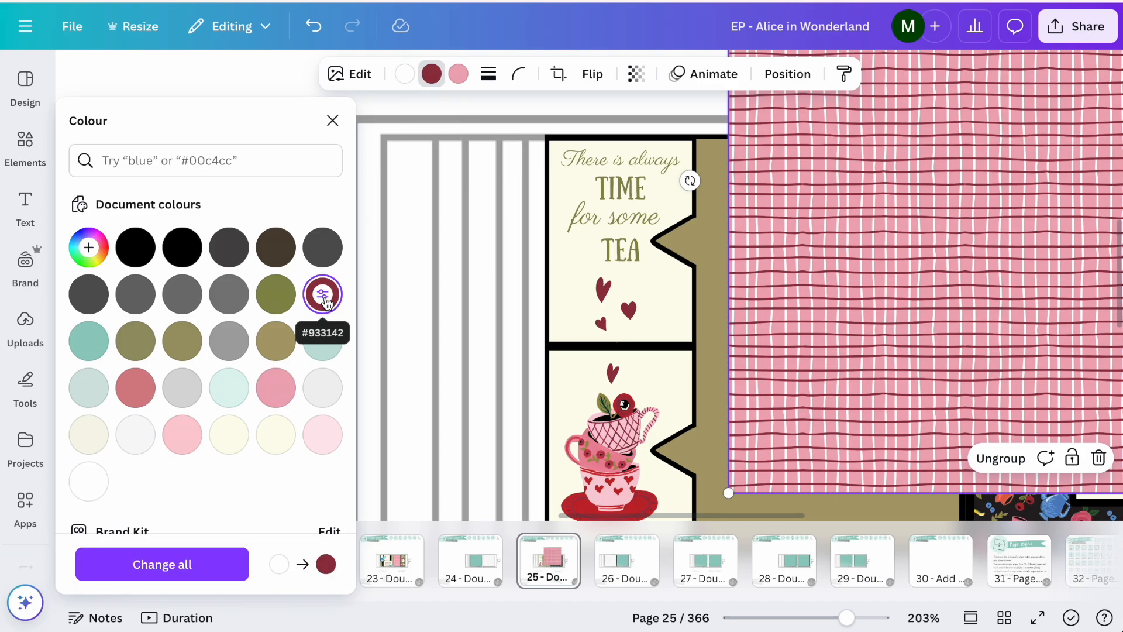
pyautogui.click(403, 74)
pyautogui.click(322, 296)
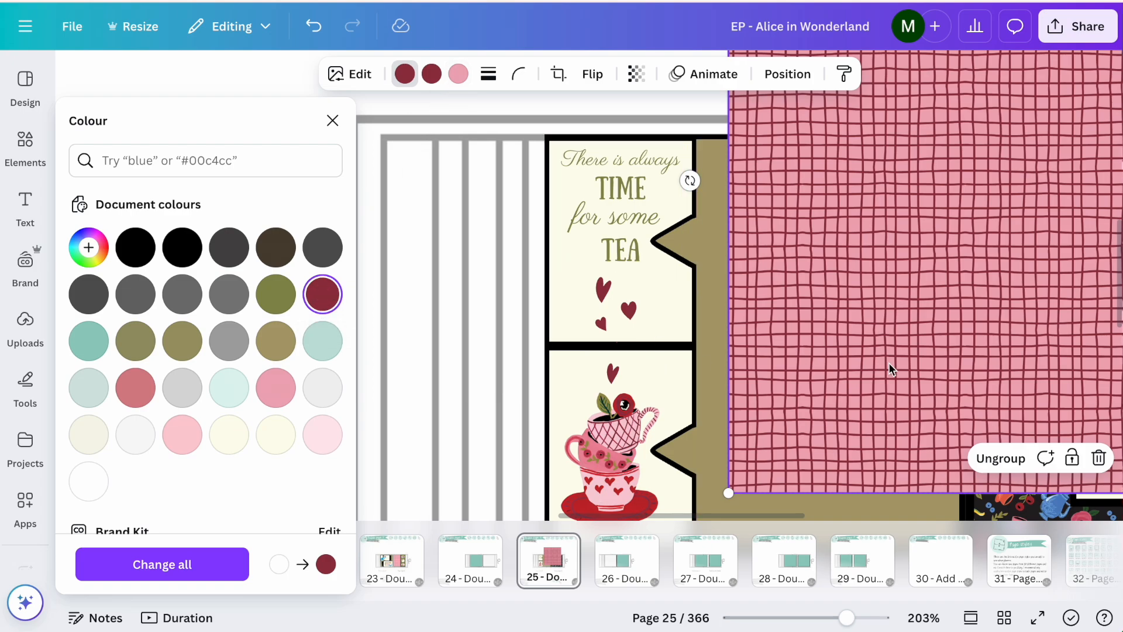
pyautogui.scroll(-5, 862, 358)
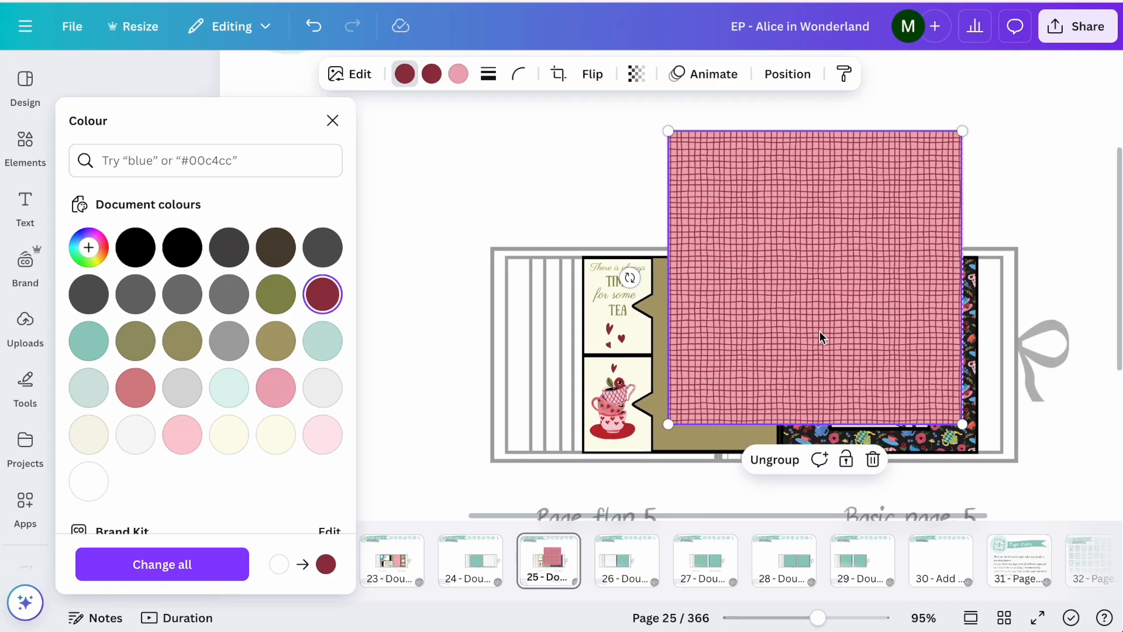
pyautogui.click(458, 75)
pyautogui.click(323, 436)
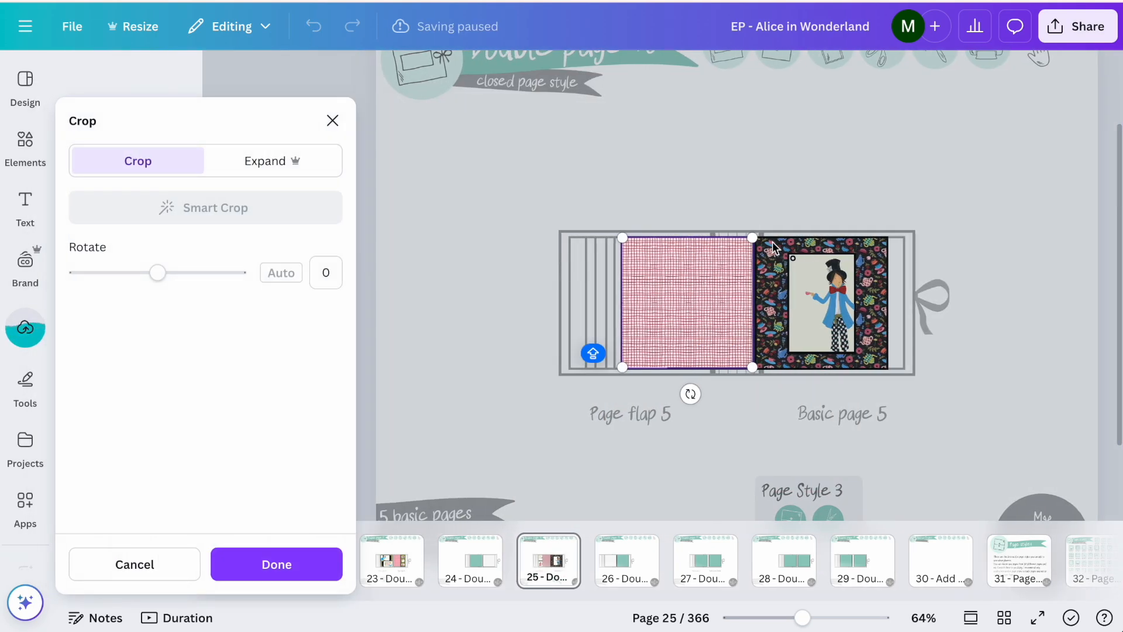
# Enlarge the grid pattern within its crop on Page flap 5 and rotate it by 49.6 degrees into a diagonal lattice.
pyautogui.moveTo(752, 238); pyautogui.dragTo(867, 125)
pyautogui.moveTo(744, 393); pyautogui.dragTo(563, 399)
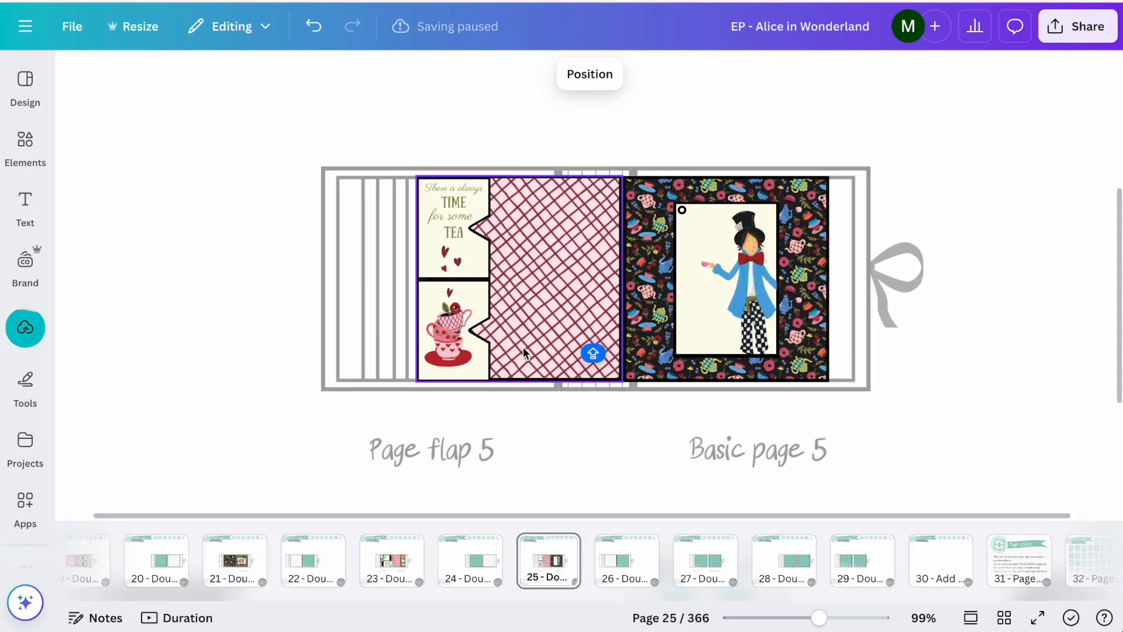
pyautogui.scroll(5, 523, 346)
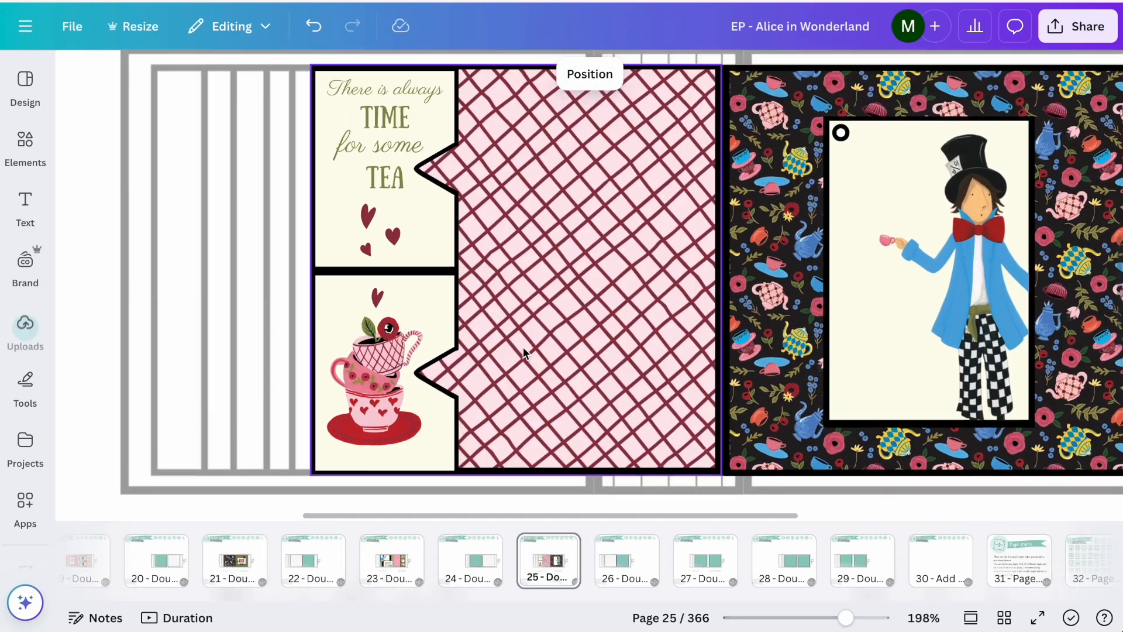
pyautogui.scroll(-3, 237, 392)
# Scale the diagonal lattice down inside its crop for a finer pattern on Page flap 5.
pyautogui.doubleClick(436, 289)
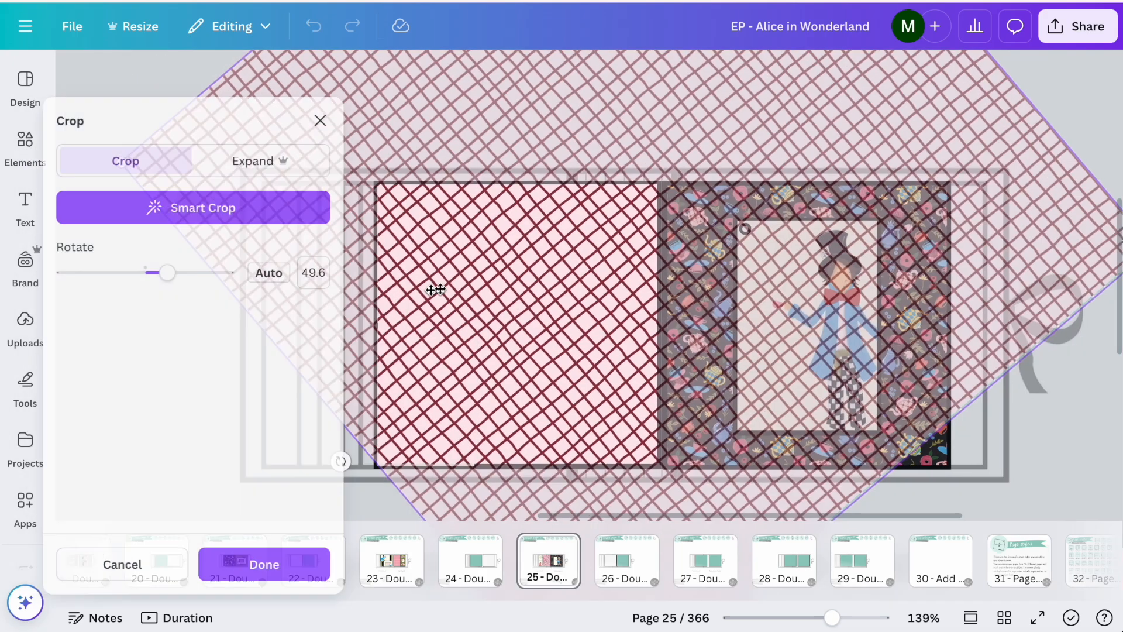
pyautogui.scroll(-3, 436, 289)
pyautogui.scroll(3, 843, 146)
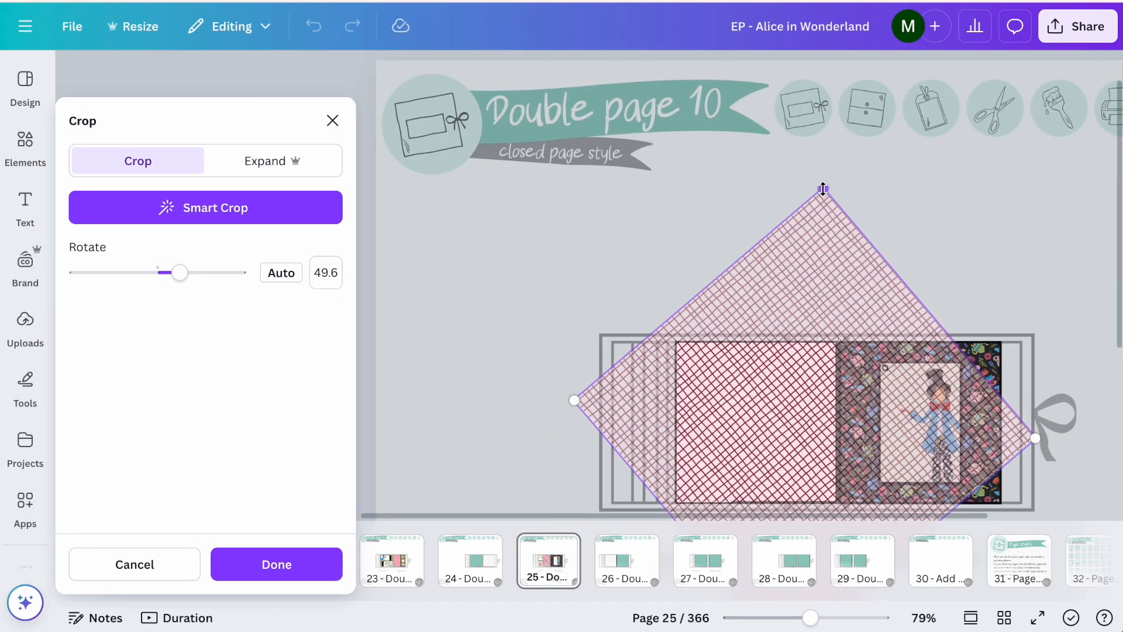
pyautogui.click(657, 262)
pyautogui.hscroll(2, 656, 262)
pyautogui.scroll(5, 657, 262)
pyautogui.click(728, 376)
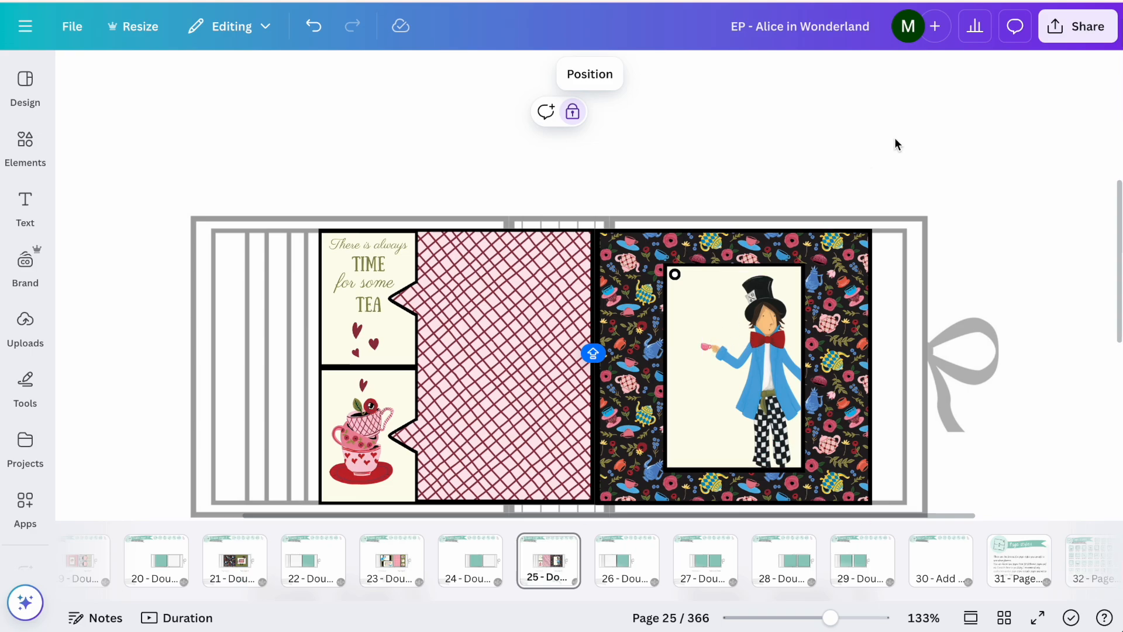
# Insert the pink rose teapot image from the Alice in Wonderland ephemera folder, shrink it and tilt it over the hatter tag.
pyautogui.scroll(3, 895, 138)
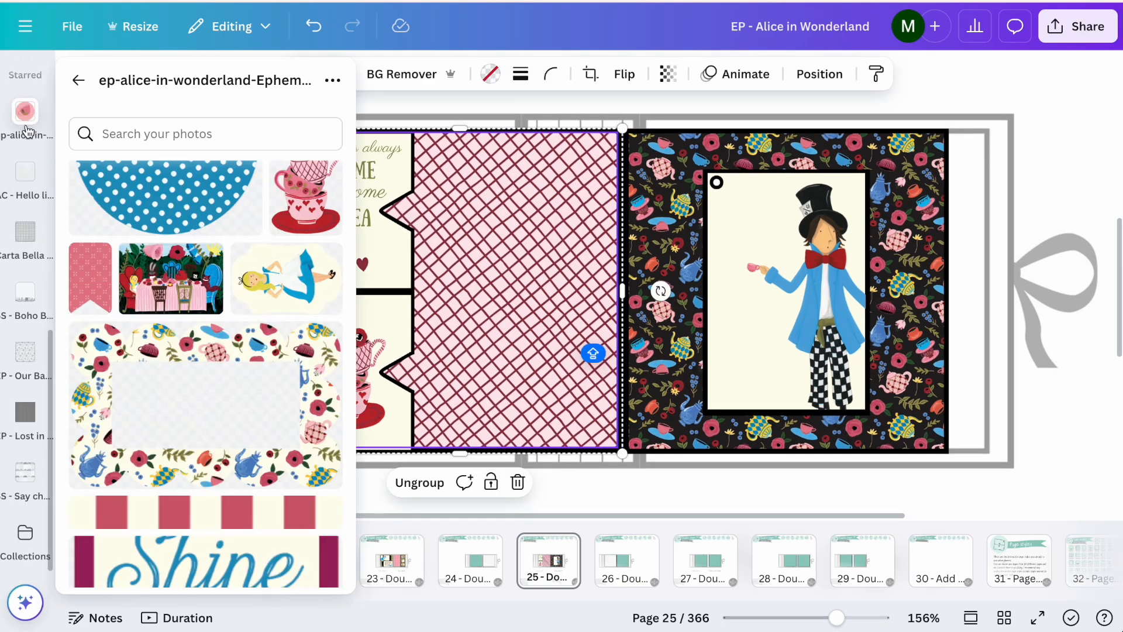
pyautogui.scroll(-6, 143, 281)
pyautogui.scroll(-8, 143, 280)
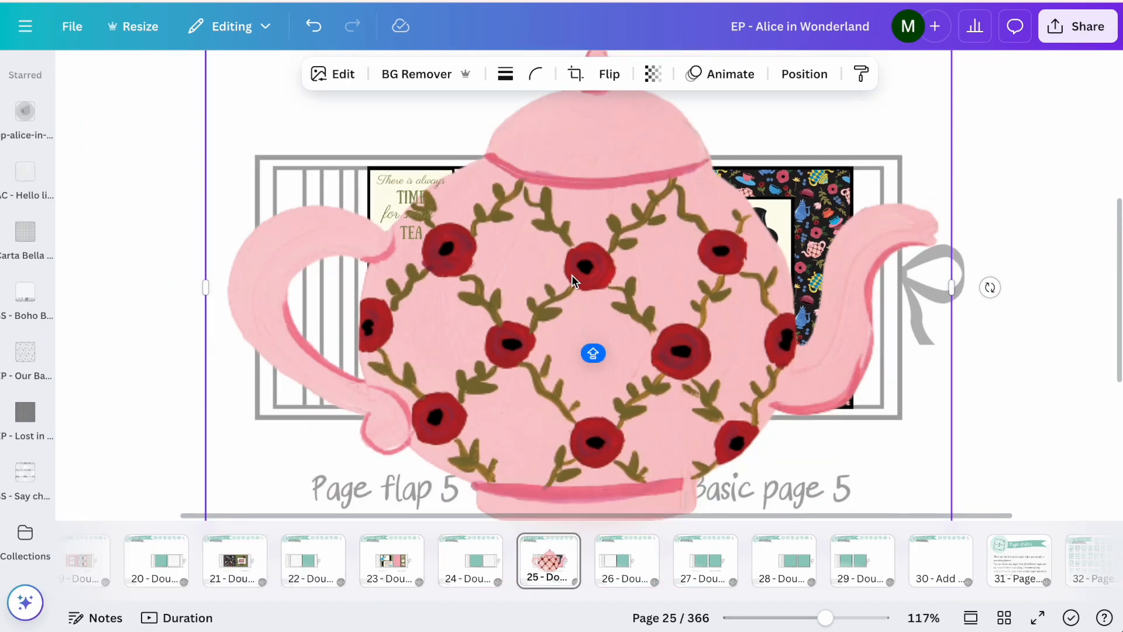
pyautogui.scroll(-3, 570, 274)
pyautogui.moveTo(351, 453); pyautogui.dragTo(773, 155)
pyautogui.moveTo(869, 119); pyautogui.dragTo(851, 179)
pyautogui.moveTo(808, 148); pyautogui.dragTo(681, 253)
# Adjust the teapot's size, tilt and position so its spout pours down above the hatter's pink cup.
pyautogui.scroll(10, 672, 254)
pyautogui.moveTo(907, 201); pyautogui.dragTo(779, 179)
pyautogui.moveTo(712, 169); pyautogui.dragTo(770, 200)
pyautogui.moveTo(703, 255); pyautogui.dragTo(665, 246)
pyautogui.moveTo(791, 202); pyautogui.dragTo(778, 202)
pyautogui.click(913, 374)
# Duplicate the three hearts beneath the quote, shrink the copies and place them between the teapot spout and the cup.
pyautogui.scroll(-4, 912, 372)
pyautogui.click(363, 307)
pyautogui.keyDown('shift'); pyautogui.click(386, 325); pyautogui.keyUp('shift')
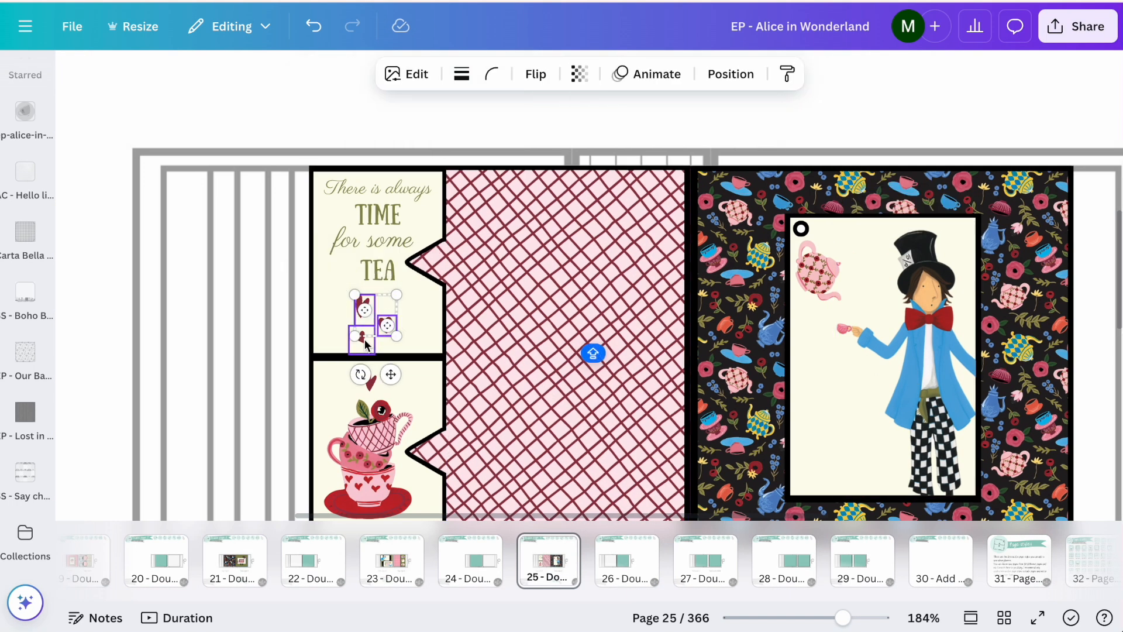
pyautogui.keyDown('shift'); pyautogui.click(363, 342); pyautogui.keyUp('shift')
pyautogui.moveTo(364, 340); pyautogui.dragTo(835, 344)
pyautogui.moveTo(867, 357); pyautogui.dragTo(846, 329)
pyautogui.scroll(6, 833, 313)
pyautogui.moveTo(868, 266); pyautogui.dragTo(868, 329)
pyautogui.click(901, 409)
pyautogui.click(787, 411)
pyautogui.hscroll(3, 787, 412)
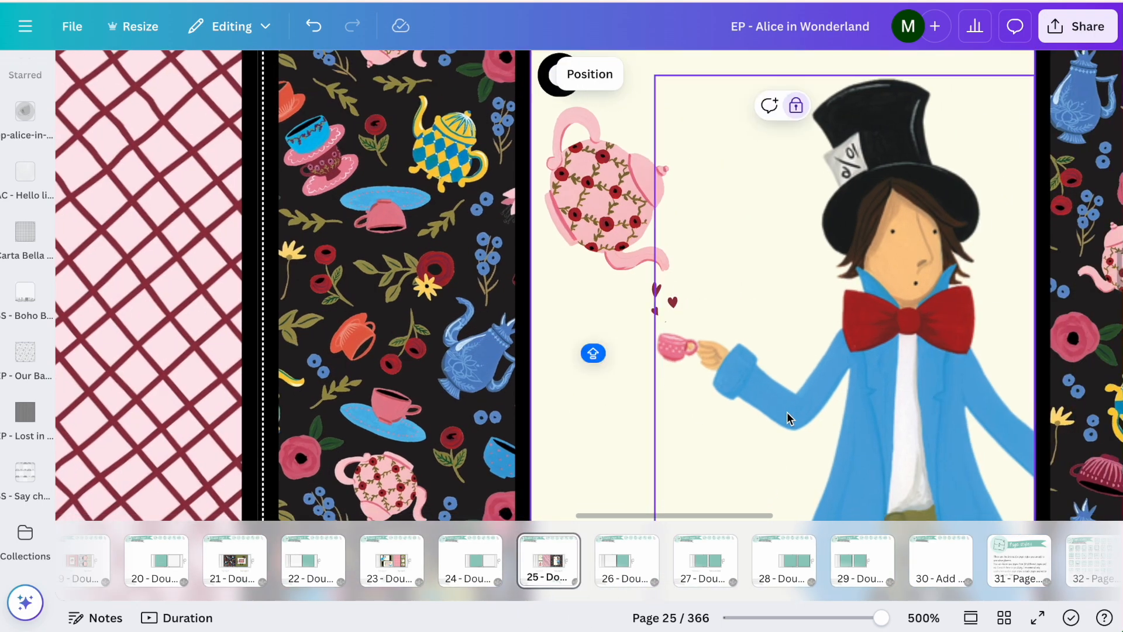
# Open the scallop frames page of the decoration section and pick the portrait 4x6" frame.
pyautogui.scroll(-7, 843, 314)
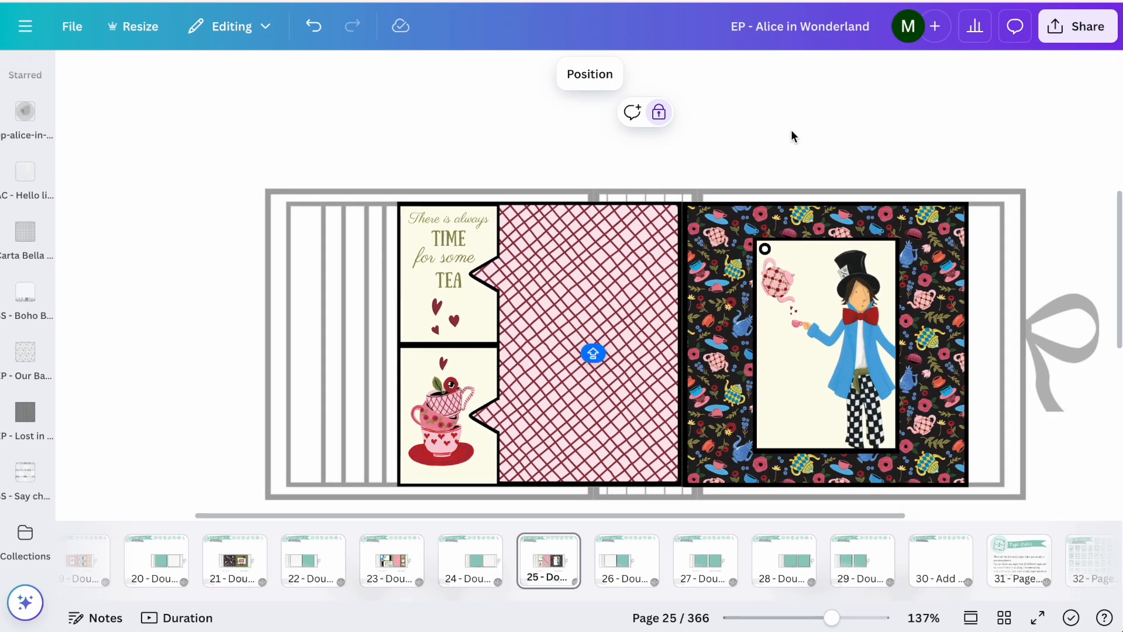
pyautogui.scroll(-1, 790, 129)
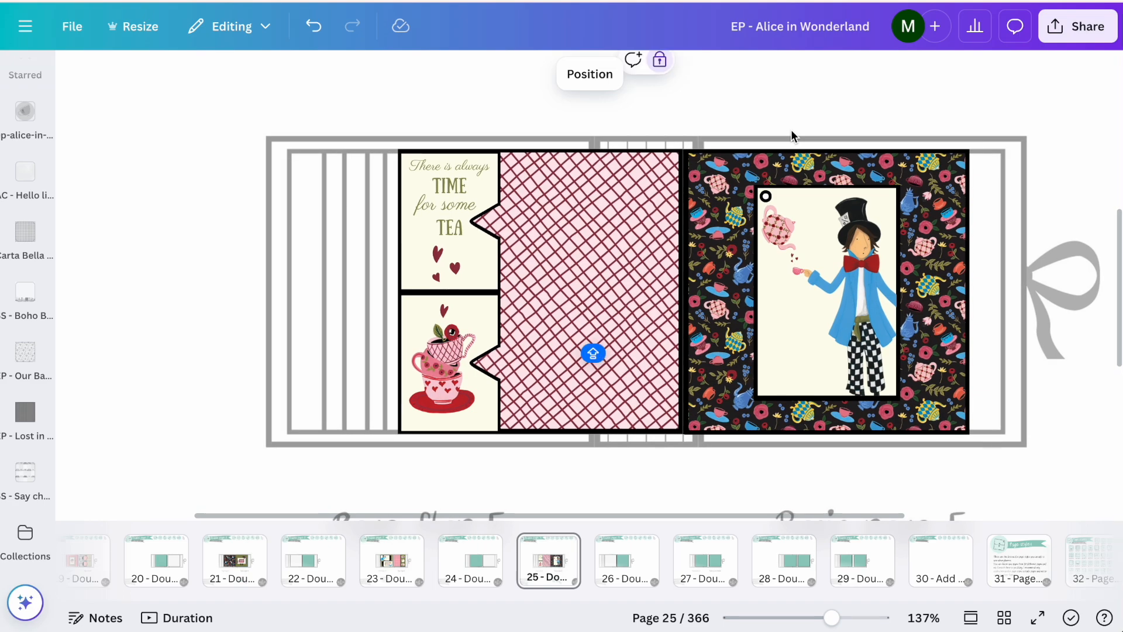
pyautogui.scroll(-5, 791, 129)
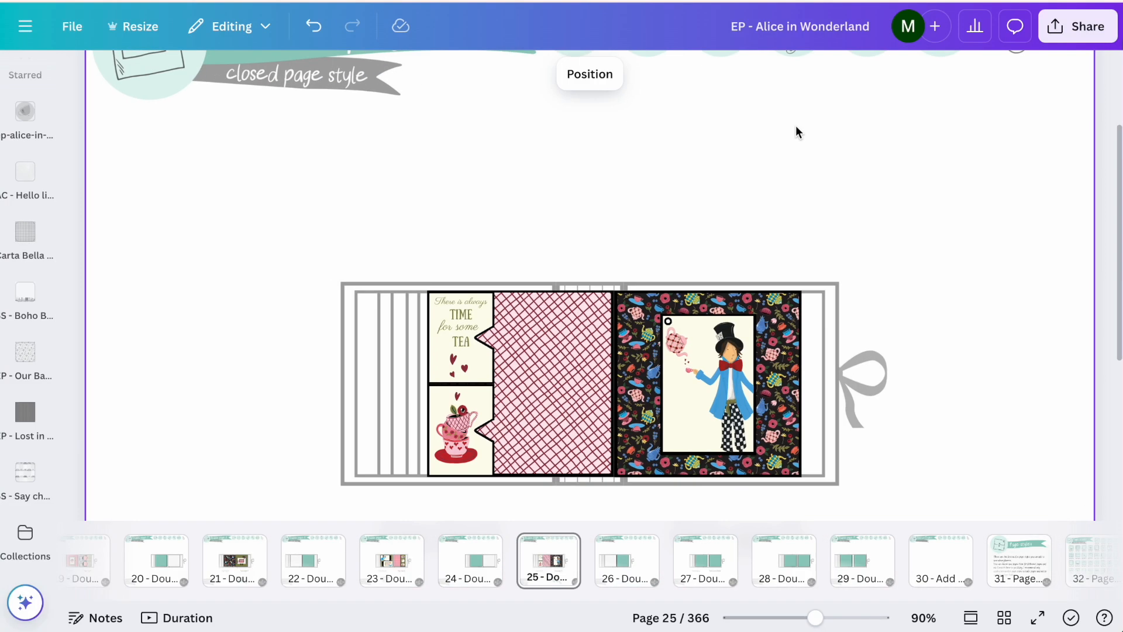
pyautogui.click(732, 202)
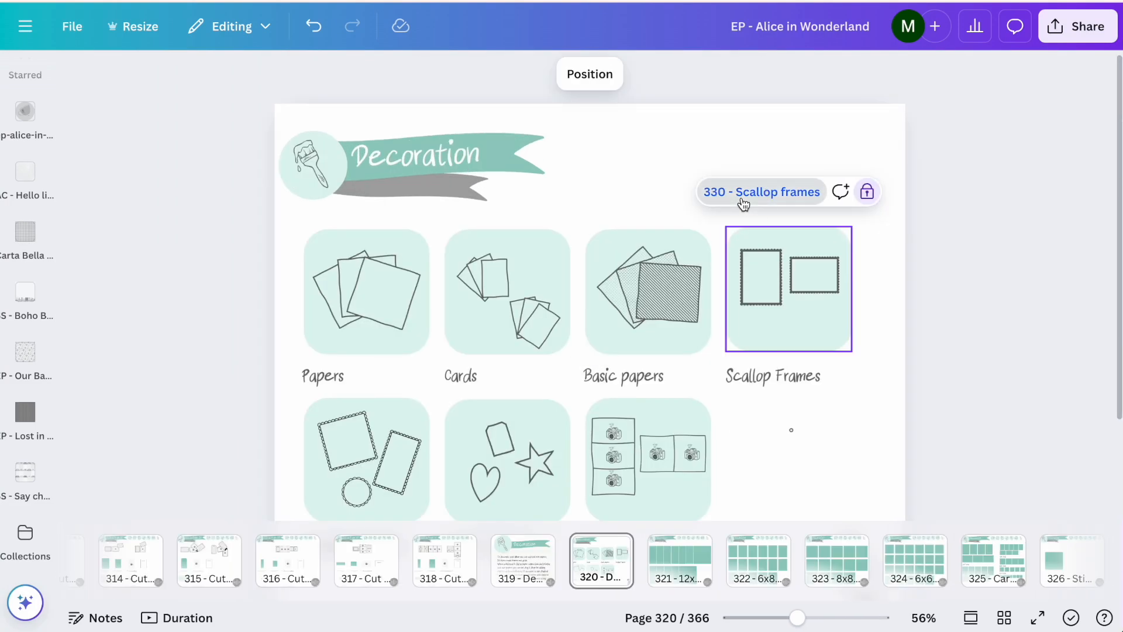
pyautogui.click(741, 198)
pyautogui.click(607, 205)
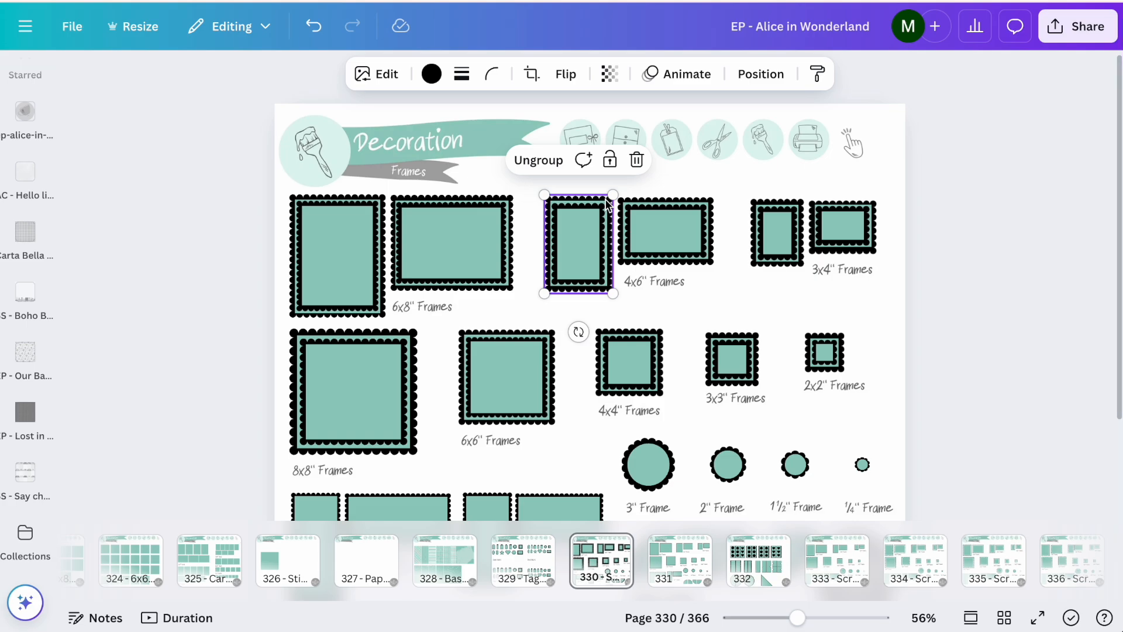
# Return to Double page 10 and paste the 4x6" scallop frame over the hatter tag on Basic page 5.
pyautogui.click(580, 135)
pyautogui.click(571, 192)
pyautogui.click(678, 389)
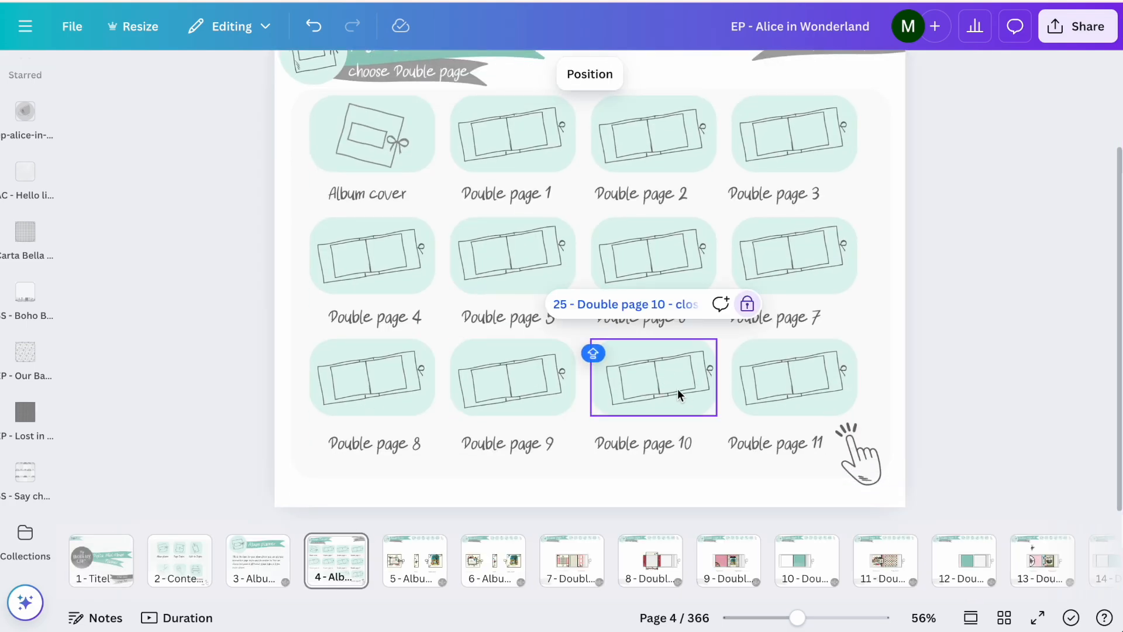
pyautogui.click(664, 301)
pyautogui.hotkey('ctrl', 'v')
pyautogui.moveTo(586, 141); pyautogui.dragTo(669, 252)
# Send the scallop frame backward step by step behind the hatter tag's elements.
pyautogui.scroll(5, 669, 251)
pyautogui.scroll(3, 669, 252)
pyautogui.rightClick(727, 212)
pyautogui.moveTo(788, 379)
pyautogui.click(631, 446)
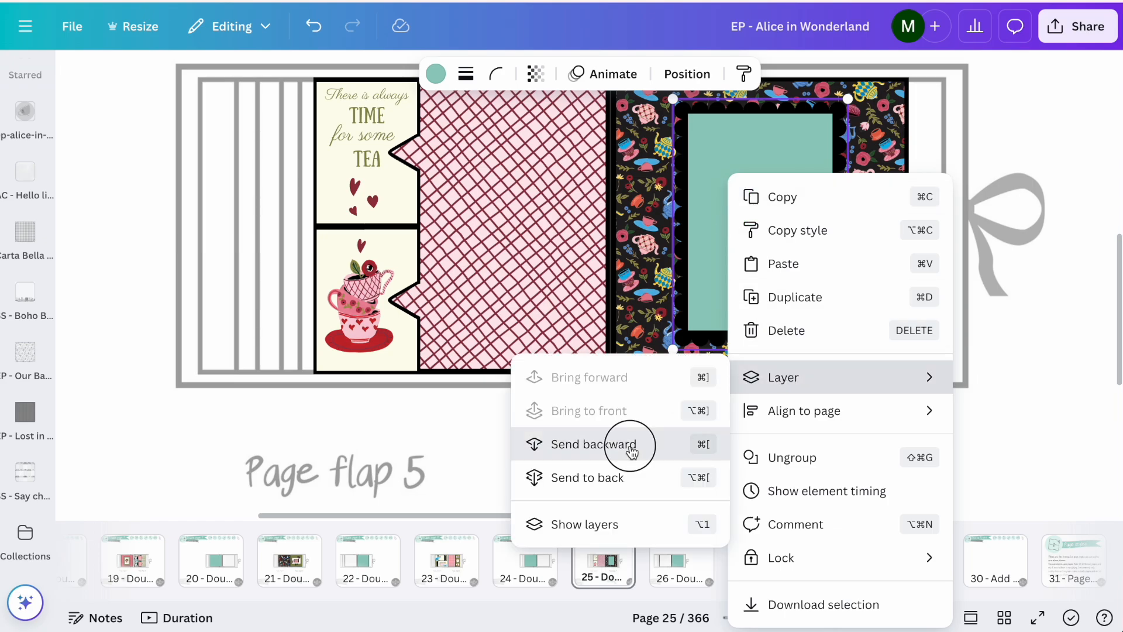
pyautogui.rightClick(757, 195)
pyautogui.click(602, 441)
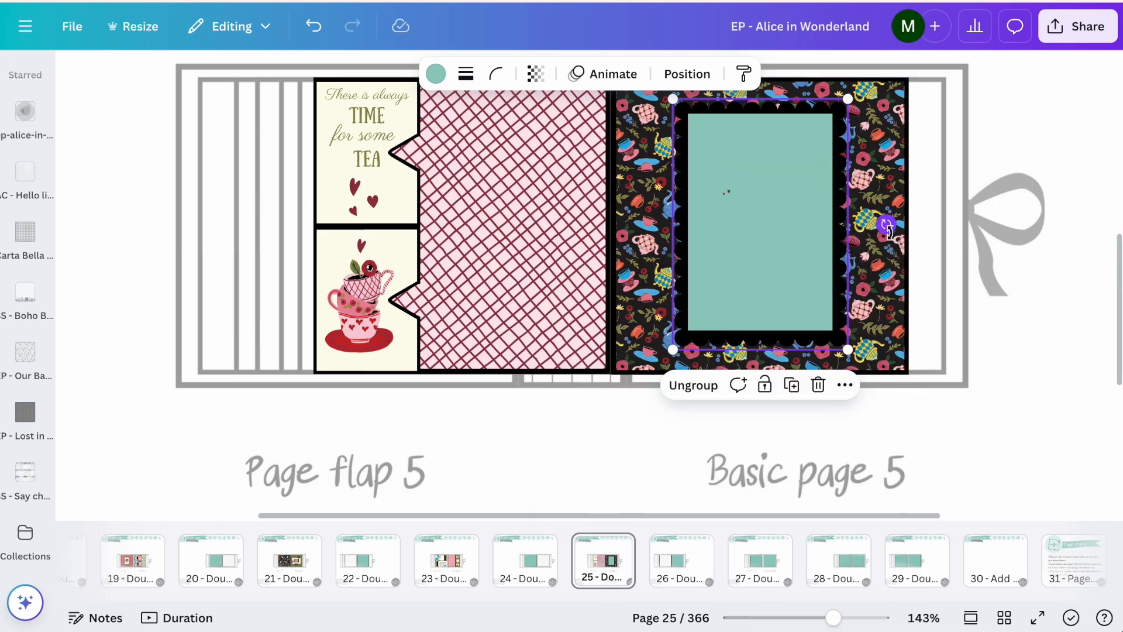
pyautogui.click(892, 166)
pyautogui.click(773, 410)
pyautogui.click(720, 405)
pyautogui.click(1020, 394)
pyautogui.click(851, 229)
pyautogui.rightClick(837, 231)
pyautogui.moveTo(910, 344)
pyautogui.click(672, 410)
# Move the scallop frame directly below the cream card in the layer order and centre it around the tag.
pyautogui.click(761, 74)
pyautogui.moveTo(238, 421); pyautogui.dragTo(243, 236)
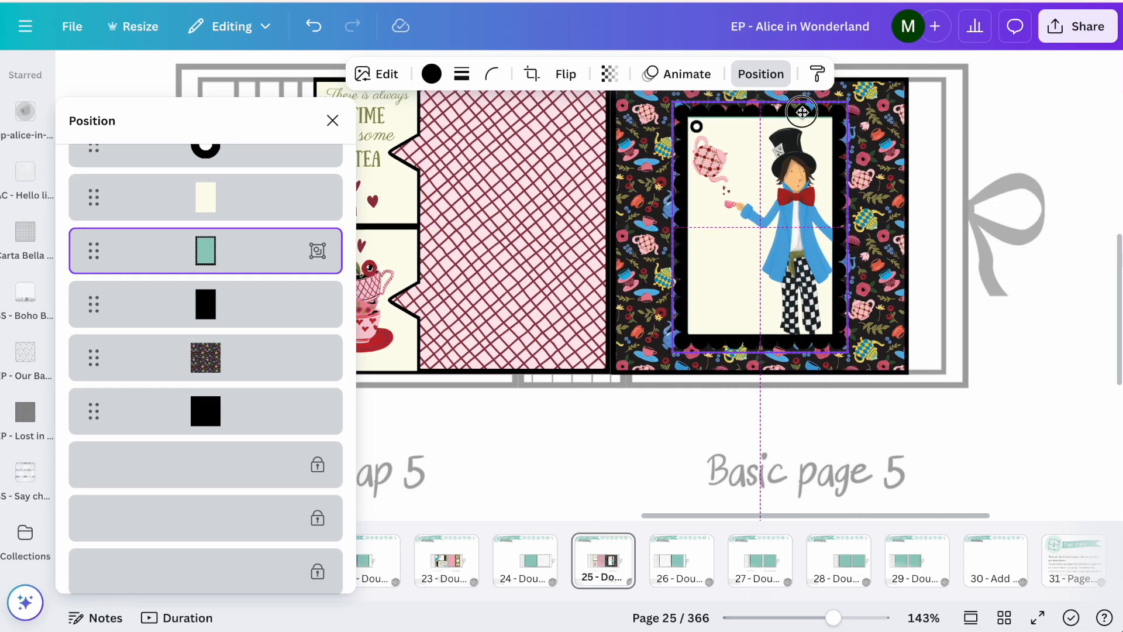
pyautogui.click(811, 111)
pyautogui.click(811, 111)
# Recolour the scallop frame pale pink and layer it beneath the tag's black mat.
pyautogui.click(431, 74)
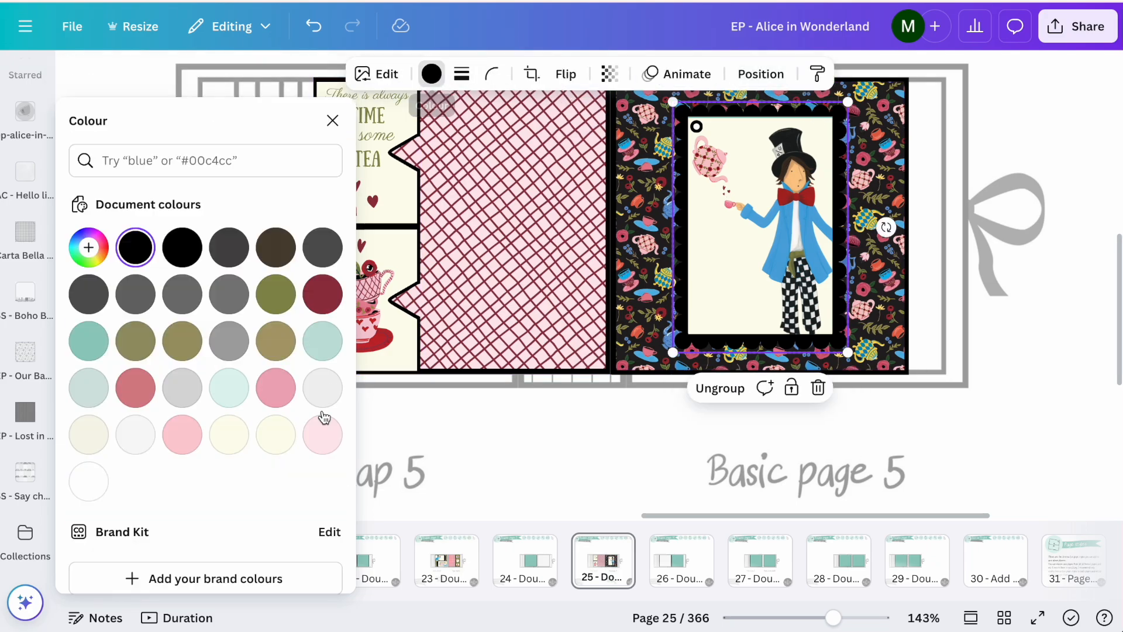
pyautogui.click(322, 435)
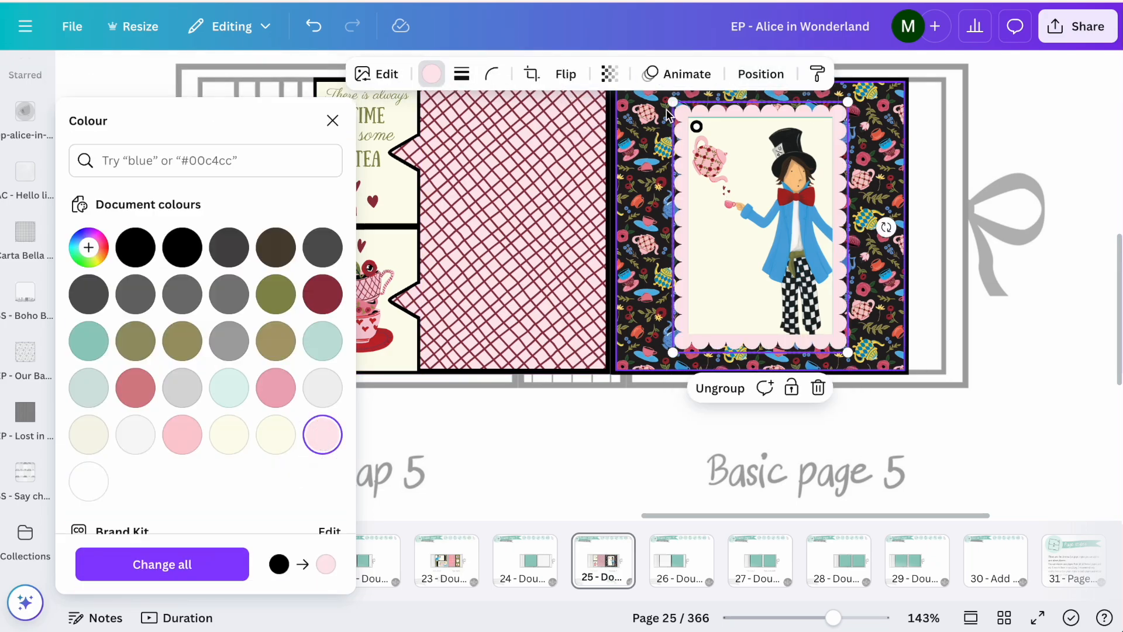
pyautogui.click(760, 74)
pyautogui.scroll(-5, 205, 425)
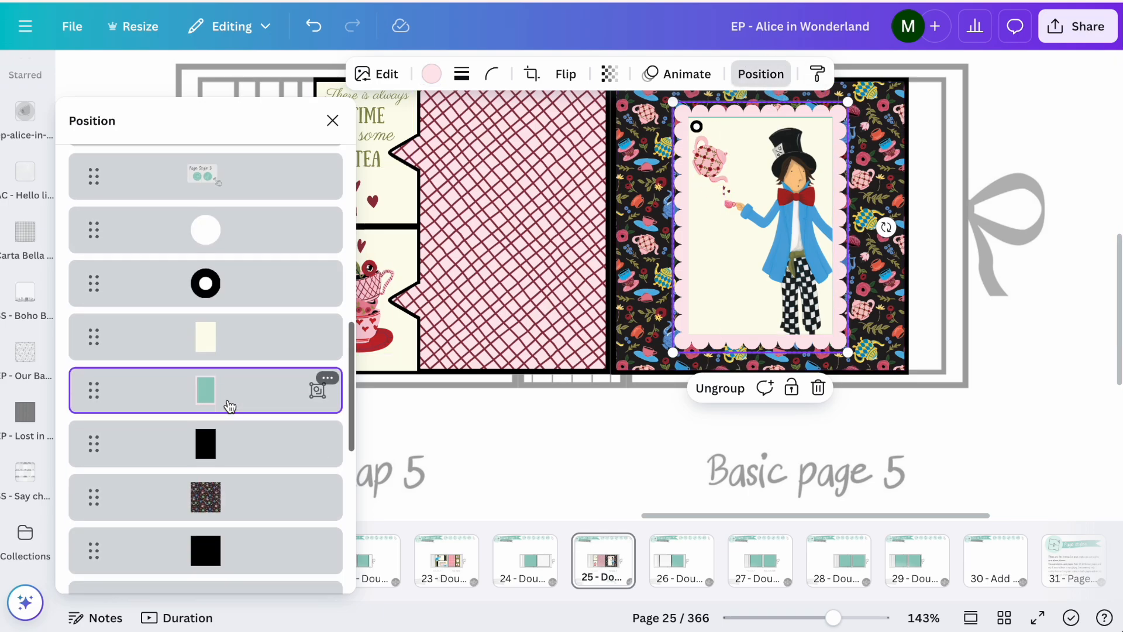
pyautogui.moveTo(230, 316); pyautogui.dragTo(226, 397)
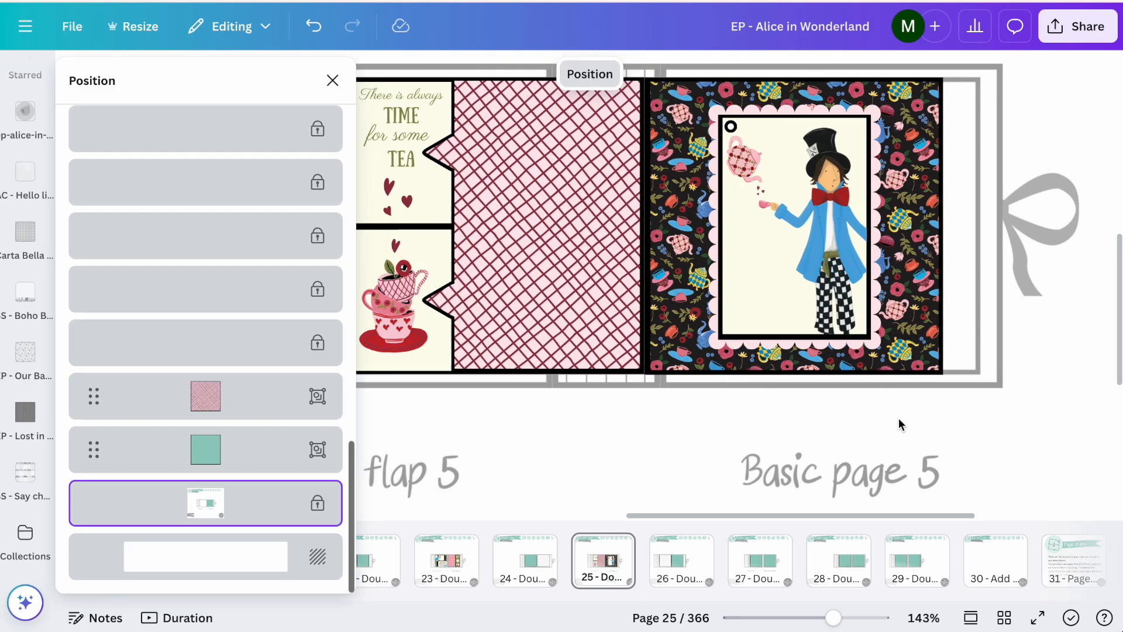
pyautogui.click(323, 74)
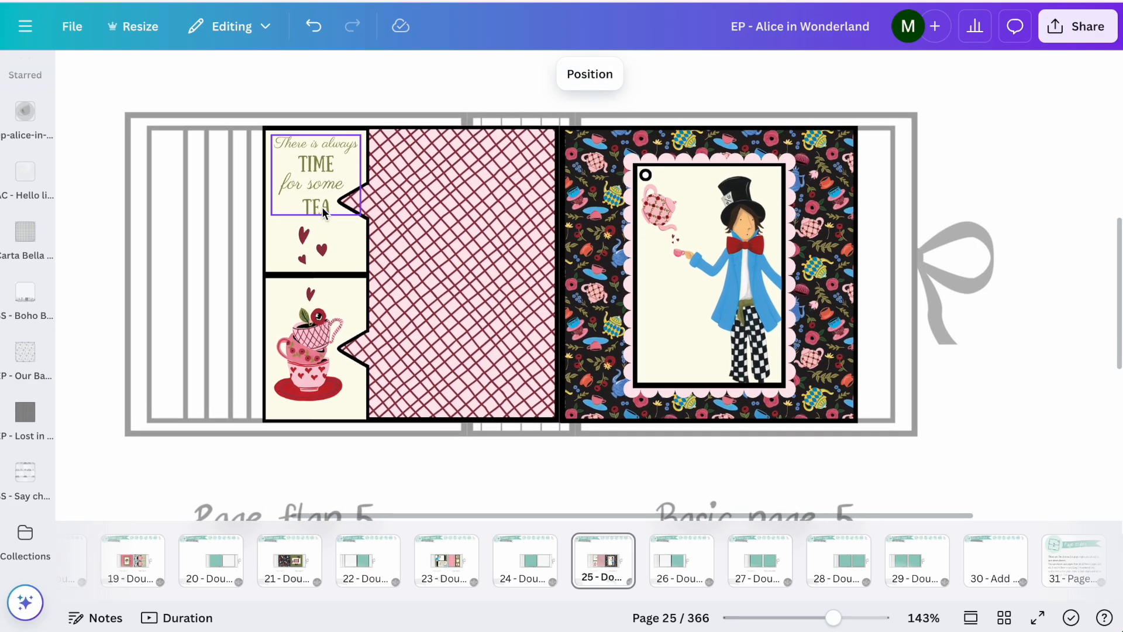
# Go from Double page 11 to the Page Styles overview, open Page Style 28 and copy its closed layout.
pyautogui.click(522, 582)
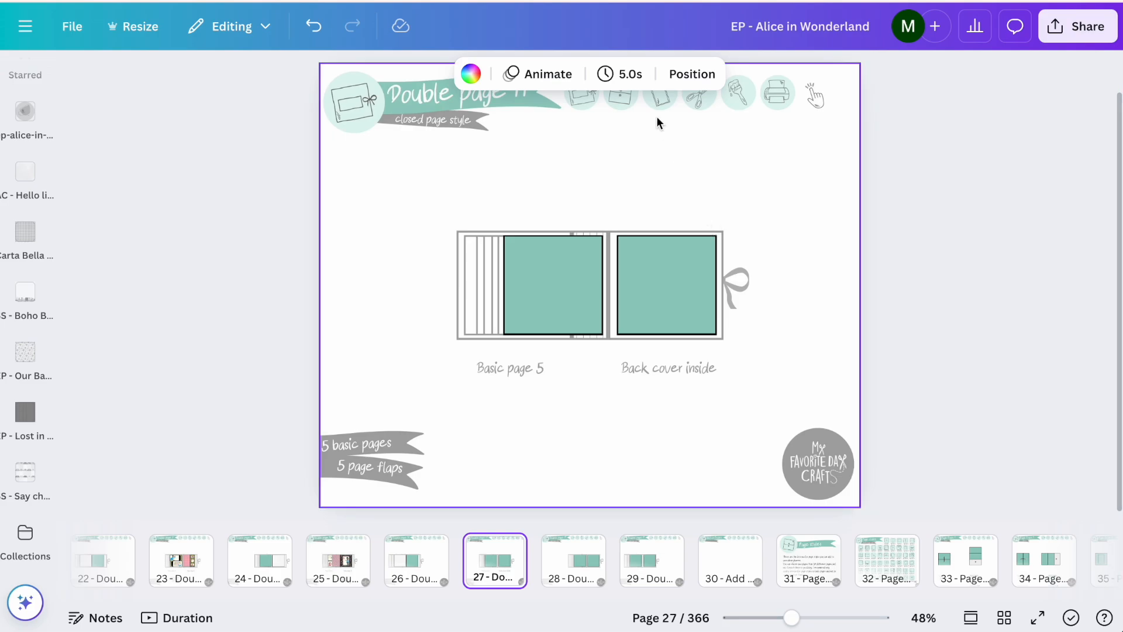
pyautogui.click(615, 93)
pyautogui.click(621, 146)
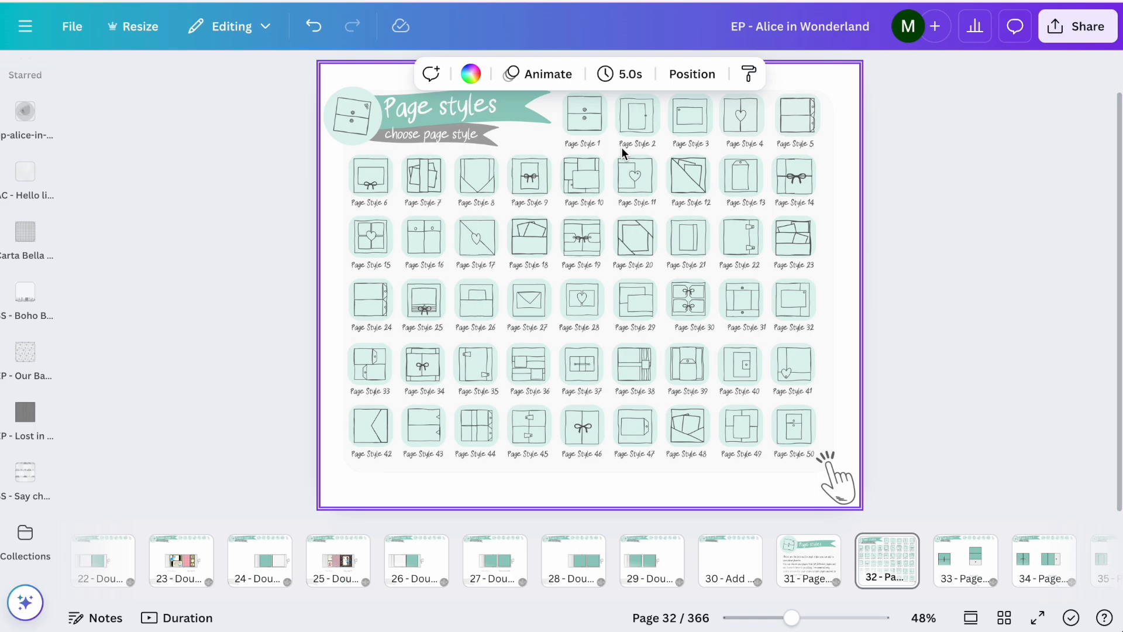
pyautogui.click(579, 286)
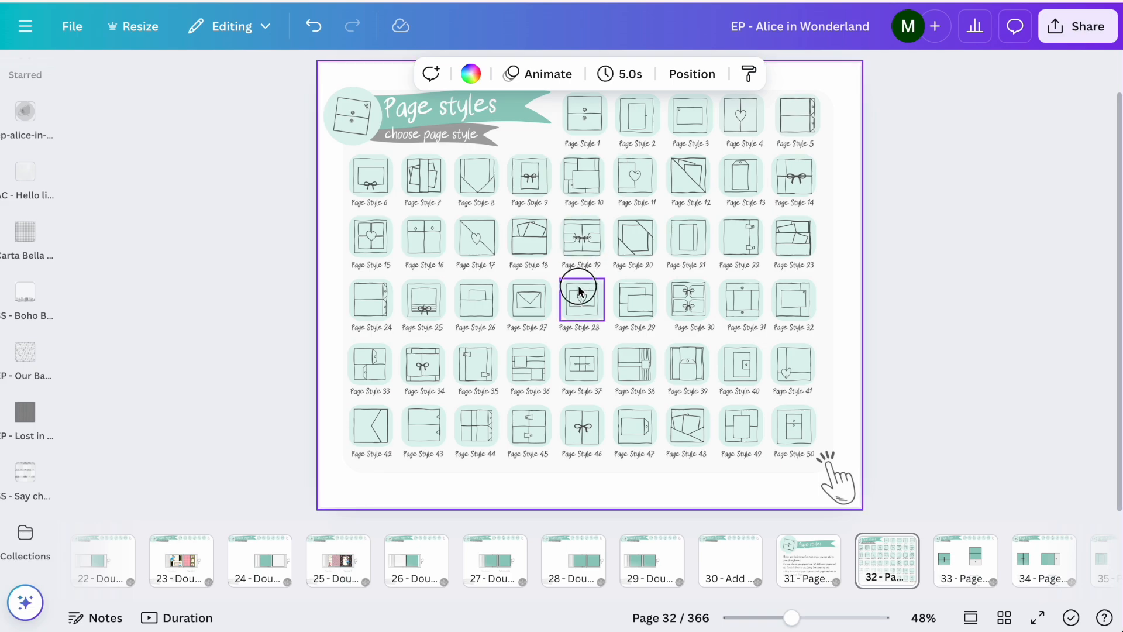
pyautogui.click(559, 241)
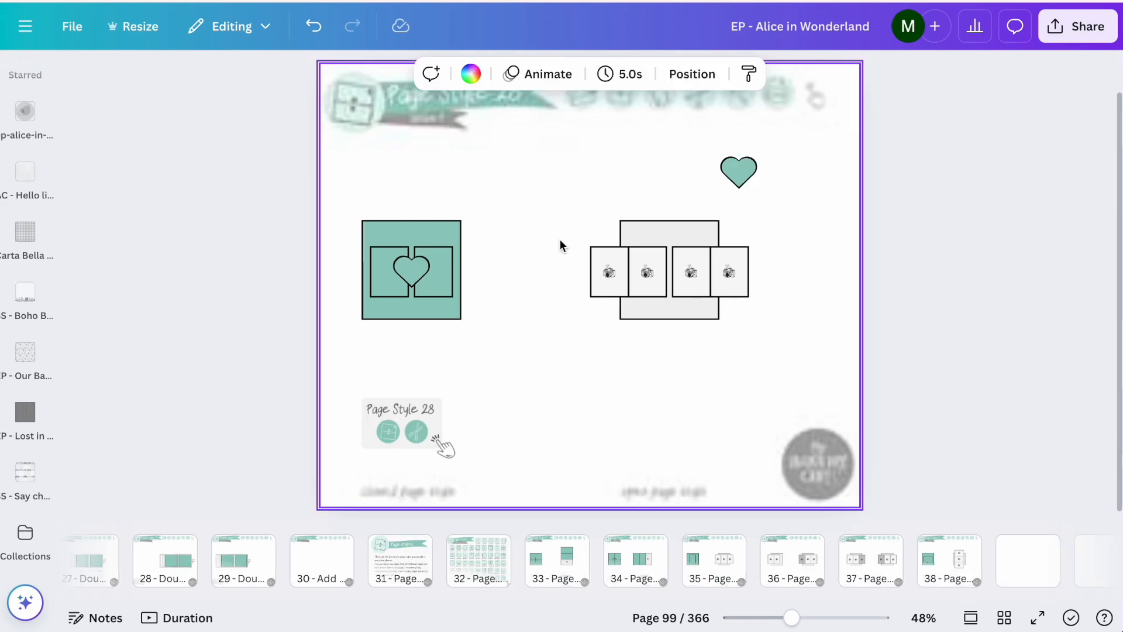
pyautogui.click(436, 245)
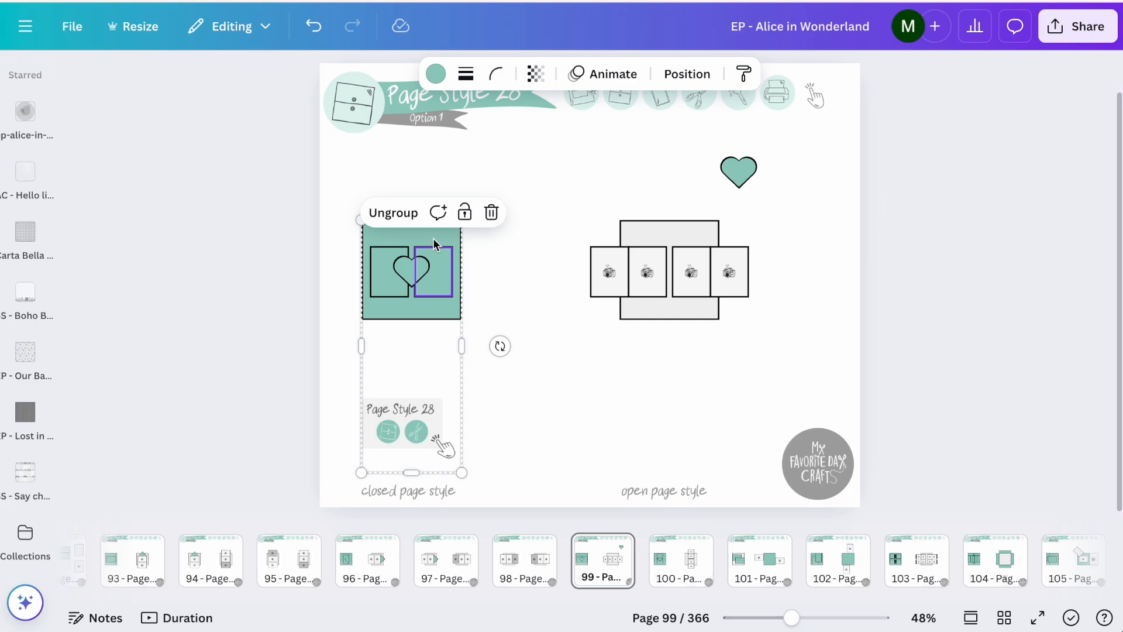
# Return to Double page 11 through the Album Planner and paste the Page Style 28 layout over Basic page 5.
pyautogui.click(560, 159)
pyautogui.moveTo(574, 105)
pyautogui.click(561, 142)
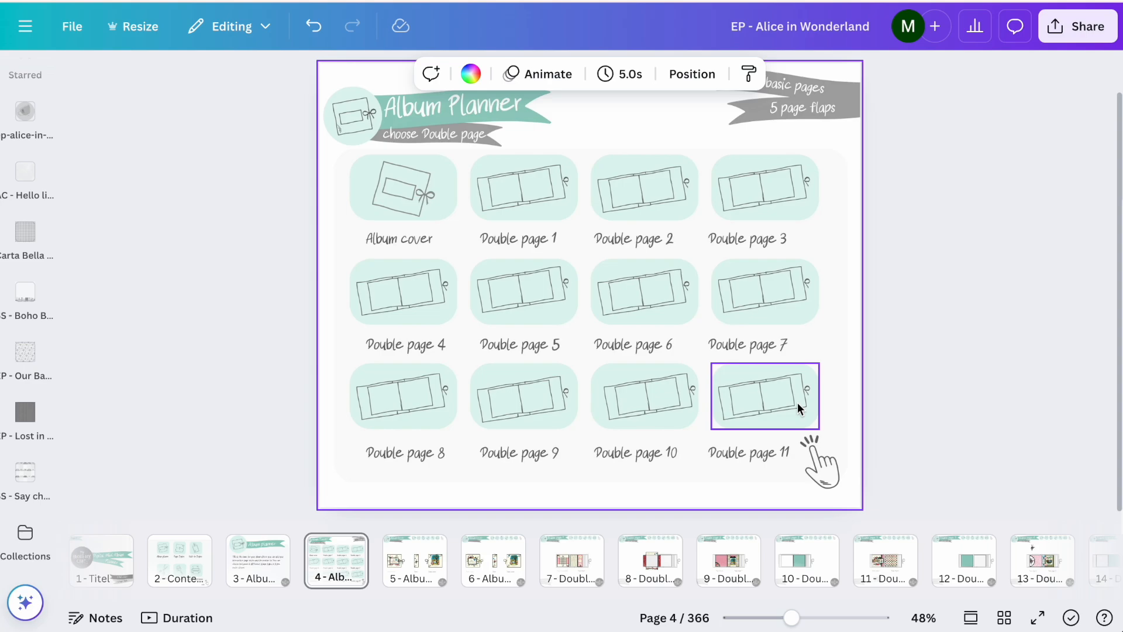
pyautogui.moveTo(798, 403)
pyautogui.click(758, 328)
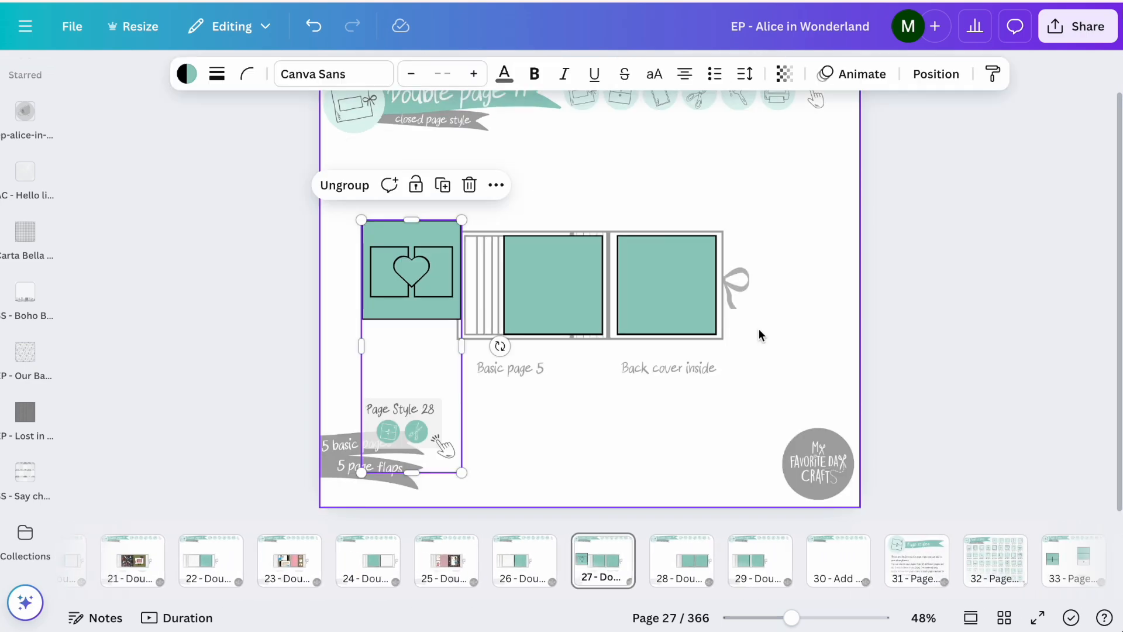
pyautogui.moveTo(416, 270); pyautogui.dragTo(560, 288)
pyautogui.click(751, 270)
# Open Page Style 1 from the Page Styles overview and copy its closed layout.
pyautogui.click(621, 97)
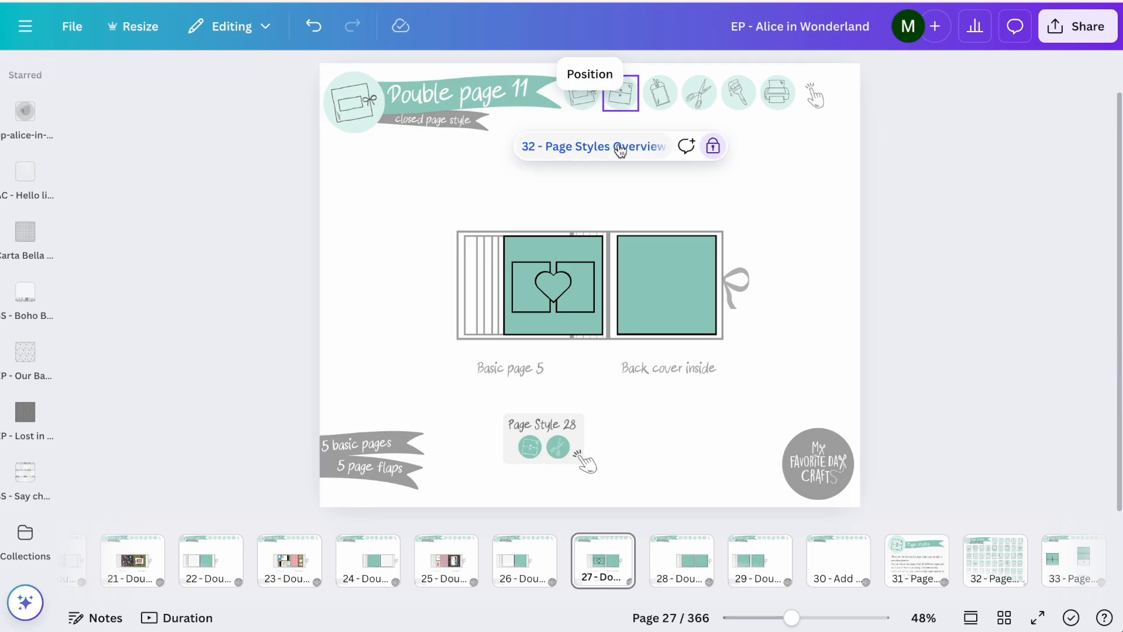
pyautogui.click(619, 148)
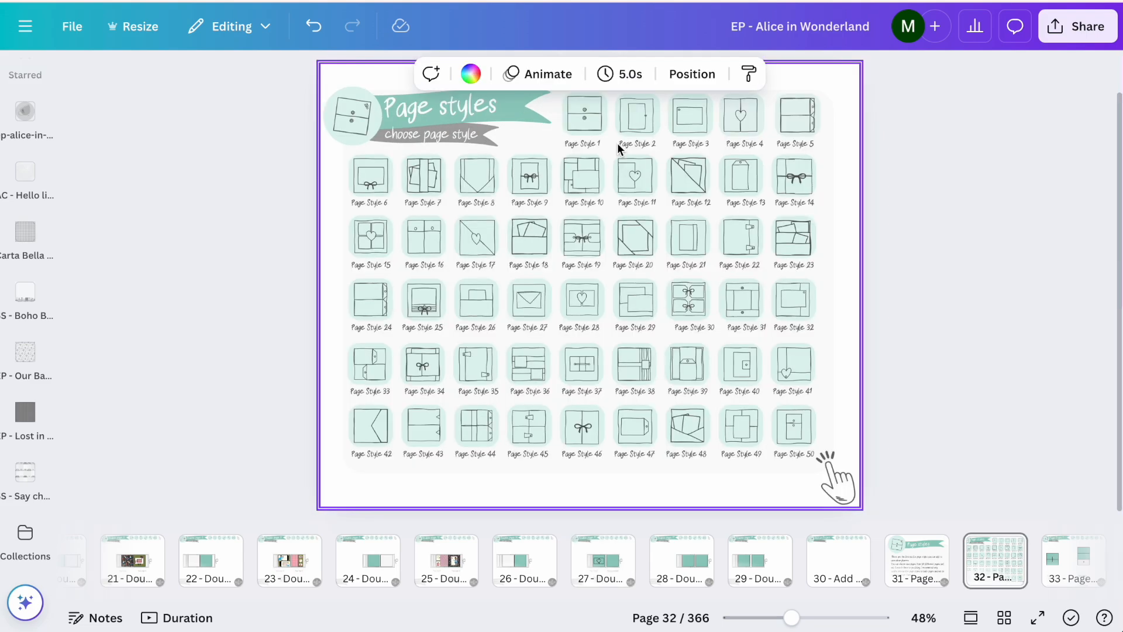
pyautogui.click(585, 117)
pyautogui.click(585, 164)
pyautogui.click(411, 287)
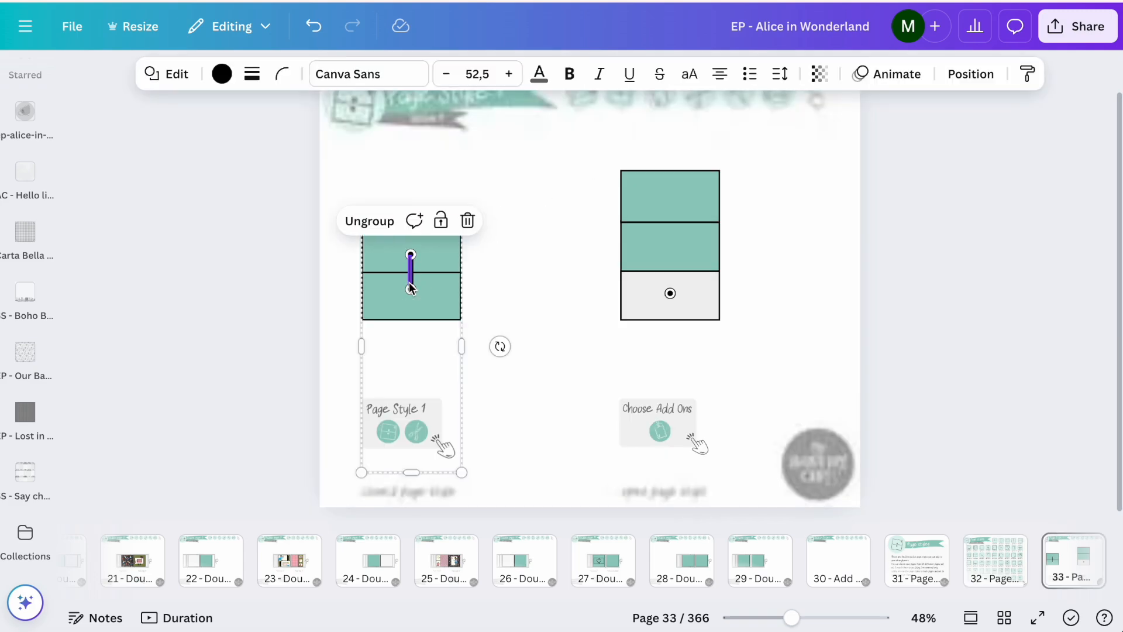
# Return to Double page 11 and paste the Page Style 1 layout over the inside back cover.
pyautogui.click(584, 99)
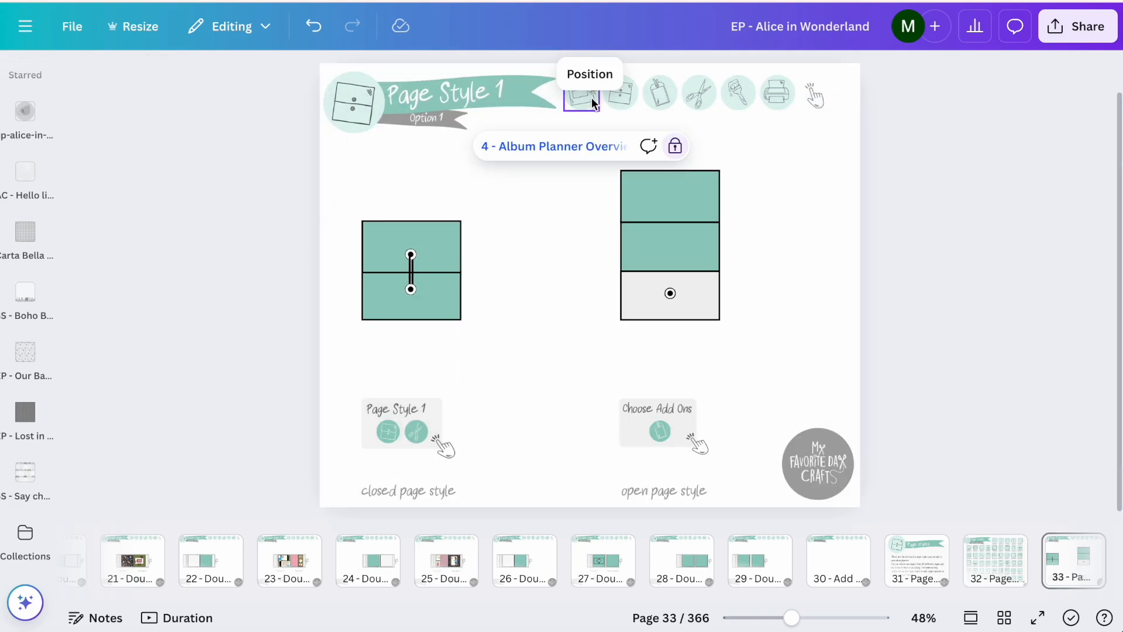
pyautogui.click(559, 146)
pyautogui.click(738, 412)
pyautogui.click(749, 343)
pyautogui.click(758, 394)
pyautogui.click(764, 331)
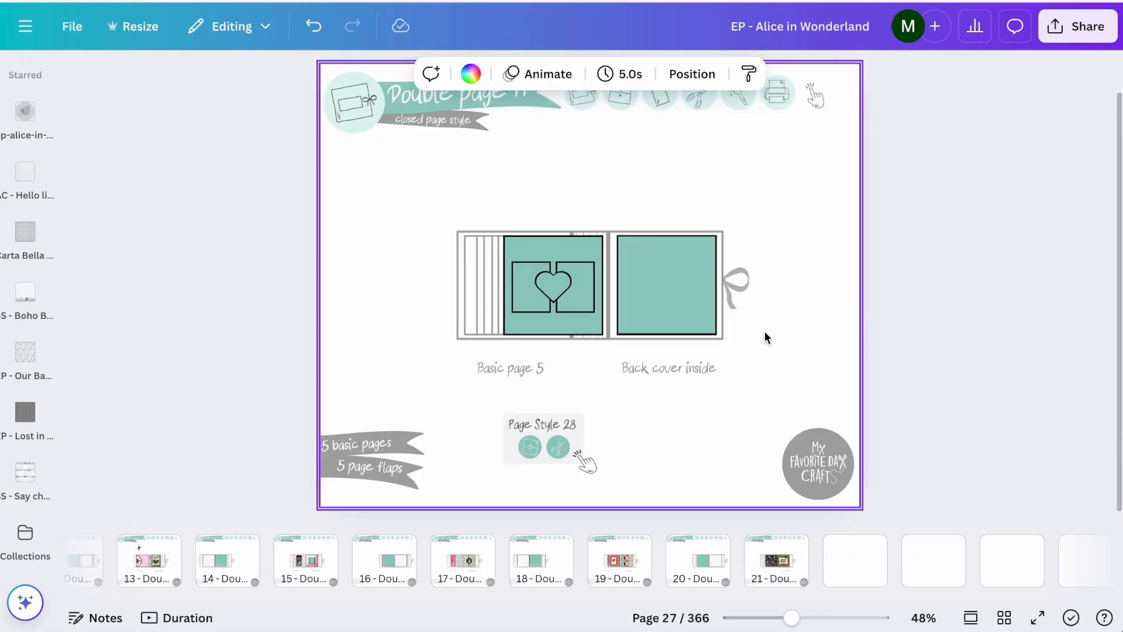
pyautogui.hotkey('ctrl', 'v')
pyautogui.moveTo(412, 281); pyautogui.dragTo(666, 296)
pyautogui.click(792, 297)
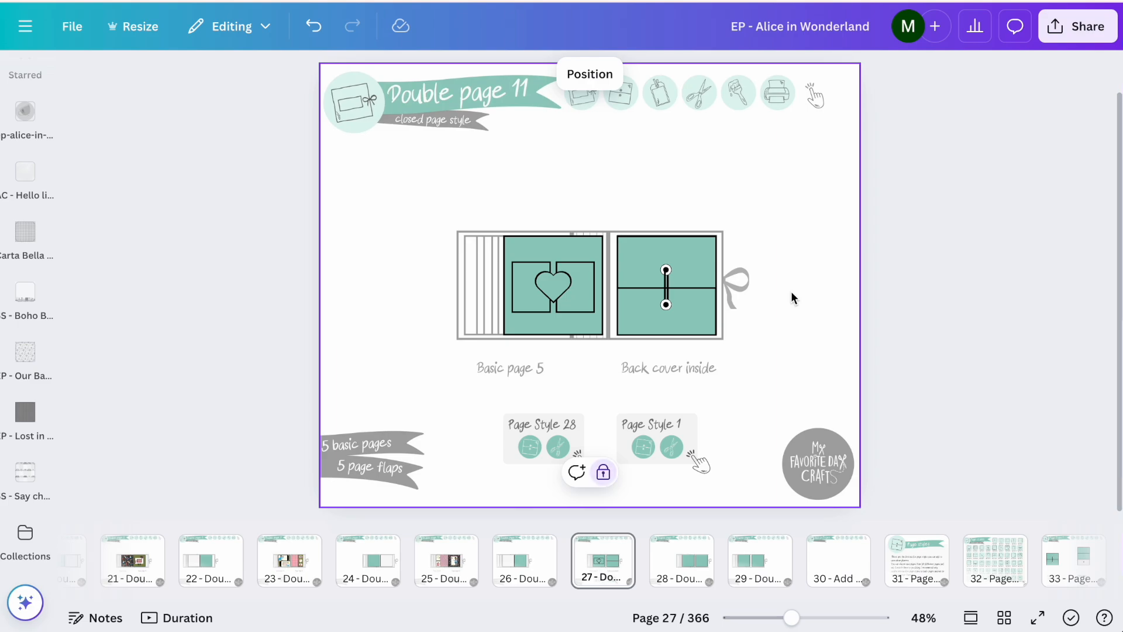
# Add the playing card painter and the Queen of Hearts images from the Alice in Wonderland folder to Double page 11.
pyautogui.scroll(10, 793, 298)
pyautogui.click(25, 112)
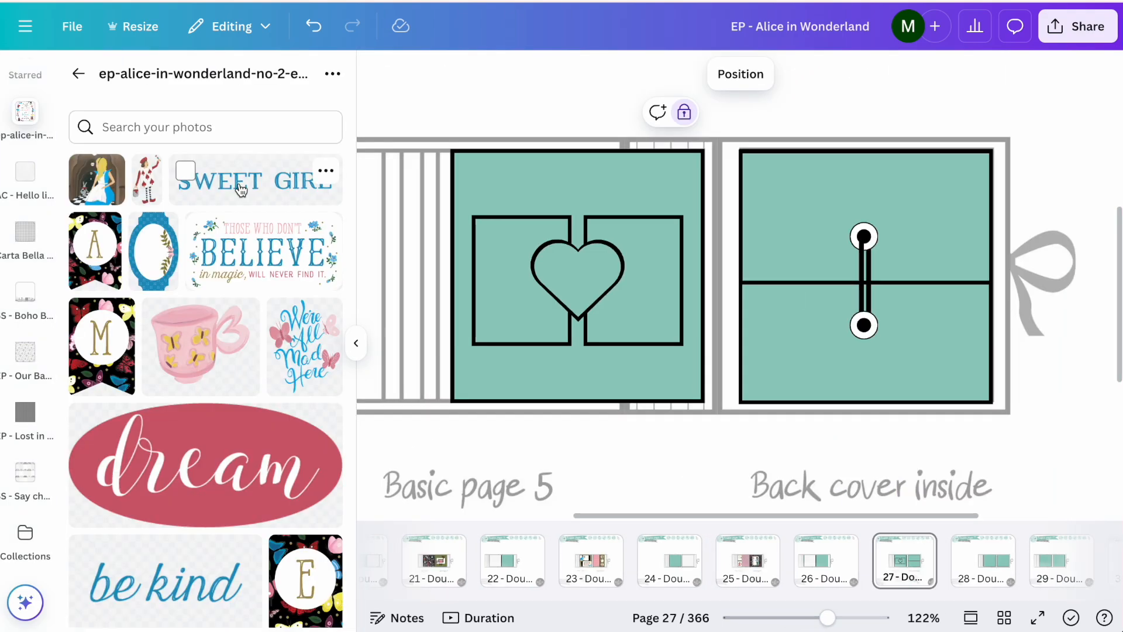
pyautogui.click(150, 192)
pyautogui.scroll(-15, 117, 321)
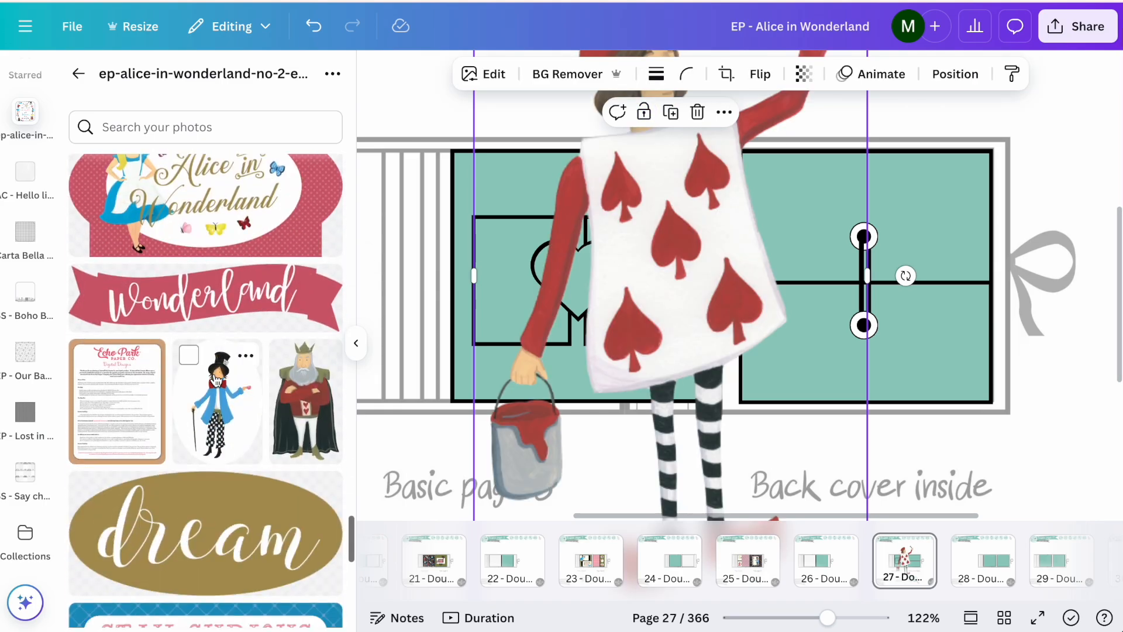
pyautogui.click(89, 273)
pyautogui.scroll(-3, 669, 291)
pyautogui.click(355, 343)
# Shrink the card painter and Queen of Hearts together and park them beside the Basic page 5 square.
pyautogui.moveTo(588, 301); pyautogui.dragTo(296, 295)
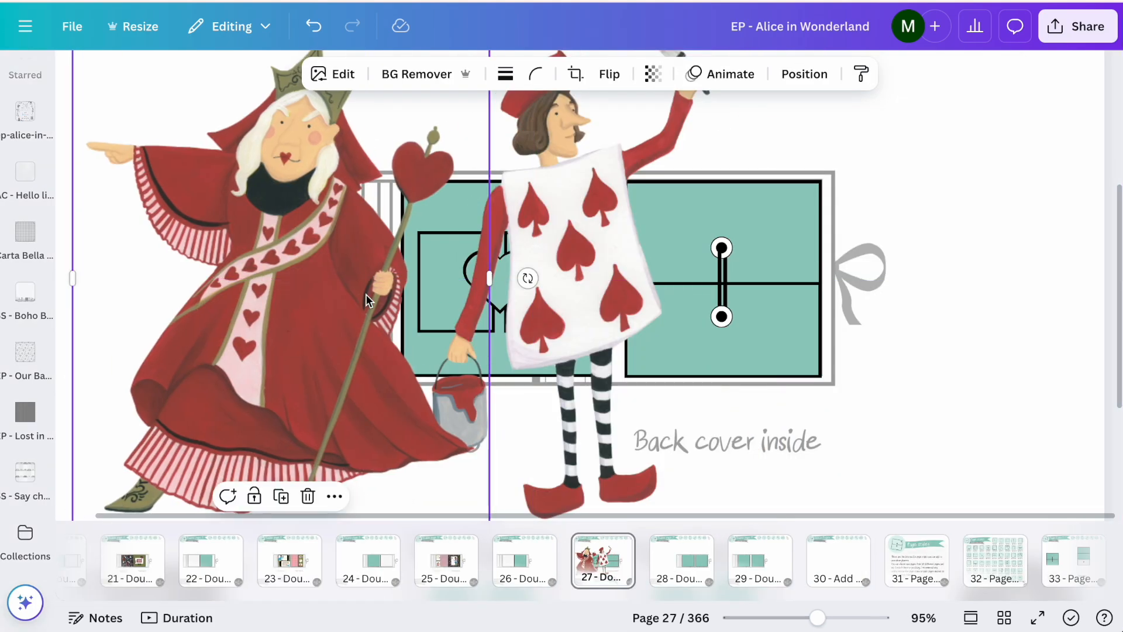
pyautogui.moveTo(596, 246); pyautogui.dragTo(322, 249)
pyautogui.scroll(-5, 81, 362)
pyautogui.moveTo(296, 186)
pyautogui.mouseDown()
pyautogui.moveTo(376, 191)
pyautogui.moveTo(287, 186)
pyautogui.mouseUp()
pyautogui.moveTo(615, 169); pyautogui.dragTo(409, 174)
pyautogui.moveTo(531, 160); pyautogui.dragTo(362, 371)
pyautogui.moveTo(327, 412); pyautogui.dragTo(488, 321)
pyautogui.moveTo(520, 380); pyautogui.dragTo(490, 342)
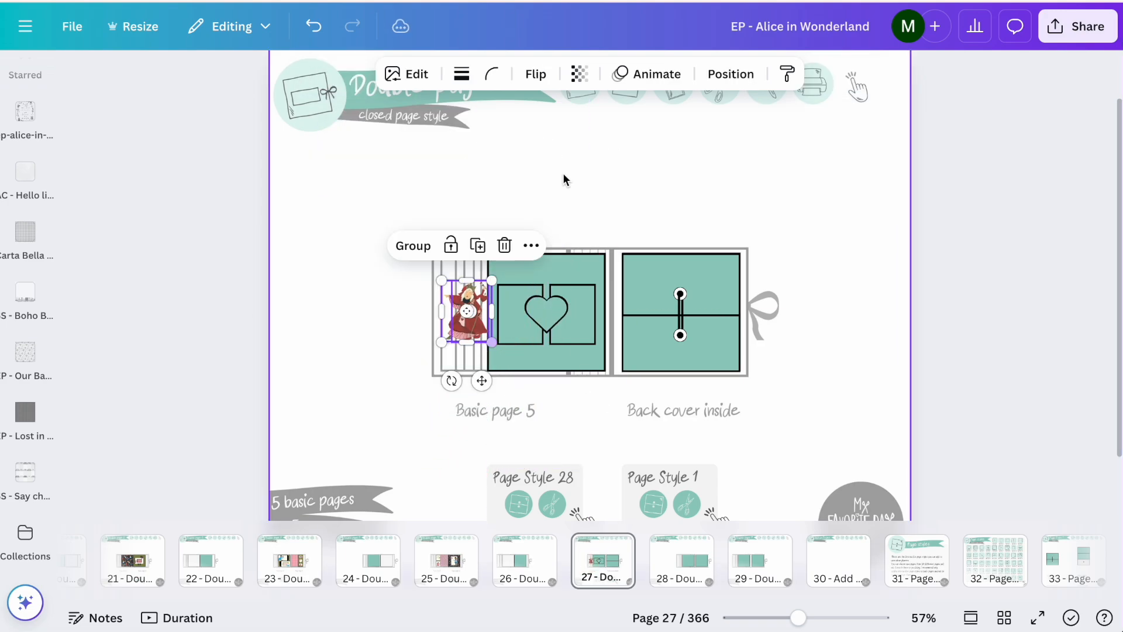
# Recolour both rectangular panels of Page Style 28 on Basic page 5 cream.
pyautogui.click(565, 170)
pyautogui.scroll(5, 573, 152)
pyautogui.click(377, 291)
pyautogui.click(435, 73)
pyautogui.click(275, 394)
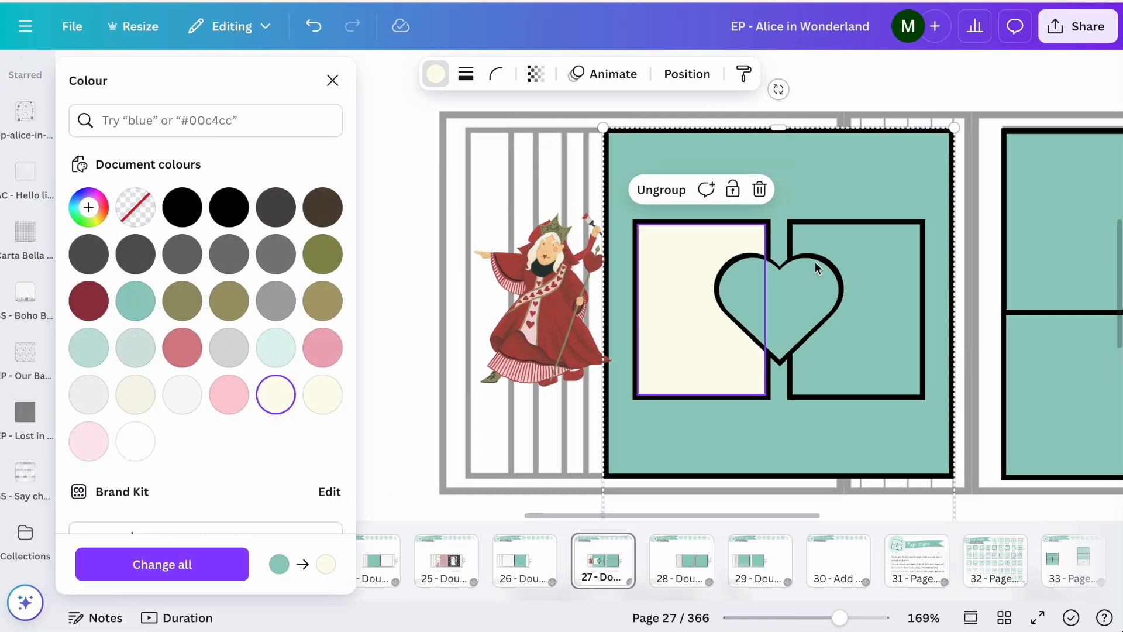
pyautogui.click(854, 310)
# Position the Queen of Hearts on the right cream panel and the card painter, slightly reduced, on the left one.
pyautogui.moveTo(549, 316)
pyautogui.mouseDown()
pyautogui.moveTo(319, 359)
pyautogui.moveTo(258, 336)
pyautogui.mouseUp()
pyautogui.click(395, 294)
pyautogui.click(431, 190)
pyautogui.moveTo(261, 285)
pyautogui.mouseDown()
pyautogui.moveTo(562, 345)
pyautogui.moveTo(566, 260)
pyautogui.moveTo(564, 313)
pyautogui.moveTo(565, 277)
pyautogui.moveTo(421, 307)
pyautogui.mouseUp()
pyautogui.click(269, 282)
pyautogui.moveTo(460, 421)
pyautogui.mouseDown()
pyautogui.moveTo(437, 371)
pyautogui.moveTo(439, 381)
pyautogui.mouseUp()
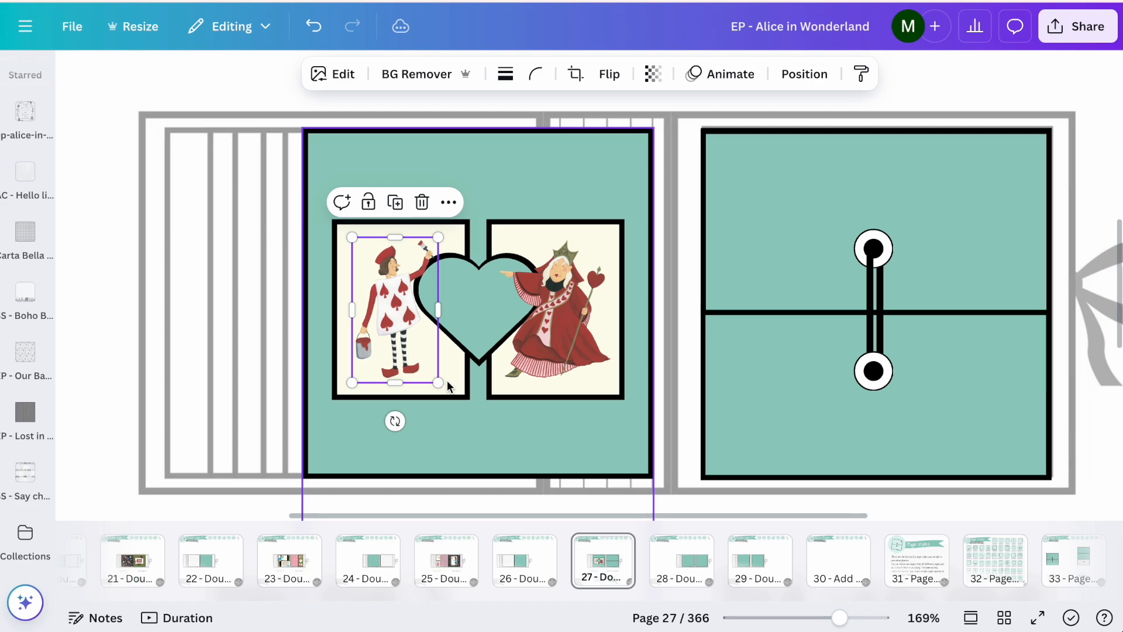
# Bring the teal heart in front of the card painter and the Queen of Hearts.
pyautogui.click(567, 459)
pyautogui.click(485, 293)
pyautogui.click(491, 217)
pyautogui.click(475, 186)
pyautogui.click(438, 168)
pyautogui.click(459, 118)
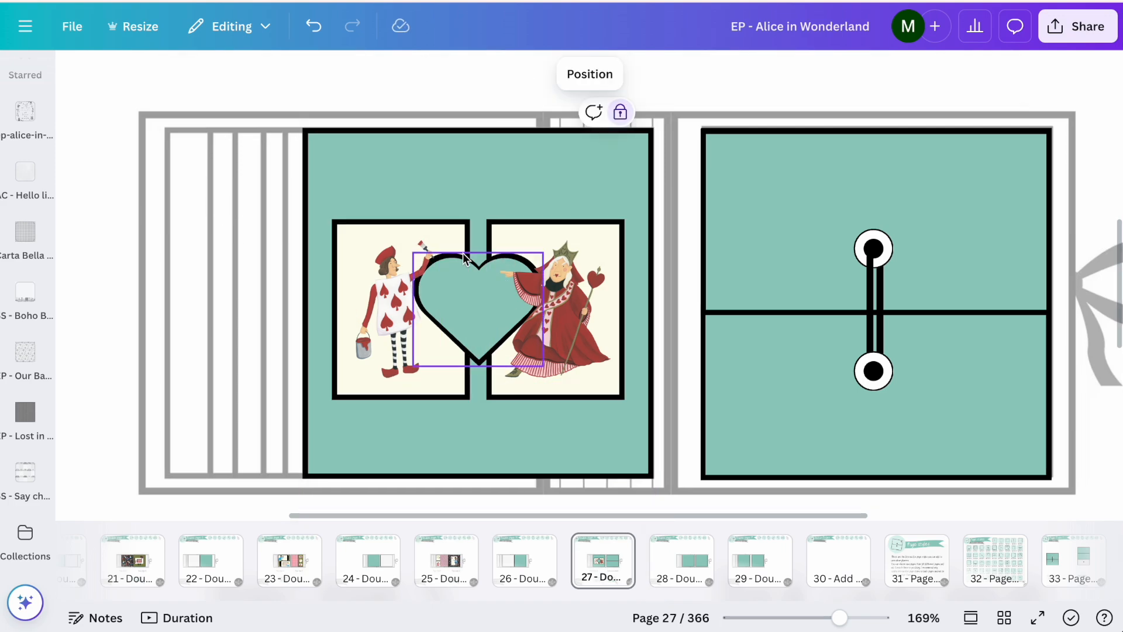
pyautogui.click(466, 269)
pyautogui.rightClick(468, 292)
pyautogui.moveTo(540, 385)
pyautogui.click(743, 406)
pyautogui.click(742, 406)
# Resize and reposition the Queen of Hearts and the card painter so they fit inside their cream panels.
pyautogui.scroll(-3, 743, 406)
pyautogui.click(611, 331)
pyautogui.moveTo(646, 280); pyautogui.dragTo(639, 292)
pyautogui.moveTo(605, 342); pyautogui.dragTo(608, 339)
pyautogui.click(314, 27)
pyautogui.moveTo(414, 174); pyautogui.dragTo(632, 282)
pyautogui.moveTo(404, 163); pyautogui.dragTo(656, 281)
pyautogui.click(529, 161)
pyautogui.click(609, 339)
pyautogui.moveTo(619, 312); pyautogui.dragTo(623, 311)
pyautogui.click(482, 348)
pyautogui.moveTo(448, 279); pyautogui.dragTo(439, 277)
pyautogui.click(694, 175)
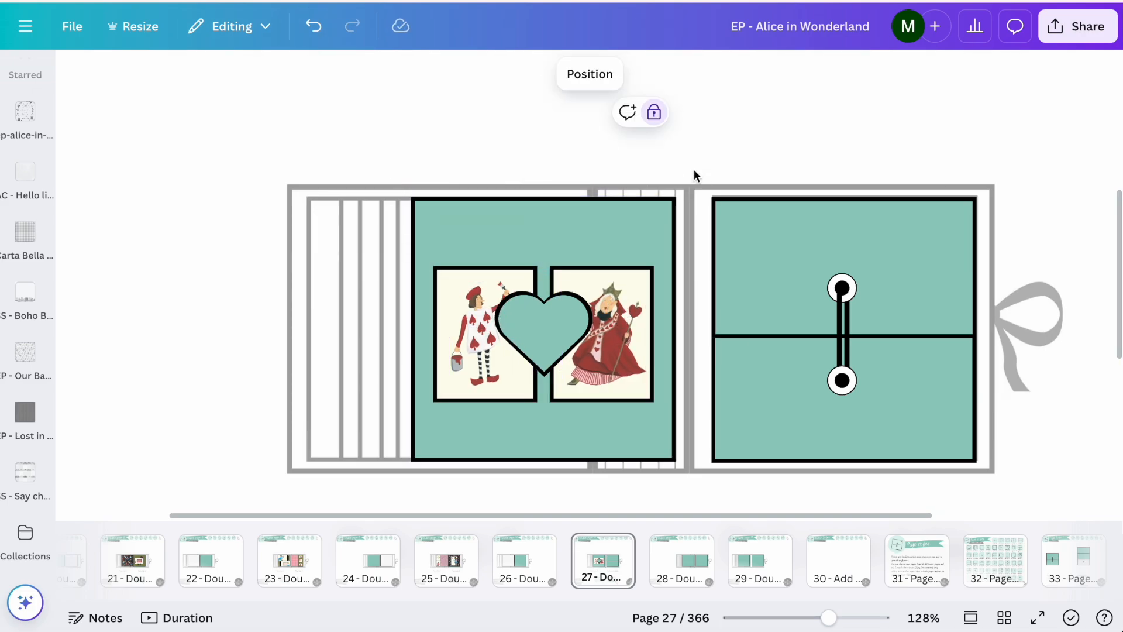
# Open the Basic papers page from the Decoration overview and copy the gingham paper.
pyautogui.scroll(-5, 628, 344)
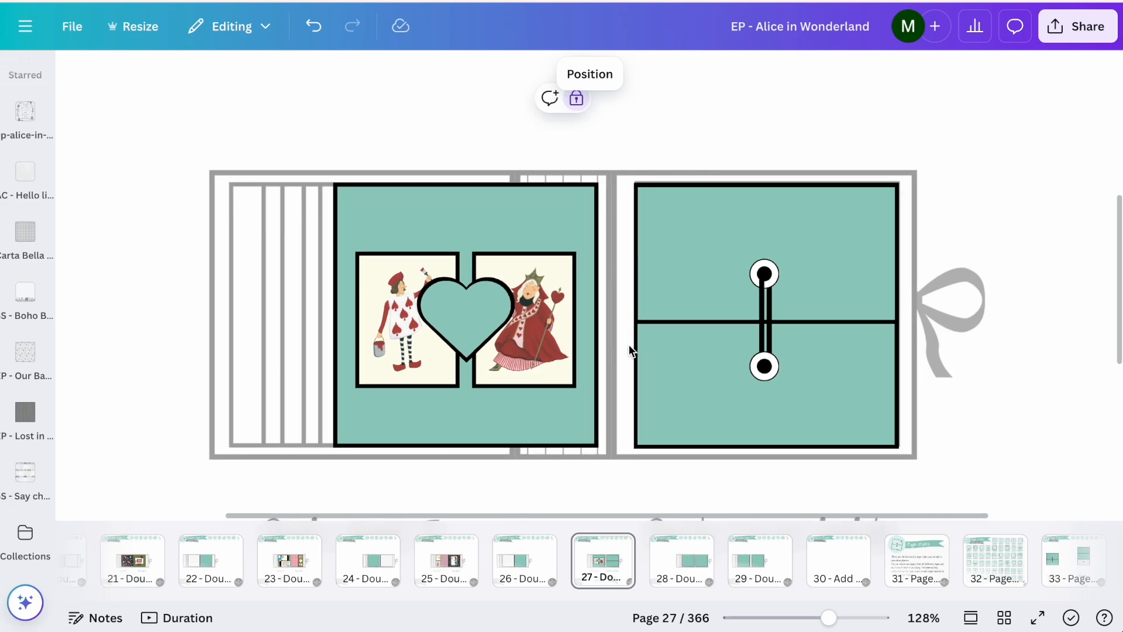
pyautogui.scroll(-2, 629, 343)
pyautogui.scroll(1, 629, 344)
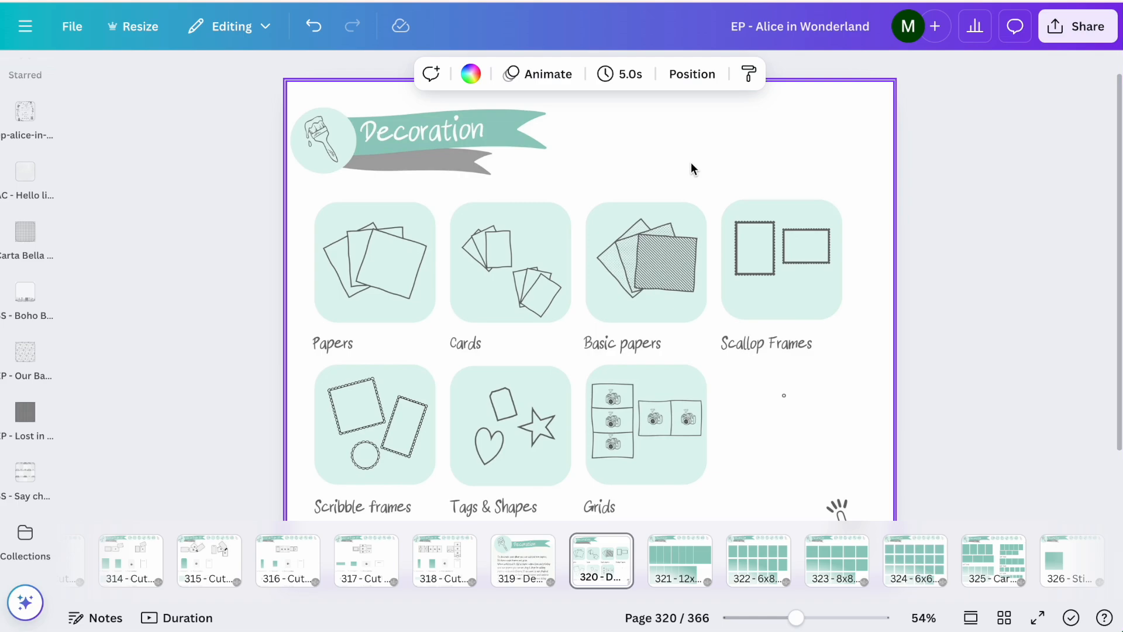
pyautogui.click(644, 251)
pyautogui.click(629, 169)
pyautogui.click(672, 264)
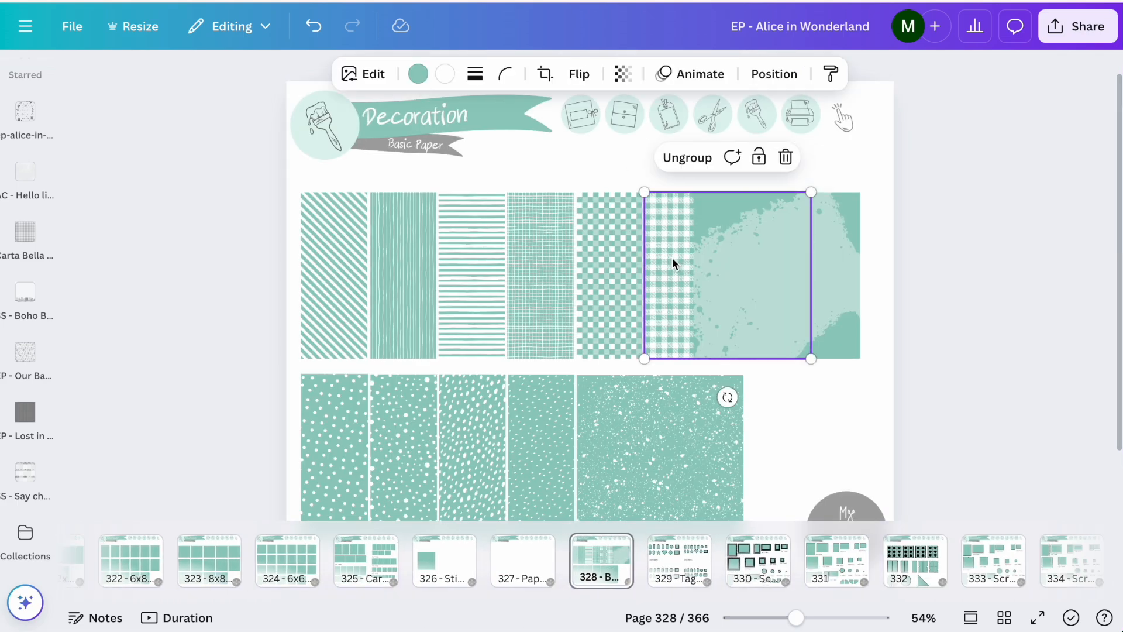
# Return to Double page 11 through the Album Planner and paste the gingham paper there.
pyautogui.click(583, 107)
pyautogui.click(563, 160)
pyautogui.click(779, 445)
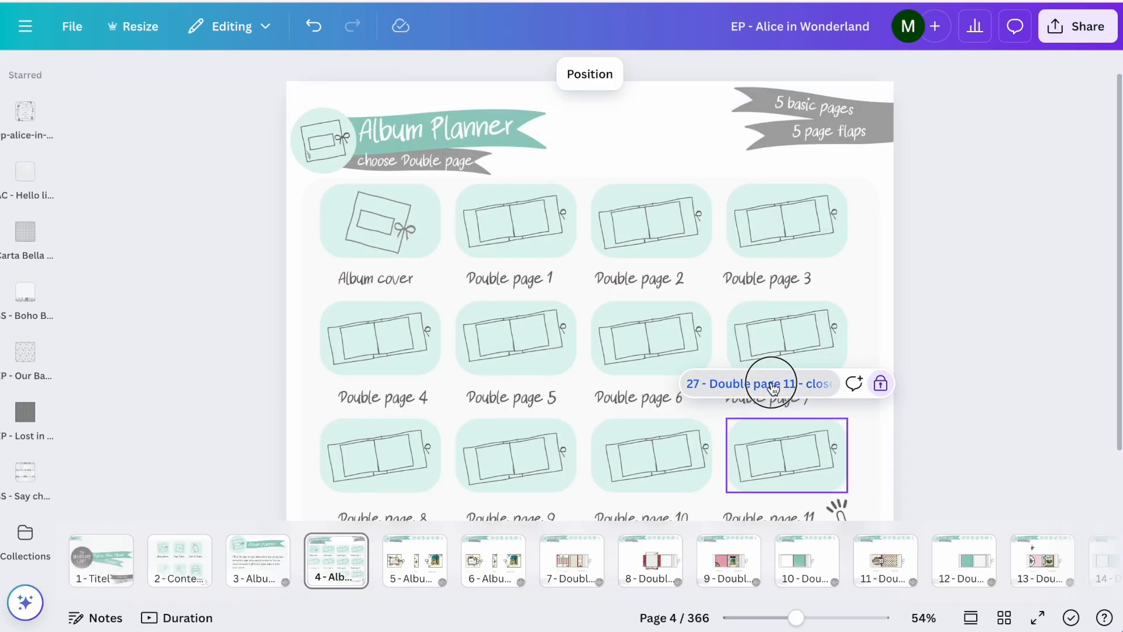
pyautogui.click(770, 381)
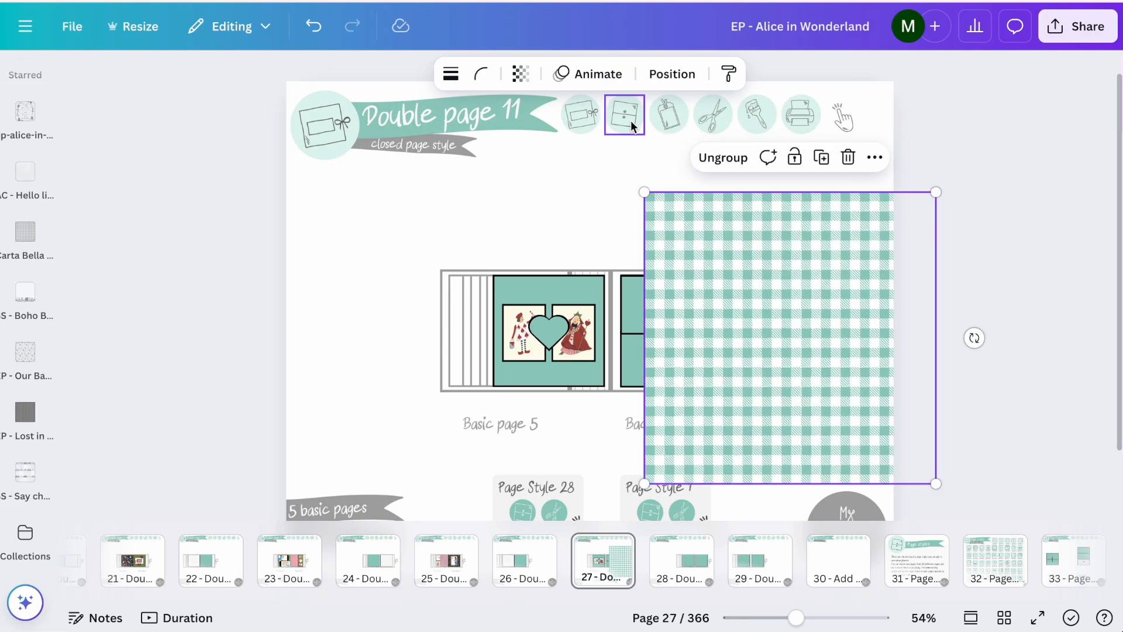
# Recolour the teal checks of the gingham paper dark red #933142.
pyautogui.click(728, 269)
pyautogui.click(417, 74)
pyautogui.click(322, 294)
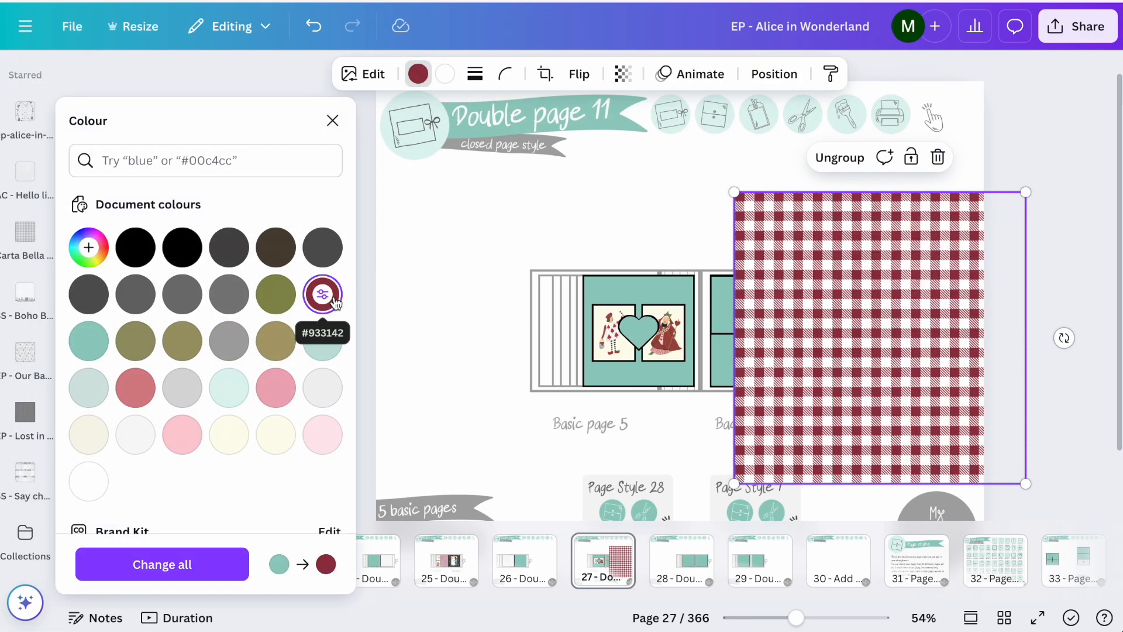
pyautogui.click(279, 436)
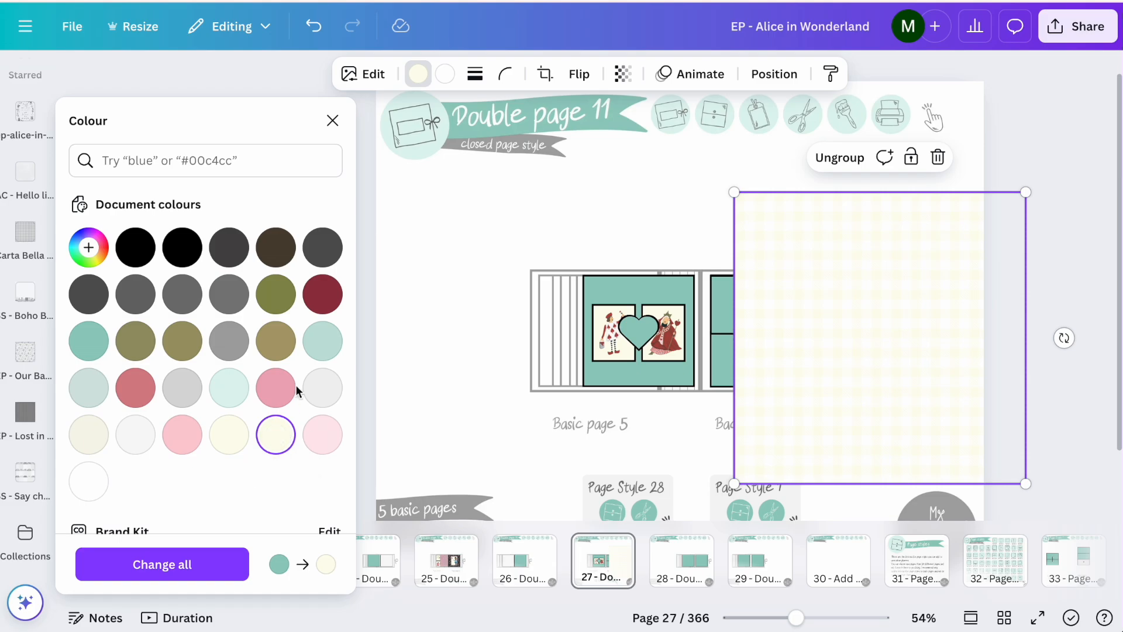
pyautogui.click(322, 295)
# Recolour the white background of the gingham paper off-white #F4F3E8.
pyautogui.click(445, 74)
pyautogui.click(276, 434)
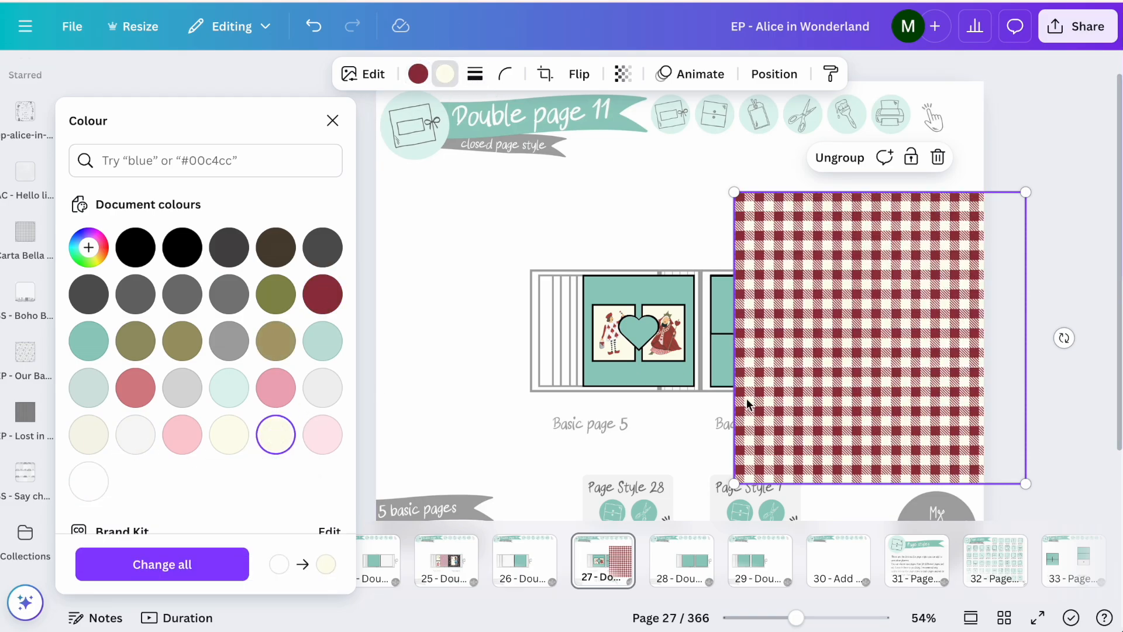
pyautogui.scroll(3, 747, 401)
pyautogui.scroll(-4, 747, 401)
pyautogui.click(89, 247)
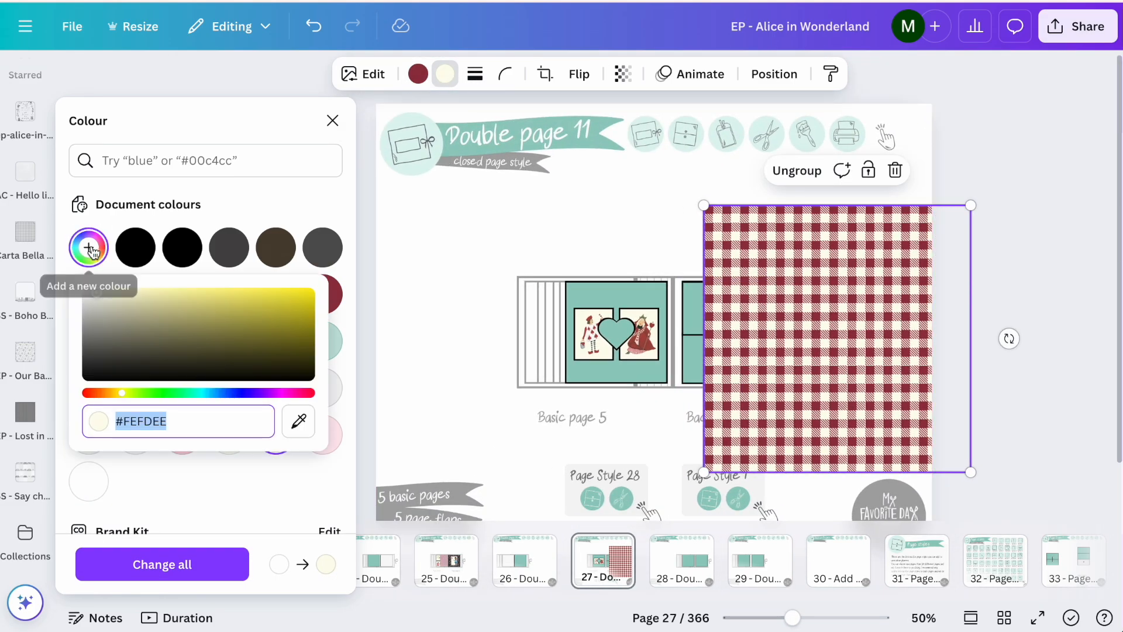
pyautogui.click(93, 293)
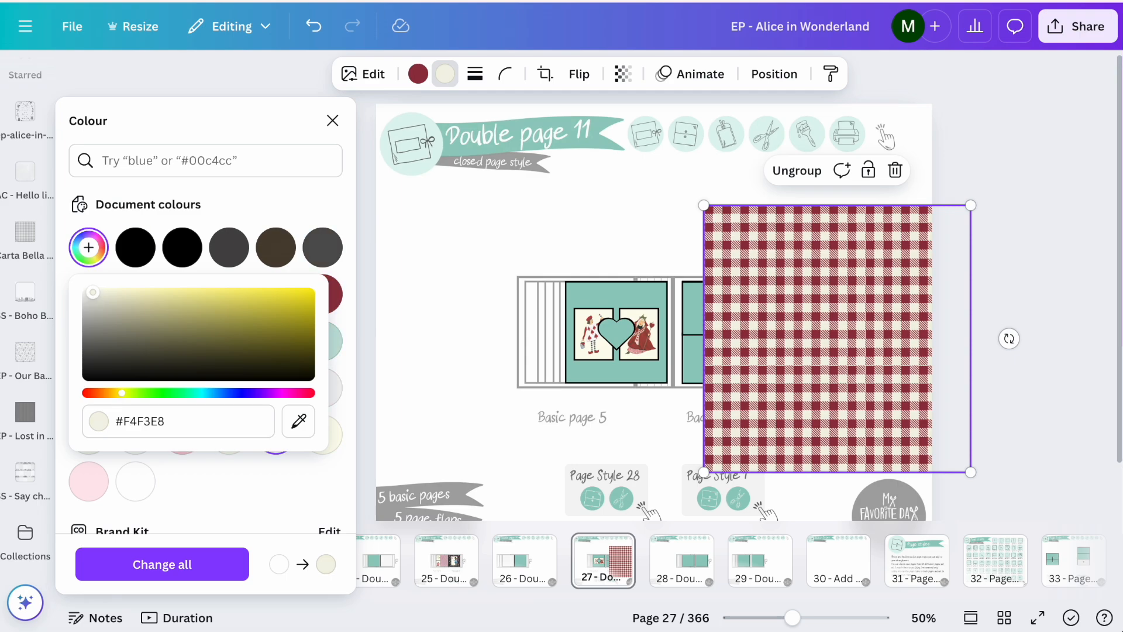
pyautogui.click(400, 419)
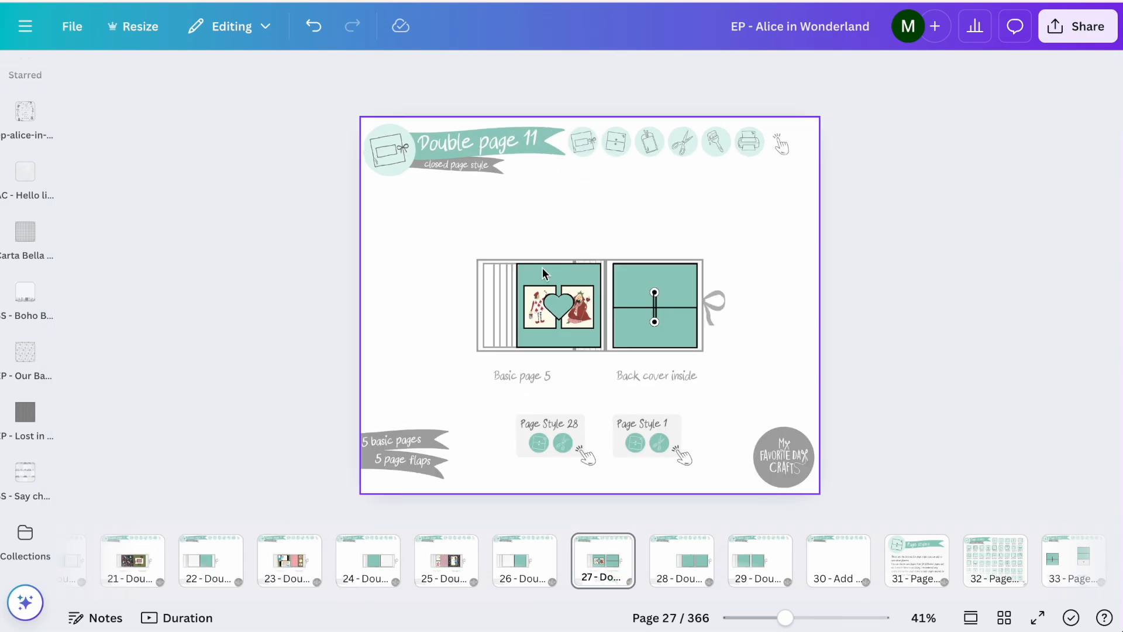
# Paste the red gingham paper as an image and fill the Basic page 5 background square with it.
pyautogui.click(544, 272)
pyautogui.hotkey('ctrl', 'v')
pyautogui.moveTo(609, 250); pyautogui.dragTo(461, 285)
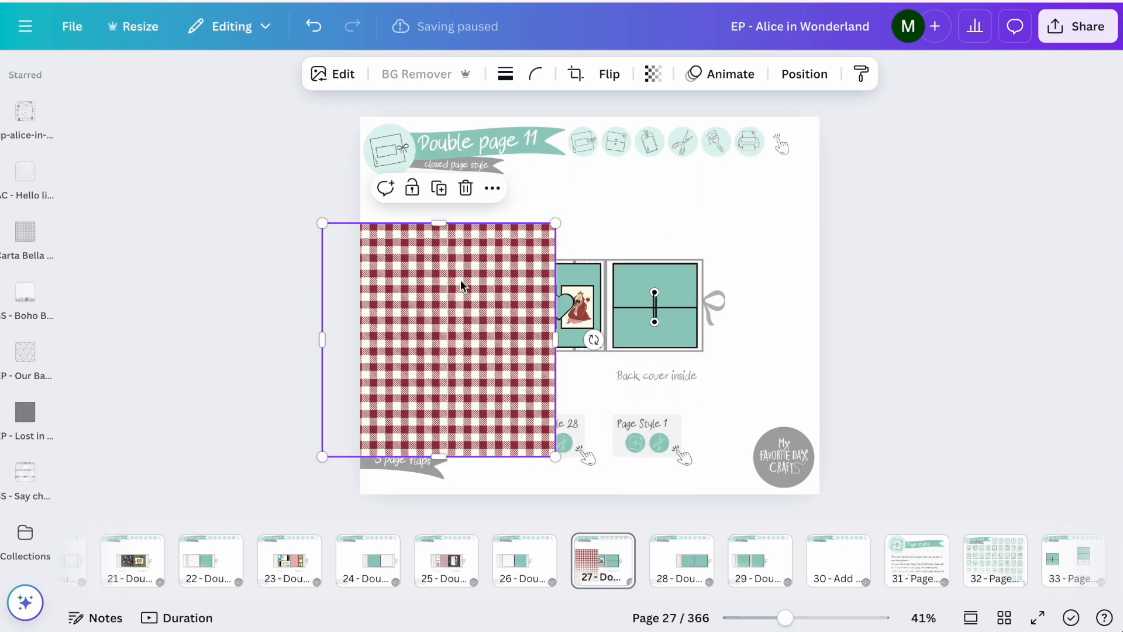
pyautogui.click(587, 273)
pyautogui.click(431, 261)
pyautogui.moveTo(431, 261); pyautogui.dragTo(556, 280)
pyautogui.scroll(5, 661, 212)
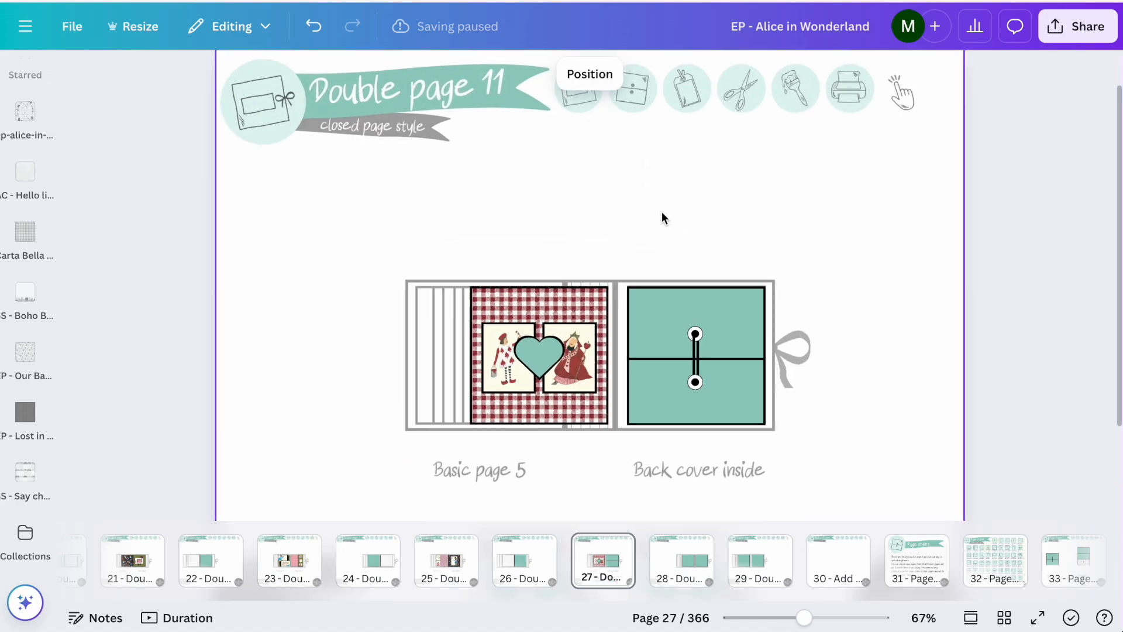
pyautogui.scroll(-2, 662, 211)
pyautogui.scroll(3, 661, 212)
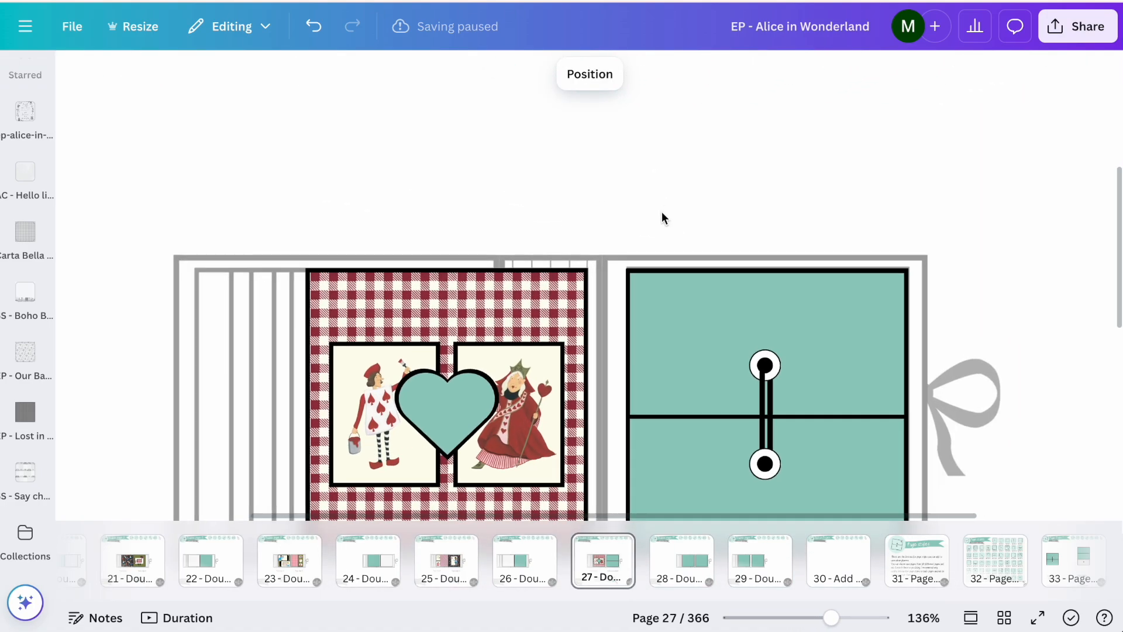
# Recolour the teal heart on Basic page 5 olive green #999567, sampled from the Queen of Hearts image.
pyautogui.click(417, 346)
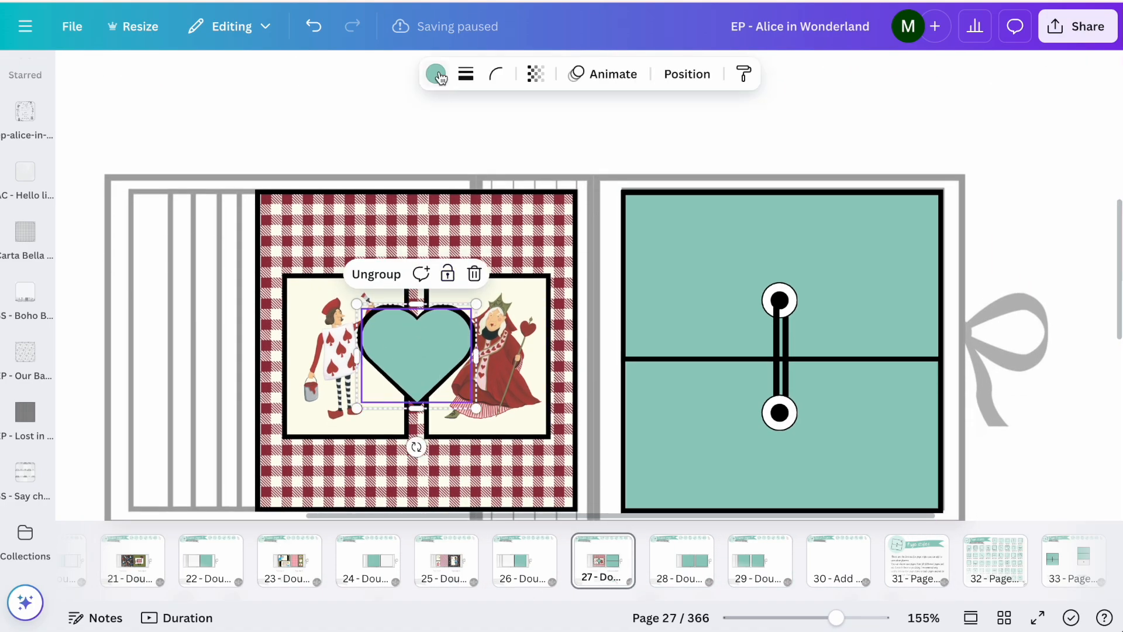
pyautogui.click(435, 75)
pyautogui.click(322, 301)
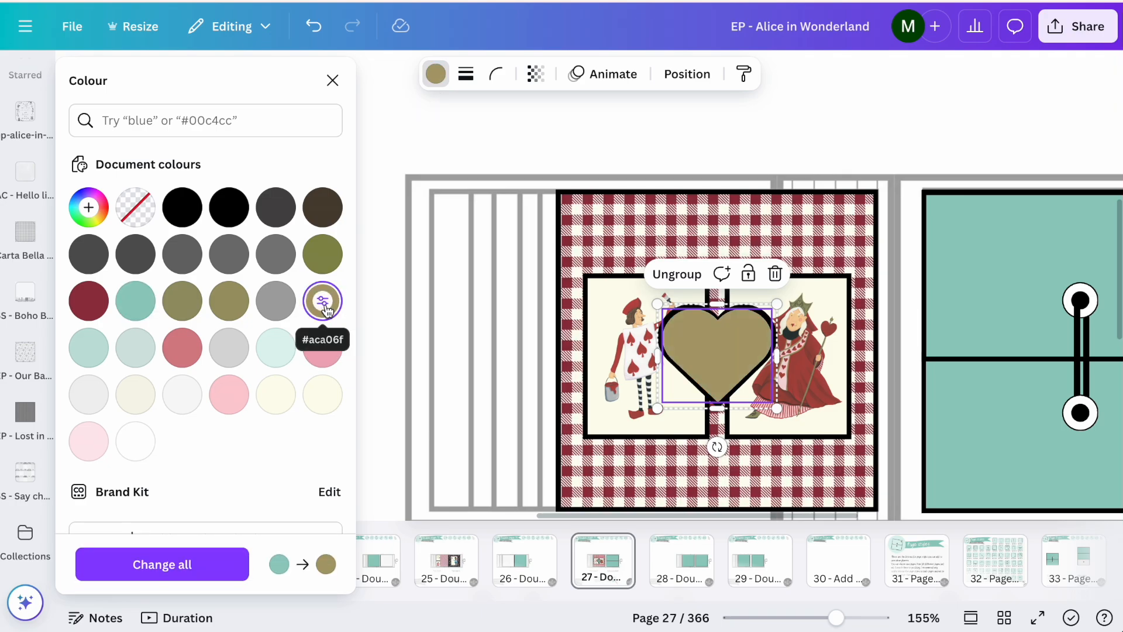
pyautogui.click(89, 207)
pyautogui.click(299, 421)
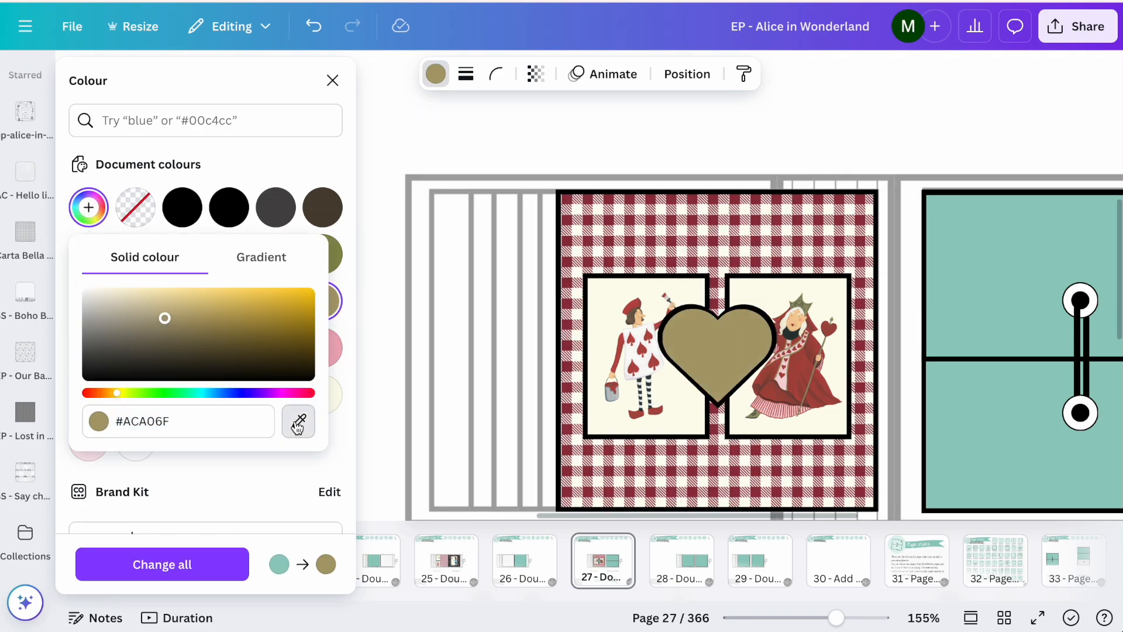
pyautogui.click(807, 310)
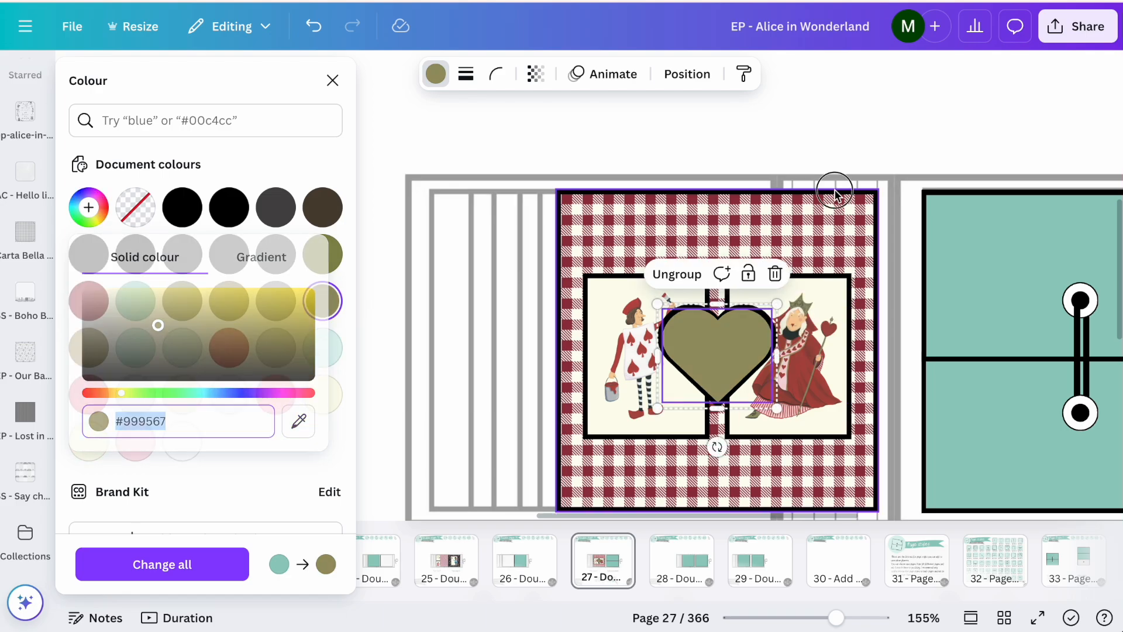
pyautogui.click(834, 188)
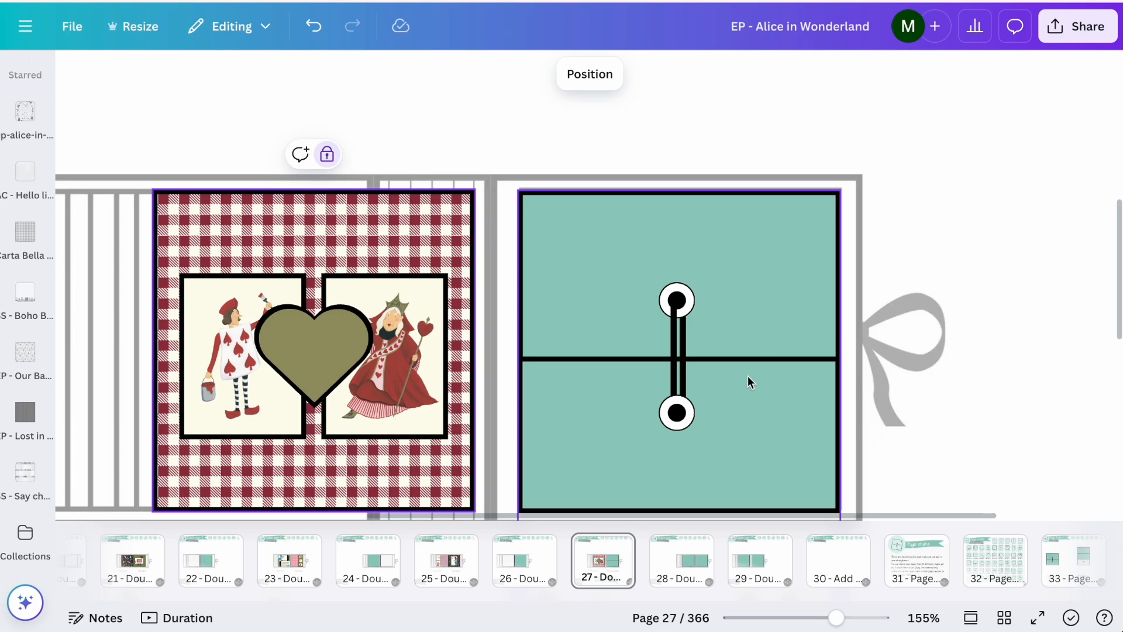
# Paste the olive gingham paper and fill the upper panel of Back cover inside with it.
pyautogui.scroll(-5, 747, 375)
pyautogui.hotkey('ctrl', 'v')
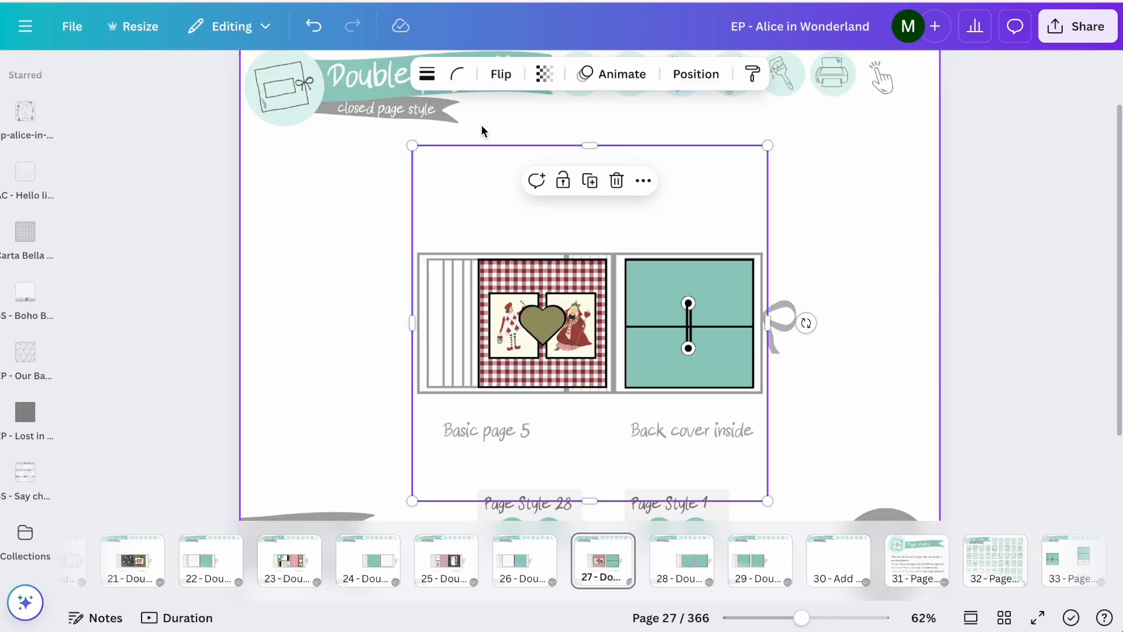
pyautogui.hotkey('ctrl', 'v')
pyautogui.moveTo(474, 177); pyautogui.dragTo(712, 292)
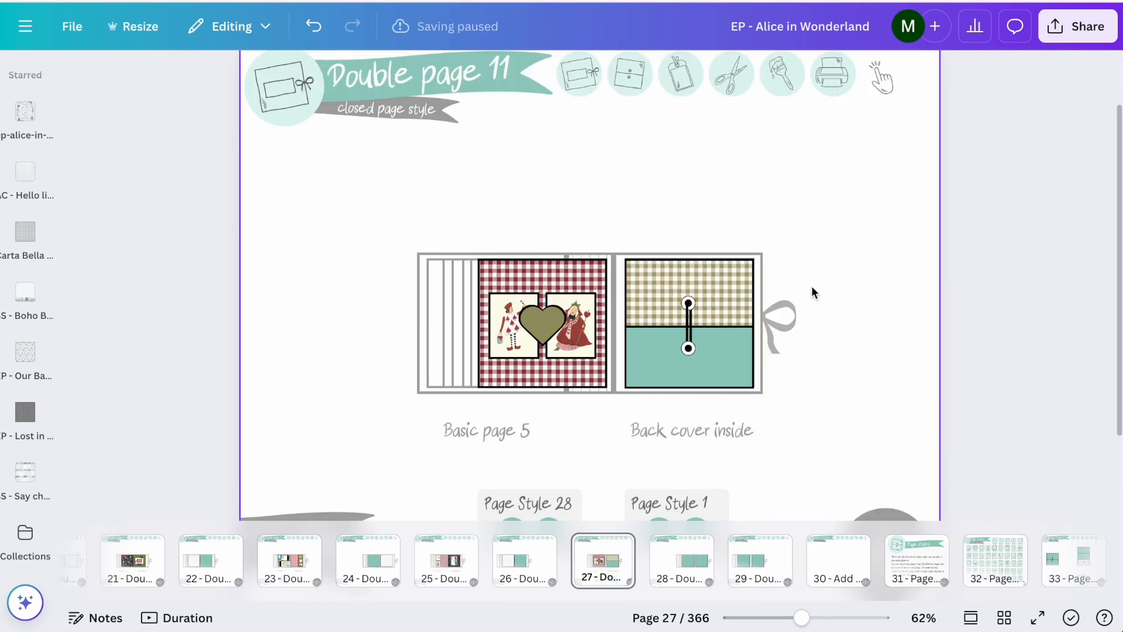
pyautogui.scroll(5, 809, 287)
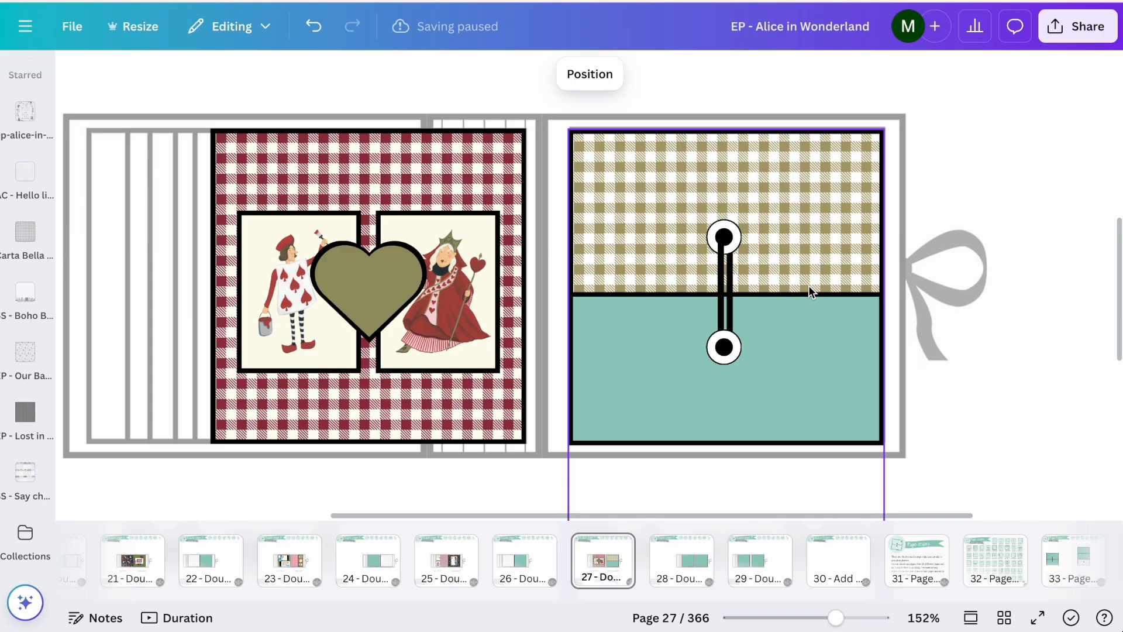
# Fill the lower panel of Back cover inside with the red floral paper from the ep-alice-wonderland-Paper folder.
pyautogui.click(797, 387)
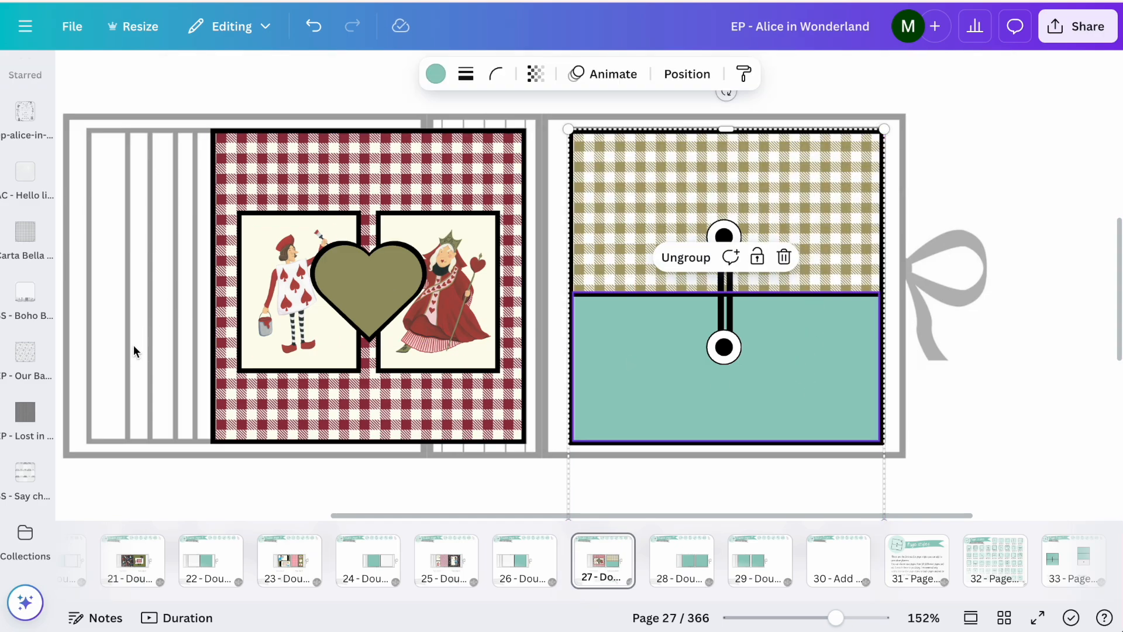
pyautogui.click(26, 173)
pyautogui.scroll(3, 29, 187)
pyautogui.click(32, 201)
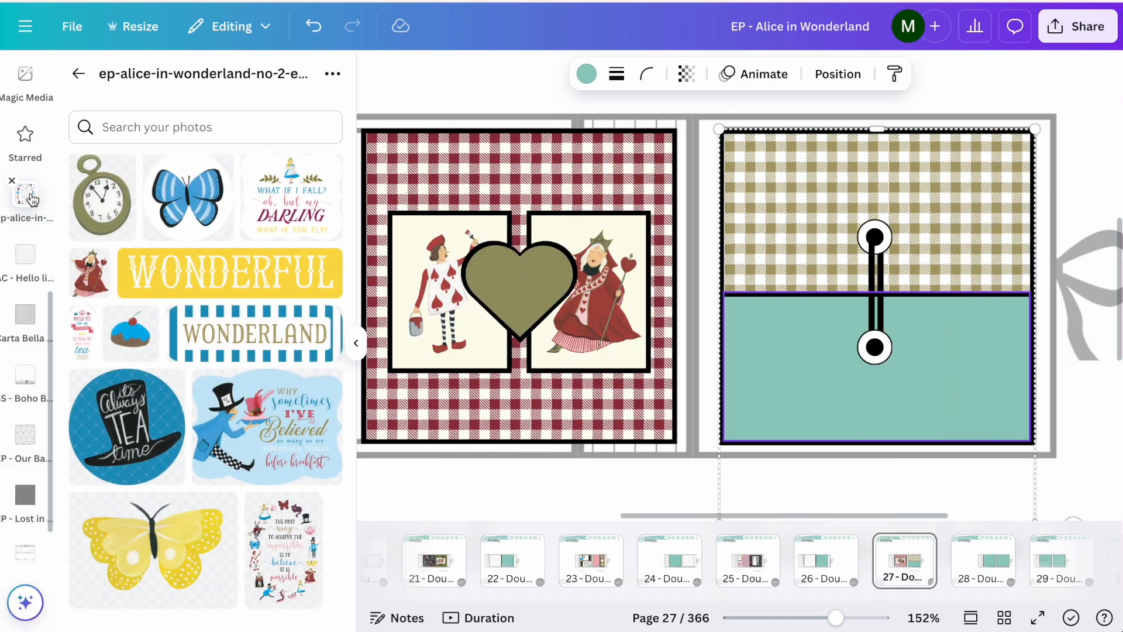
pyautogui.click(79, 74)
pyautogui.click(146, 130)
pyautogui.scroll(-5, 209, 373)
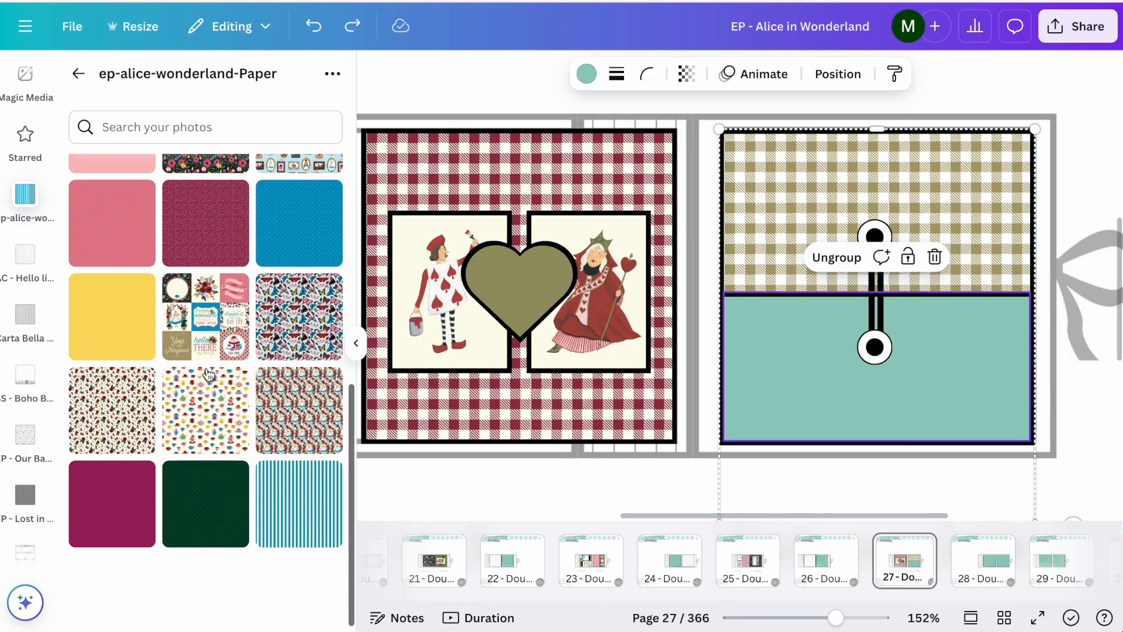
pyautogui.scroll(7, 128, 413)
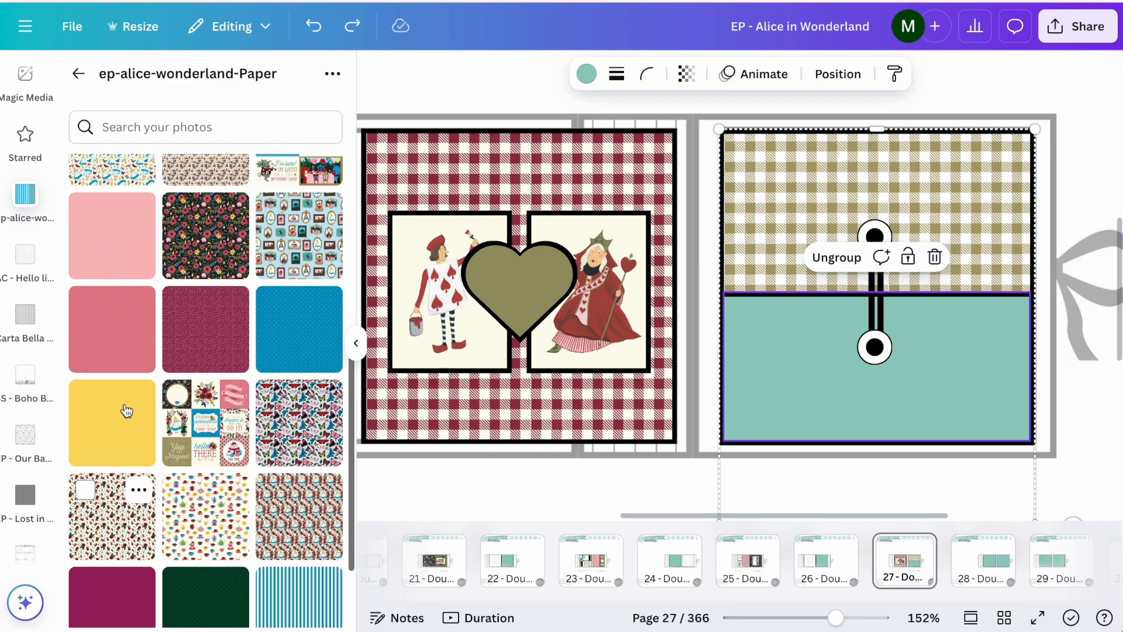
pyautogui.moveTo(102, 225); pyautogui.dragTo(780, 374)
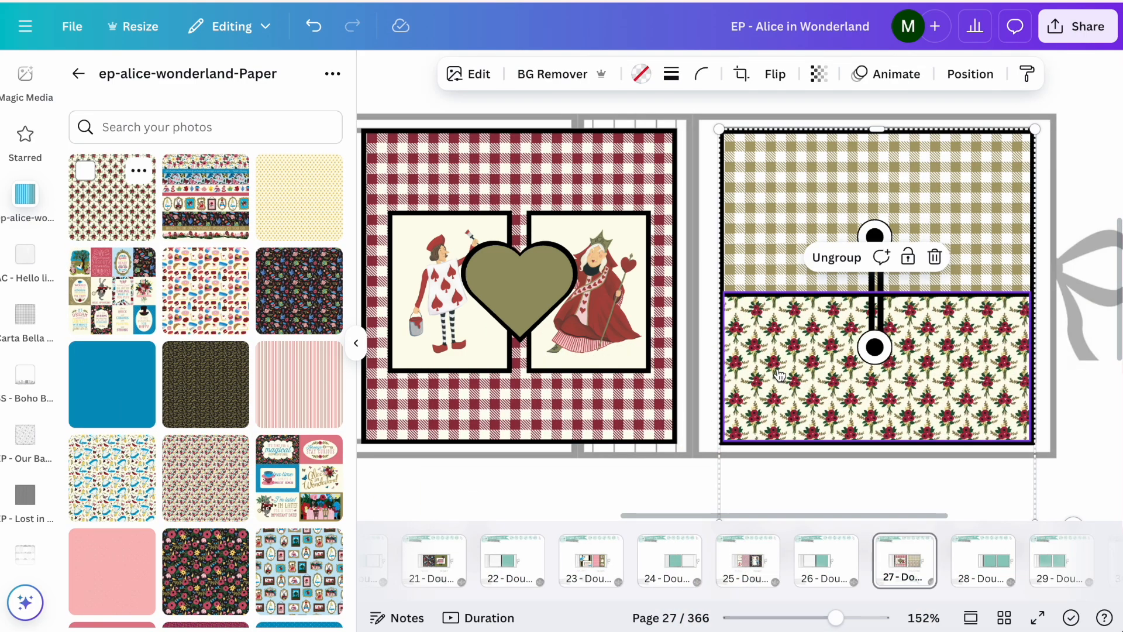
pyautogui.click(628, 502)
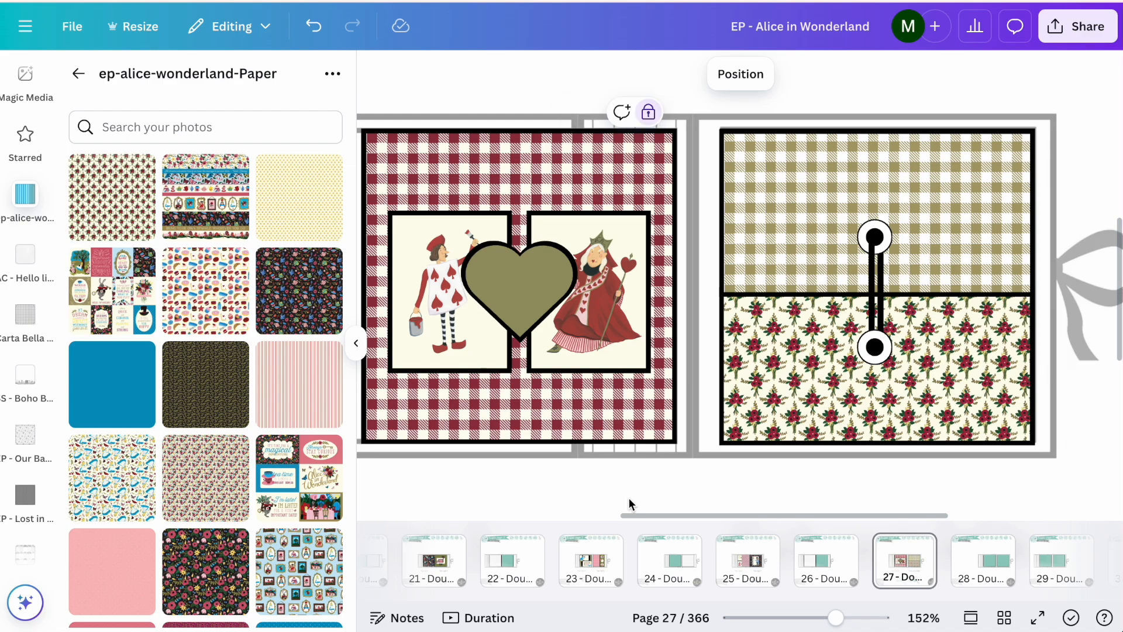
# Replace the floral paper in the lower back cover panel with solid dark red #933142.
pyautogui.scroll(-1, 237, 203)
pyautogui.scroll(1, 237, 203)
pyautogui.click(773, 322)
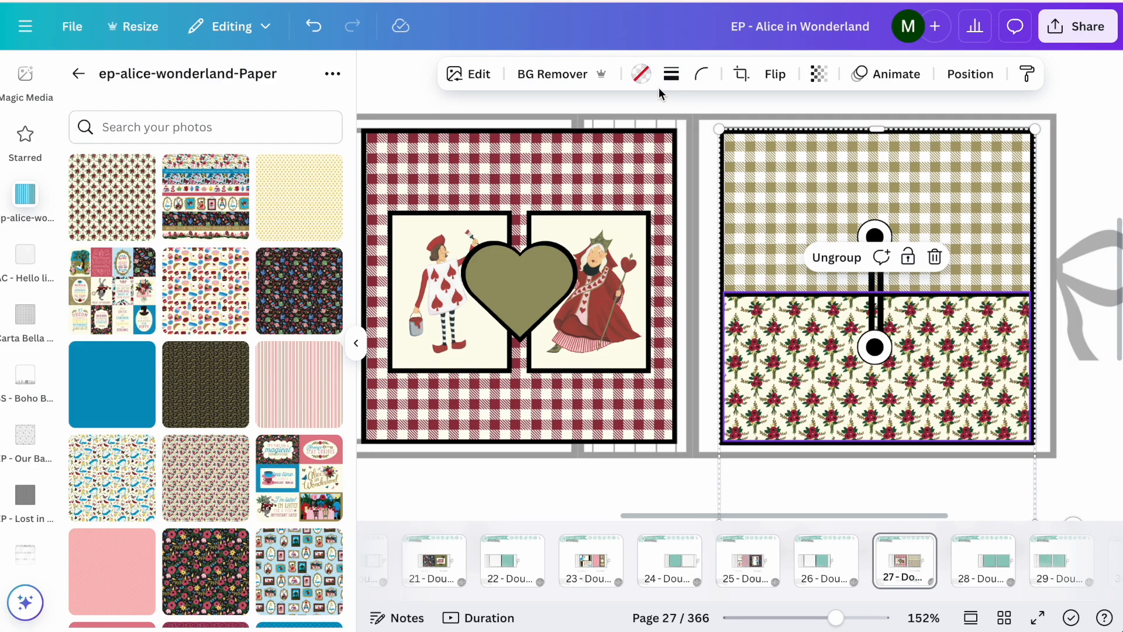
pyautogui.click(641, 73)
pyautogui.click(104, 307)
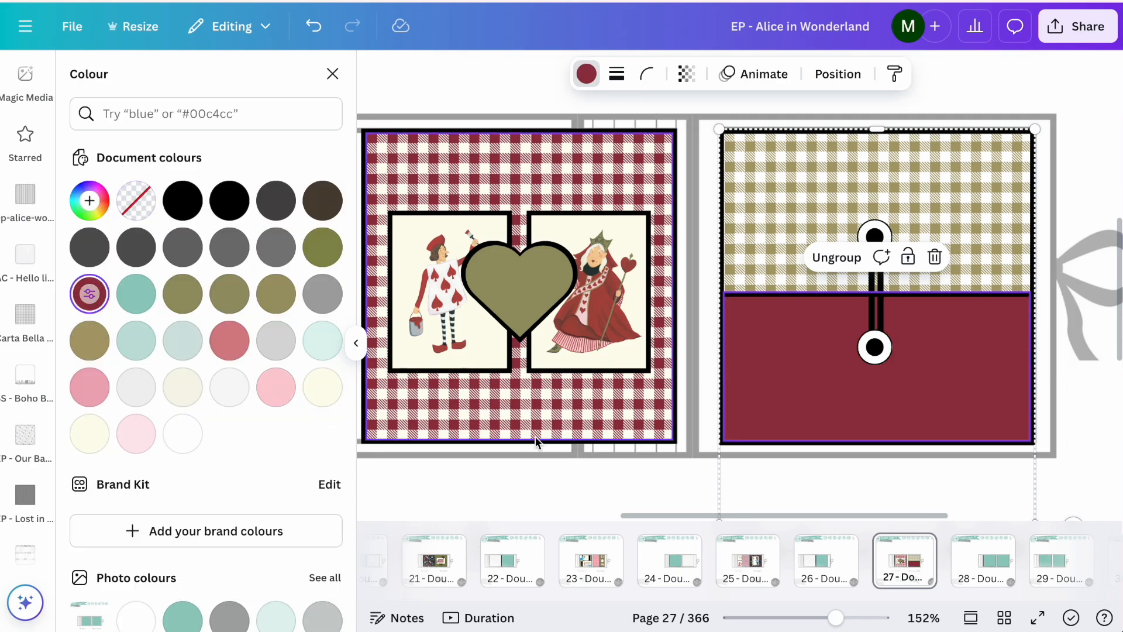
pyautogui.click(556, 502)
# Recolour the lower back cover panel brick red #AB4841, sampled from the Queen of Hearts' dress.
pyautogui.click(763, 367)
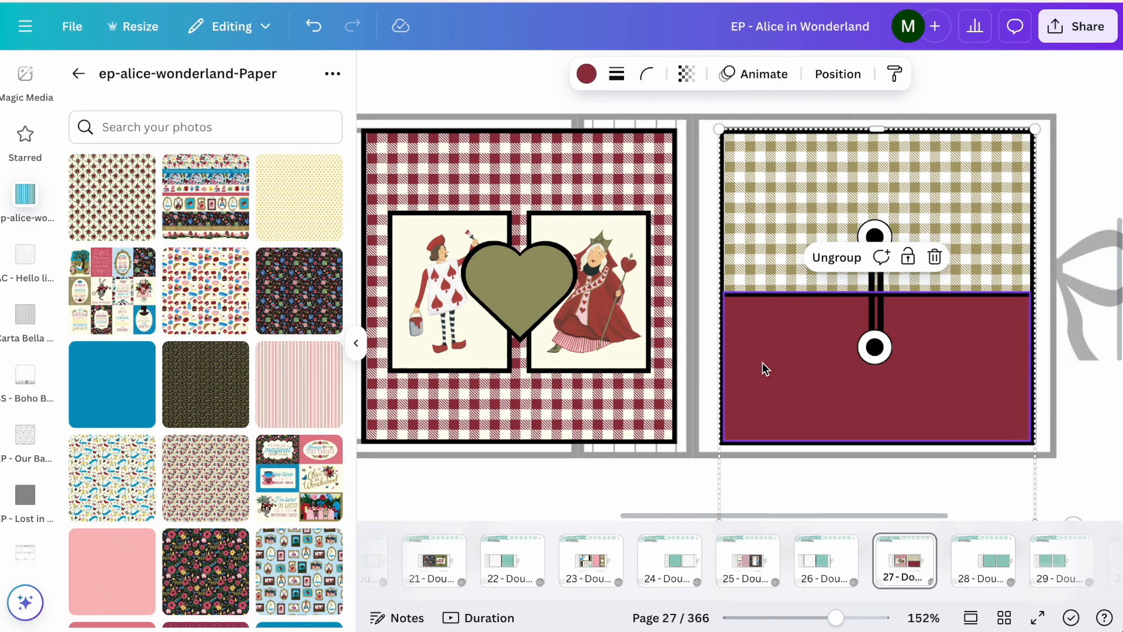
pyautogui.click(586, 74)
pyautogui.click(94, 198)
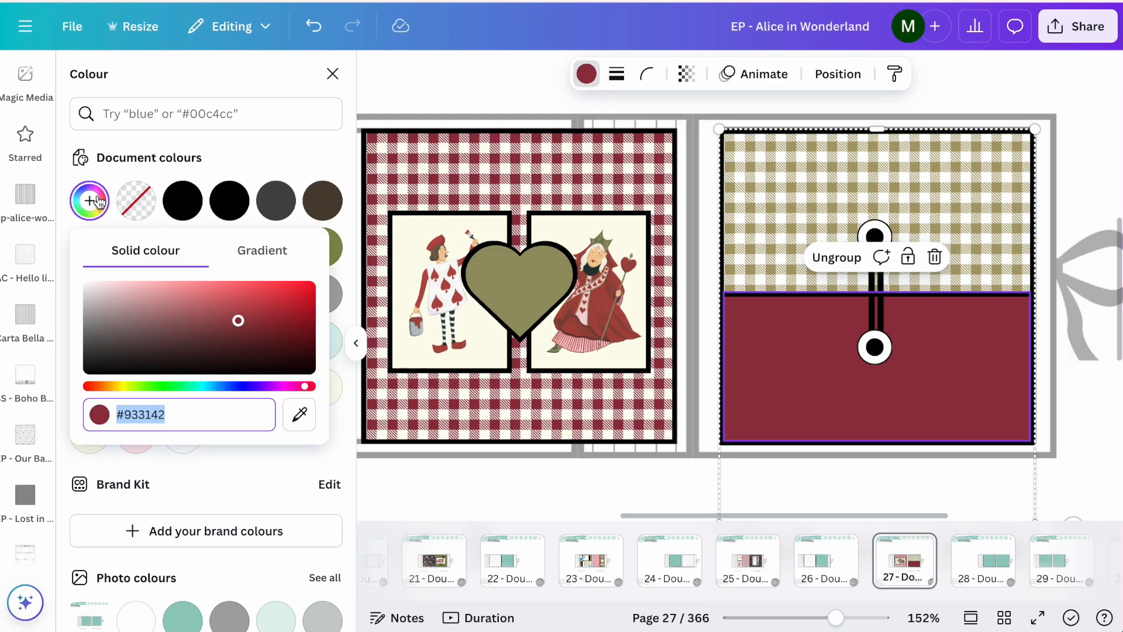
pyautogui.click(299, 414)
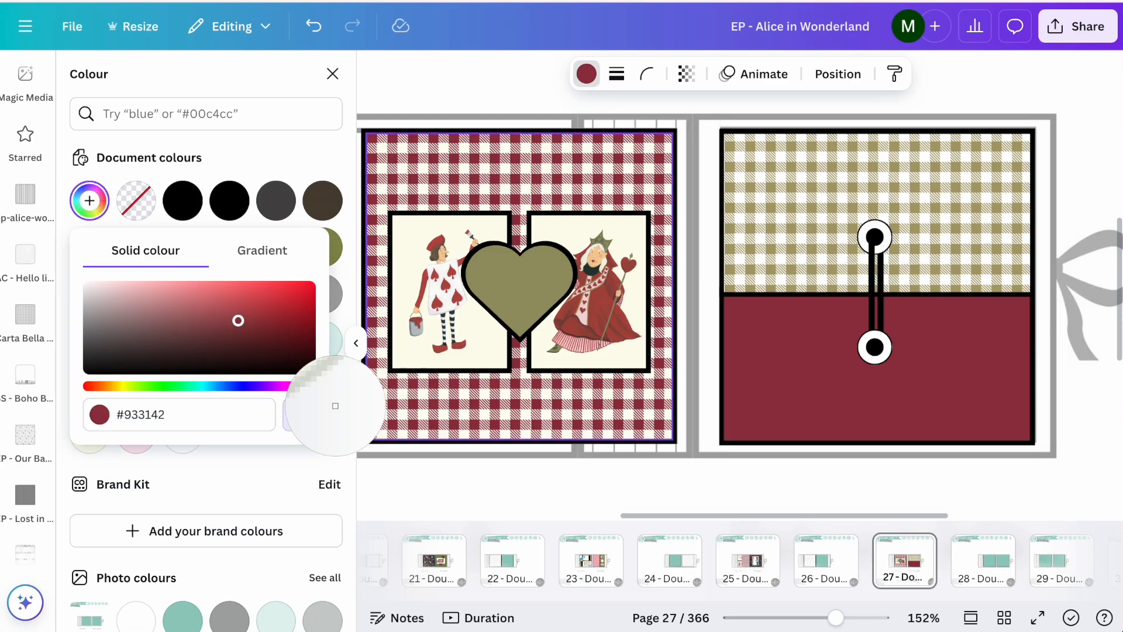
pyautogui.click(589, 324)
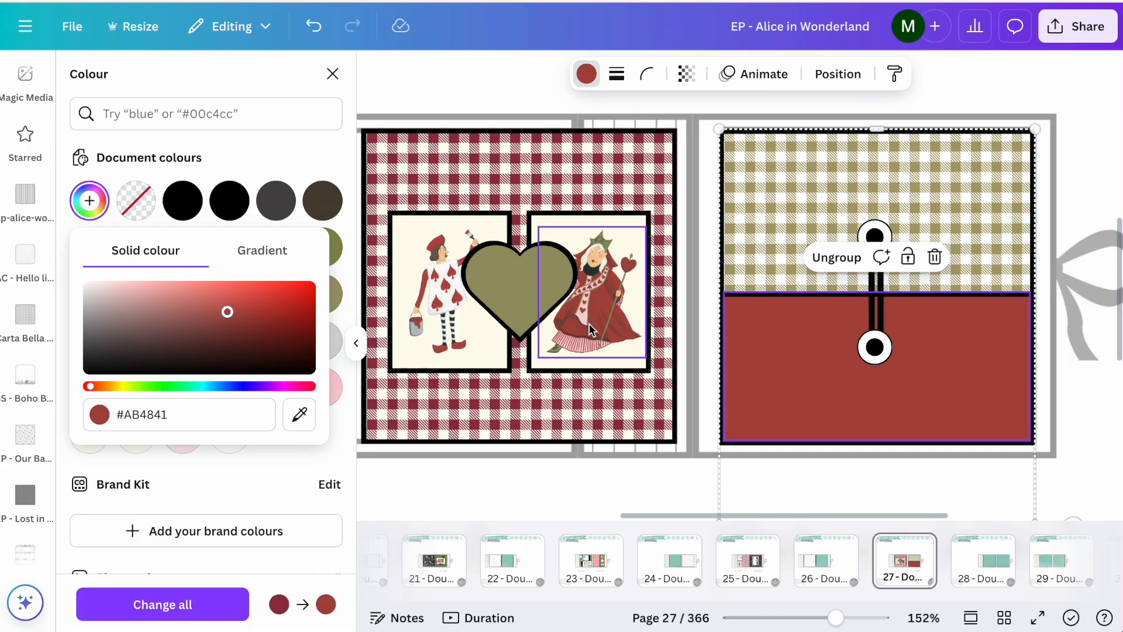
pyautogui.click(1091, 196)
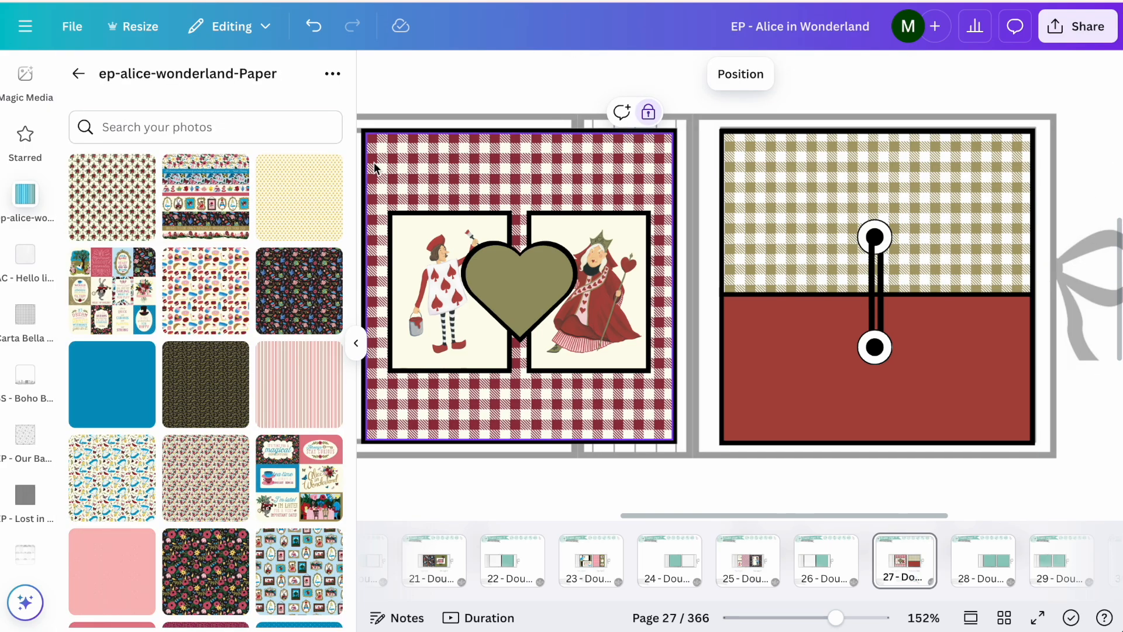
pyautogui.click(356, 344)
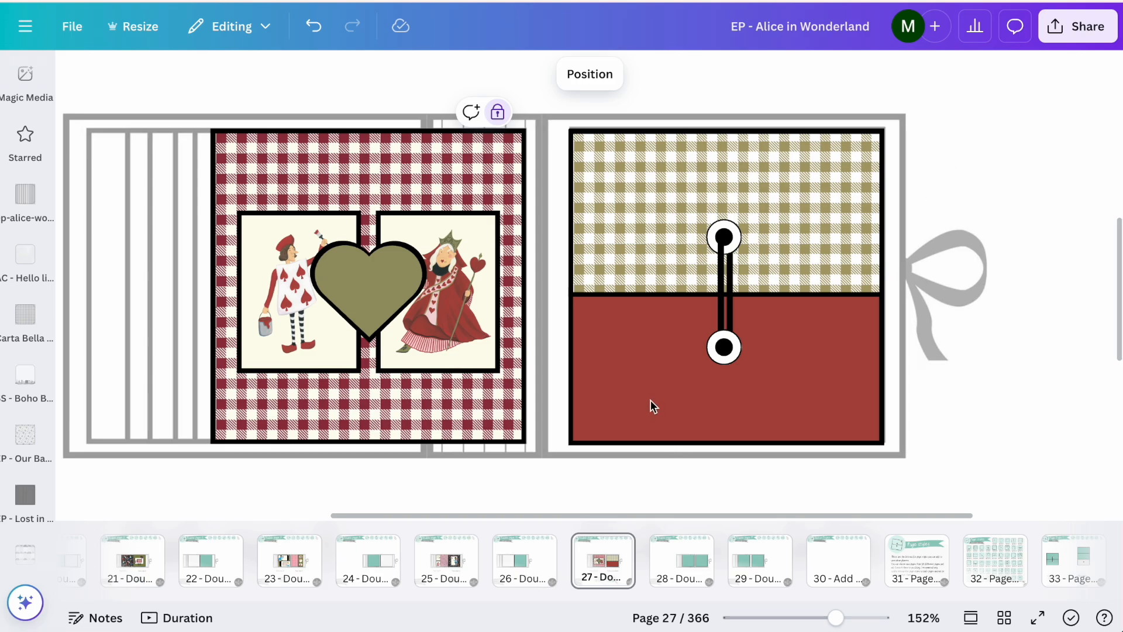
# Ungroup the back cover page style, duplicate the brick red lower panel and align the copy exactly over the original.
pyautogui.click(661, 358)
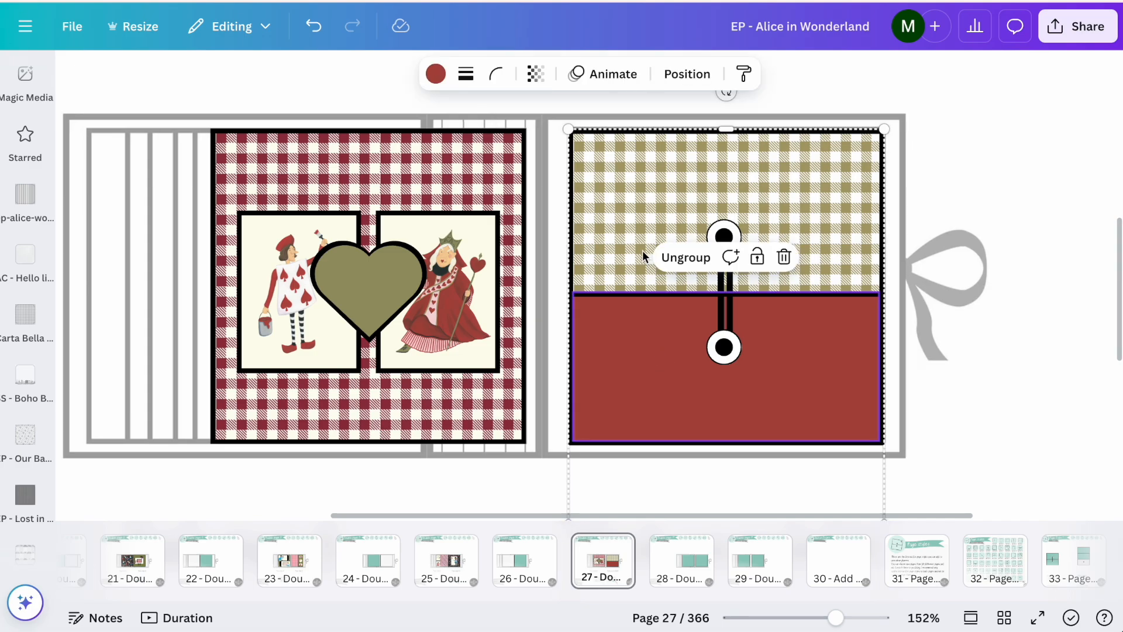
pyautogui.click(698, 257)
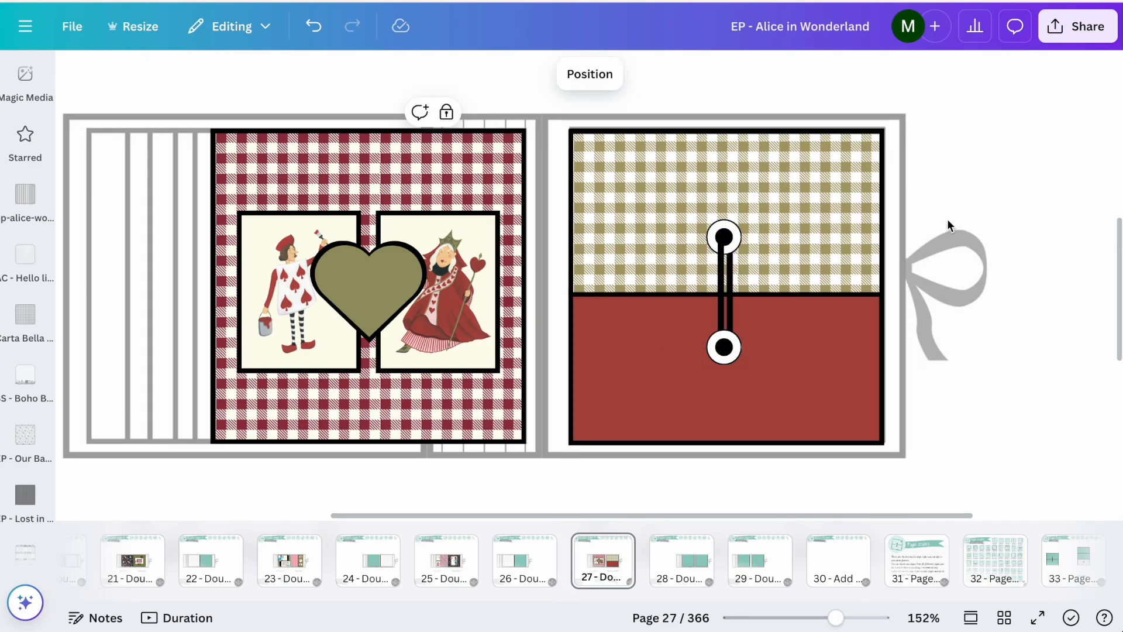
pyautogui.click(848, 327)
pyautogui.hotkey('ctrl', 'd')
pyautogui.moveTo(822, 367); pyautogui.dragTo(804, 349)
# Recolour the duplicated panel pale pink and shorten it to a narrow strip along the lower edge of the back cover.
pyautogui.click(436, 75)
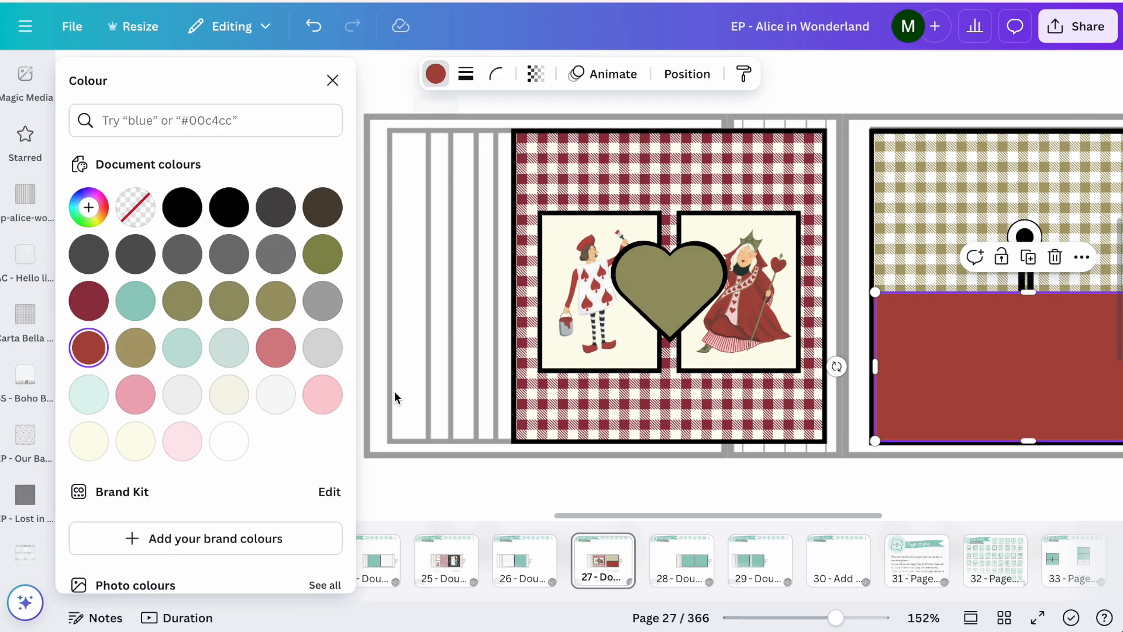
pyautogui.click(202, 443)
pyautogui.hscroll(5, 643, 351)
pyautogui.moveTo(844, 292); pyautogui.dragTo(846, 412)
pyautogui.click(983, 373)
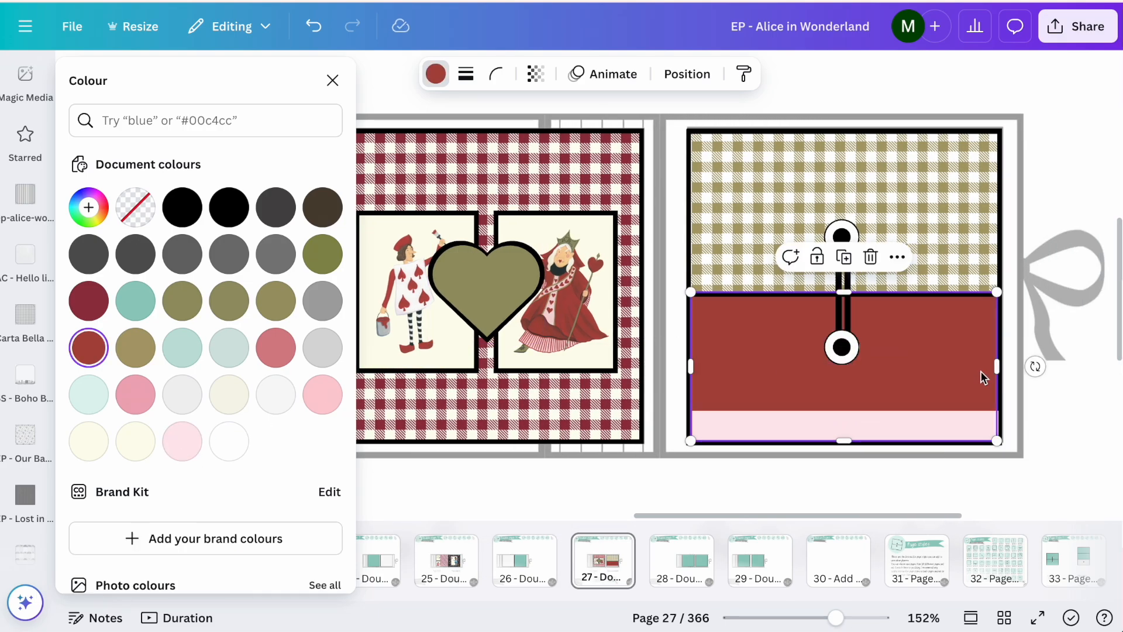
pyautogui.click(333, 80)
pyautogui.click(766, 434)
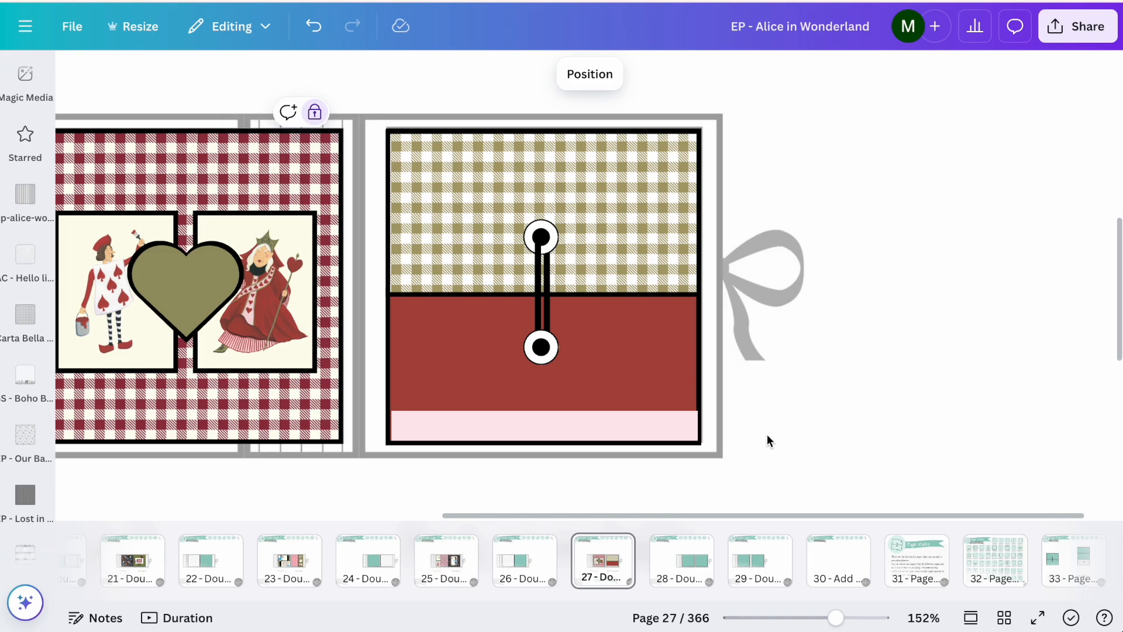
# Clear the HEARTS RED element search and open the full list of recently used graphics.
pyautogui.hscroll(-4, 767, 434)
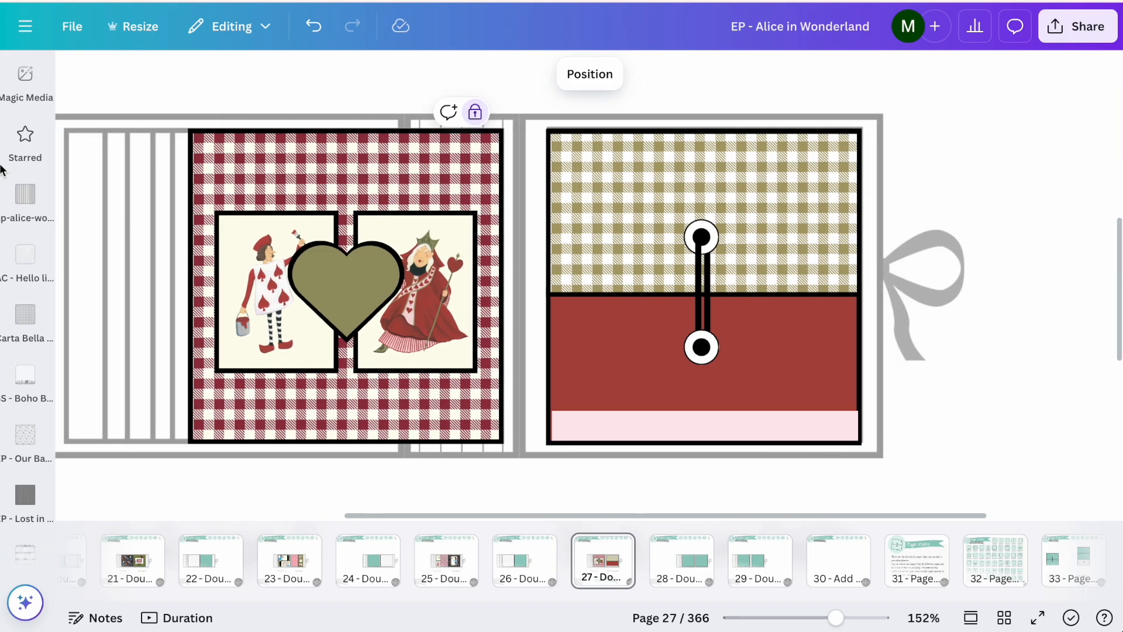
pyautogui.click(18, 149)
pyautogui.click(25, 140)
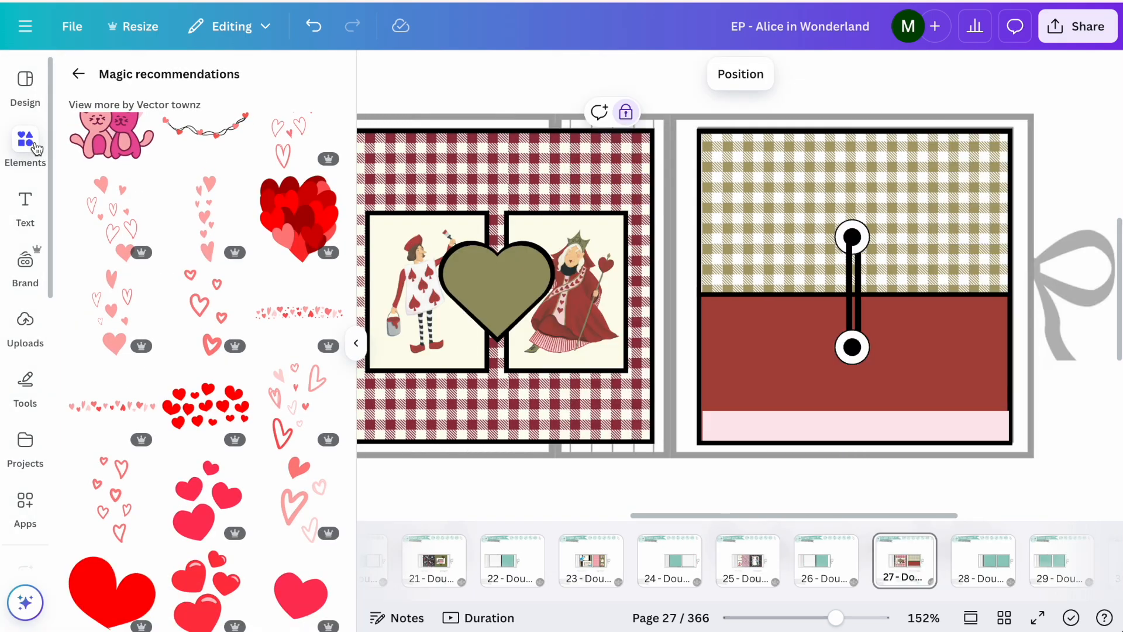
pyautogui.click(78, 73)
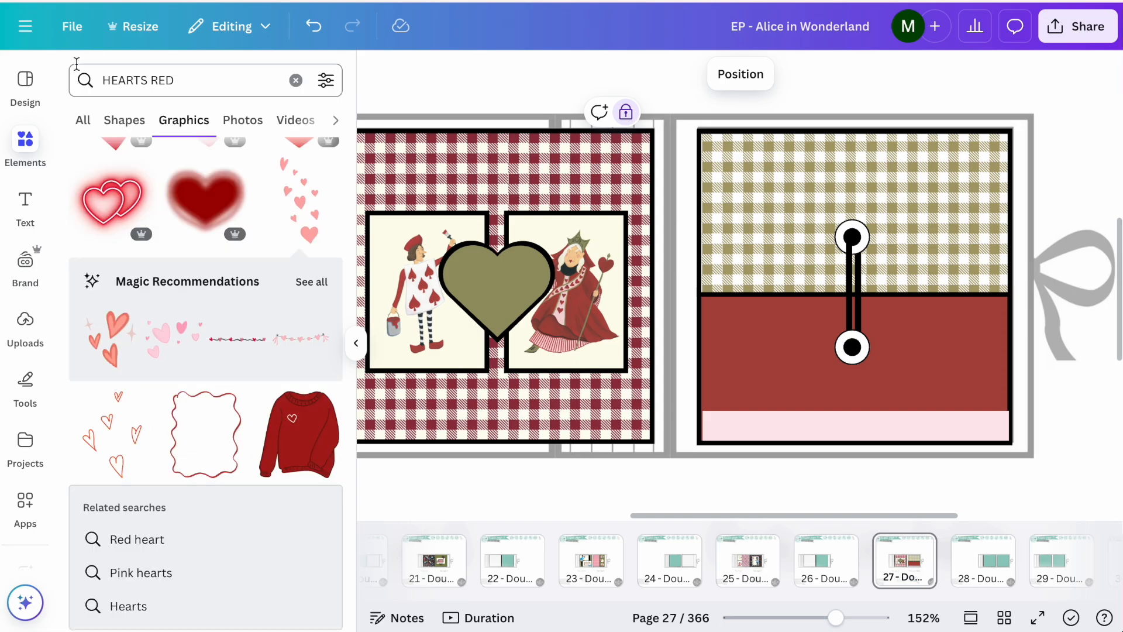
pyautogui.click(77, 65)
pyautogui.click(296, 81)
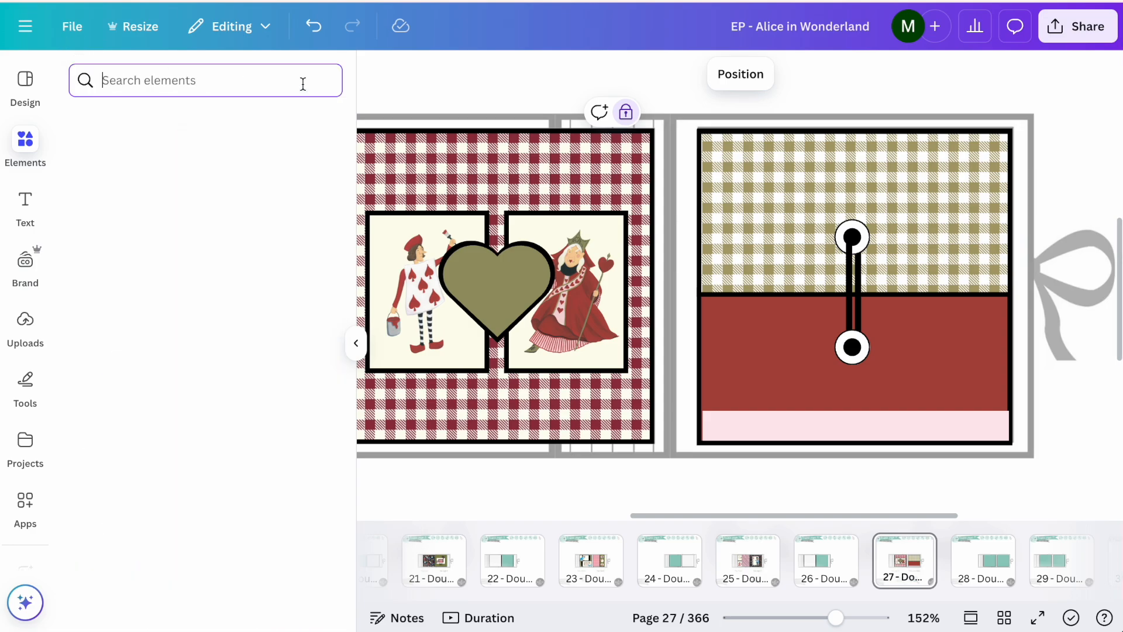
pyautogui.click(326, 378)
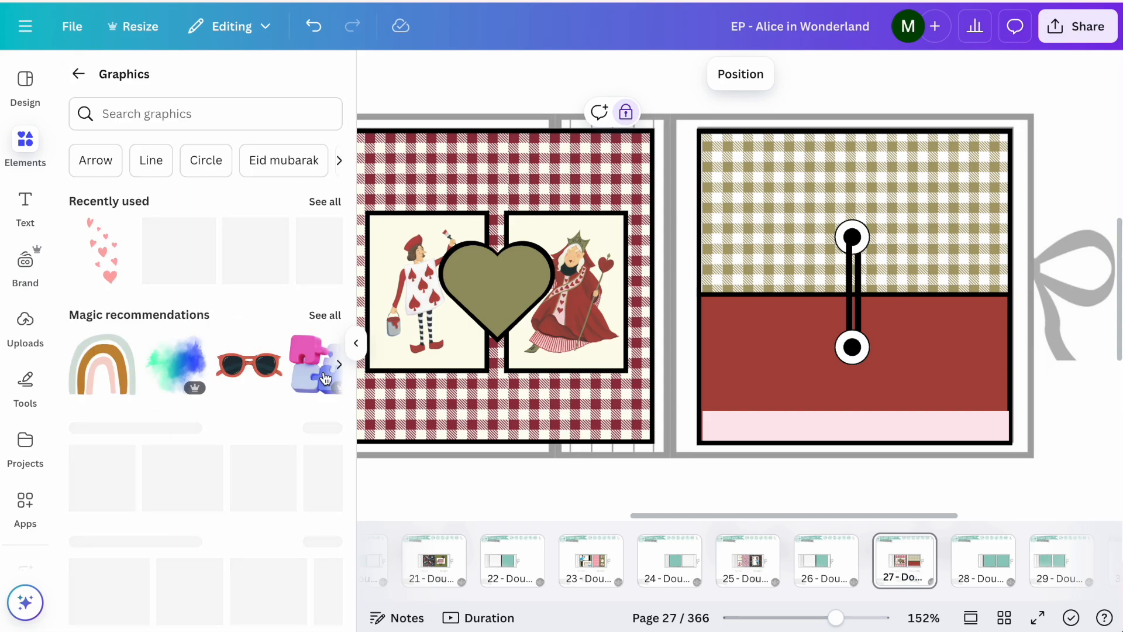
pyautogui.click(323, 202)
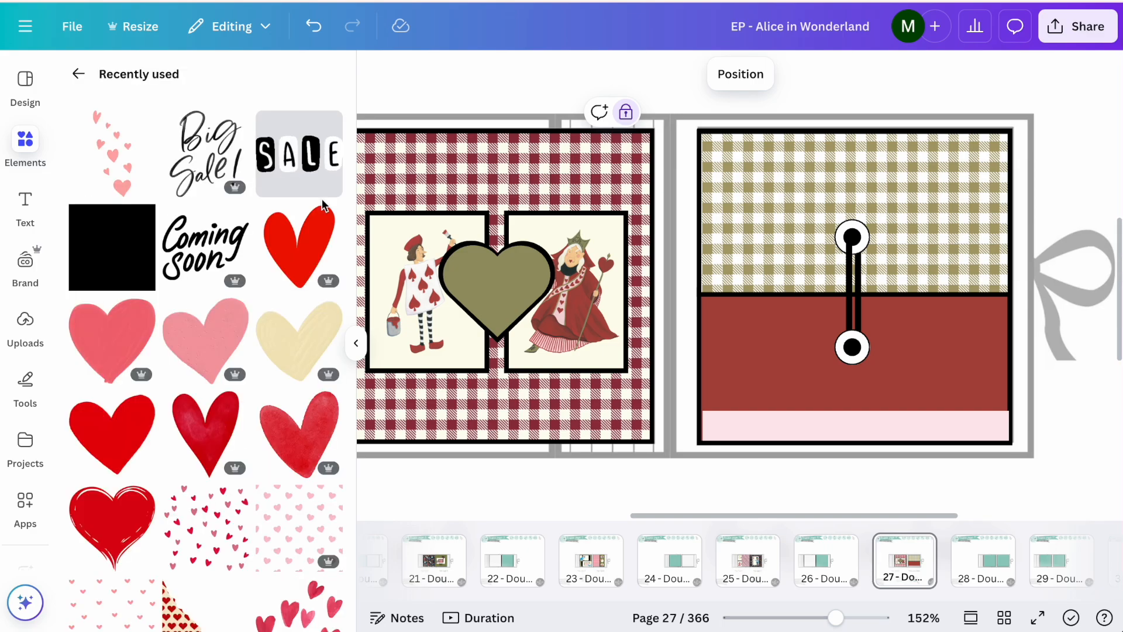
# Add the plain bright red heart graphic to the page and recolour it the same brick red as the lower back cover panel.
pyautogui.click(299, 249)
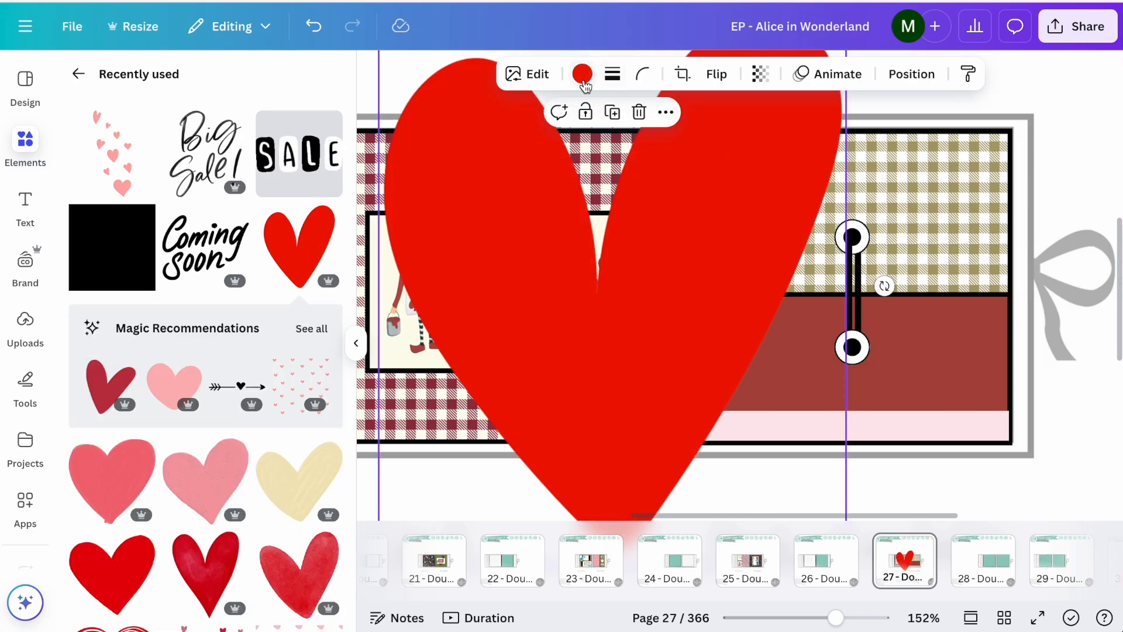
pyautogui.click(584, 77)
pyautogui.click(323, 293)
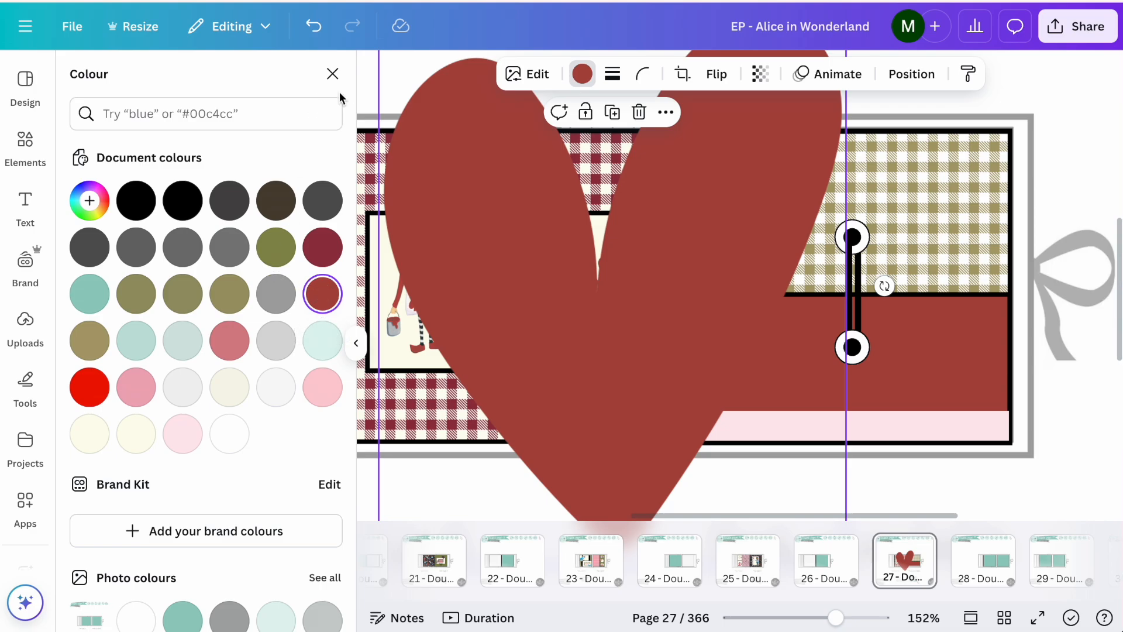
# Shrink the brick red heart to a tiny size and place it near the left end of the pale pink strip on the back cover.
pyautogui.click(332, 74)
pyautogui.scroll(-5, 367, 136)
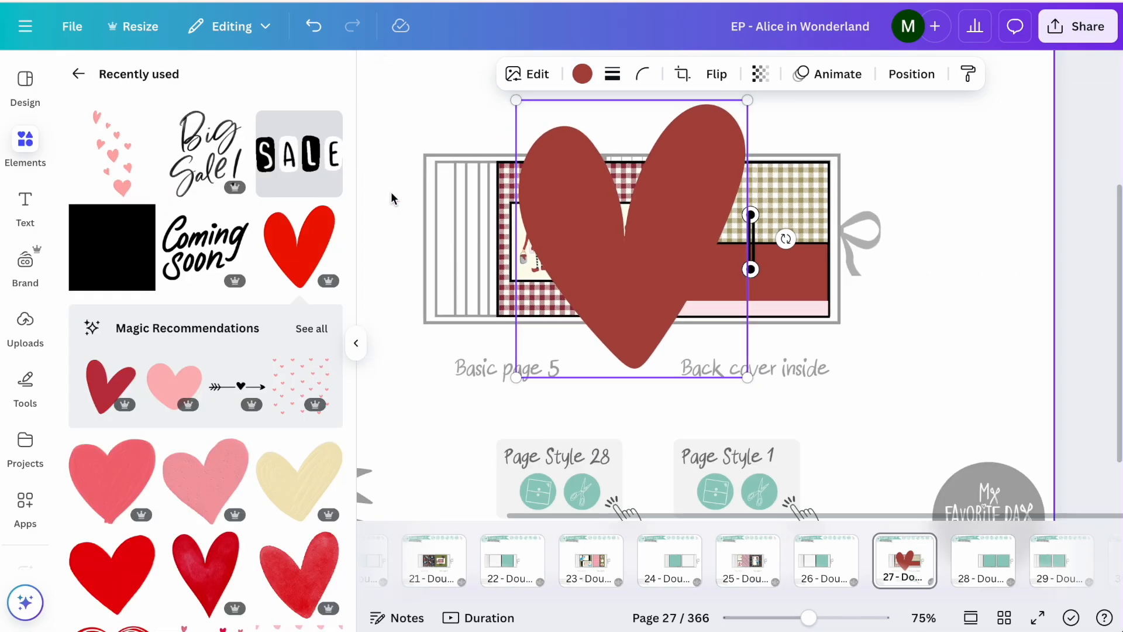
pyautogui.moveTo(565, 99); pyautogui.dragTo(742, 317)
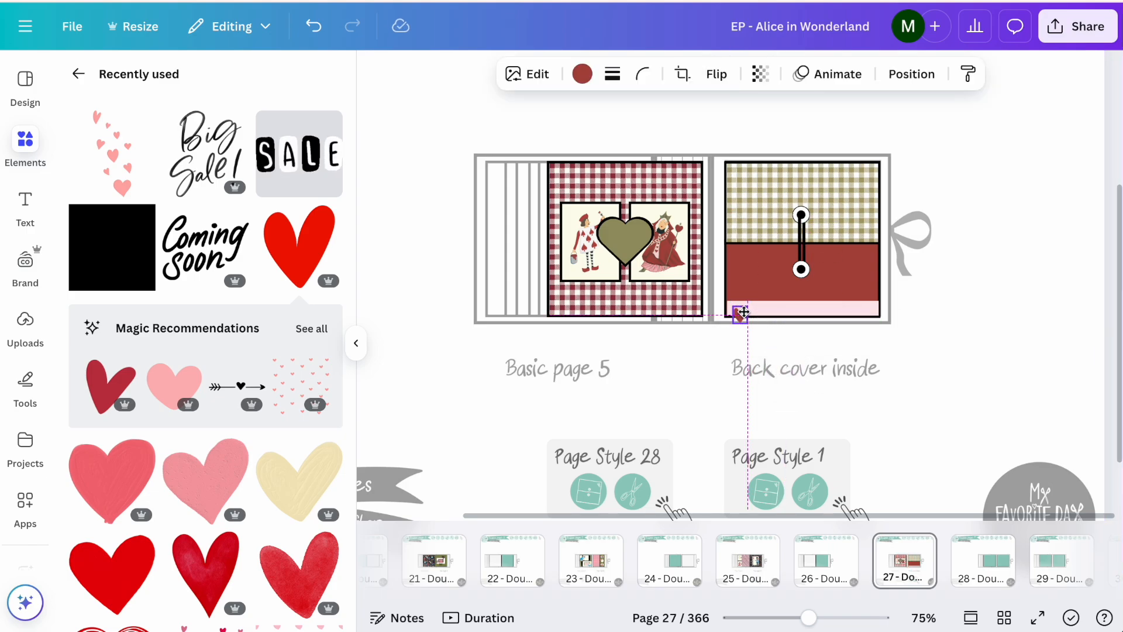
pyautogui.click(356, 344)
pyautogui.scroll(8, 707, 370)
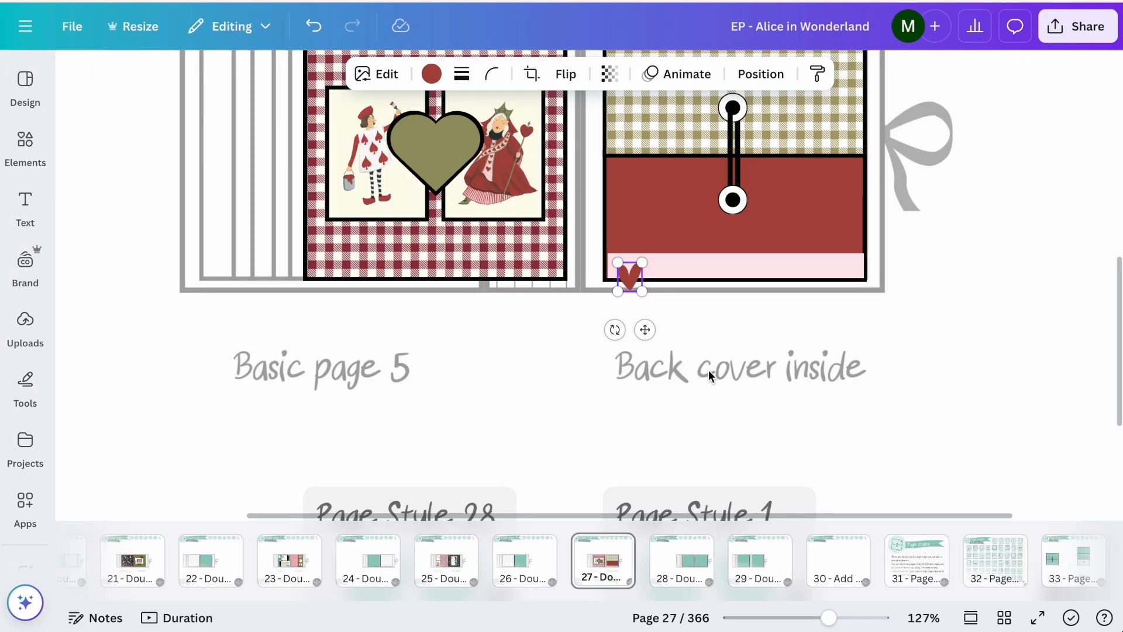
pyautogui.moveTo(609, 352); pyautogui.dragTo(533, 311)
pyautogui.click(538, 315)
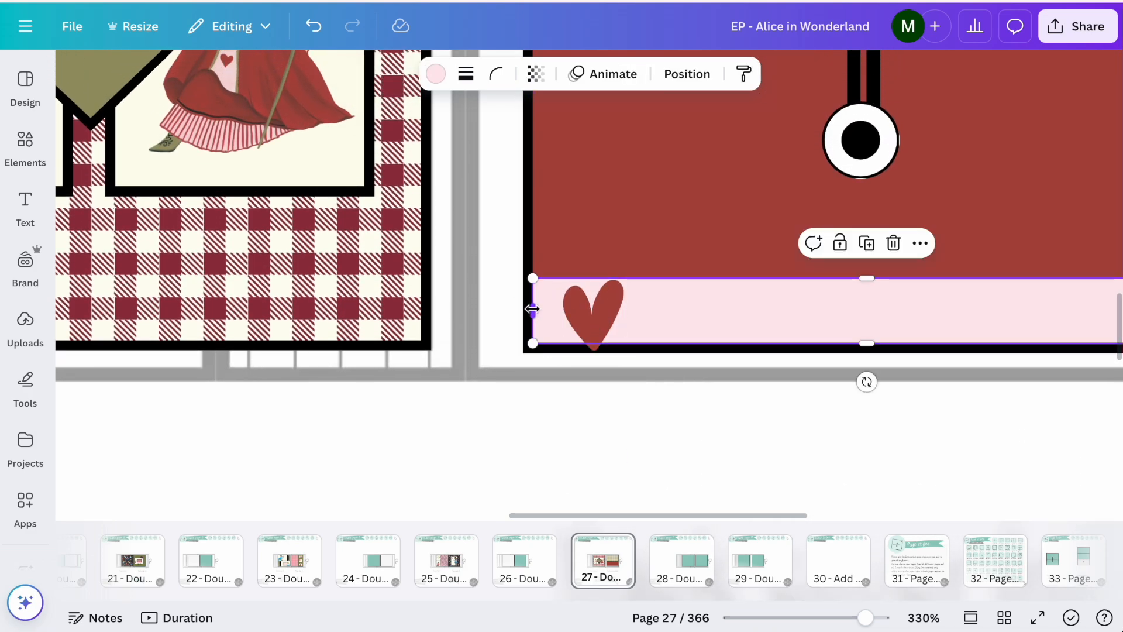
pyautogui.click(602, 295)
pyautogui.moveTo(624, 278); pyautogui.dragTo(602, 334)
# Give the pale pink strip a solid border with a weight of 2.
pyautogui.click(655, 306)
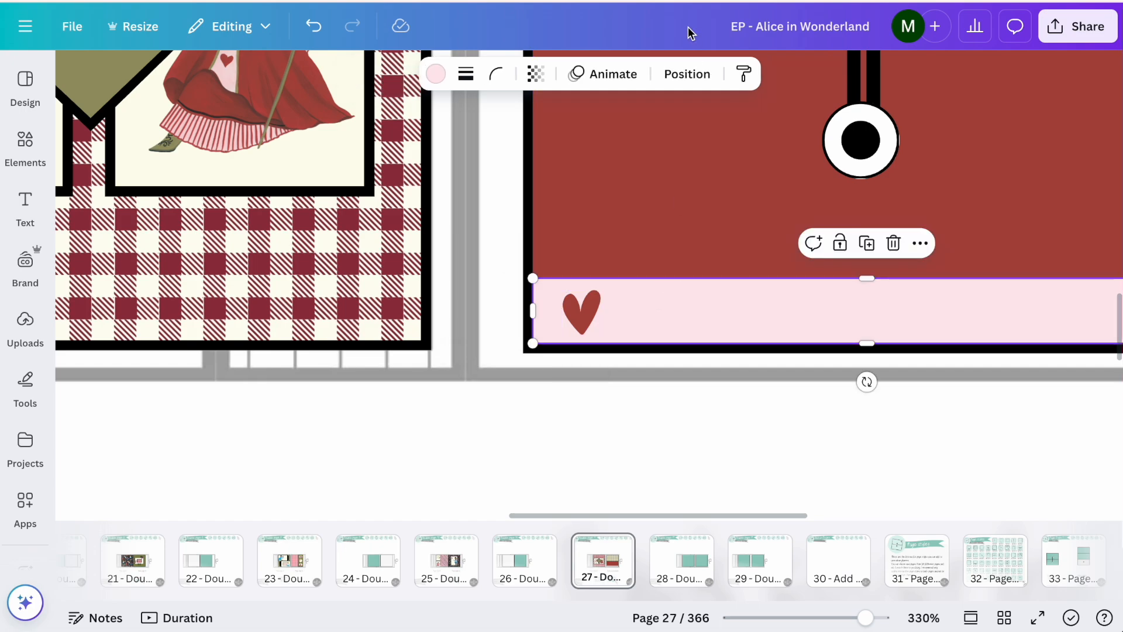
pyautogui.click(467, 74)
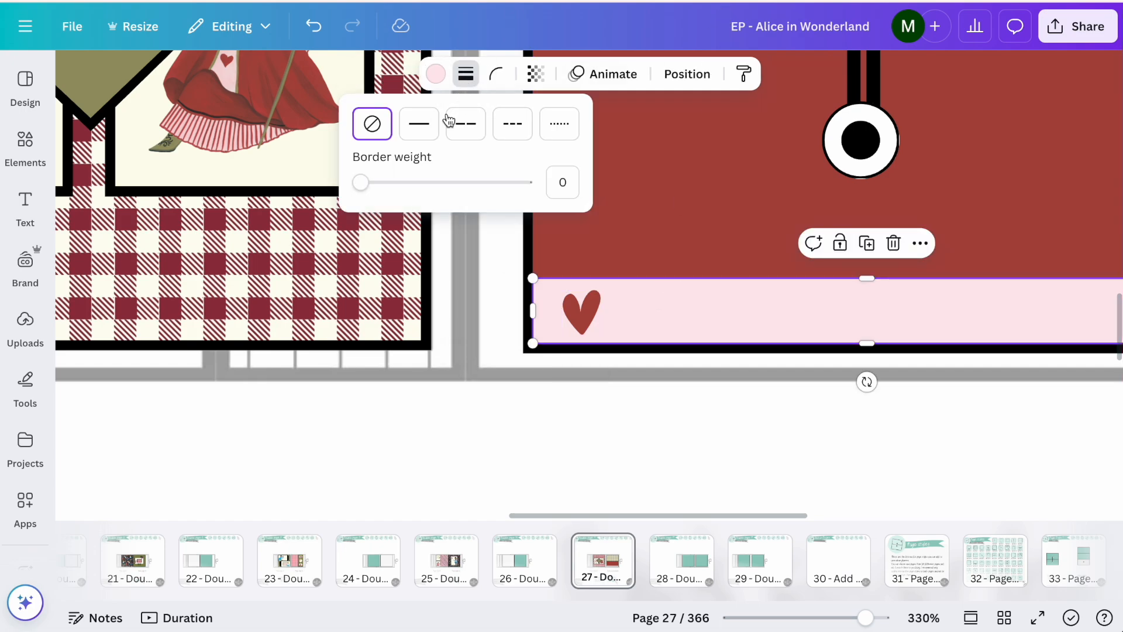
pyautogui.click(420, 130)
pyautogui.click(565, 181)
pyautogui.write('2')
pyautogui.press('Return')
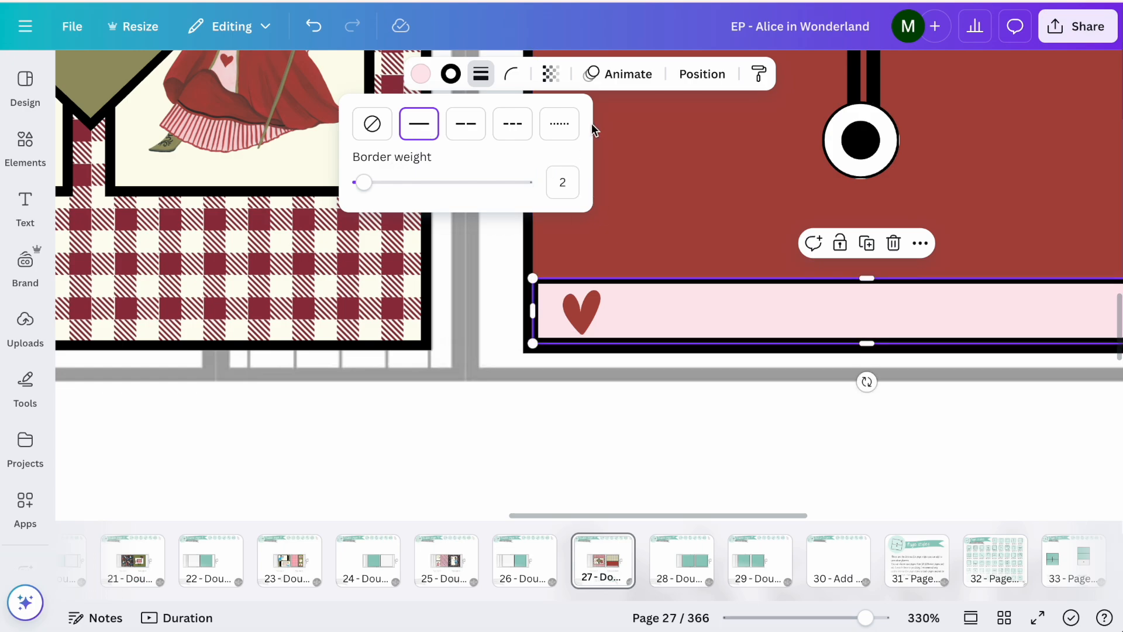
# Colour the pale pink strip's border olive green from the document colours.
pyautogui.click(450, 73)
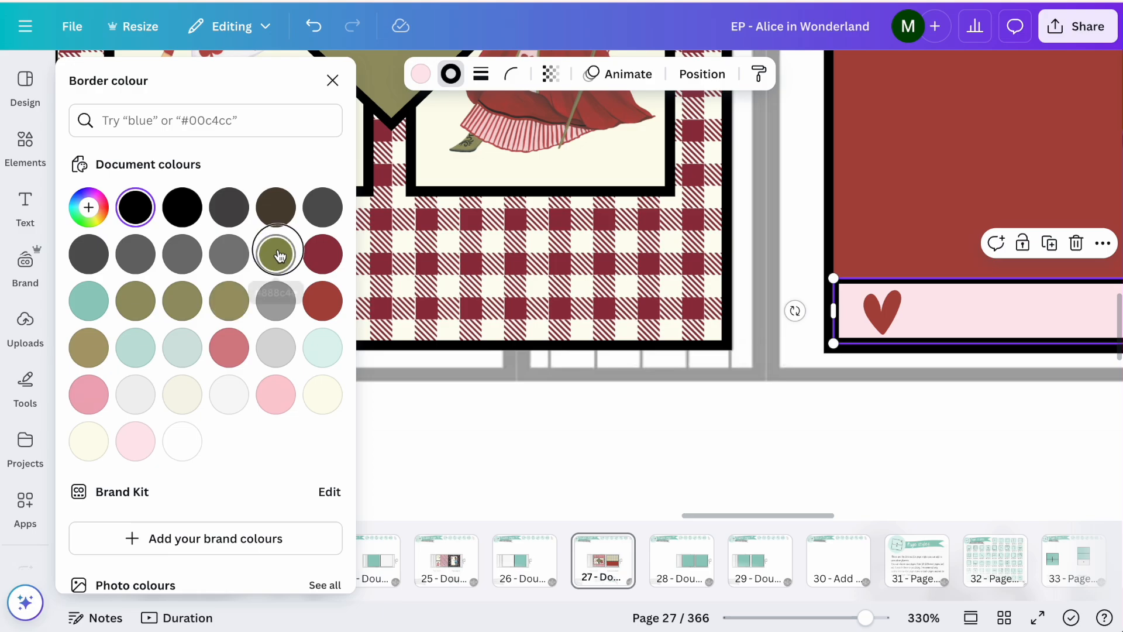
pyautogui.click(276, 254)
pyautogui.click(233, 303)
pyautogui.click(770, 463)
# Place a smaller copy of the brick red heart beside the first heart on the pale pink strip.
pyautogui.scroll(2, 770, 464)
pyautogui.scroll(-3, 775, 447)
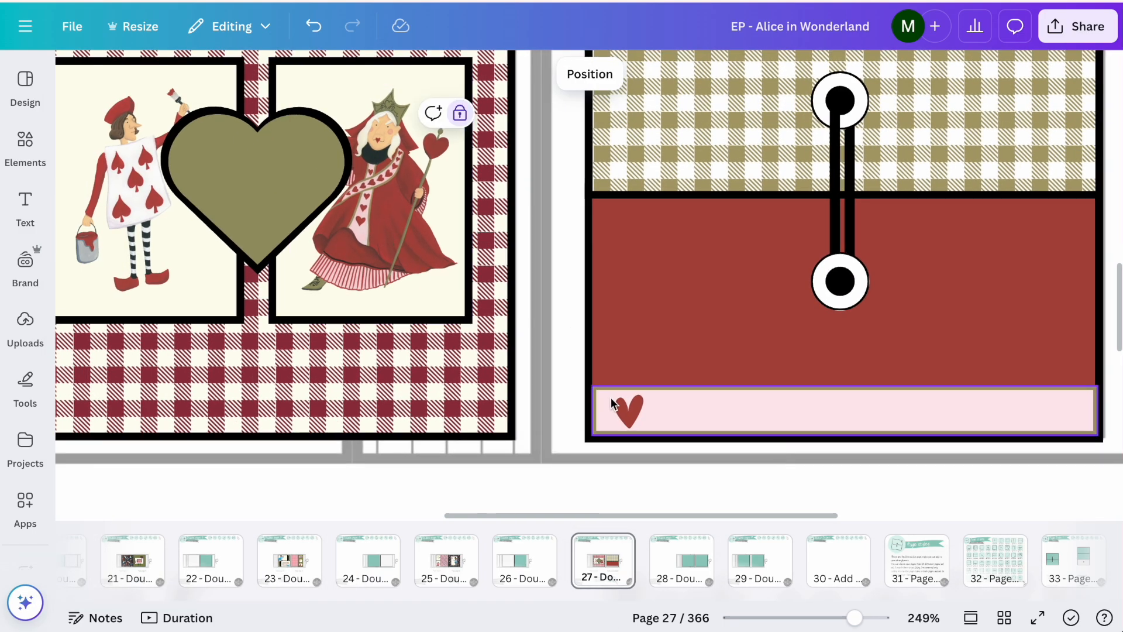
pyautogui.click(626, 411)
pyautogui.moveTo(623, 405); pyautogui.dragTo(671, 416)
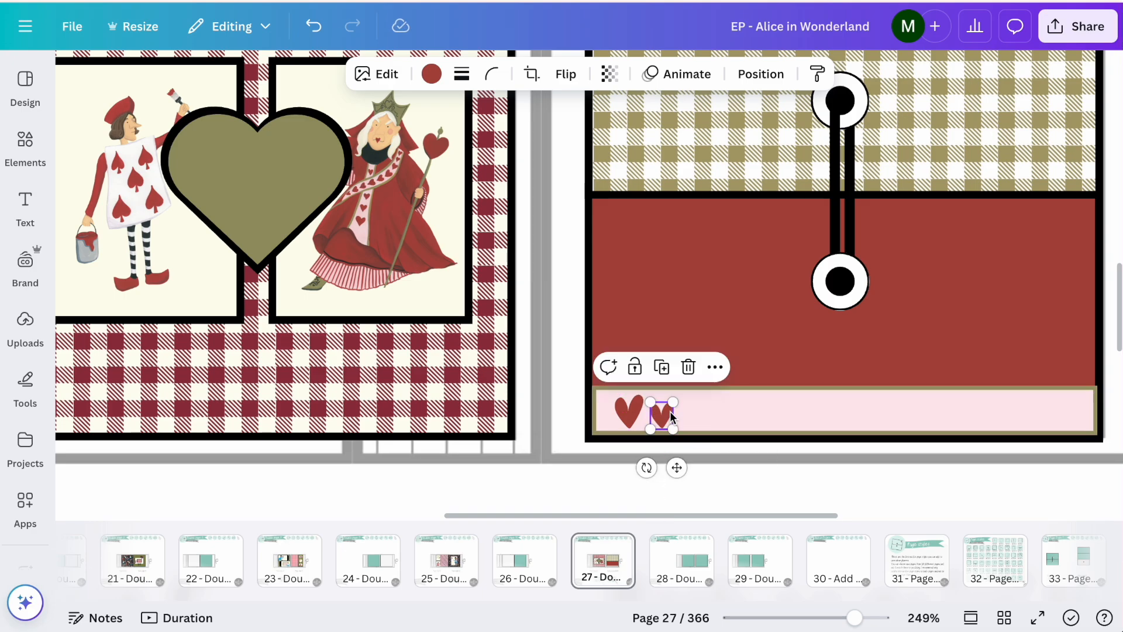
# Duplicate the large and small heart pair and line the copy up directly after the first pair on the strip.
pyautogui.keyDown('shift'); pyautogui.click(633, 413); pyautogui.keyUp('shift')
pyautogui.hotkey('ctrl', 'd')
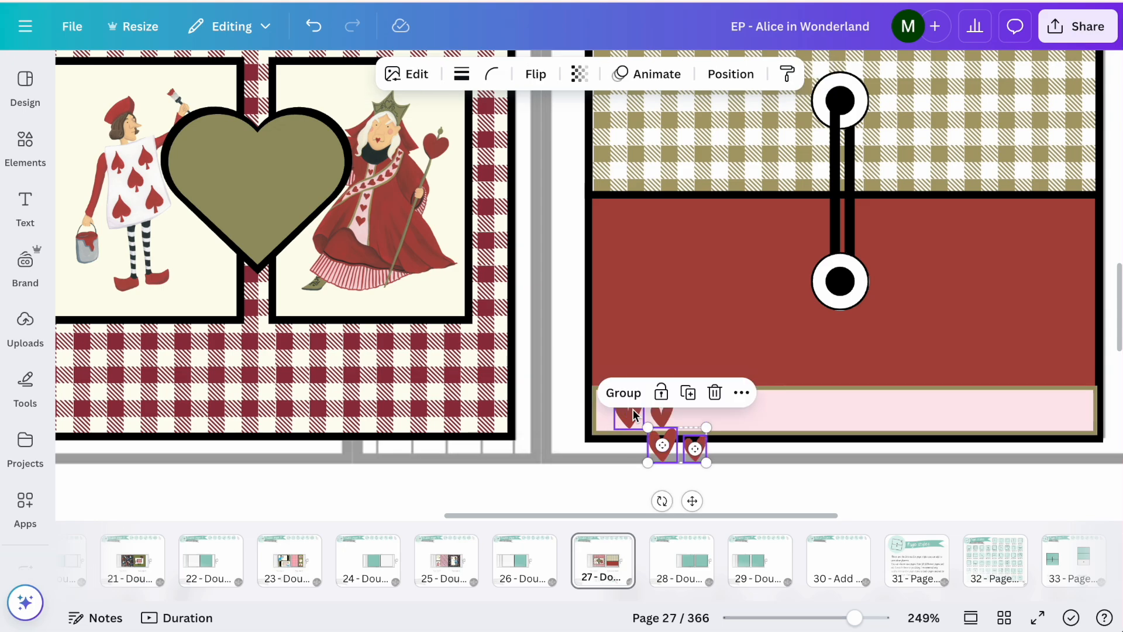
pyautogui.click(674, 455)
pyautogui.moveTo(675, 455); pyautogui.dragTo(705, 421)
pyautogui.click(759, 437)
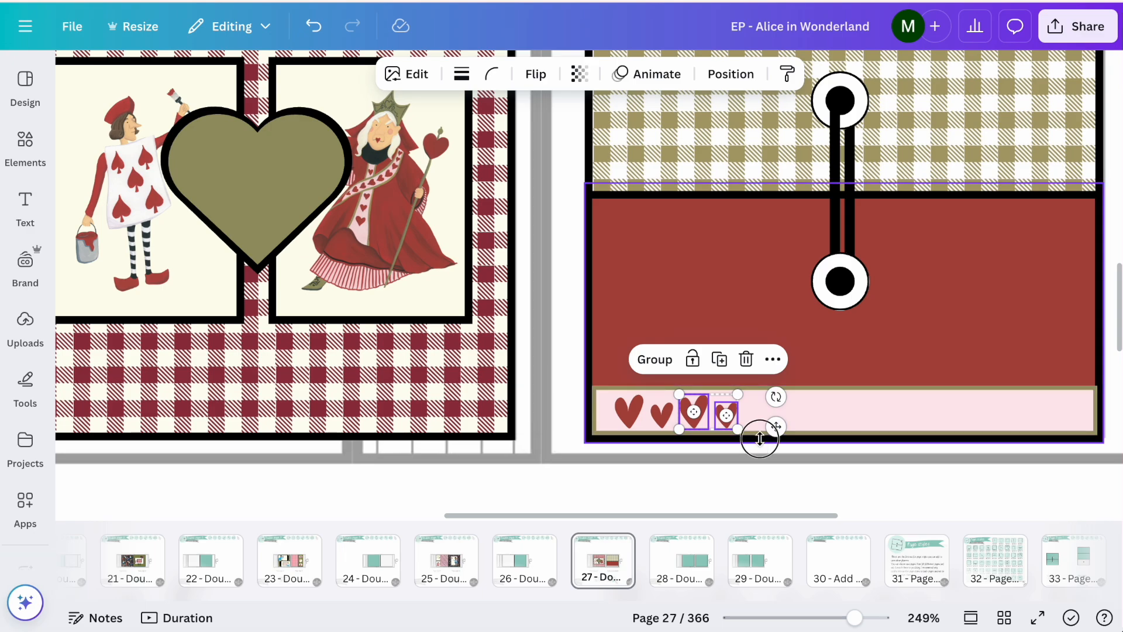
# Keep duplicating the heart pair at equal spacing along the pale pink strip until it holds seven pairs.
pyautogui.click(728, 413)
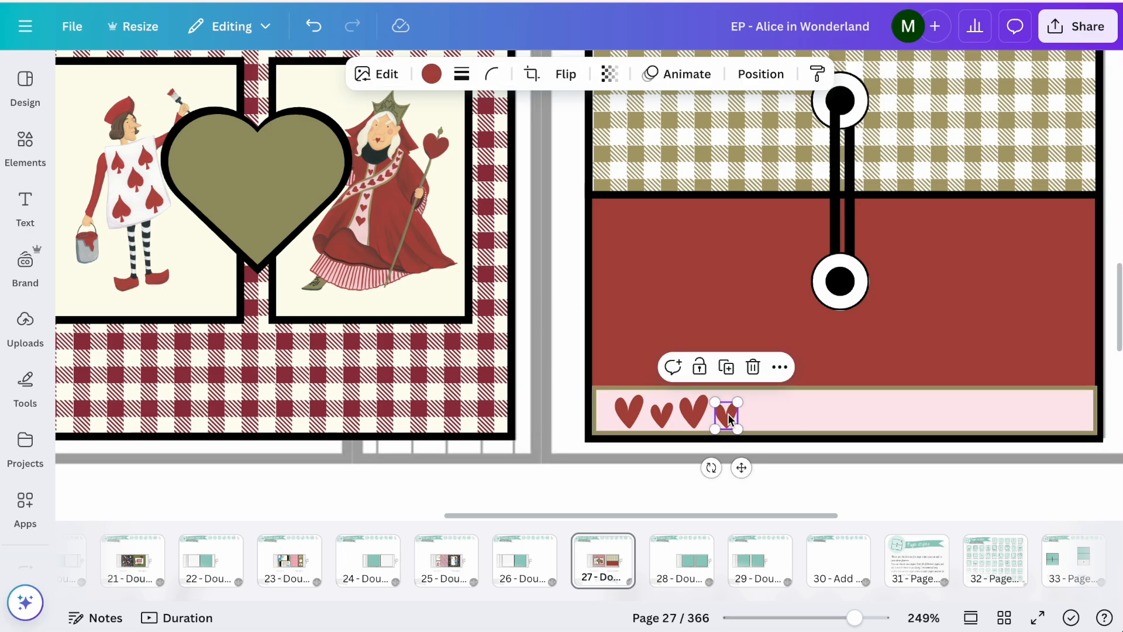
pyautogui.keyDown('shift'); pyautogui.click(690, 412); pyautogui.keyUp('shift')
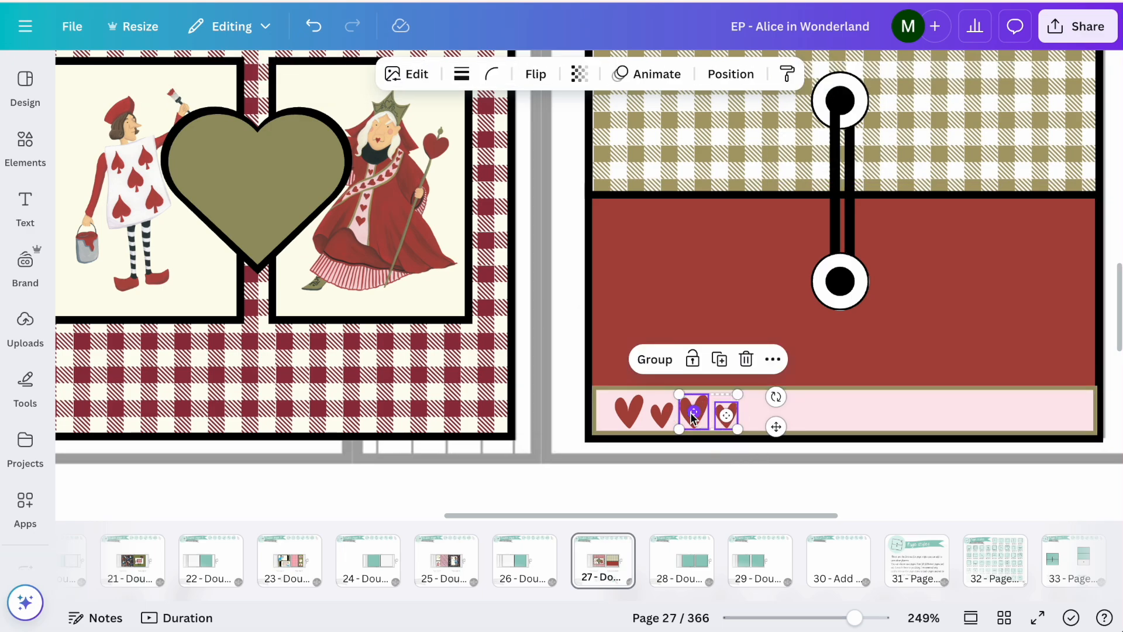
pyautogui.hotkey('ctrl', 'd')
pyautogui.moveTo(724, 459); pyautogui.dragTo(756, 420)
pyautogui.hotkey('ctrl', 'd')
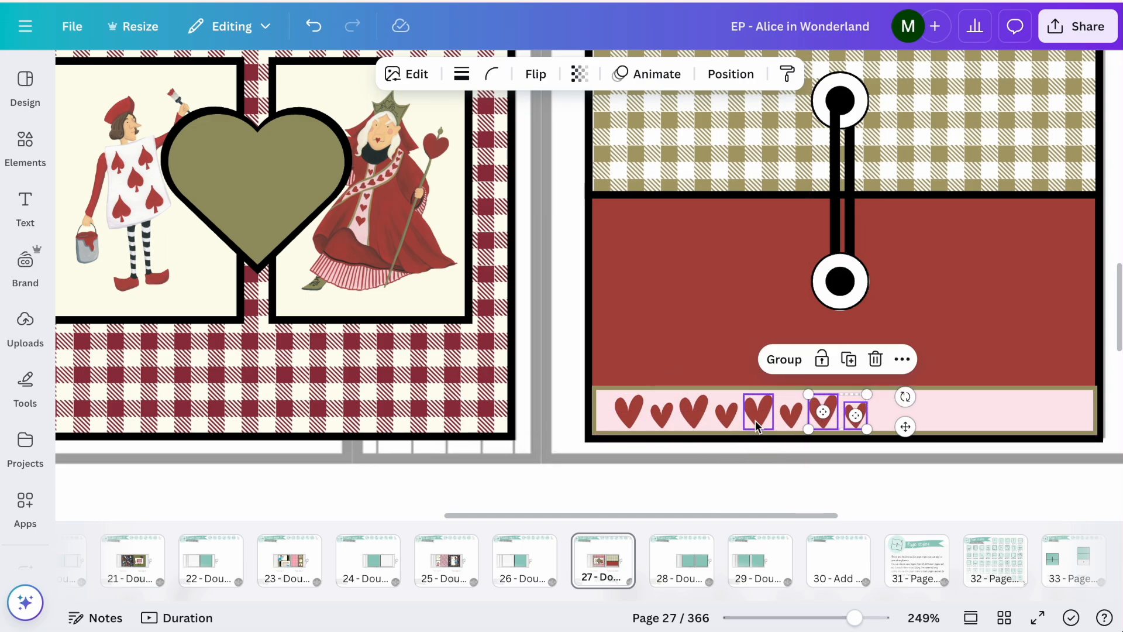
pyautogui.hotkey('ctrl', 'd')
pyautogui.hotkey('ctrl', 'd')
pyautogui.hotkey('ctrl', 'd')
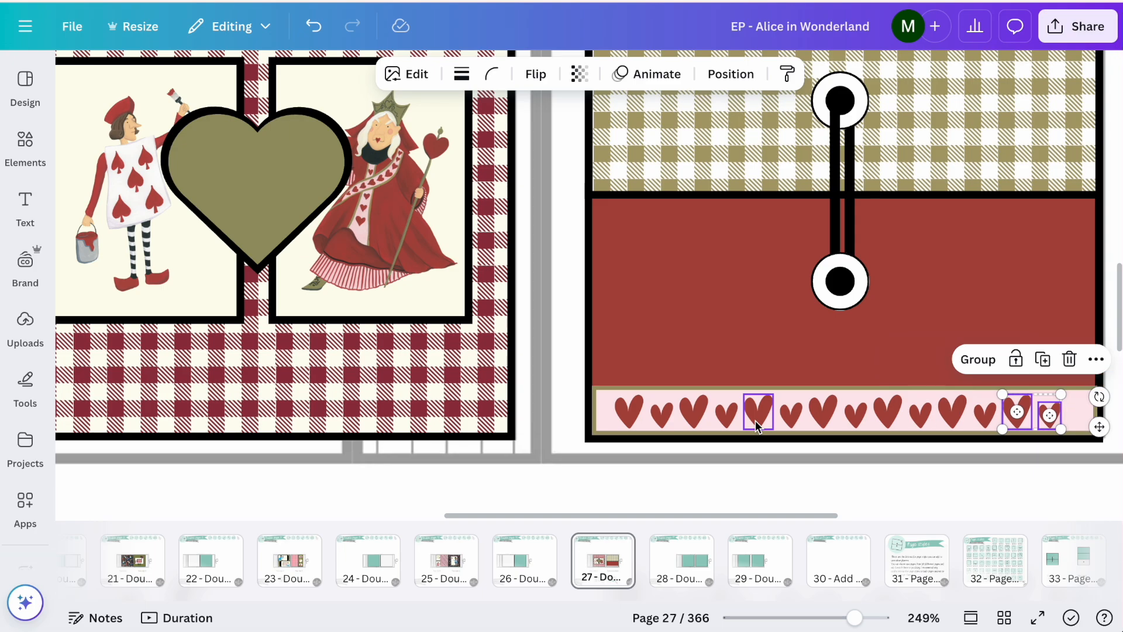
# Fill the gaps at both ends of the pale pink strip with one more small heart each.
pyautogui.scroll(-2, 792, 475)
pyautogui.scroll(4, 792, 471)
pyautogui.hscroll(3, 819, 437)
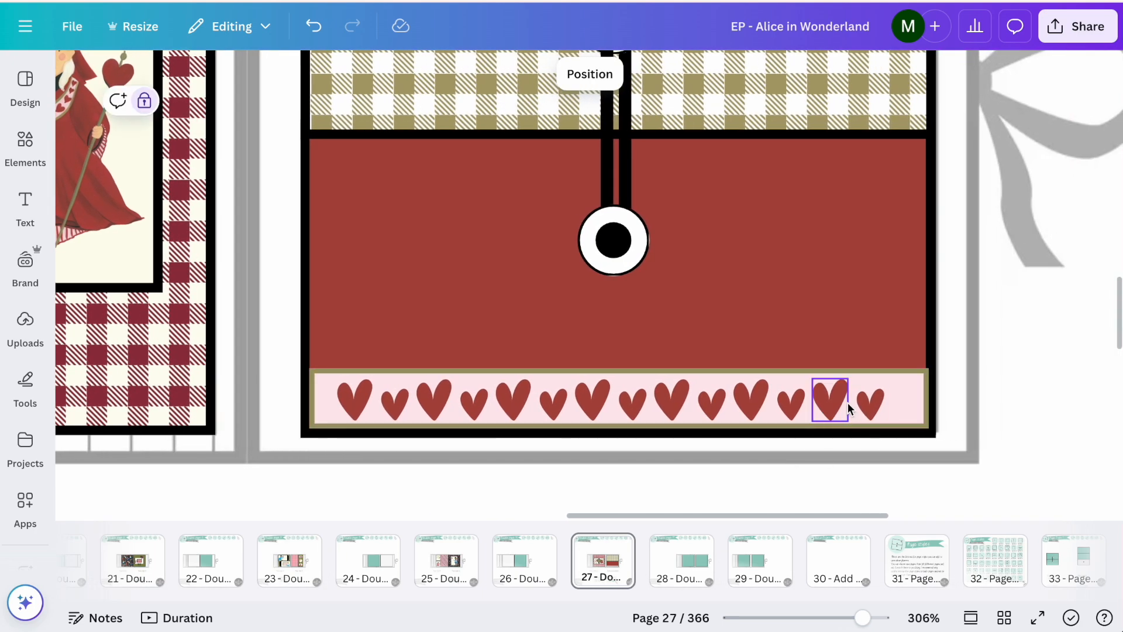
pyautogui.click(911, 404)
pyautogui.click(787, 471)
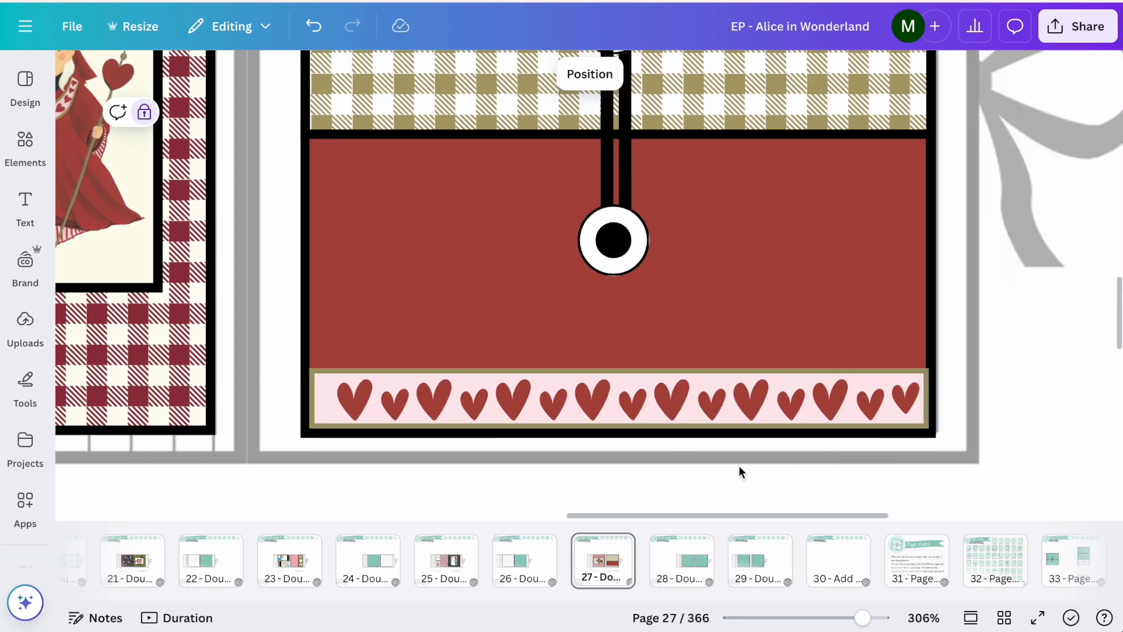
pyautogui.hscroll(-2, 448, 411)
pyautogui.moveTo(449, 412); pyautogui.dragTo(380, 404)
pyautogui.scroll(-5, 601, 465)
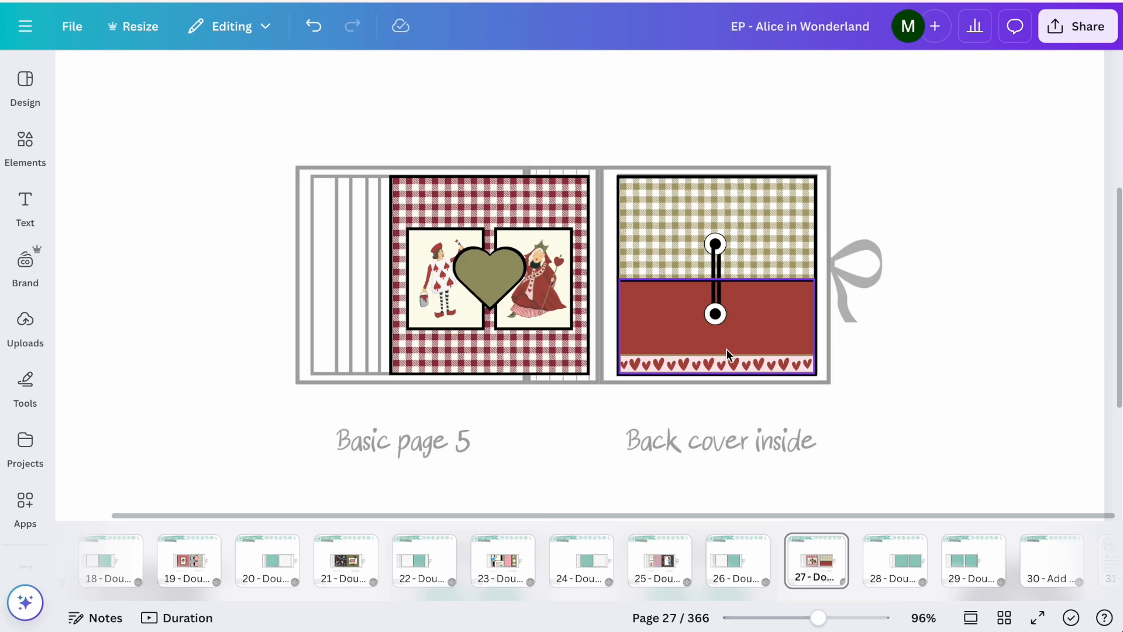
# Paste the black scalloped border over the back cover's lower edge and layer it behind the pale pink heart strip.
pyautogui.hotkey('ctrl', 'v')
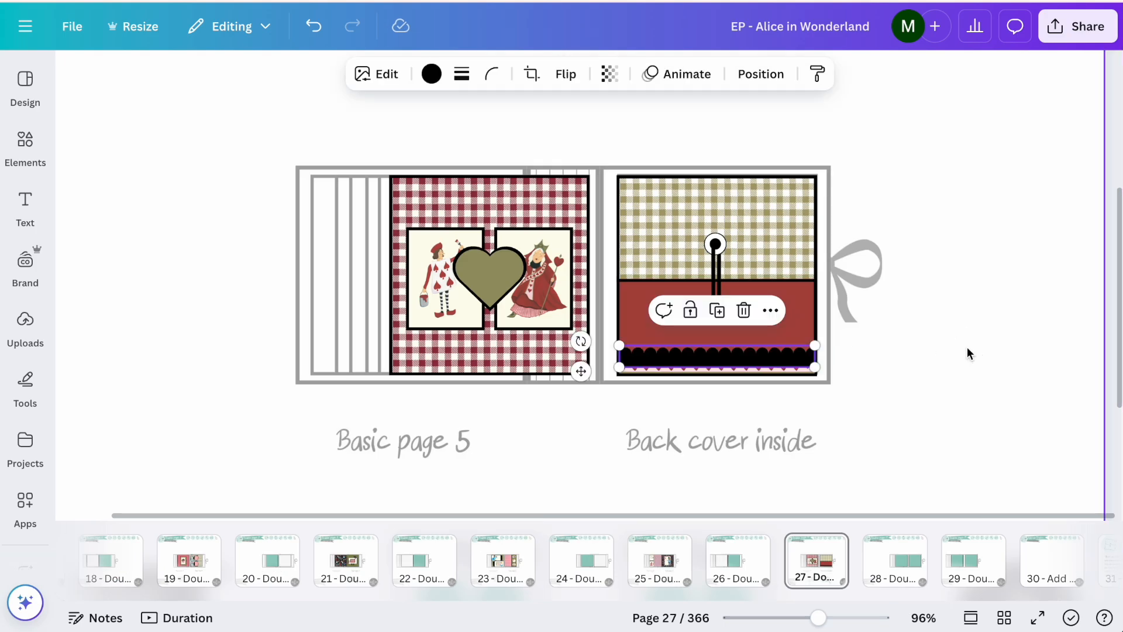
pyautogui.click(761, 74)
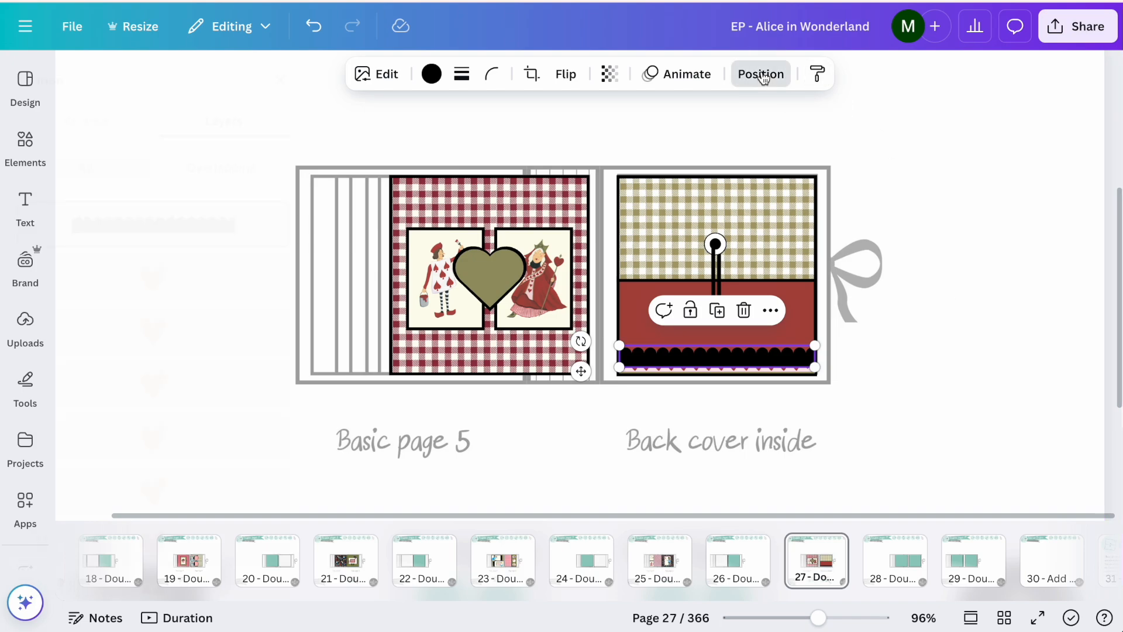
pyautogui.moveTo(211, 265); pyautogui.dragTo(211, 319)
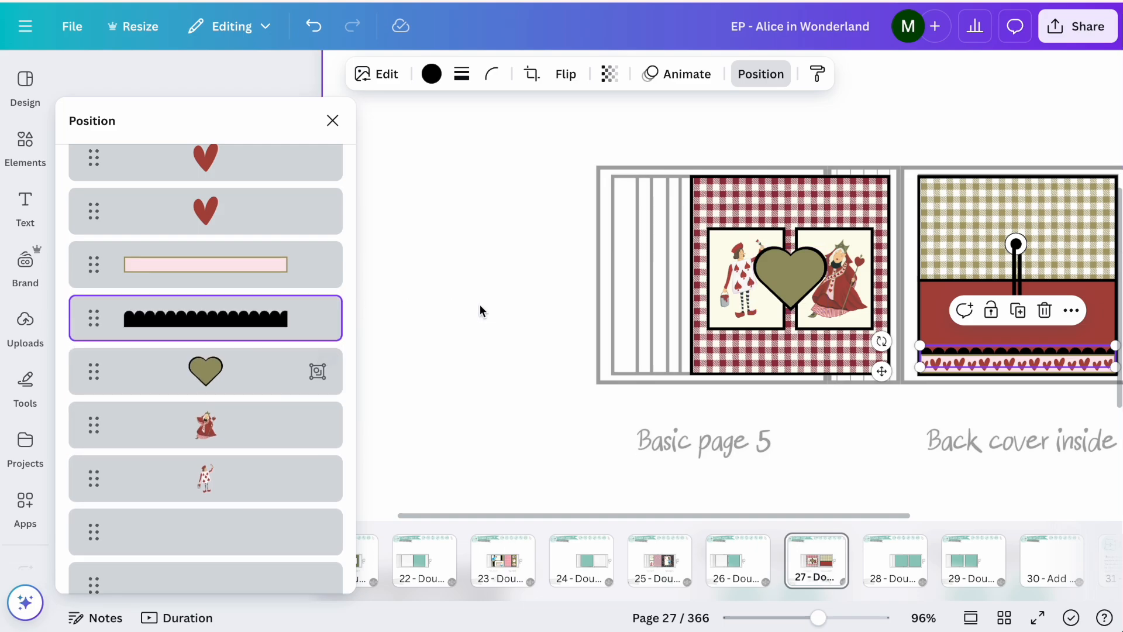
pyautogui.click(509, 312)
pyautogui.scroll(5, 509, 312)
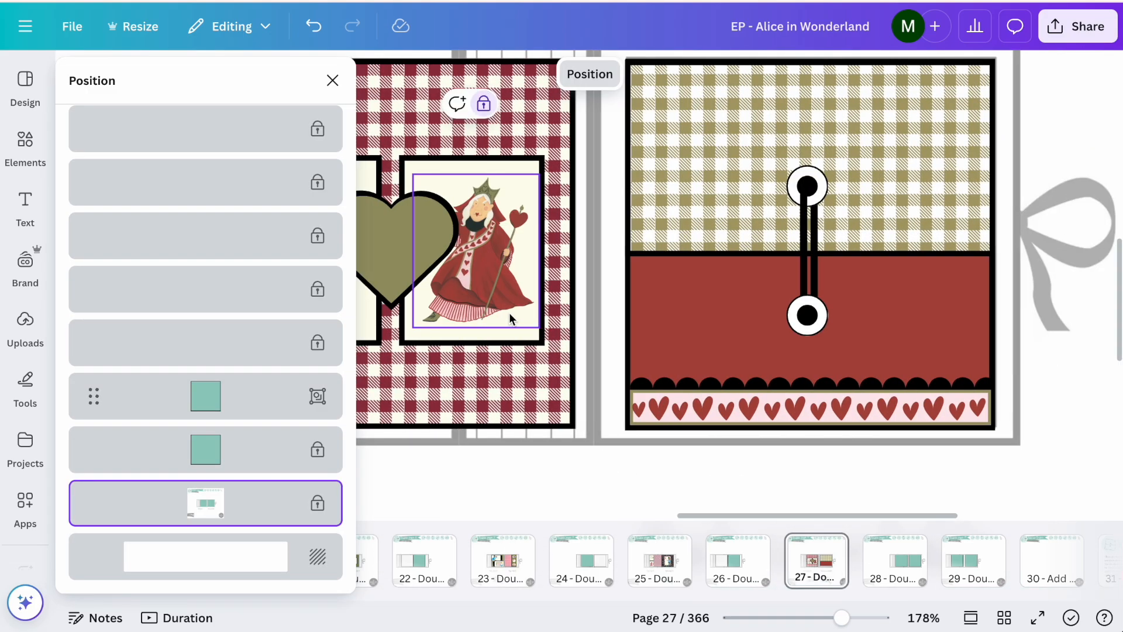
pyautogui.click(331, 80)
pyautogui.scroll(-4, 598, 325)
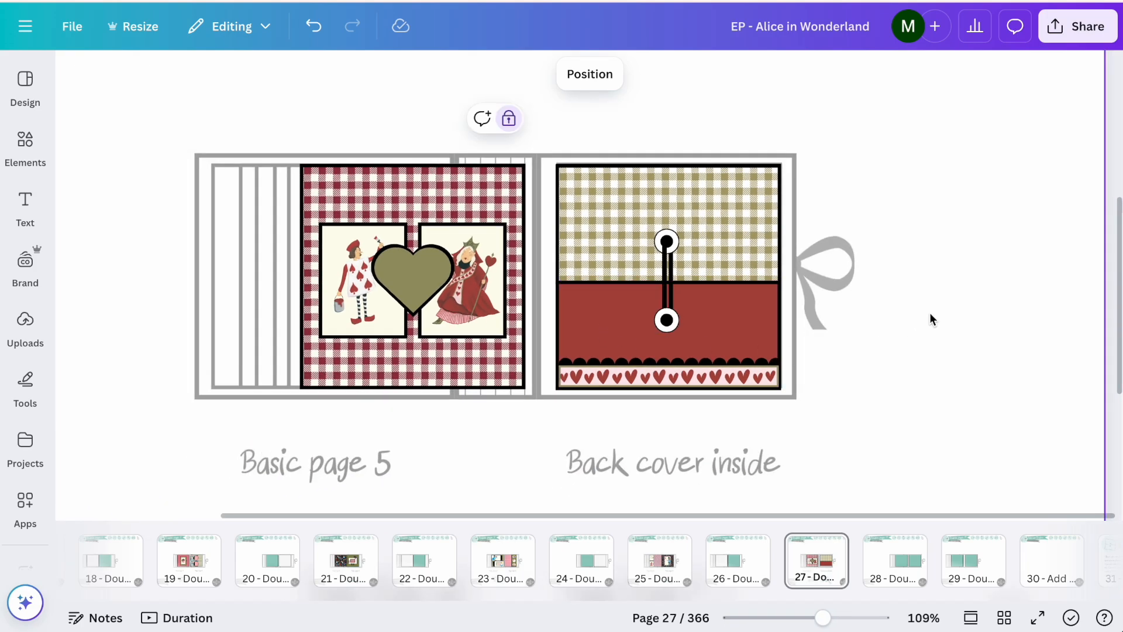
pyautogui.hscroll(-4, 943, 310)
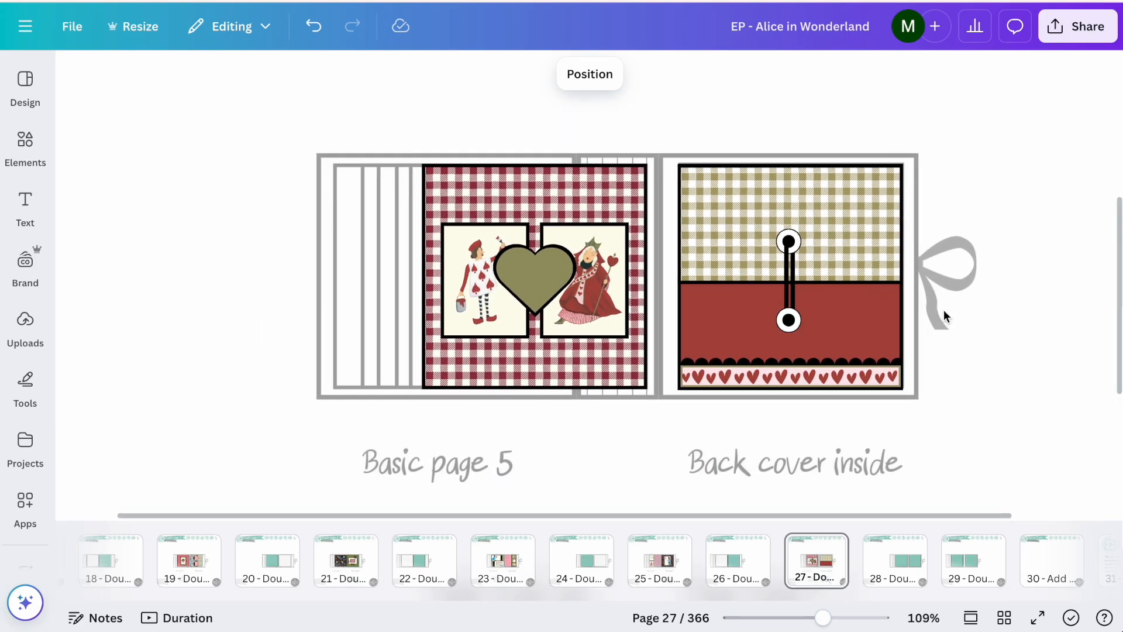